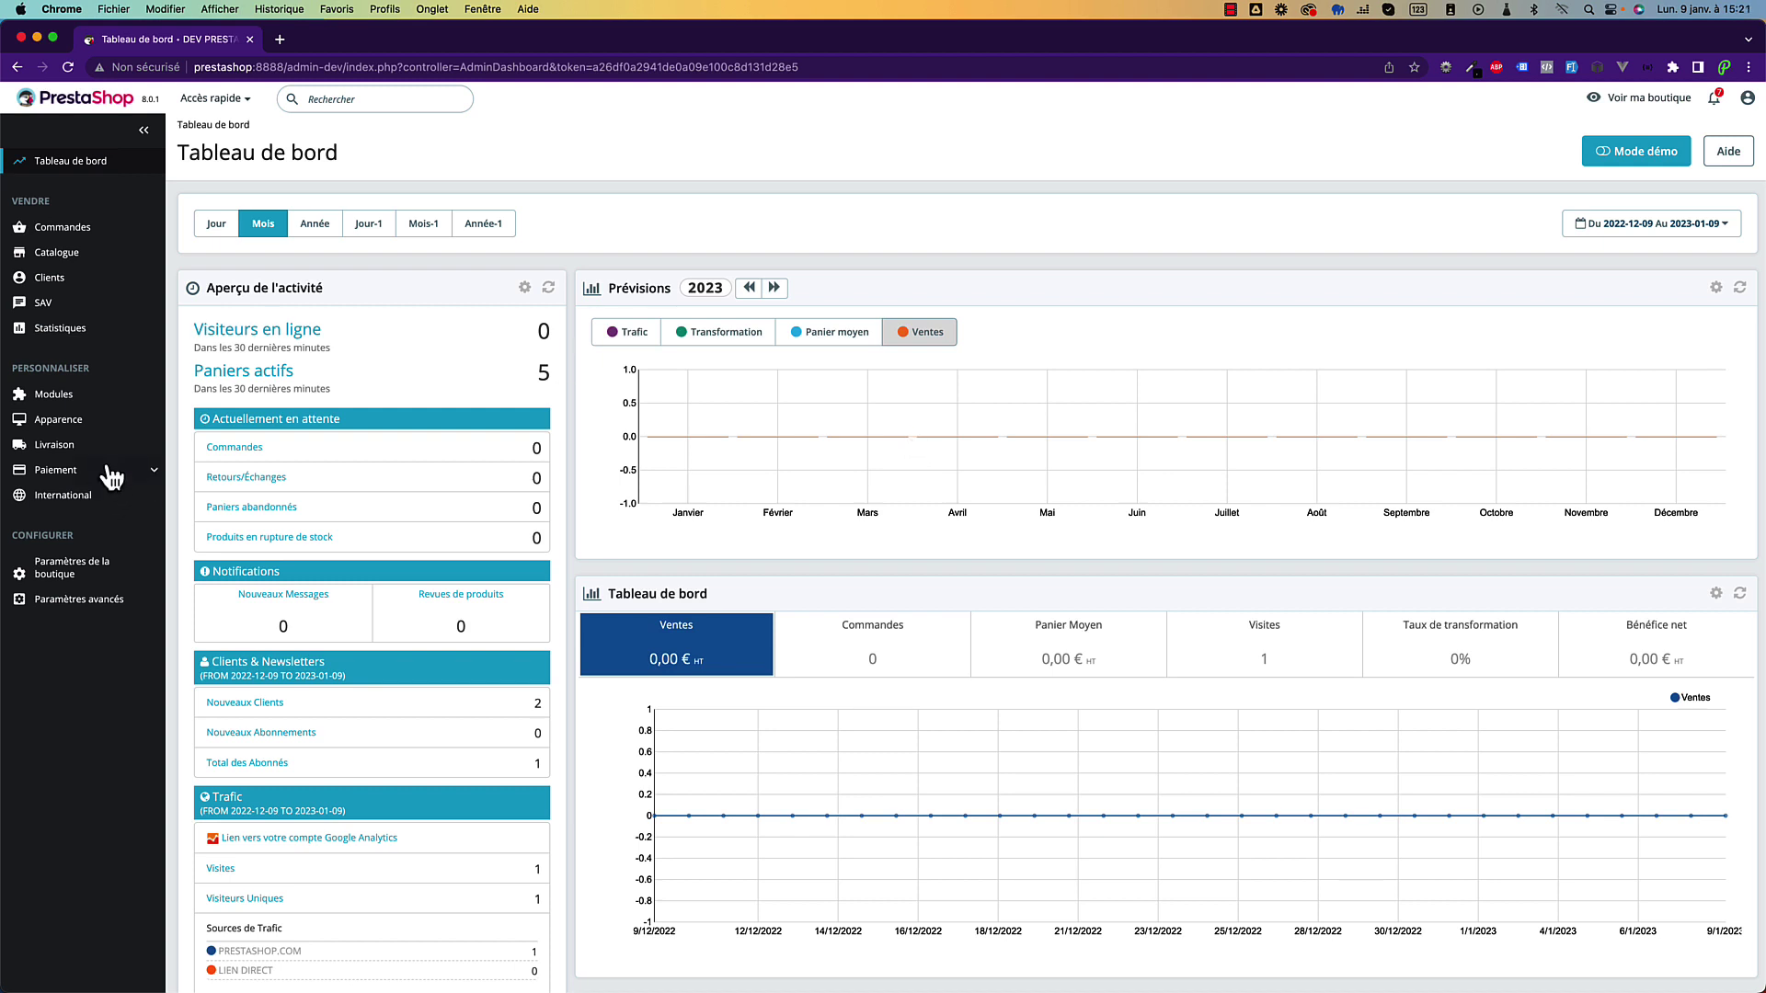
Open the shop's theme and logo settings and start adding a new theme.
{"action": "left_click_drag", "start_coordinate": [140, 98], "coordinate": [158, 101]}
{"action": "left_click", "coordinate": [158, 101]}
{"action": "left_click", "coordinate": [101, 429]}
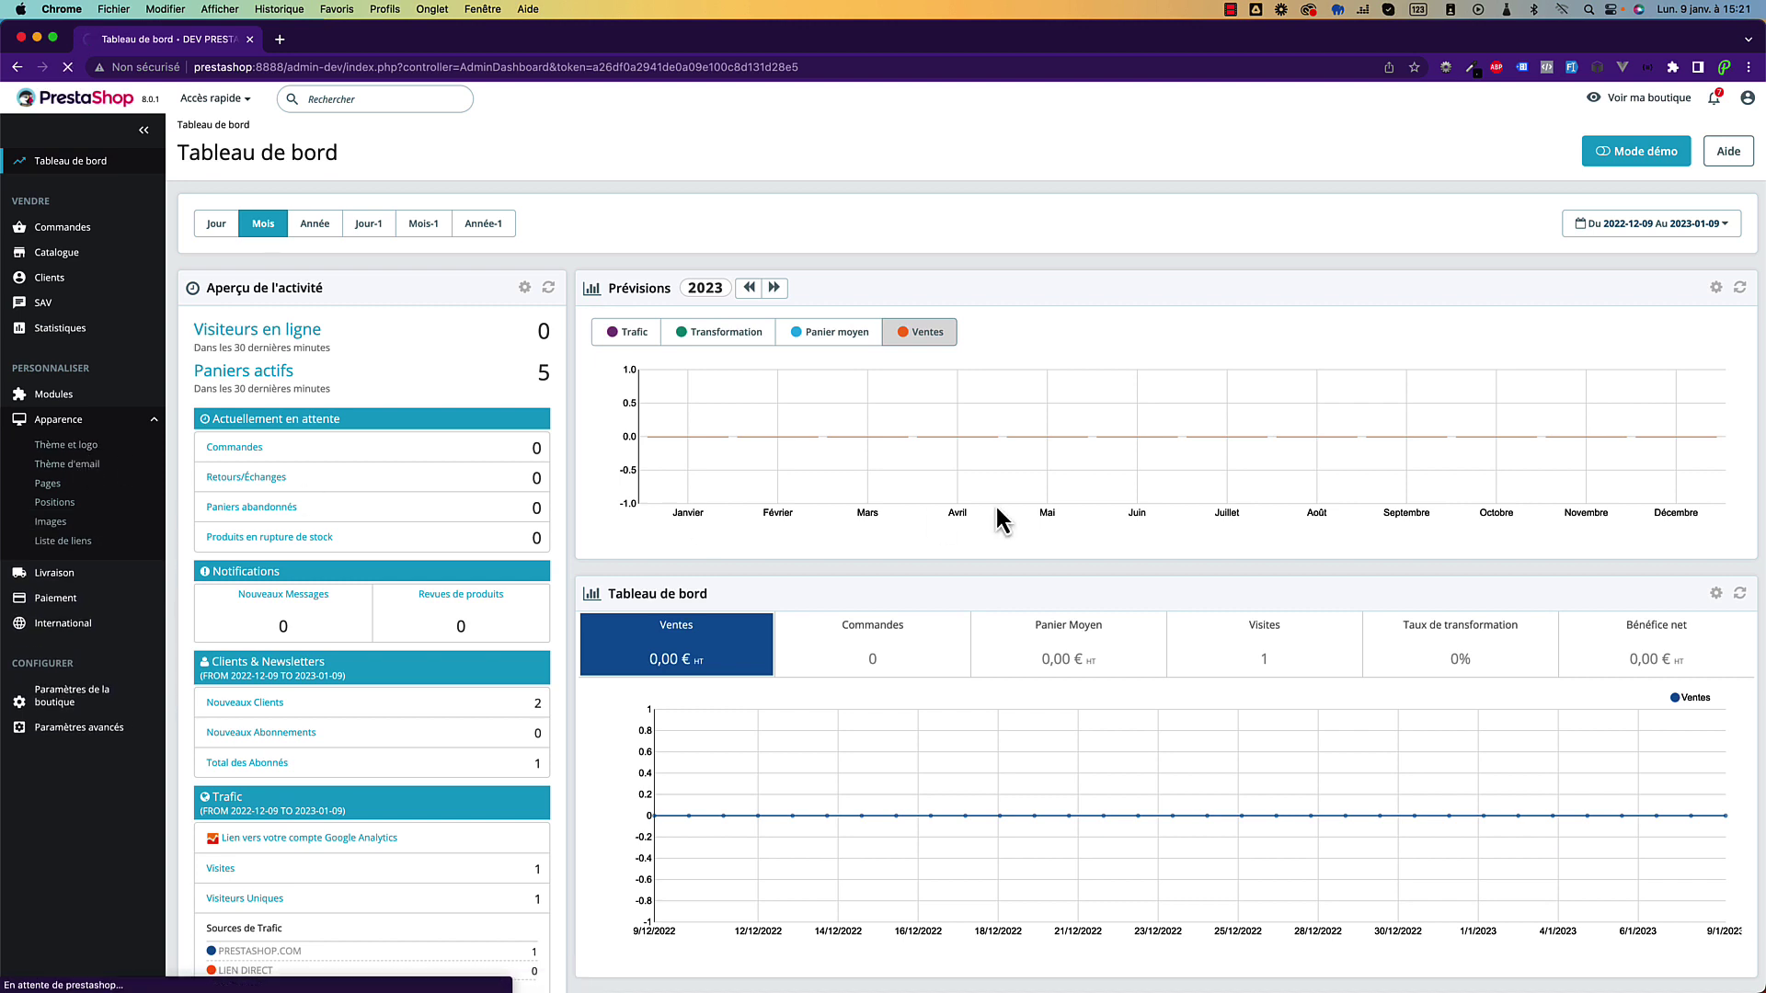
{"action": "left_click", "coordinate": [1444, 156]}
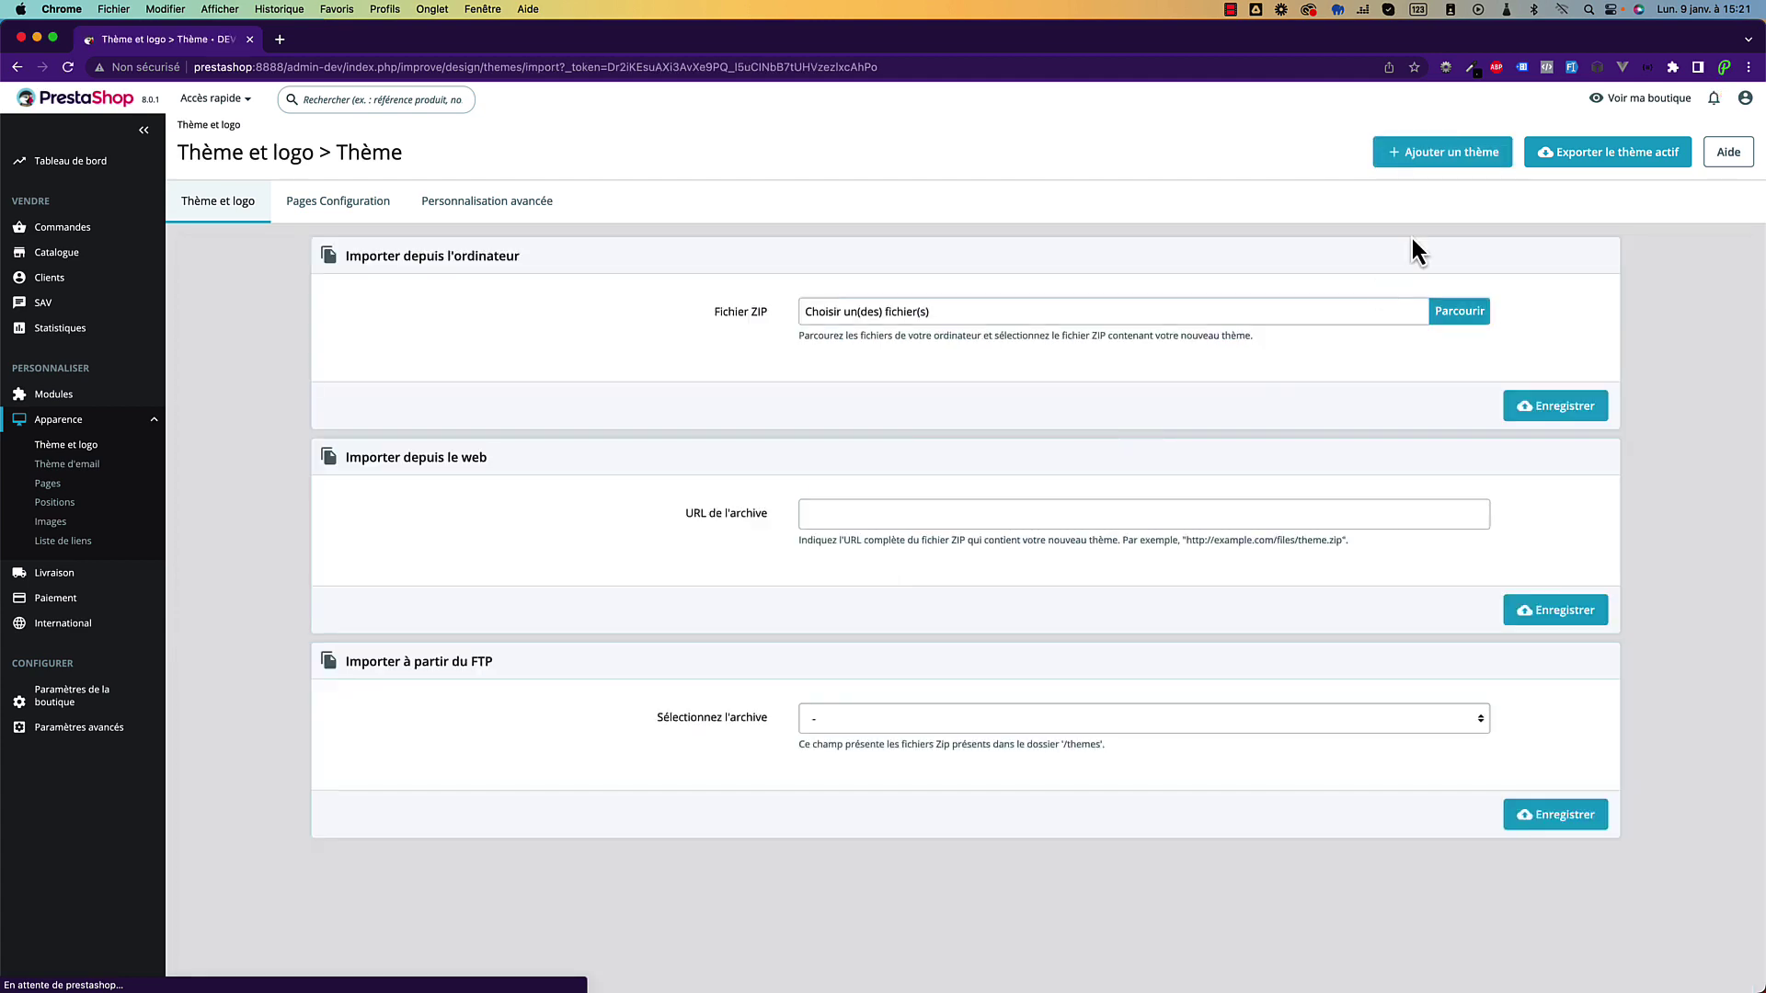
Import the theme archive cartzilla-1.3.0.zip from the computer's Bureau folder.
{"action": "left_click", "coordinate": [1462, 313]}
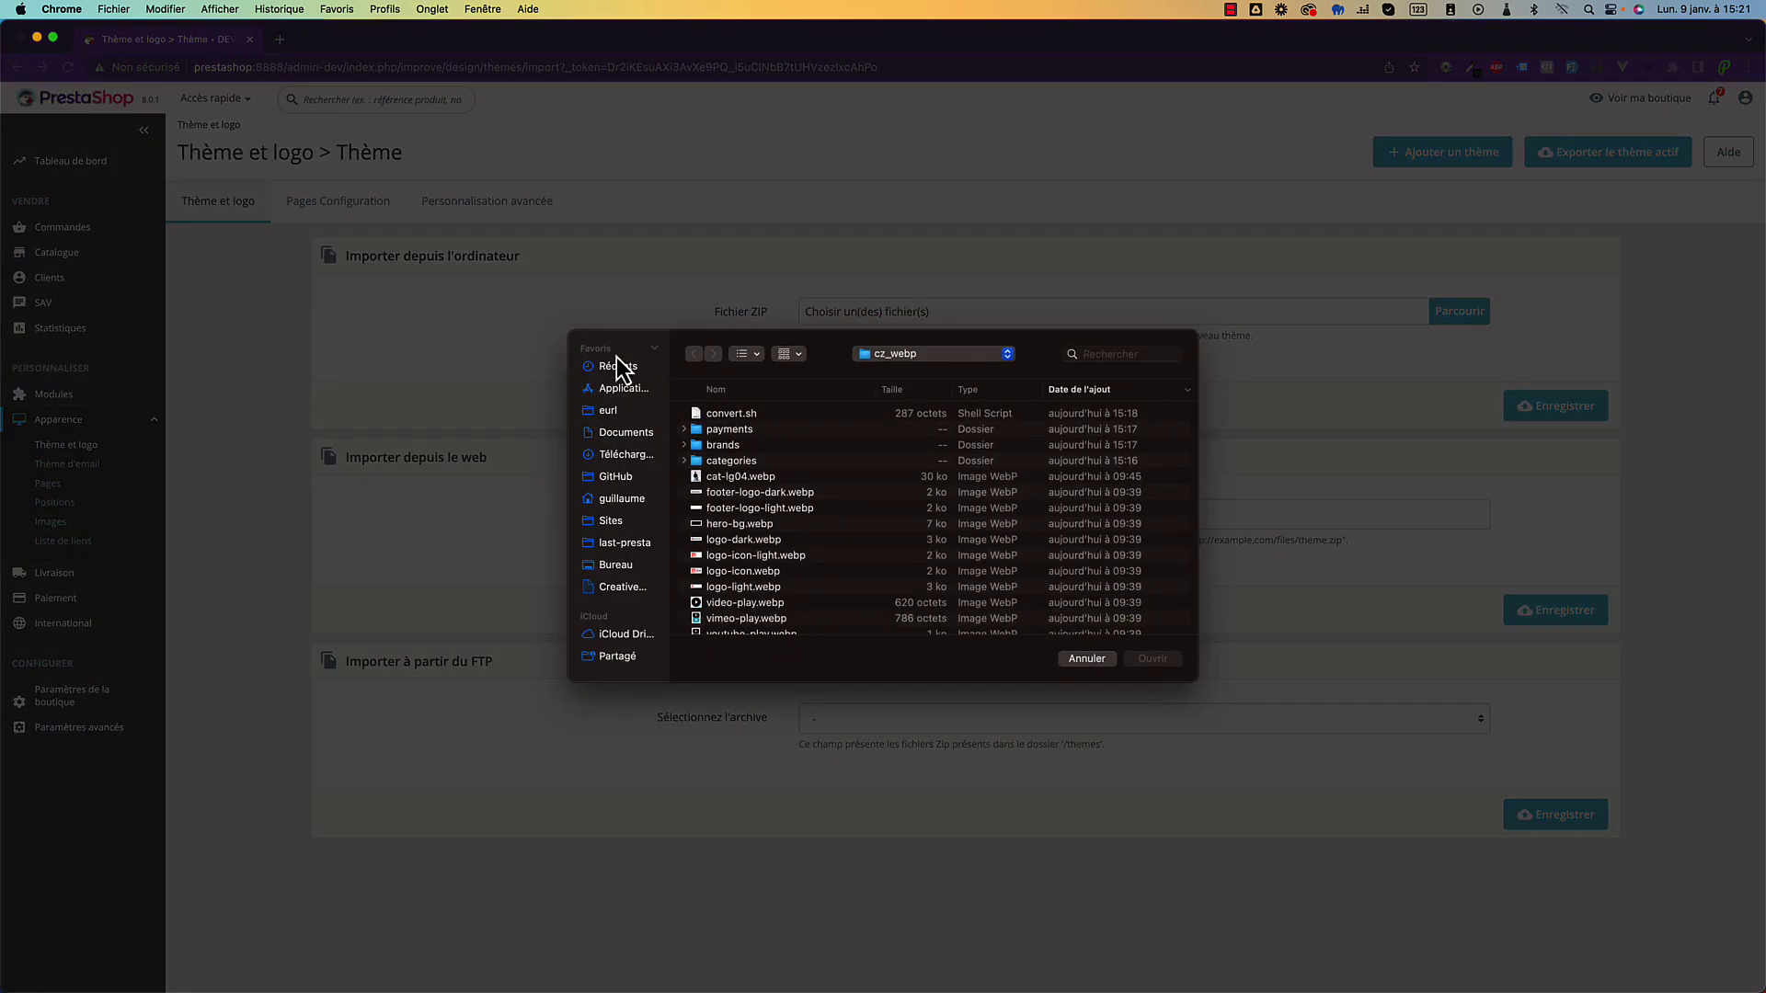
{"action": "left_click", "coordinate": [616, 566]}
{"action": "scroll", "coordinate": [739, 465], "scroll_direction": "down", "scroll_amount": 8}
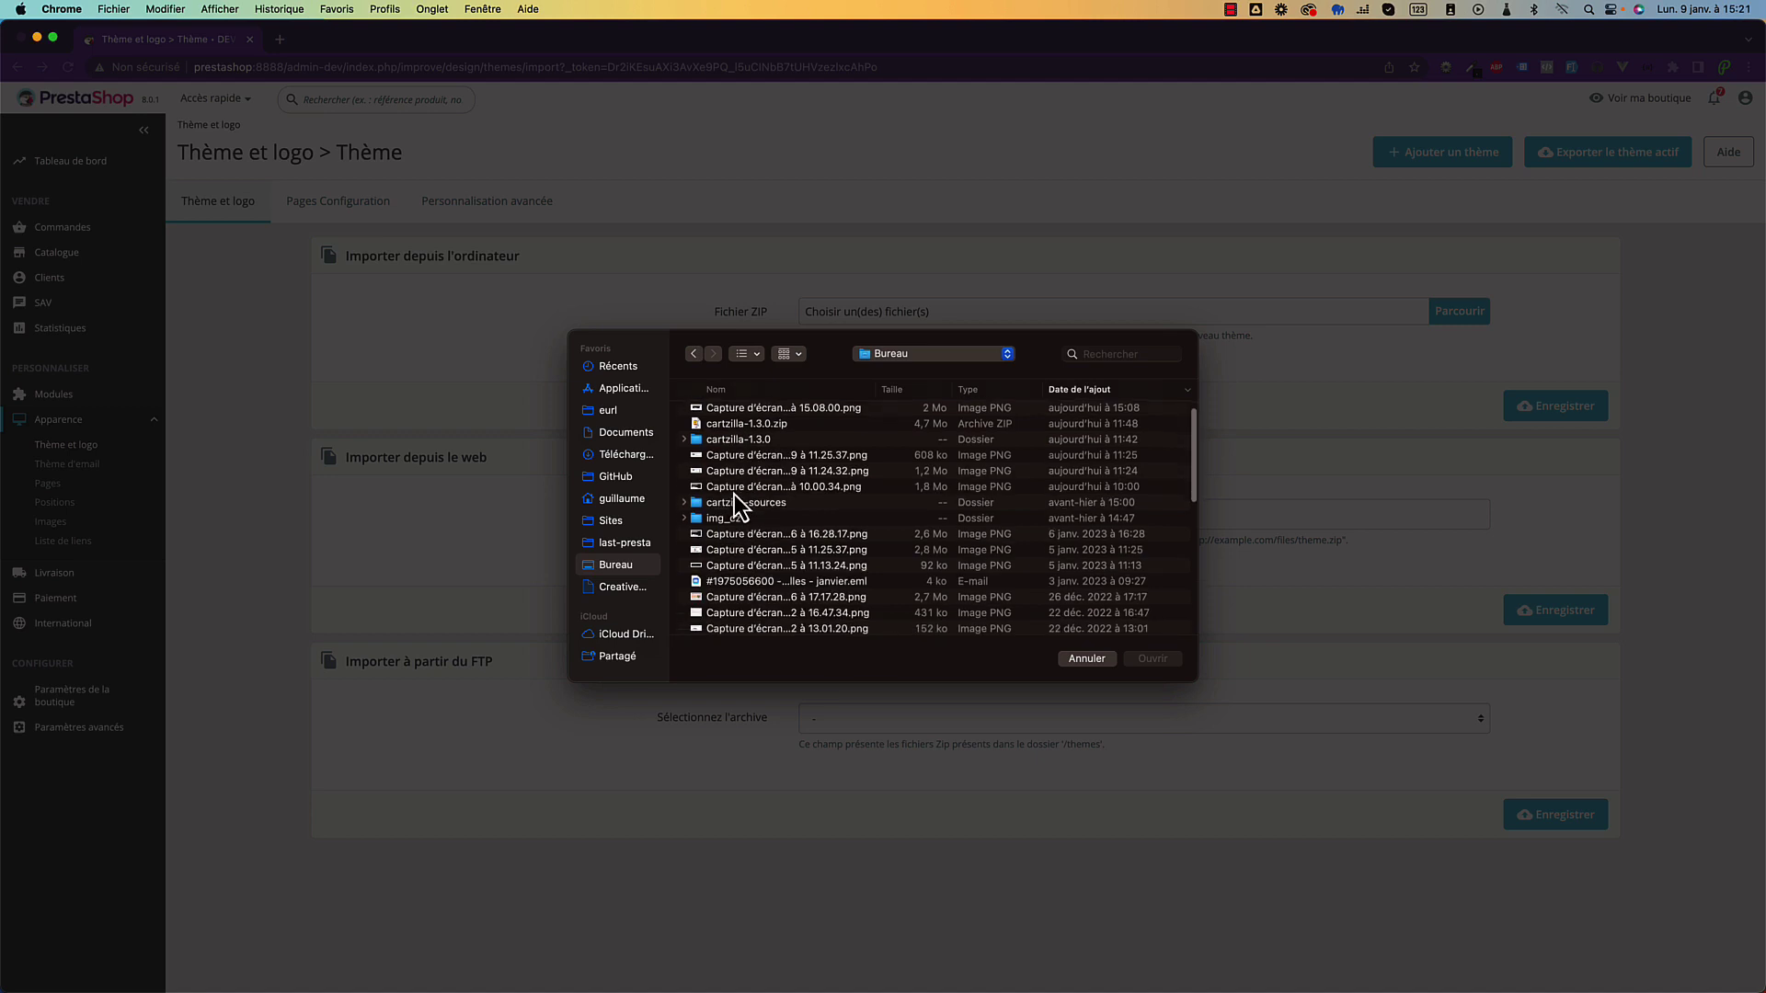
{"action": "scroll", "coordinate": [743, 537], "scroll_direction": "down", "scroll_amount": 15}
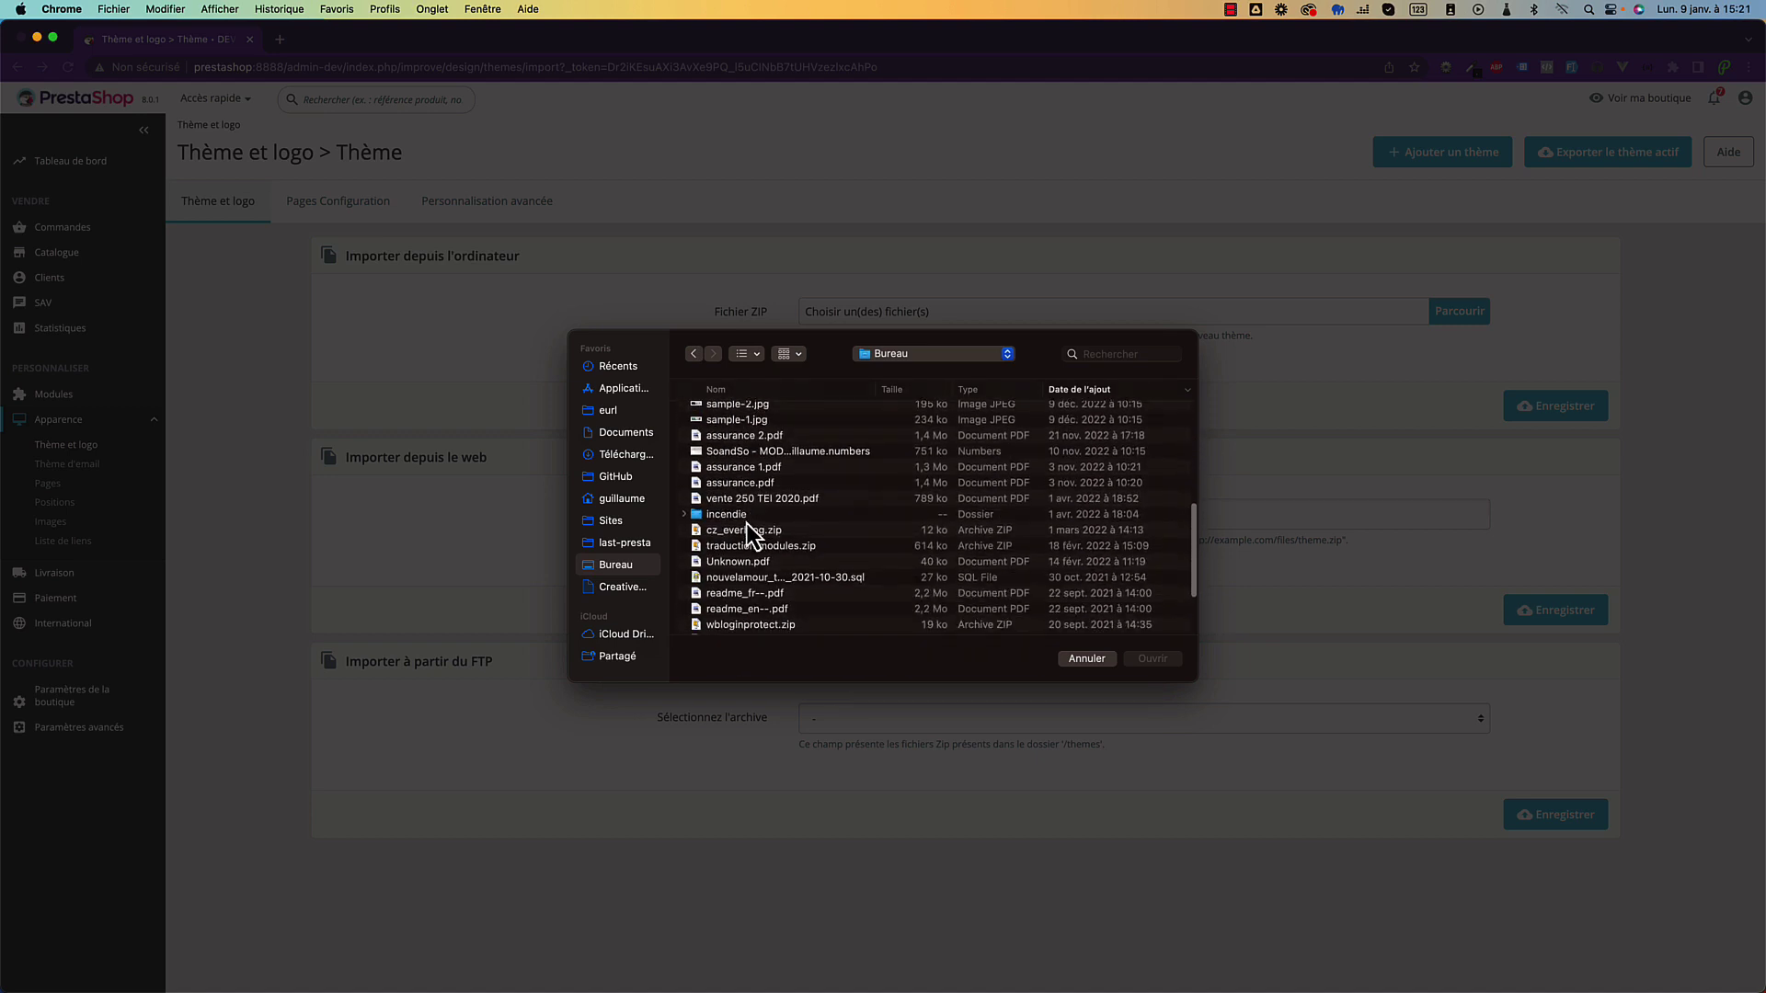
{"action": "scroll", "coordinate": [748, 543], "scroll_direction": "up", "scroll_amount": 15}
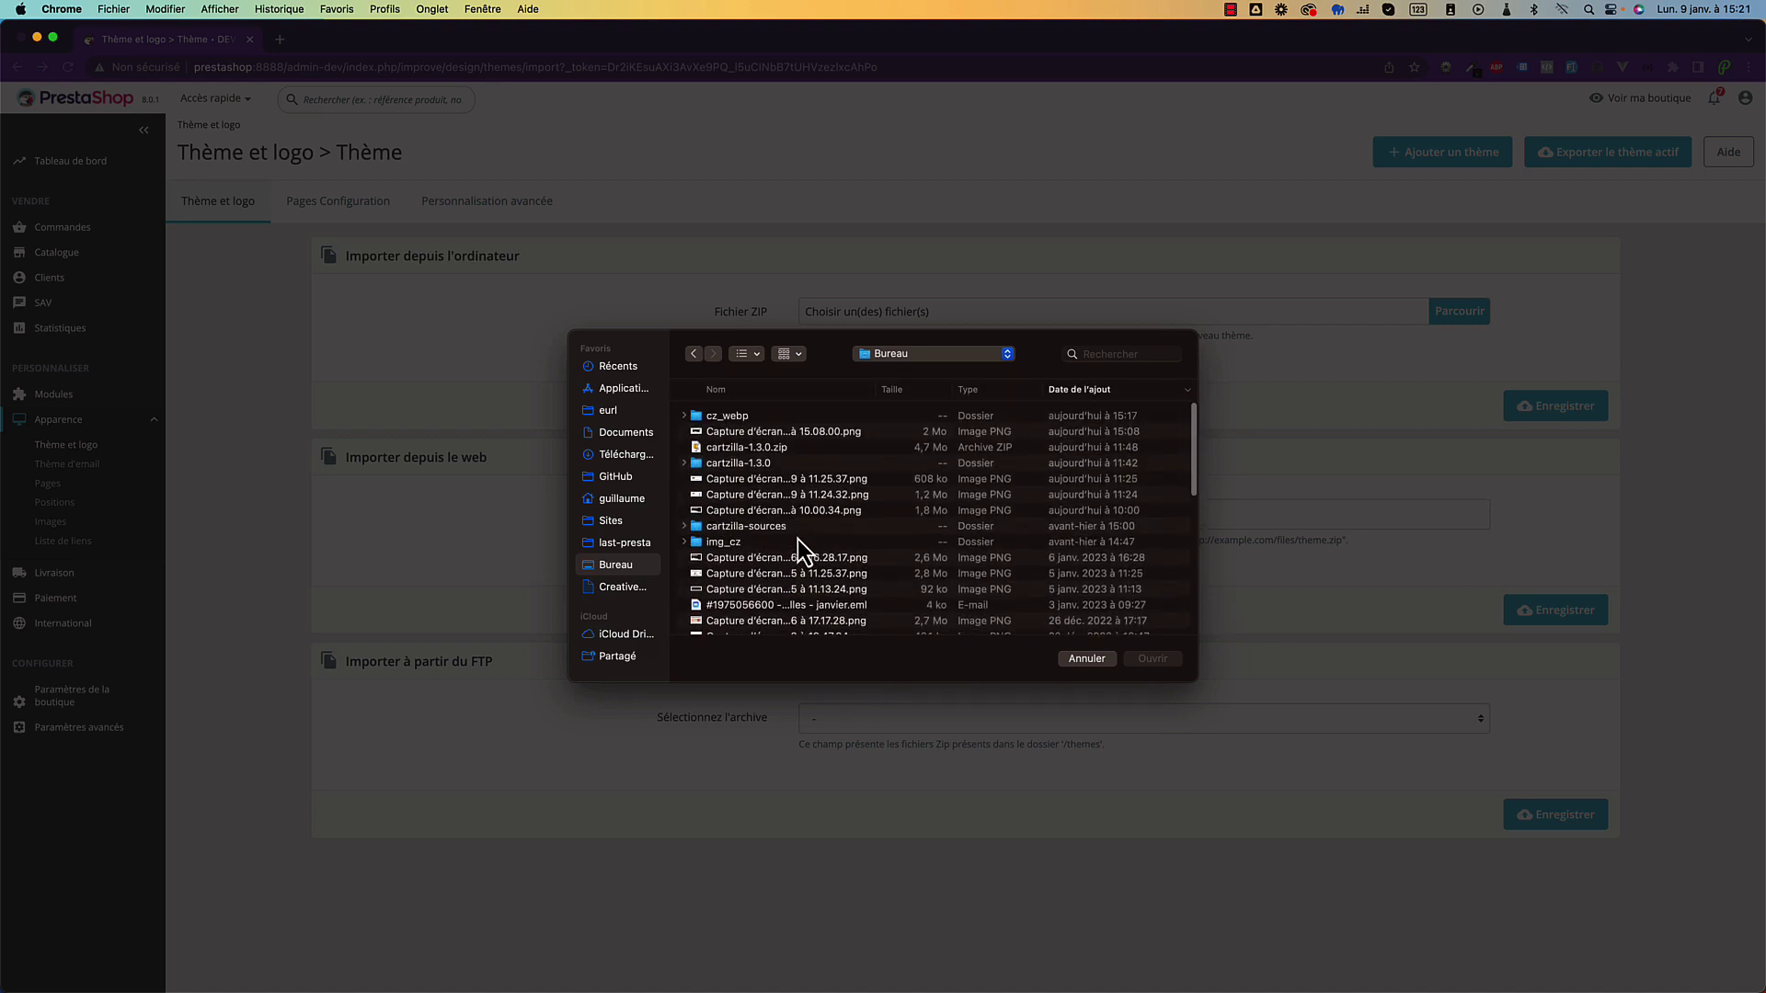
{"action": "left_click", "coordinate": [797, 538]}
{"action": "double_click", "coordinate": [778, 444]}
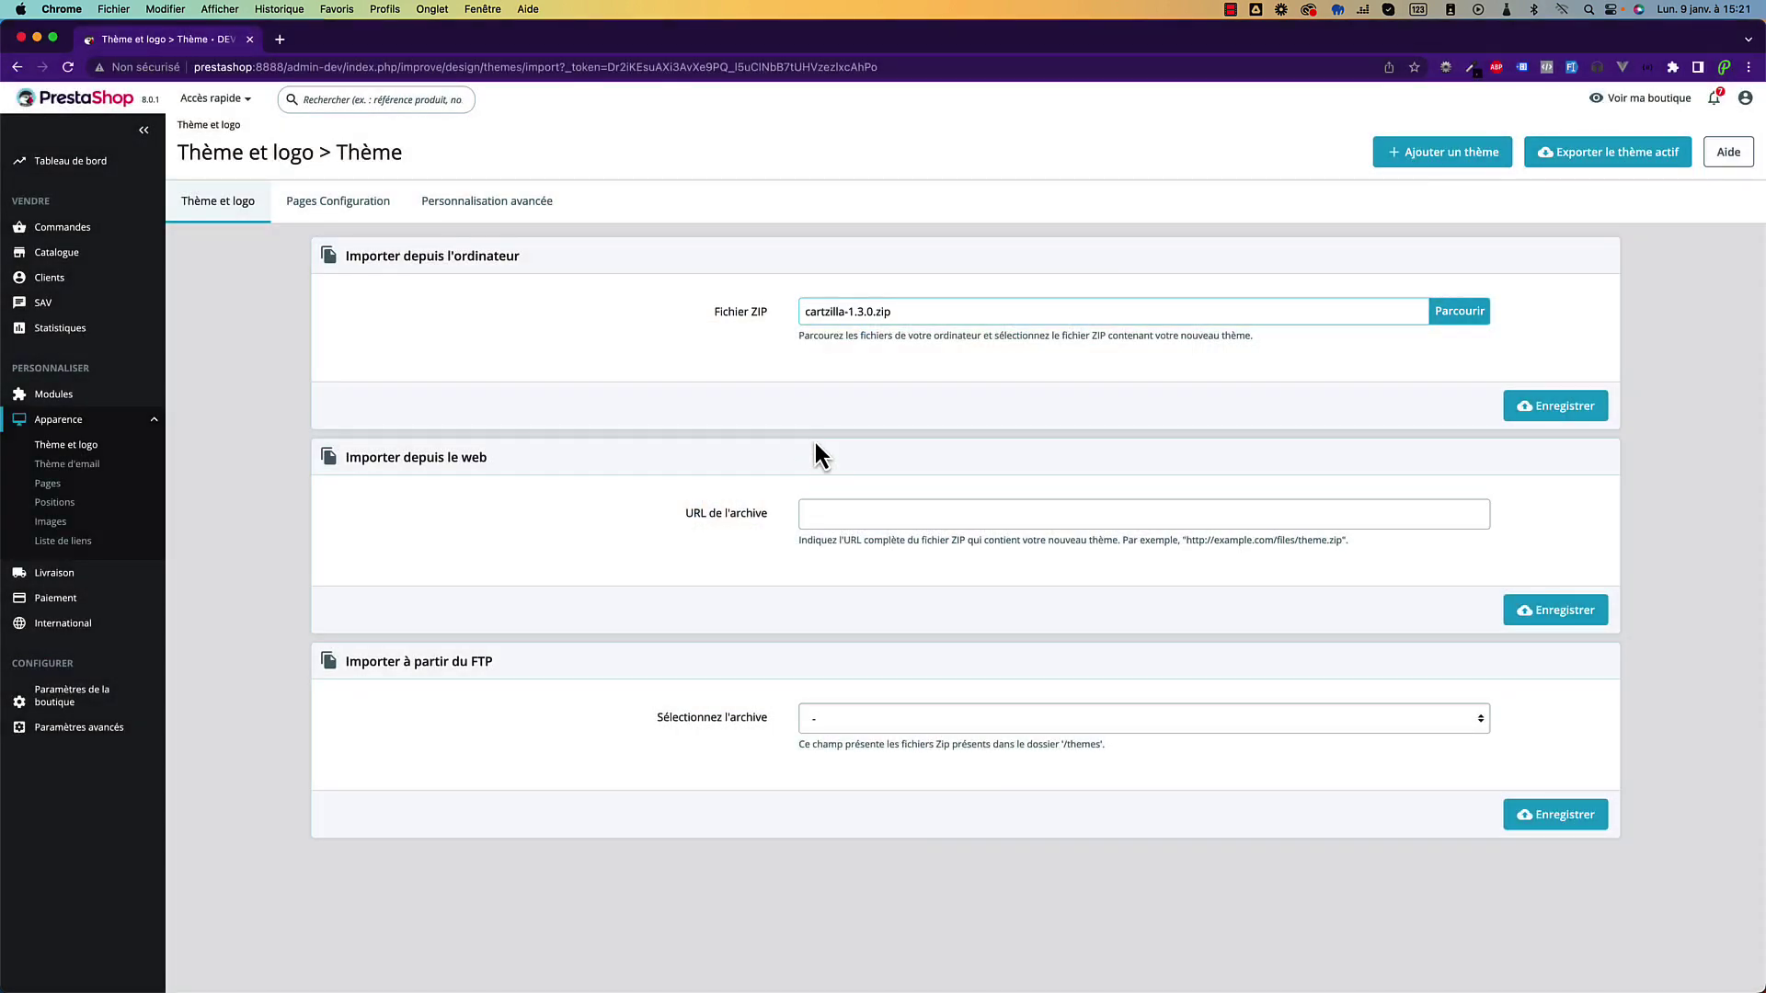
{"action": "left_click", "coordinate": [1564, 412]}
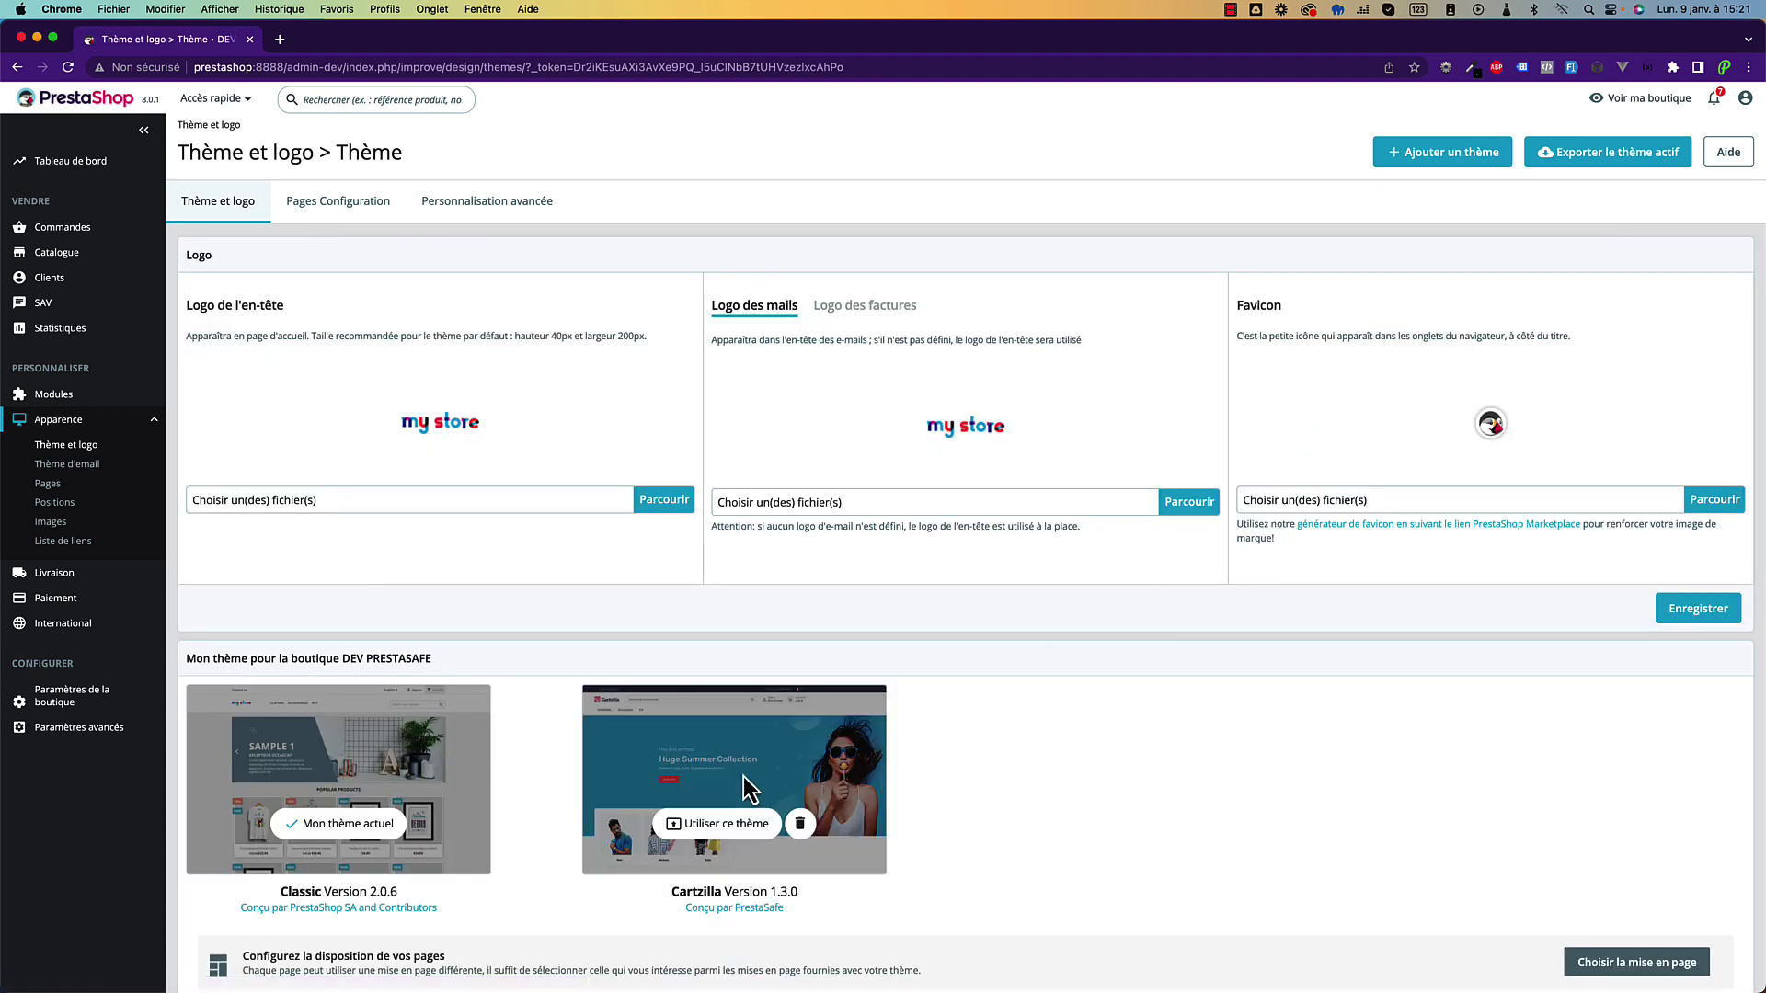
Make Cartzilla the shop's active theme, check the storefront, and return to the back office.
{"action": "left_click", "coordinate": [699, 828]}
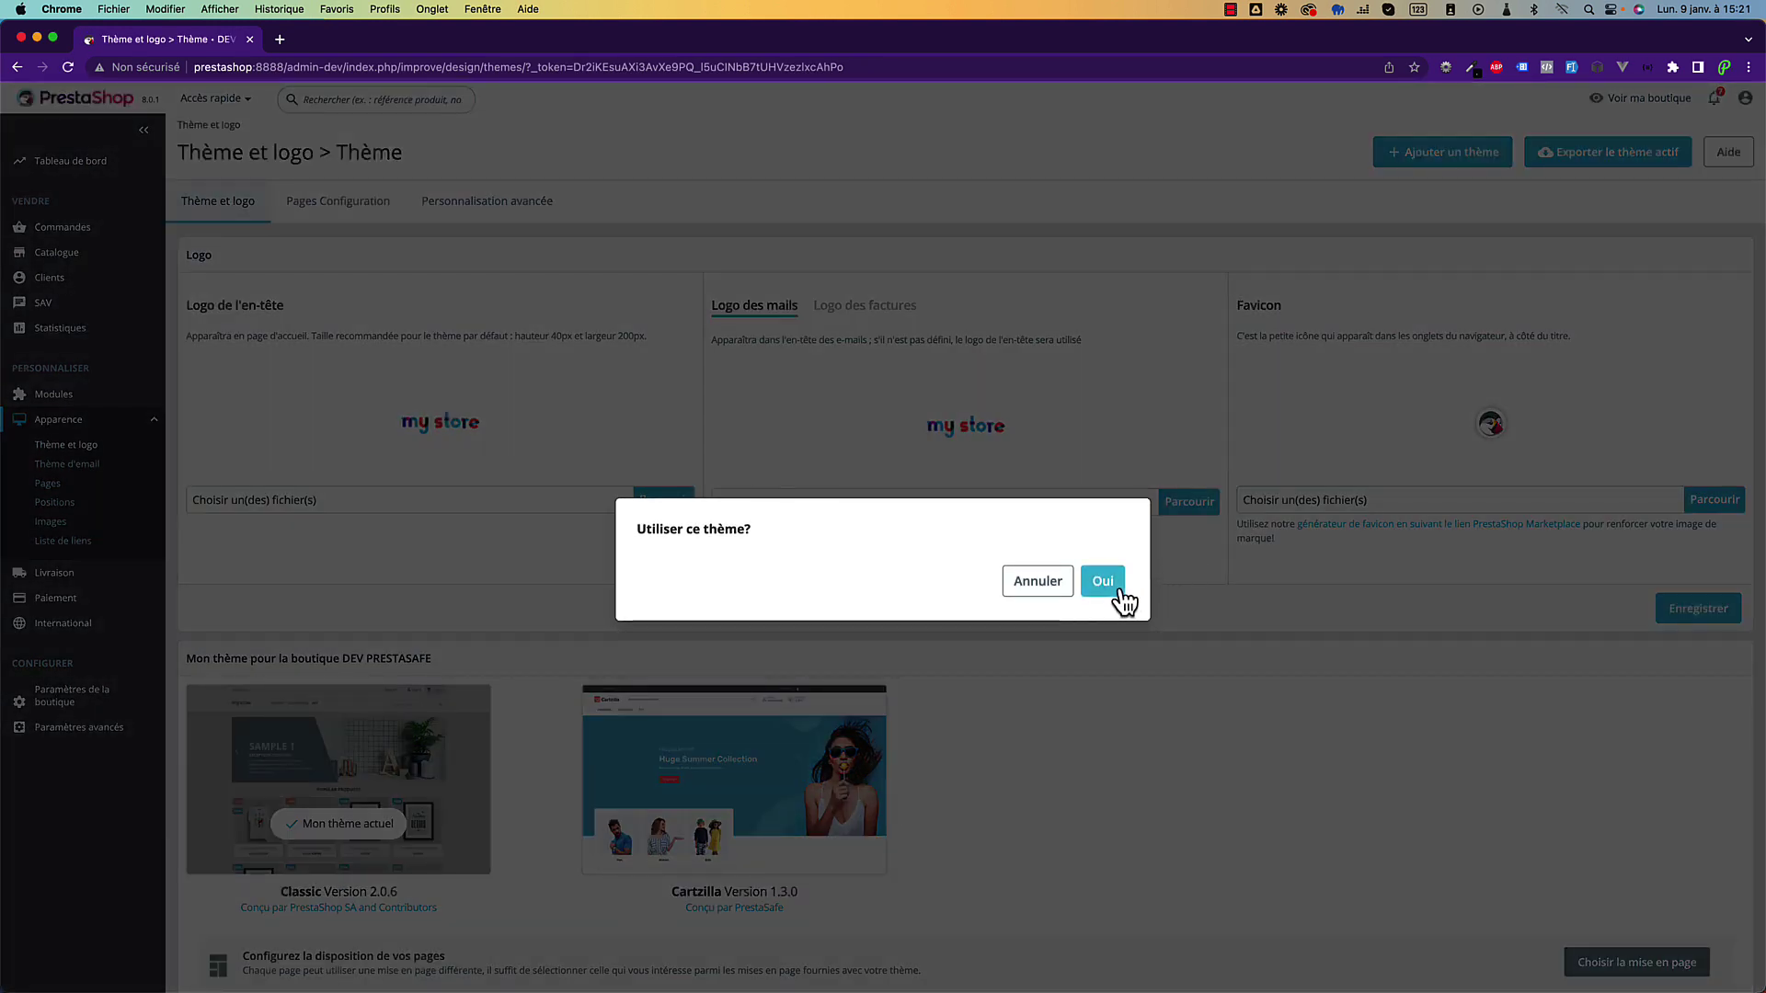
{"action": "left_click", "coordinate": [1119, 591]}
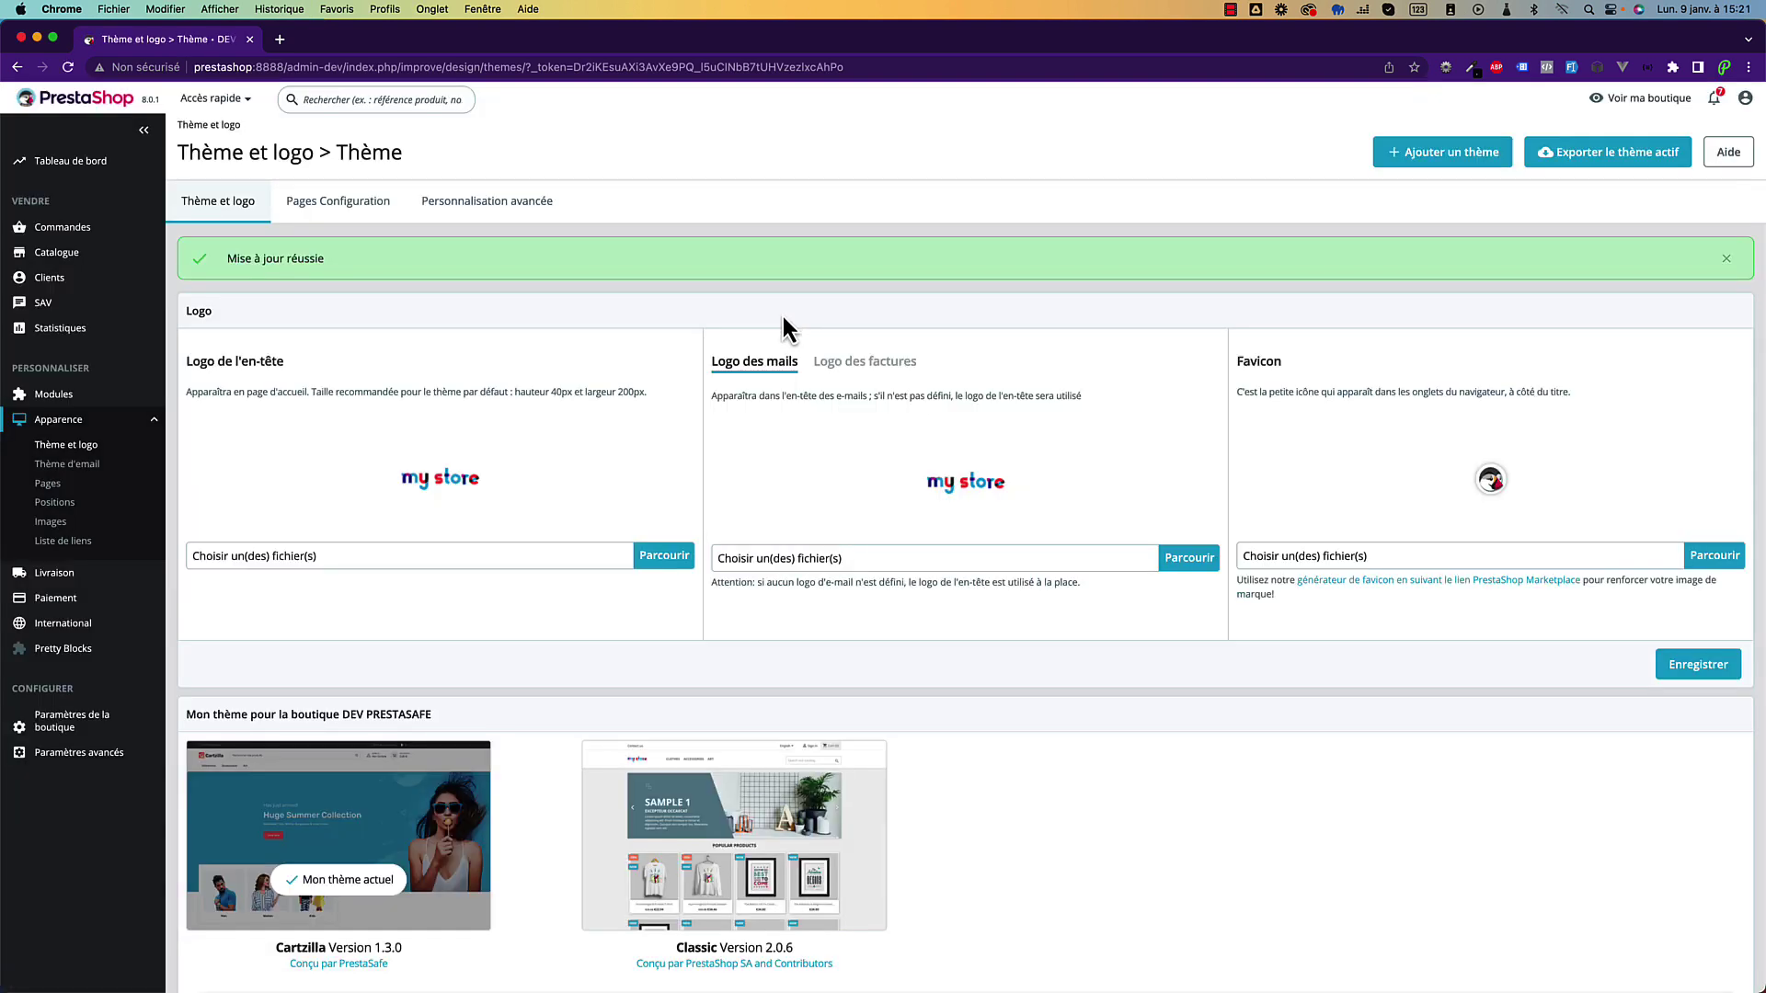
{"action": "left_click", "coordinate": [1642, 99]}
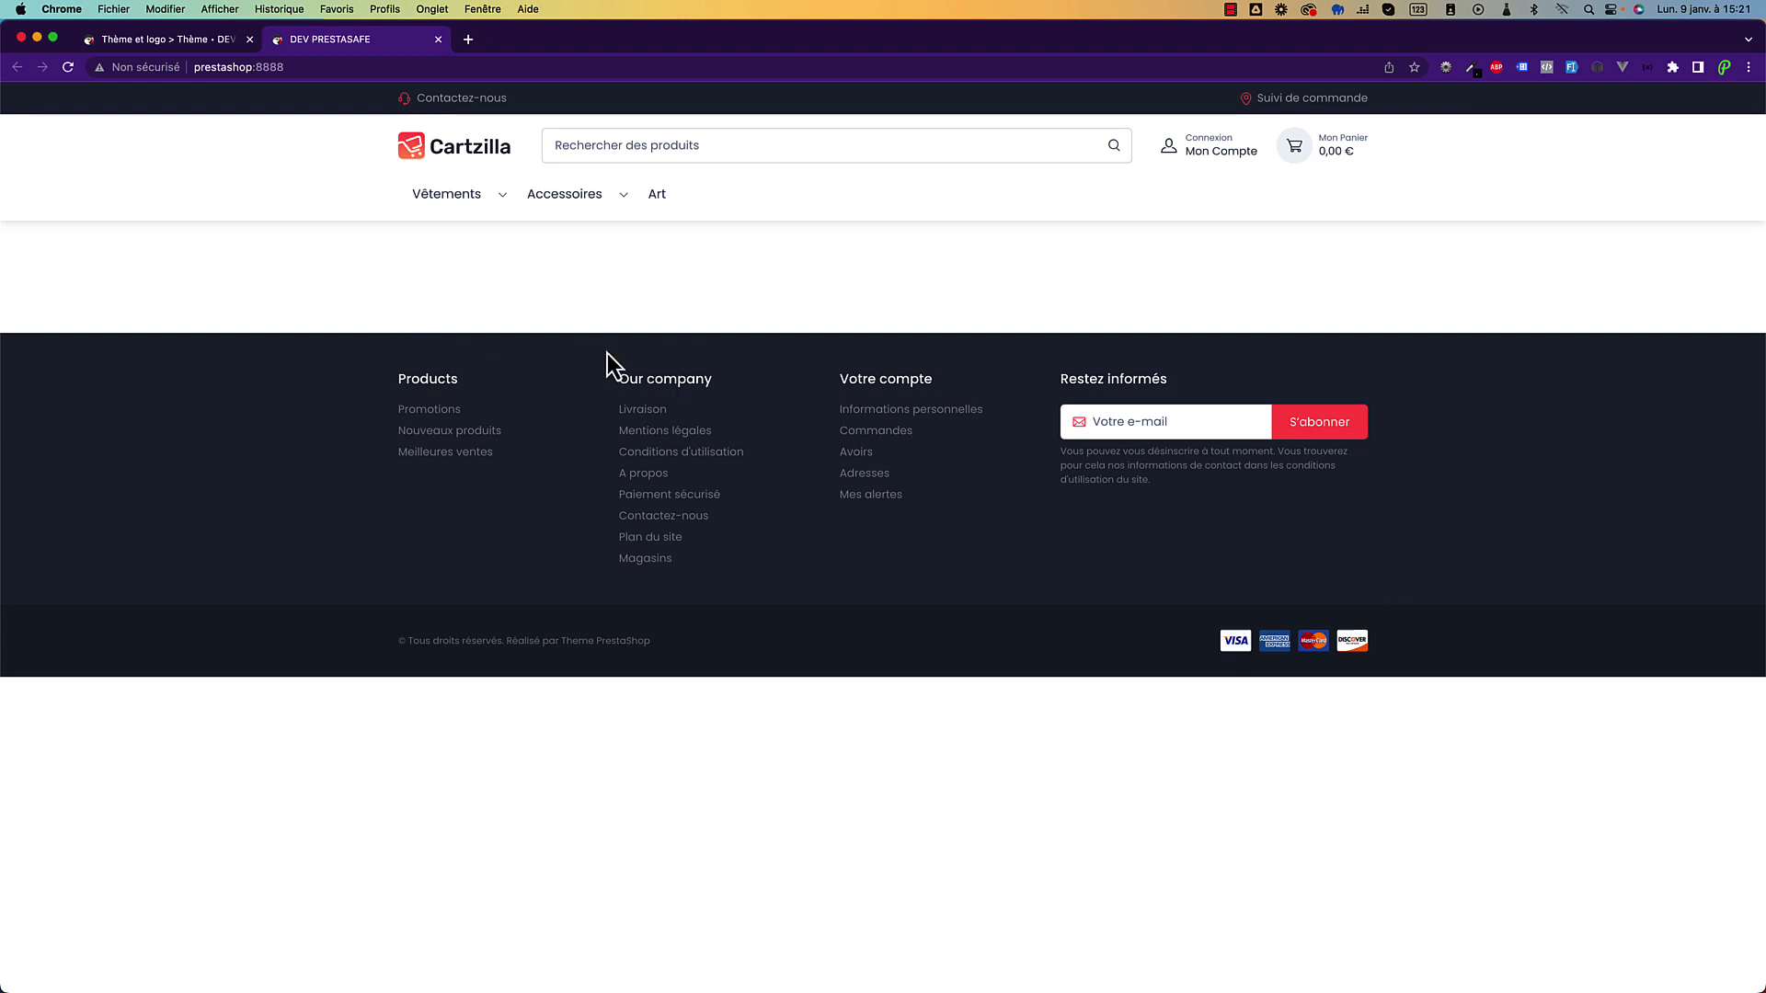
{"action": "left_click", "coordinate": [217, 39]}
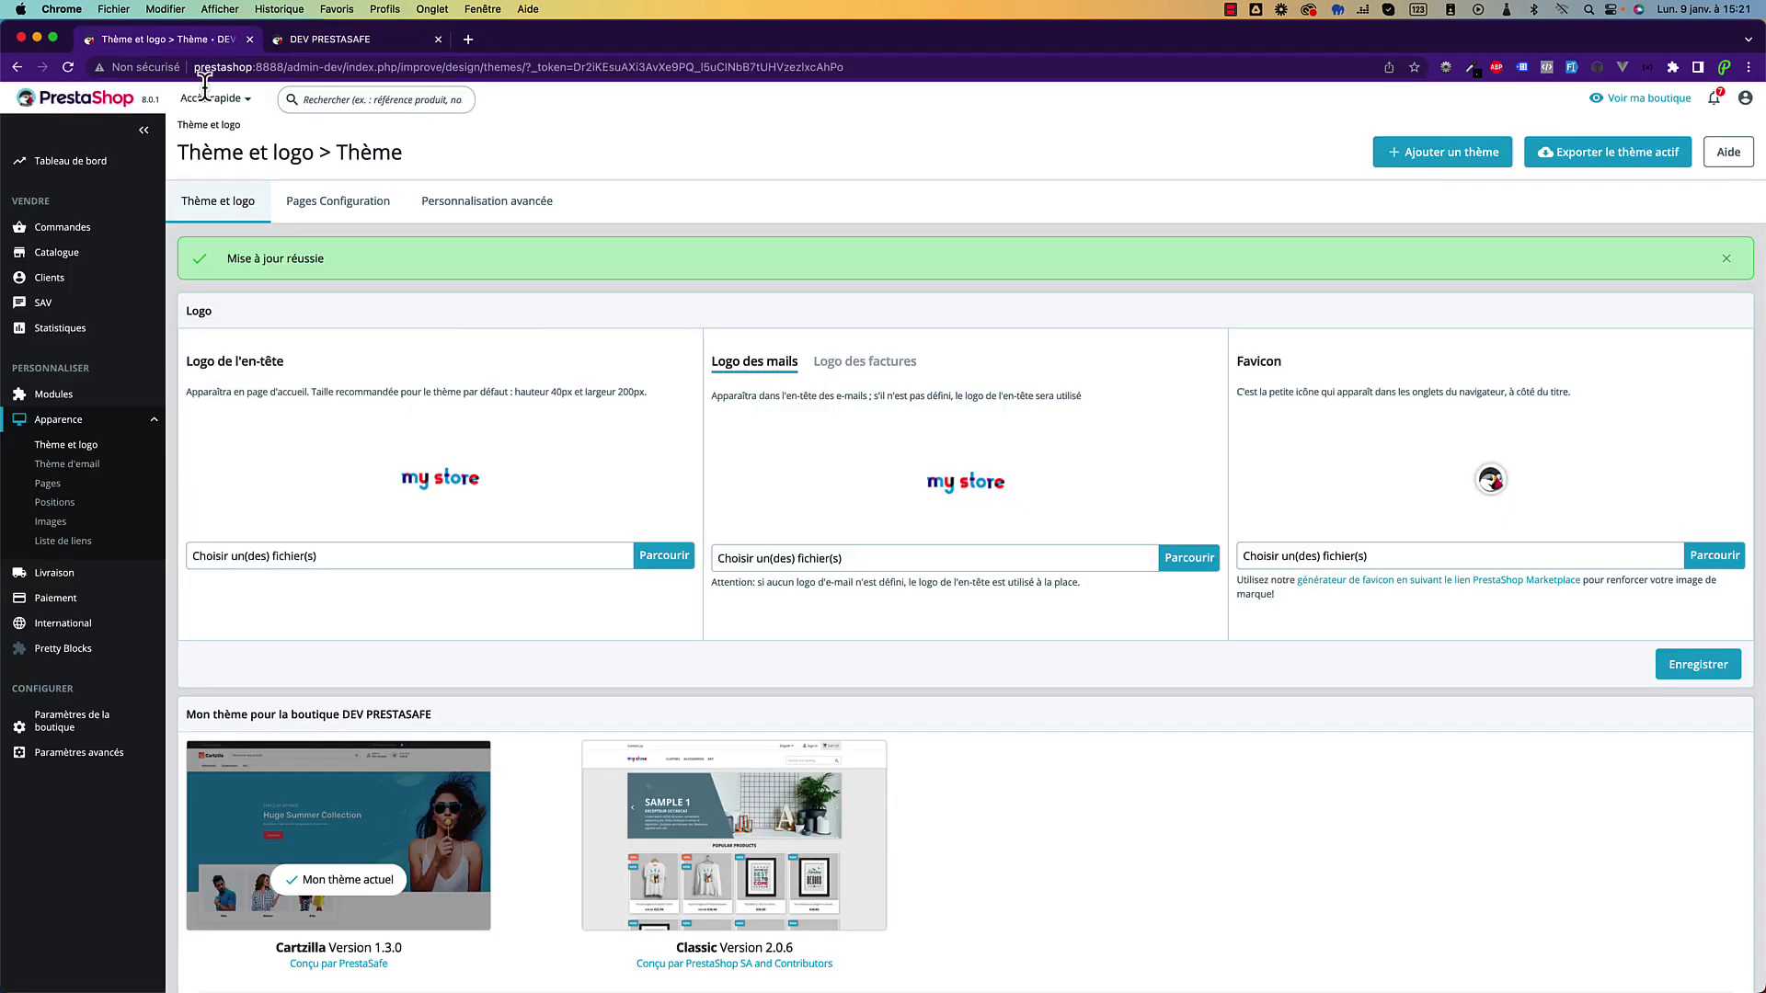
Search the modules for "block" and install the default blocks from the configuration of Blocks pour le theme CartZilla.
{"action": "left_click", "coordinate": [80, 402]}
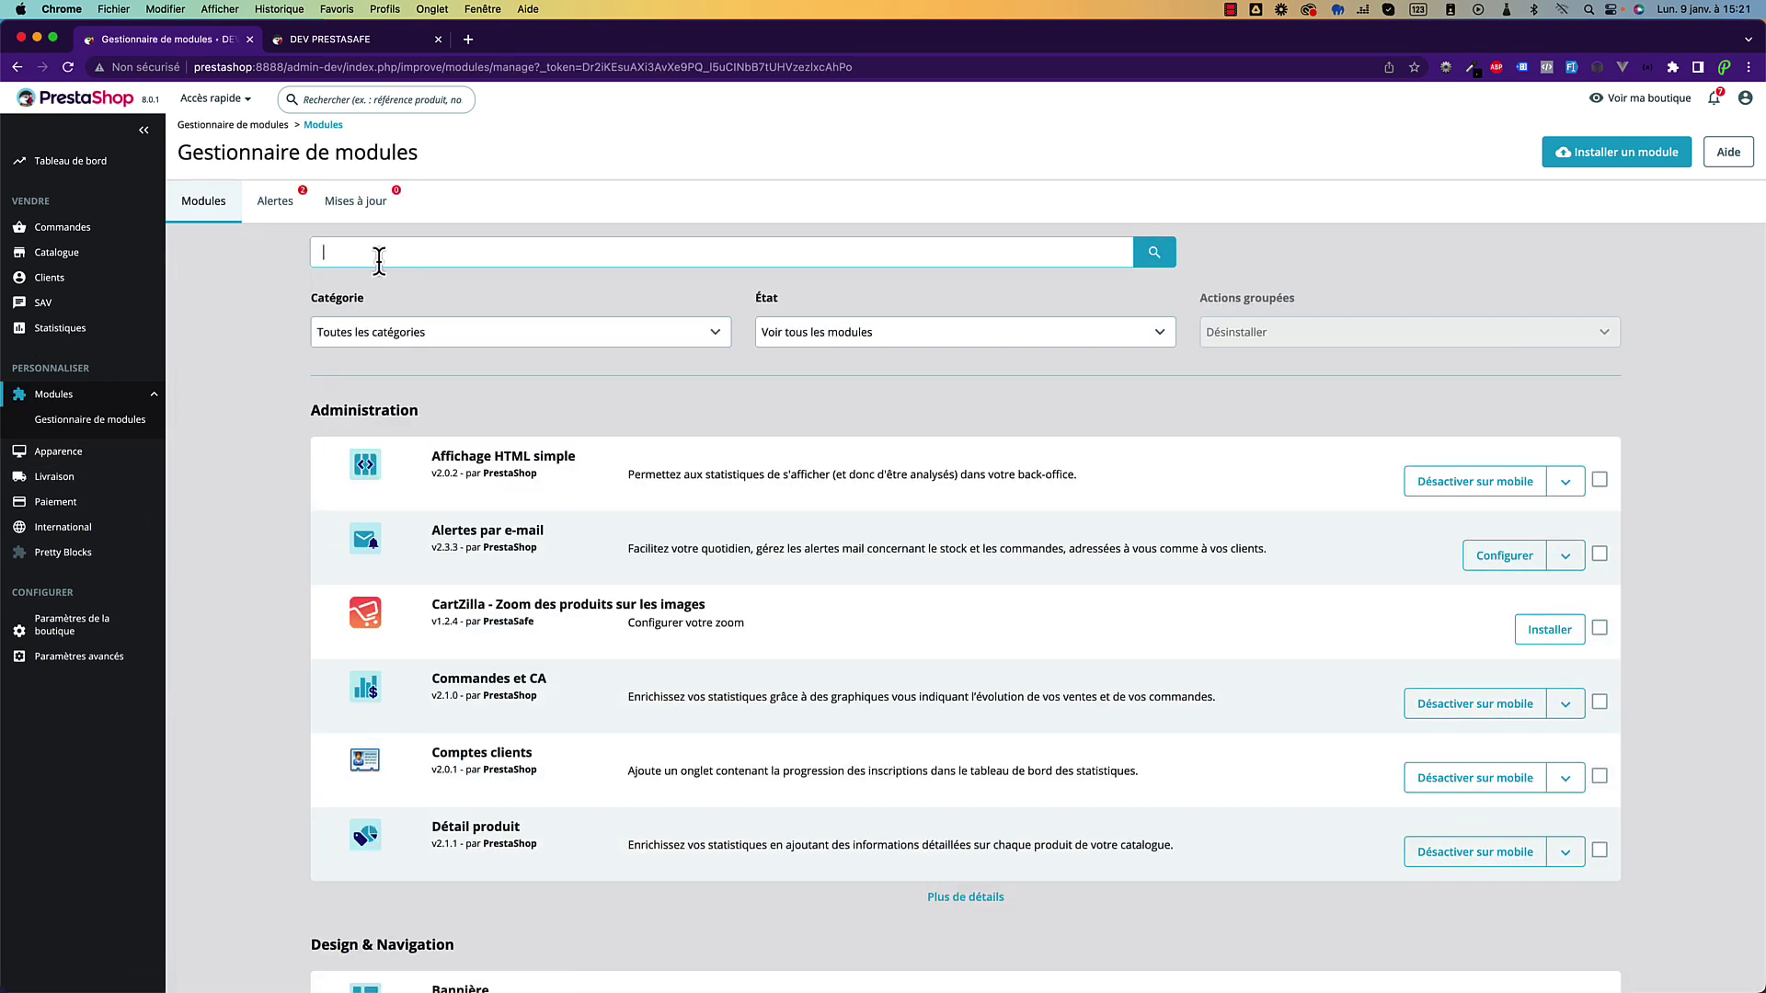
{"action": "type", "text": "block"}
{"action": "key", "text": "Return"}
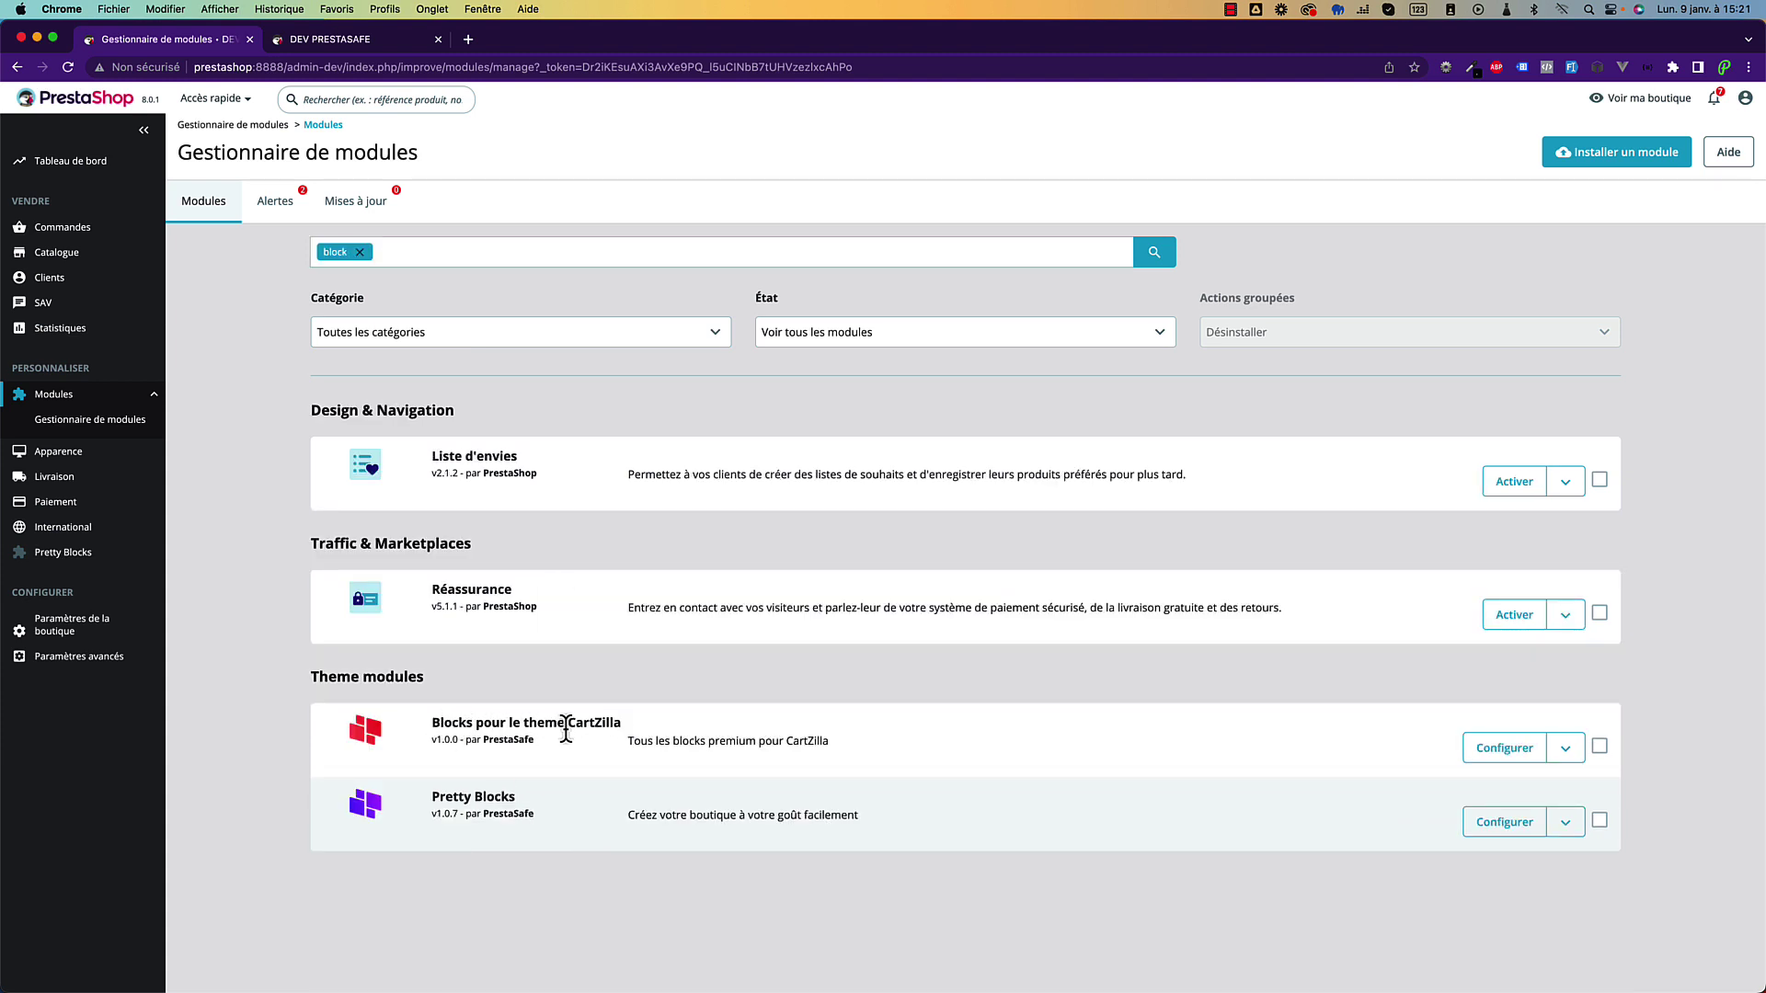
{"action": "left_click", "coordinate": [1508, 750]}
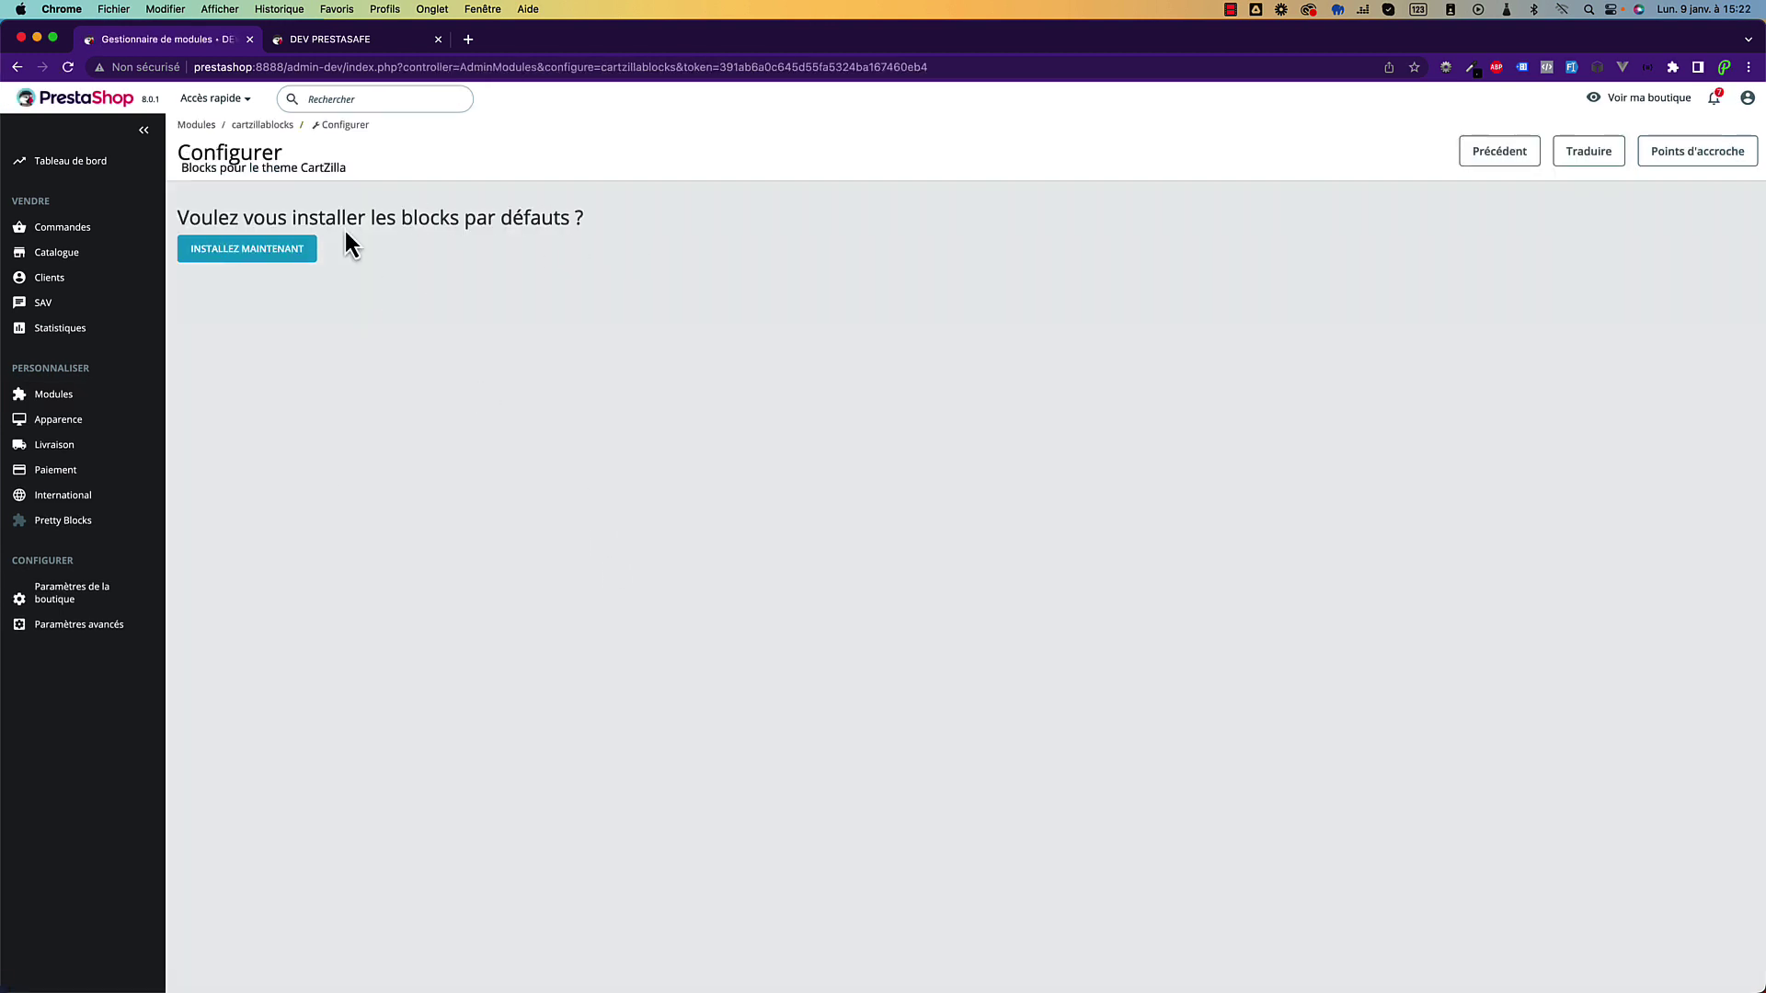
{"action": "left_click", "coordinate": [274, 250]}
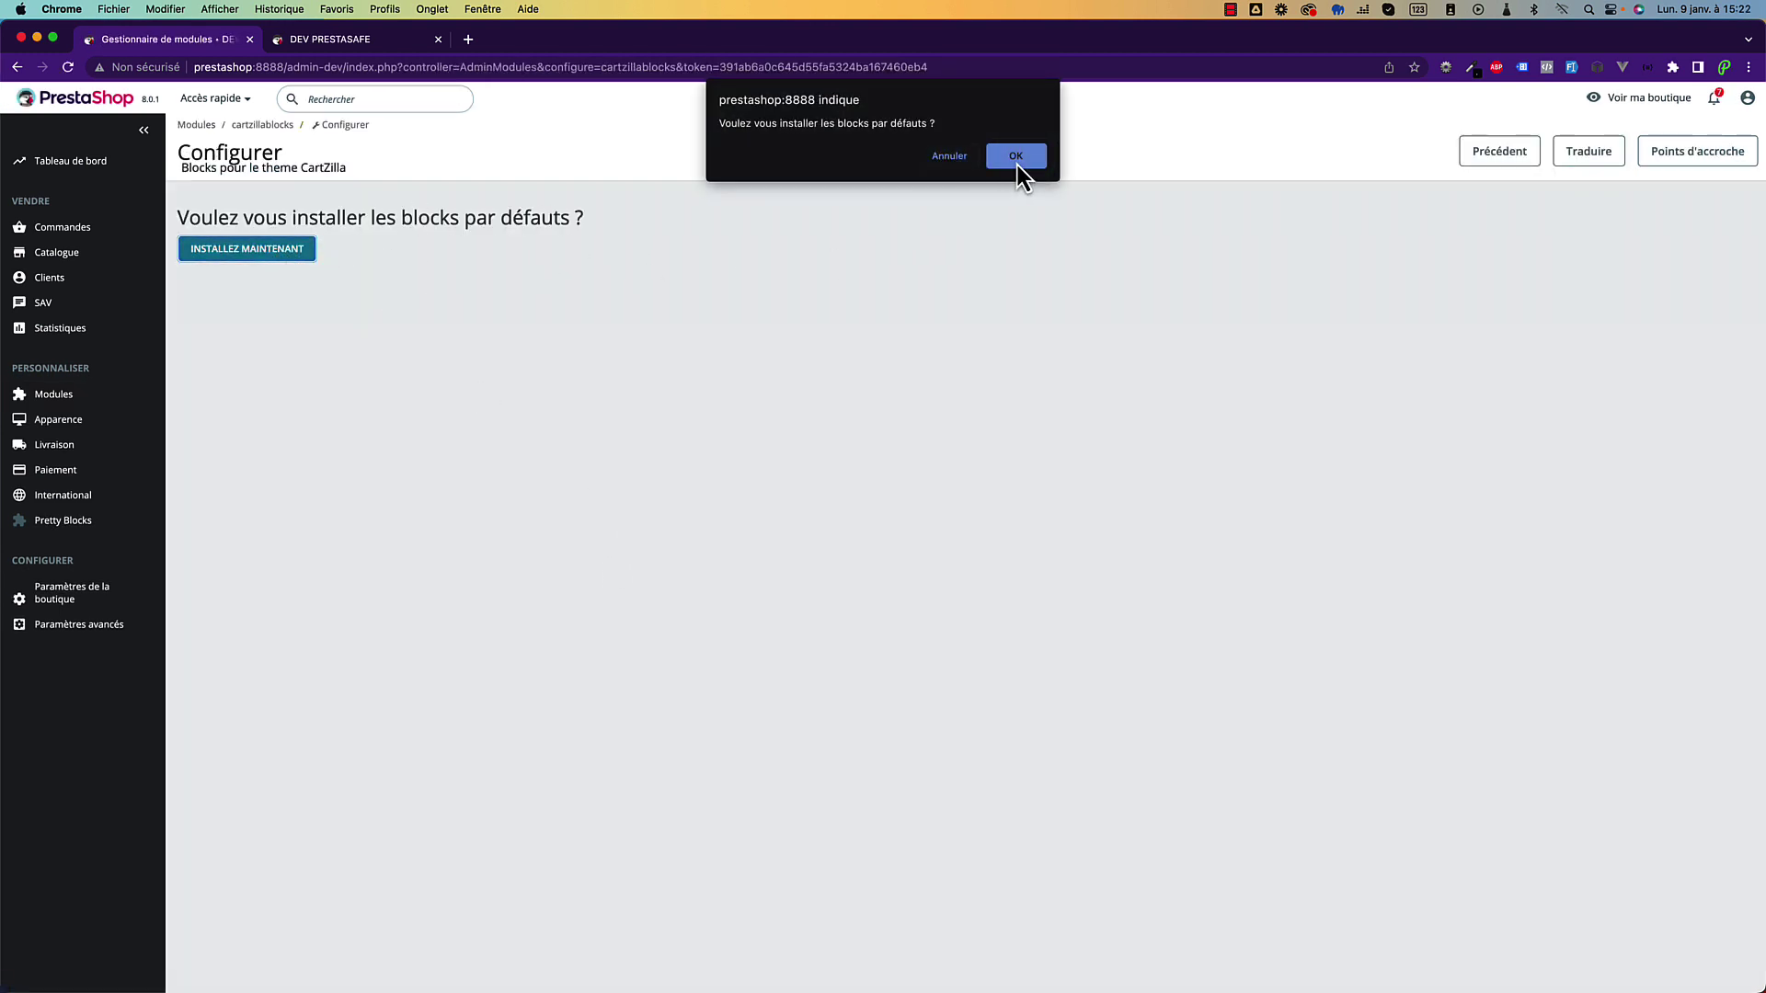
{"action": "left_click", "coordinate": [1017, 166]}
Reload the storefront home page and look over the blocks placed on it.
{"action": "left_click", "coordinate": [377, 41]}
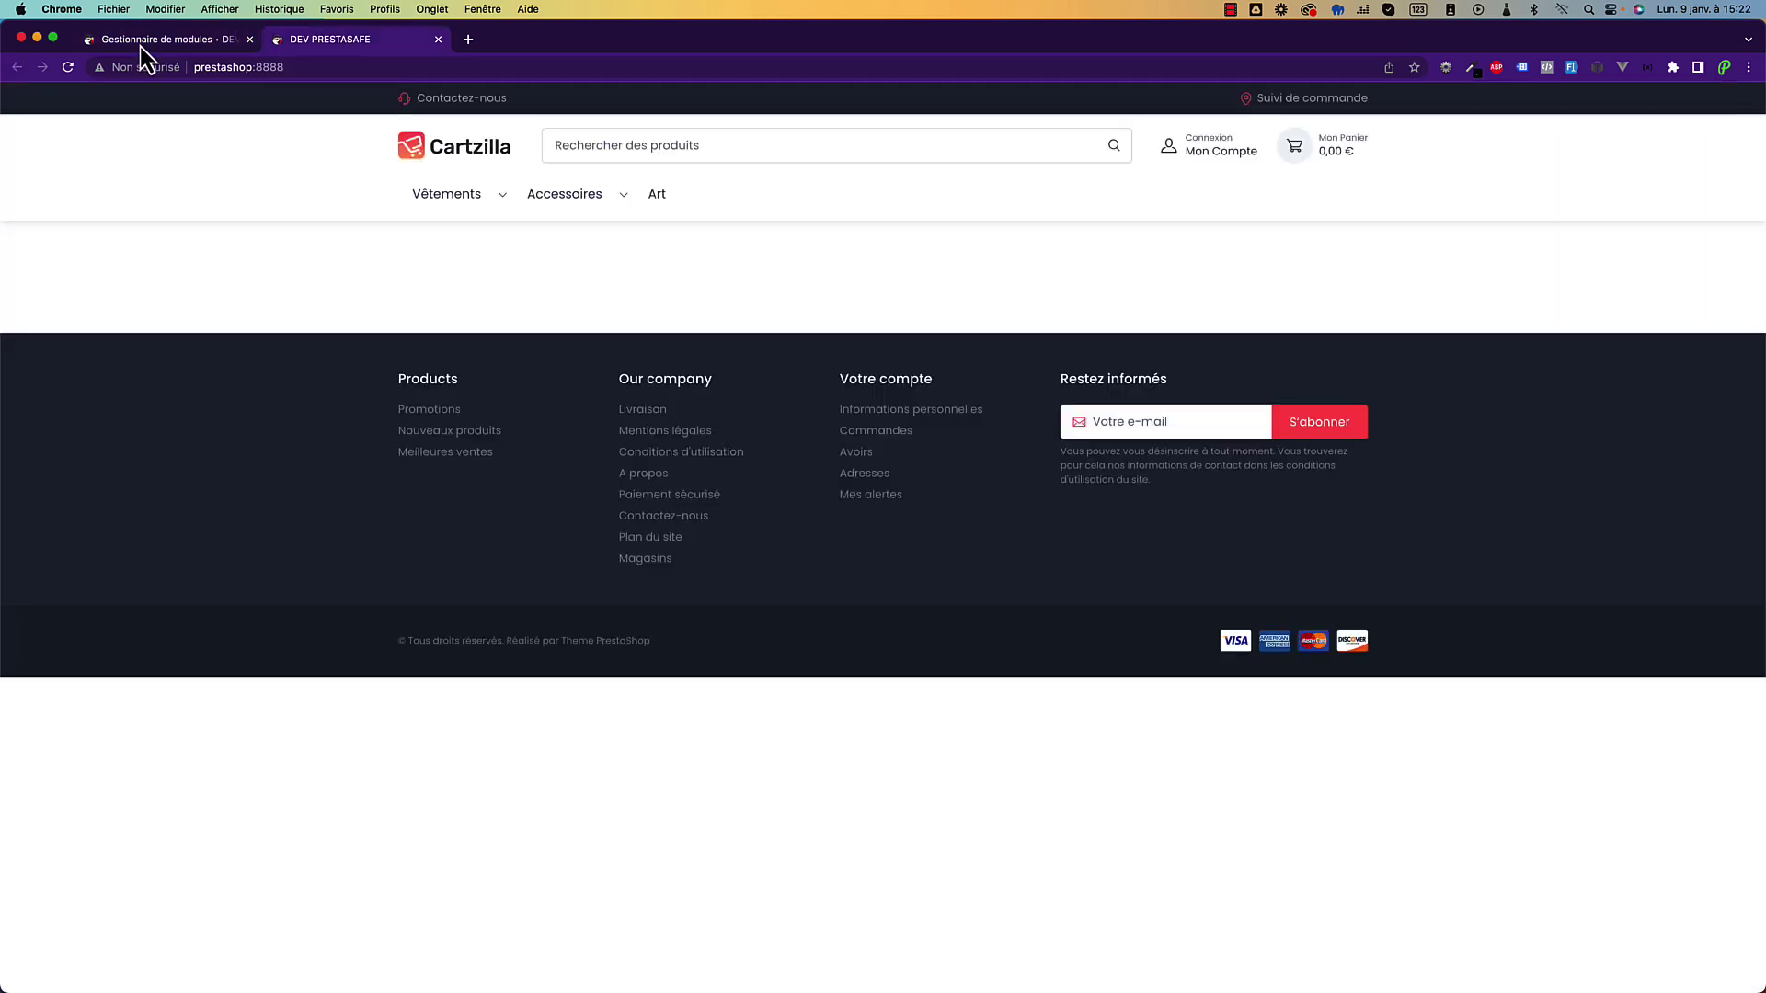
{"action": "left_click", "coordinate": [64, 68]}
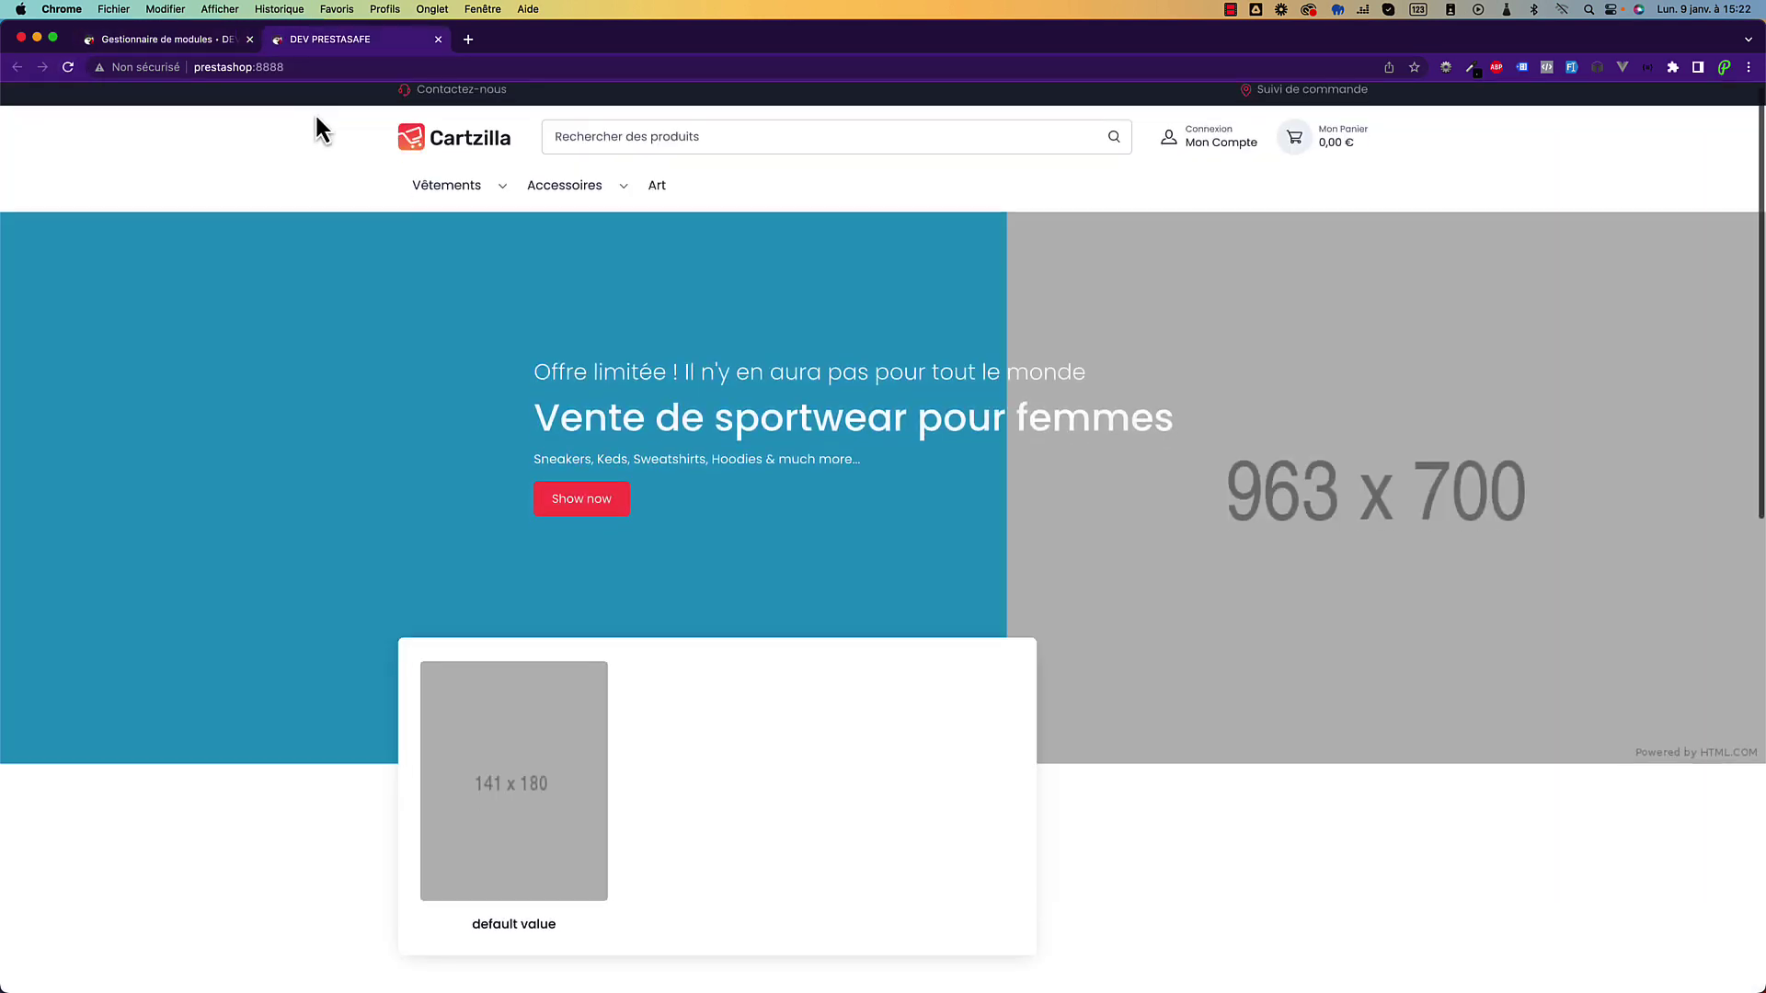
{"action": "scroll", "coordinate": [315, 113], "scroll_direction": "down", "scroll_amount": 10}
{"action": "scroll", "coordinate": [317, 112], "scroll_direction": "up", "scroll_amount": 10}
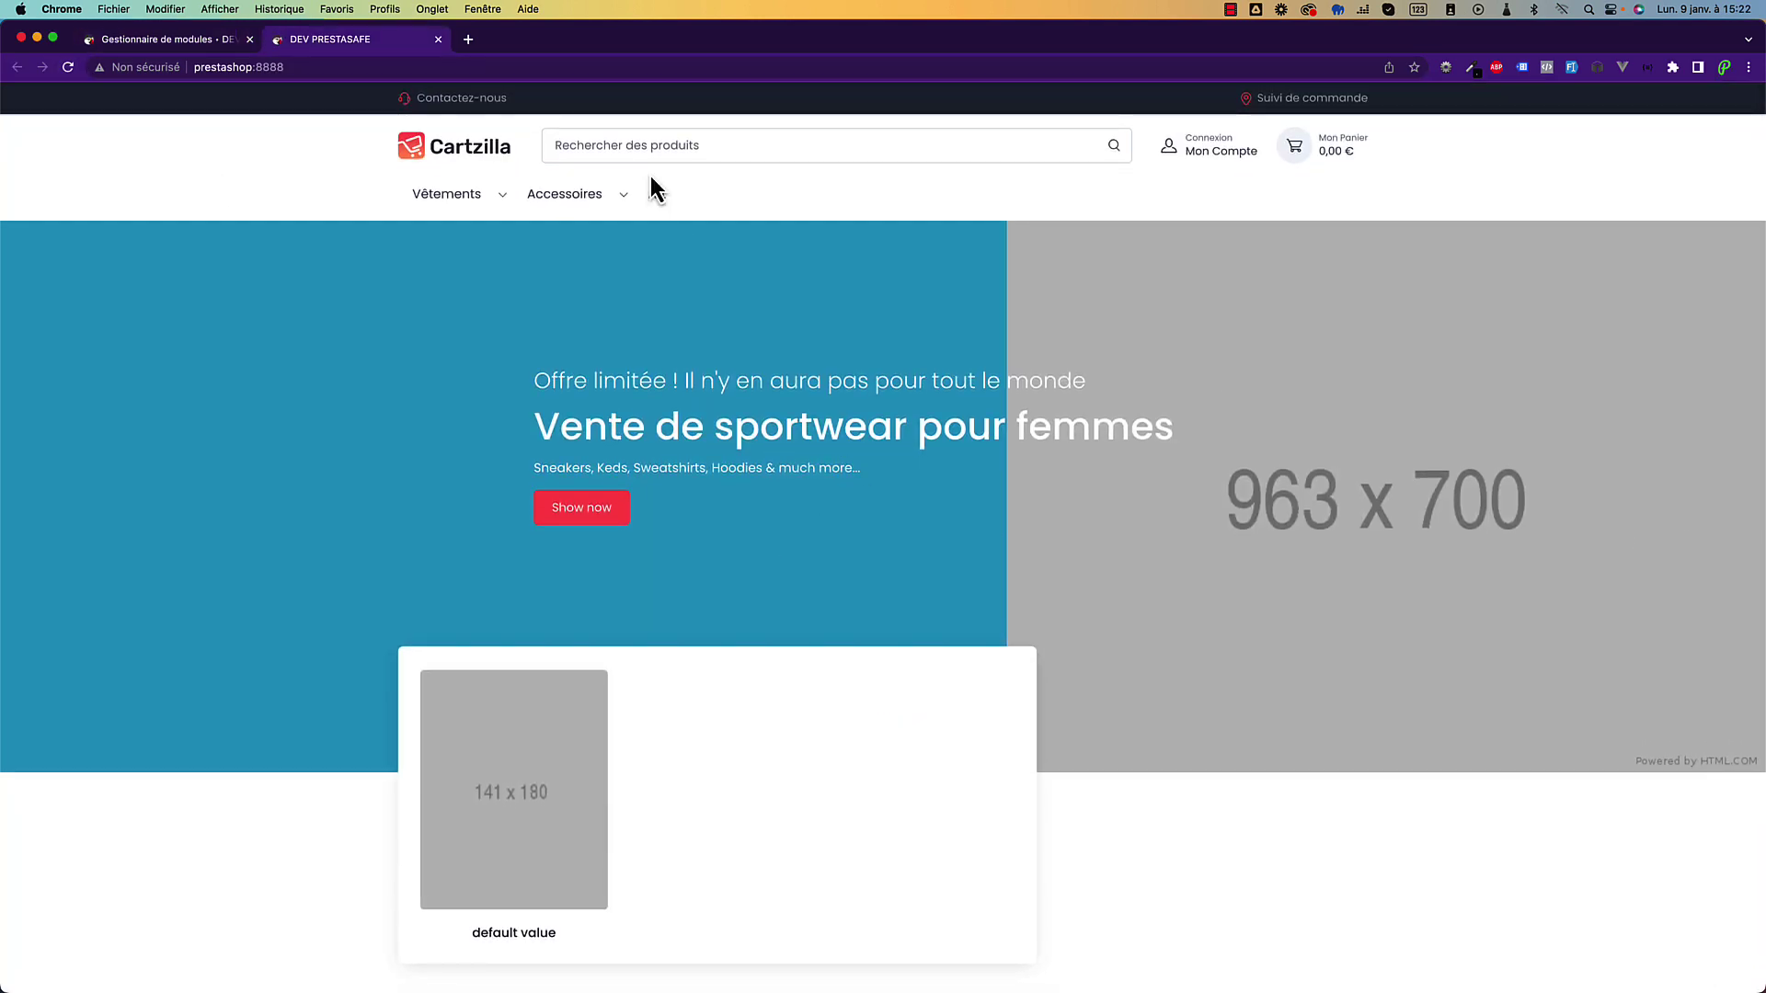
Open the Pretty Blocks editor from the back office and display the Slider CartZilla block's settings.
{"action": "left_click", "coordinate": [173, 41]}
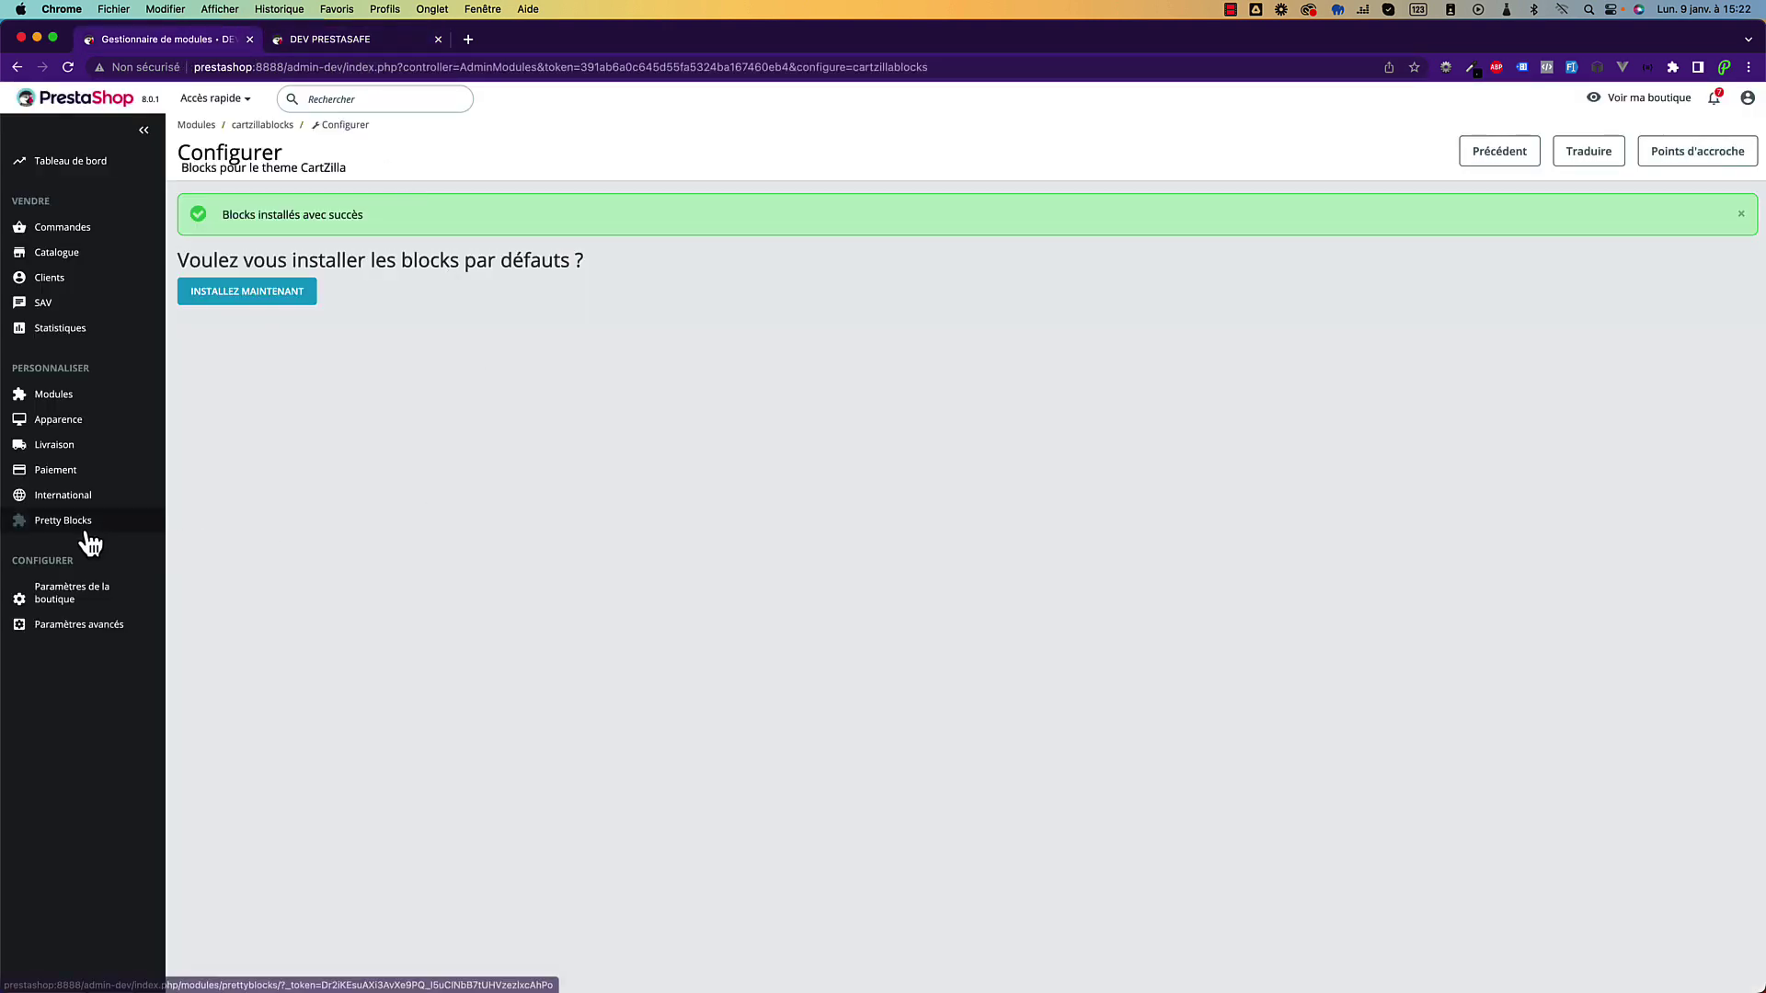
{"action": "left_click", "coordinate": [51, 528]}
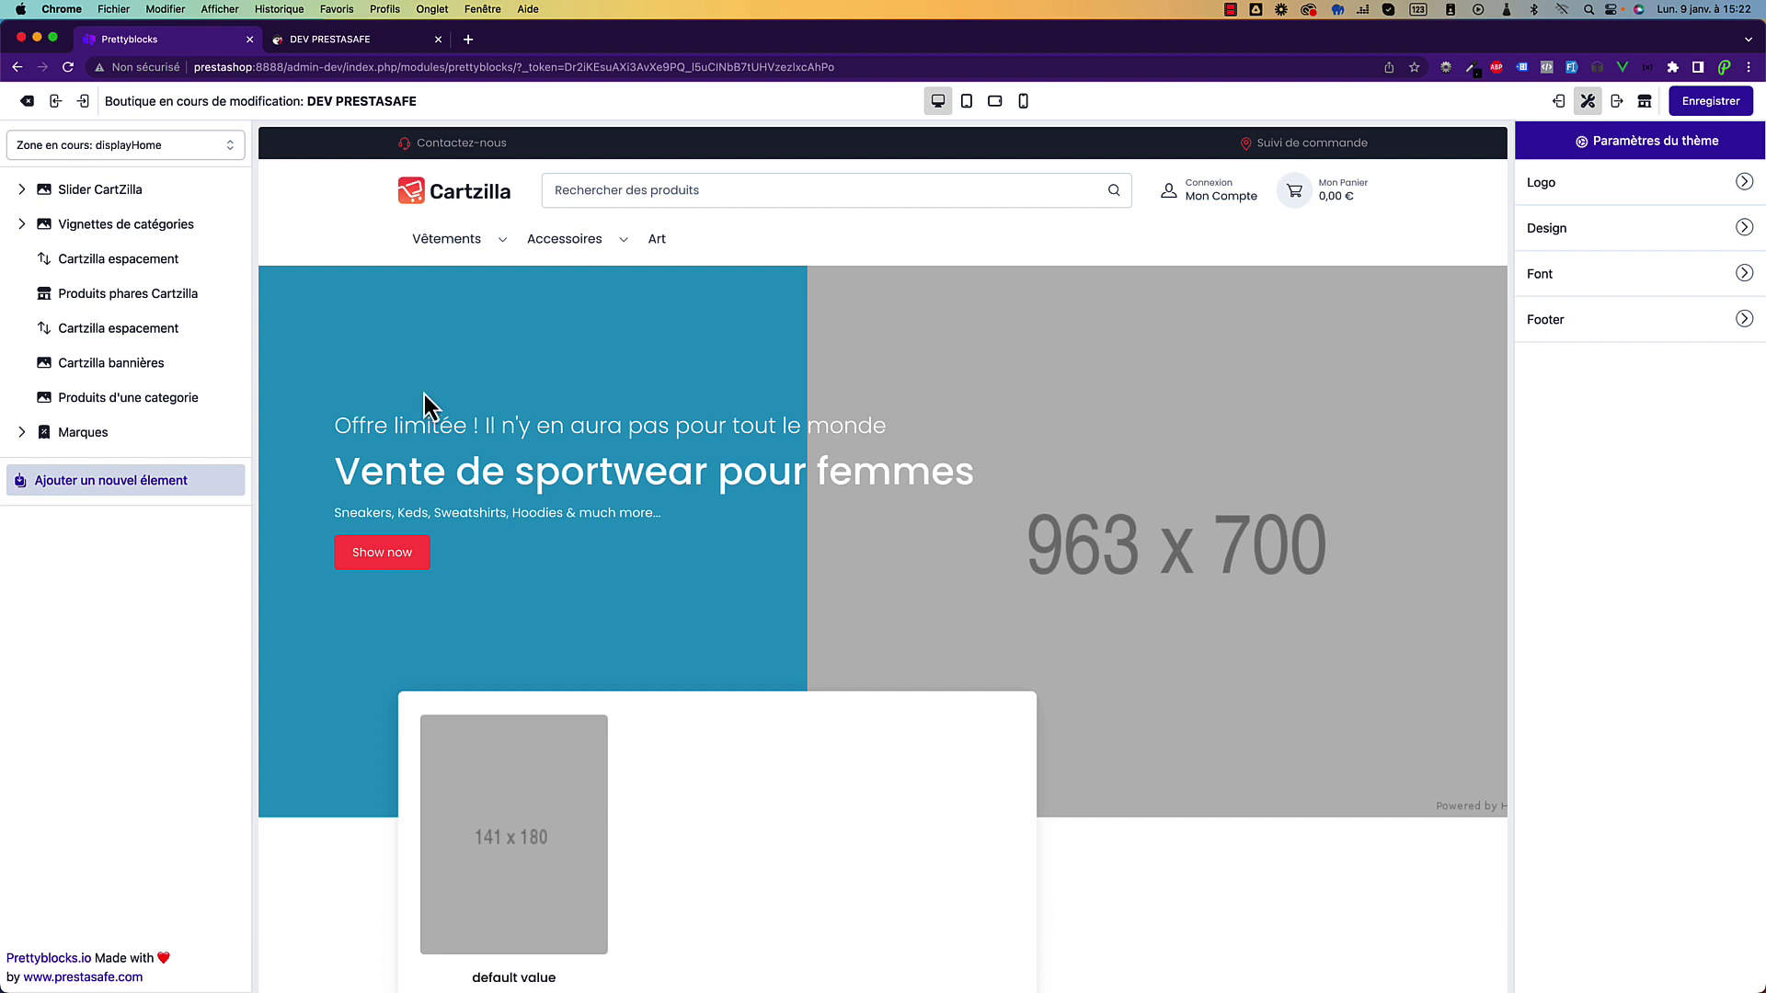
{"action": "left_click", "coordinate": [101, 189]}
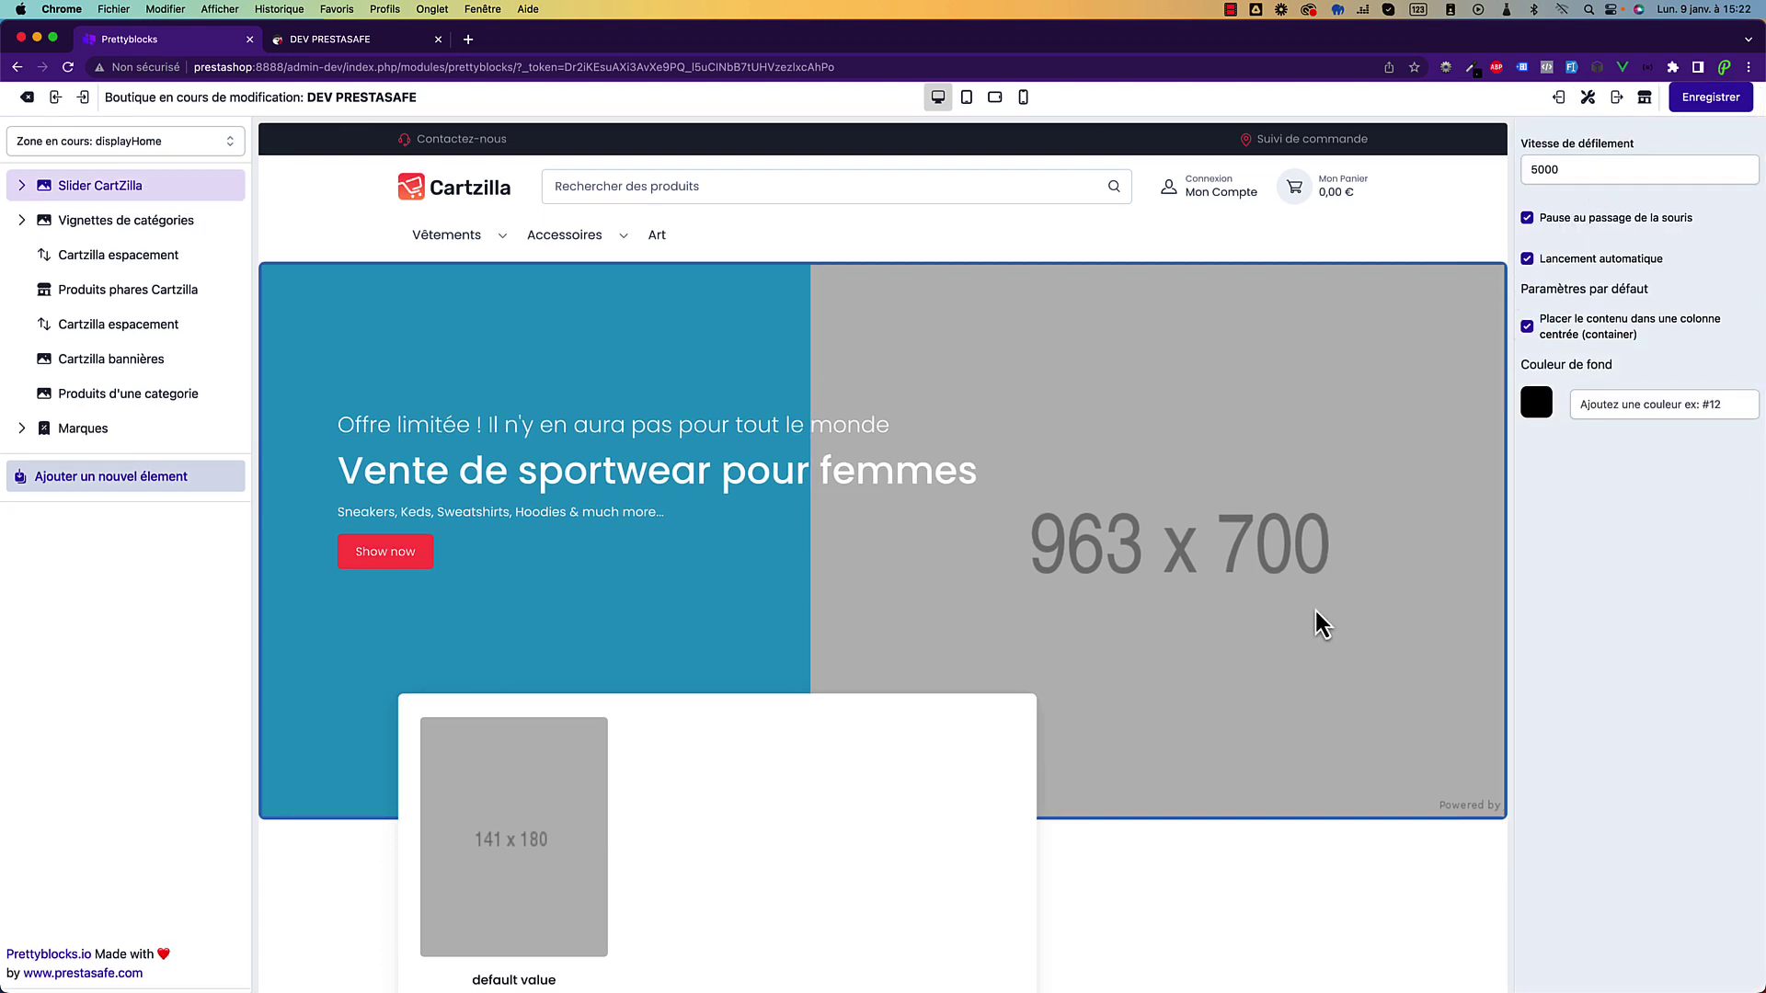
Add a second slide to the Slider CartZilla block and advance the slider in the preview.
{"action": "left_click", "coordinate": [23, 187]}
{"action": "left_click", "coordinate": [103, 218]}
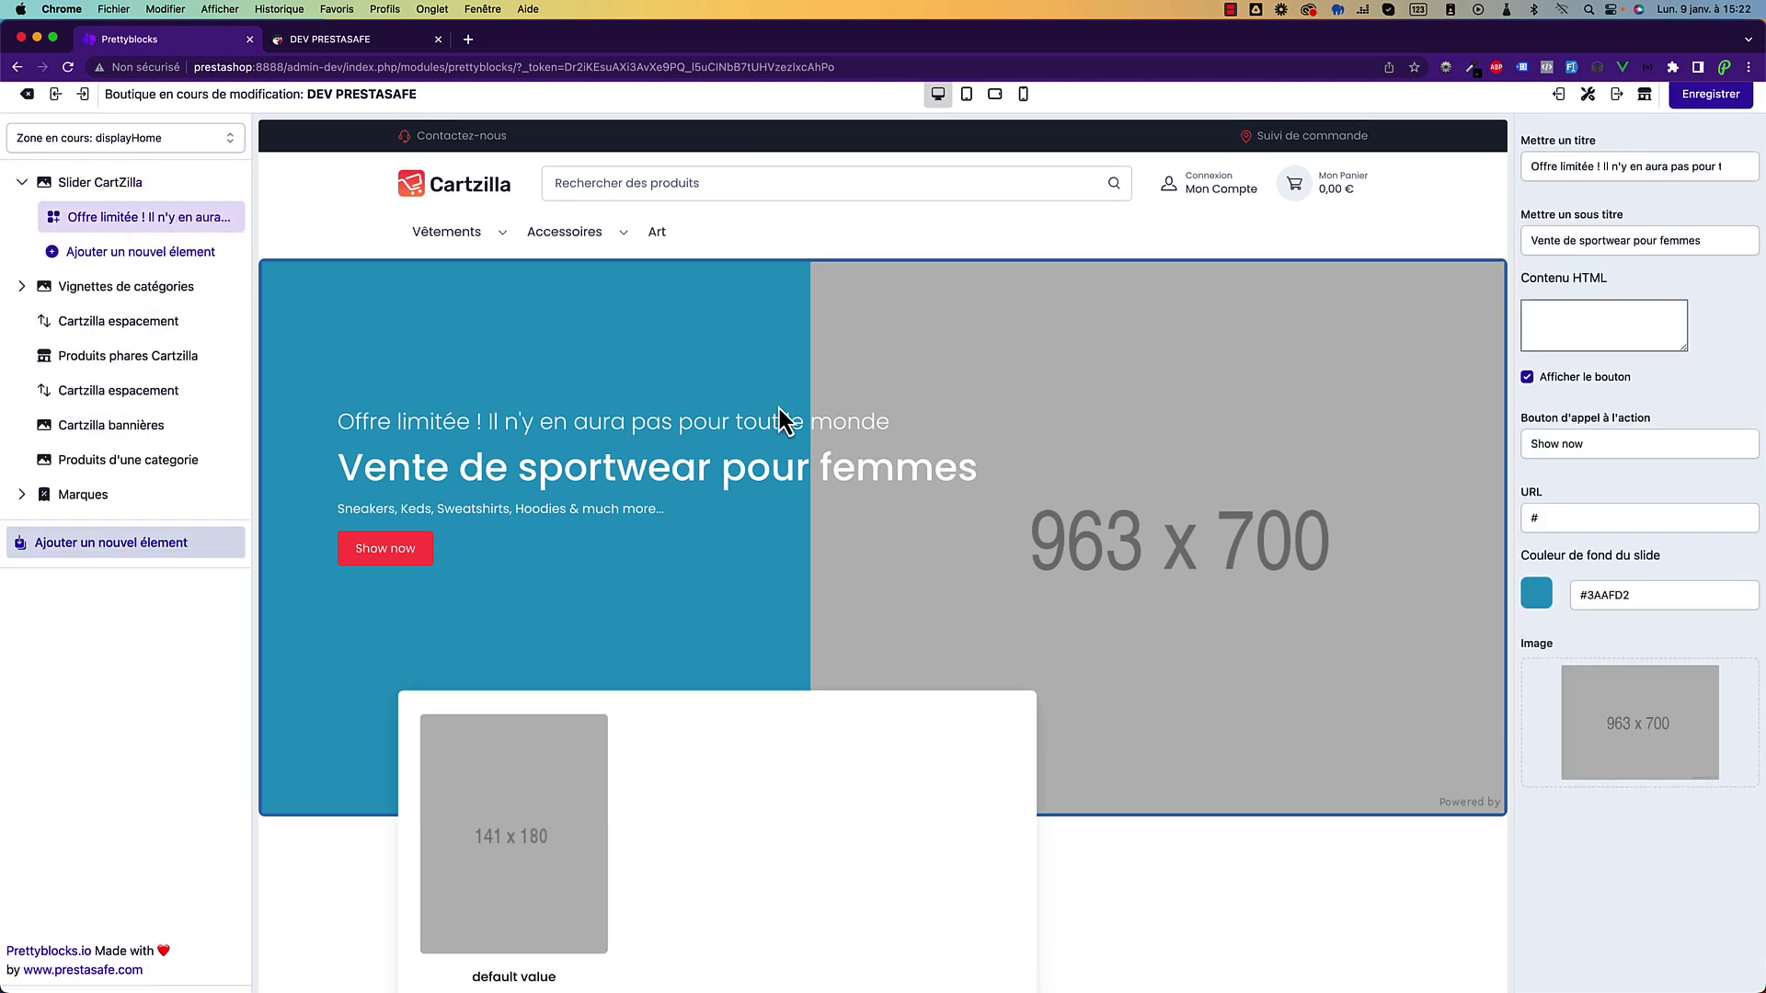
{"action": "left_click", "coordinate": [143, 256]}
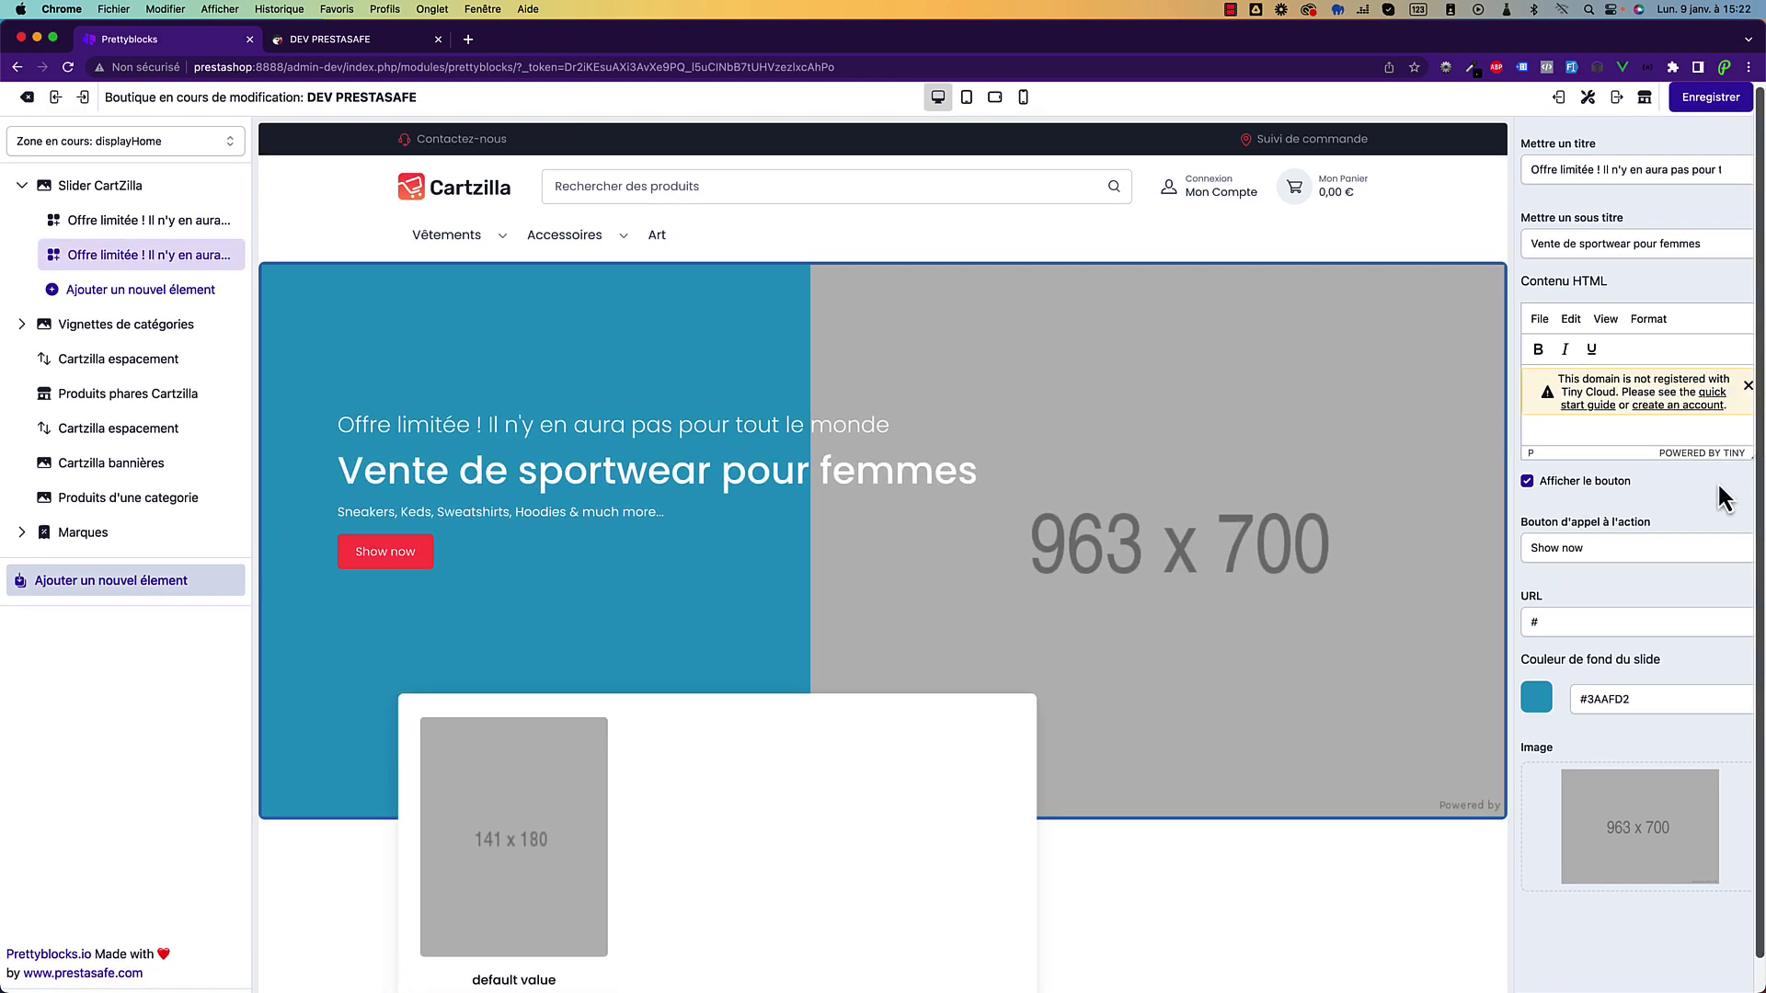
{"action": "left_click", "coordinate": [1449, 545]}
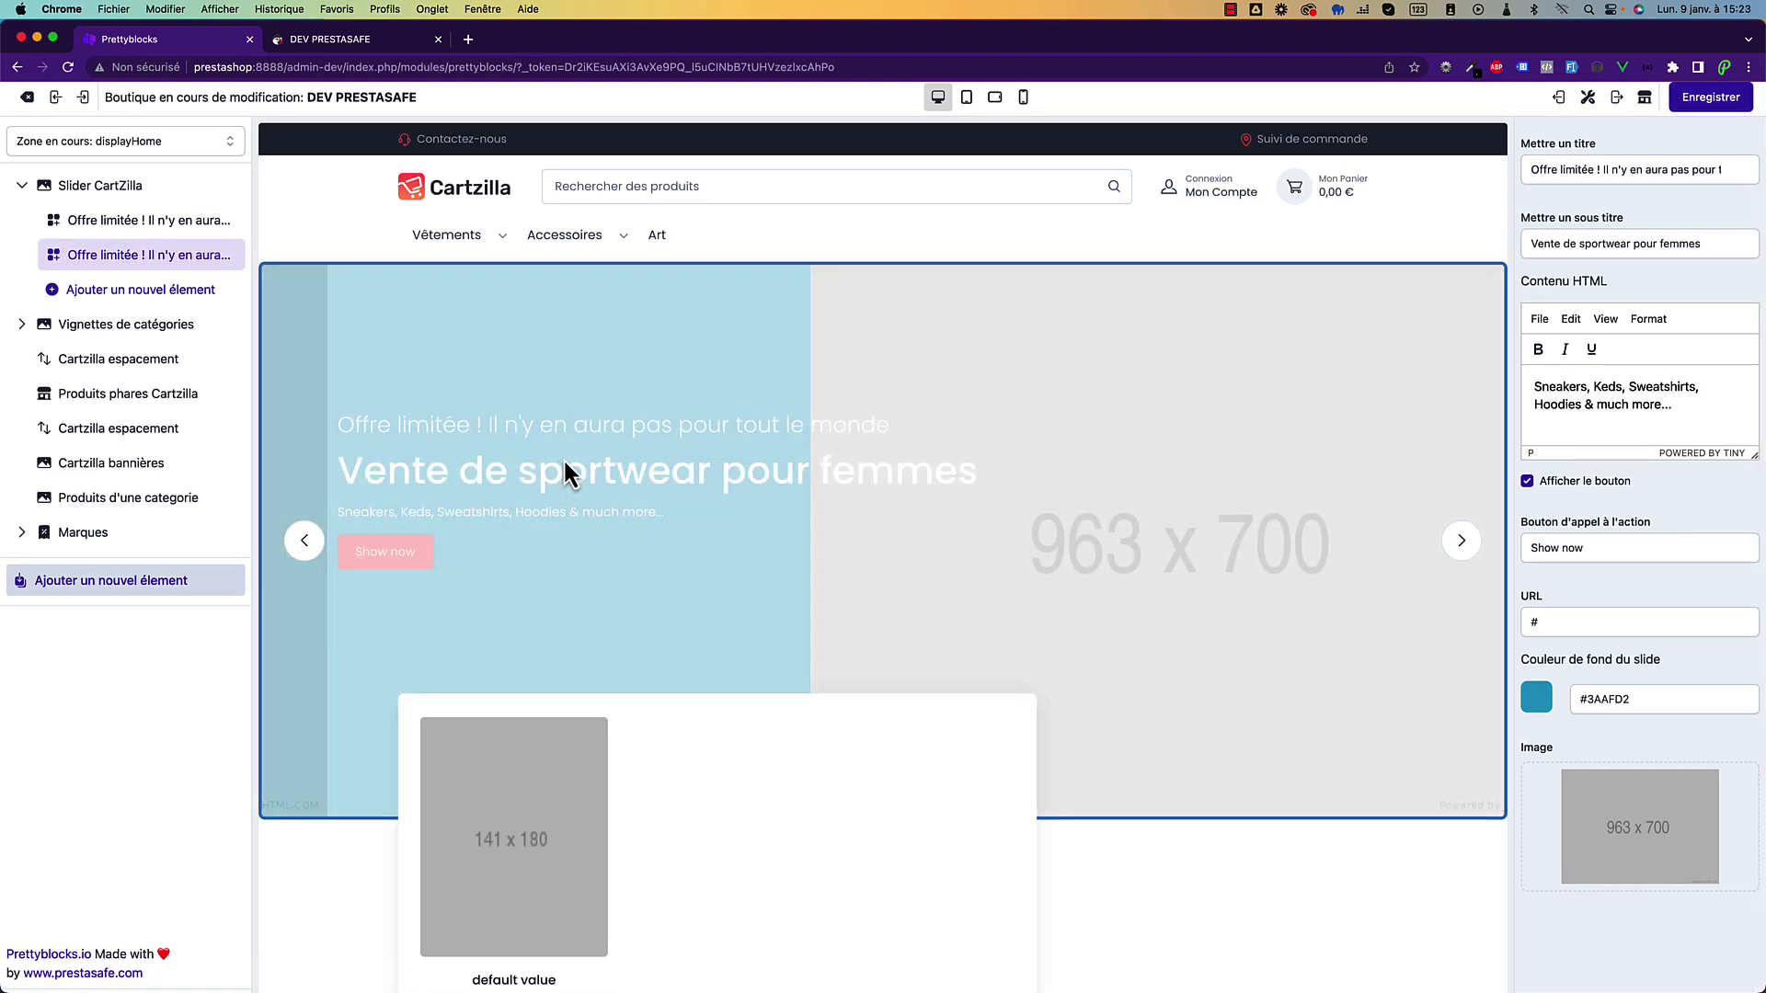
Open the settings of the first slide in the Slider CartZilla block.
{"action": "left_click", "coordinate": [184, 222]}
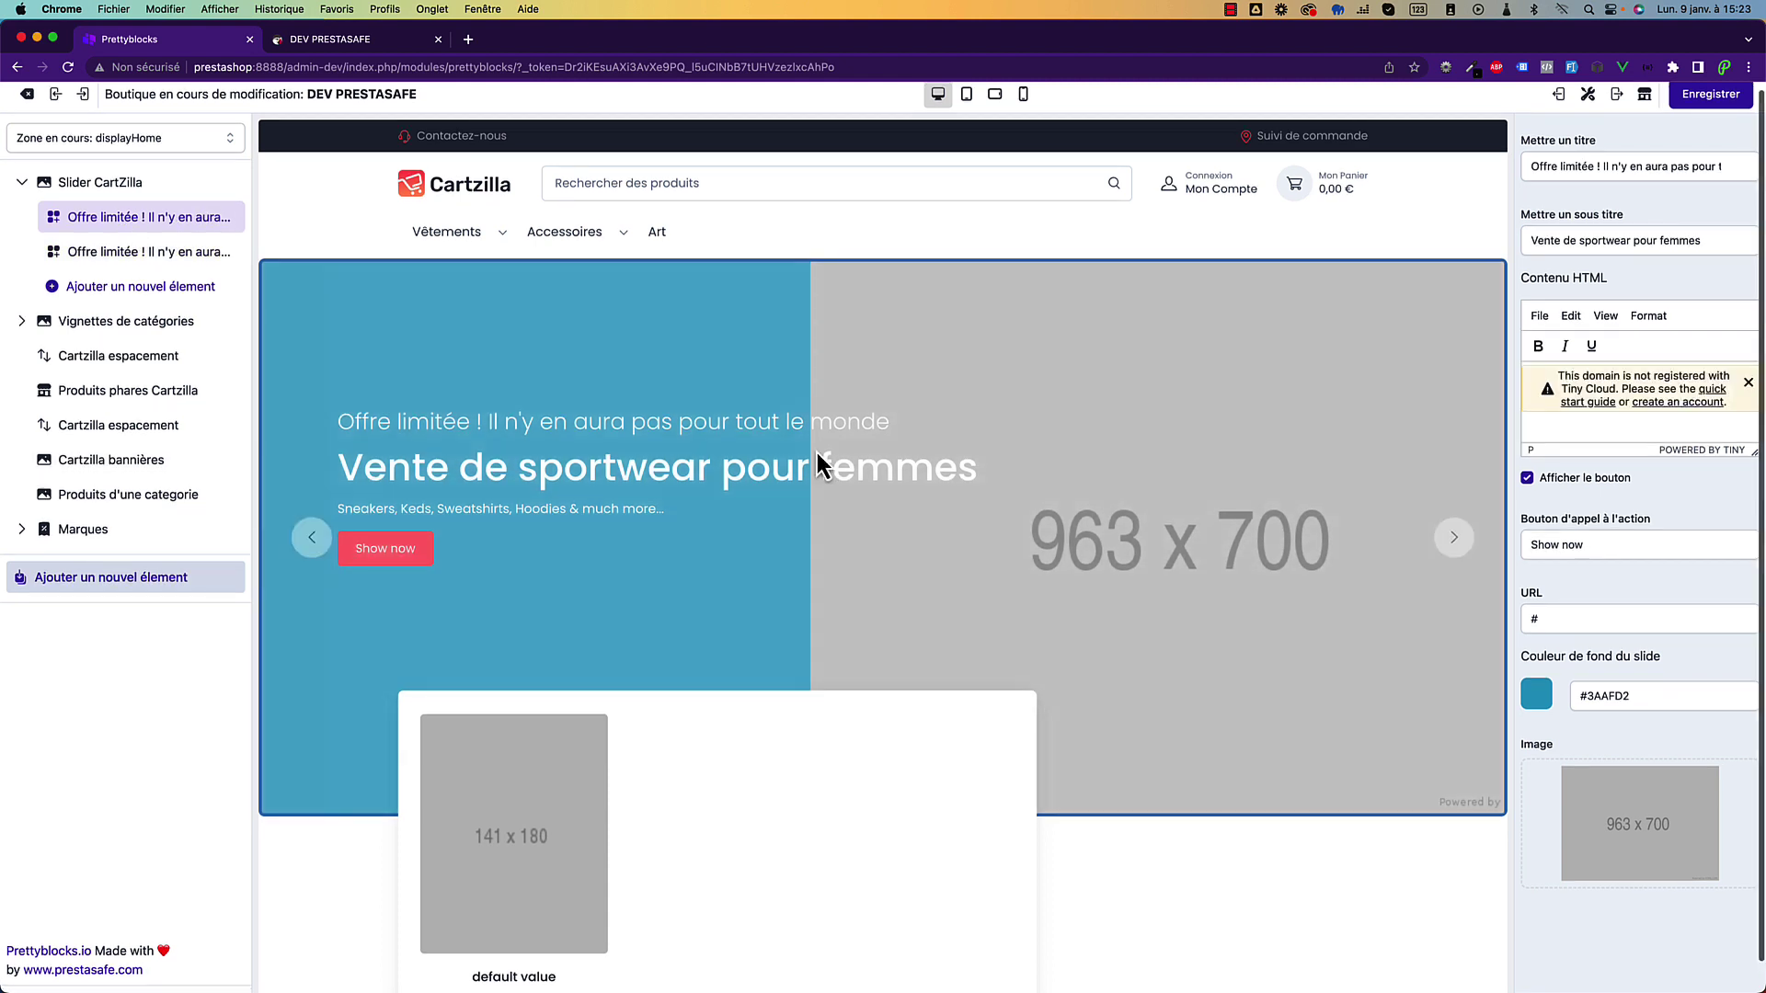
{"action": "left_click", "coordinate": [1646, 167]}
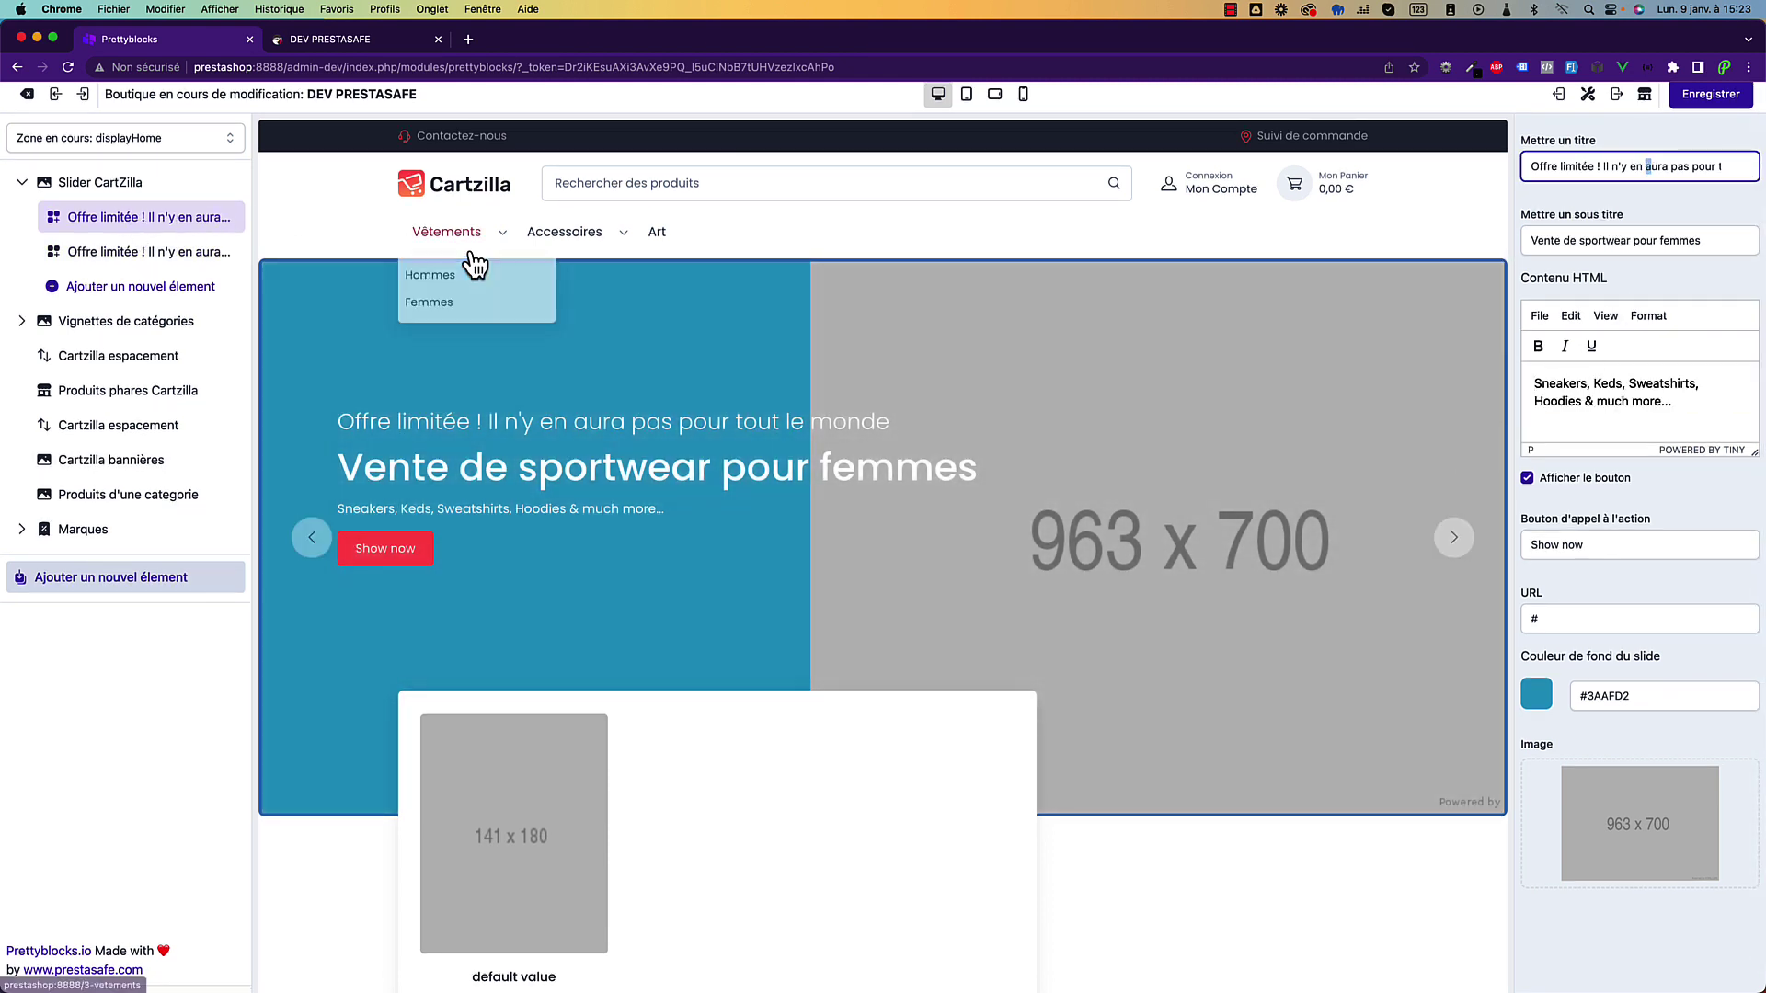
{"action": "left_click", "coordinate": [1230, 10]}
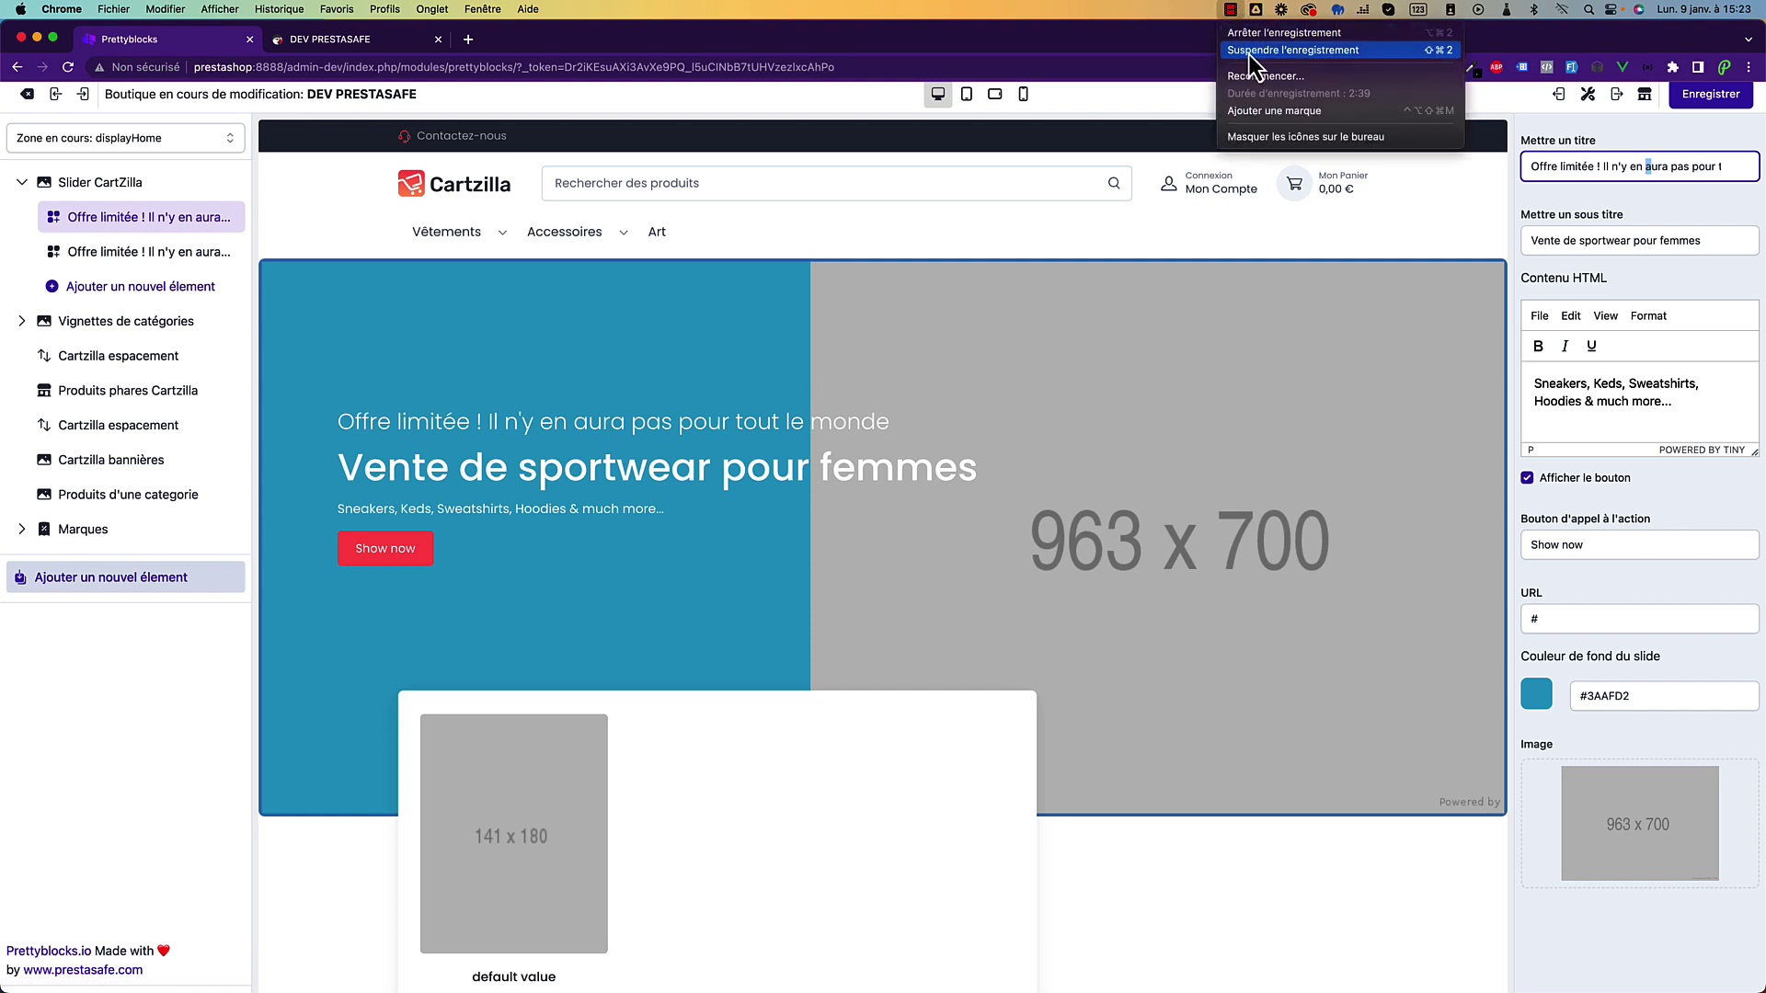
{"action": "left_click", "coordinate": [1273, 110]}
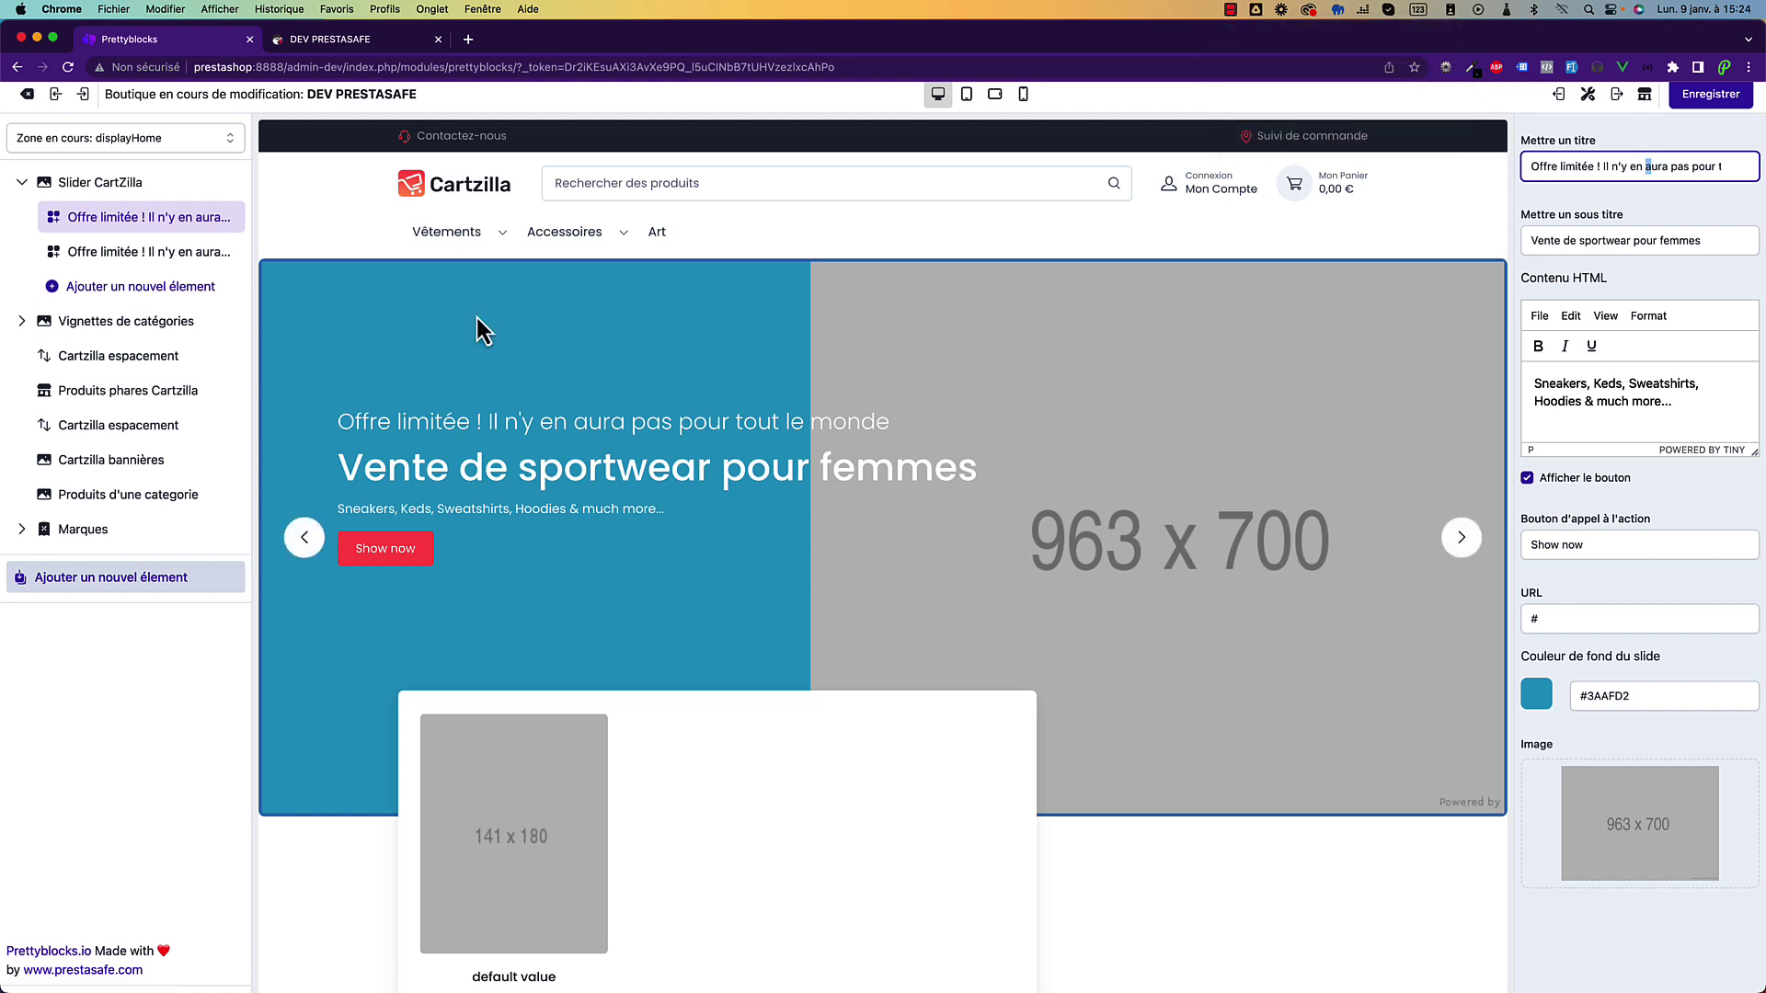
Set the first slide's image to 01.webp from the hero-slider folder inside cz_webp.
{"action": "left_click", "coordinate": [196, 251]}
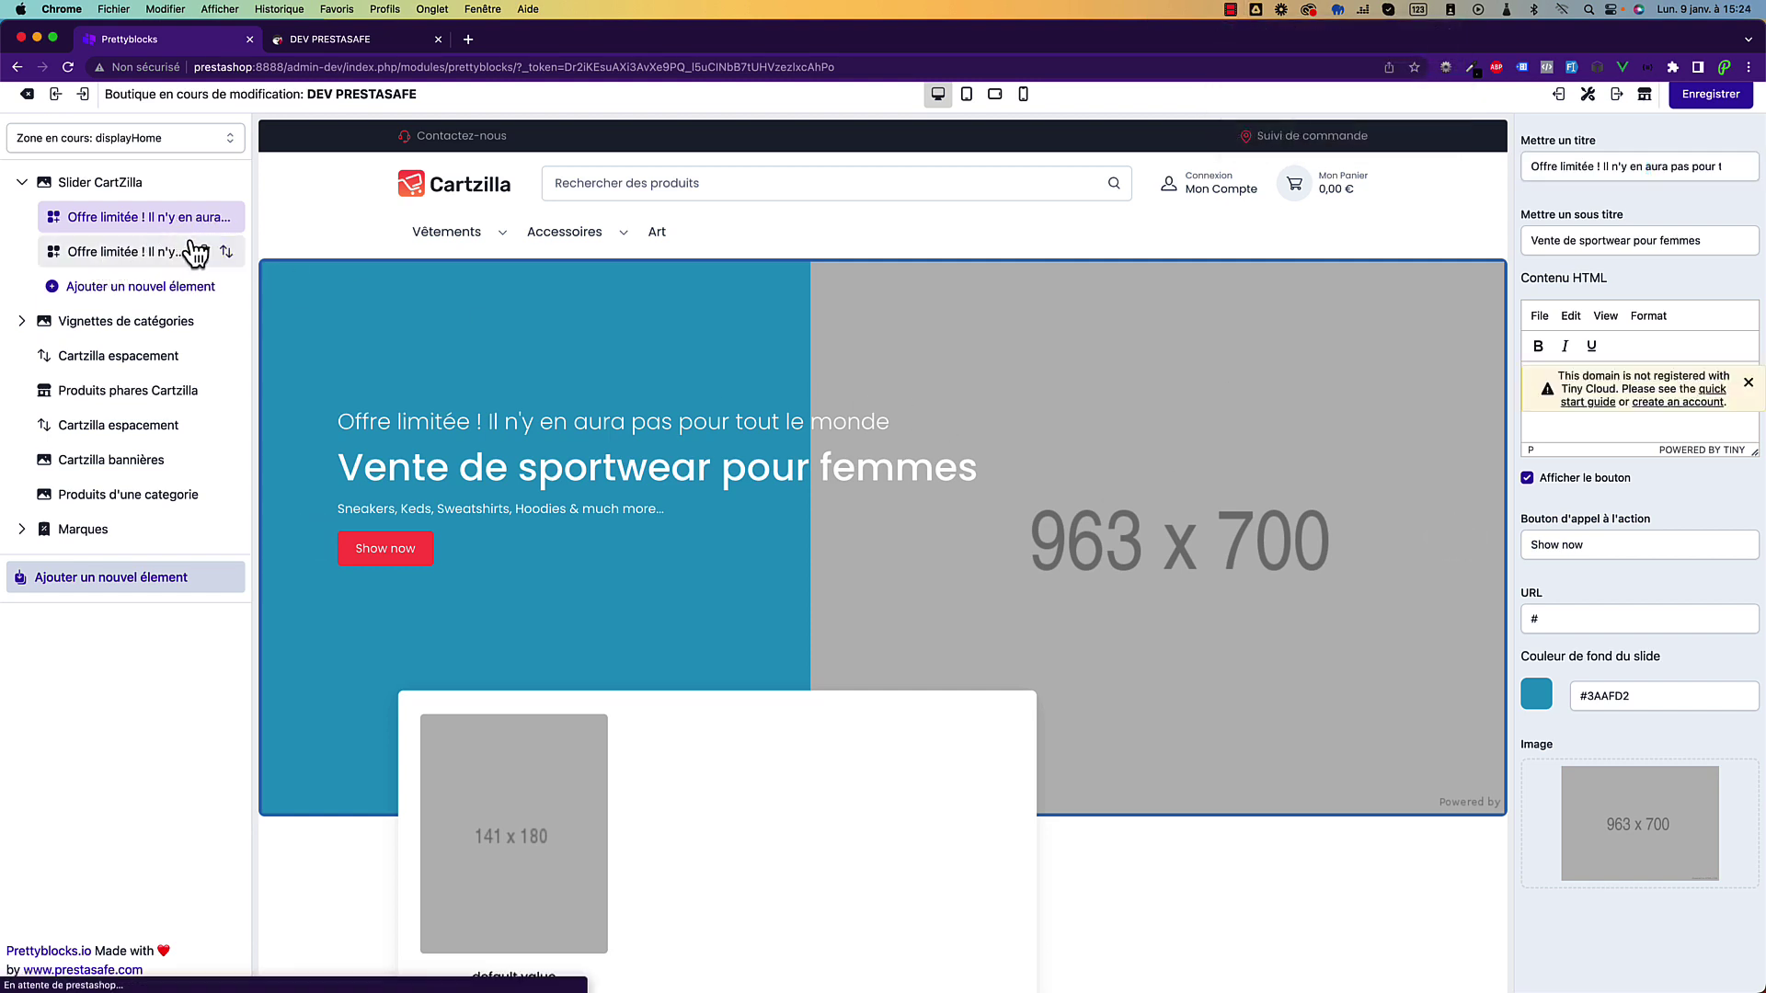
{"action": "scroll", "coordinate": [1622, 800], "scroll_direction": "down", "scroll_amount": 1}
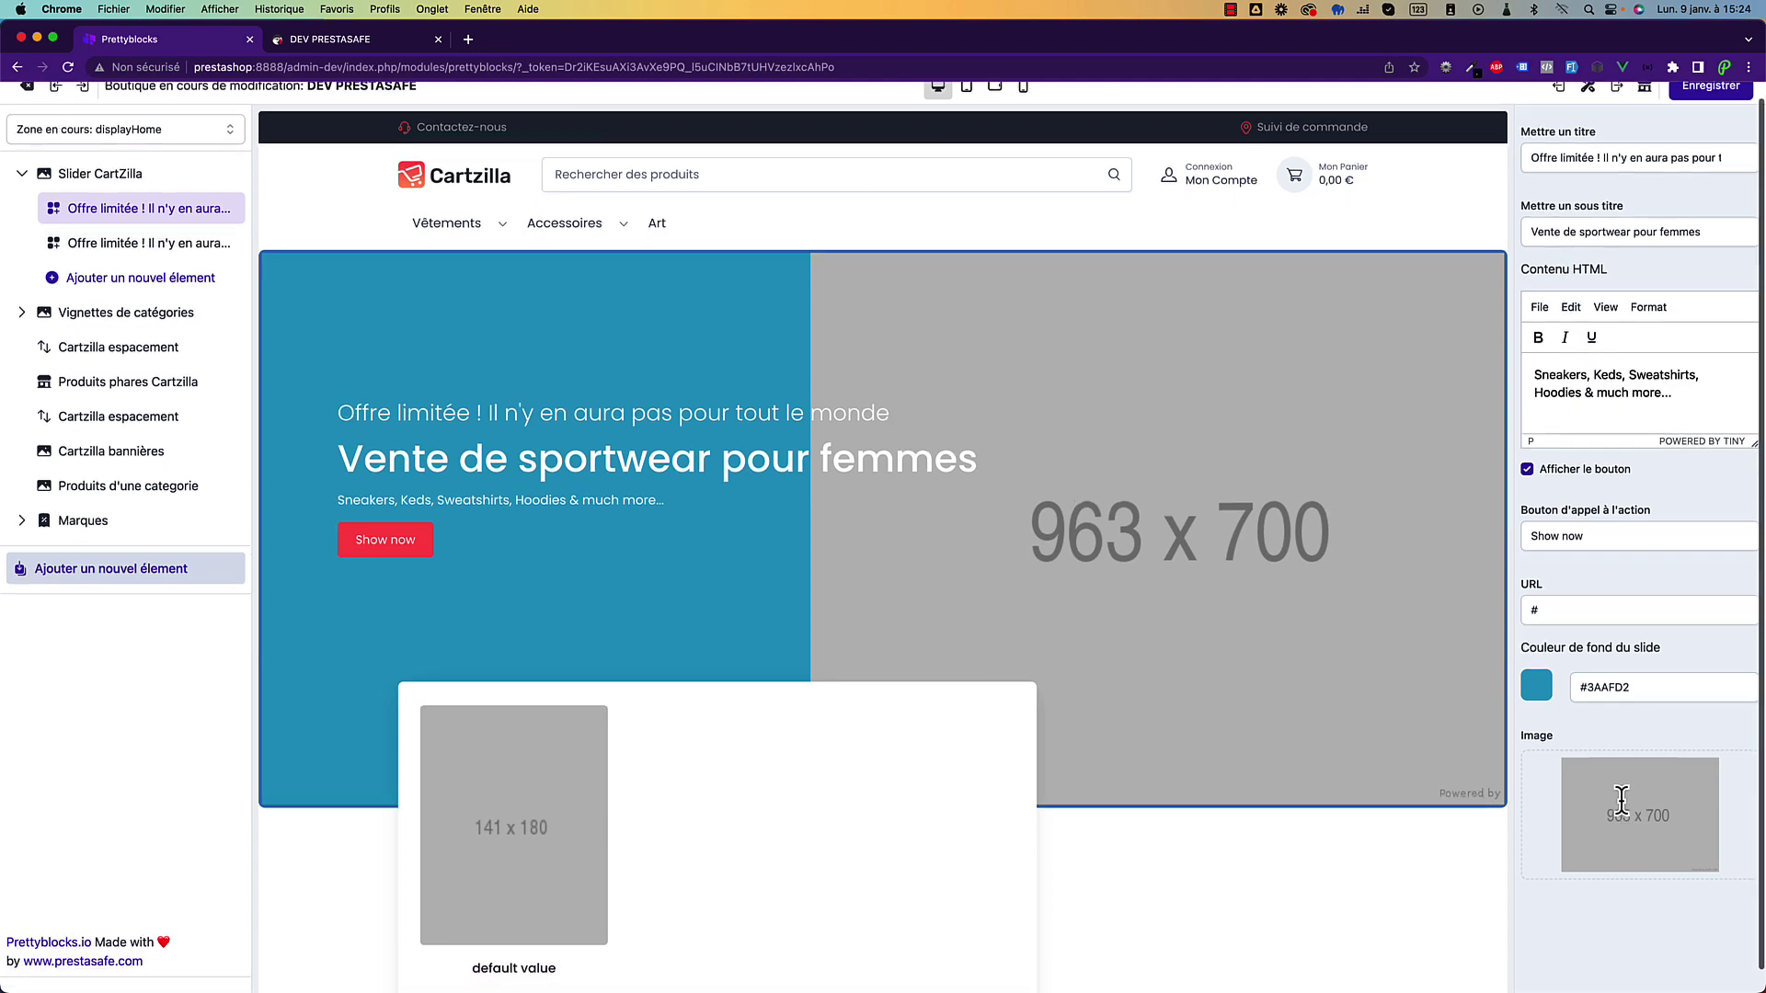
{"action": "scroll", "coordinate": [1621, 800], "scroll_direction": "down", "scroll_amount": 1}
{"action": "left_click", "coordinate": [1622, 800]}
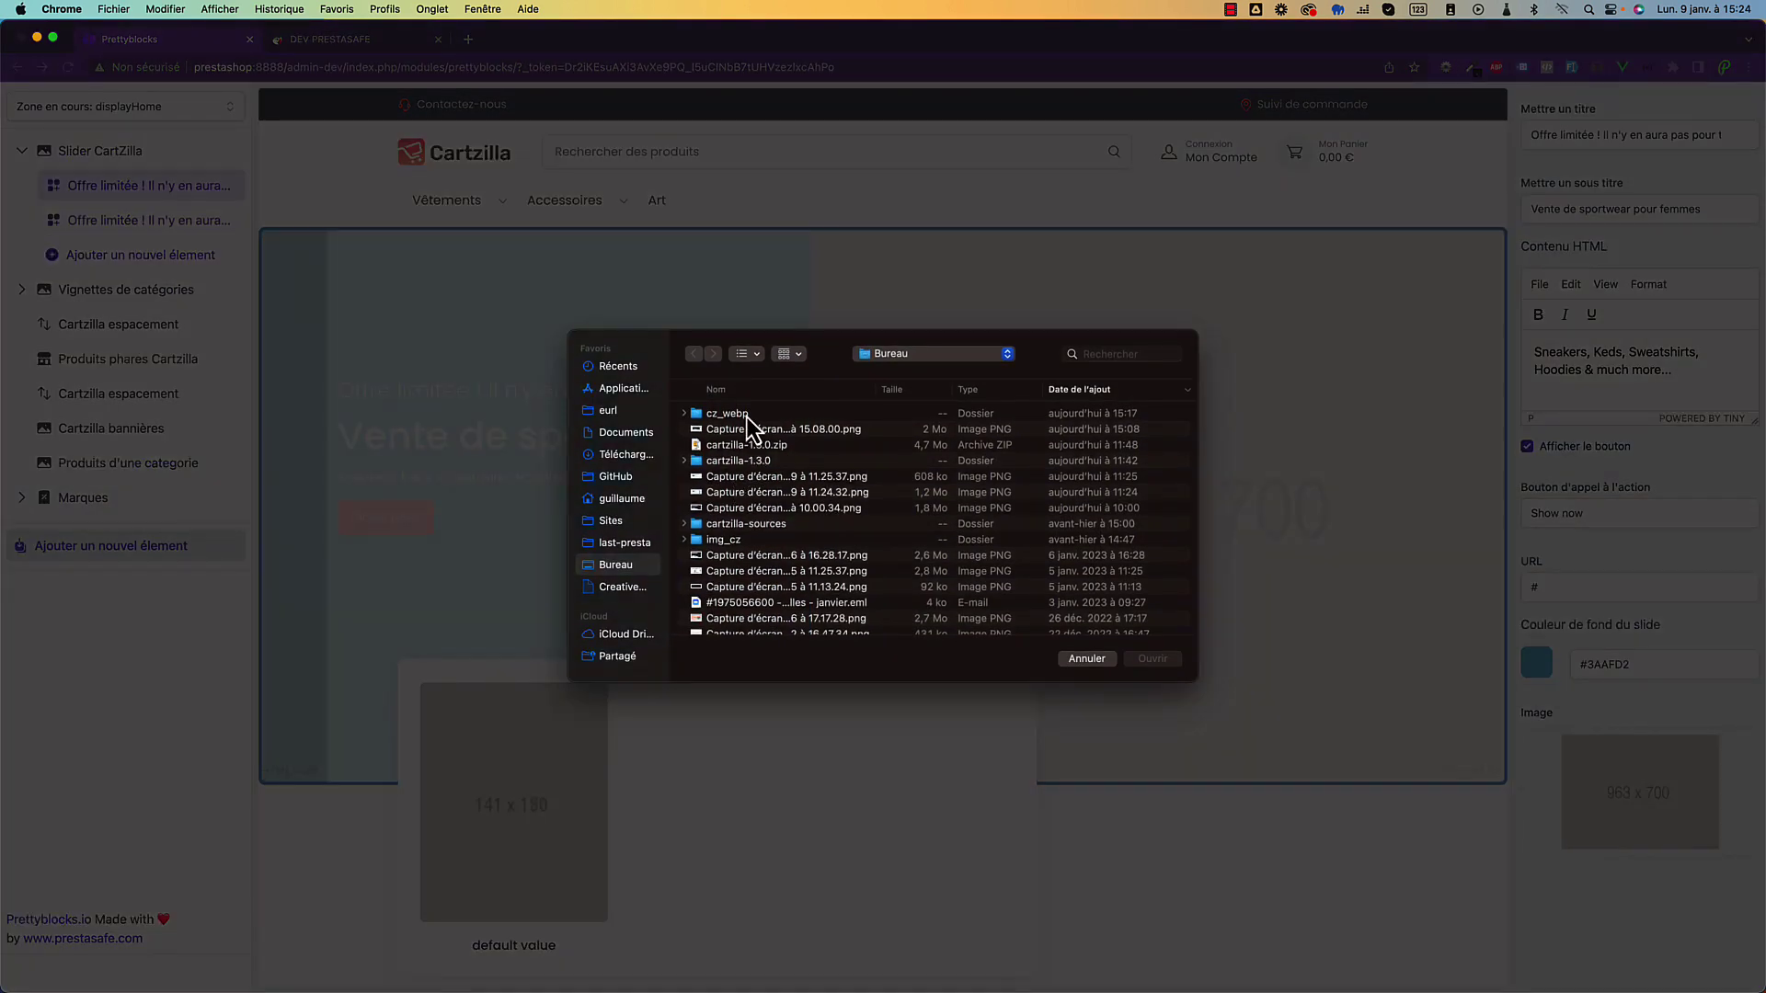
{"action": "double_click", "coordinate": [746, 417]}
{"action": "double_click", "coordinate": [746, 432]}
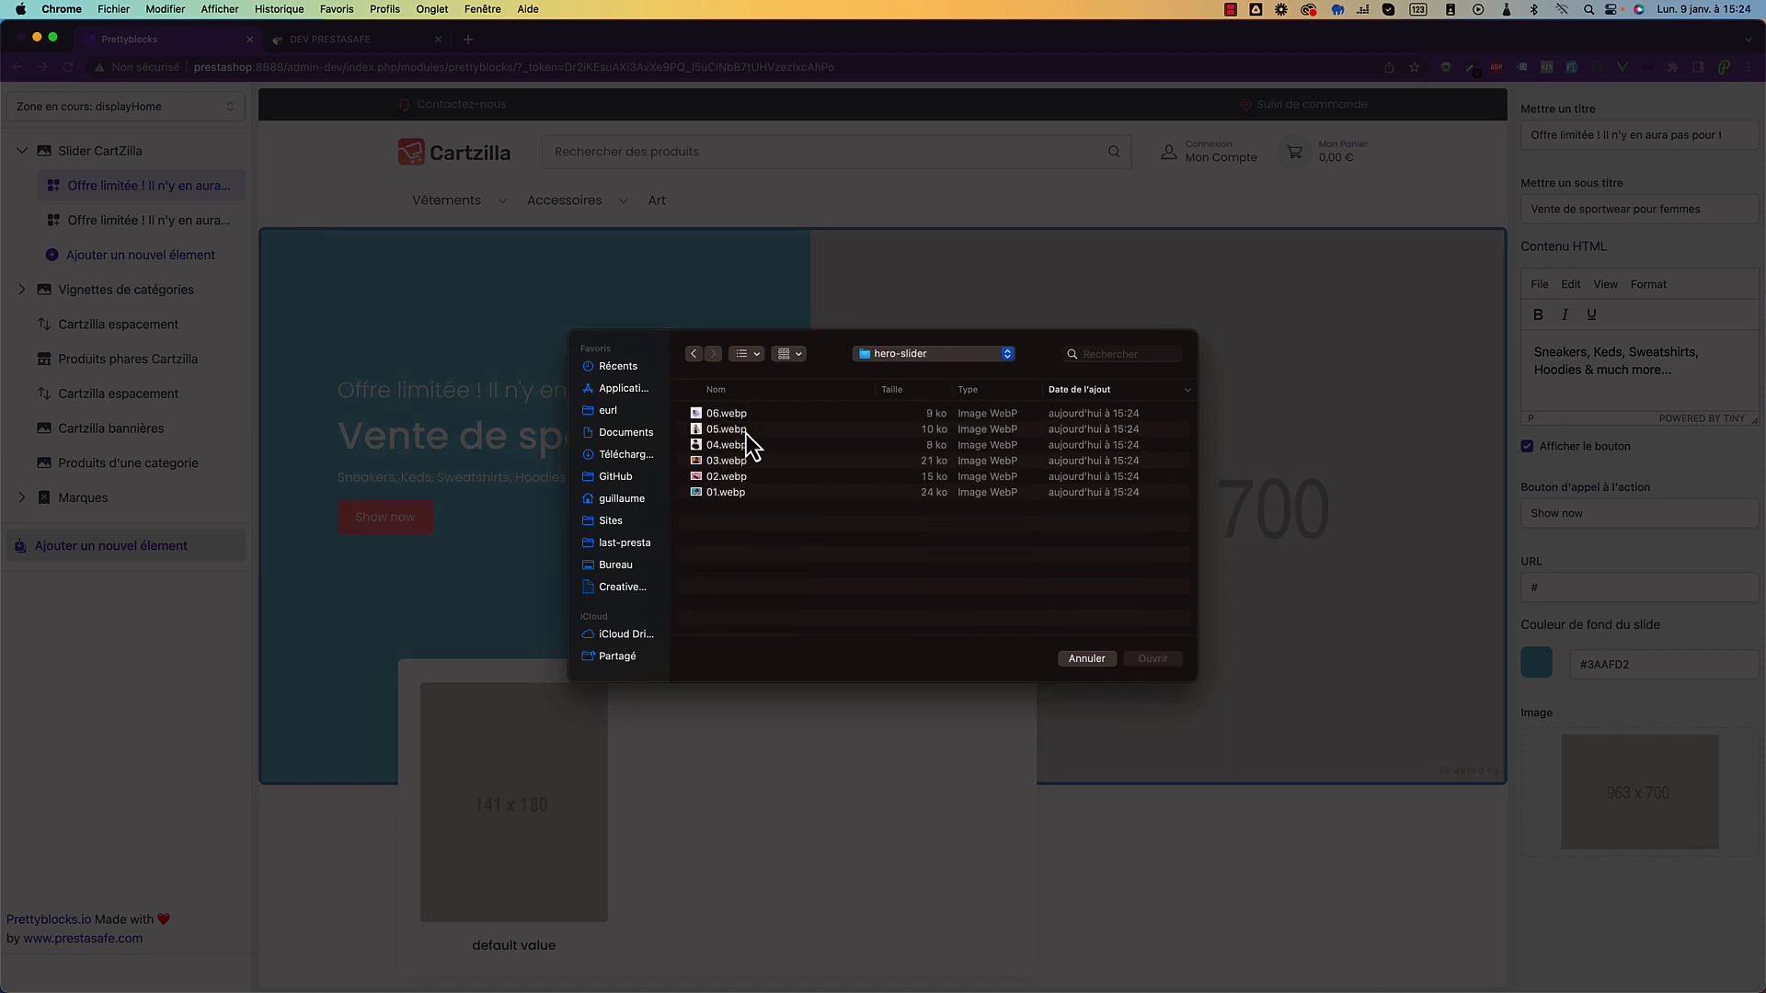
{"action": "left_click", "coordinate": [745, 496]}
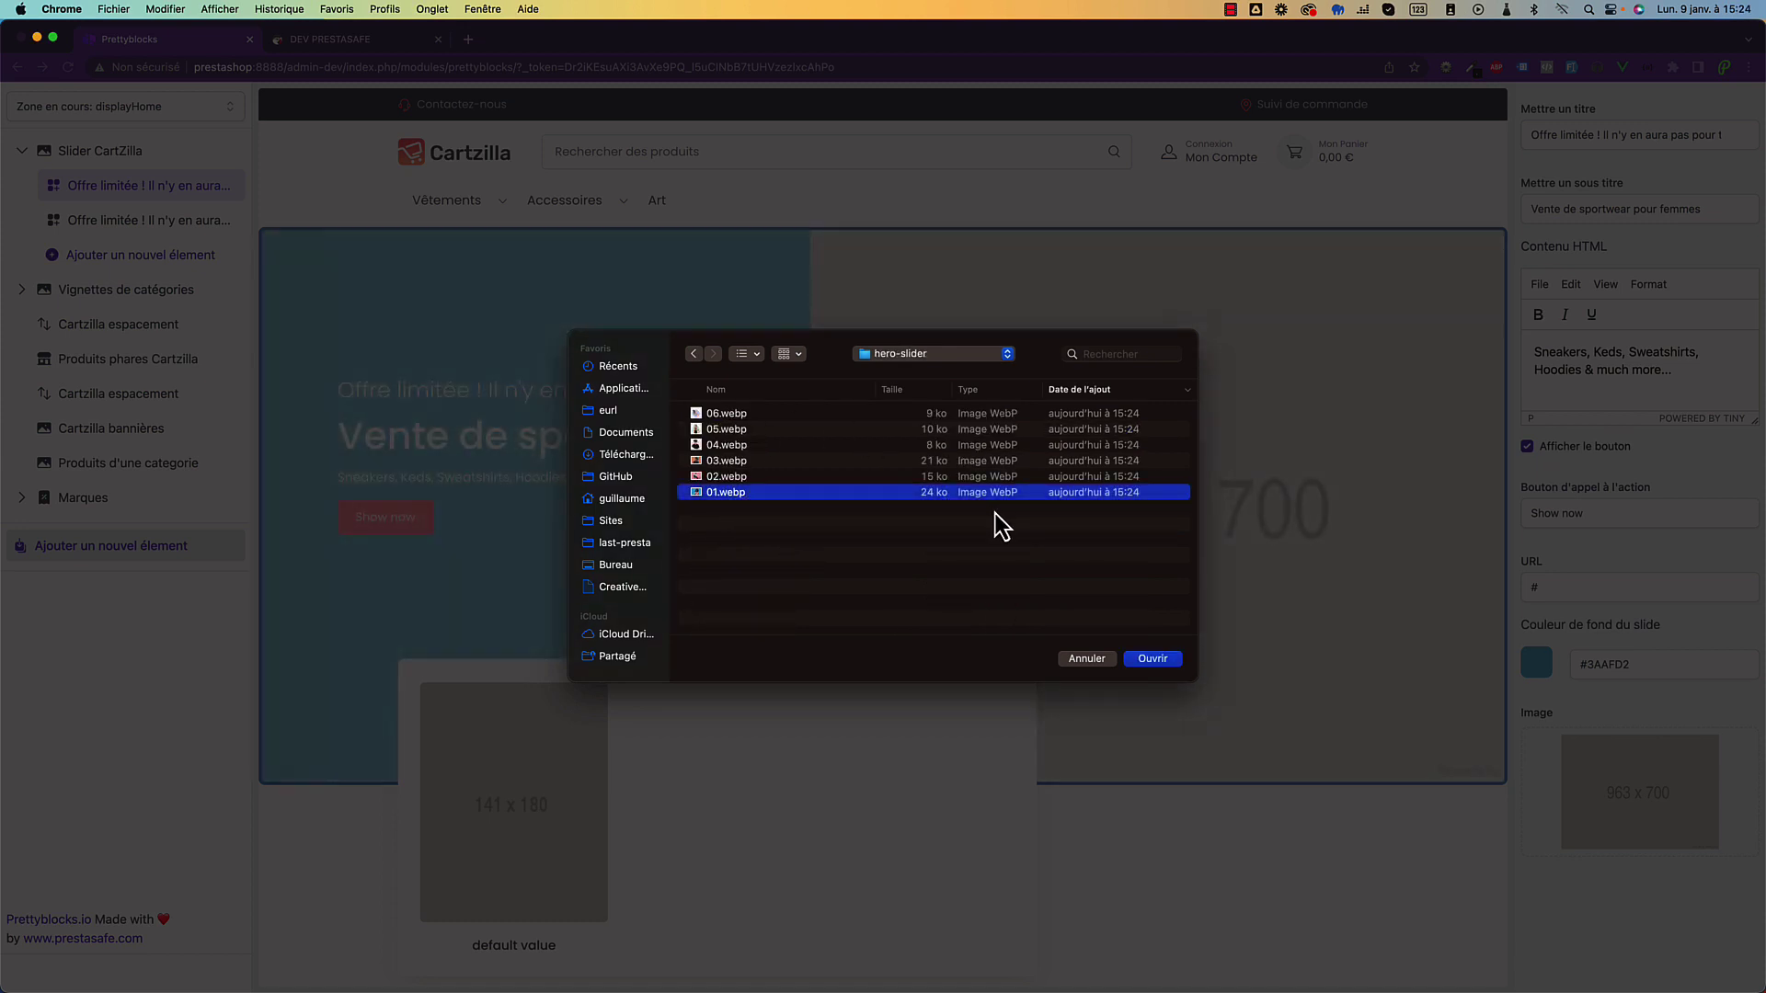
{"action": "left_click", "coordinate": [1151, 659]}
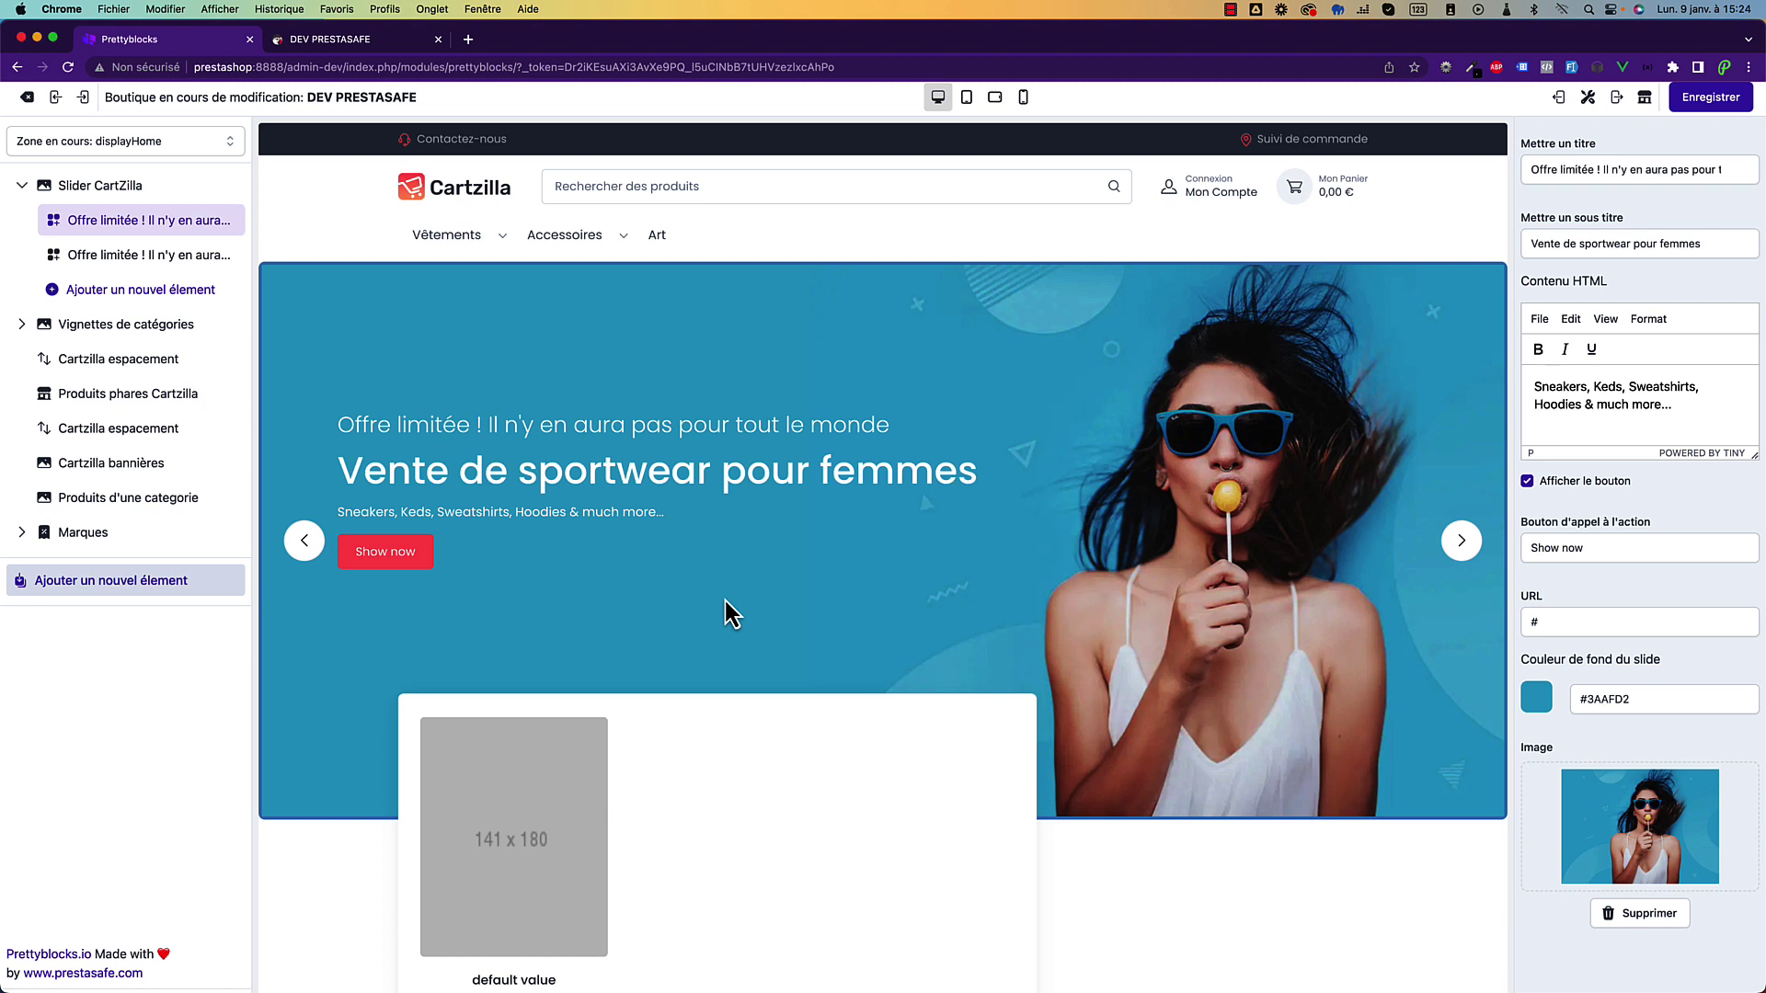
Set the second slide's image to 02.webp from the hero-slider folder and advance the slider preview to that slide.
{"action": "left_click", "coordinate": [158, 262]}
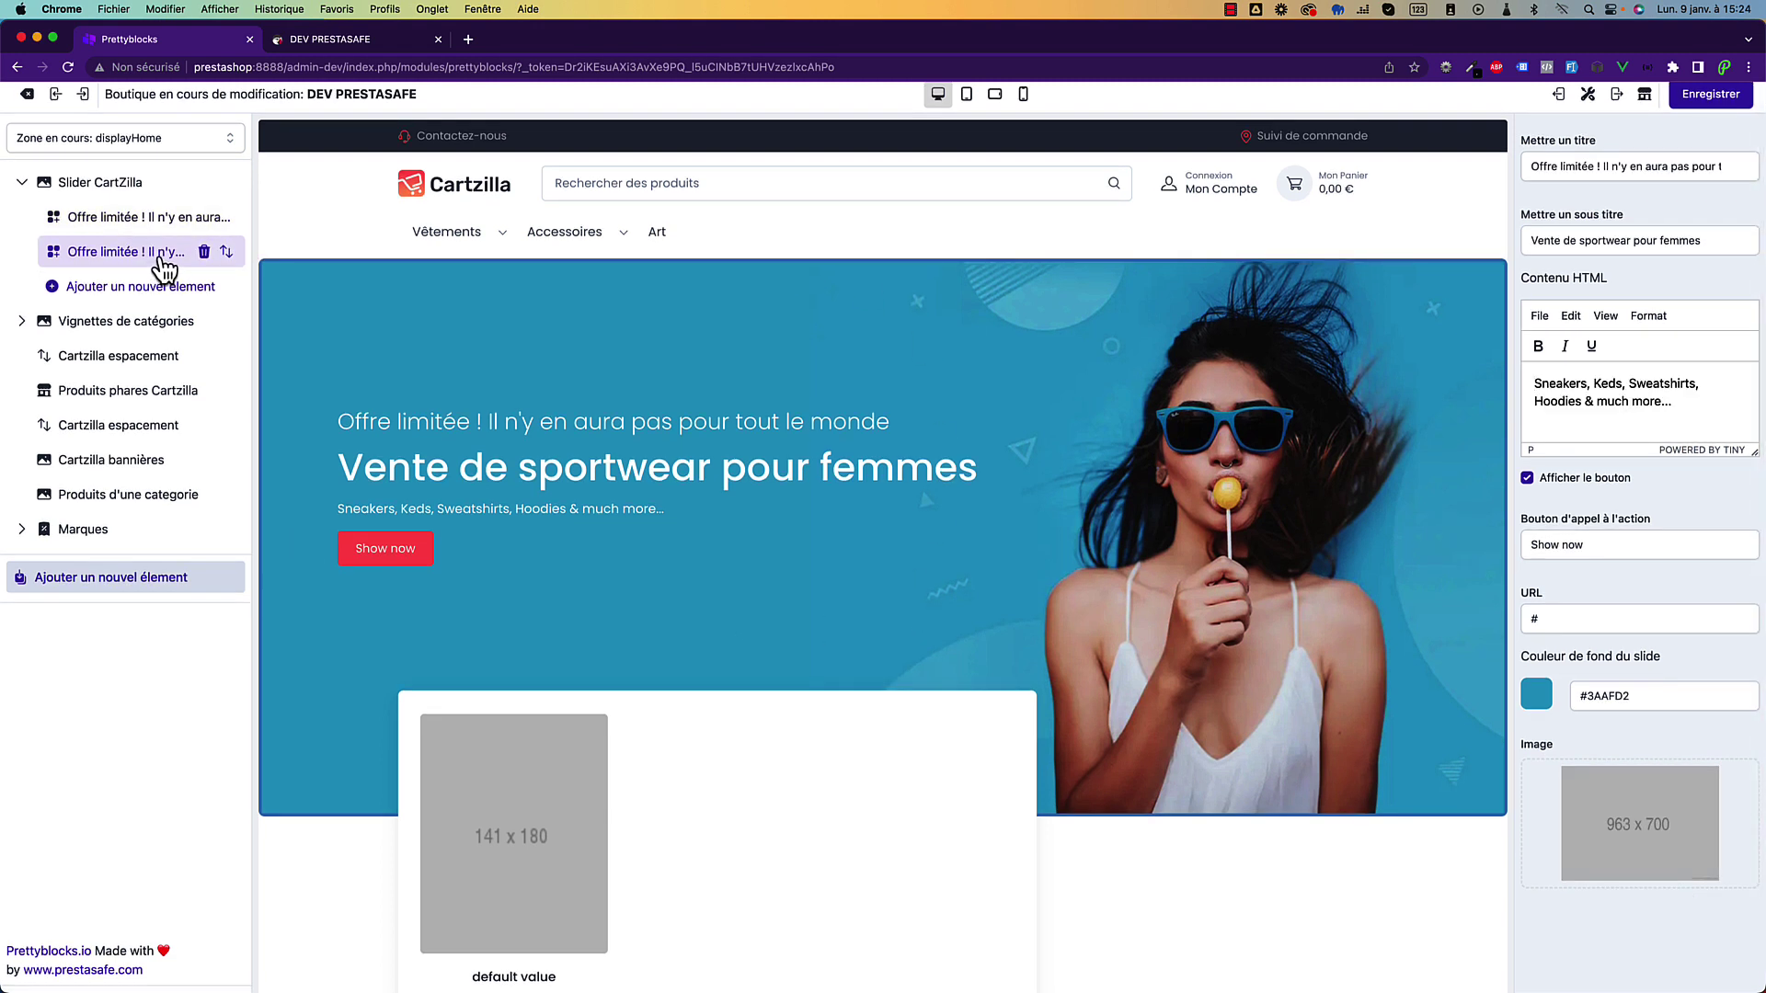
{"action": "left_click", "coordinate": [1585, 841]}
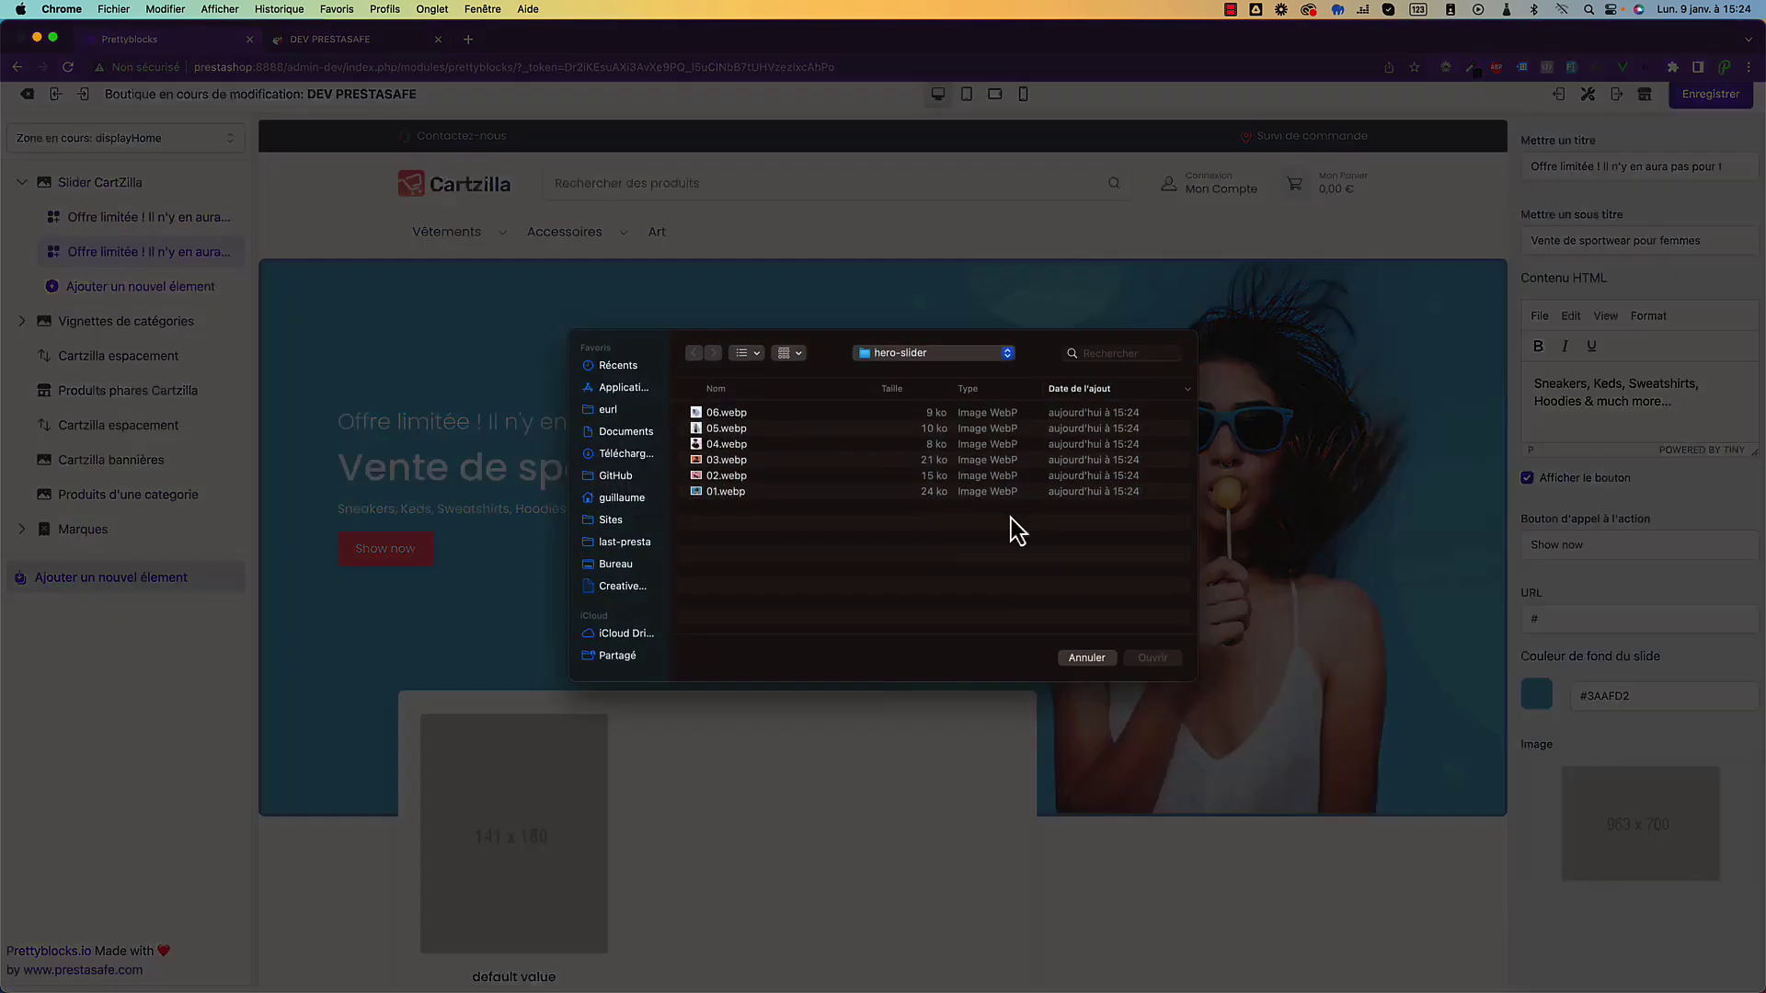
{"action": "double_click", "coordinate": [738, 476]}
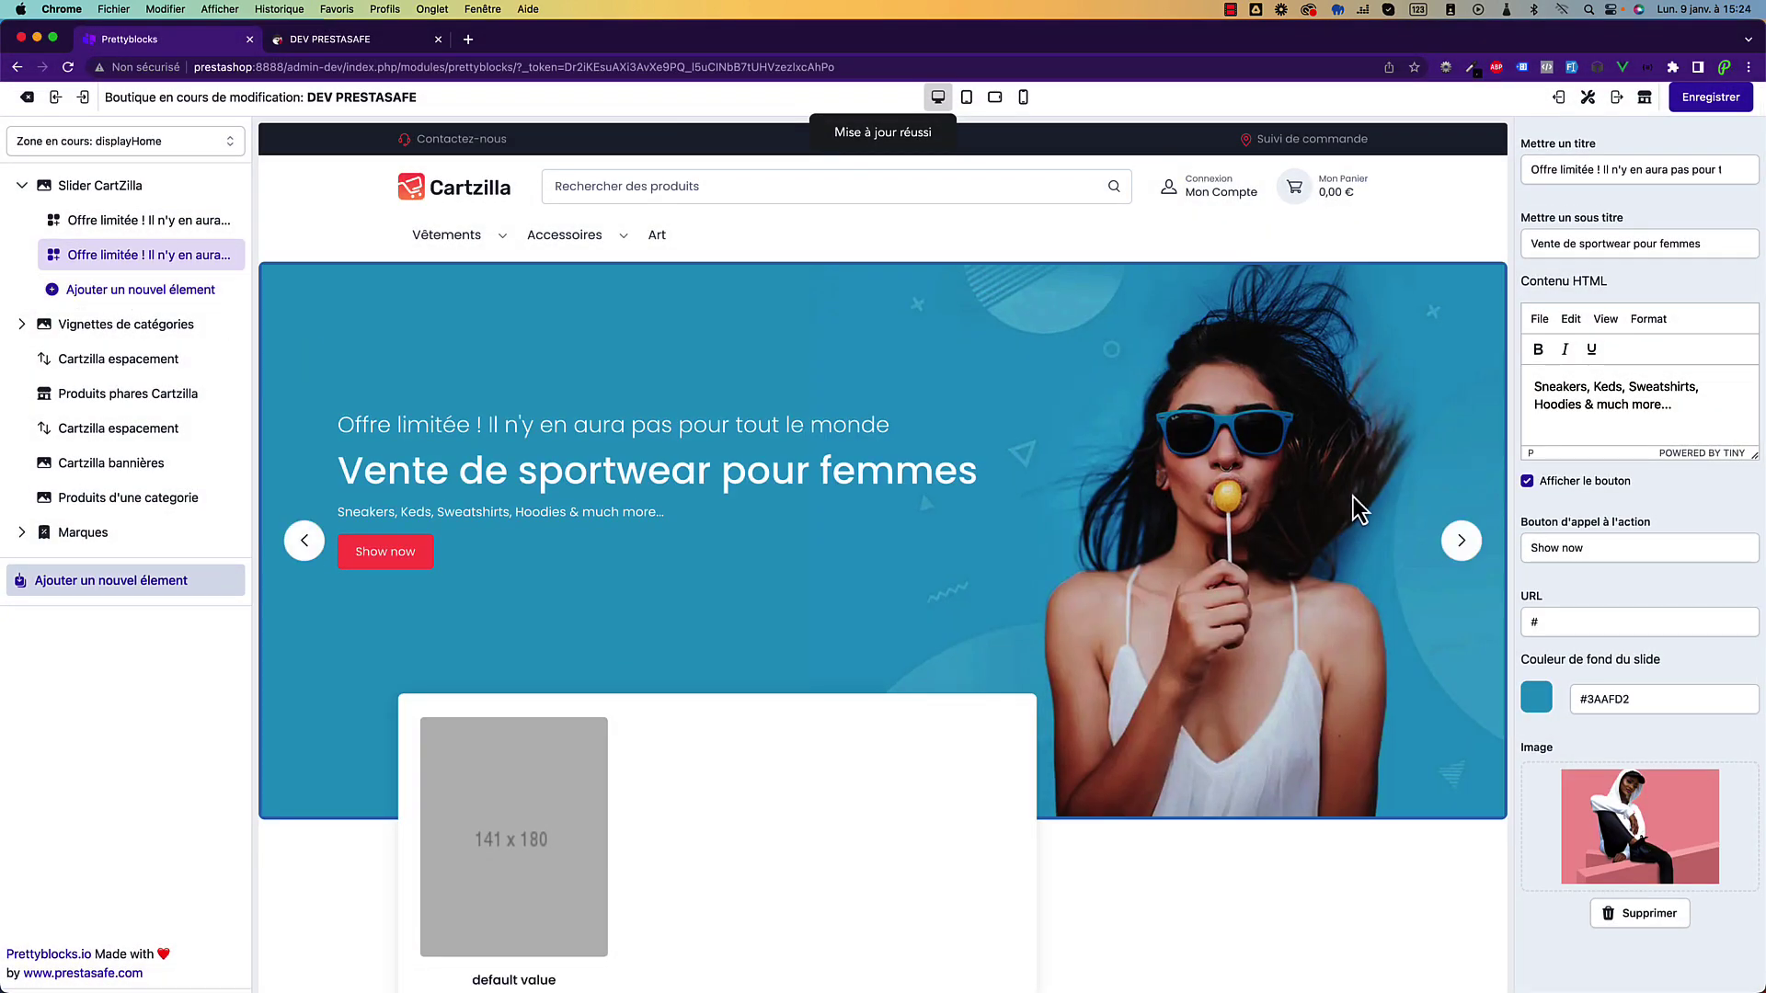
{"action": "left_click", "coordinate": [1460, 540]}
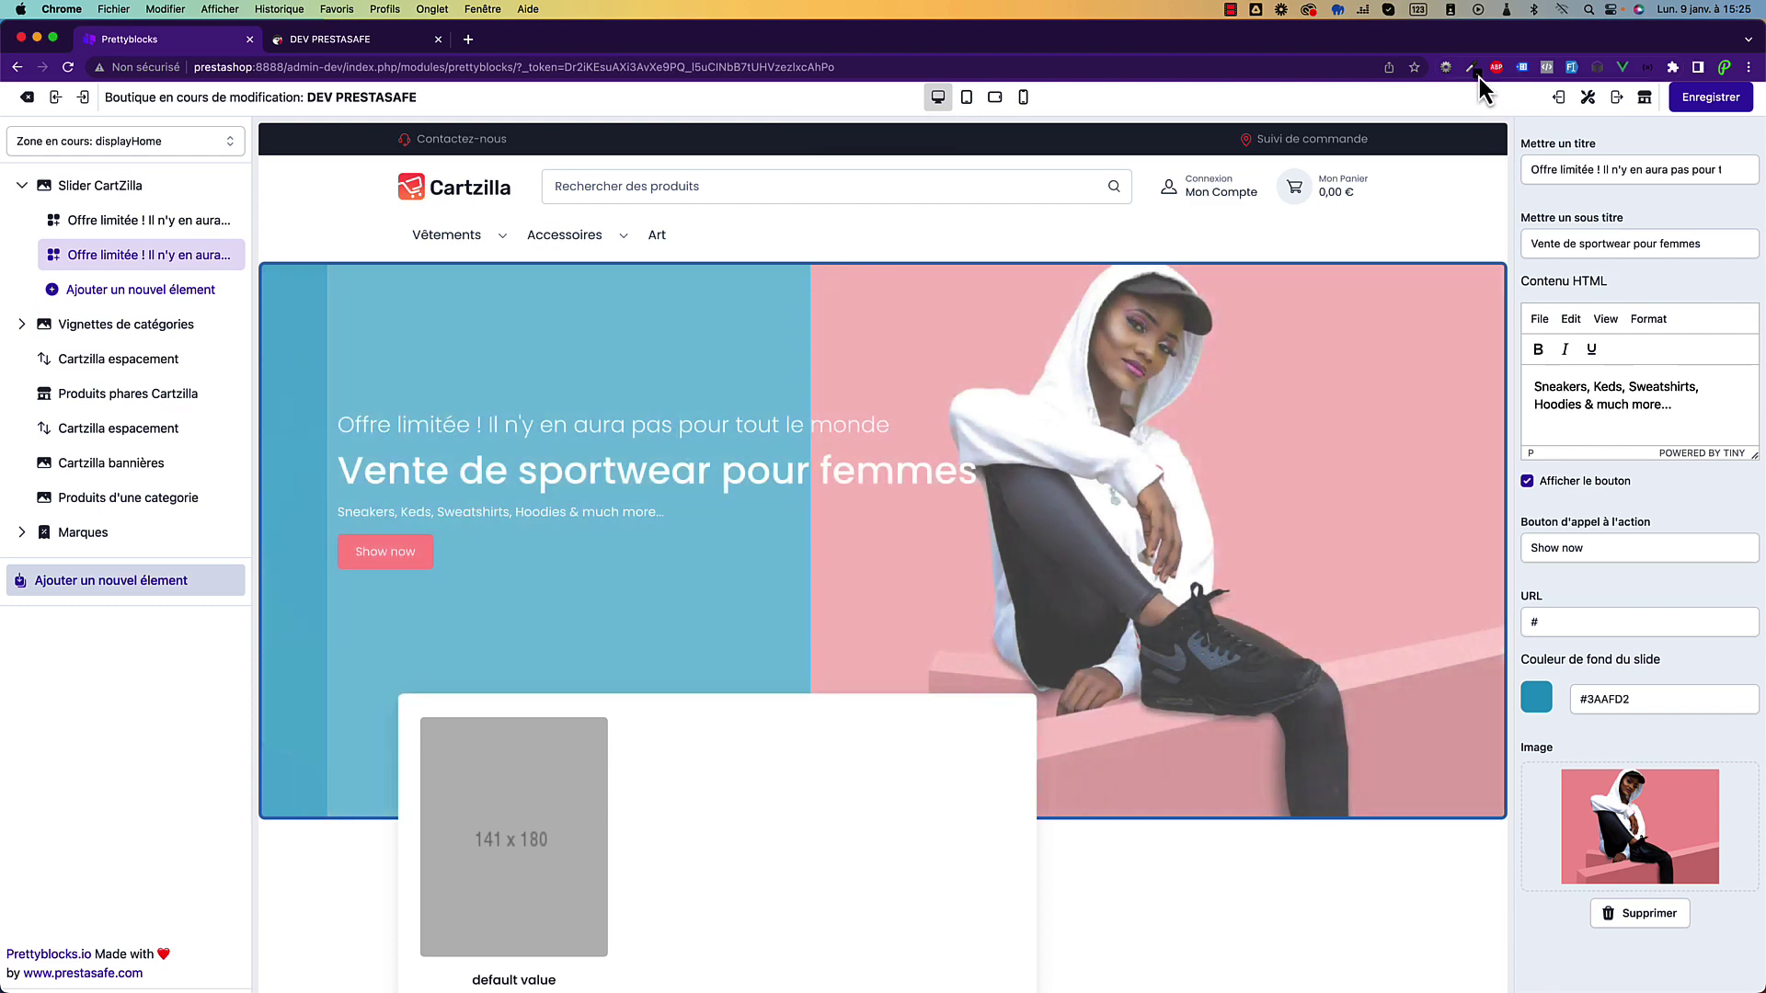
Set the second slide's background colour to #F4B0B0, sampled from the pink of its image, and save the slider.
{"action": "left_click", "coordinate": [1471, 68]}
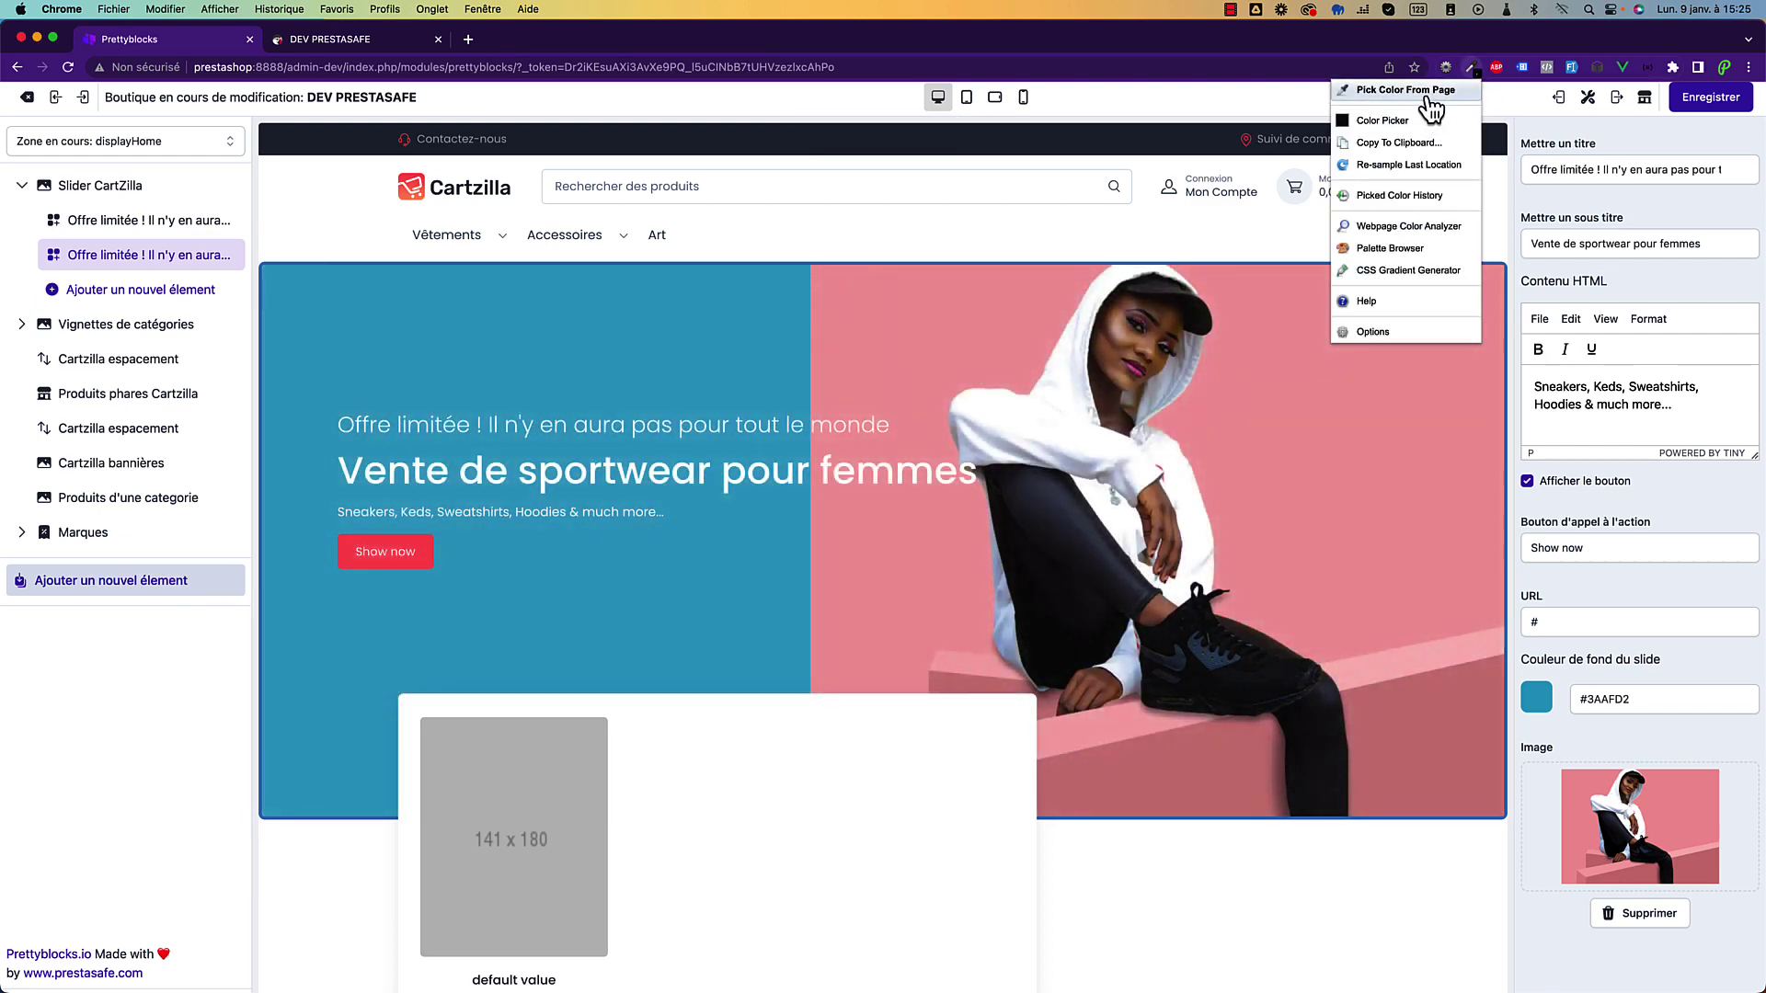
{"action": "left_click", "coordinate": [1430, 100]}
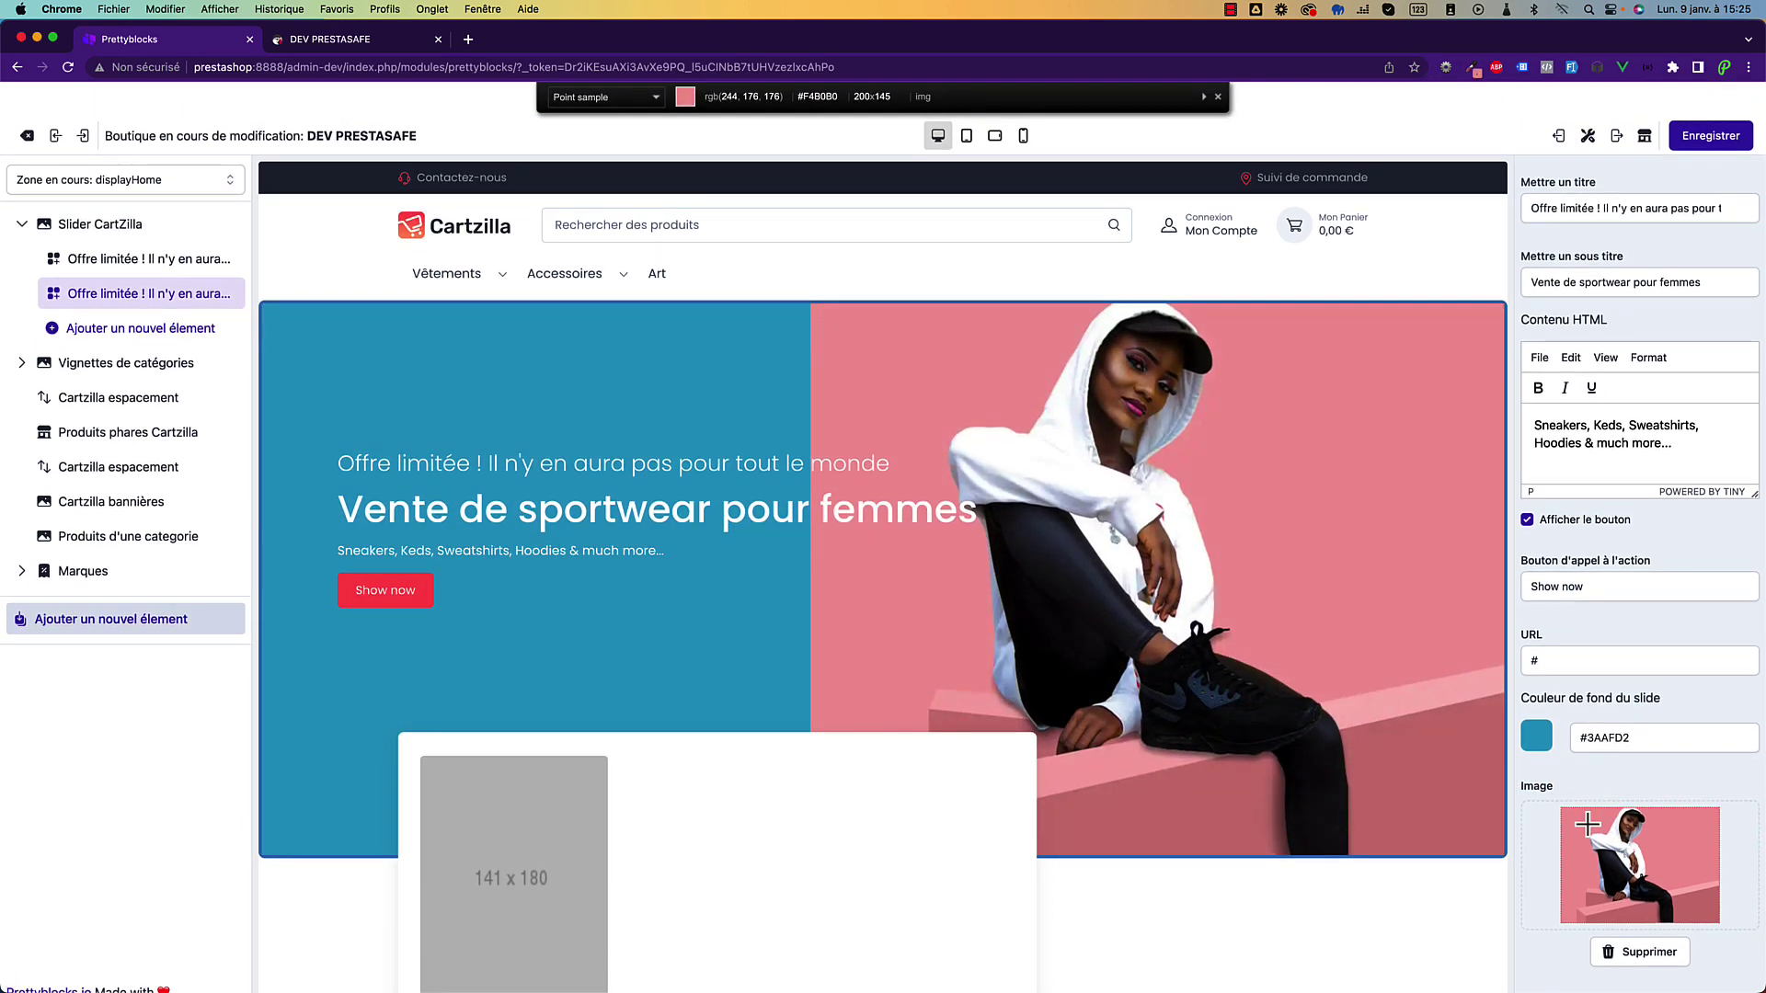
{"action": "left_click", "coordinate": [1587, 825]}
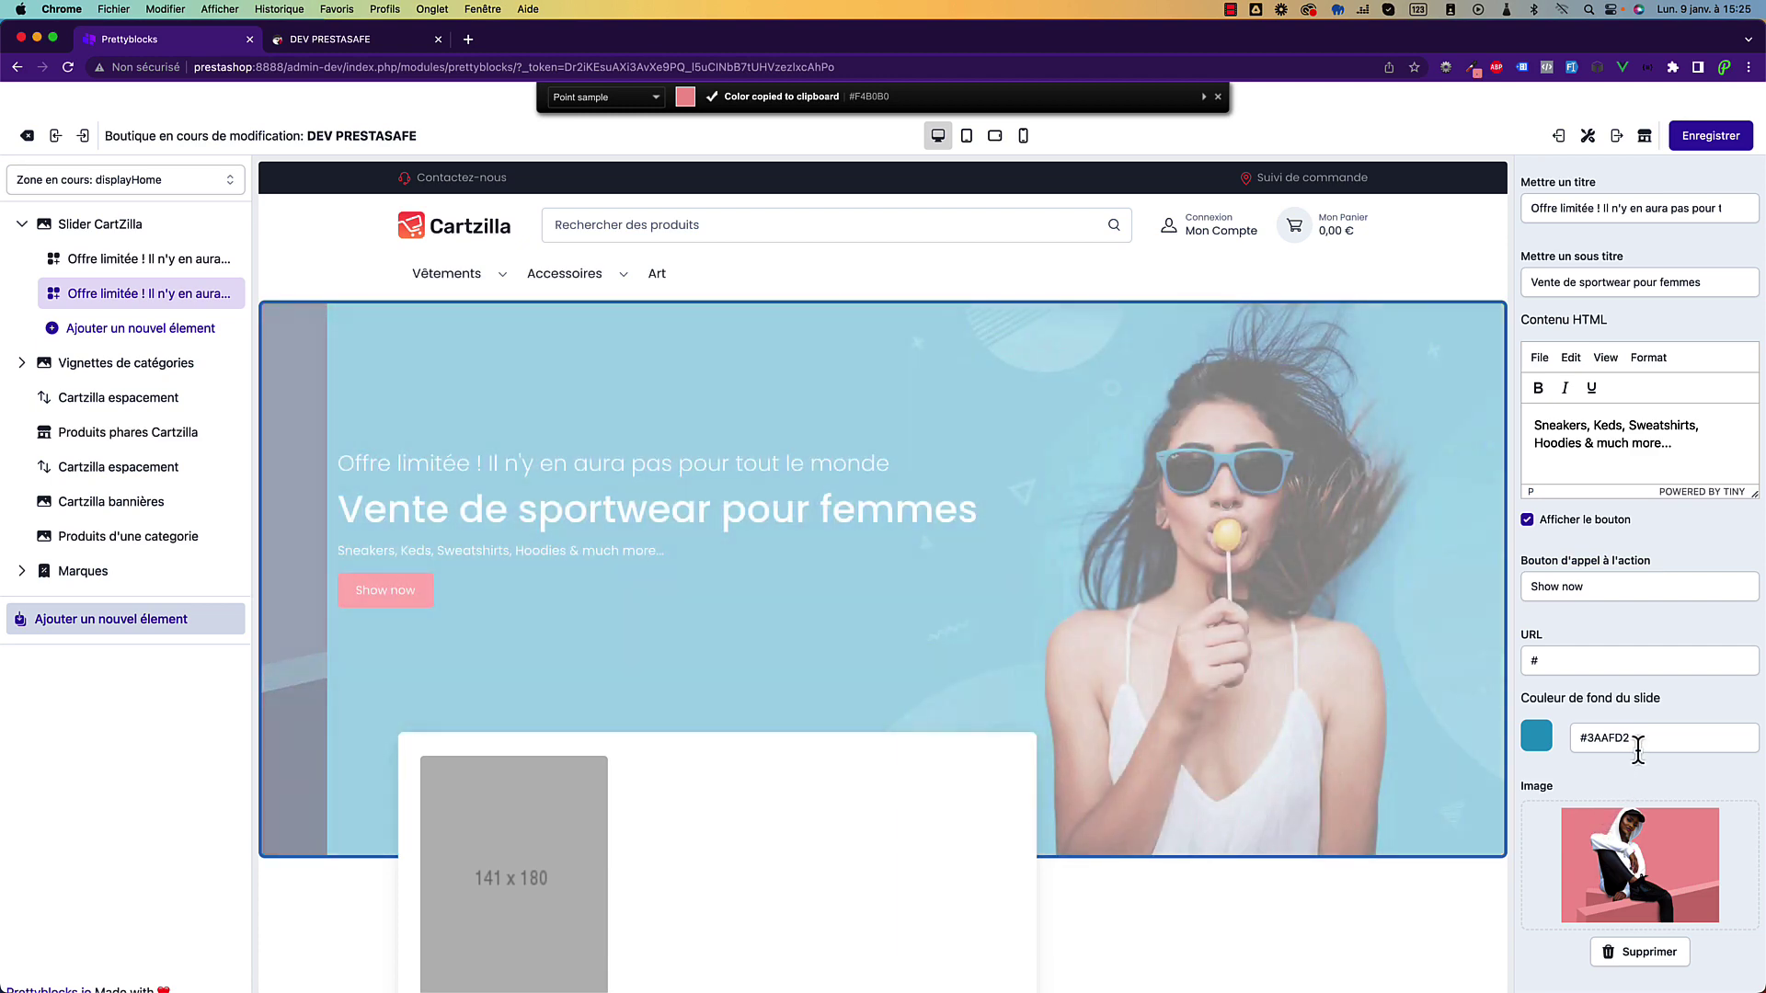
{"action": "double_click", "coordinate": [1637, 746]}
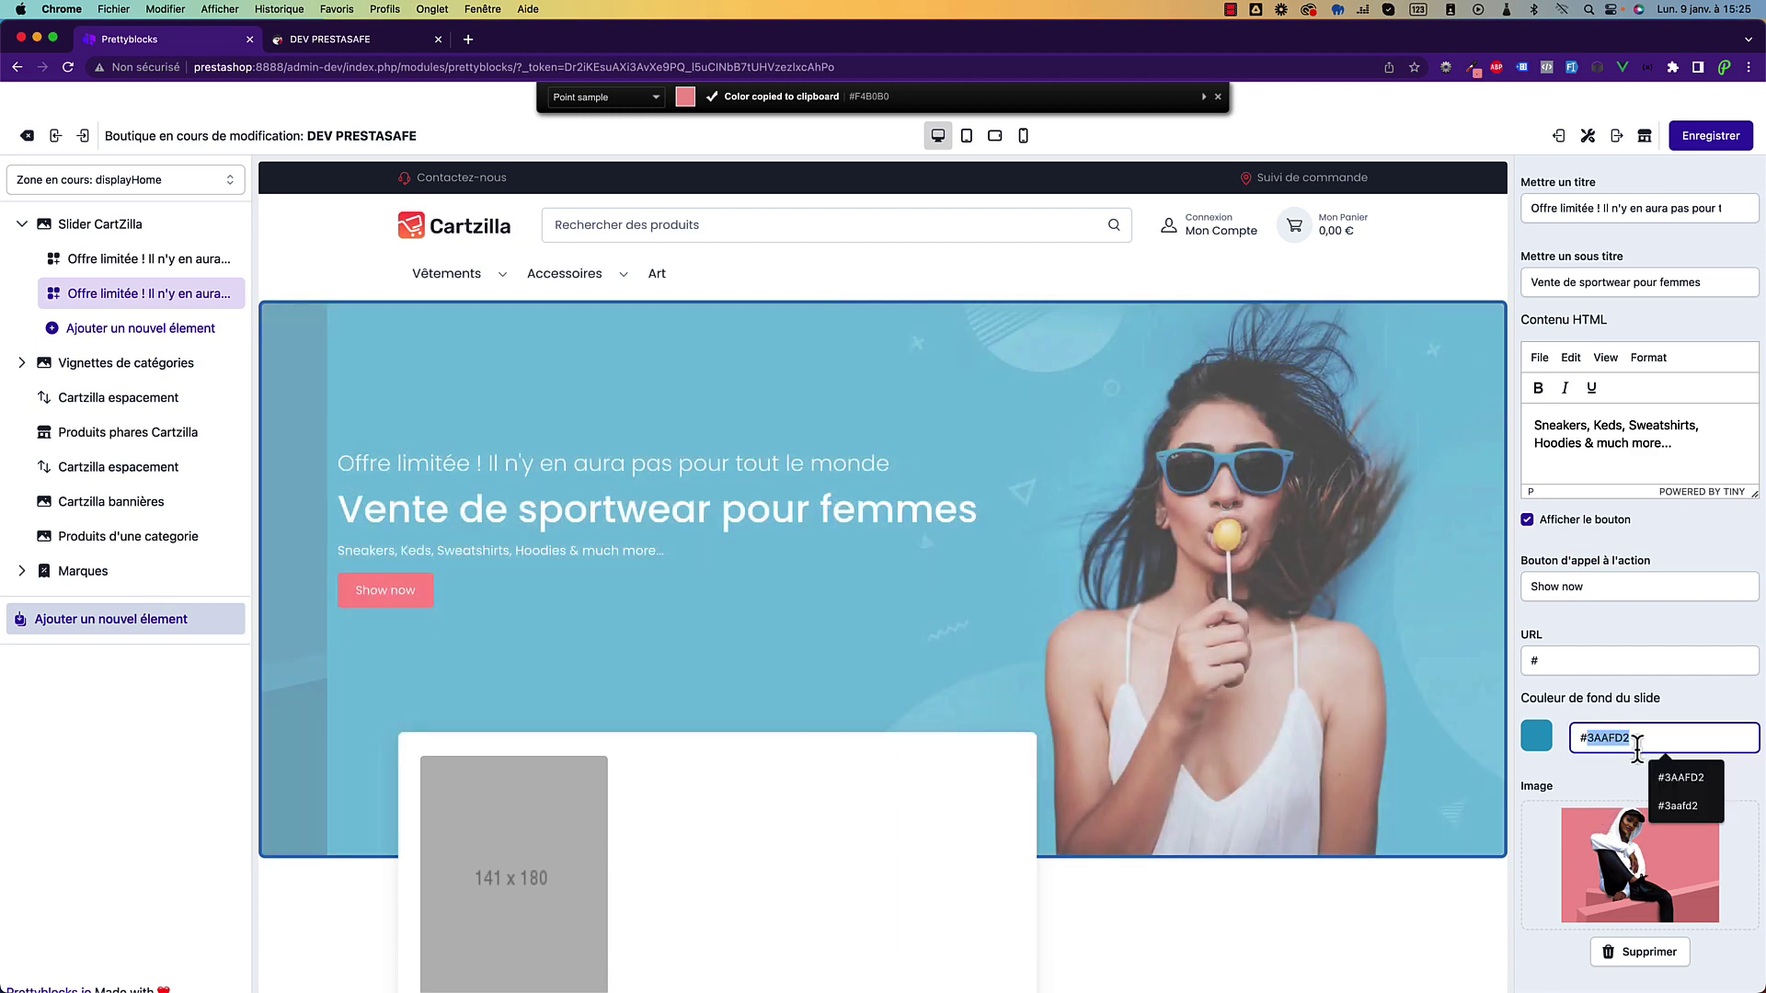
{"action": "triple_click", "coordinate": [1637, 748]}
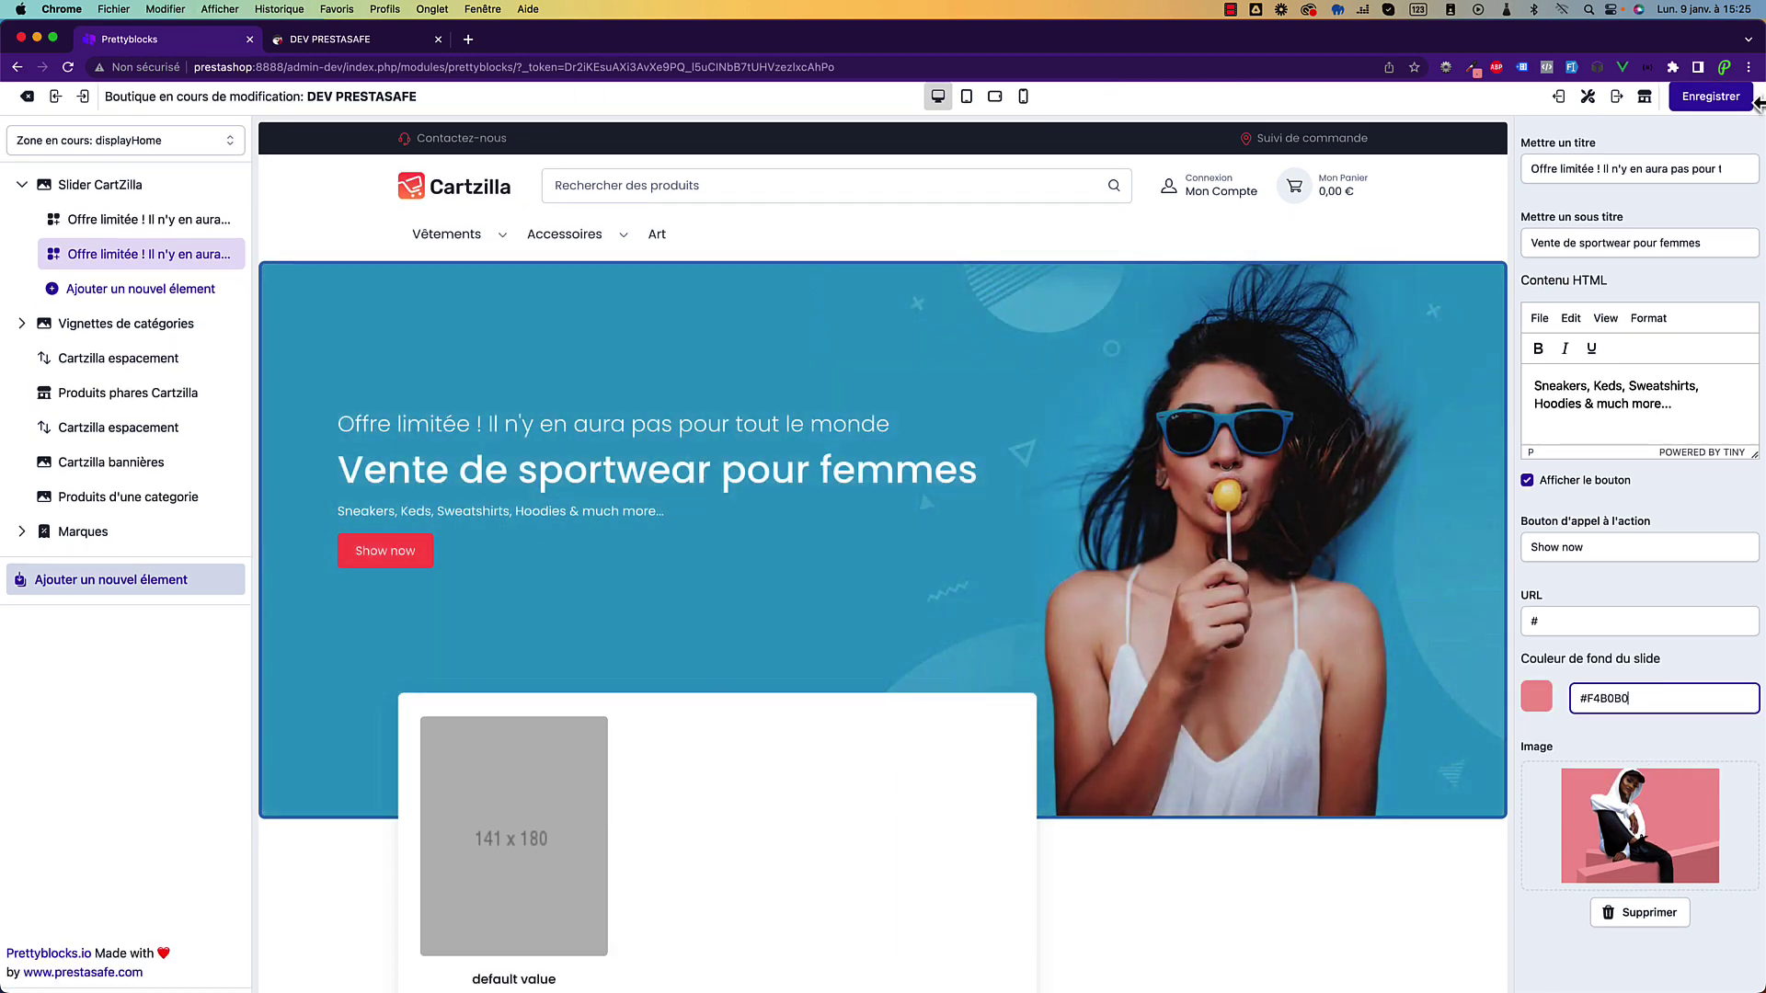
{"action": "left_click", "coordinate": [1712, 99]}
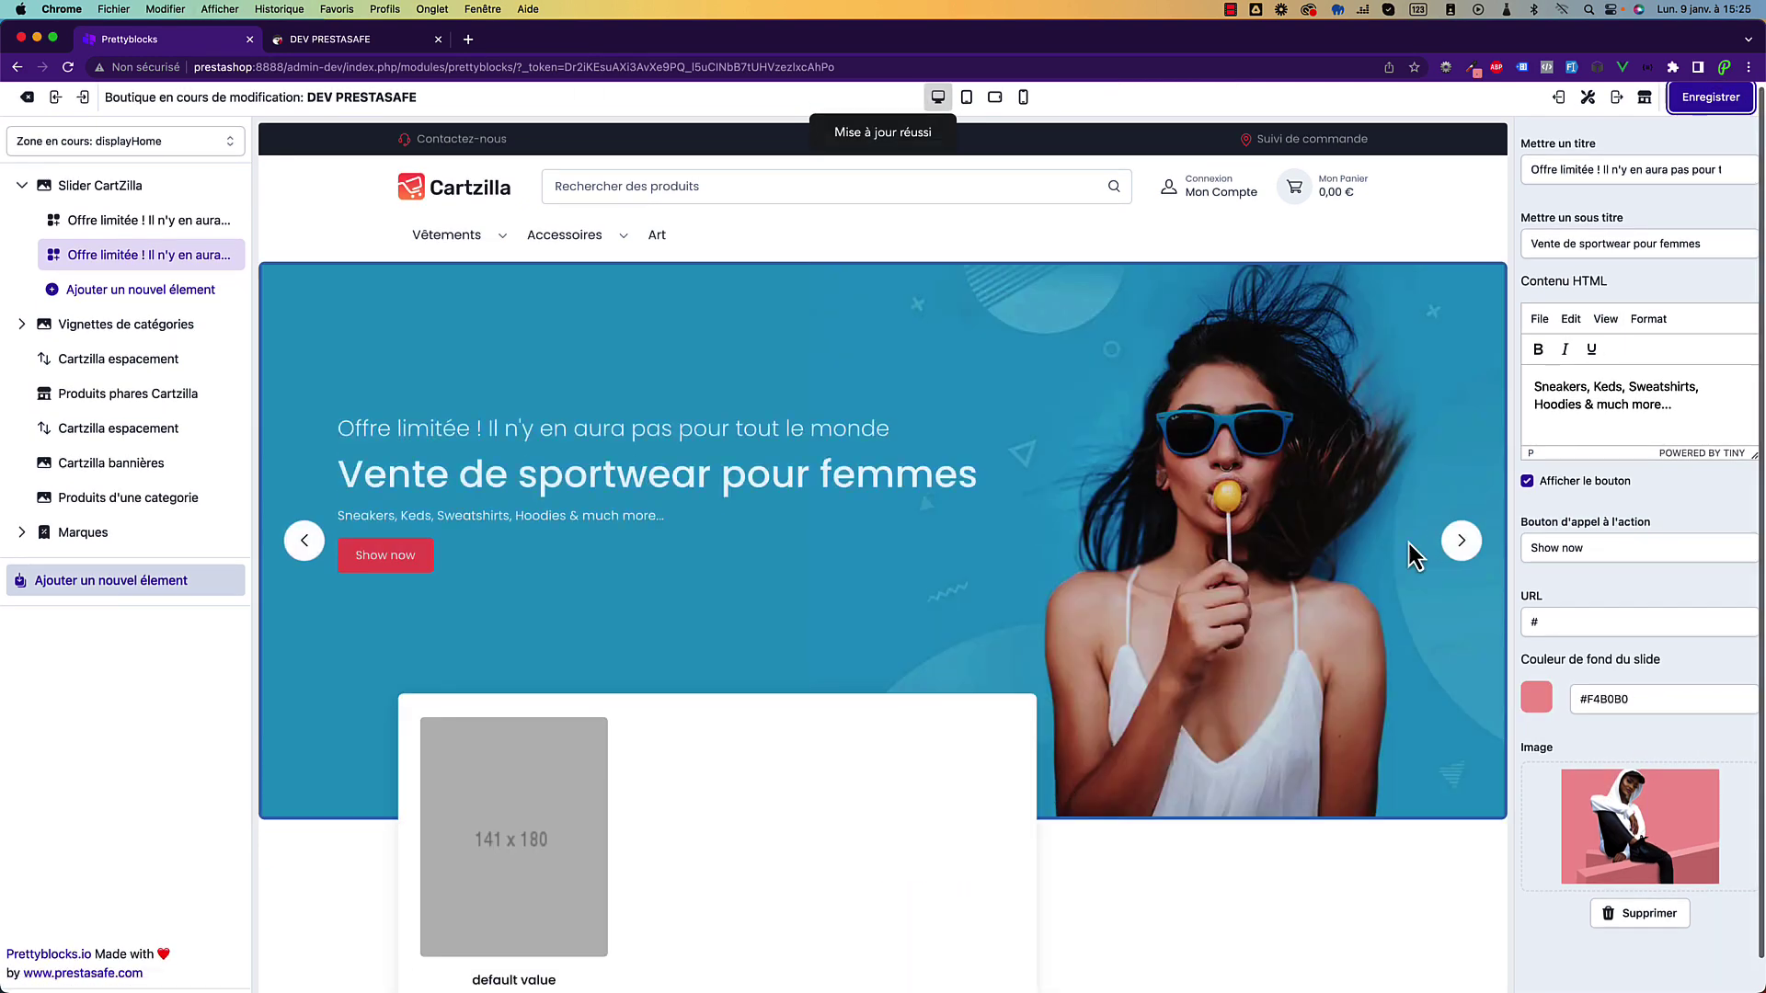
{"action": "left_click", "coordinate": [1476, 546]}
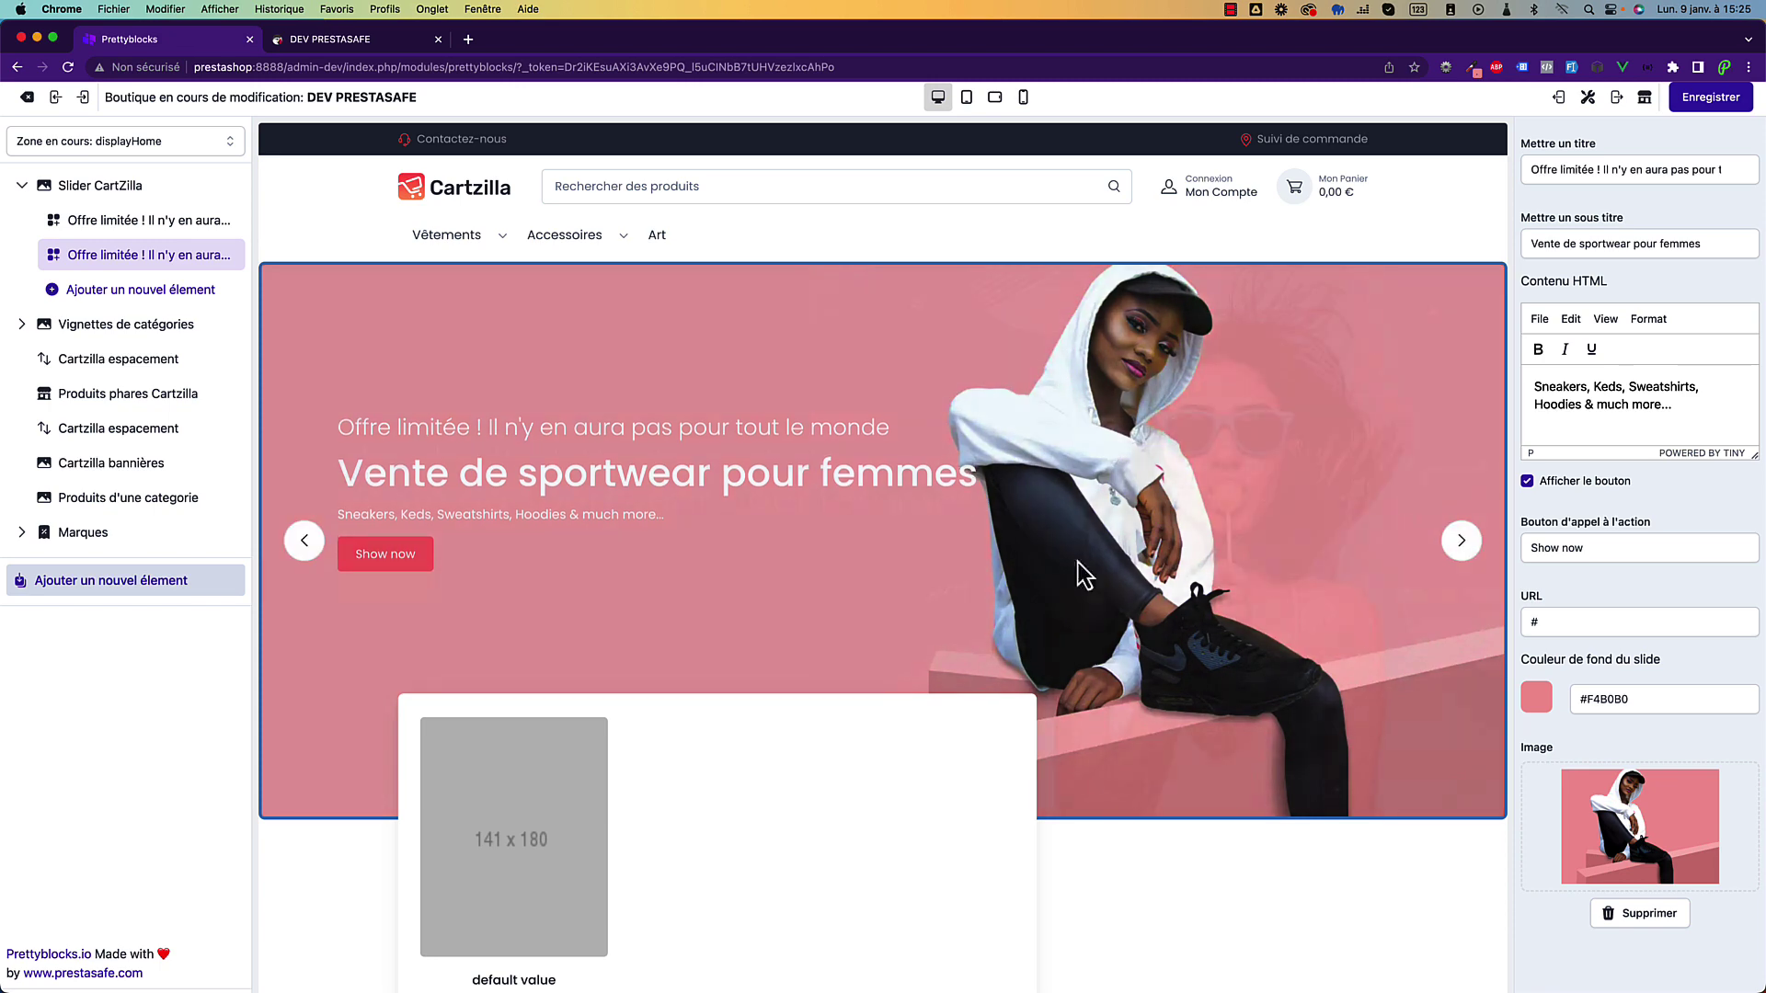
{"action": "left_click", "coordinate": [1460, 548]}
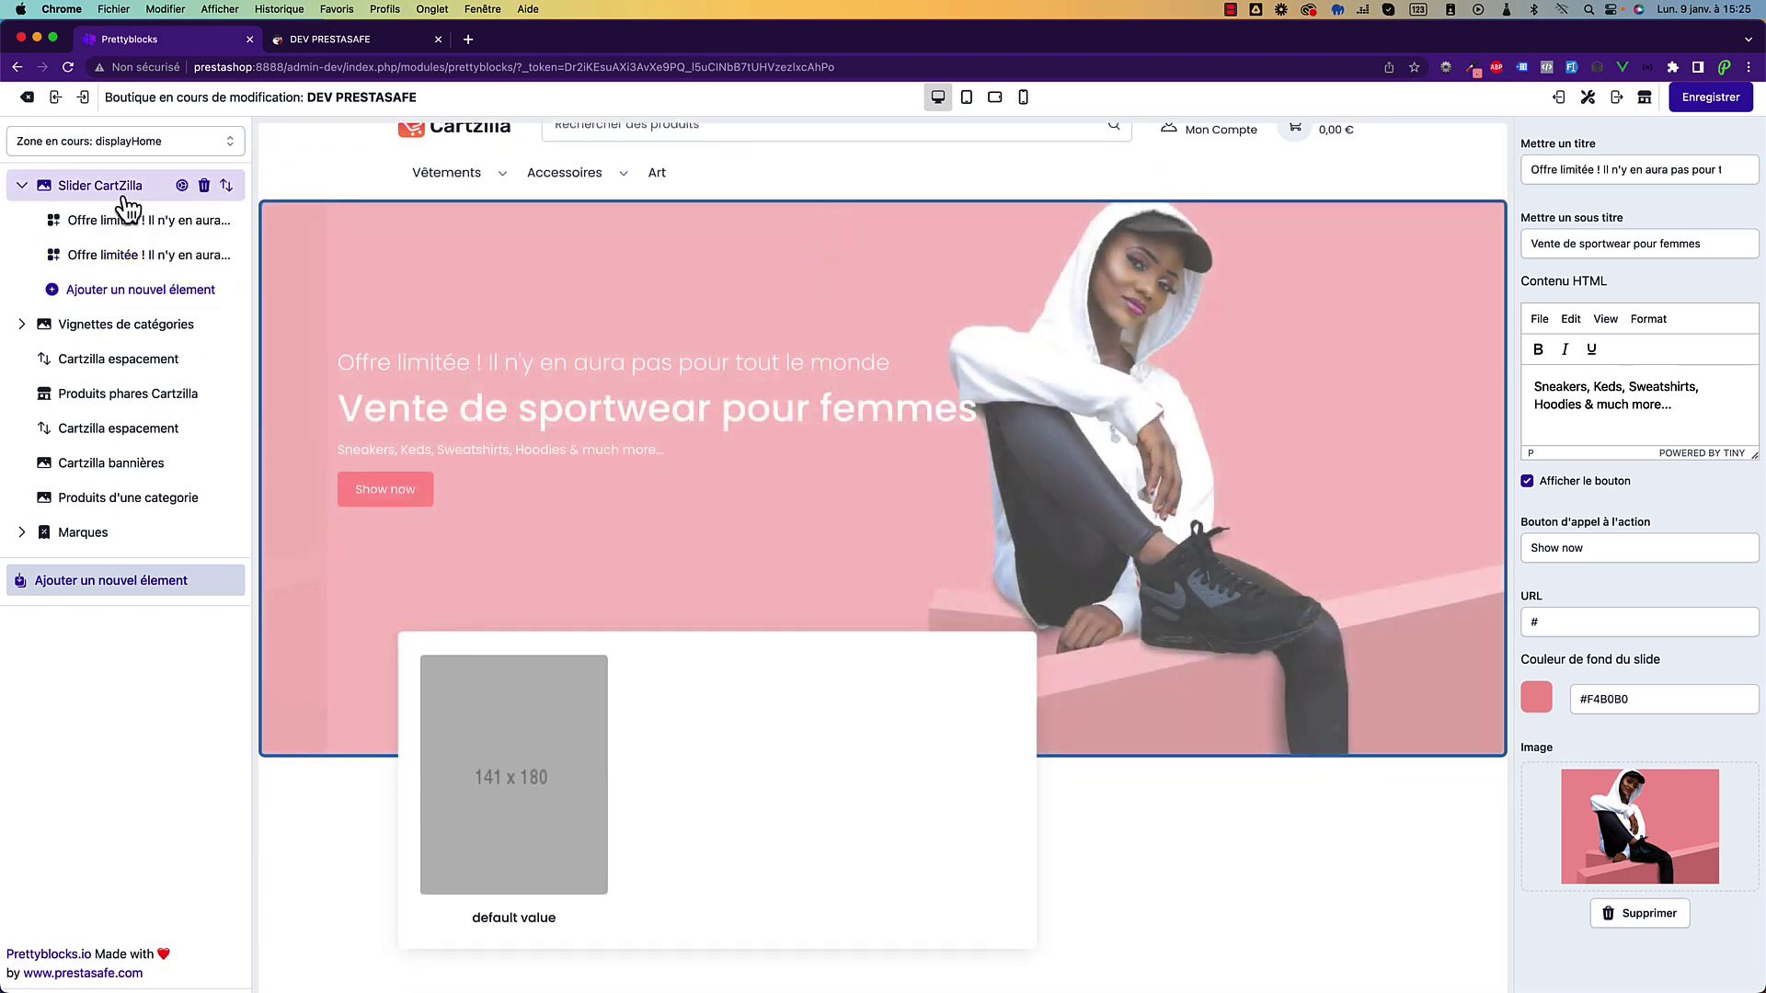
Review the settings of the Slider CartZilla block and the Vignettes de catégories block.
{"action": "left_click", "coordinate": [126, 197]}
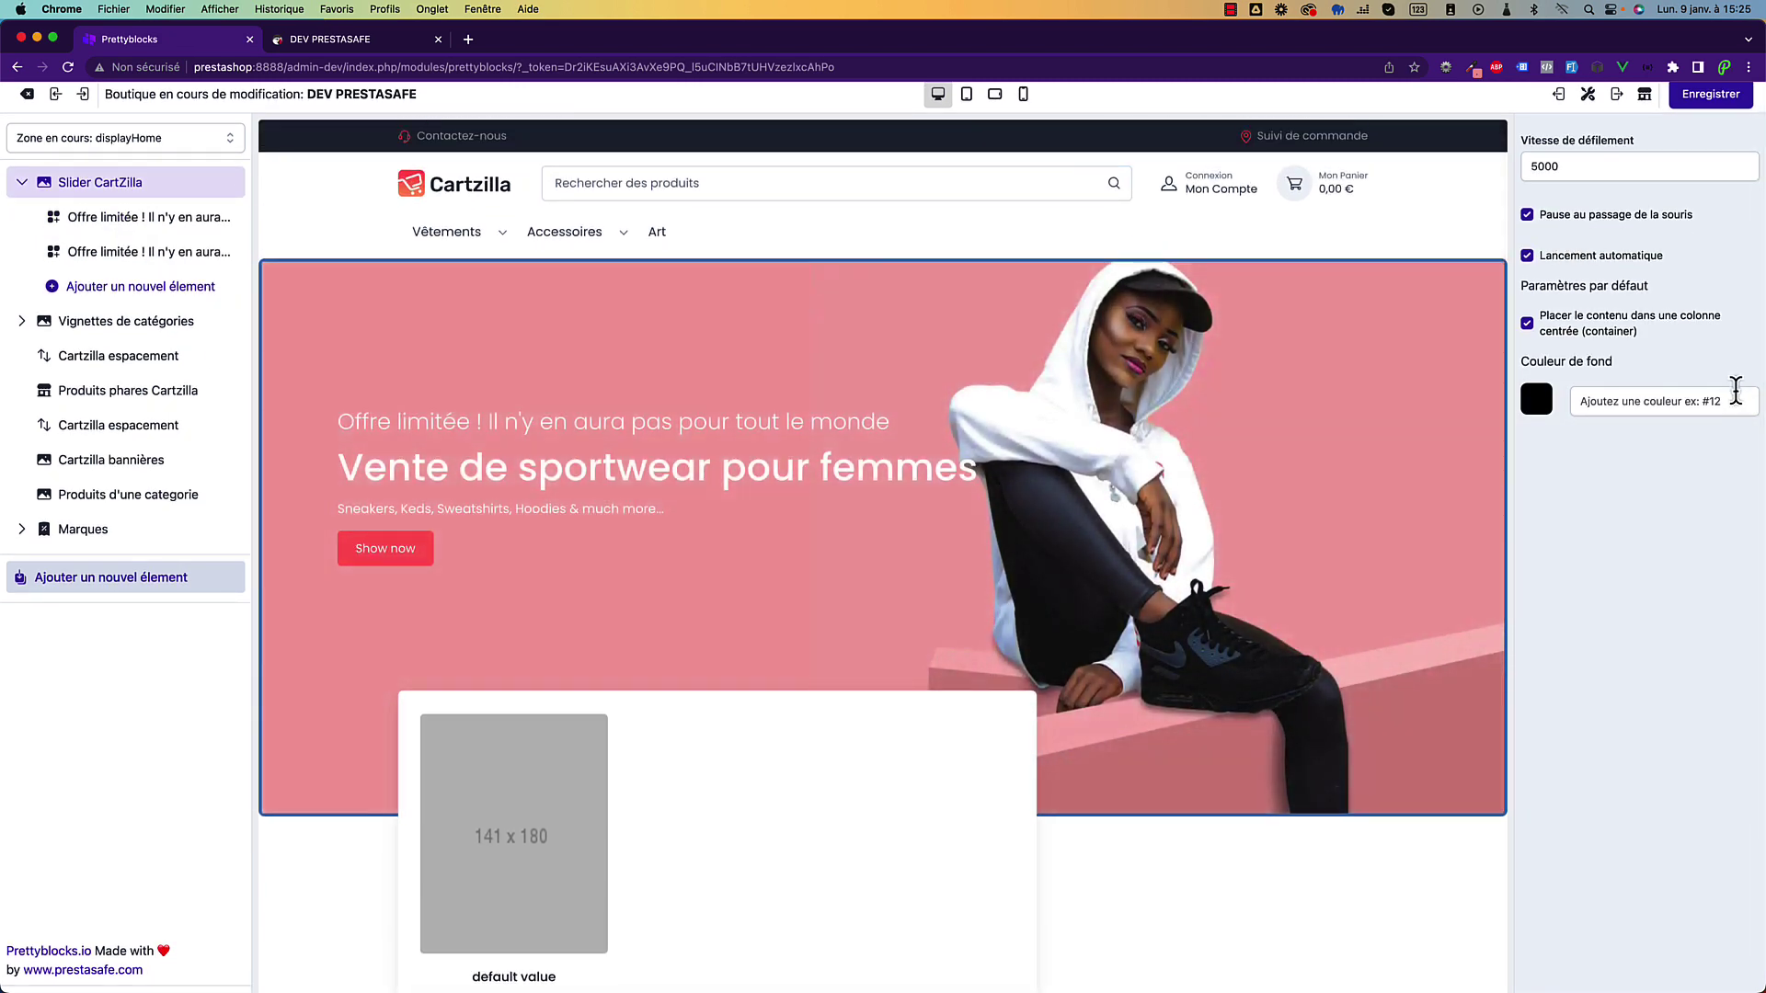
{"action": "scroll", "coordinate": [1020, 485], "scroll_direction": "down", "scroll_amount": 2}
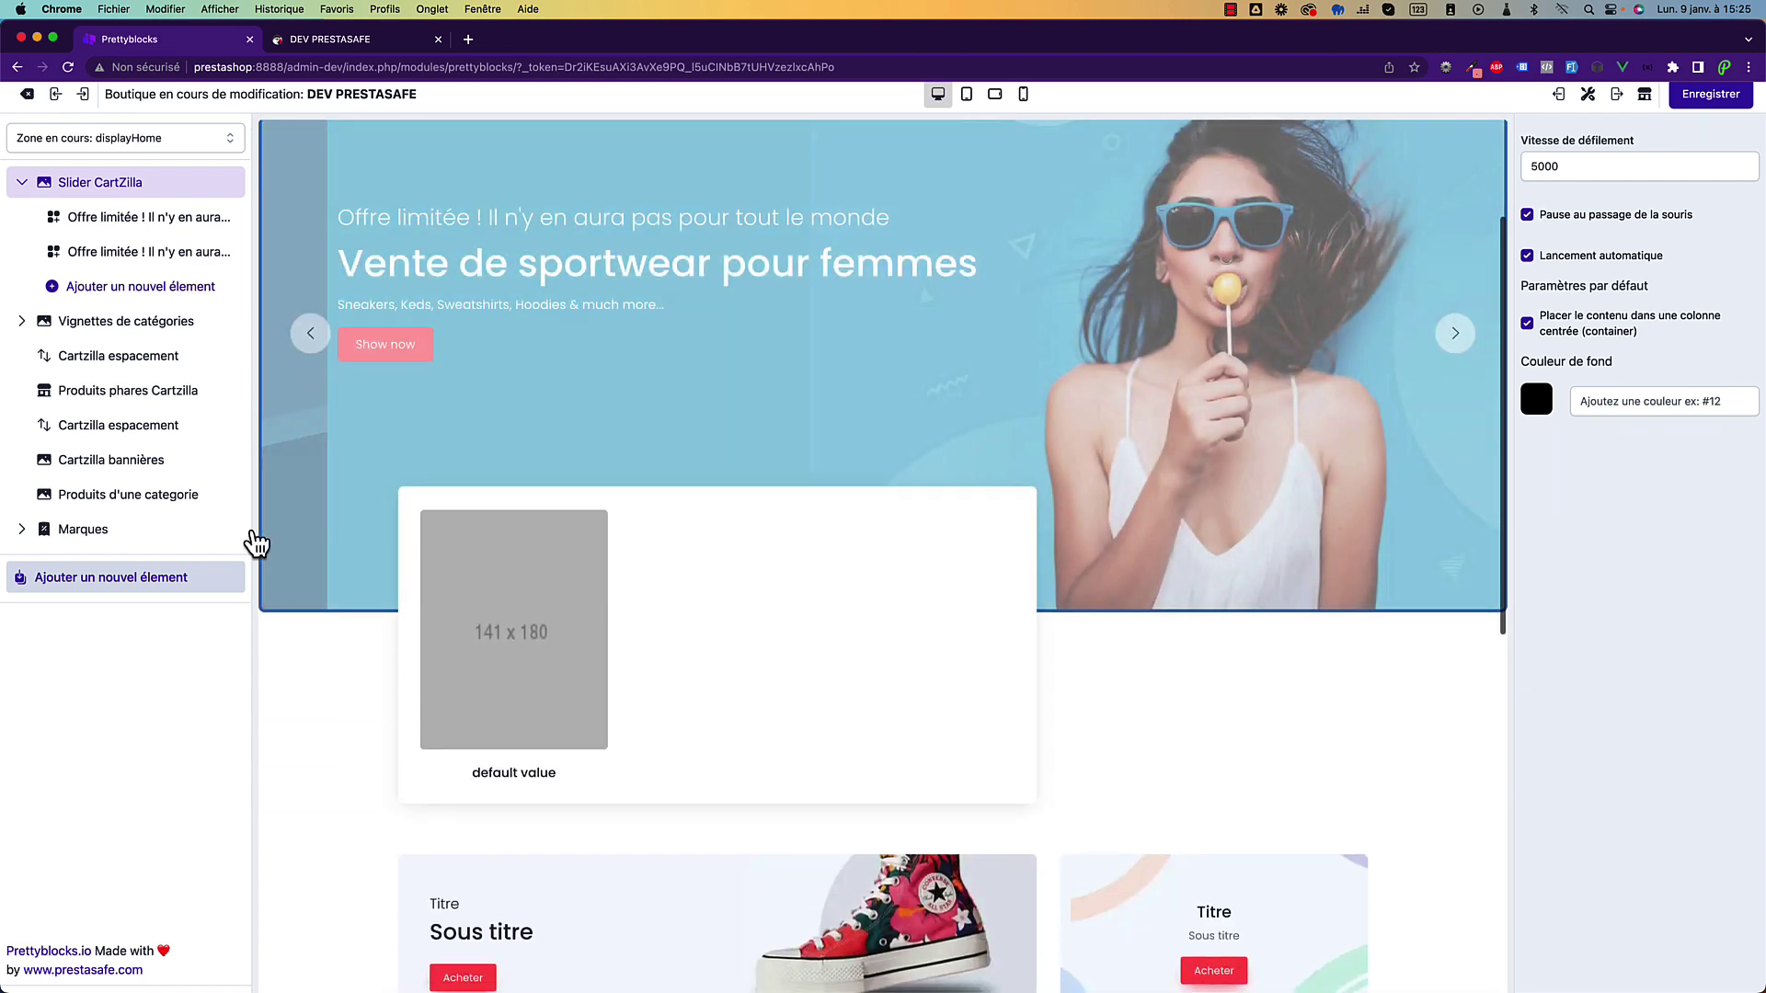
{"action": "left_click", "coordinate": [113, 324]}
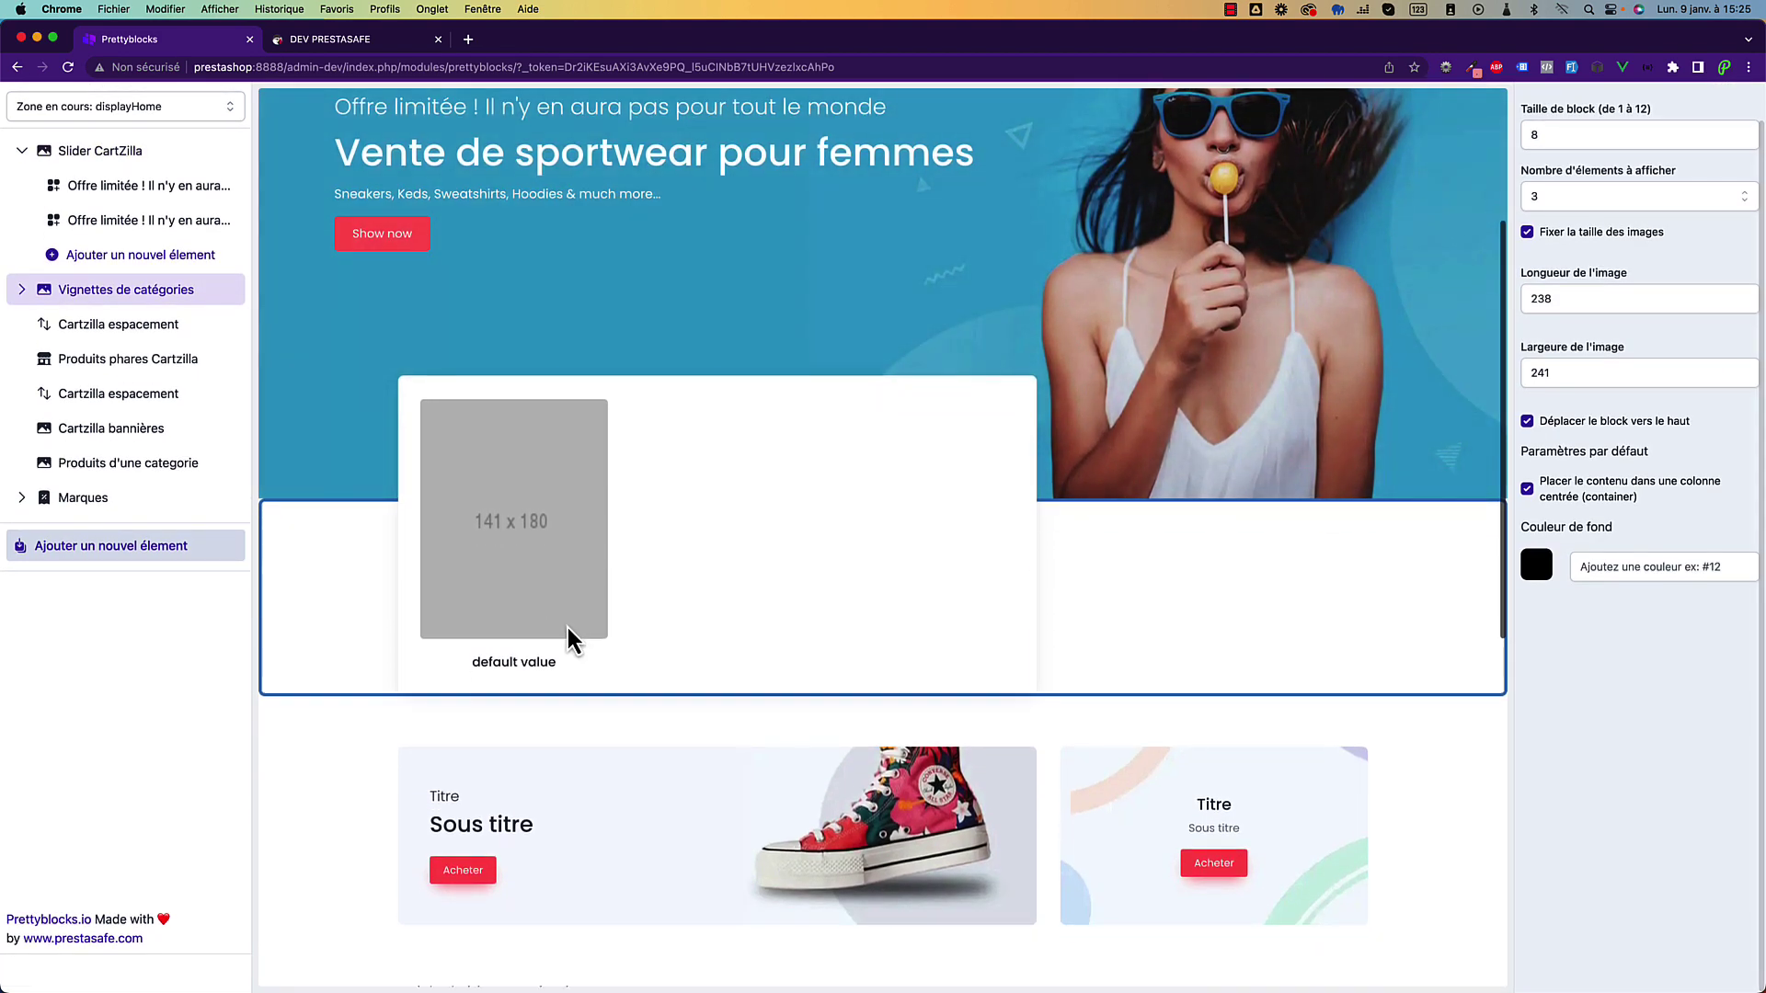
Delete the Slider CartZilla block from the displayHome zone.
{"action": "left_click", "coordinate": [117, 154]}
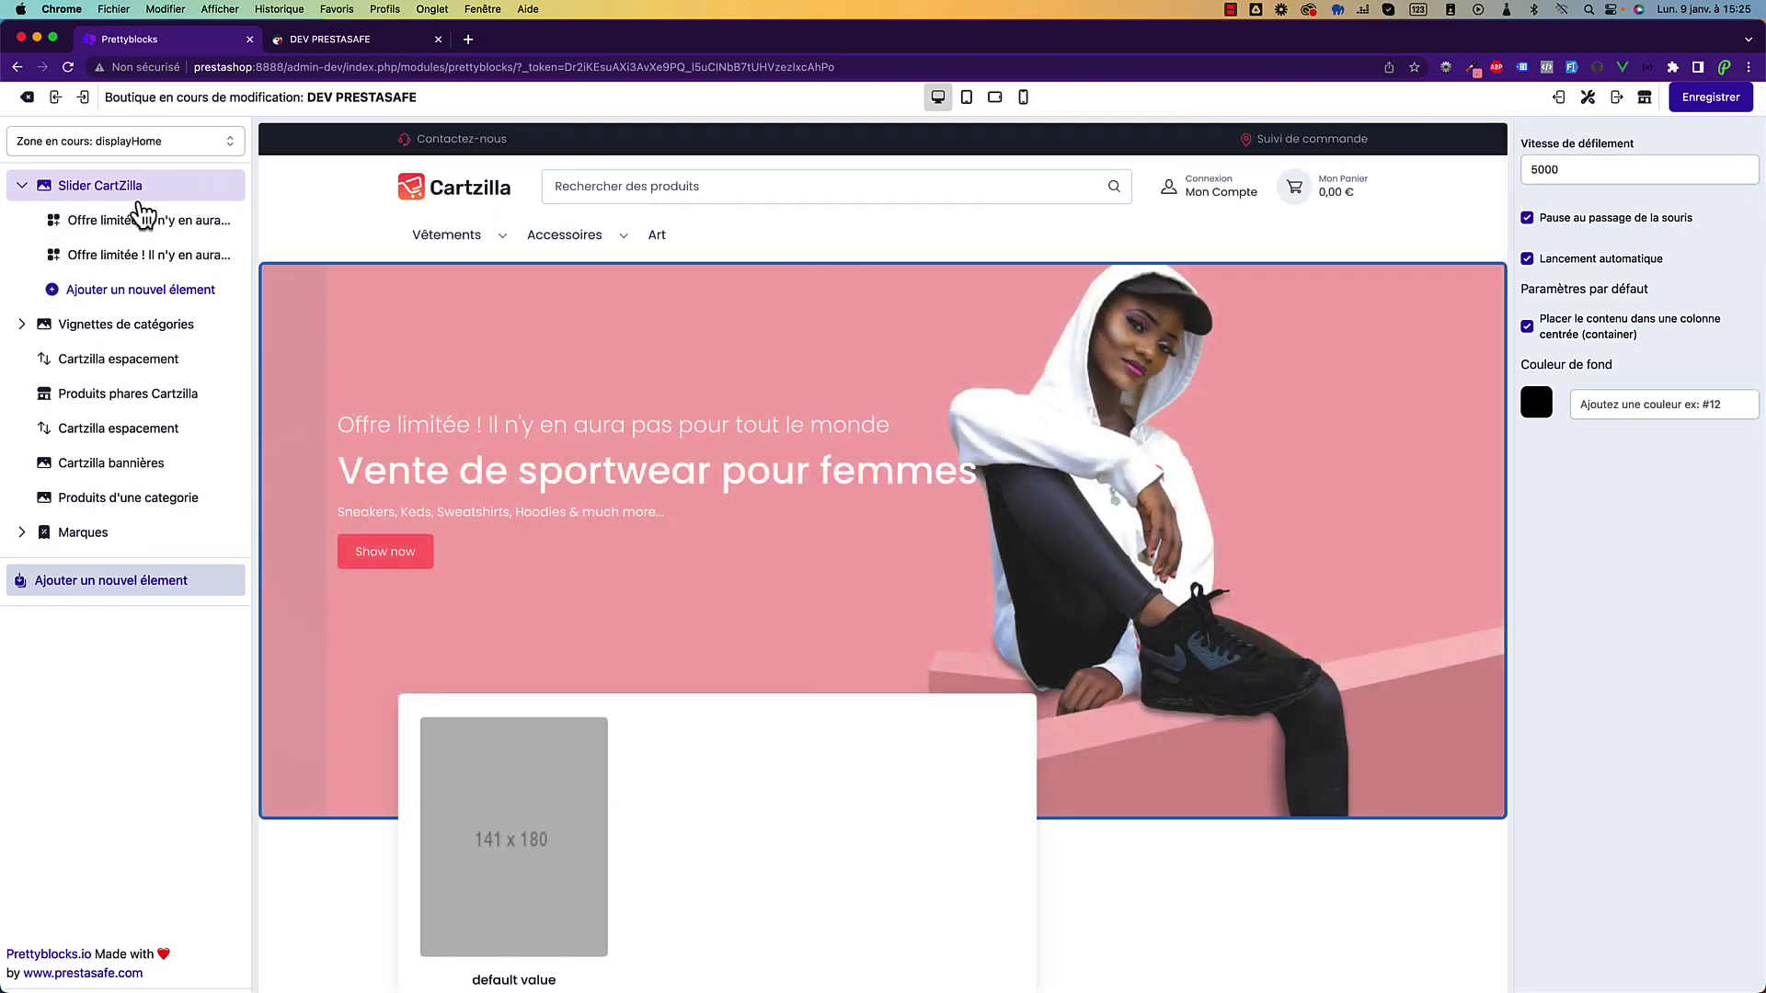
{"action": "mouse_move", "coordinate": [191, 195]}
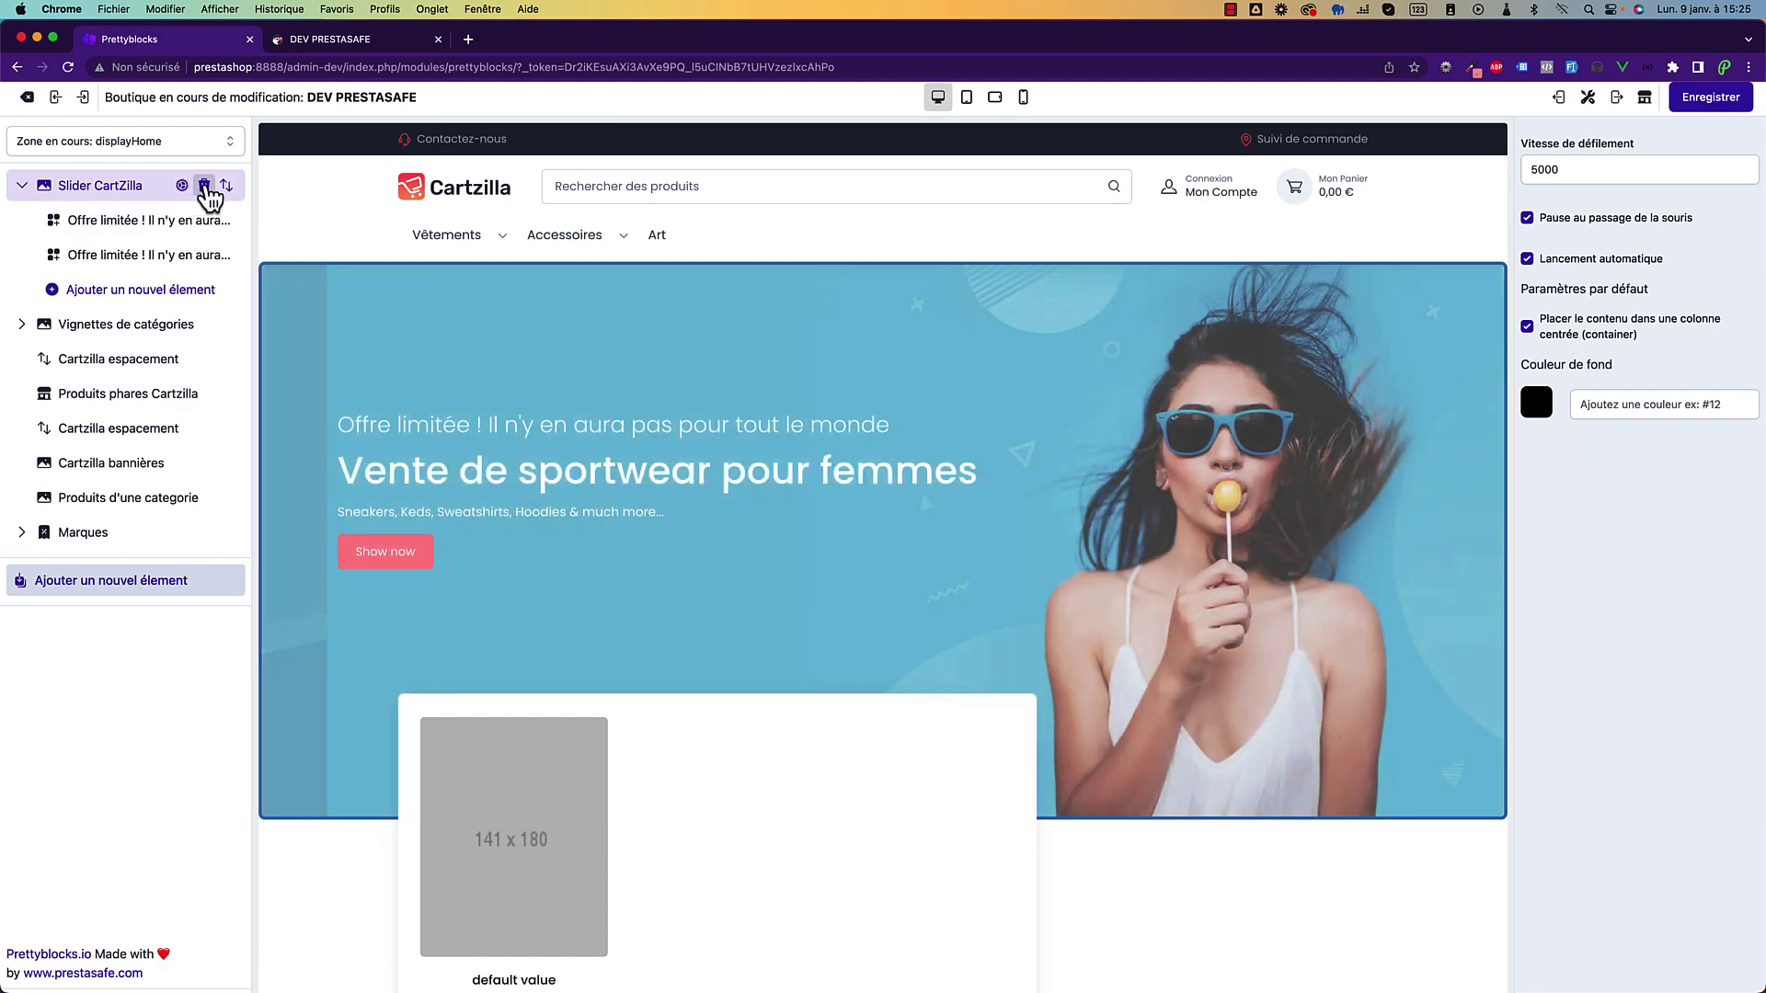
{"action": "left_click", "coordinate": [204, 188]}
{"action": "left_click", "coordinate": [1017, 158]}
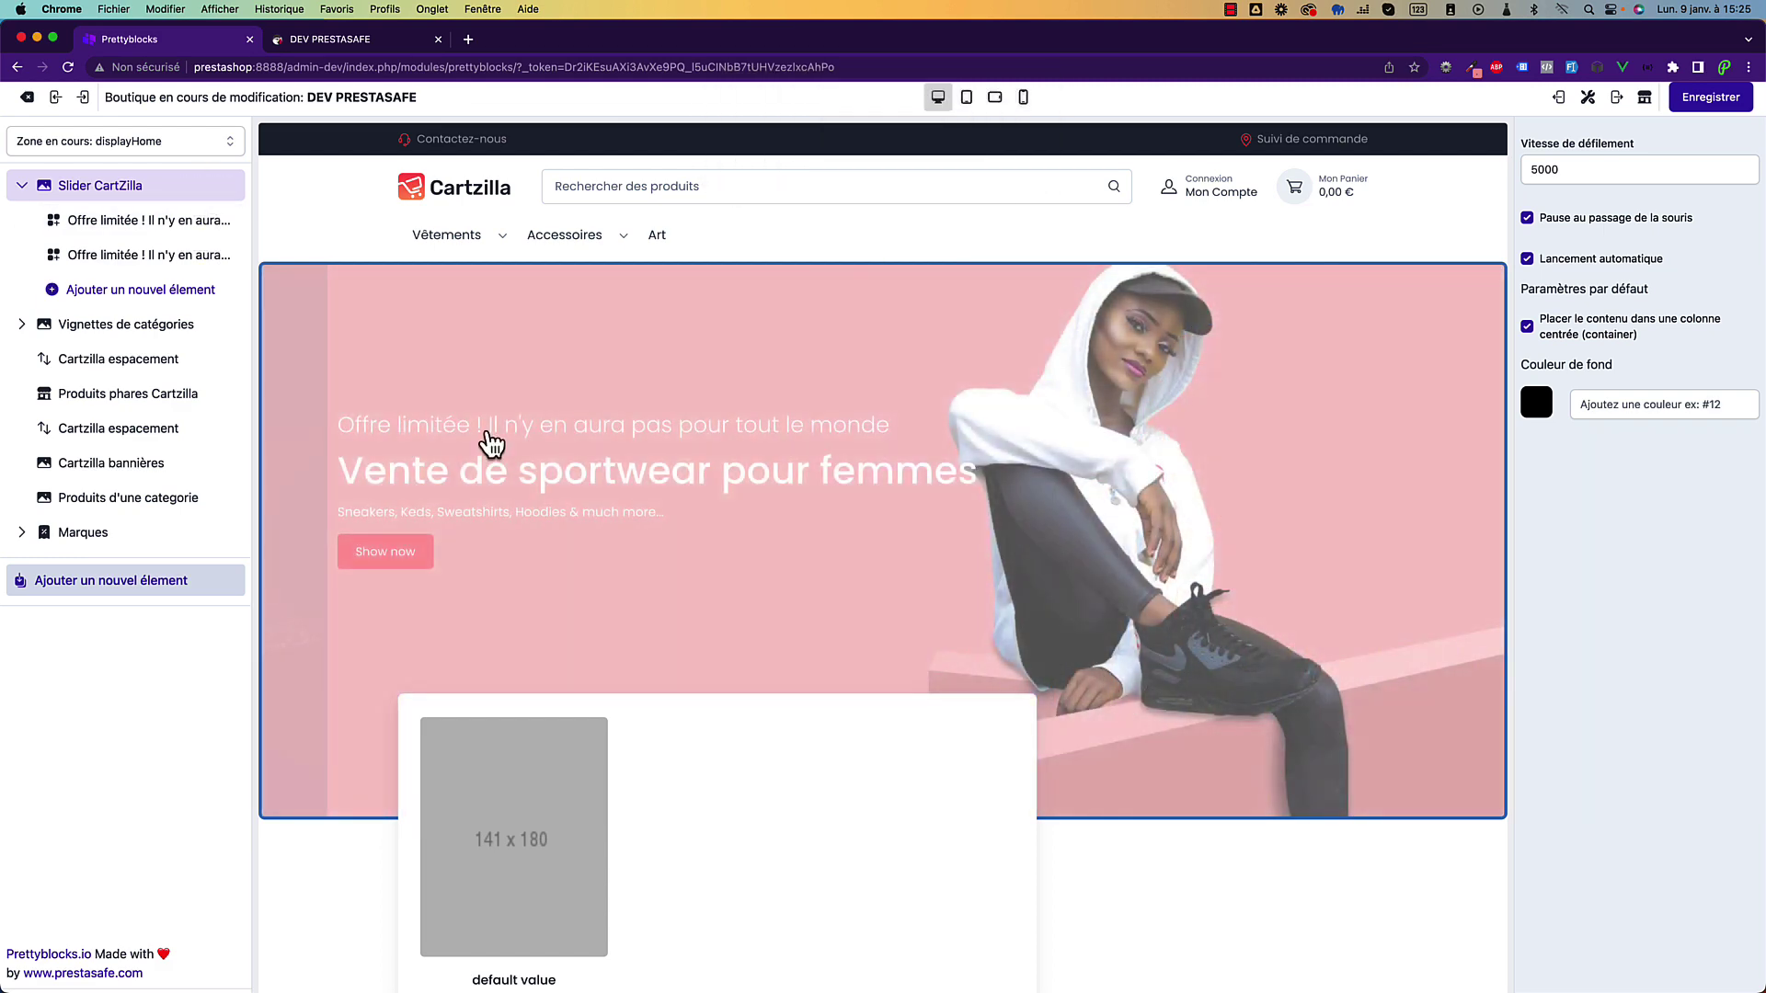
Title the first thumbnail of the Vignettes de catégories block Hommes, link it to category 4 - Hommes, and save.
{"action": "left_click", "coordinate": [112, 188]}
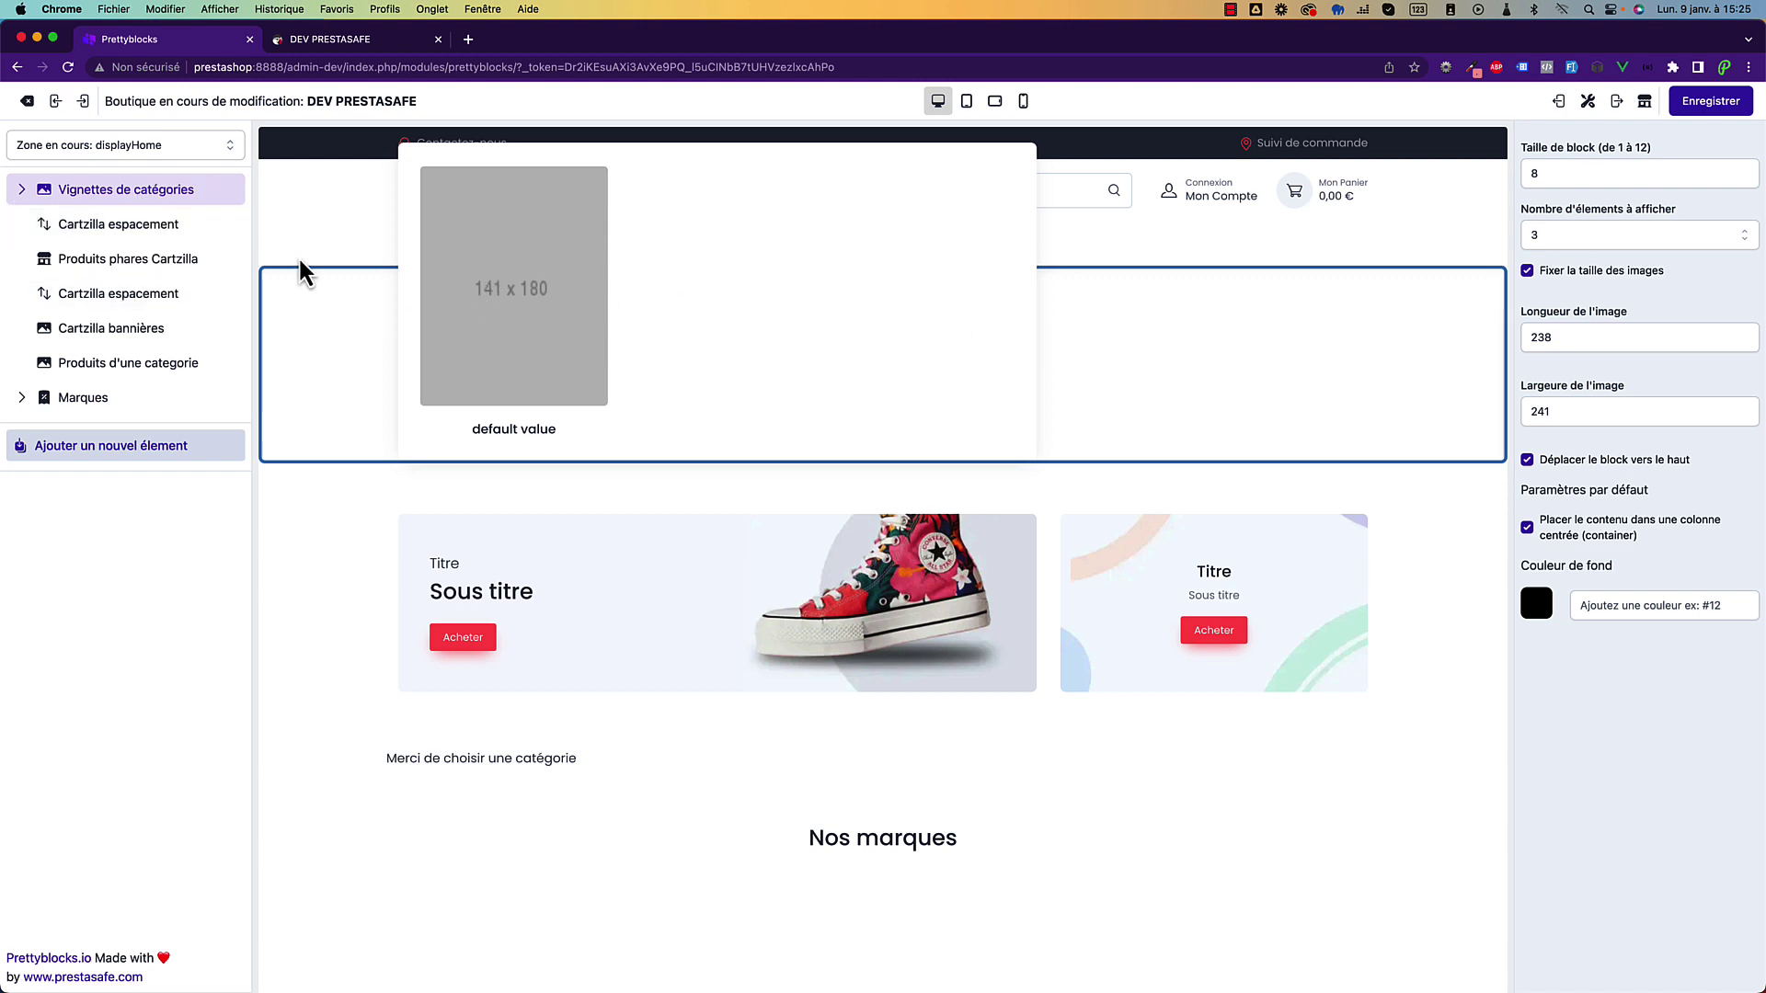
{"action": "left_click", "coordinate": [22, 190]}
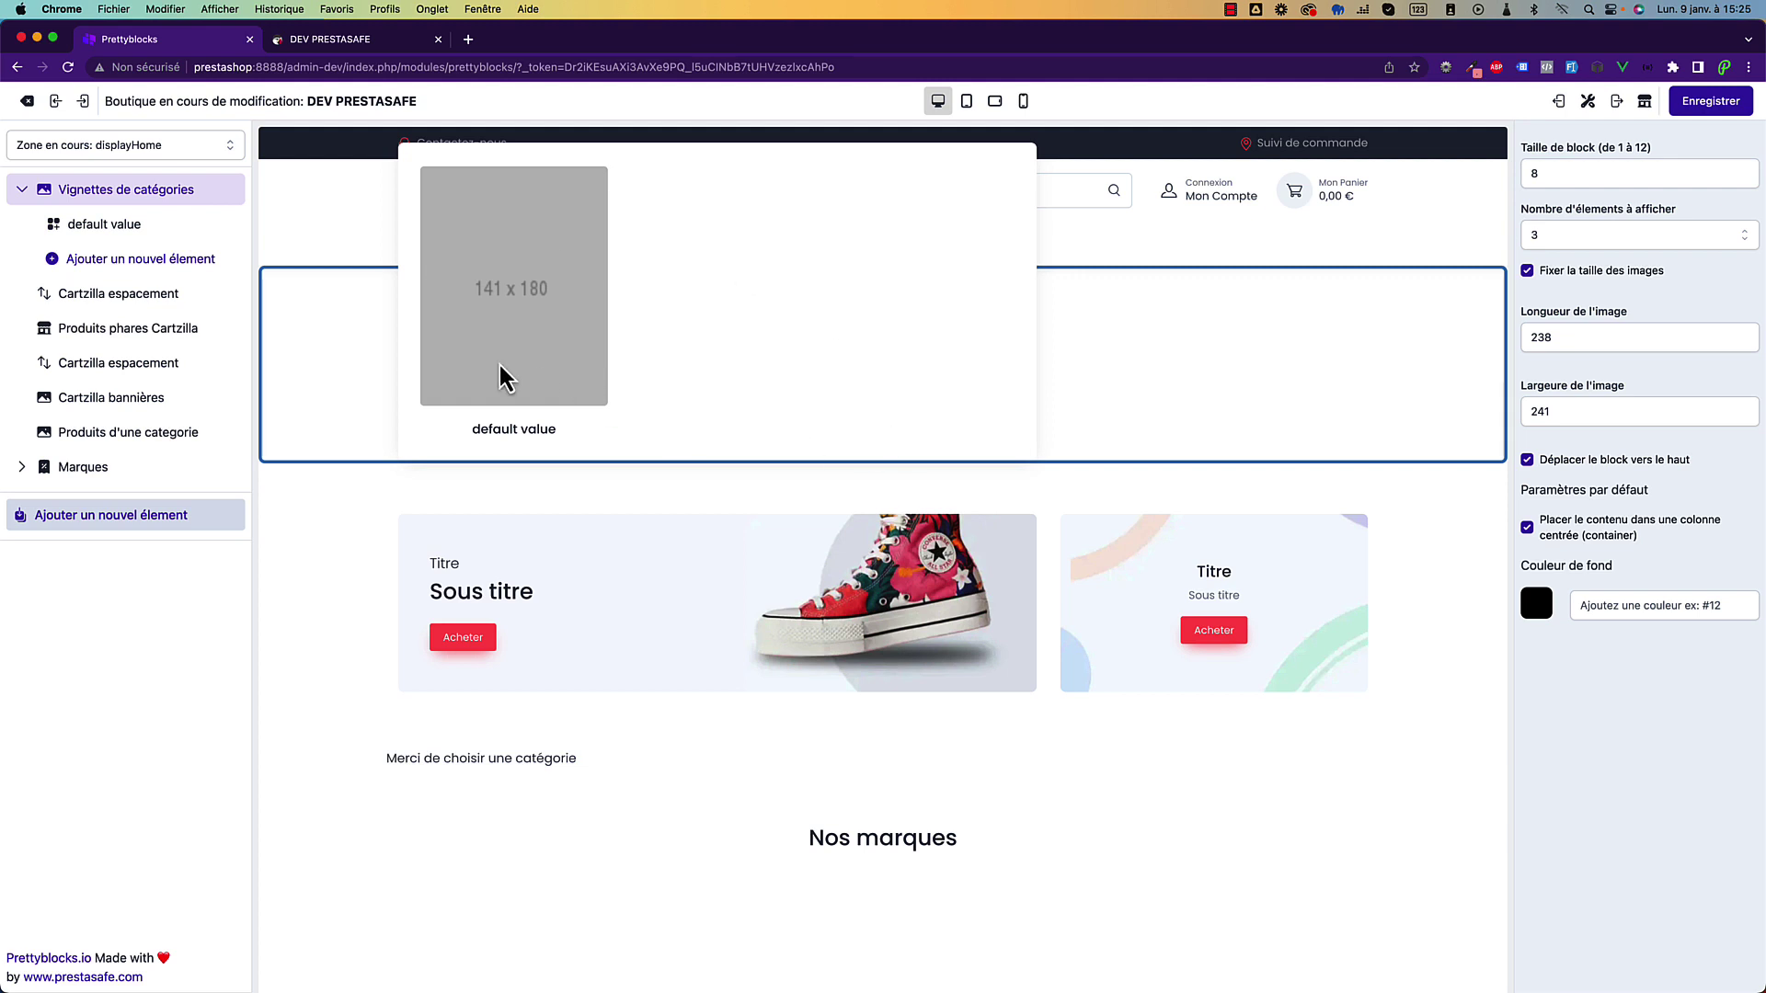
{"action": "left_click", "coordinate": [110, 224]}
{"action": "left_click", "coordinate": [1630, 177]}
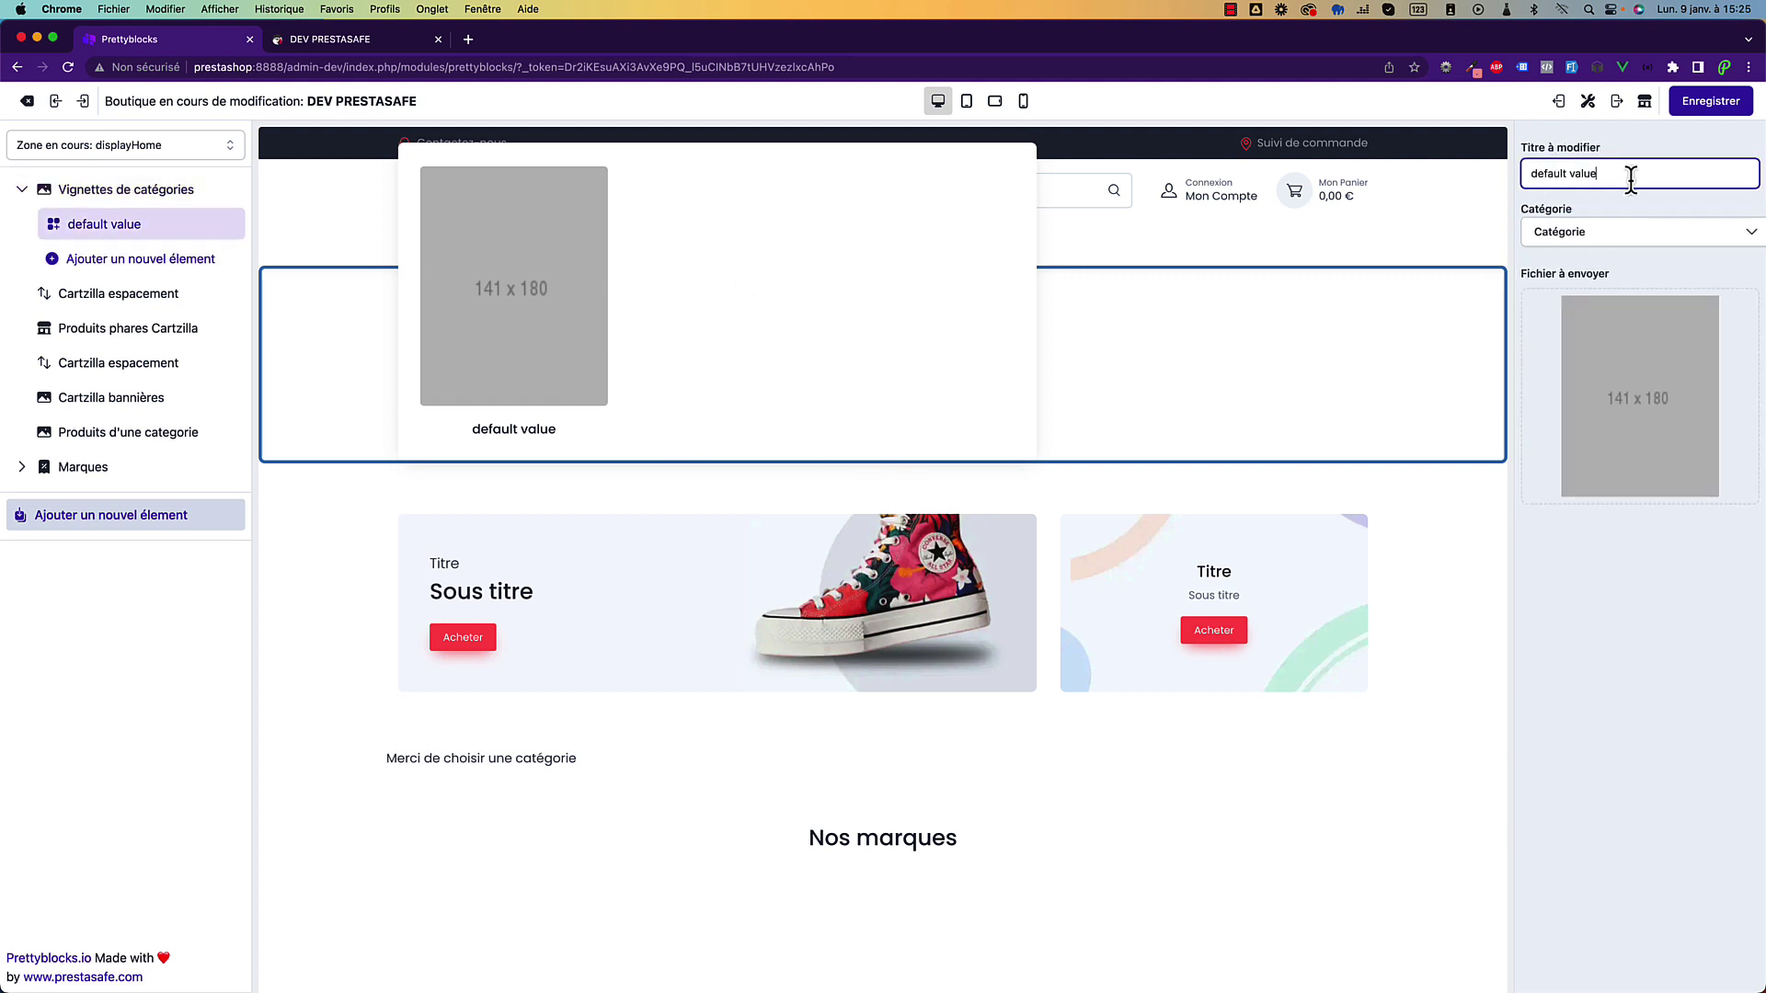
{"action": "key", "text": "super+a"}
{"action": "type", "text": "Ho"}
{"action": "left_click", "coordinate": [1611, 243]}
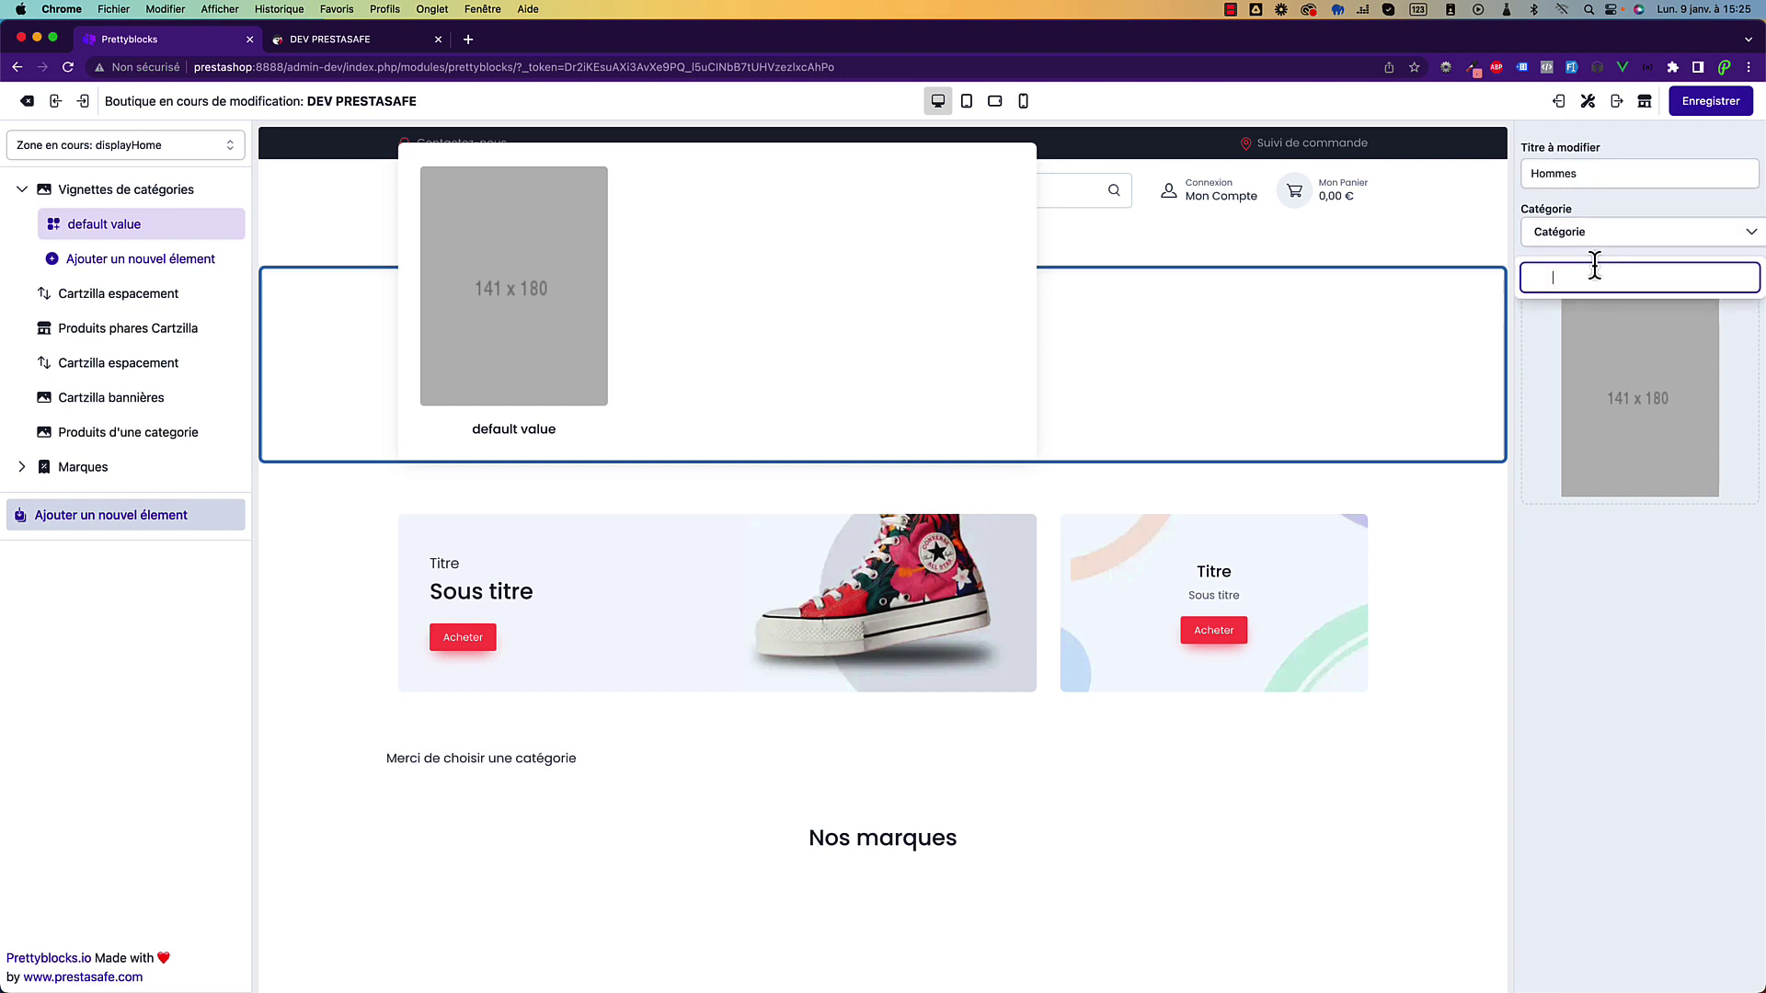
{"action": "type", "text": "hom"}
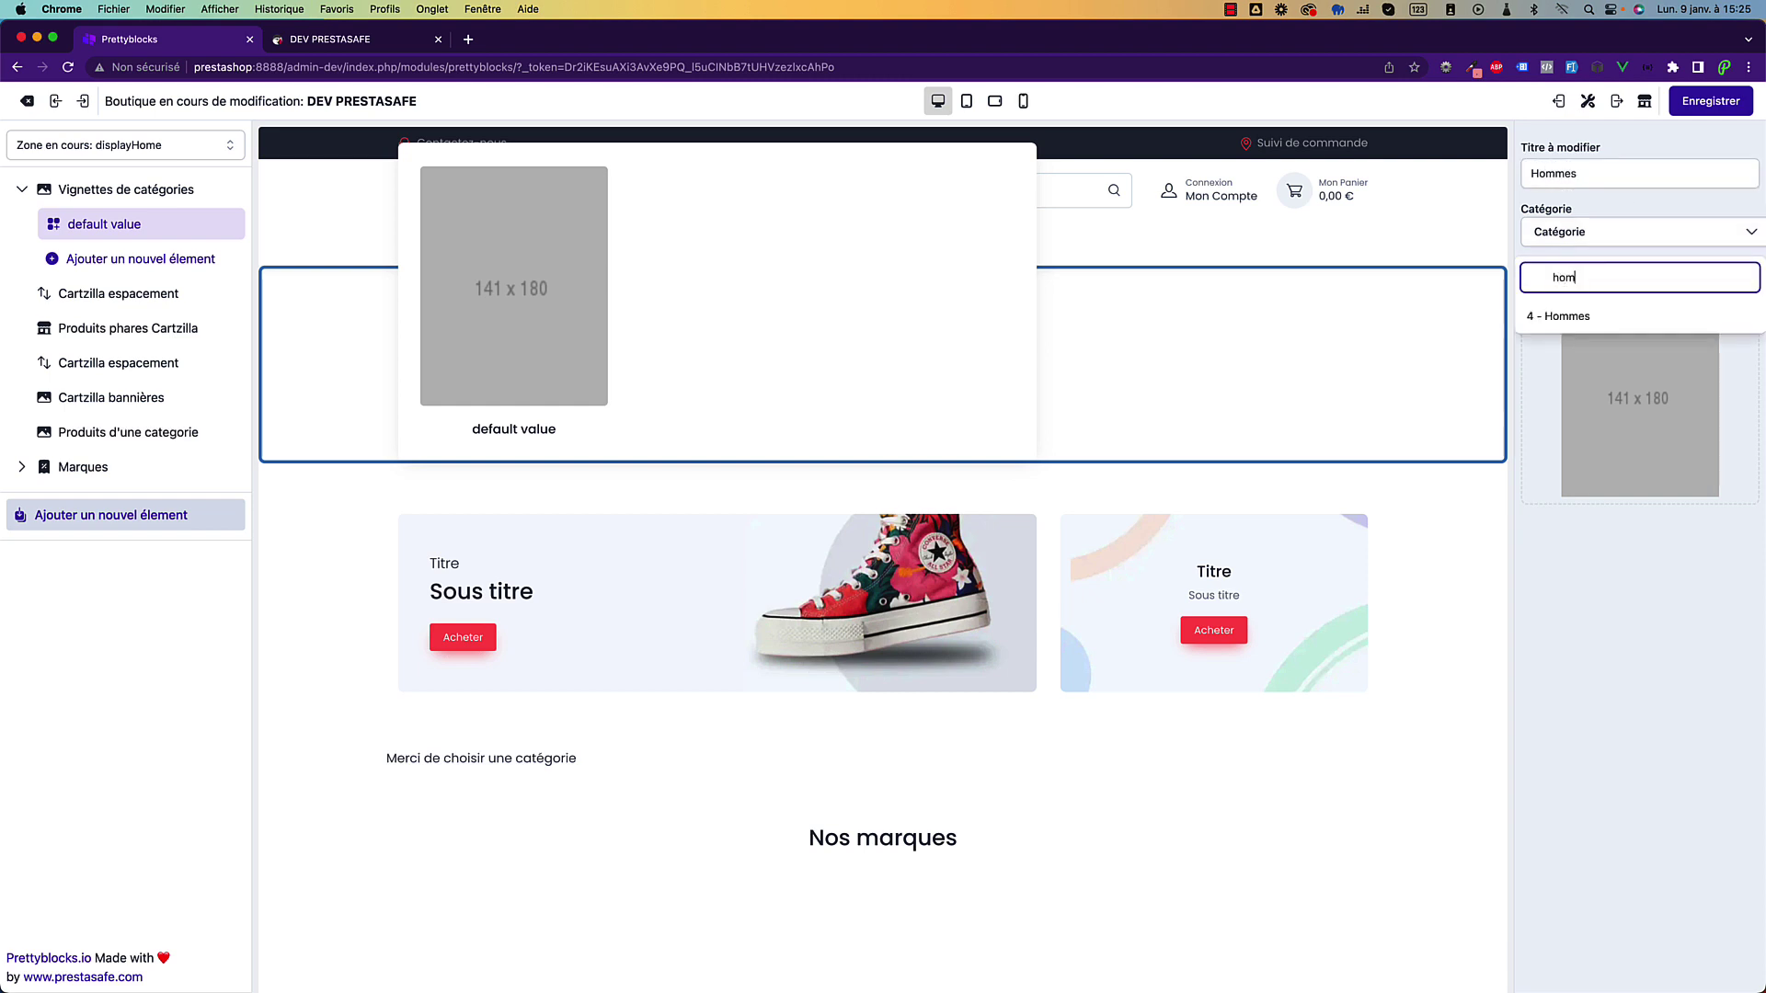
{"action": "left_click", "coordinate": [1567, 321]}
{"action": "left_click", "coordinate": [1729, 108]}
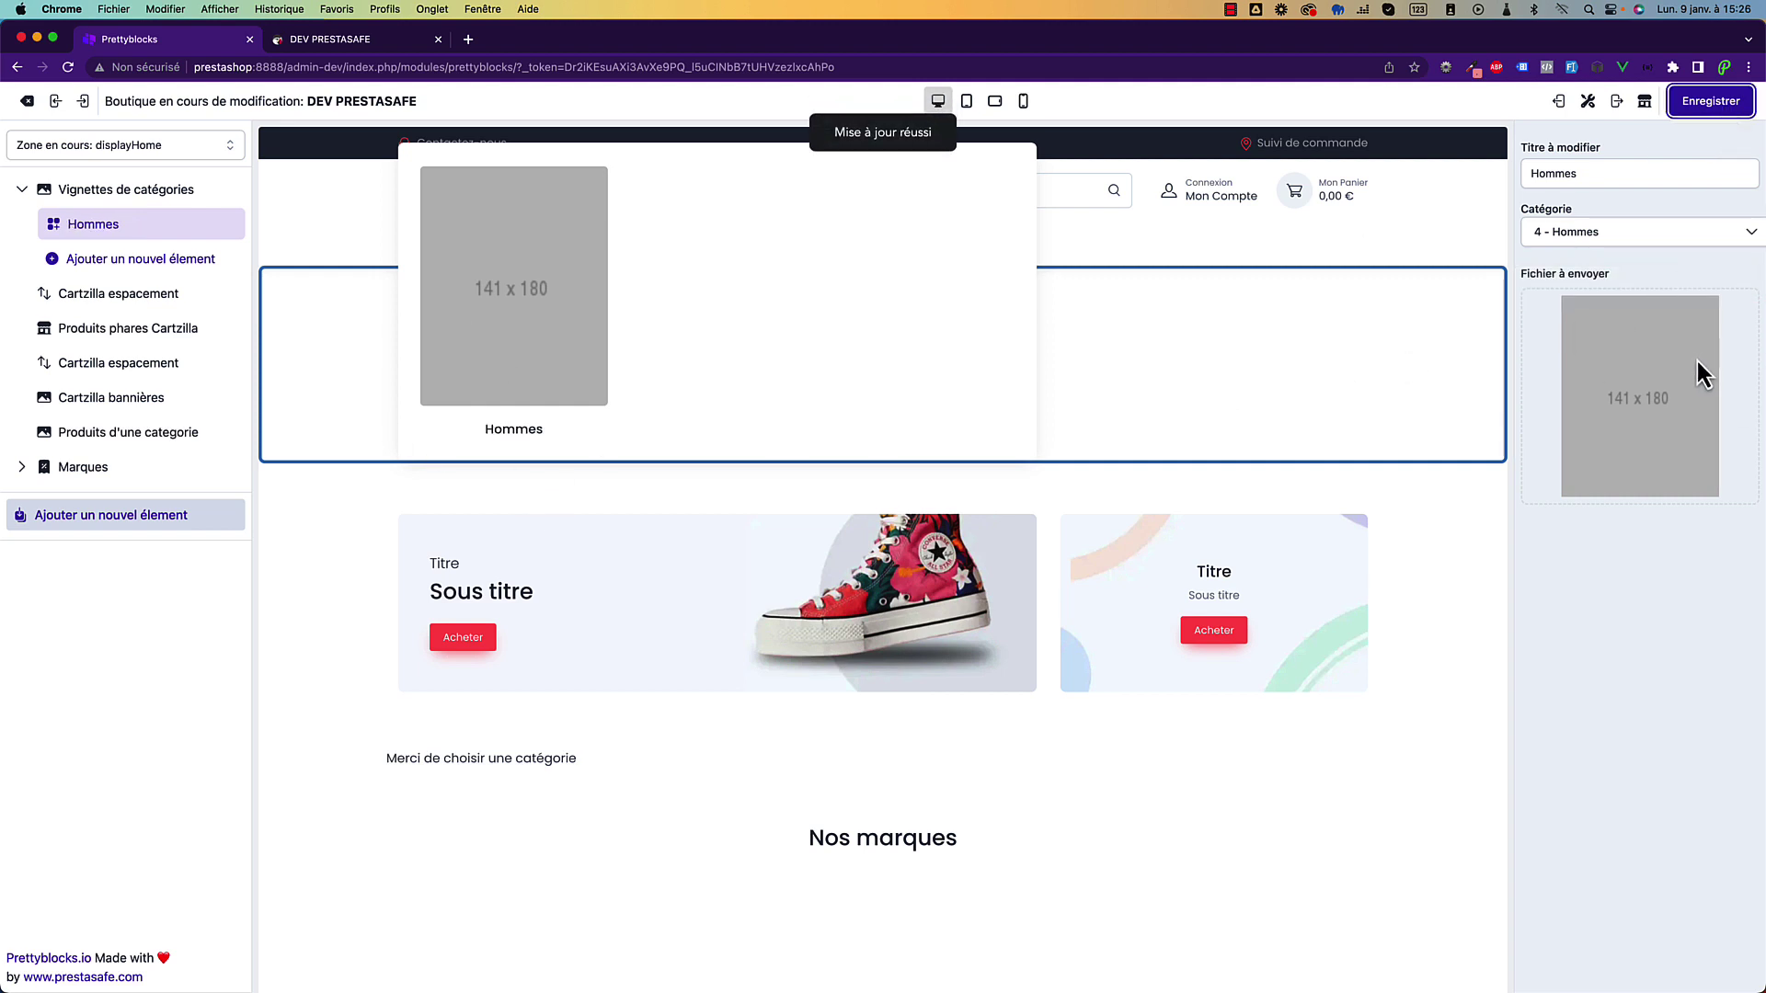
Set the Hommes thumbnail's image to cat-lg01.webp from the categories folder.
{"action": "left_click", "coordinate": [1648, 410]}
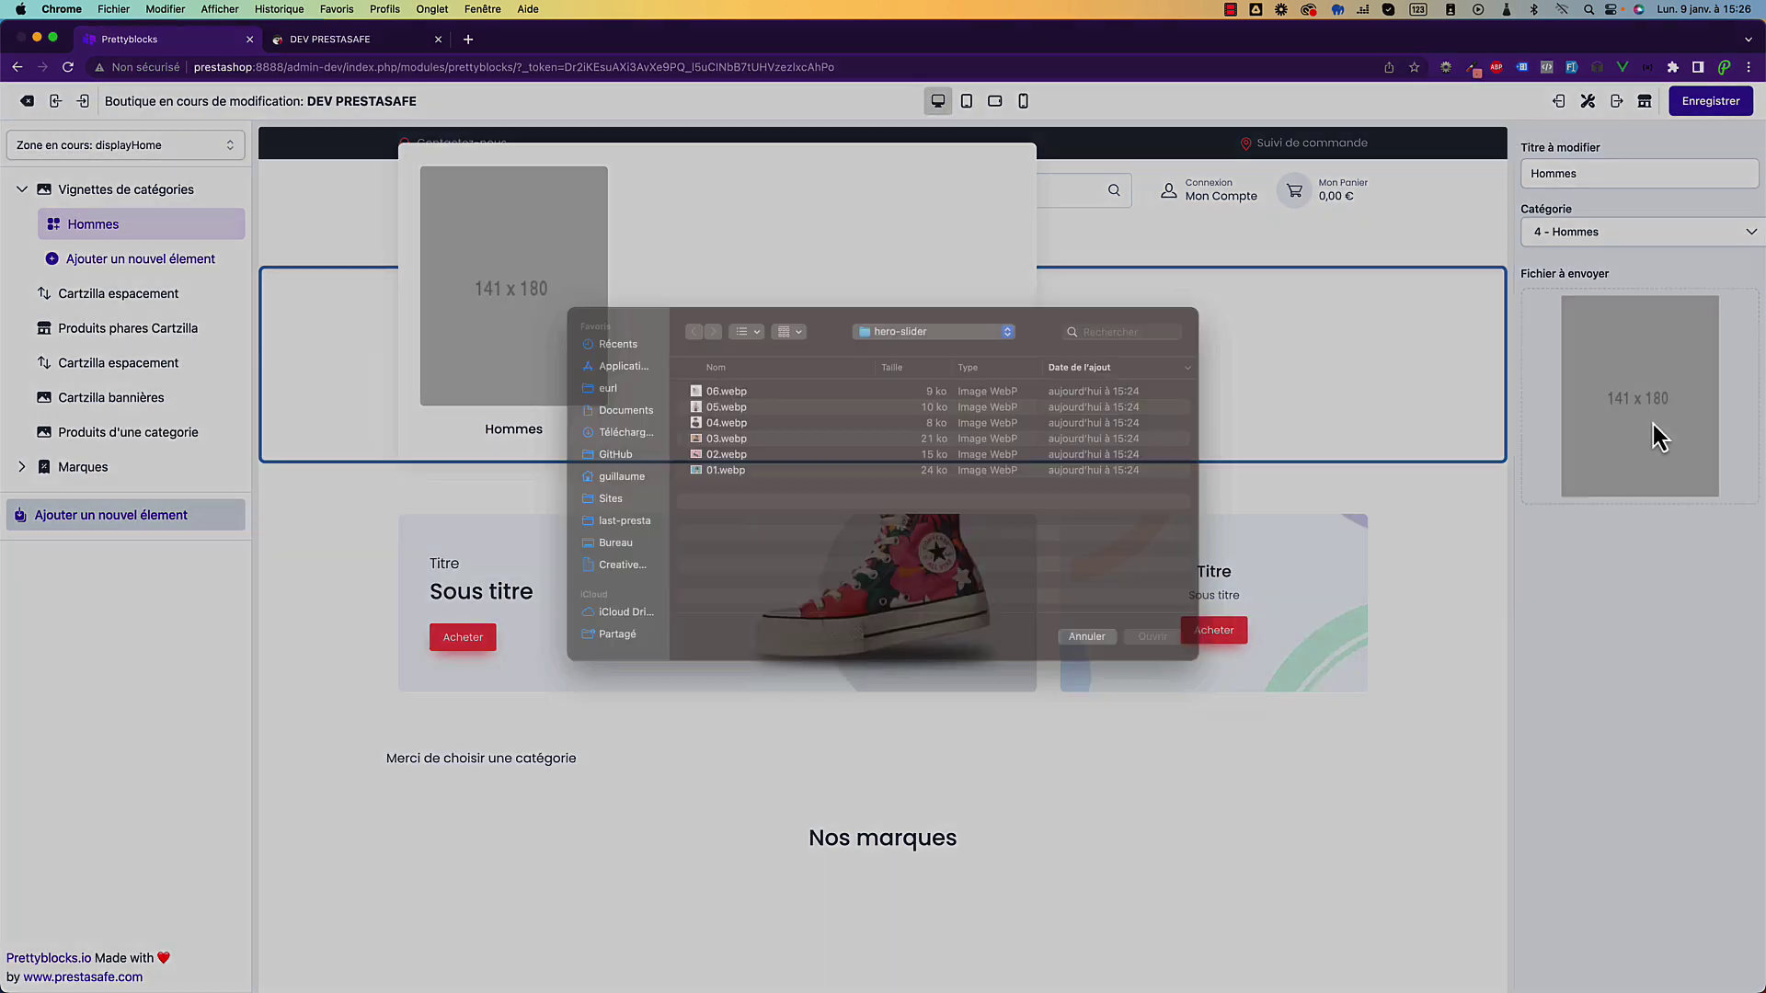
{"action": "left_click", "coordinate": [883, 354]}
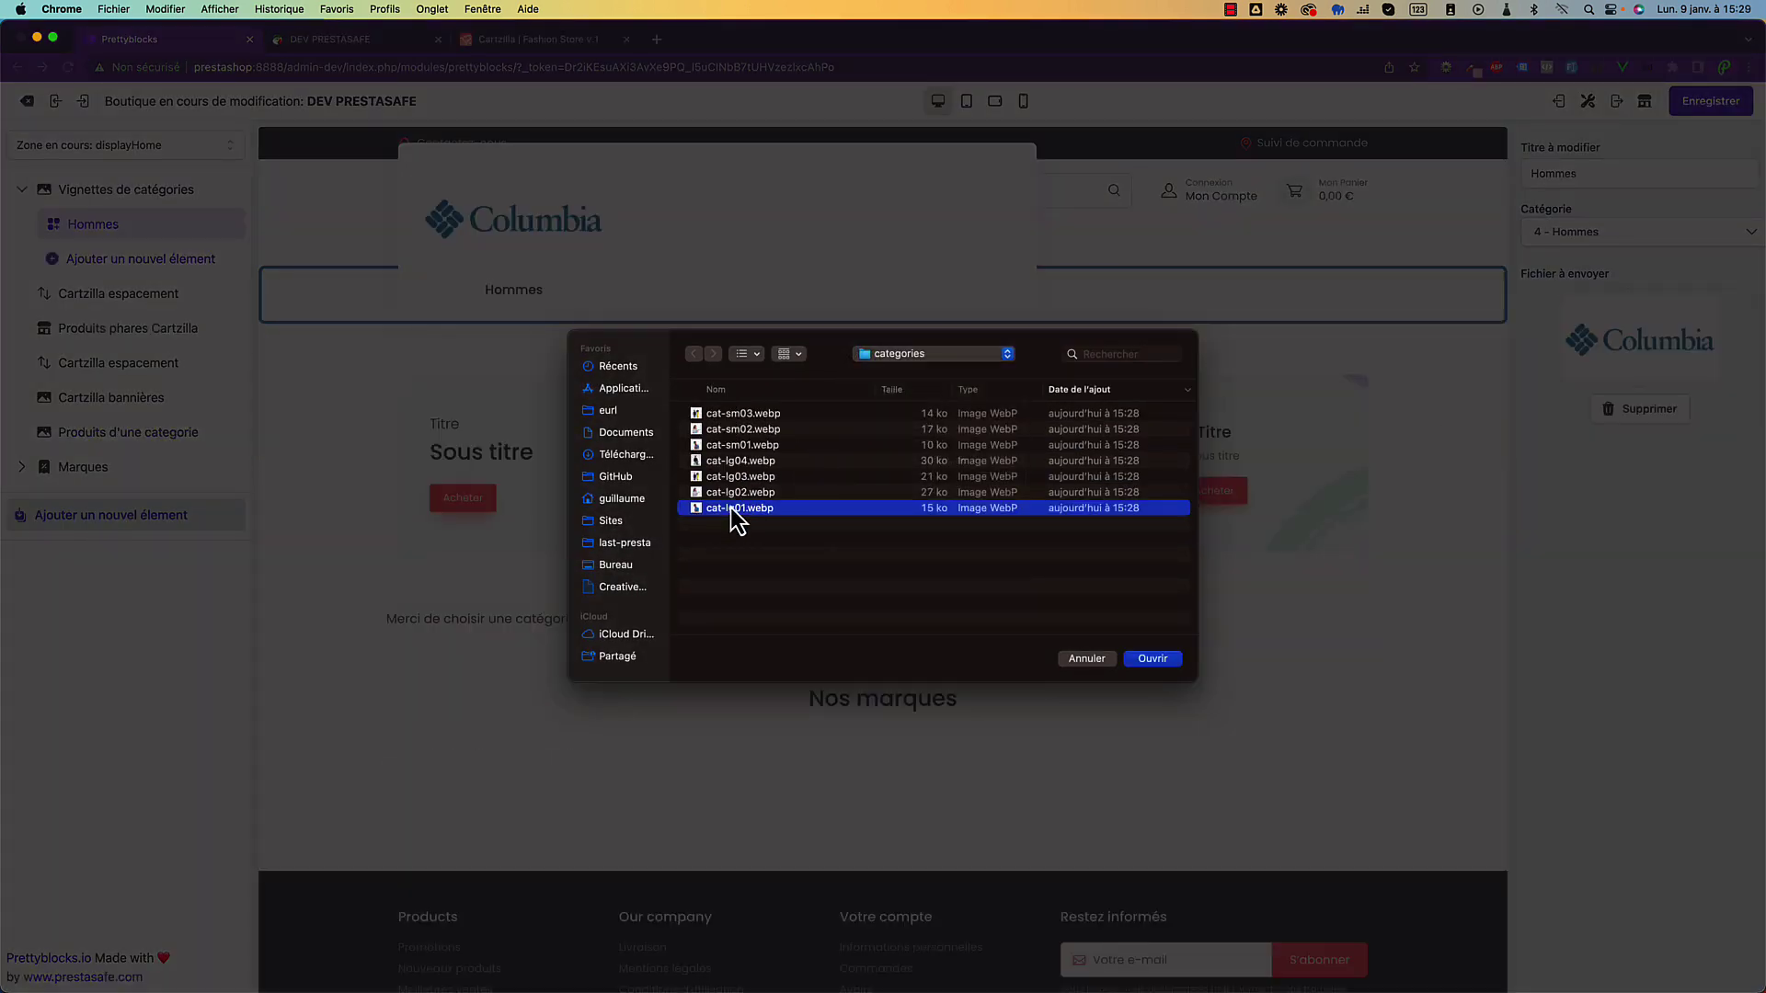
{"action": "left_click_drag", "start_coordinate": [733, 515], "coordinate": [730, 507]}
{"action": "double_click", "coordinate": [726, 506]}
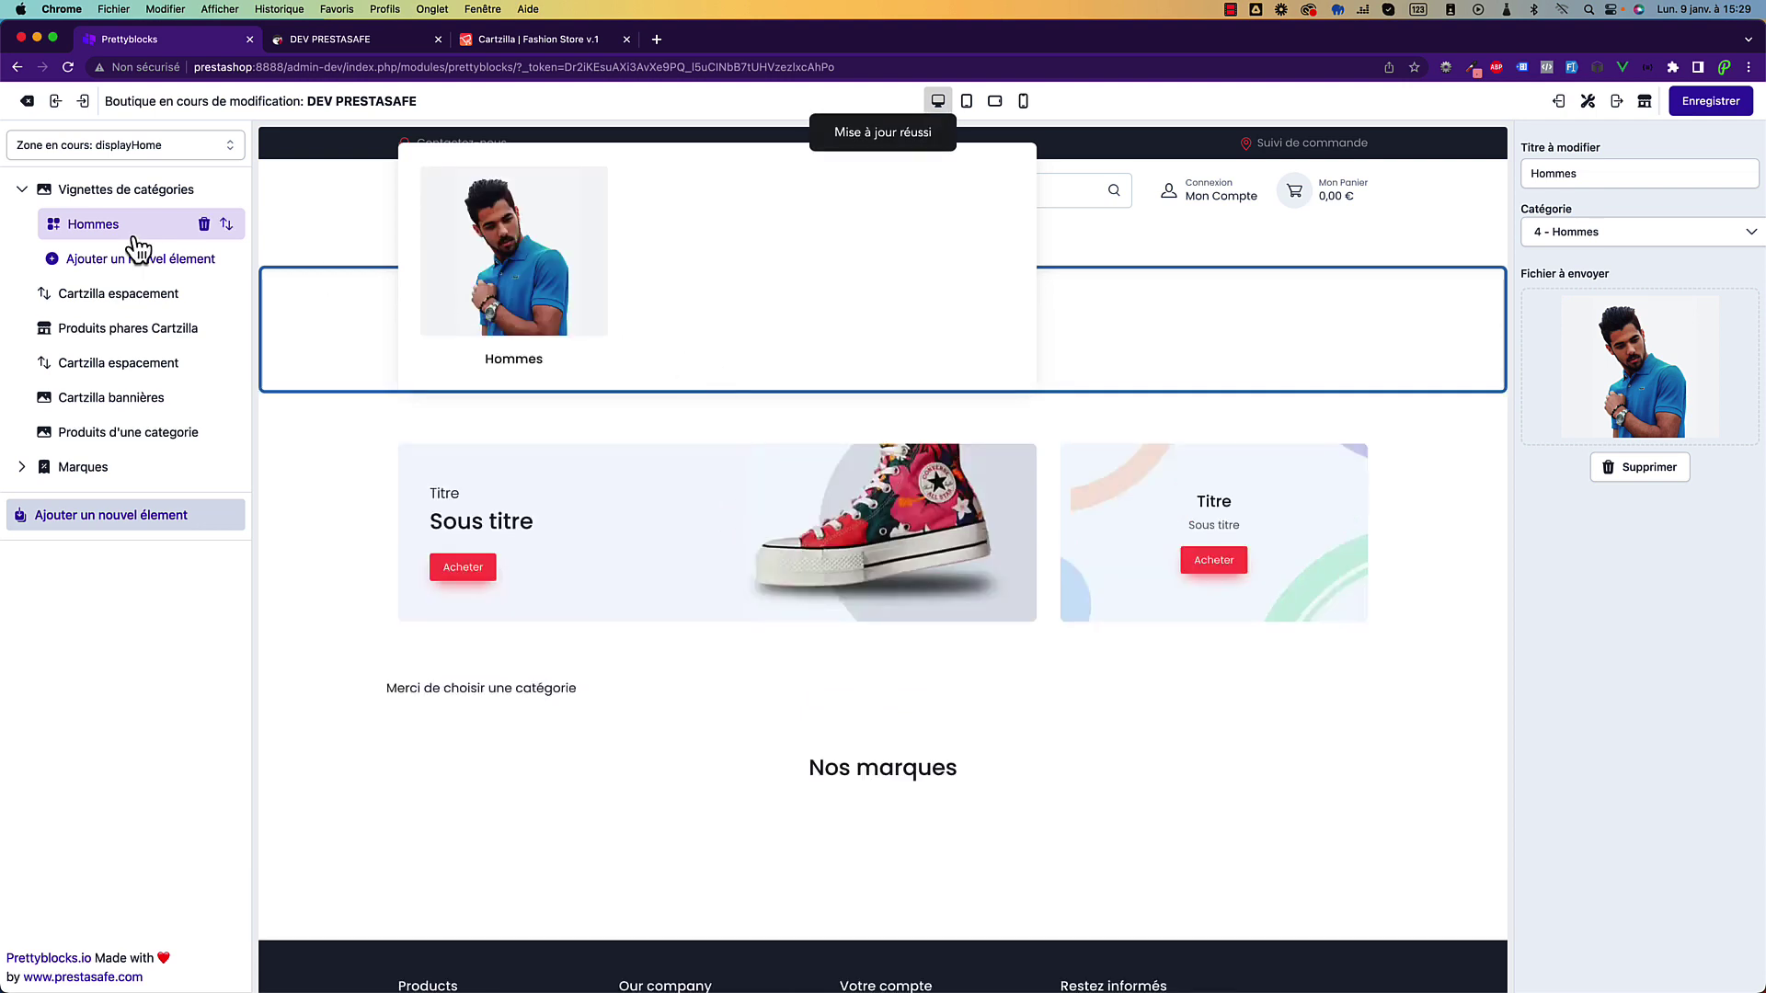
Add a second element to the Vignettes de catégories block and title it Femmes.
{"action": "left_click", "coordinate": [106, 260]}
{"action": "left_click", "coordinate": [99, 262]}
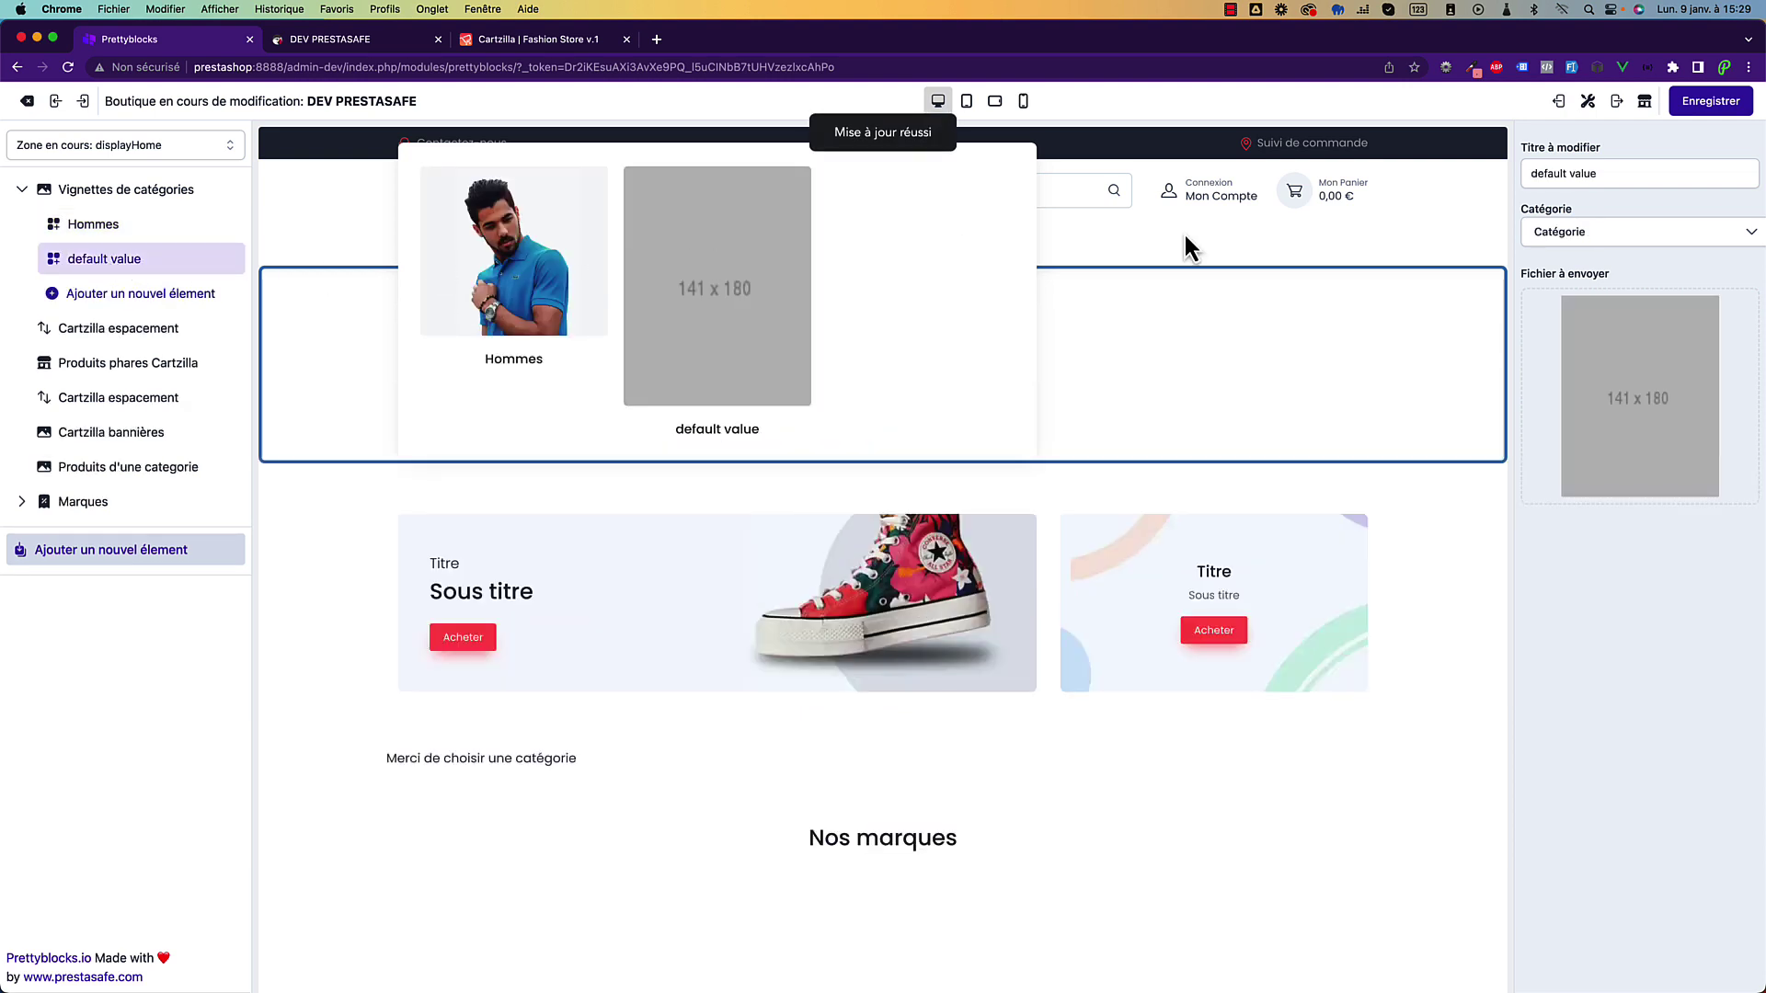
{"action": "left_click", "coordinate": [1628, 172]}
{"action": "triple_click", "coordinate": [1628, 171]}
{"action": "type", "text": "FGem"}
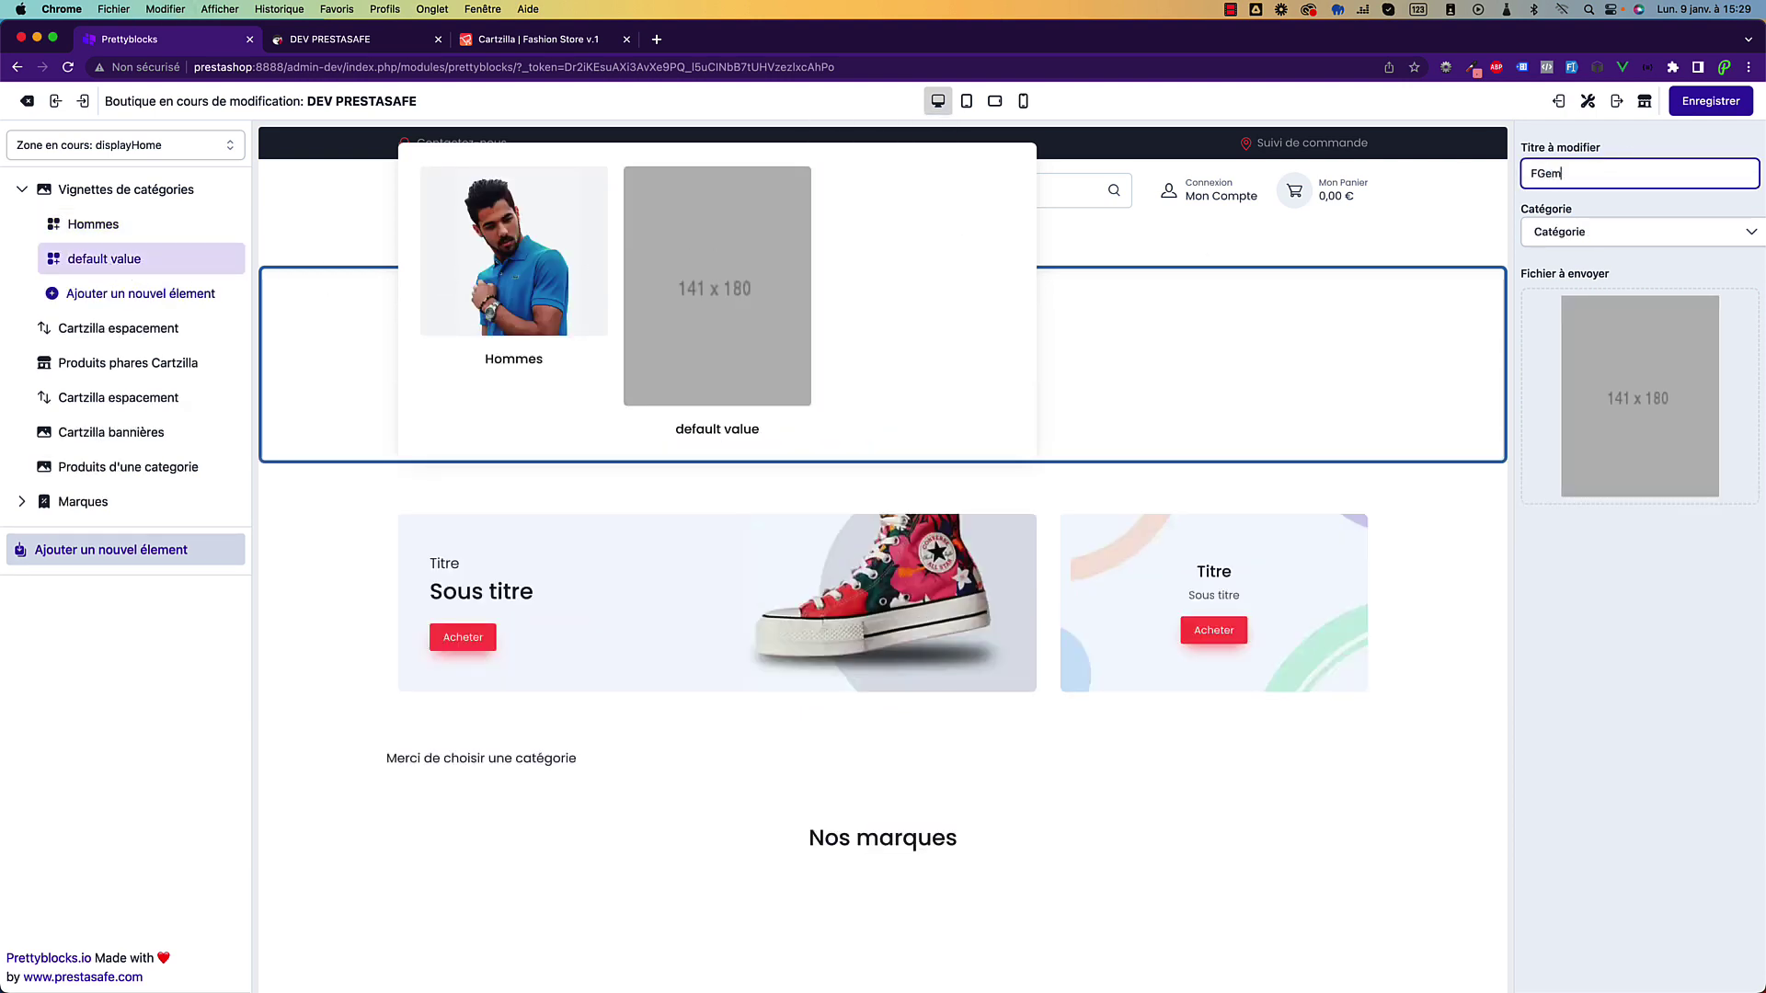
{"action": "key", "text": "Tab"}
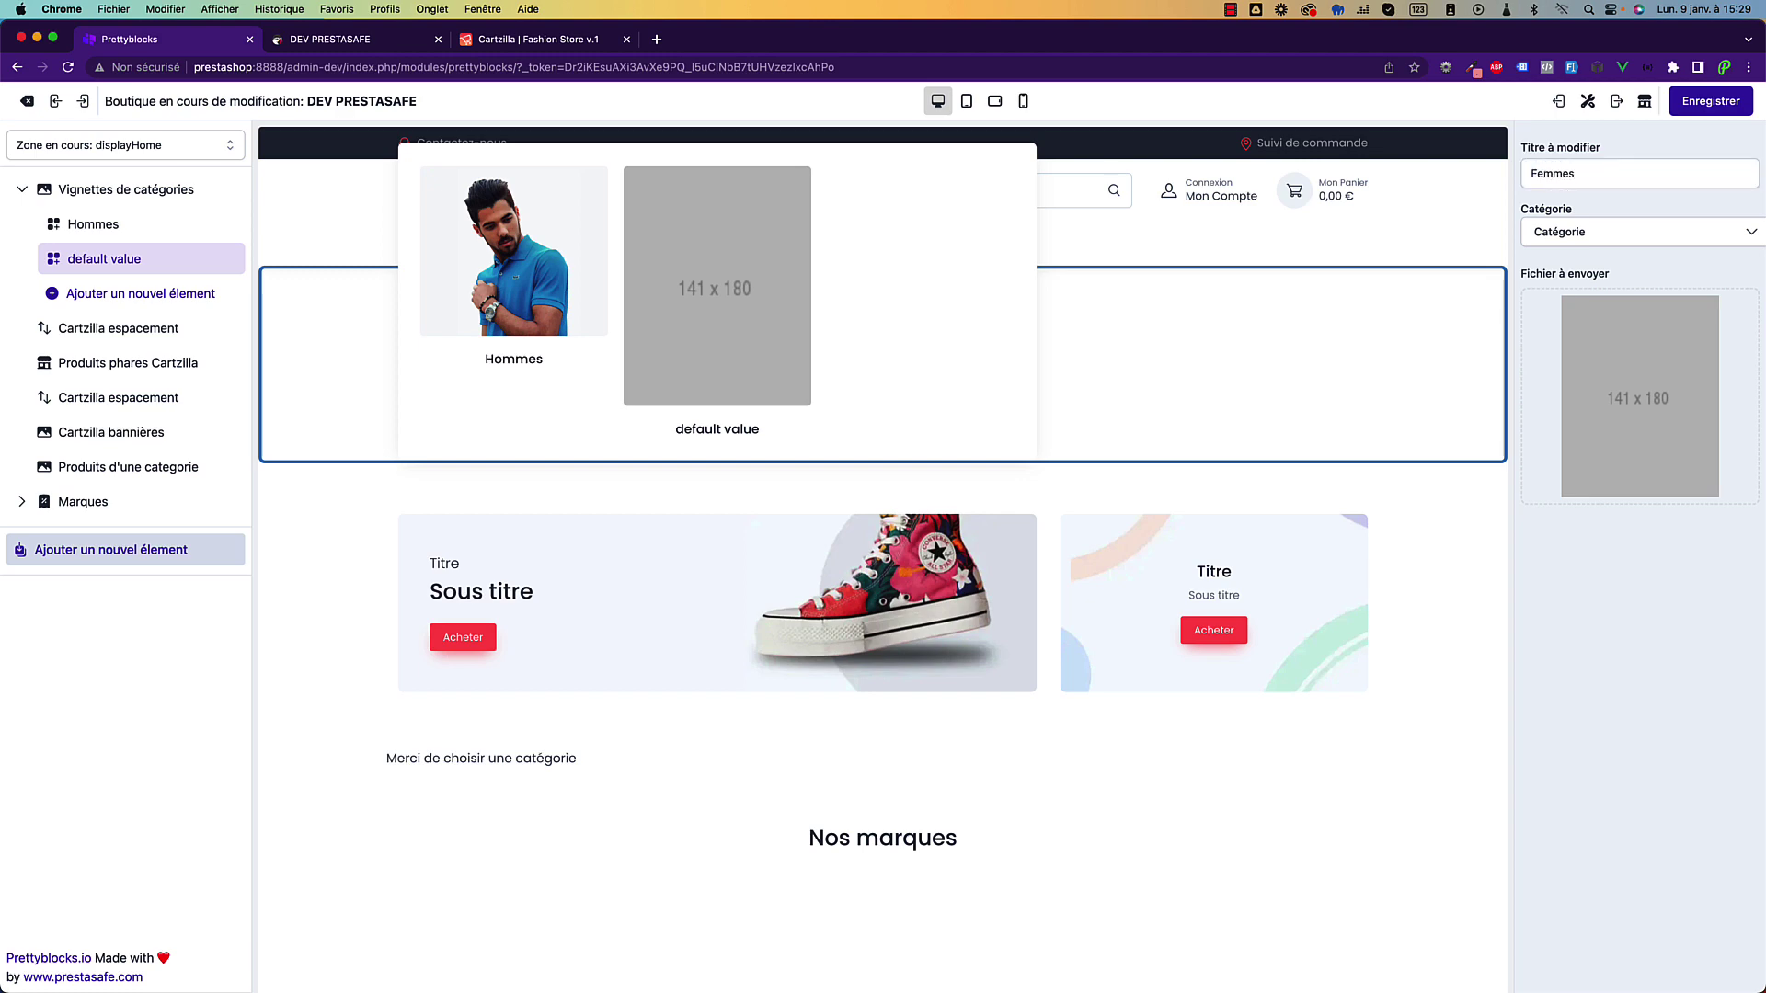
Link the Femmes thumbnail to category 5 - Femmes and set its image to cat-lg02.webp.
{"action": "left_click", "coordinate": [1618, 232]}
{"action": "type", "text": "fe"}
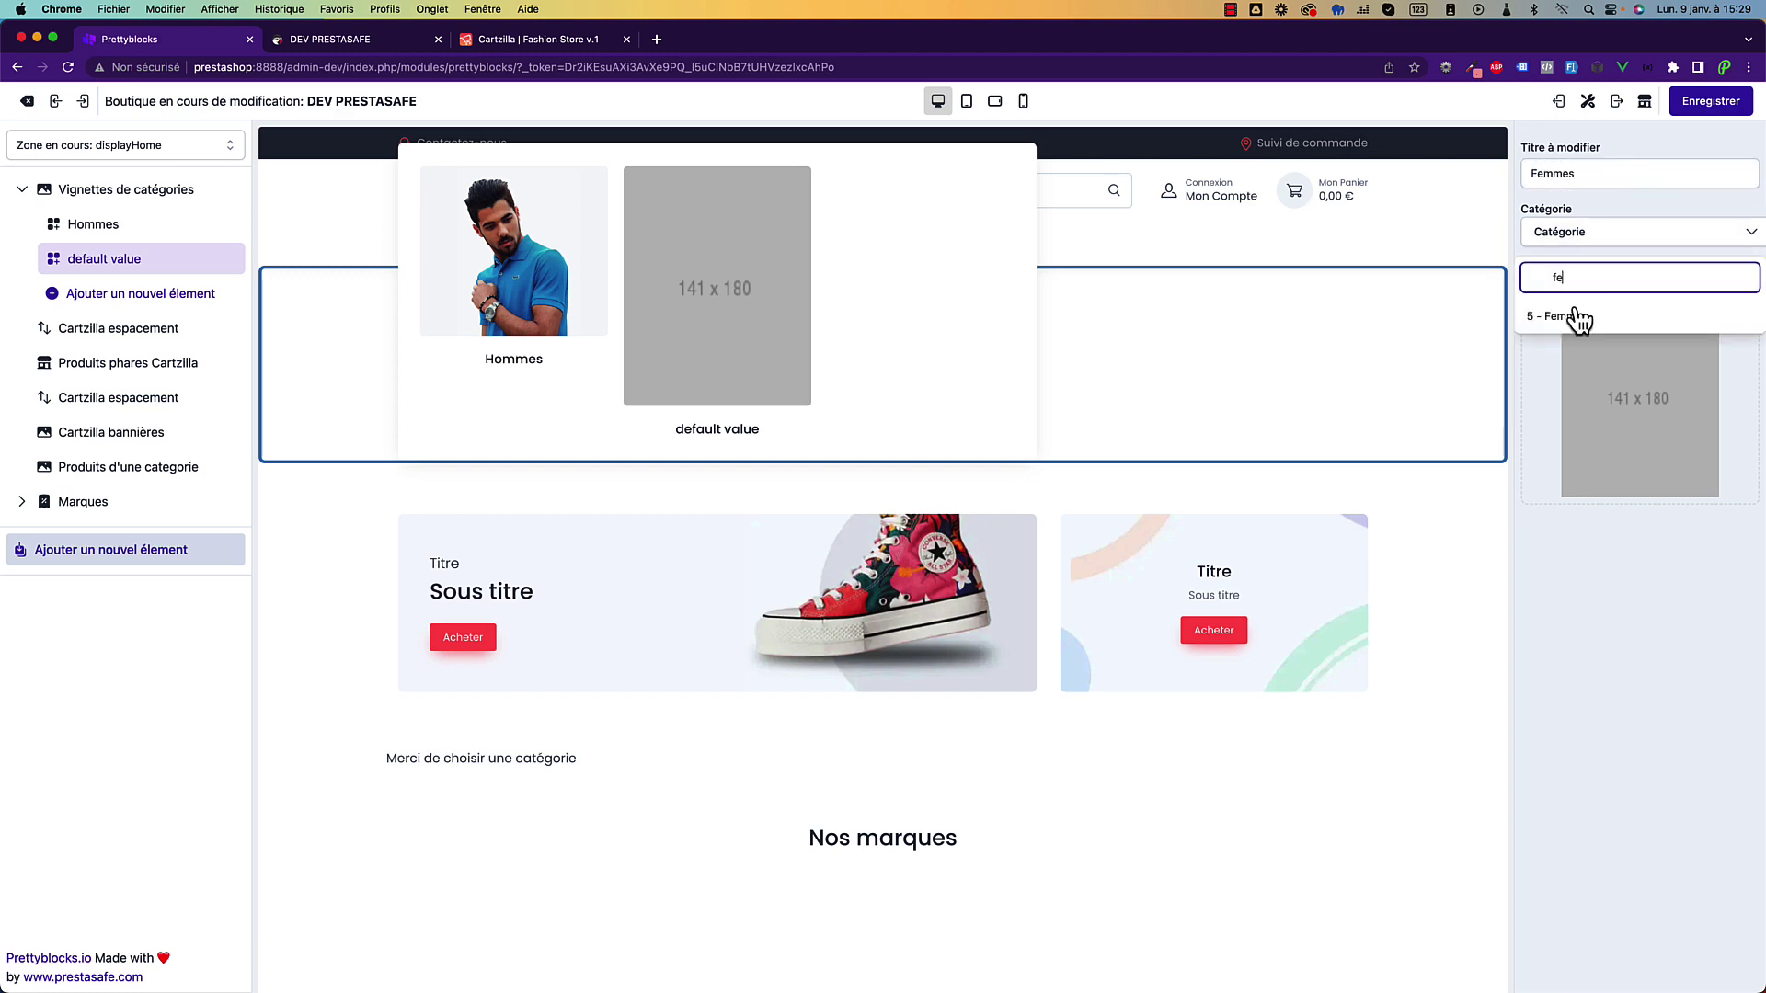
{"action": "left_click", "coordinate": [1579, 315]}
{"action": "left_click", "coordinate": [1580, 315]}
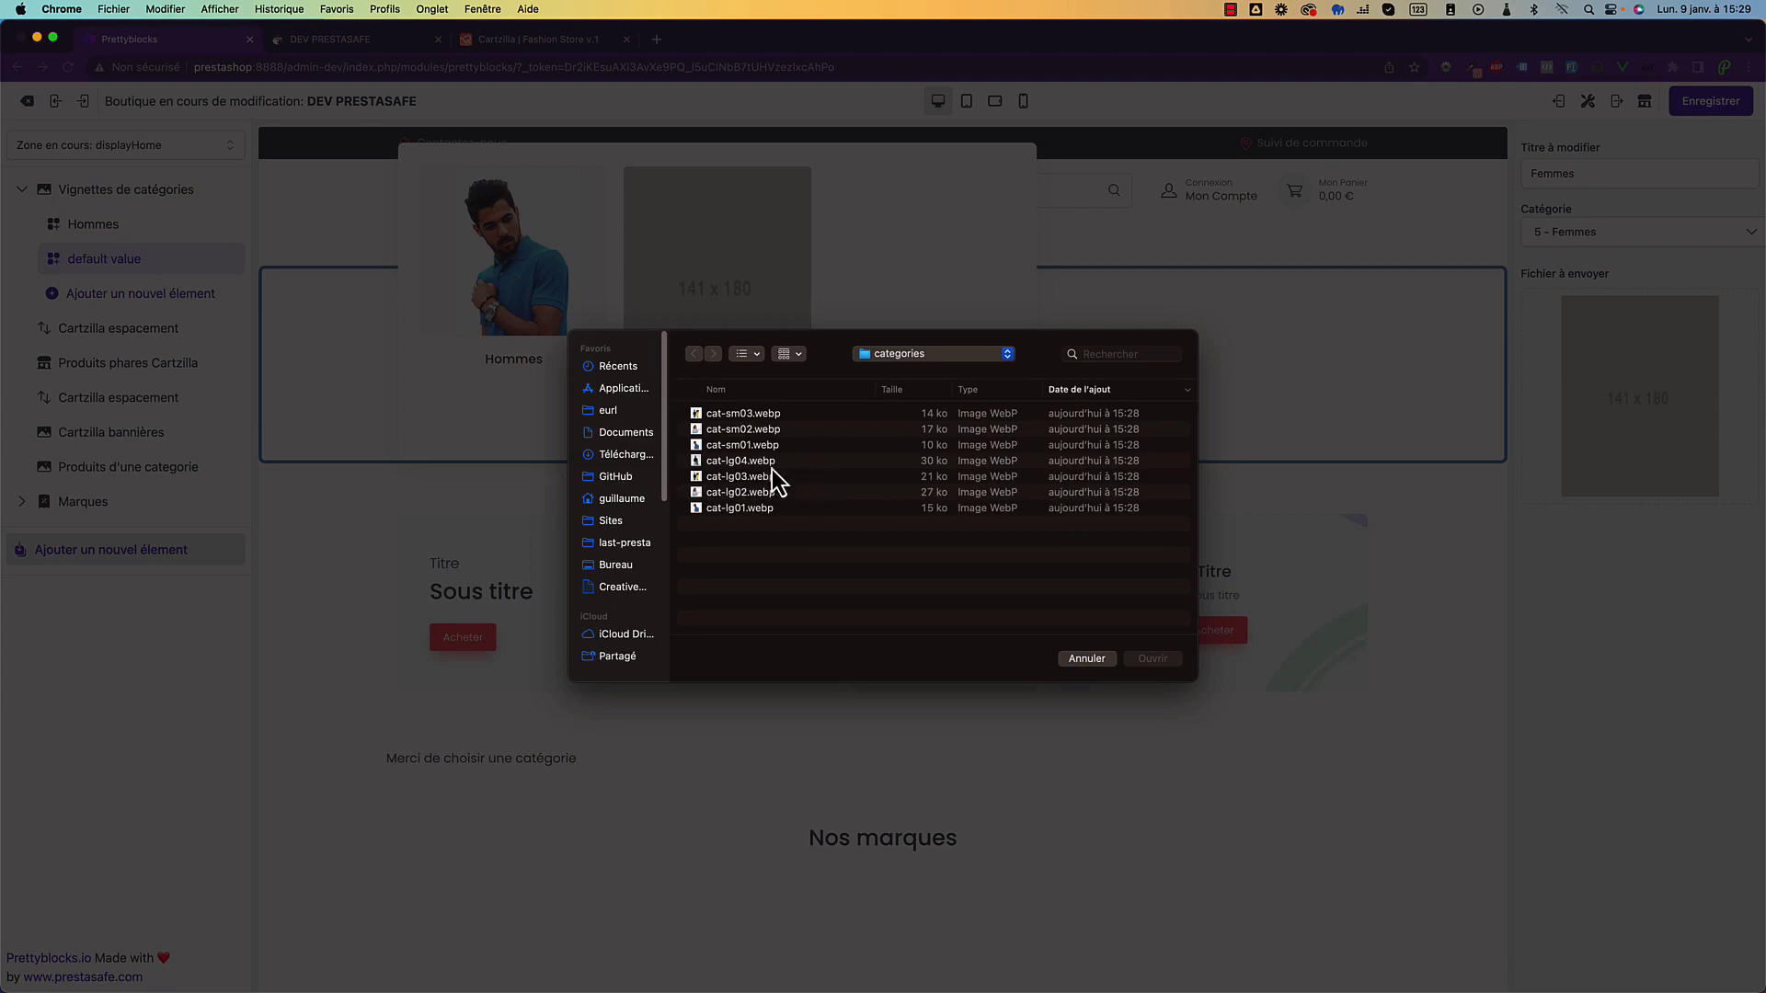
{"action": "double_click", "coordinate": [745, 493]}
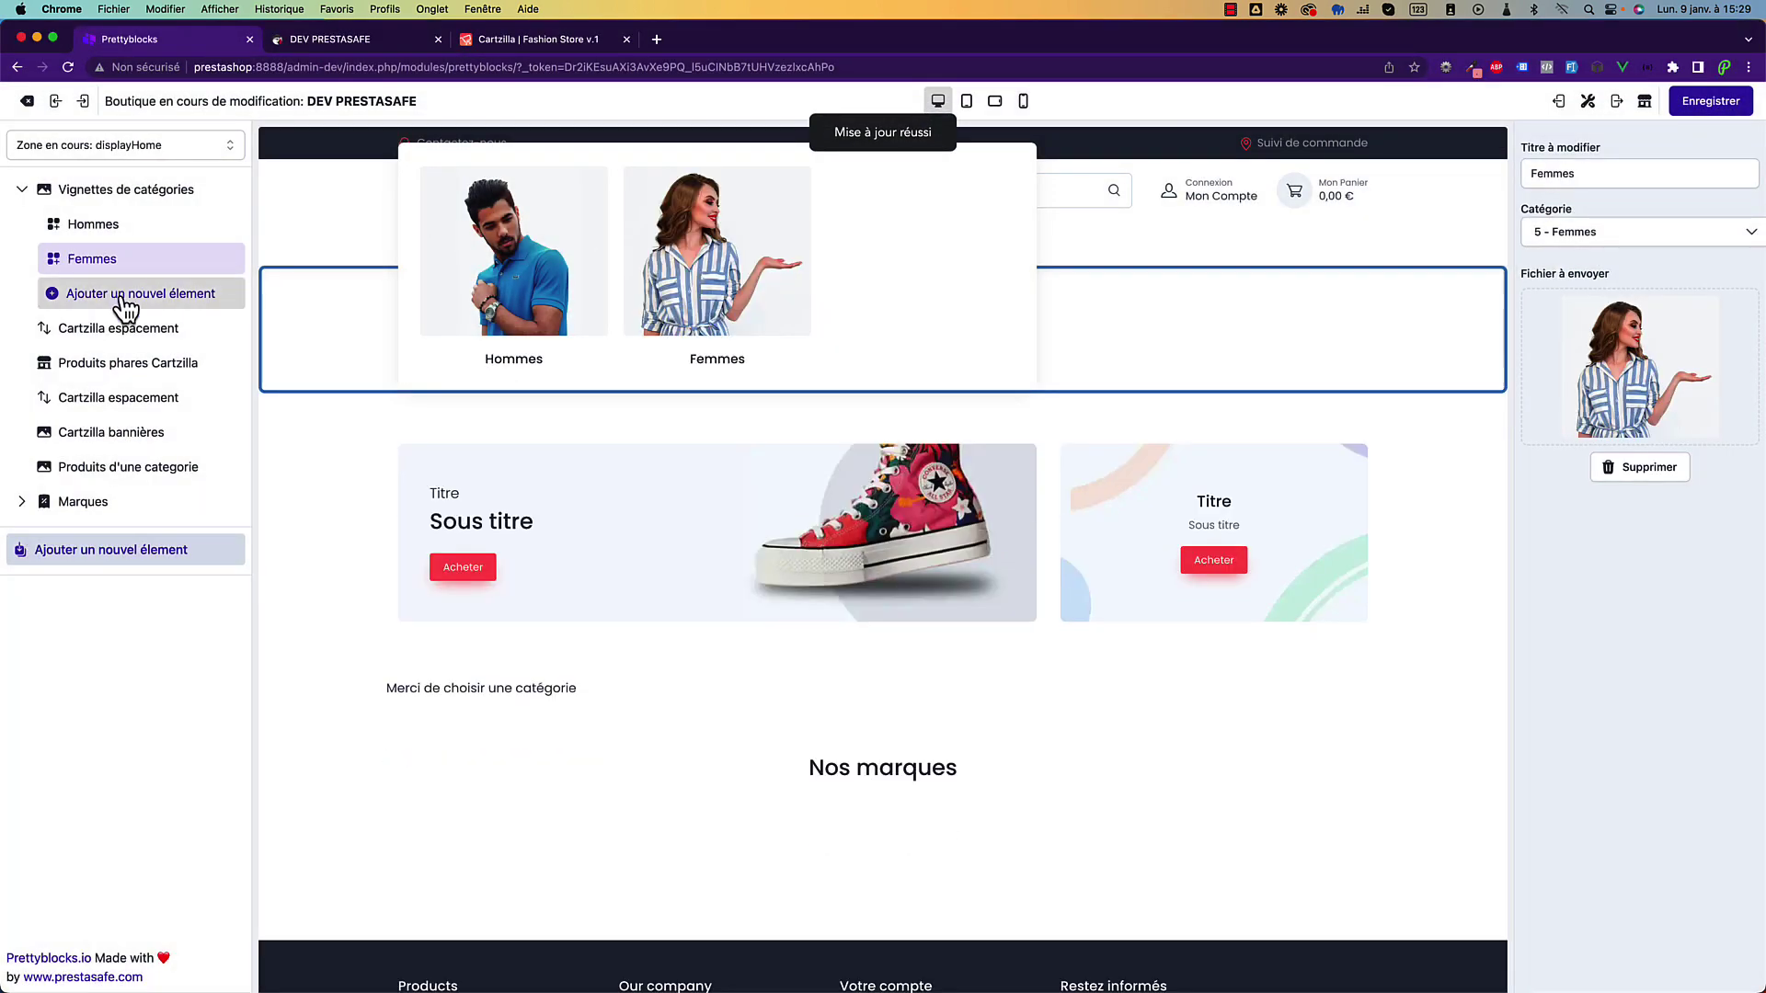
{"action": "double_click", "coordinate": [1600, 171]}
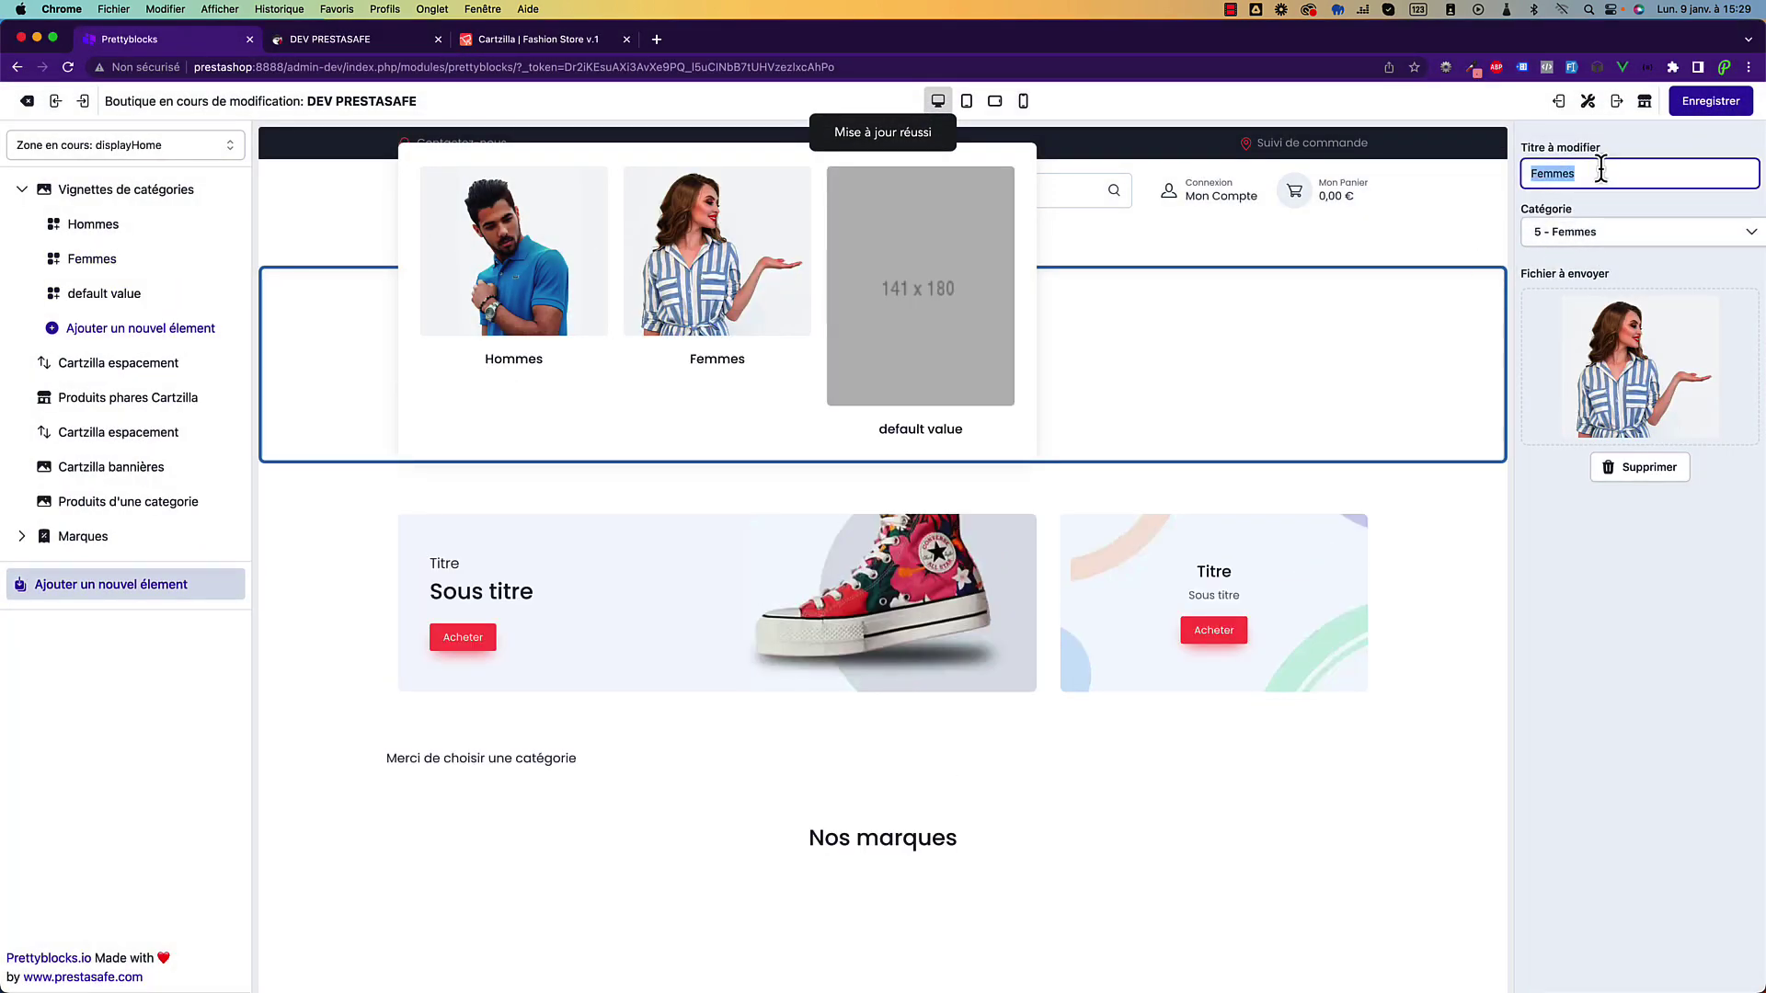
{"action": "type", "text": "Enfants"}
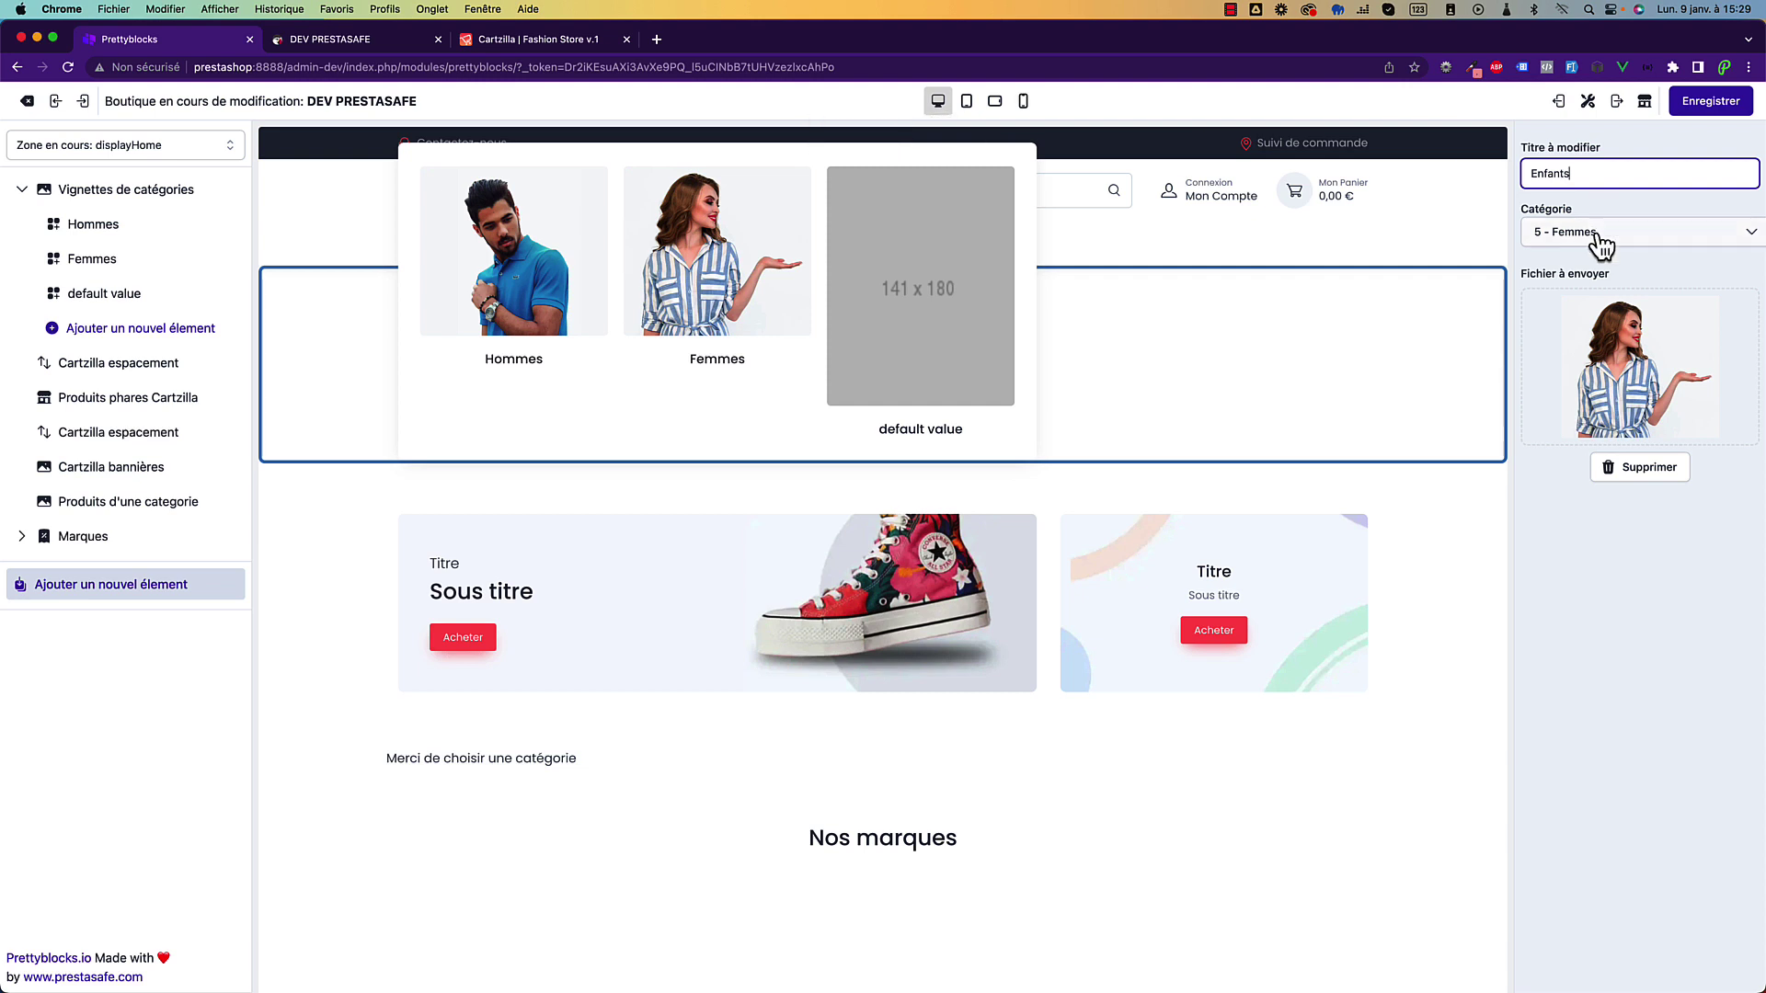
{"action": "left_click", "coordinate": [1594, 241]}
{"action": "type", "text": "fe"}
{"action": "key", "text": "Return"}
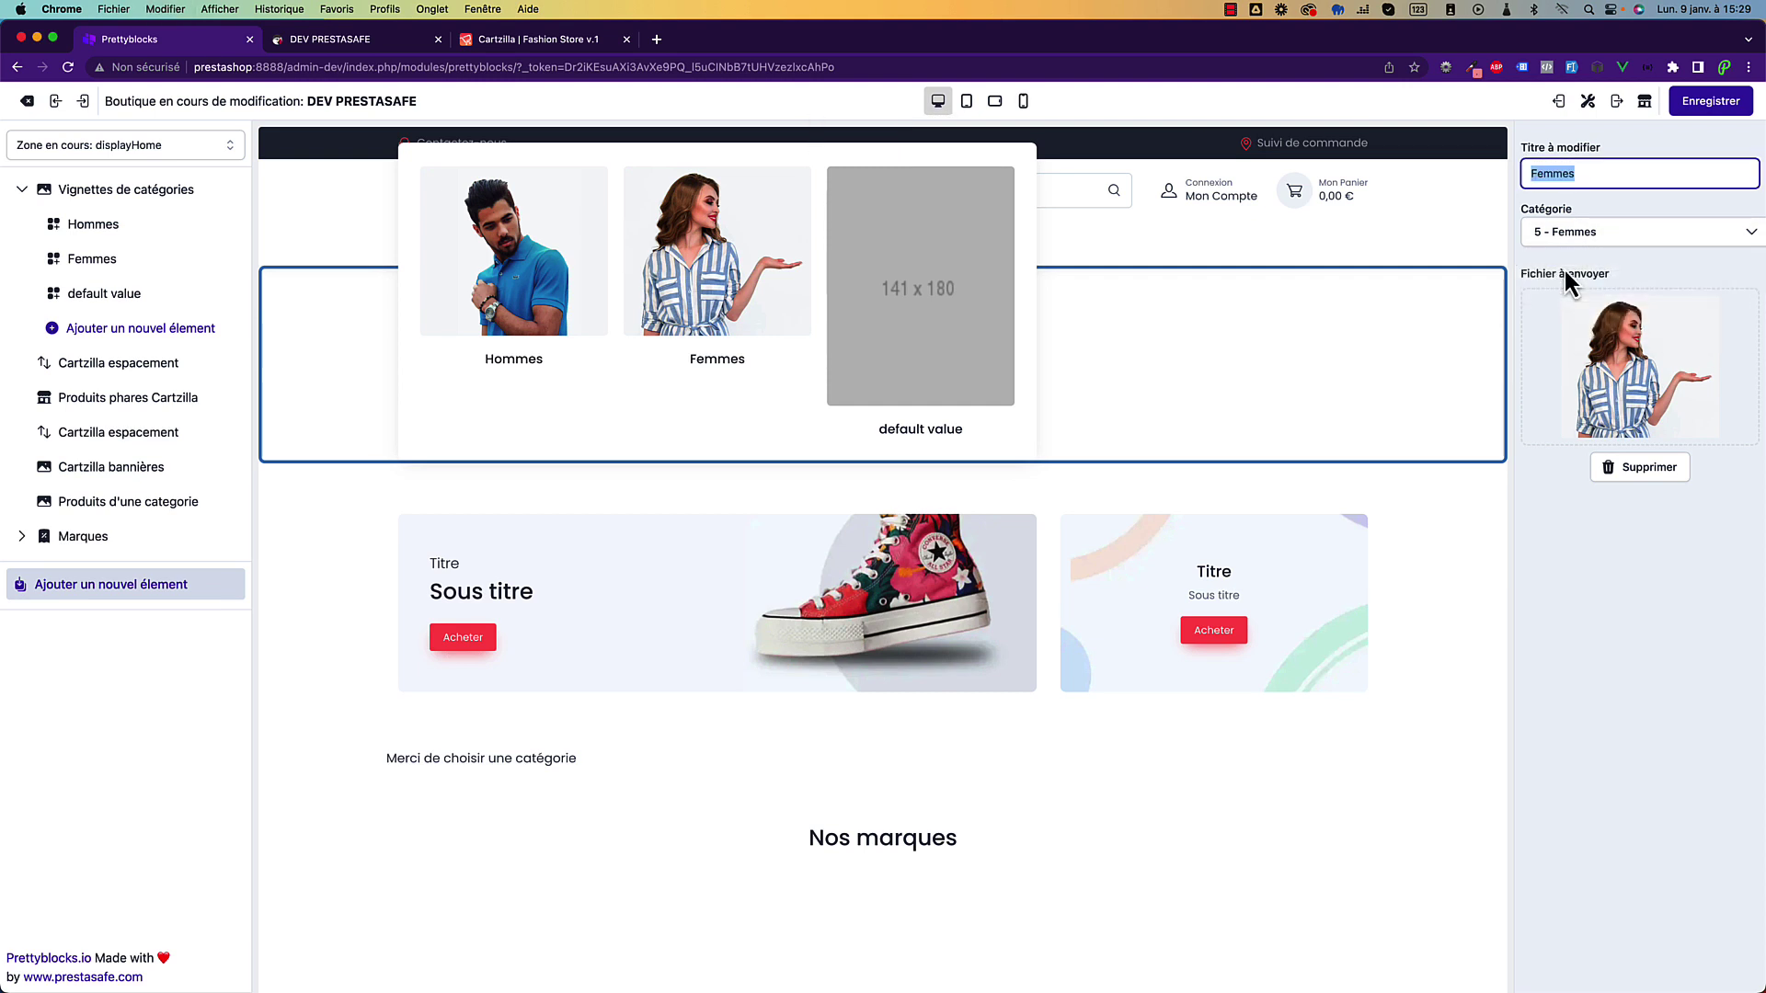
Title the third thumbnail of the Vignettes de catégories block Enfants and link it to category 6 - Accessoires.
{"action": "left_click", "coordinate": [104, 293]}
{"action": "left_click", "coordinate": [1627, 173]}
{"action": "key", "text": "super+a"}
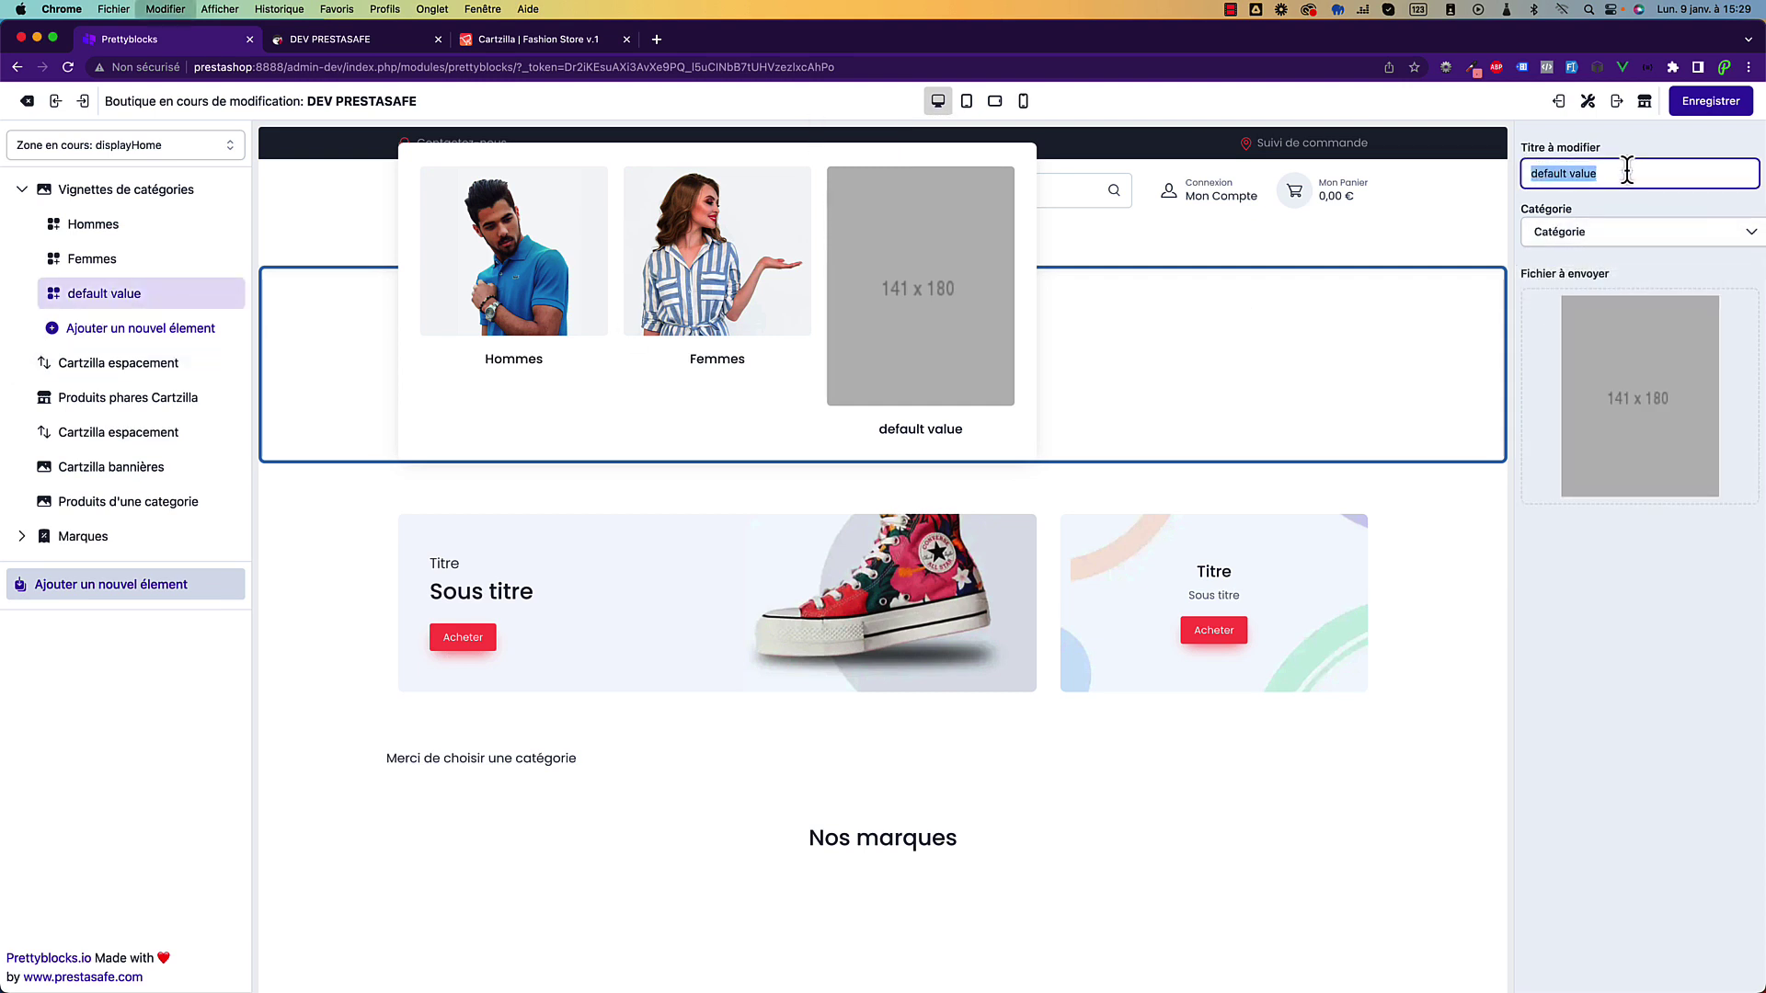
{"action": "type", "text": "Enfants"}
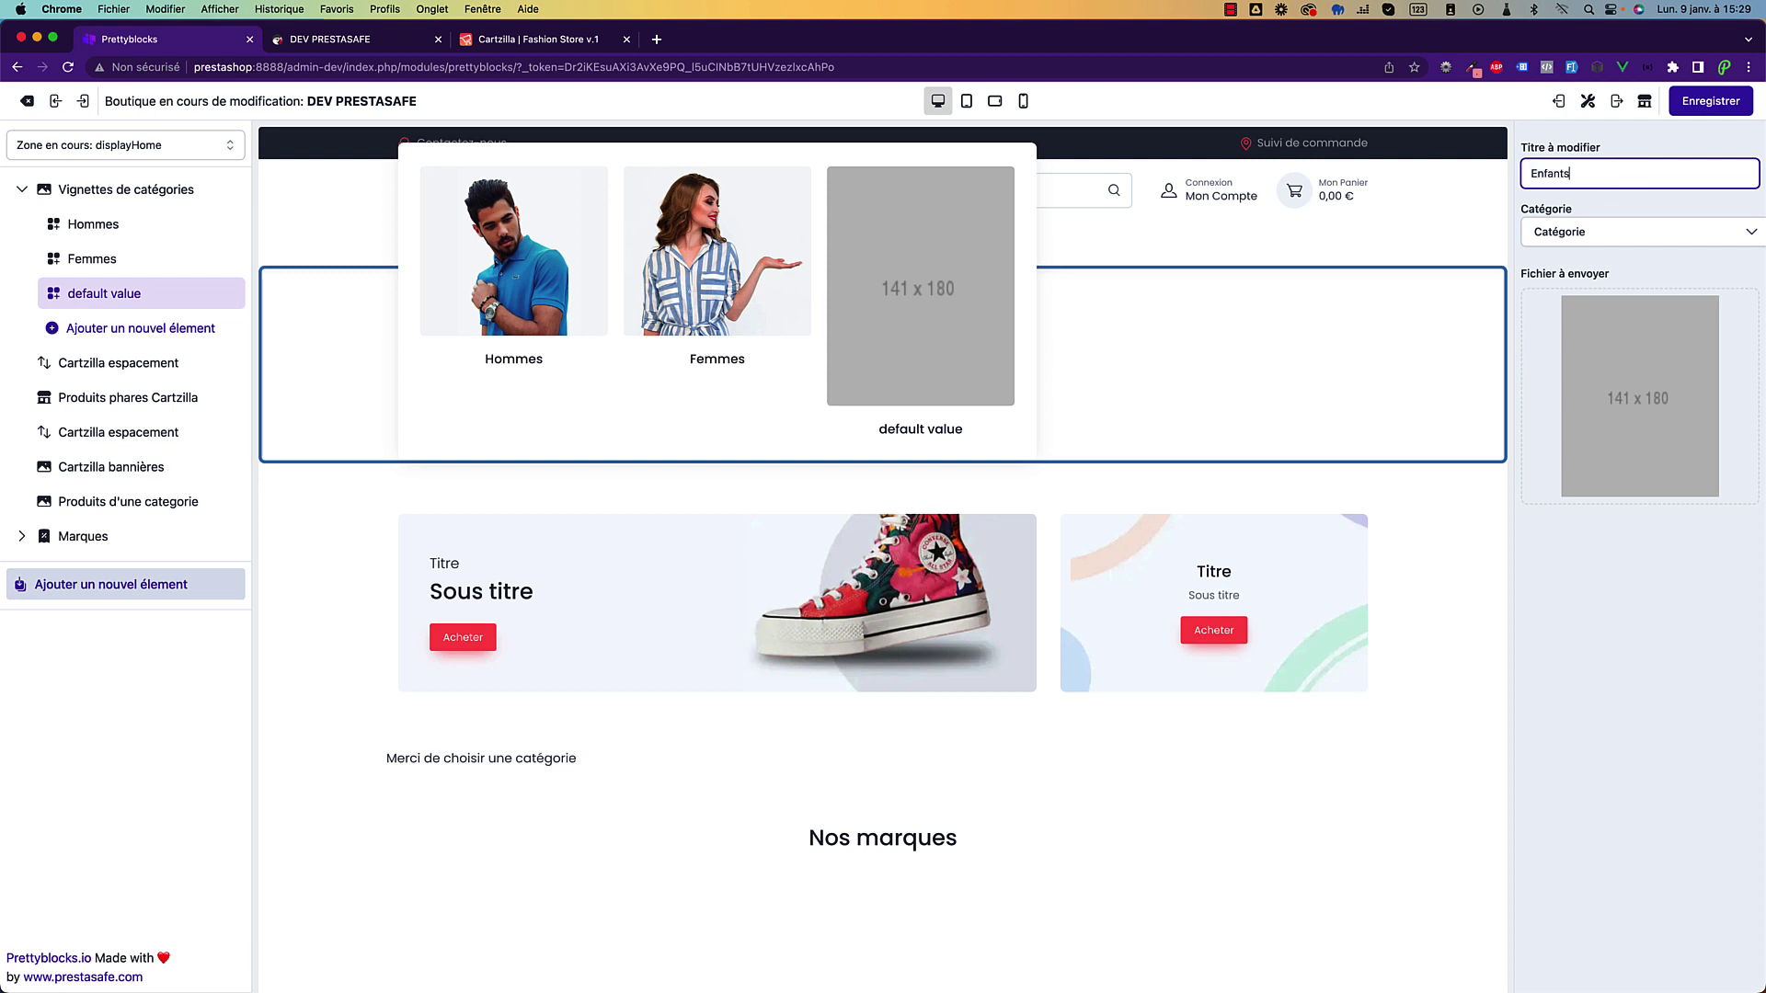
{"action": "left_click", "coordinate": [1623, 241]}
{"action": "type", "text": "e"}
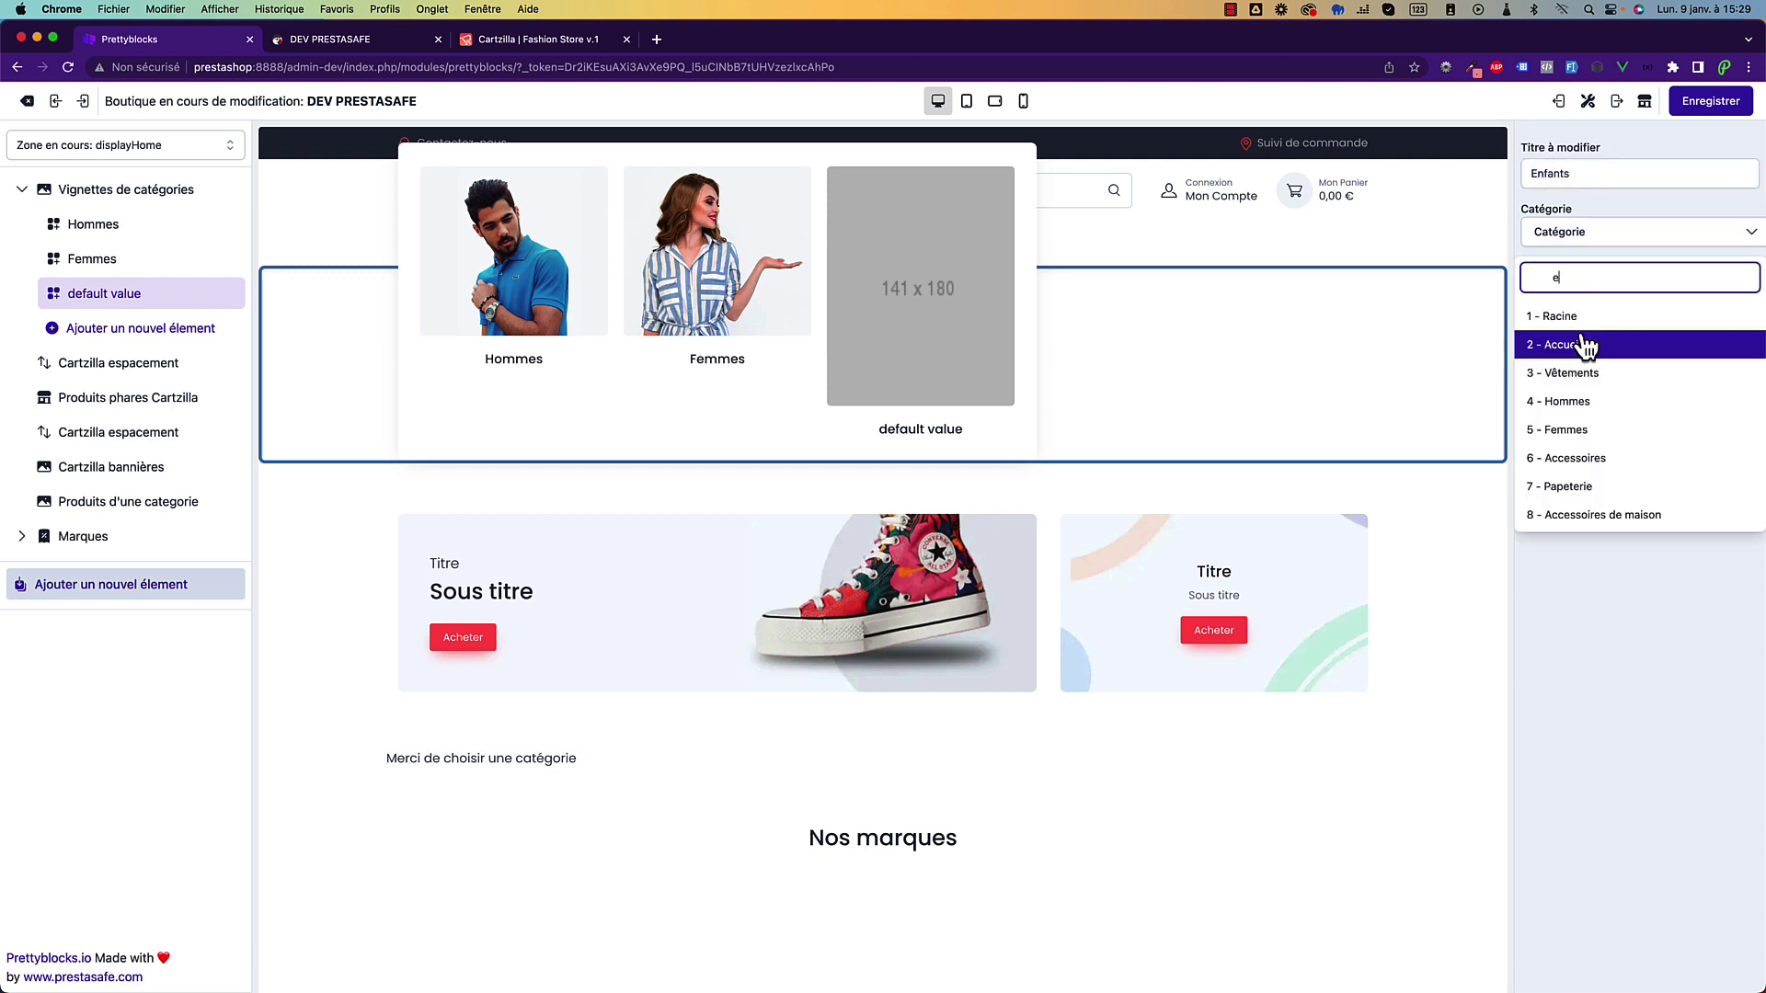
{"action": "type", "text": "nf"}
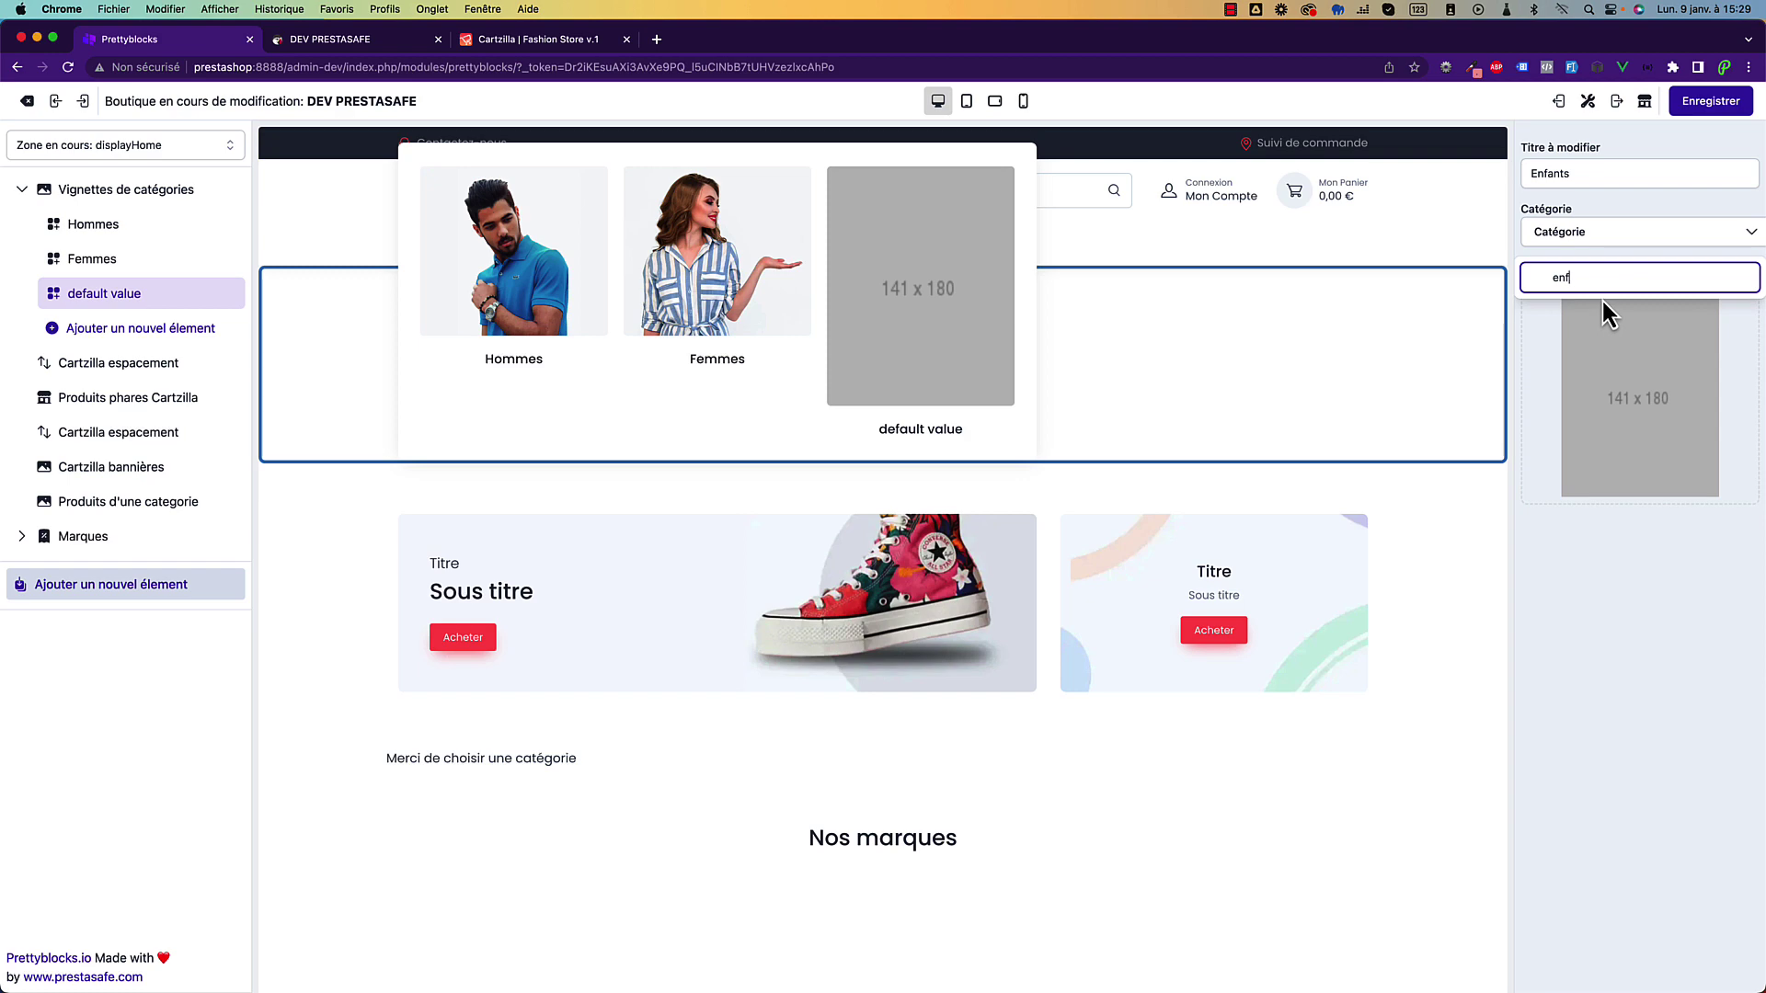
{"action": "key", "text": "BackSpace"}
{"action": "key", "text": "BackSpace"}
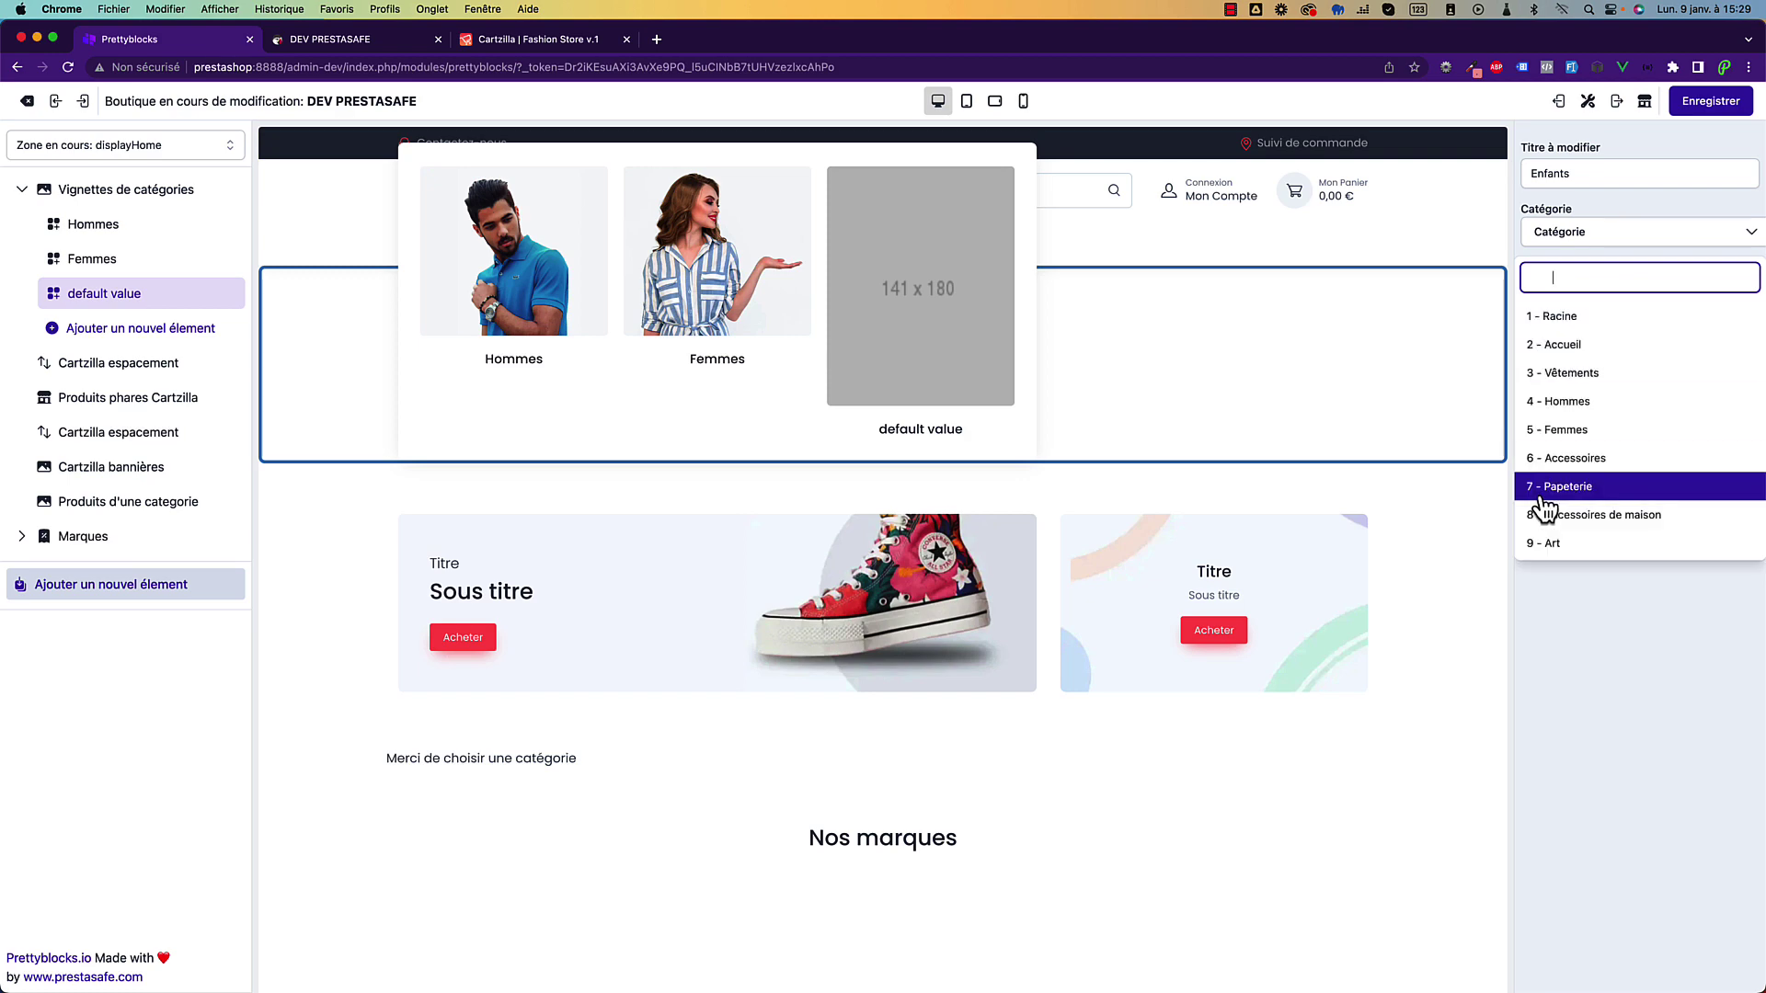
{"action": "left_click", "coordinate": [1584, 458]}
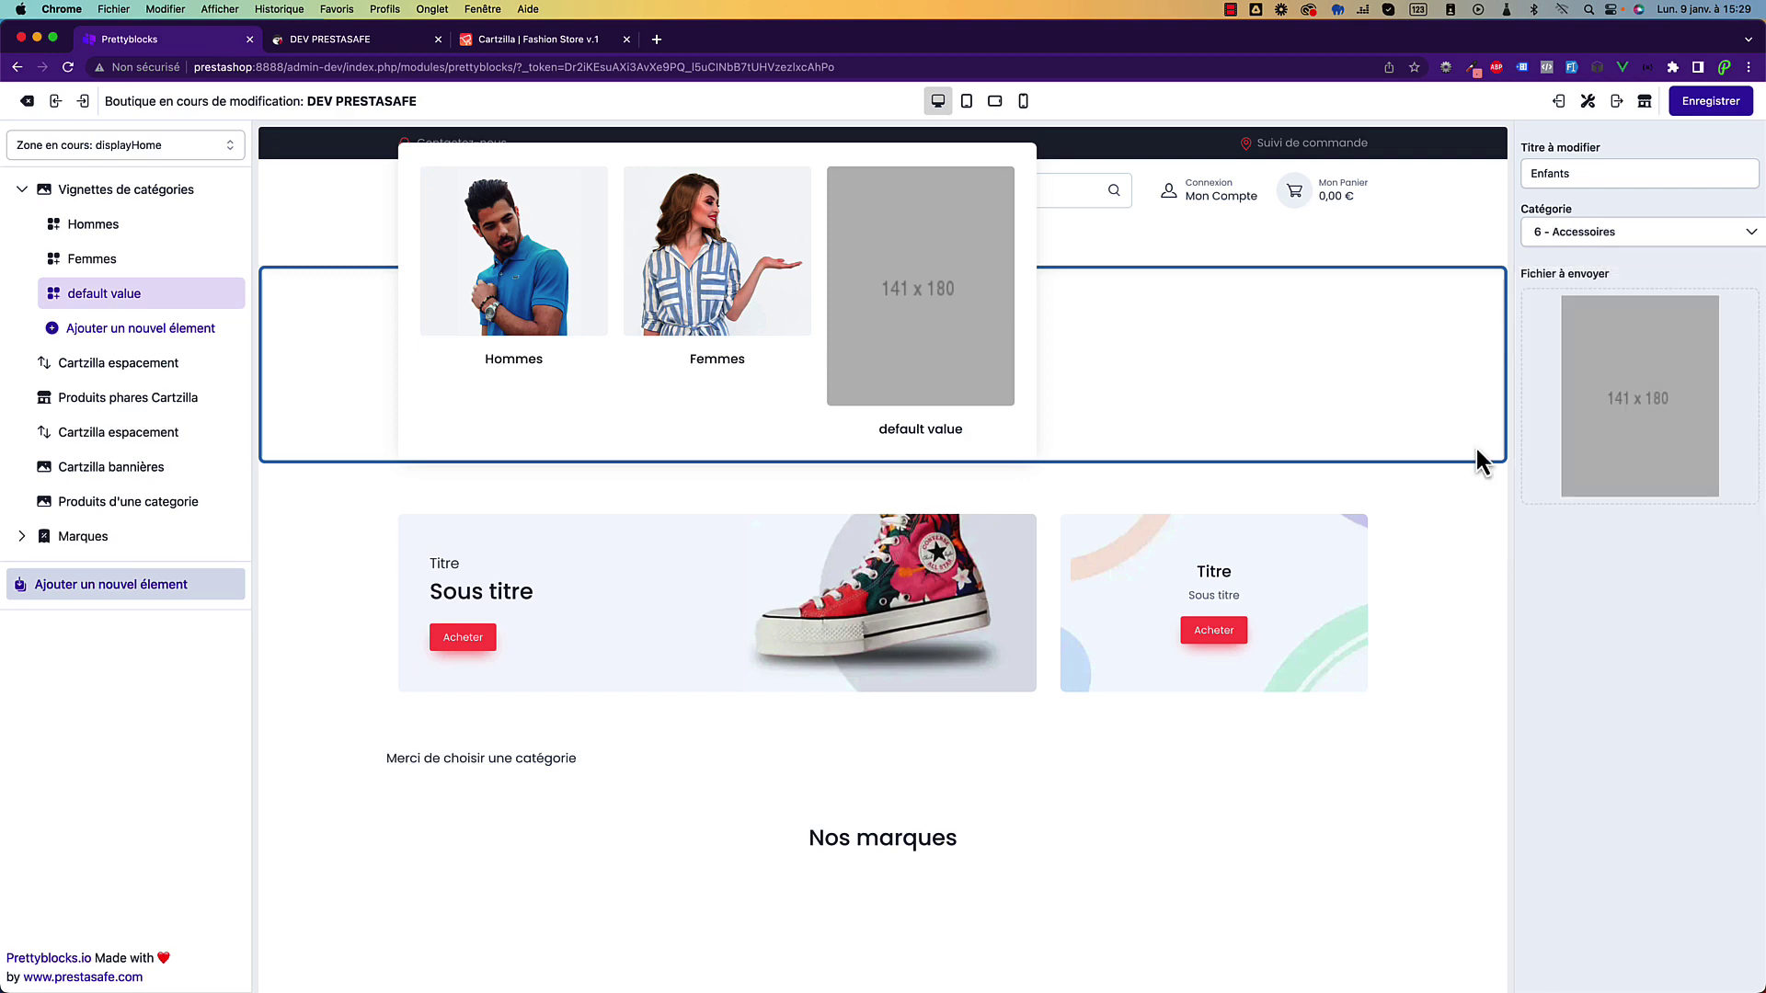
Set the Enfants thumbnail's image to cat-lg03.webp from the categories folder.
{"action": "left_click", "coordinate": [1716, 383]}
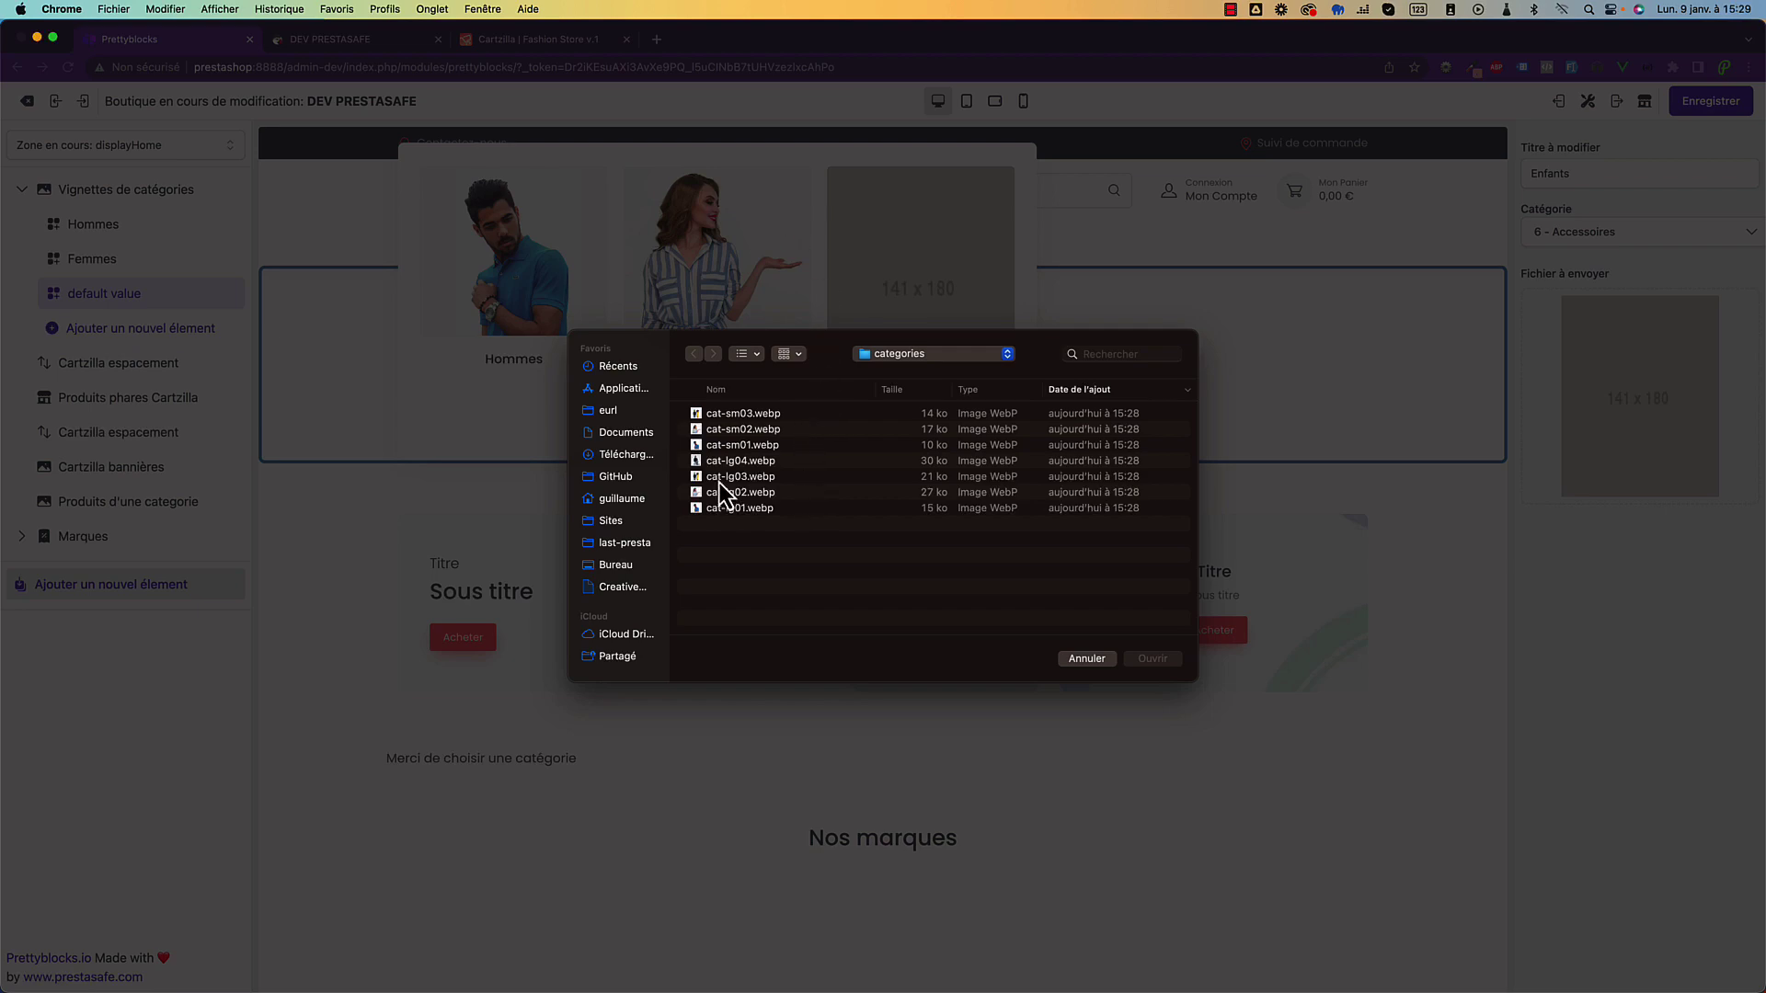
{"action": "left_click", "coordinate": [719, 480]}
{"action": "key", "text": "space"}
{"action": "key", "text": "space"}
{"action": "double_click", "coordinate": [719, 480]}
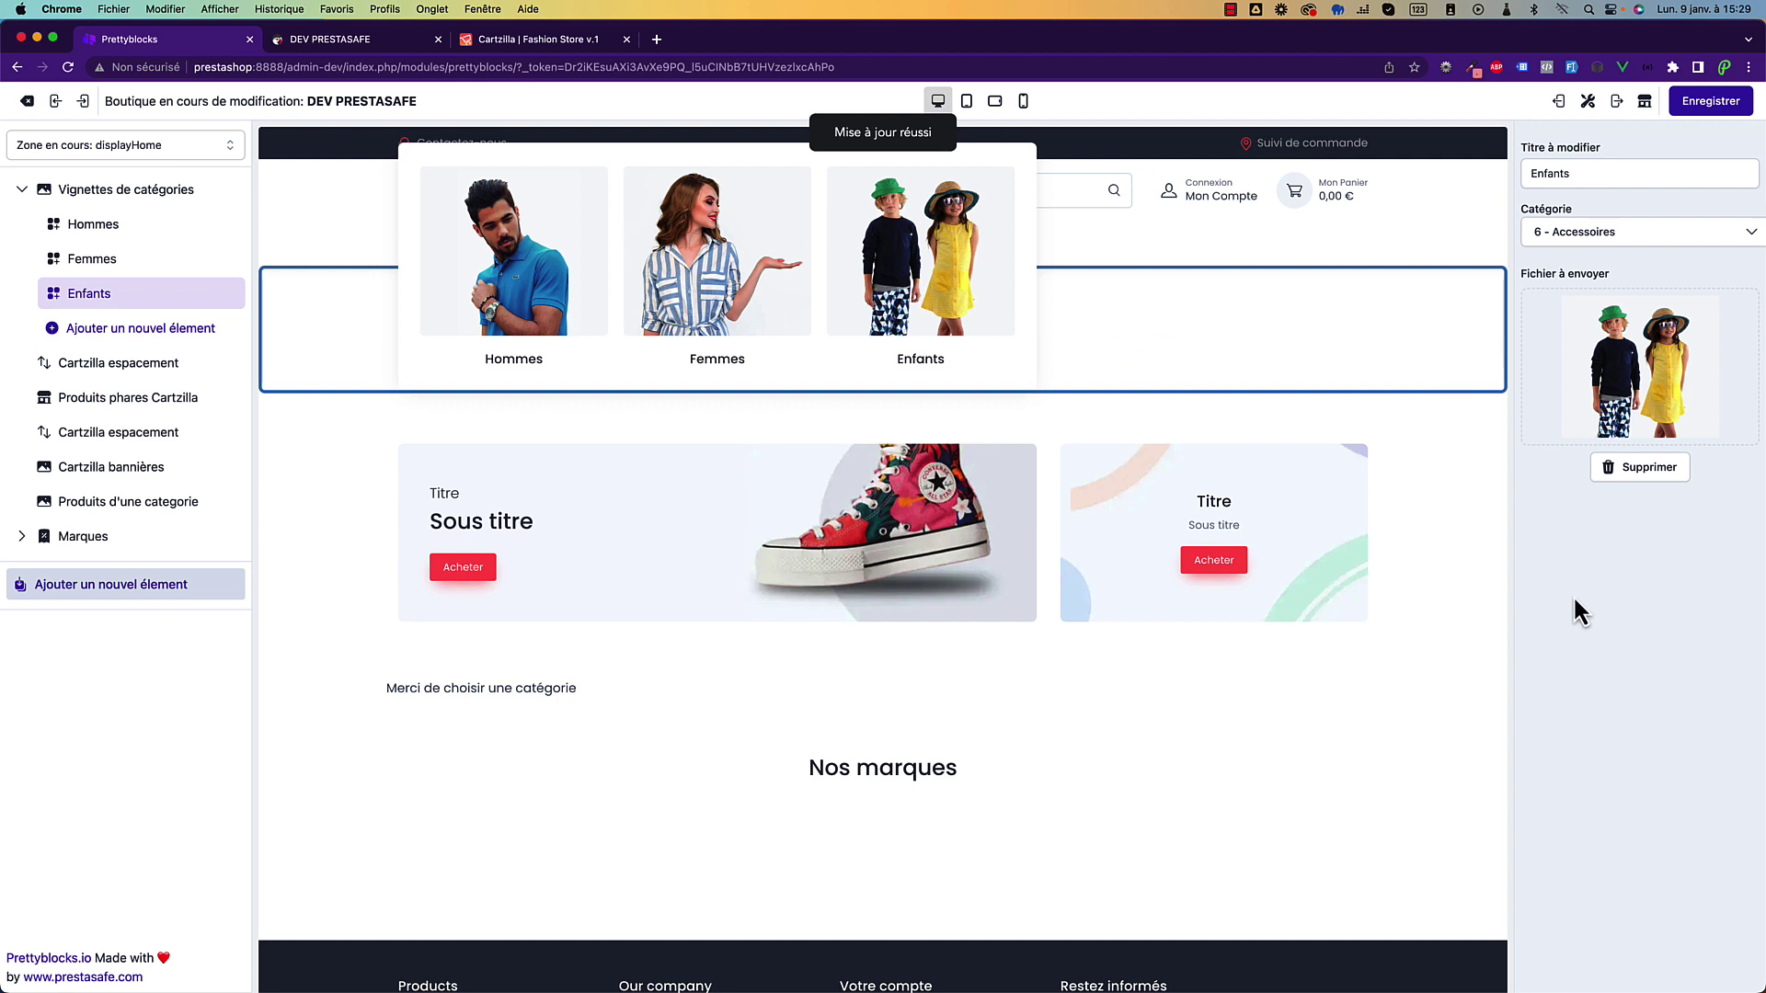
Disable Déplacer le block vers le haut for the Vignettes de catégories block and save.
{"action": "left_click", "coordinate": [119, 194]}
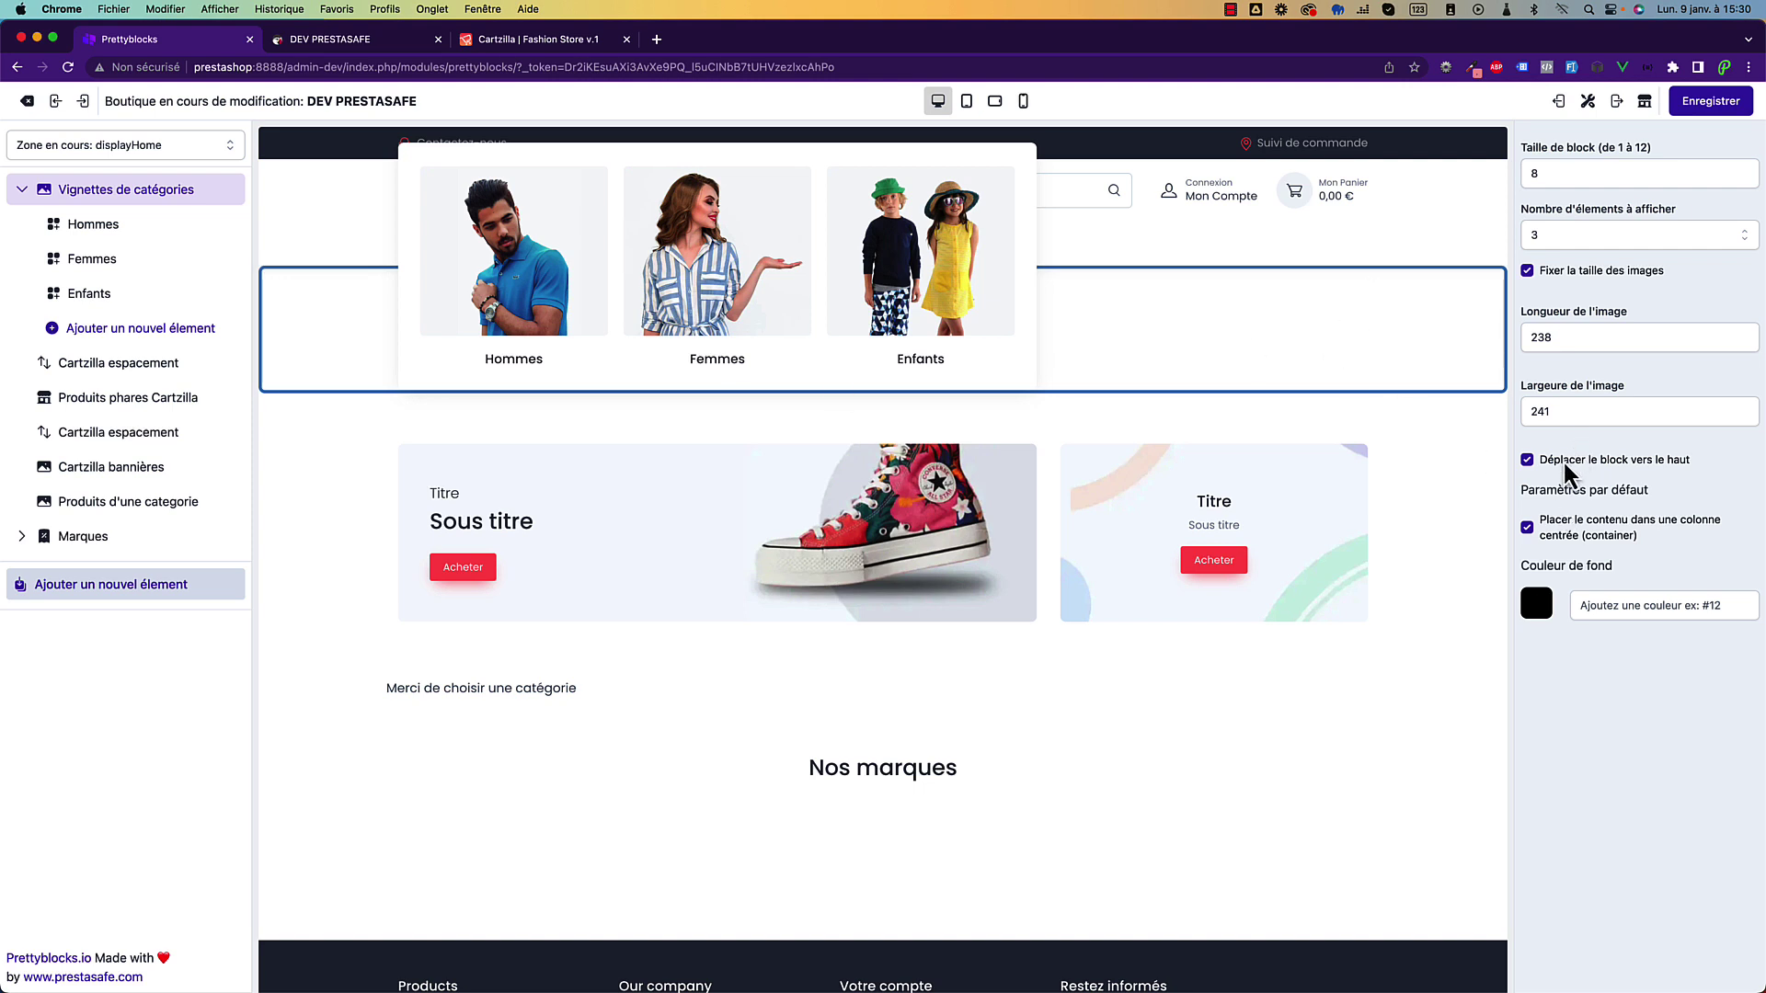
{"action": "left_click", "coordinate": [1528, 463]}
{"action": "left_click", "coordinate": [1706, 103]}
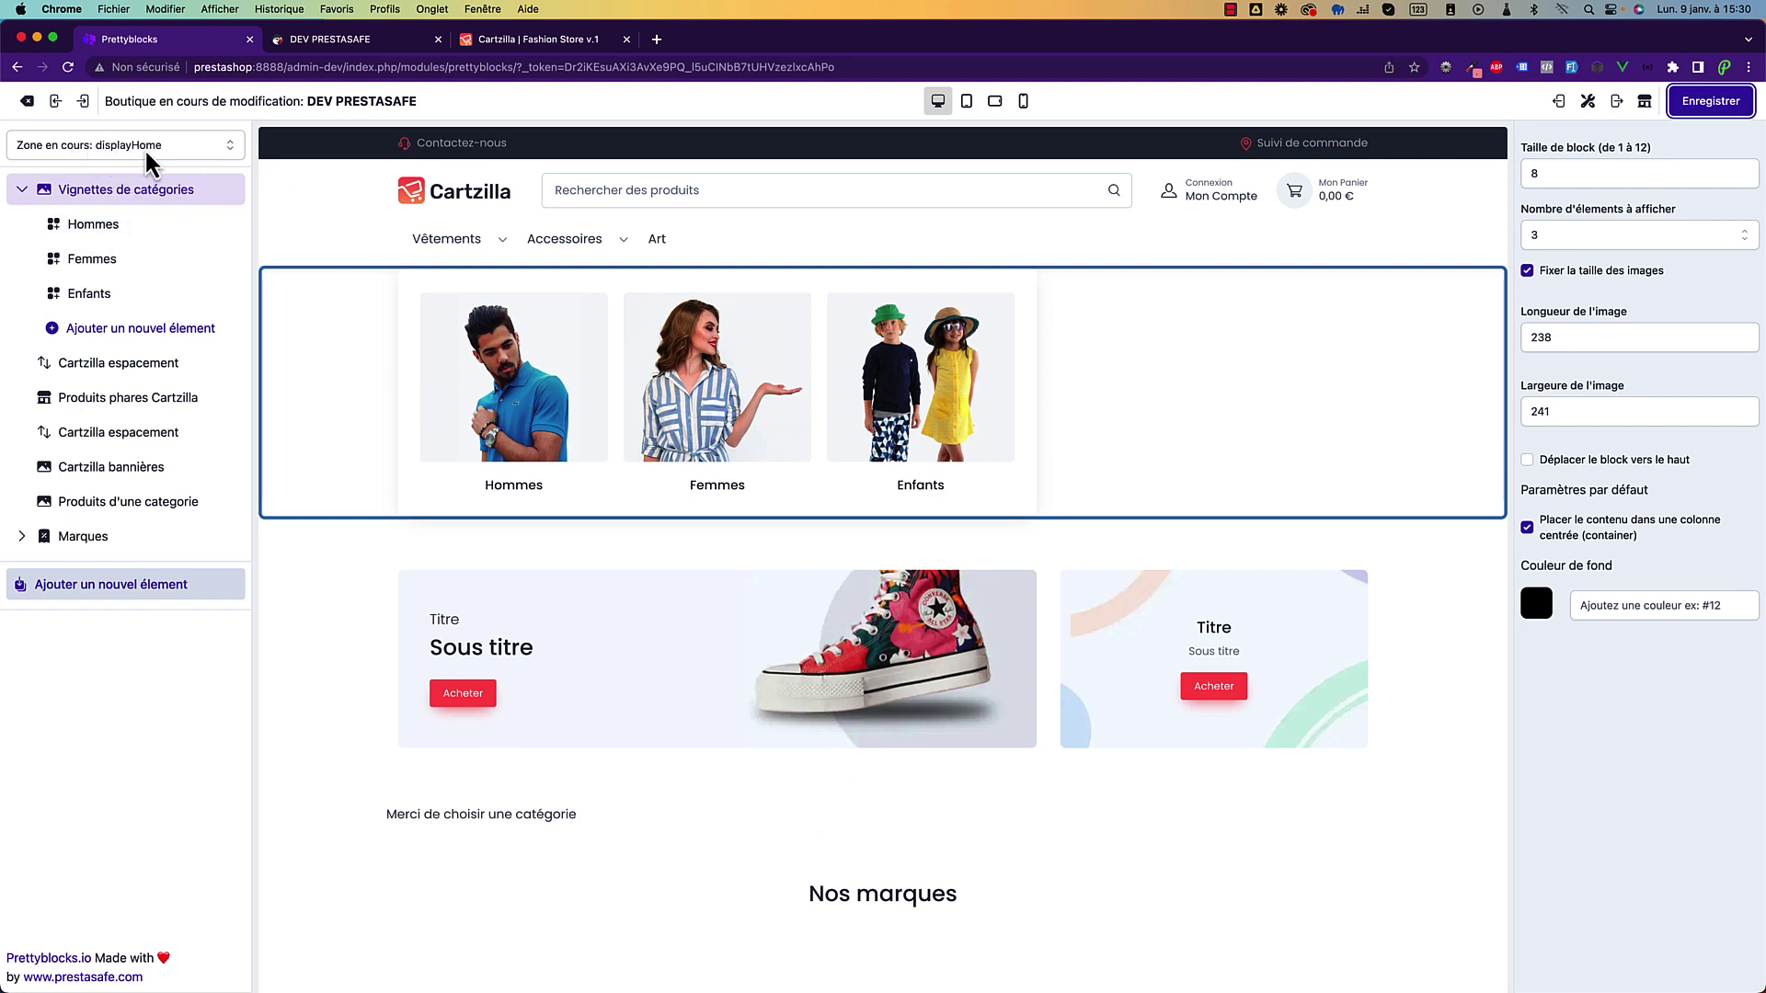
Switch to the displayFooterReassurance zone and add a second element to the Réassurance block.
{"action": "left_click", "coordinate": [145, 147]}
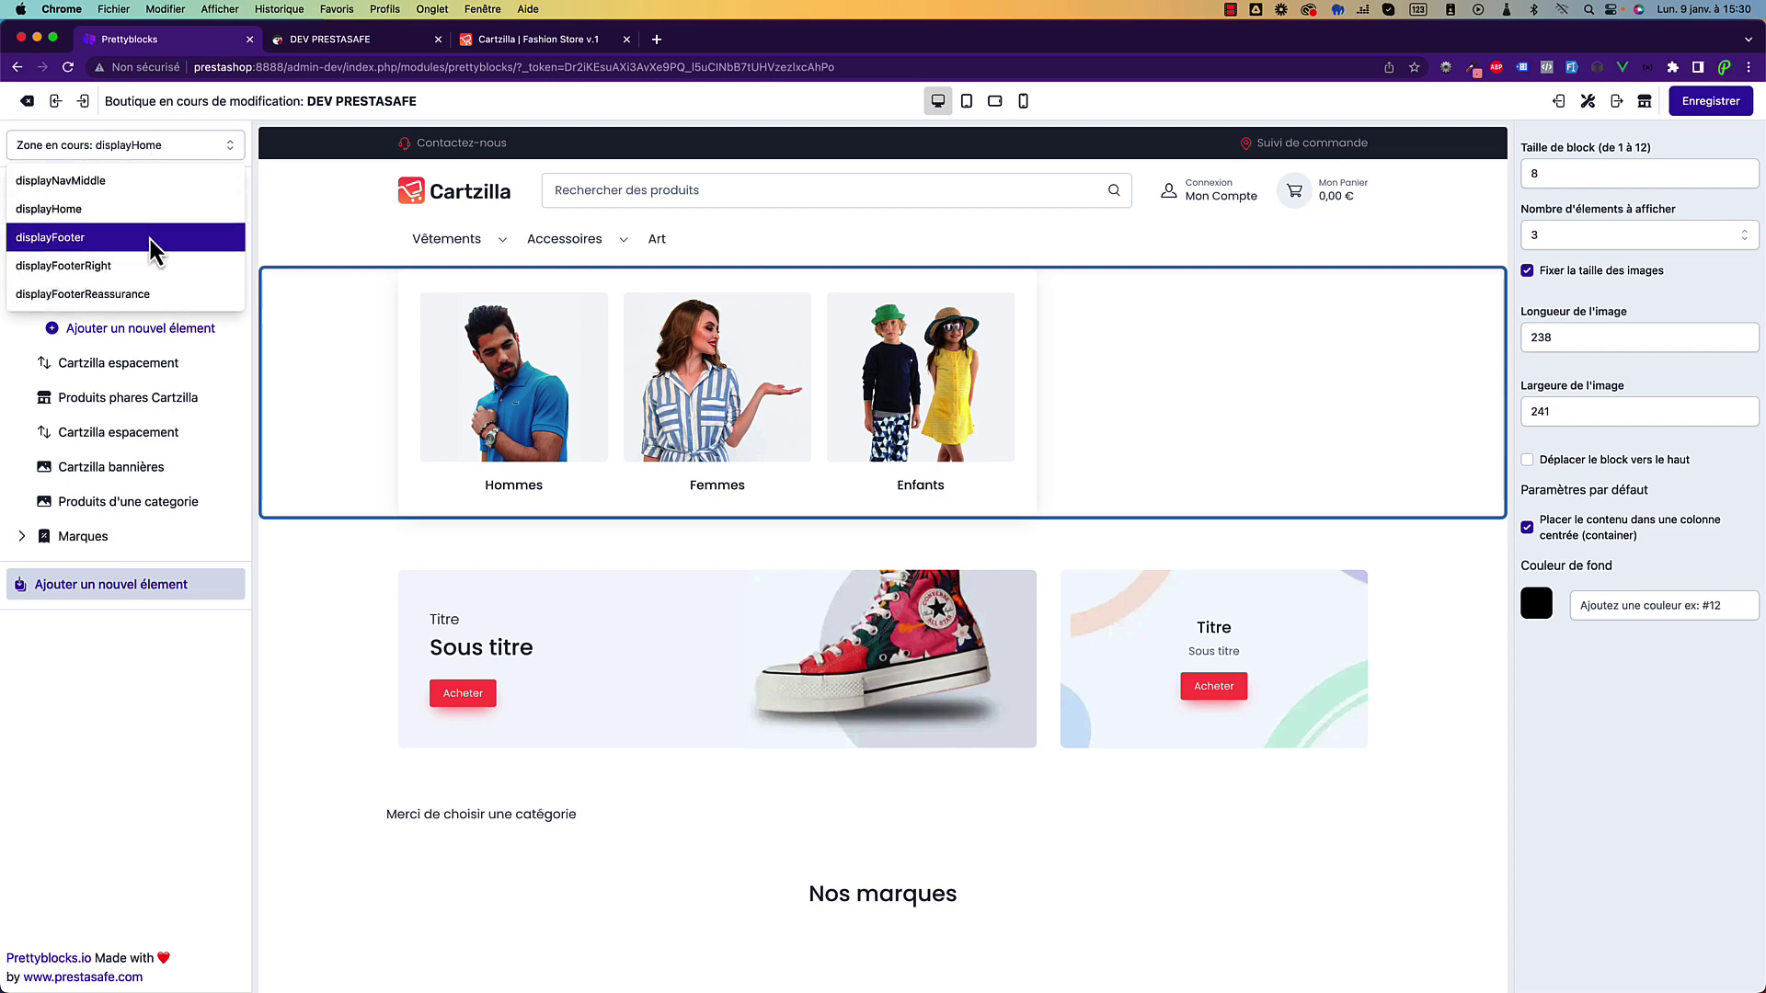
{"action": "scroll", "coordinate": [149, 244], "scroll_direction": "down", "scroll_amount": 1}
{"action": "scroll", "coordinate": [147, 239], "scroll_direction": "up", "scroll_amount": 1}
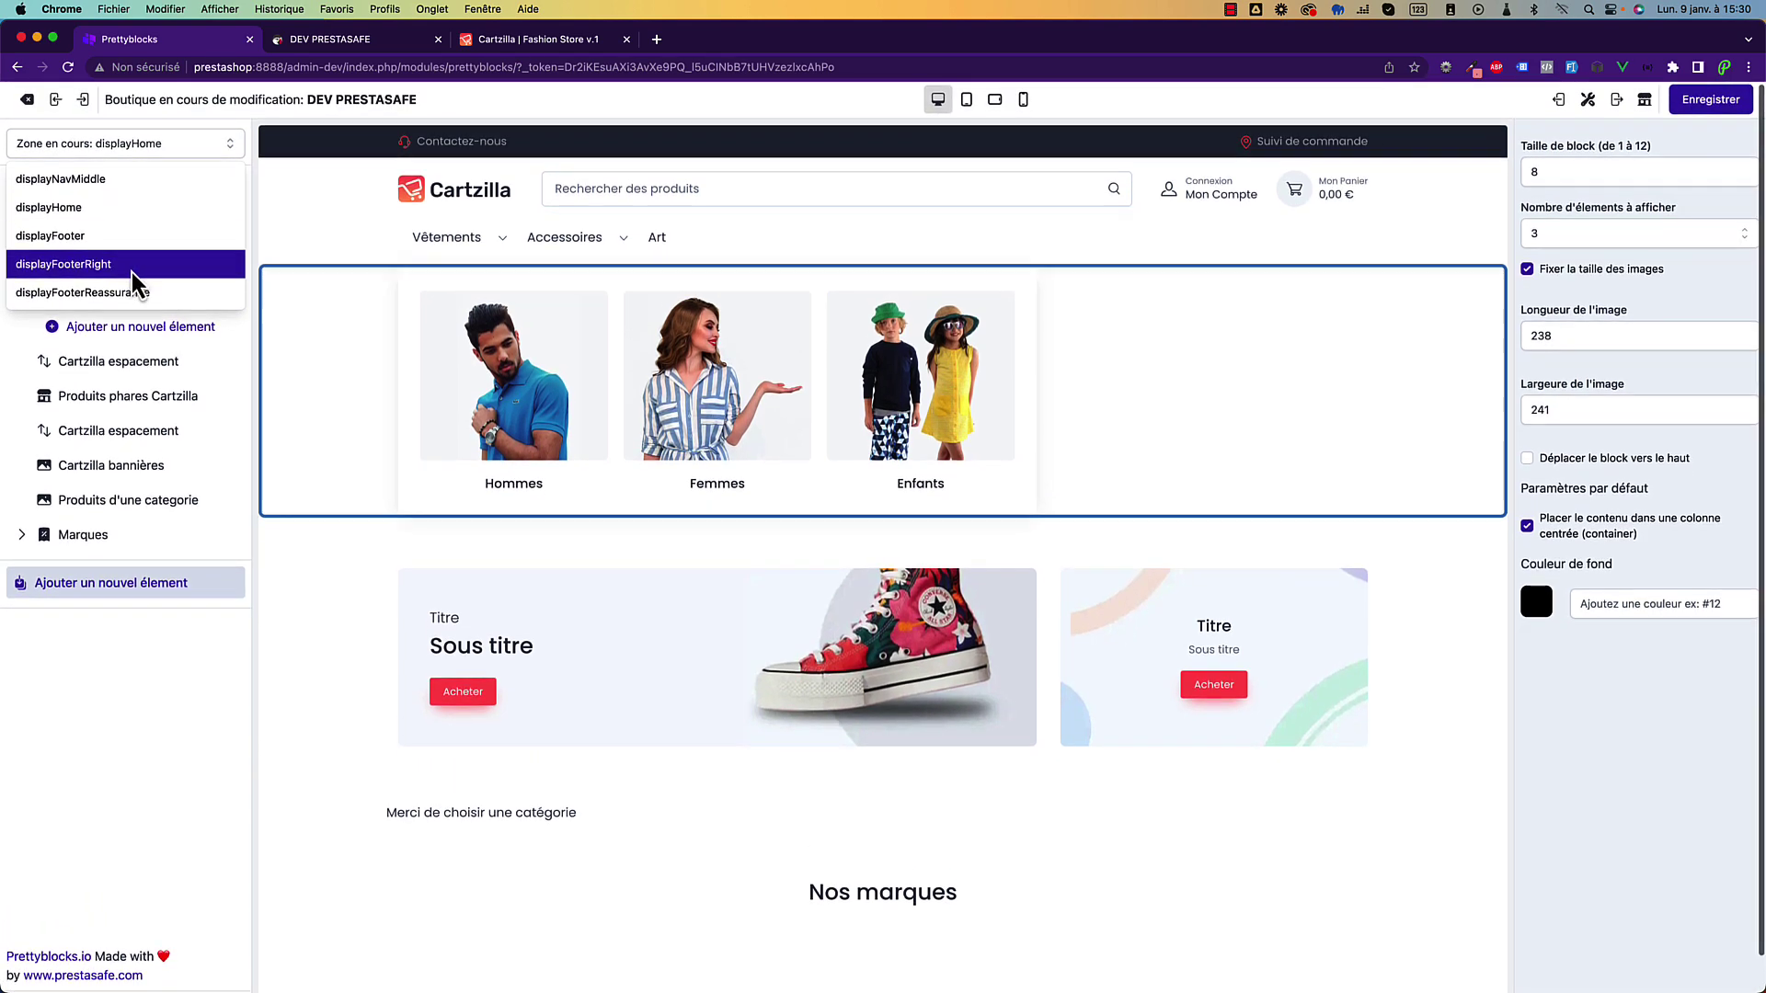
{"action": "left_click", "coordinate": [124, 289]}
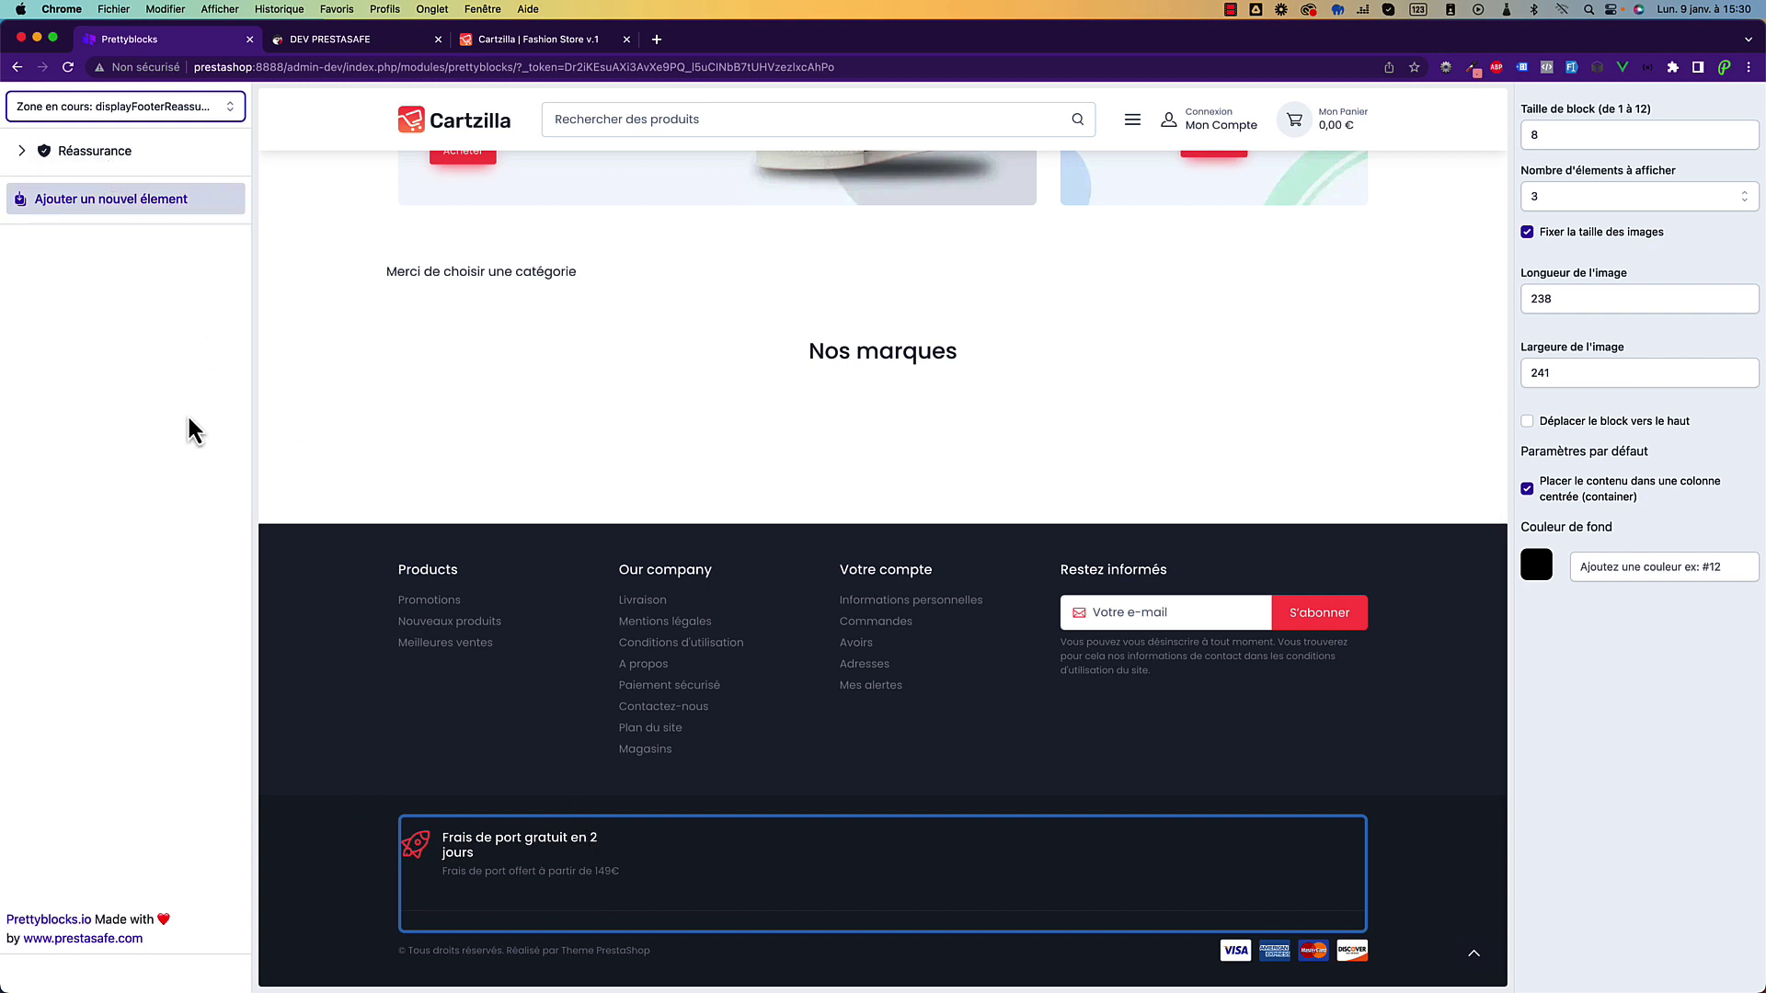
{"action": "left_click", "coordinate": [92, 157]}
{"action": "left_click", "coordinate": [24, 153]}
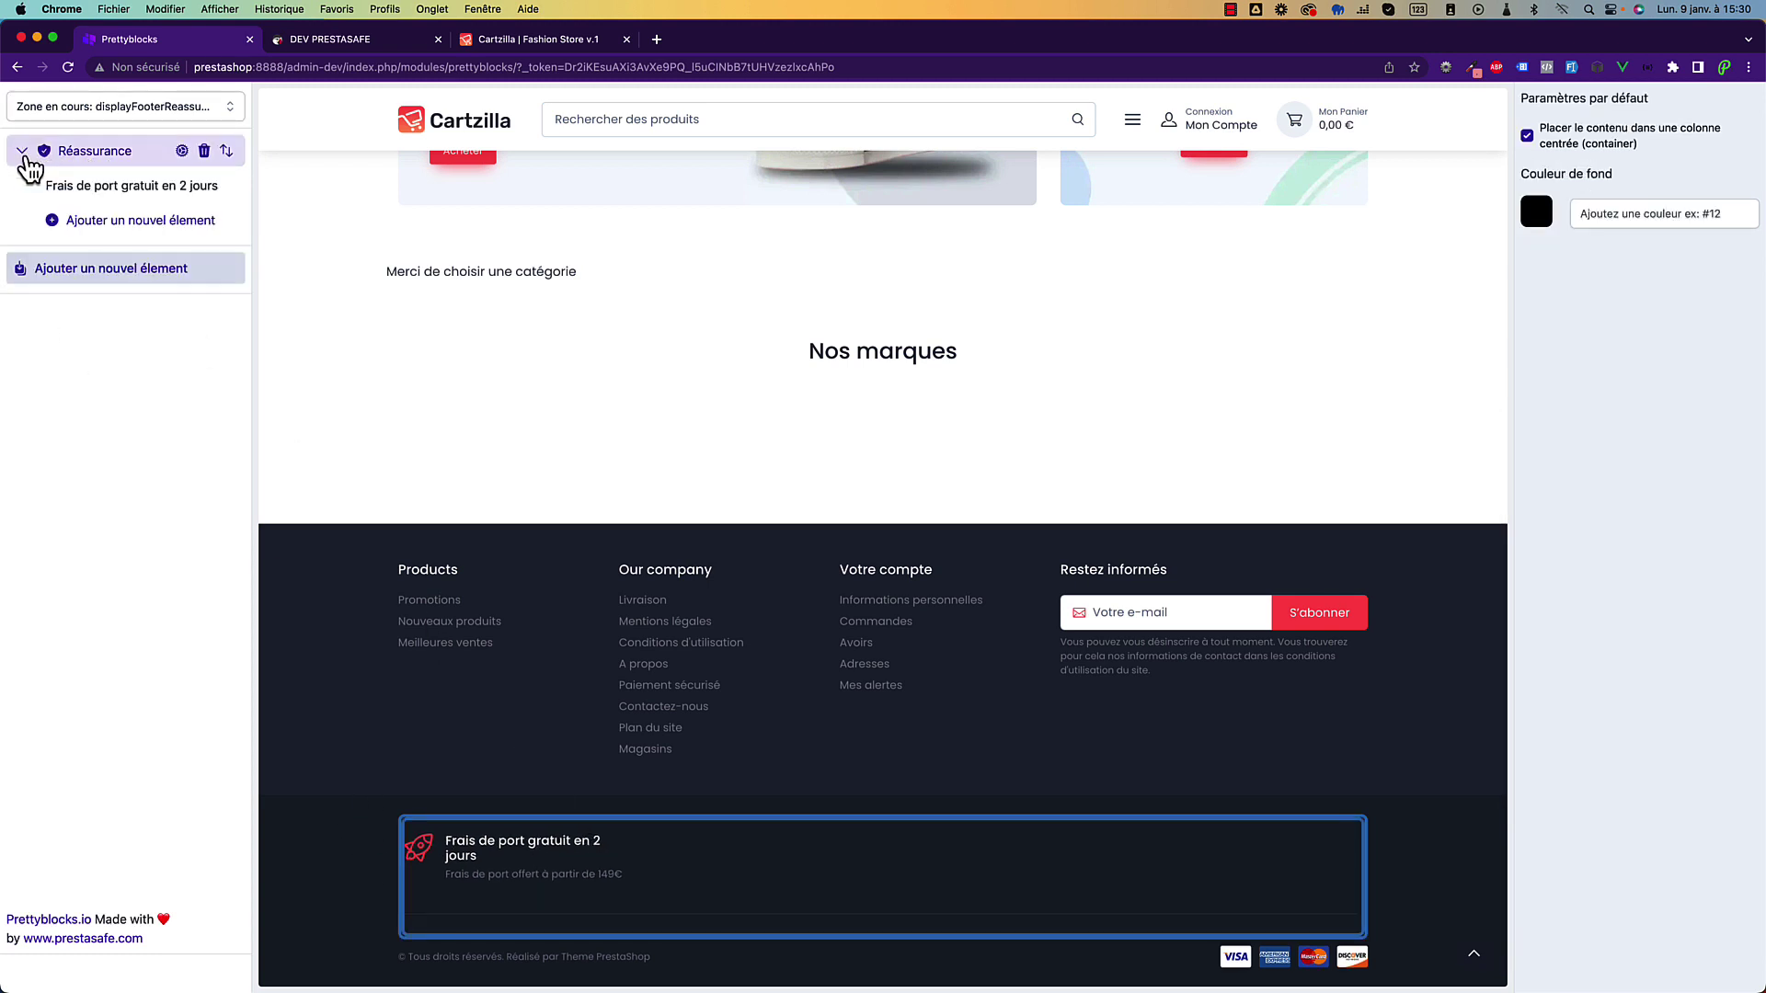
{"action": "left_click", "coordinate": [64, 224]}
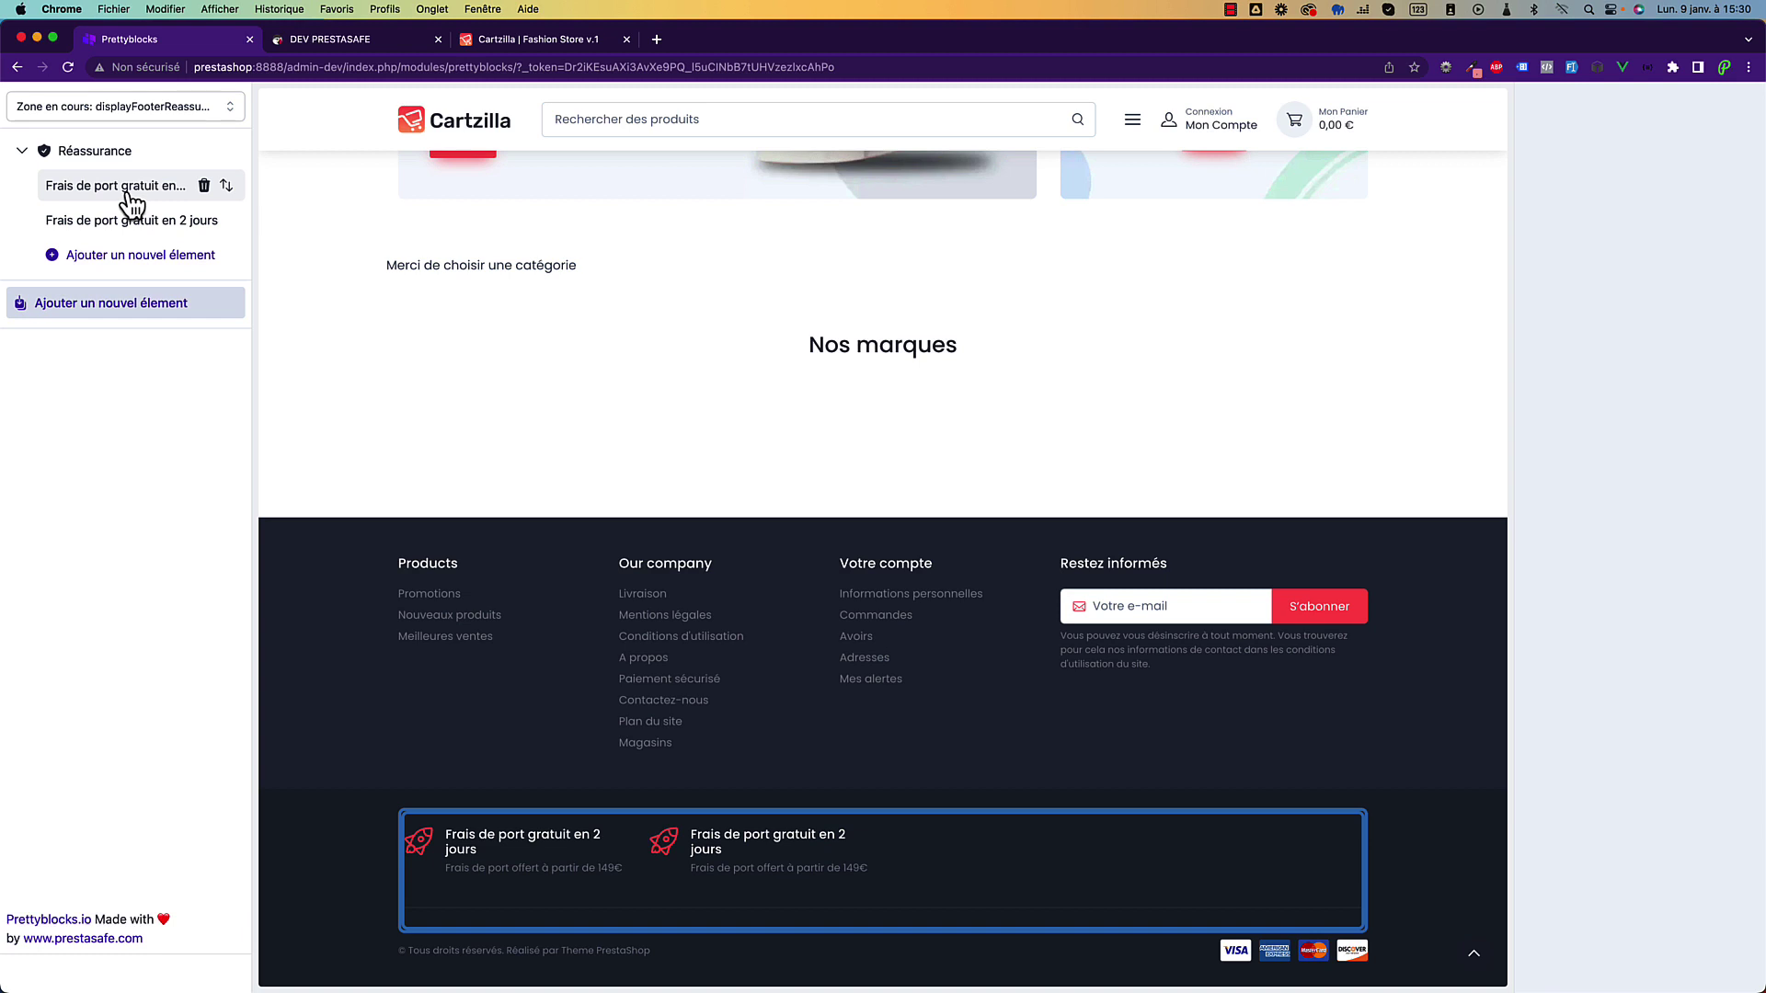
Open the first Réassurance element's settings and toggle Utiliser une icone personnalisée on and back off.
{"action": "left_click", "coordinate": [129, 191]}
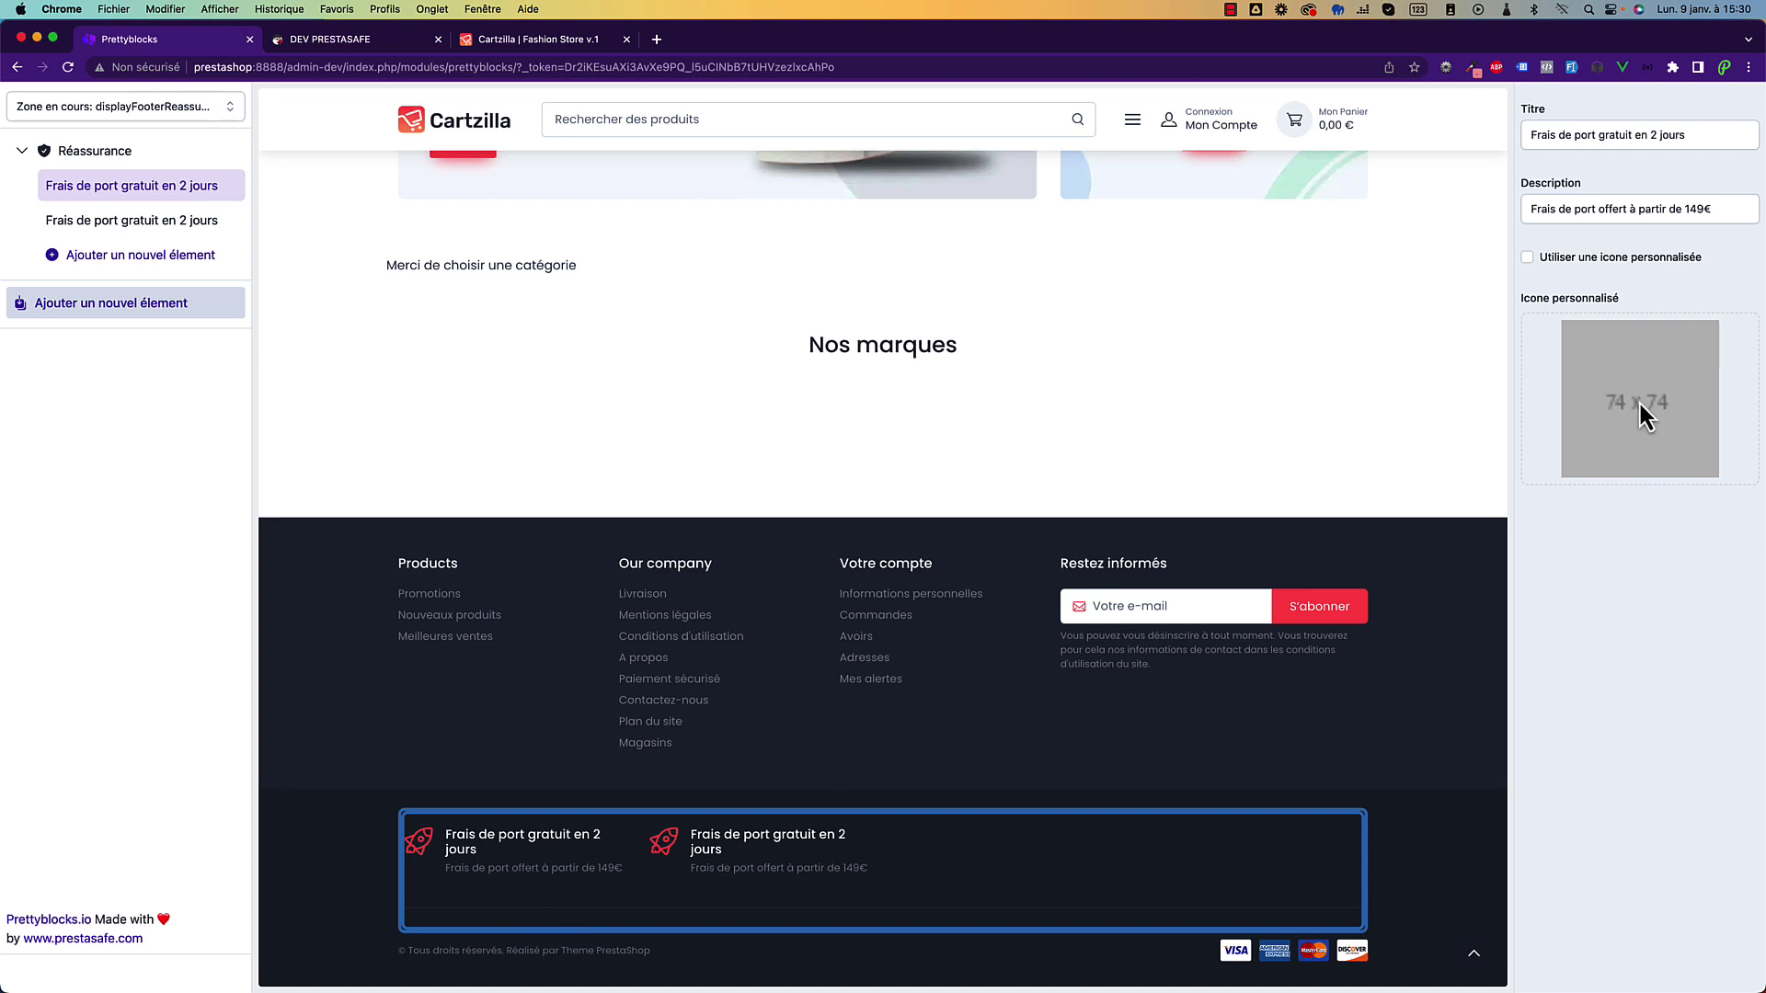
{"action": "left_click", "coordinate": [1593, 263]}
{"action": "left_click", "coordinate": [1595, 261]}
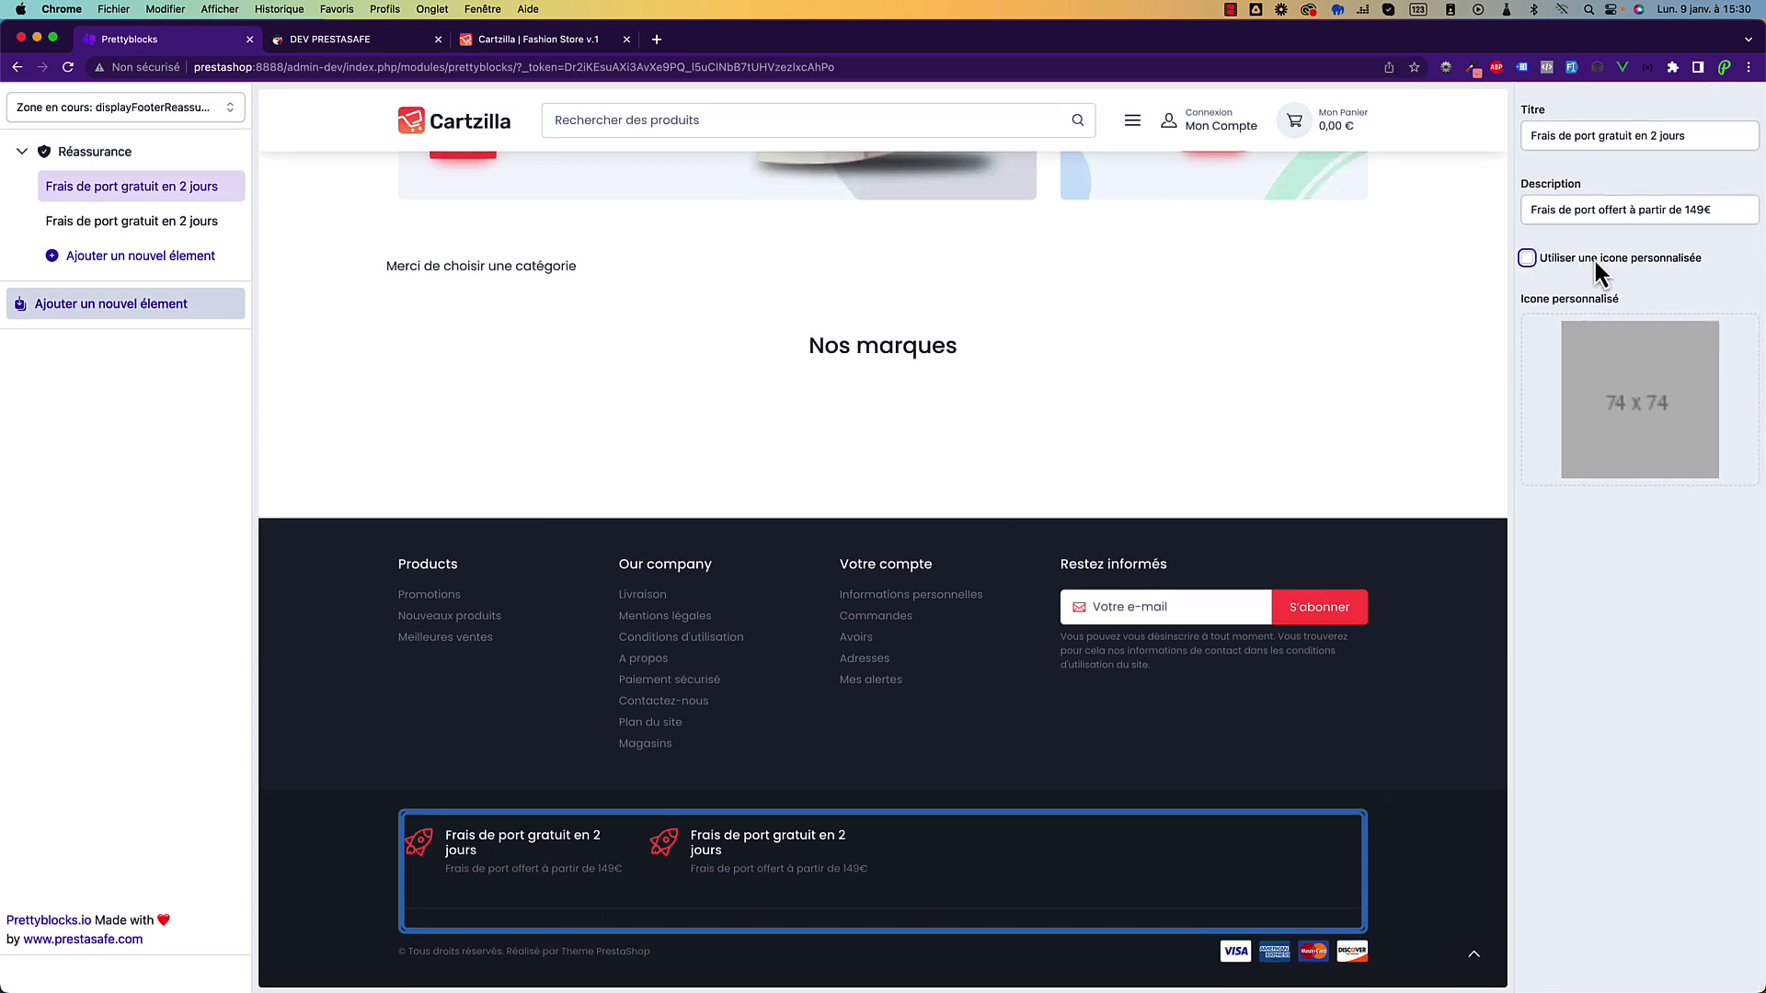
Return to the displayHome zone and insert a Produit en valeur block.
{"action": "left_click", "coordinate": [91, 108]}
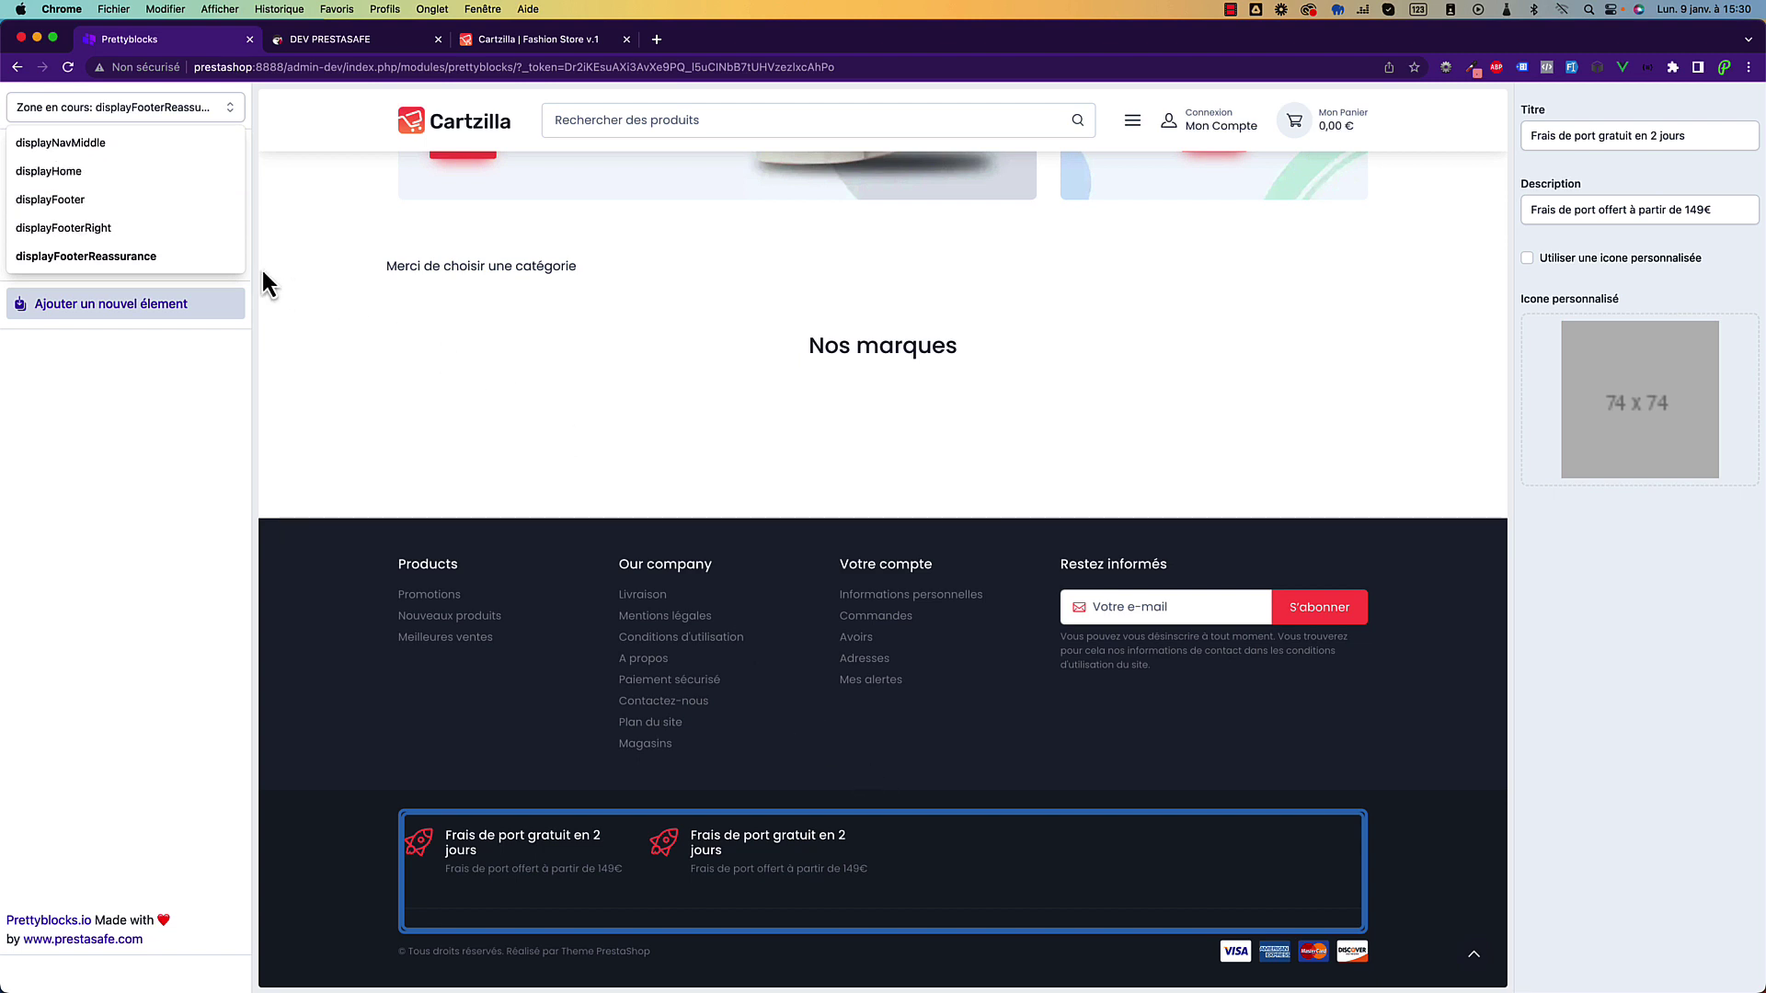
{"action": "left_click", "coordinate": [125, 172]}
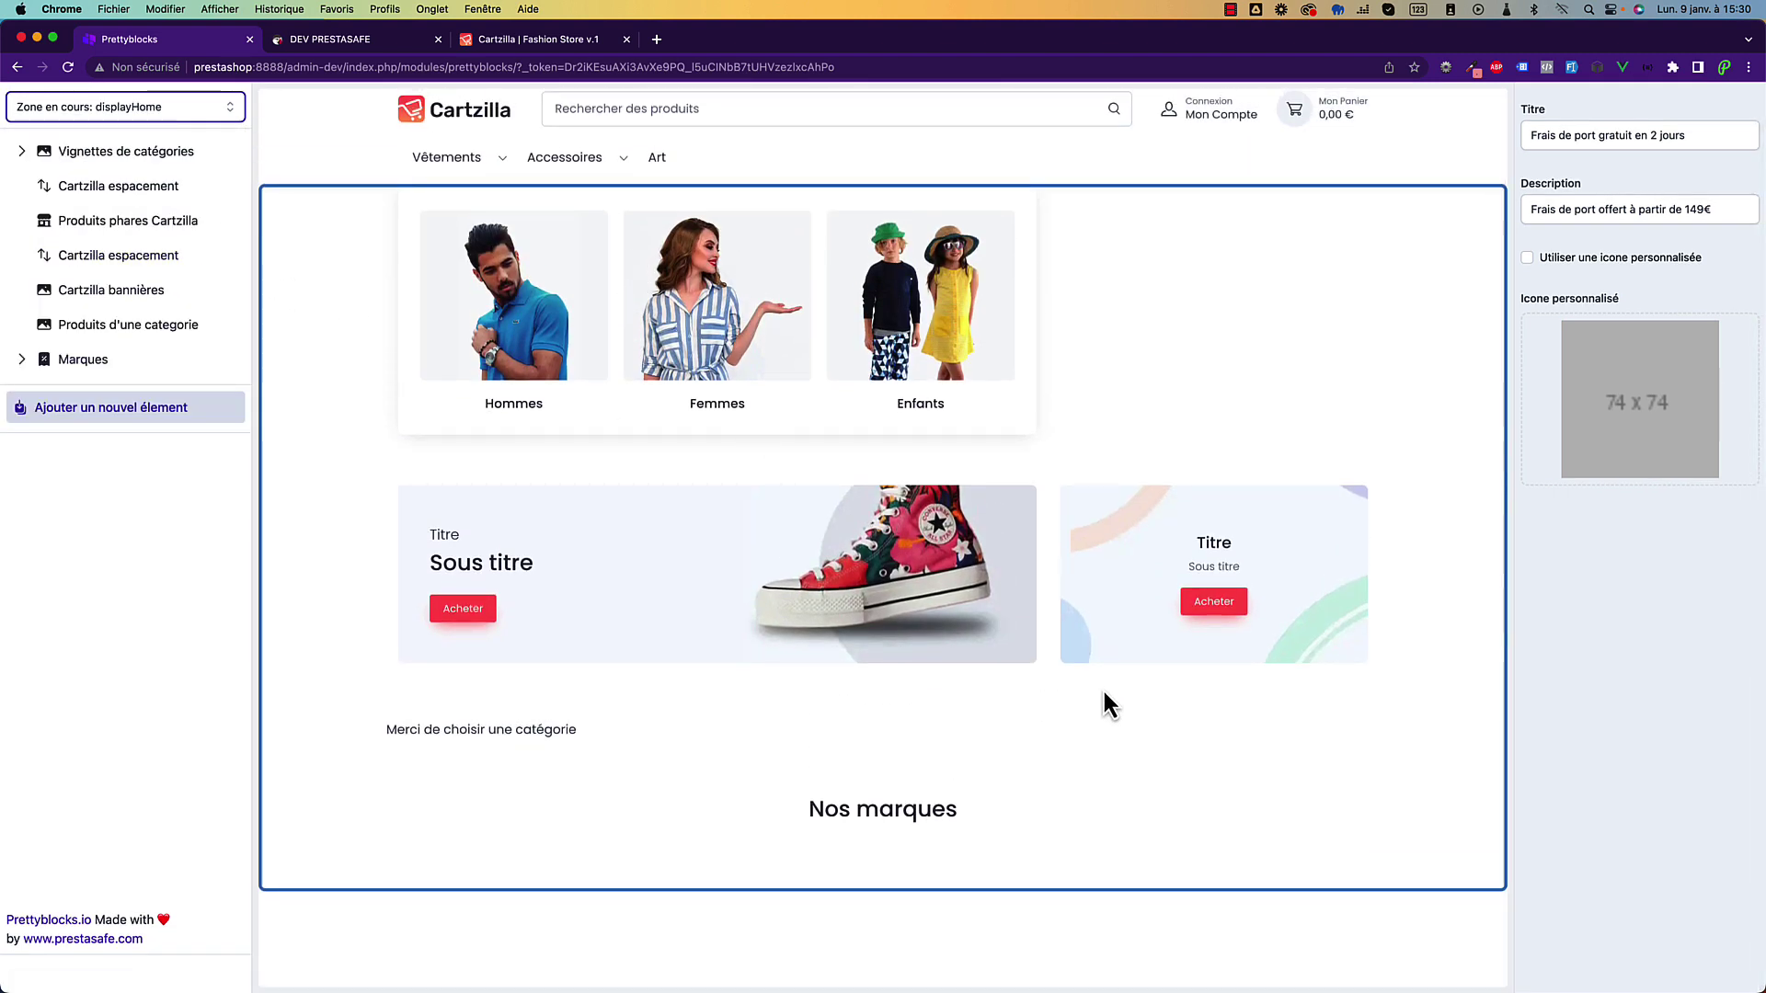
{"action": "scroll", "coordinate": [1101, 687], "scroll_direction": "up", "scroll_amount": 1}
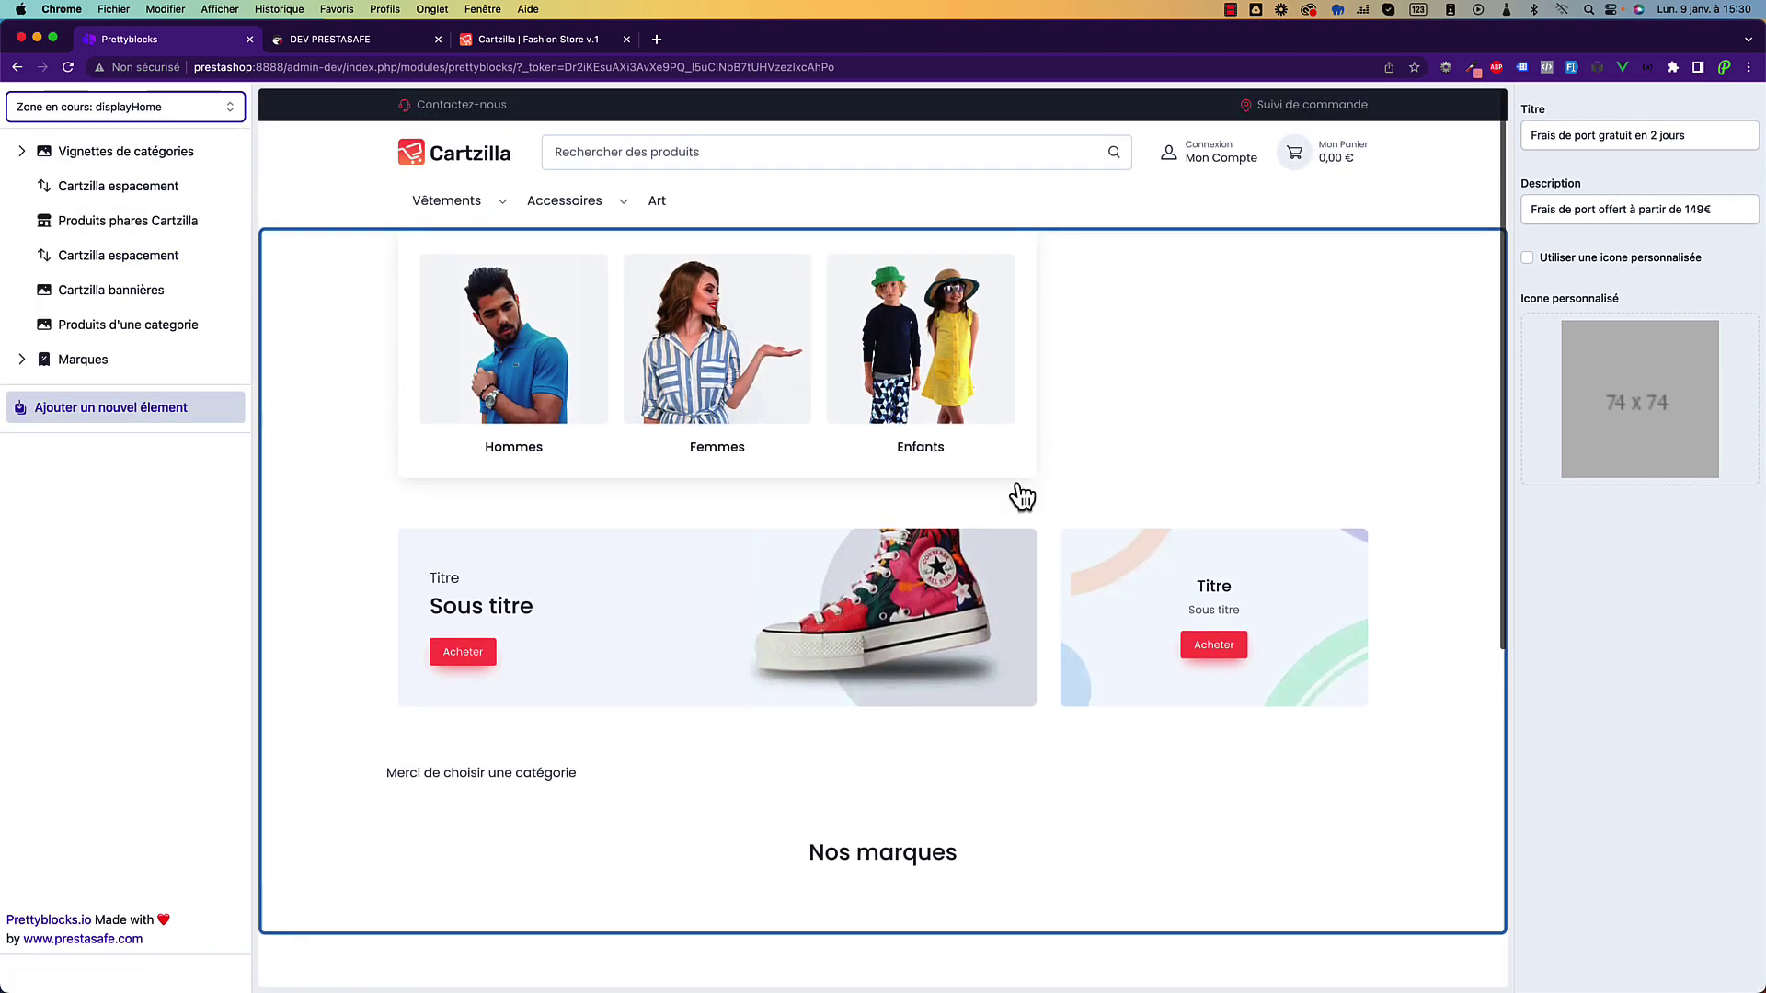
{"action": "left_click", "coordinate": [141, 411]}
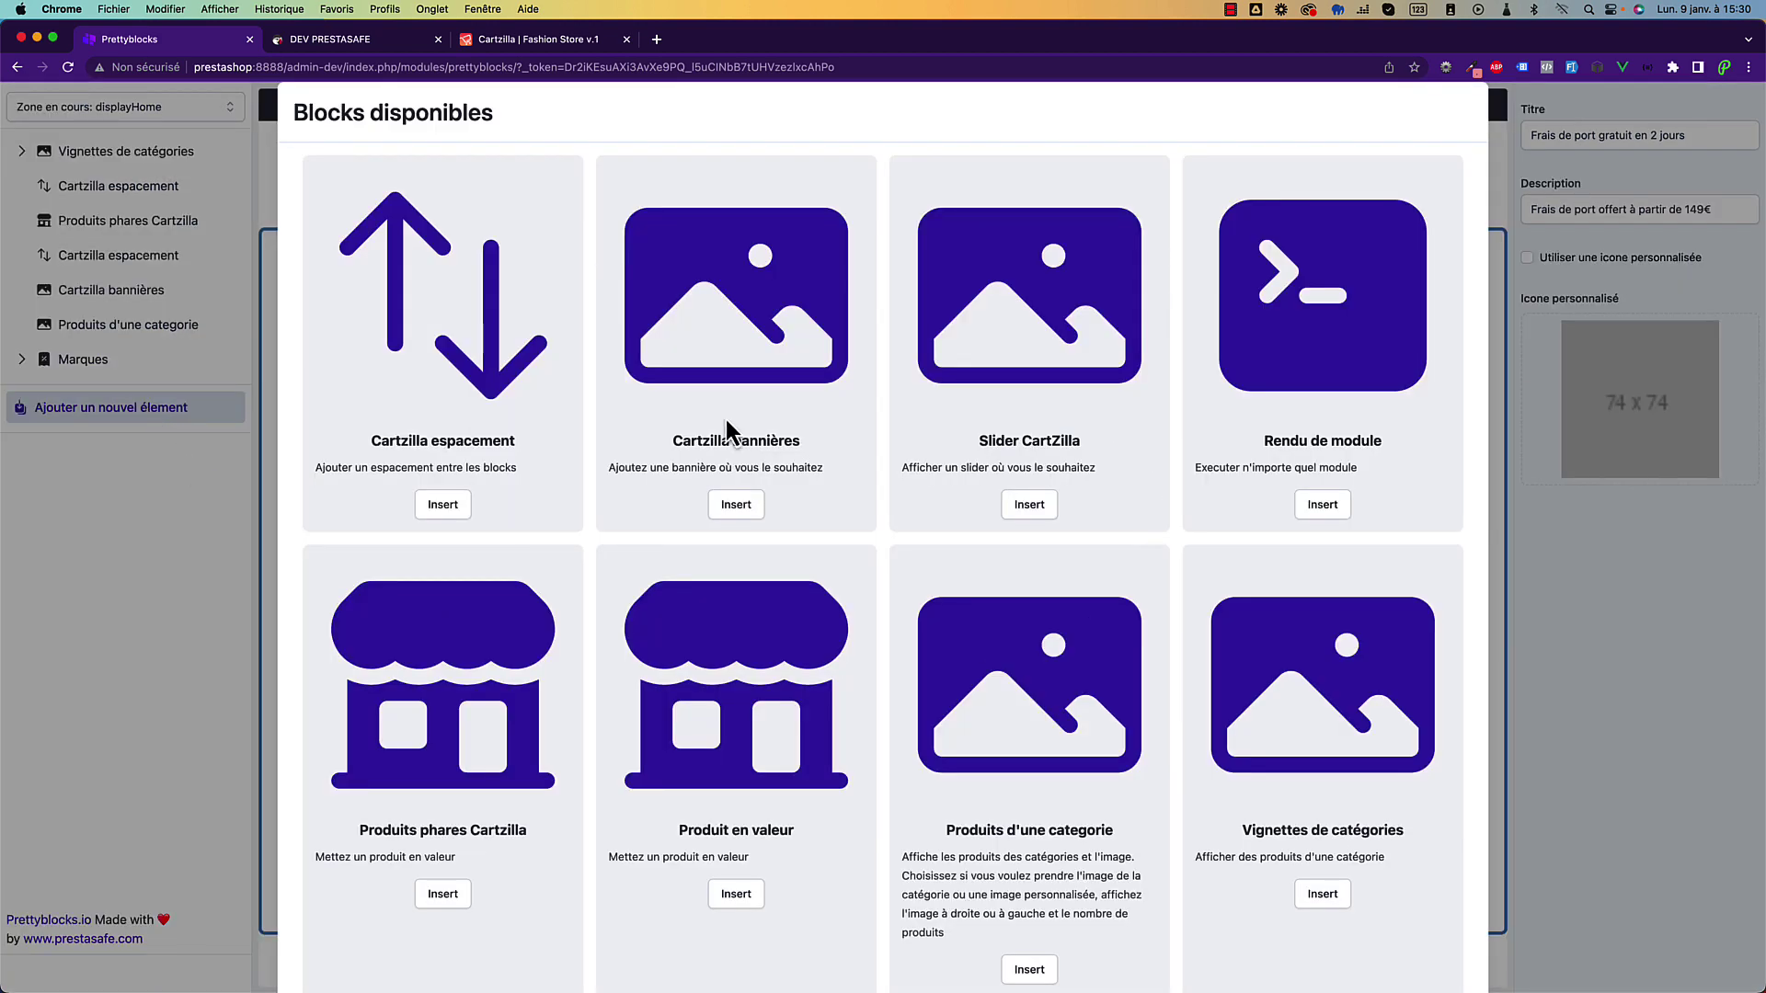
{"action": "scroll", "coordinate": [1049, 726], "scroll_direction": "down", "scroll_amount": 5}
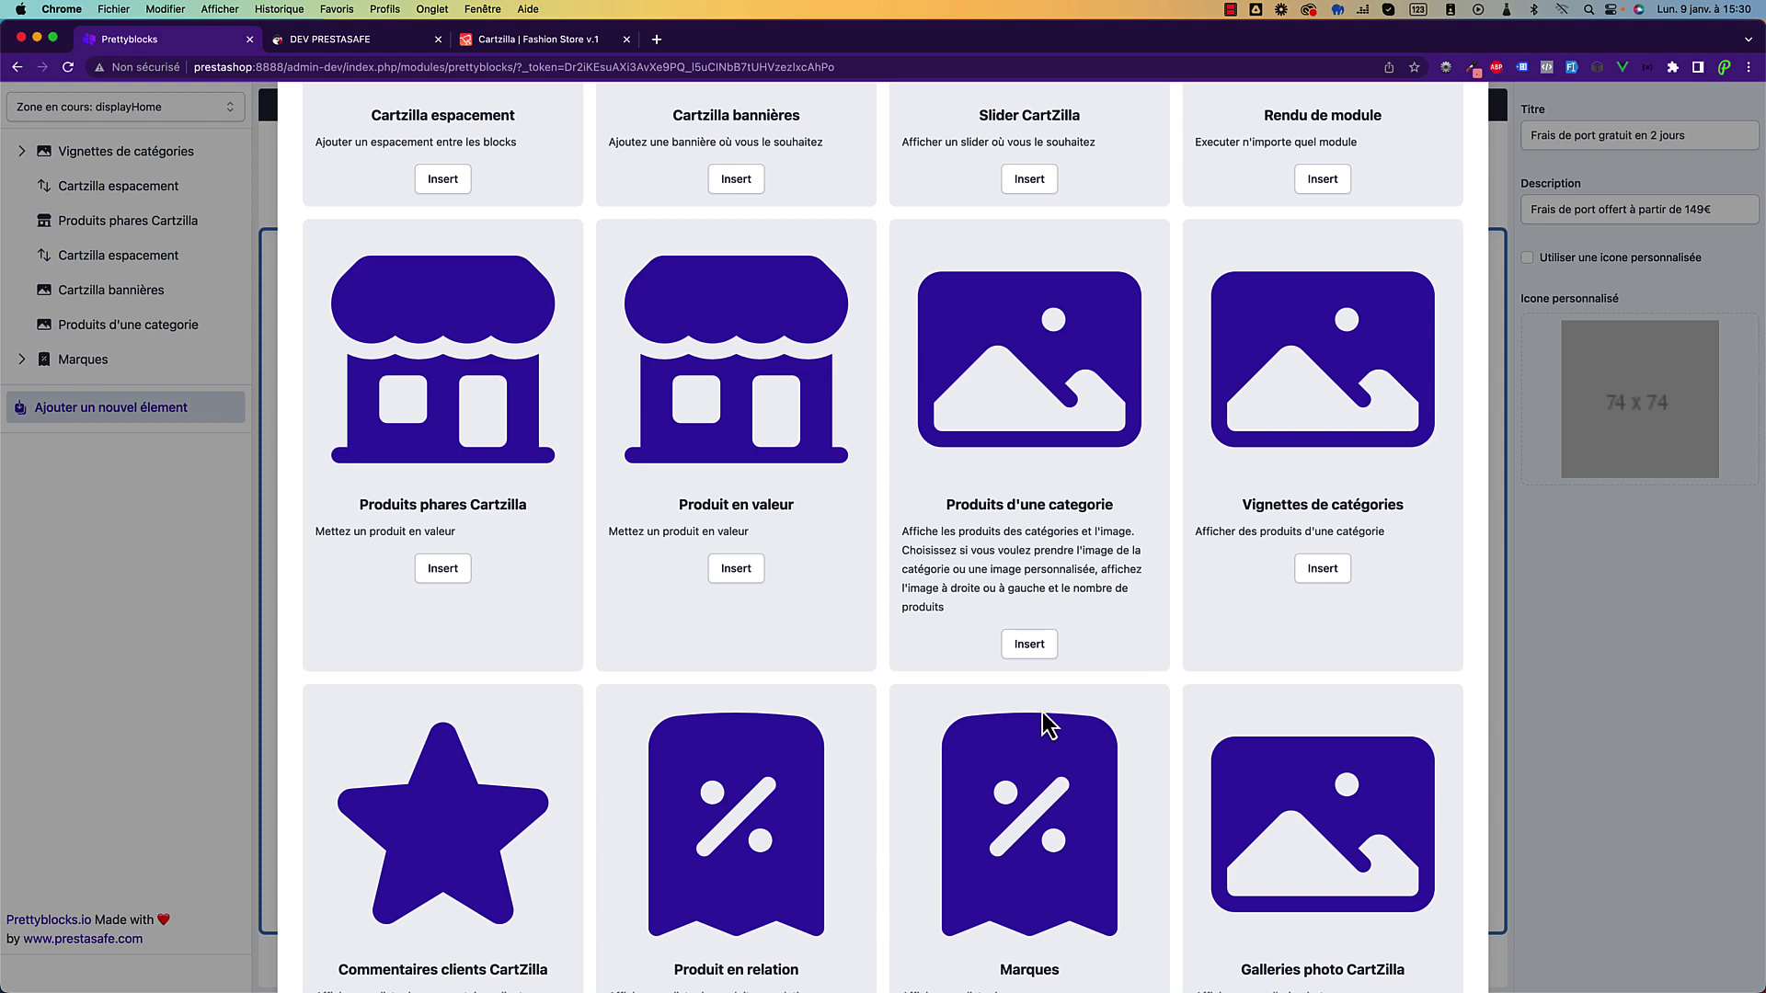
{"action": "scroll", "coordinate": [754, 580], "scroll_direction": "up", "scroll_amount": 1}
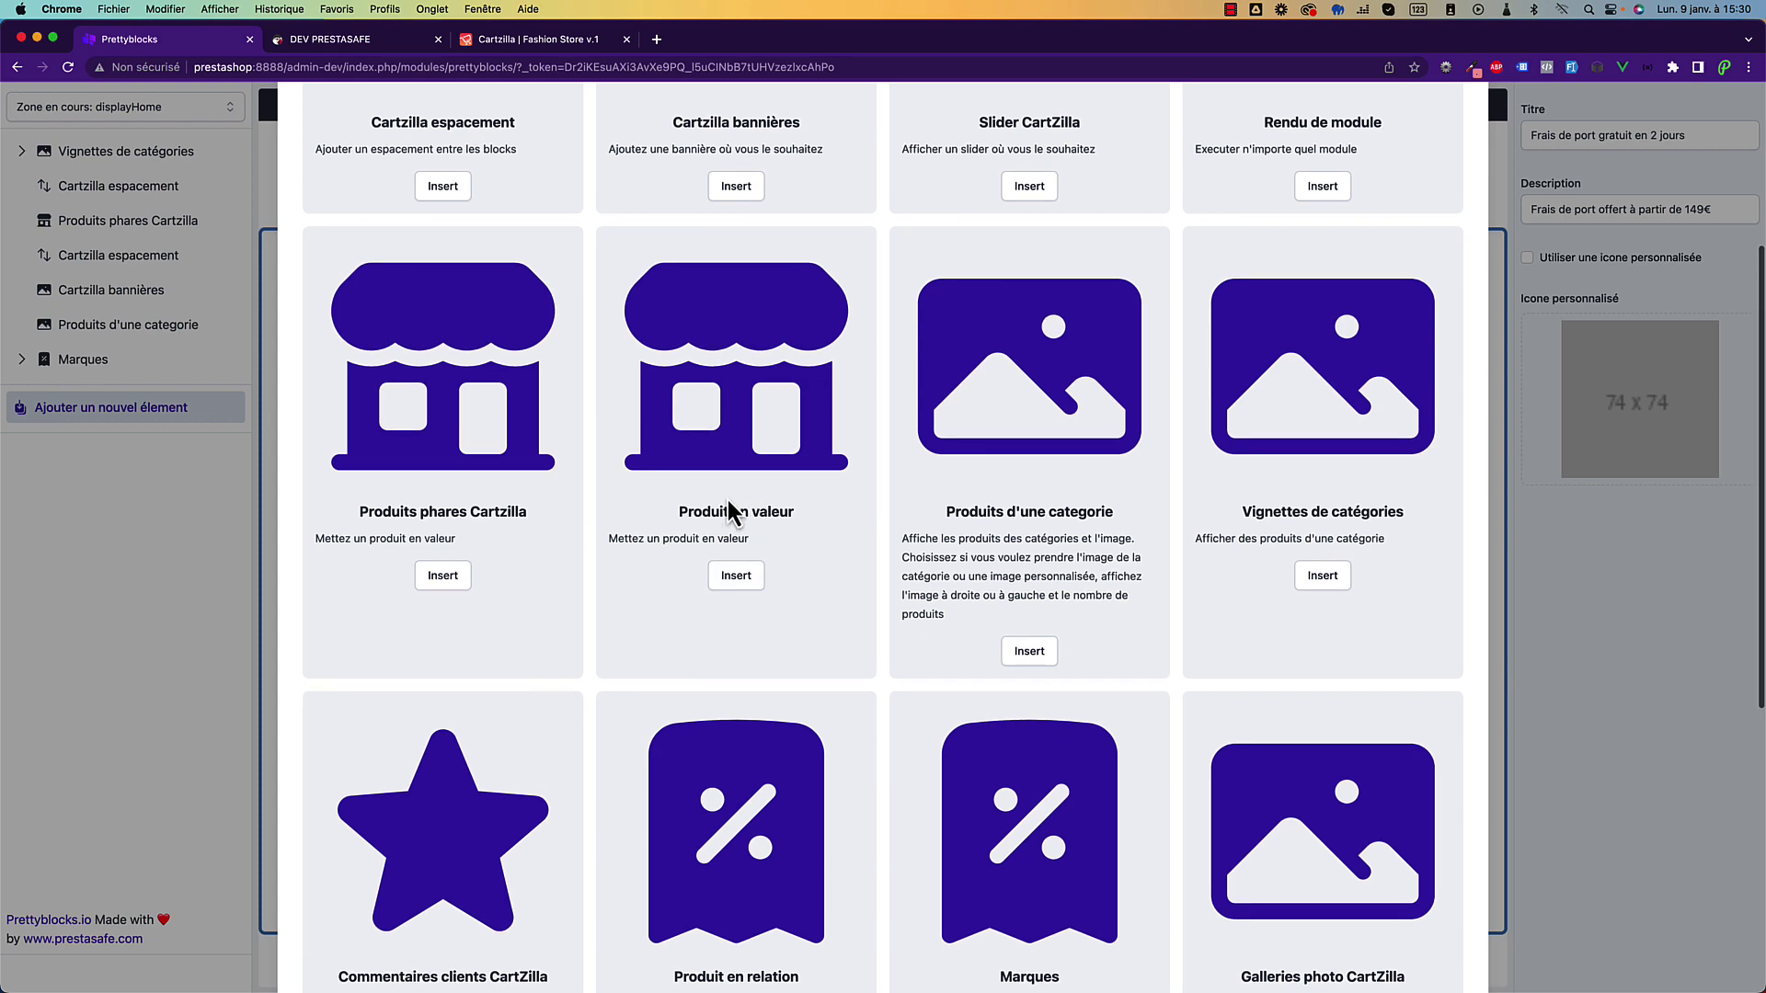
{"action": "left_click", "coordinate": [732, 586]}
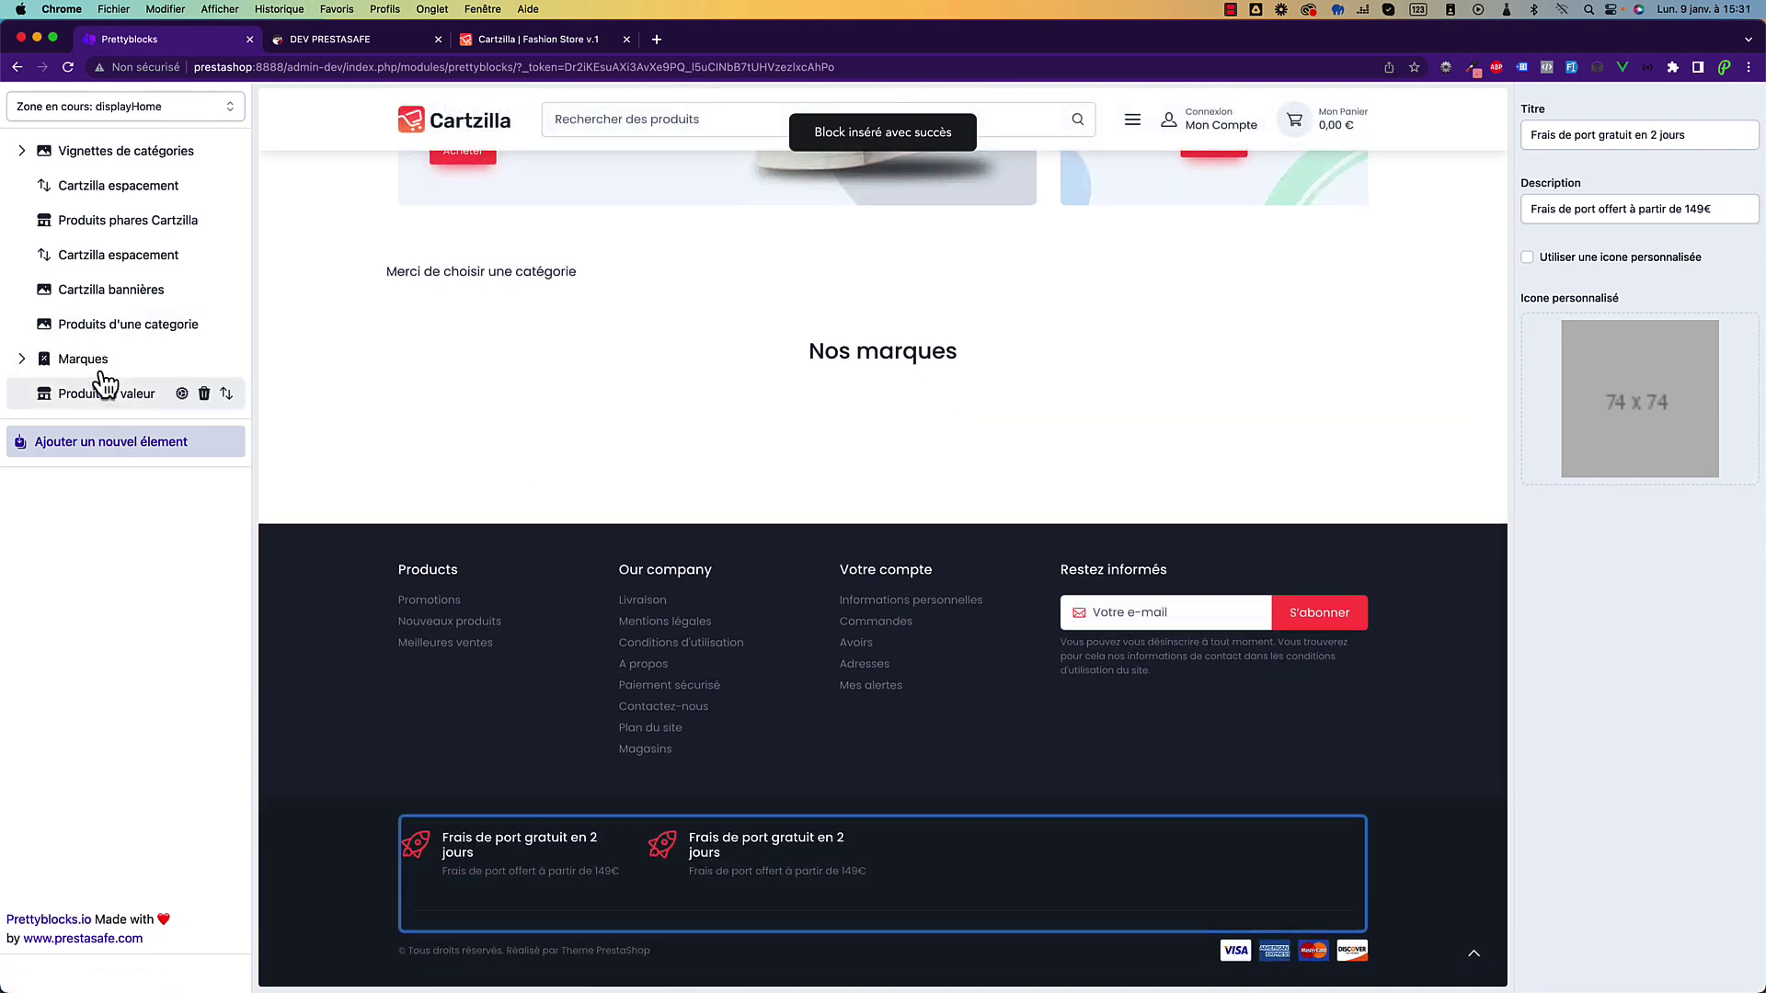
Set the Produit en valeur block's product to 6 - Mug The best is yet to come and move the block above Vignettes de catégories.
{"action": "left_click", "coordinate": [132, 402]}
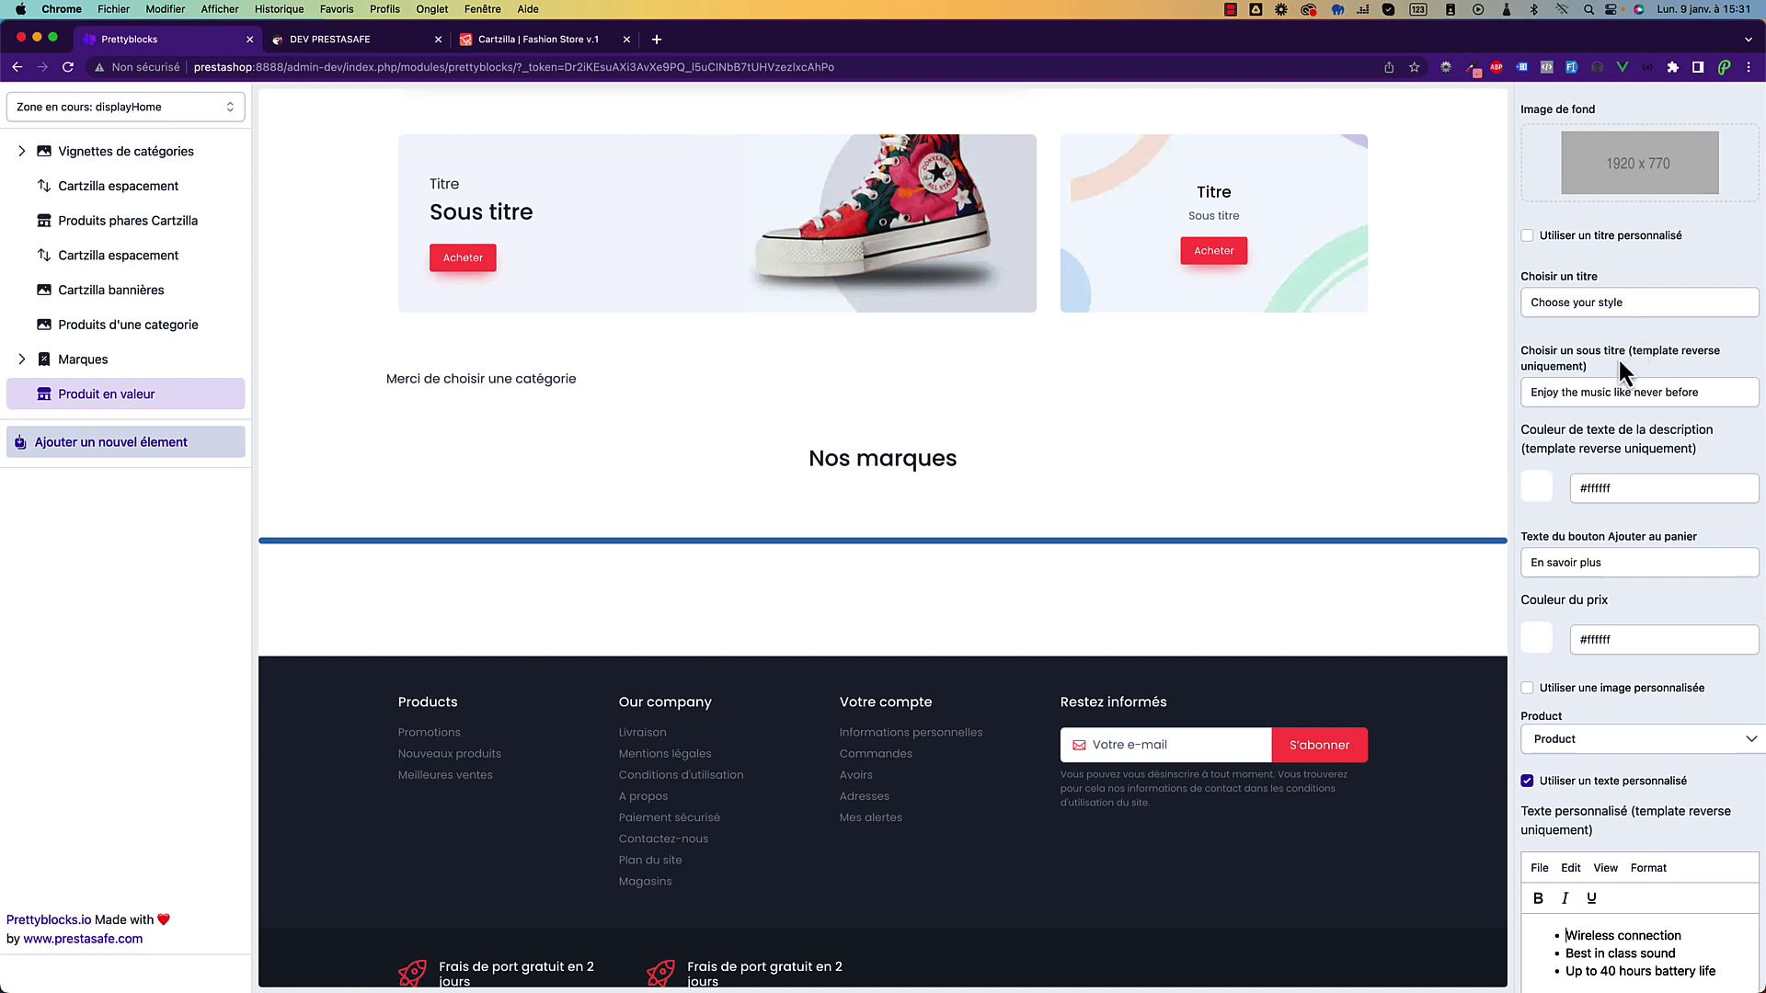
{"action": "left_click", "coordinate": [1652, 747]}
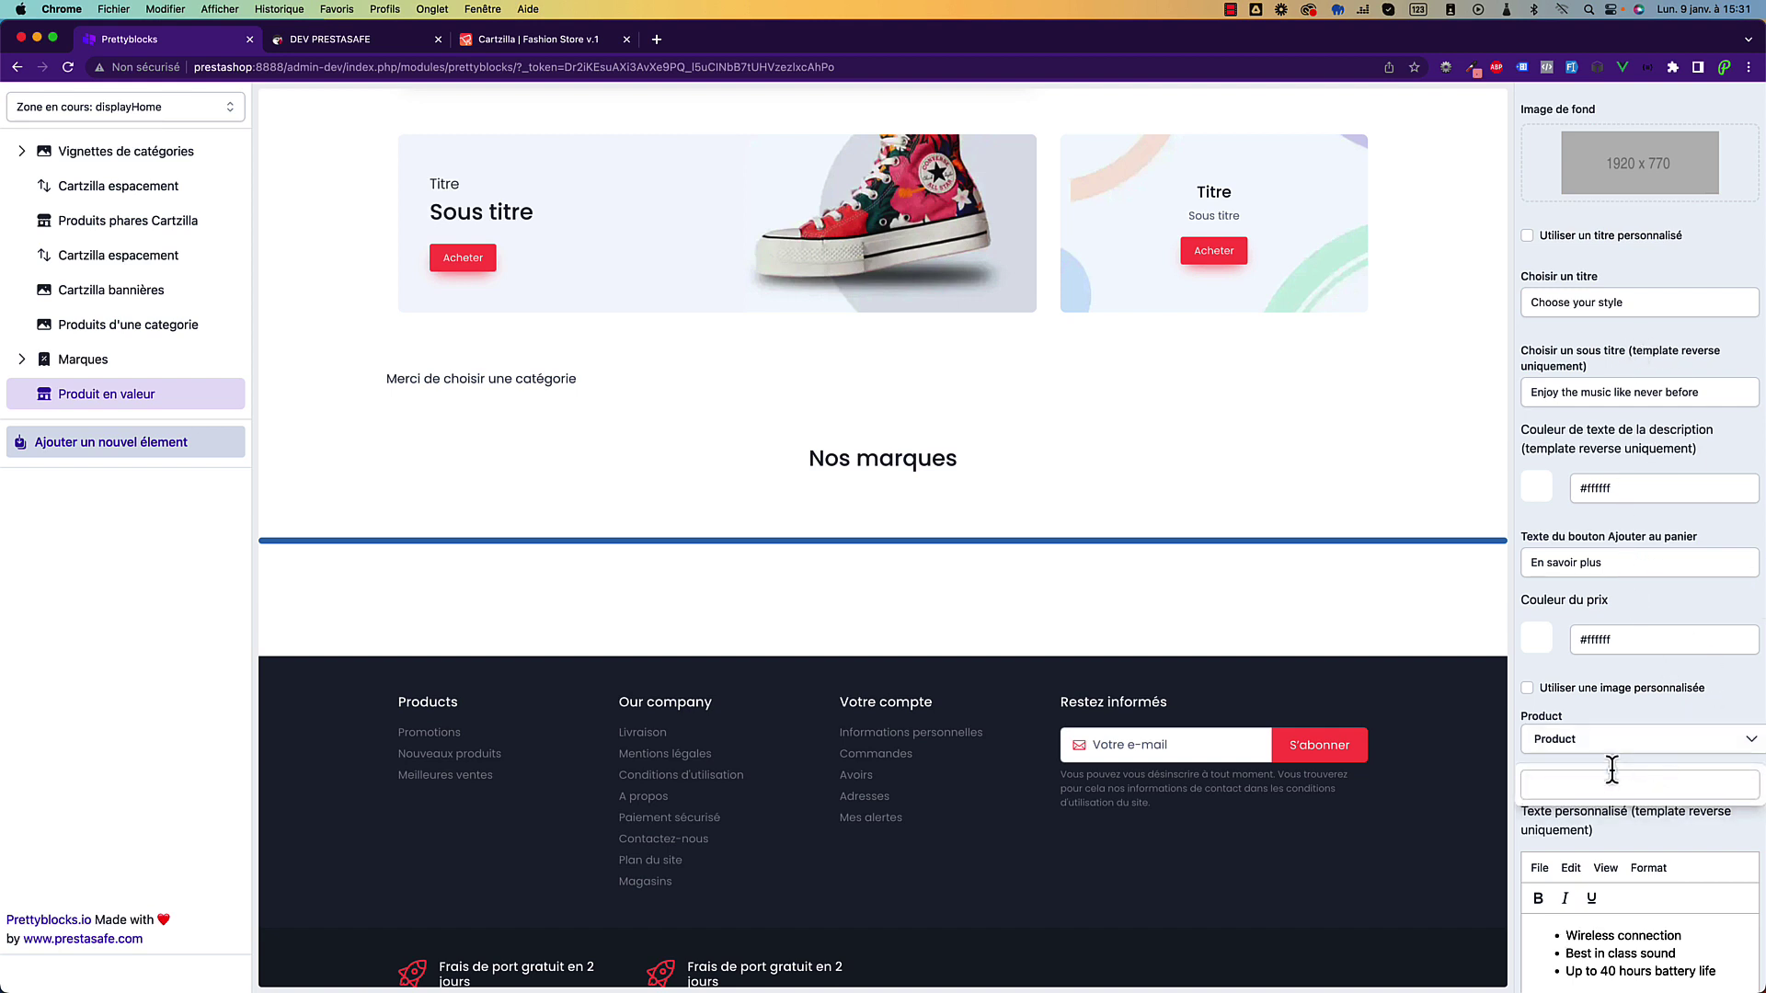
{"action": "type", "text": "mug"}
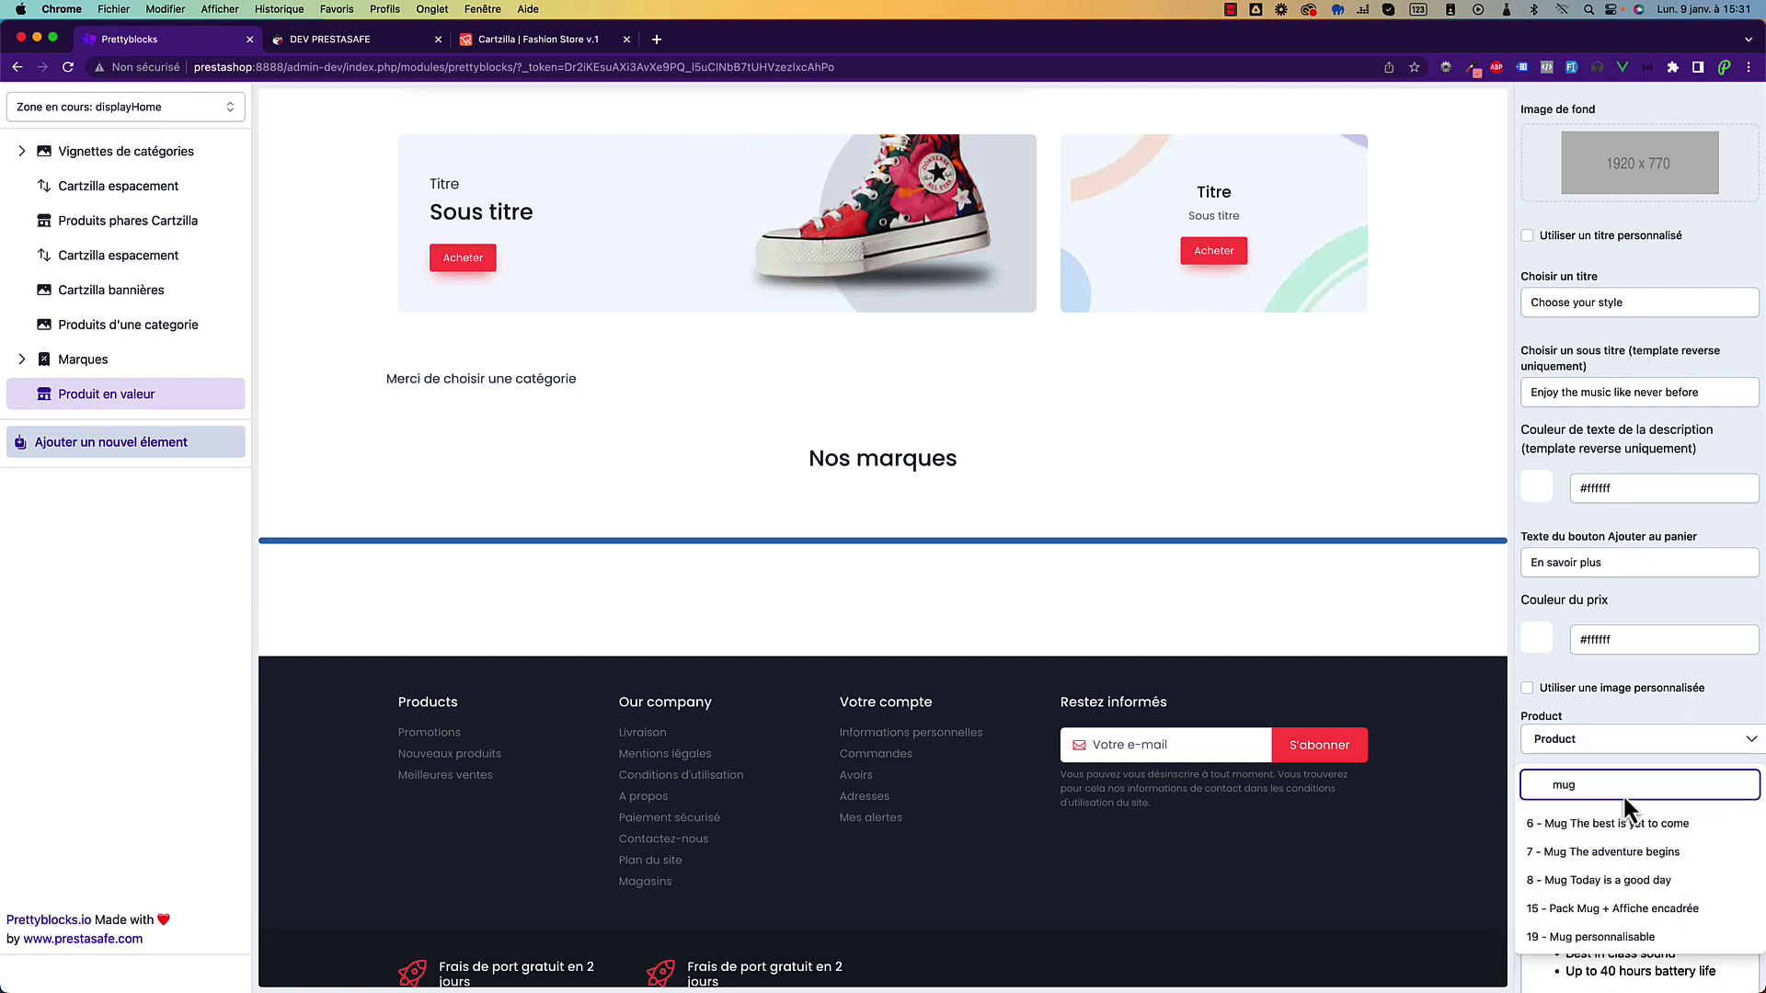
{"action": "left_click", "coordinate": [1622, 823]}
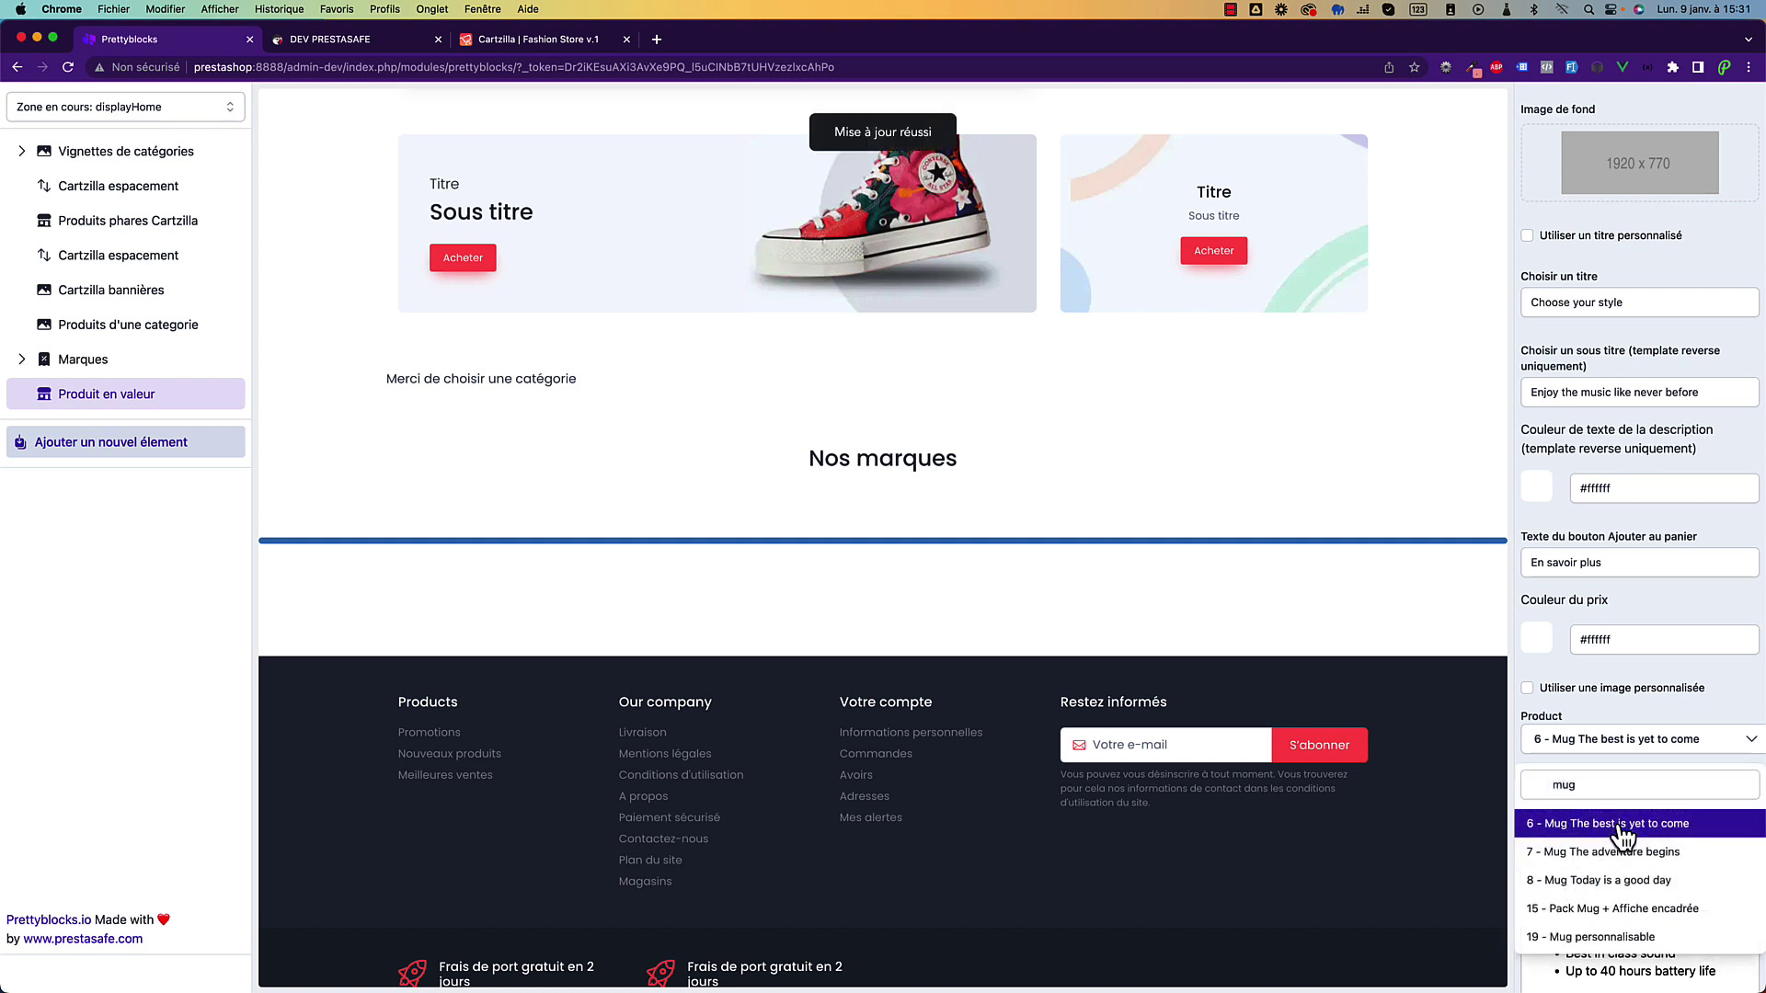
{"action": "scroll", "coordinate": [1066, 651], "scroll_direction": "down", "scroll_amount": 1}
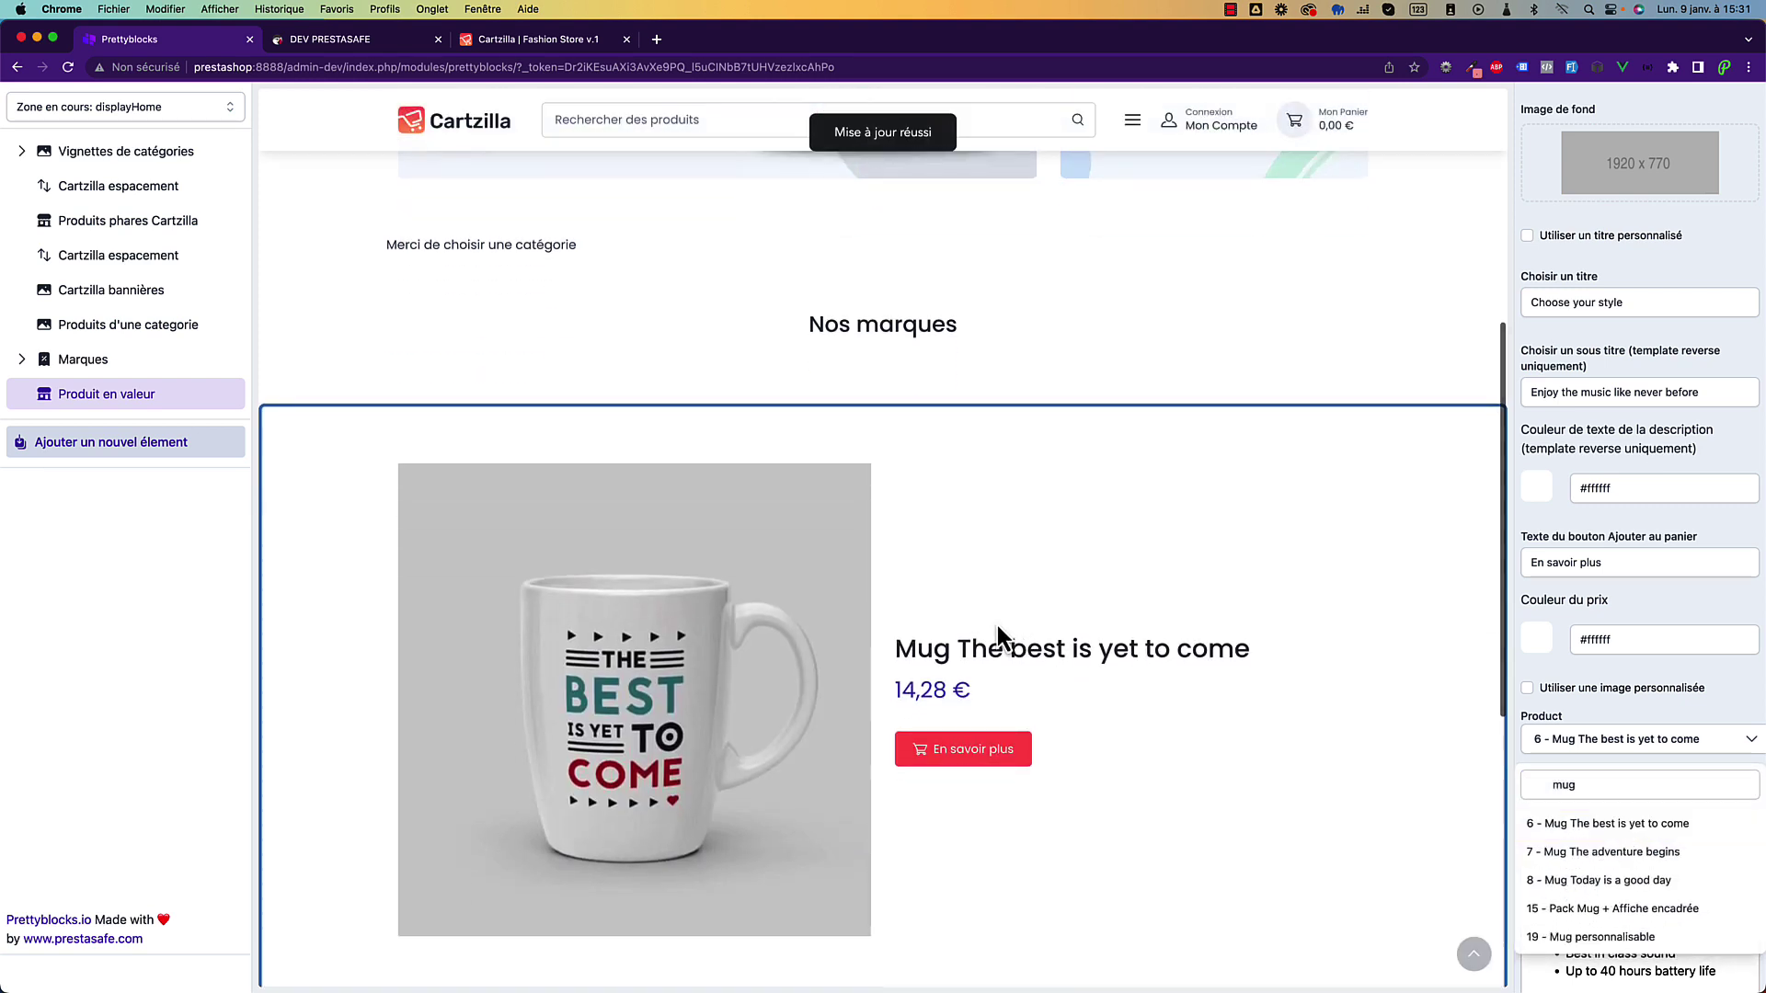
{"action": "mouse_move", "coordinate": [184, 403]}
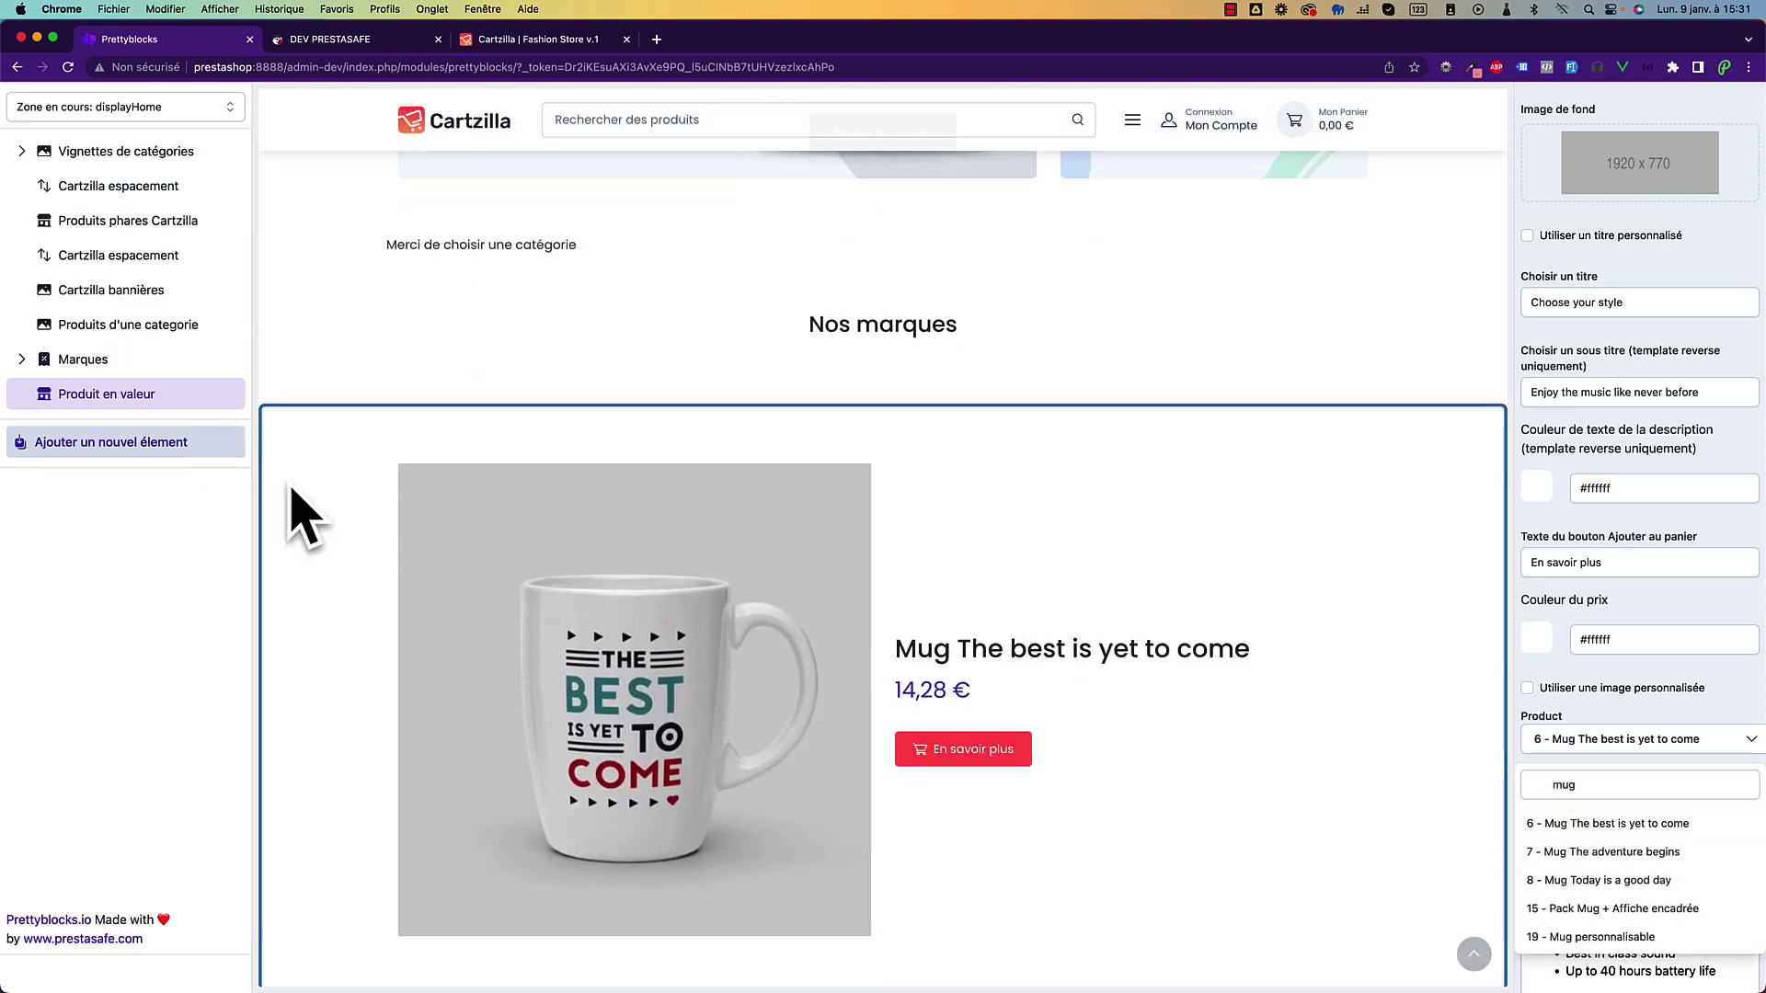
{"action": "left_click_drag", "start_coordinate": [224, 394], "coordinate": [221, 151]}
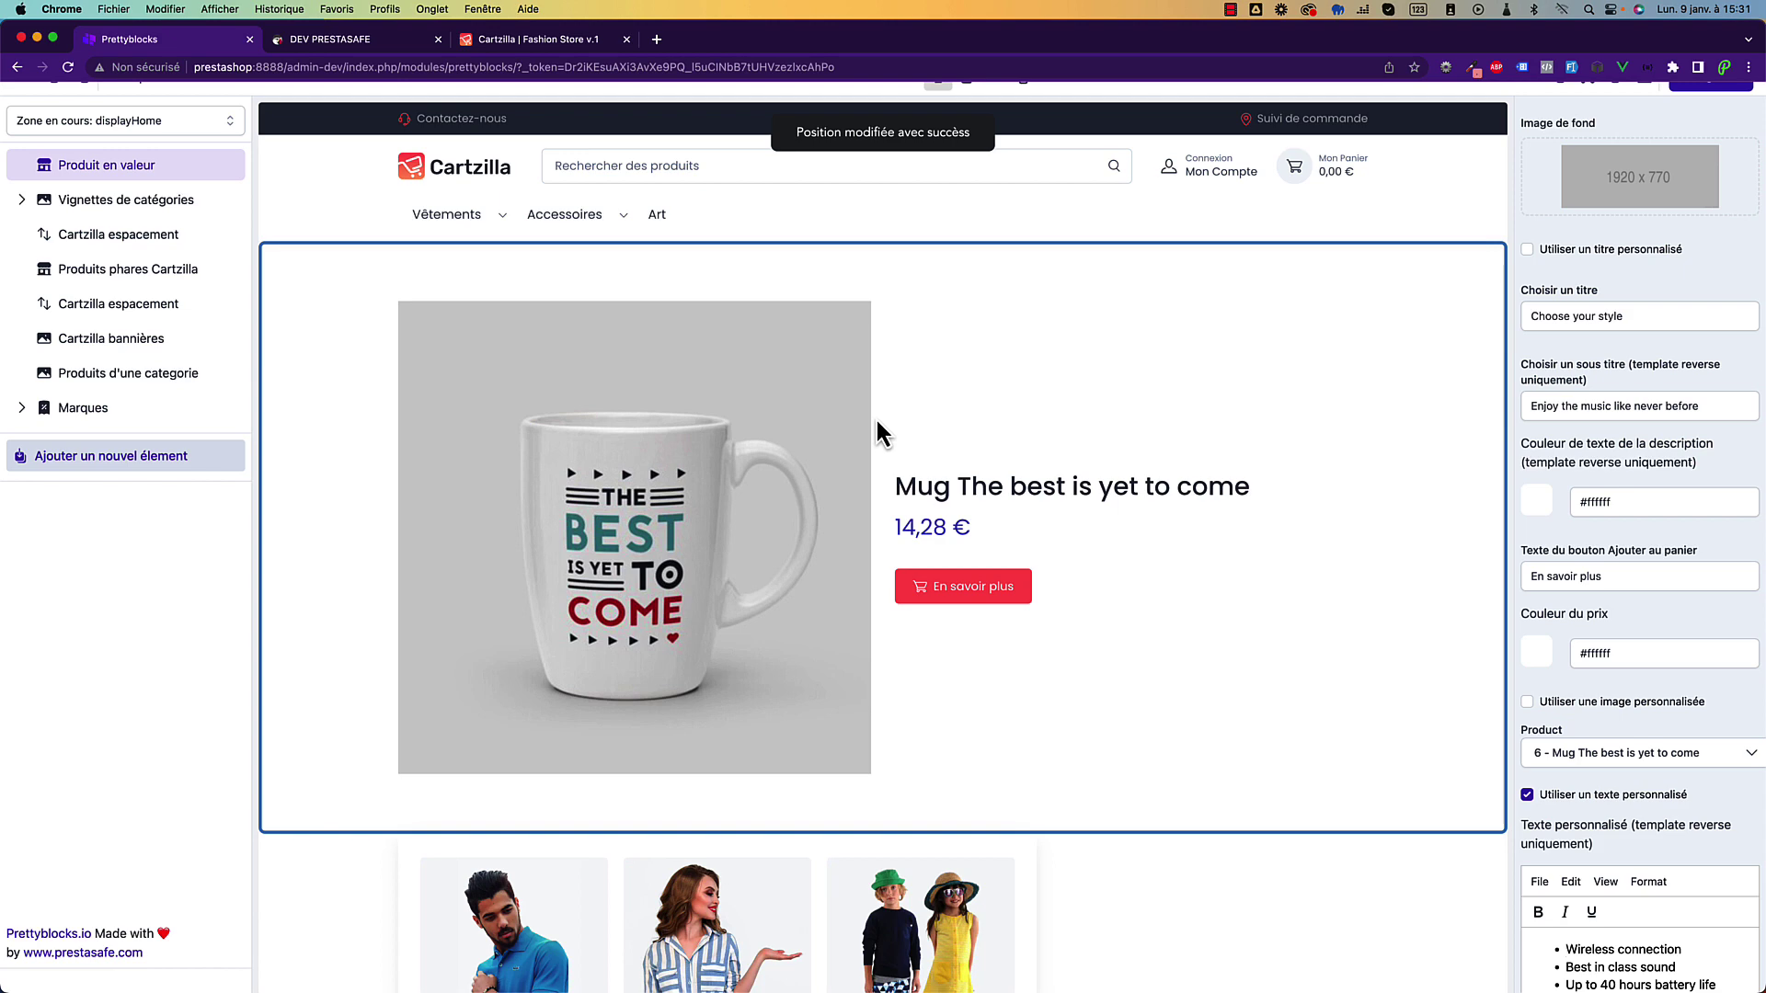
Turn on Utiliser un titre personnalisé for the Produit en valeur block and save.
{"action": "left_click", "coordinate": [1622, 250]}
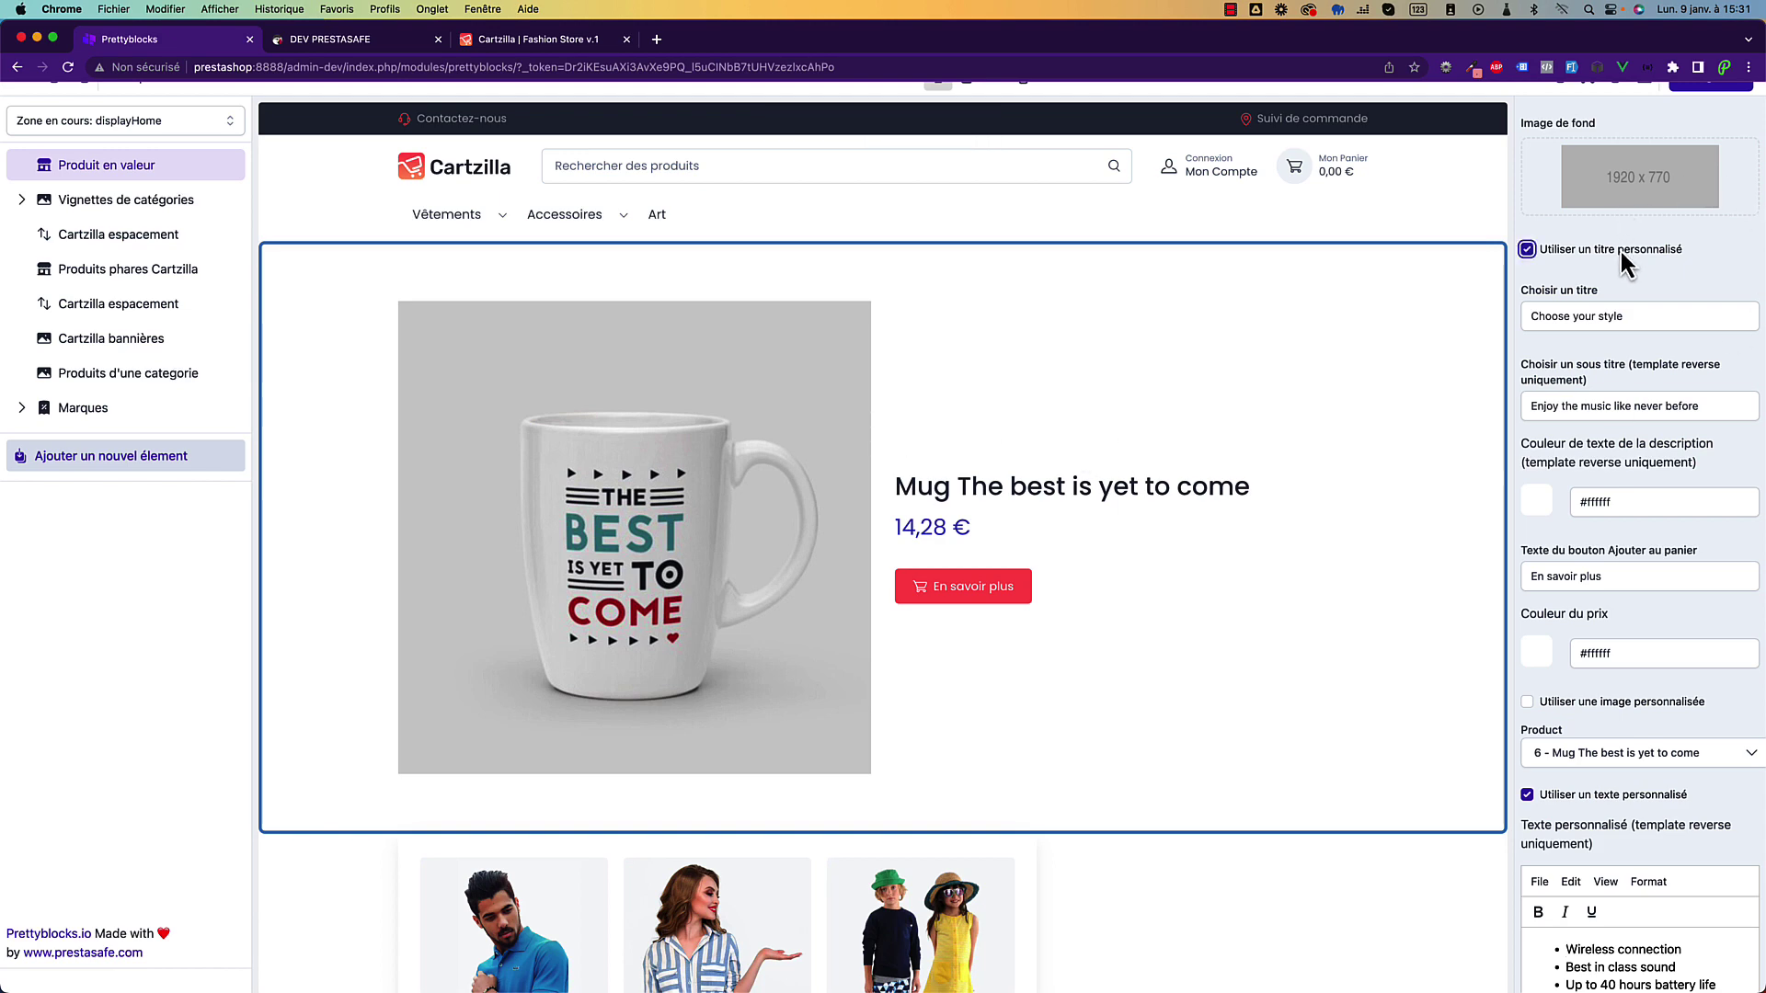
{"action": "scroll", "coordinate": [1716, 138], "scroll_direction": "up", "scroll_amount": 1}
{"action": "left_click", "coordinate": [1710, 101]}
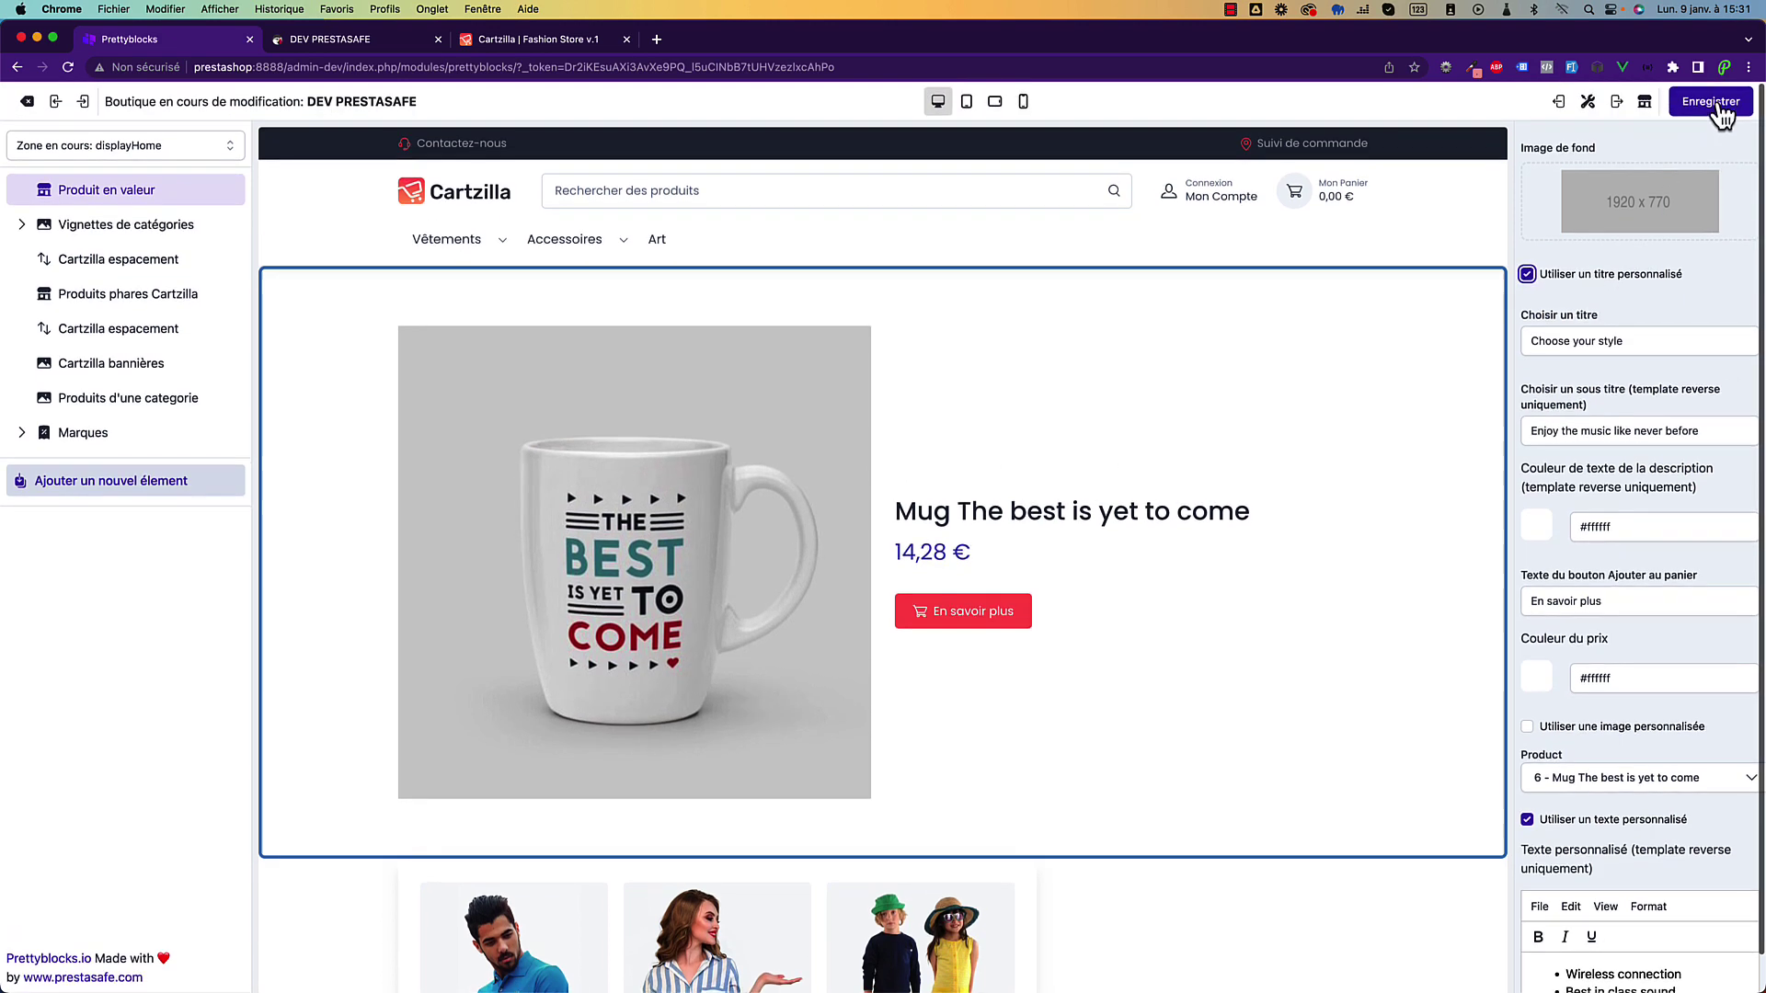
{"action": "left_click", "coordinate": [1683, 339]}
{"action": "left_click", "coordinate": [1639, 429]}
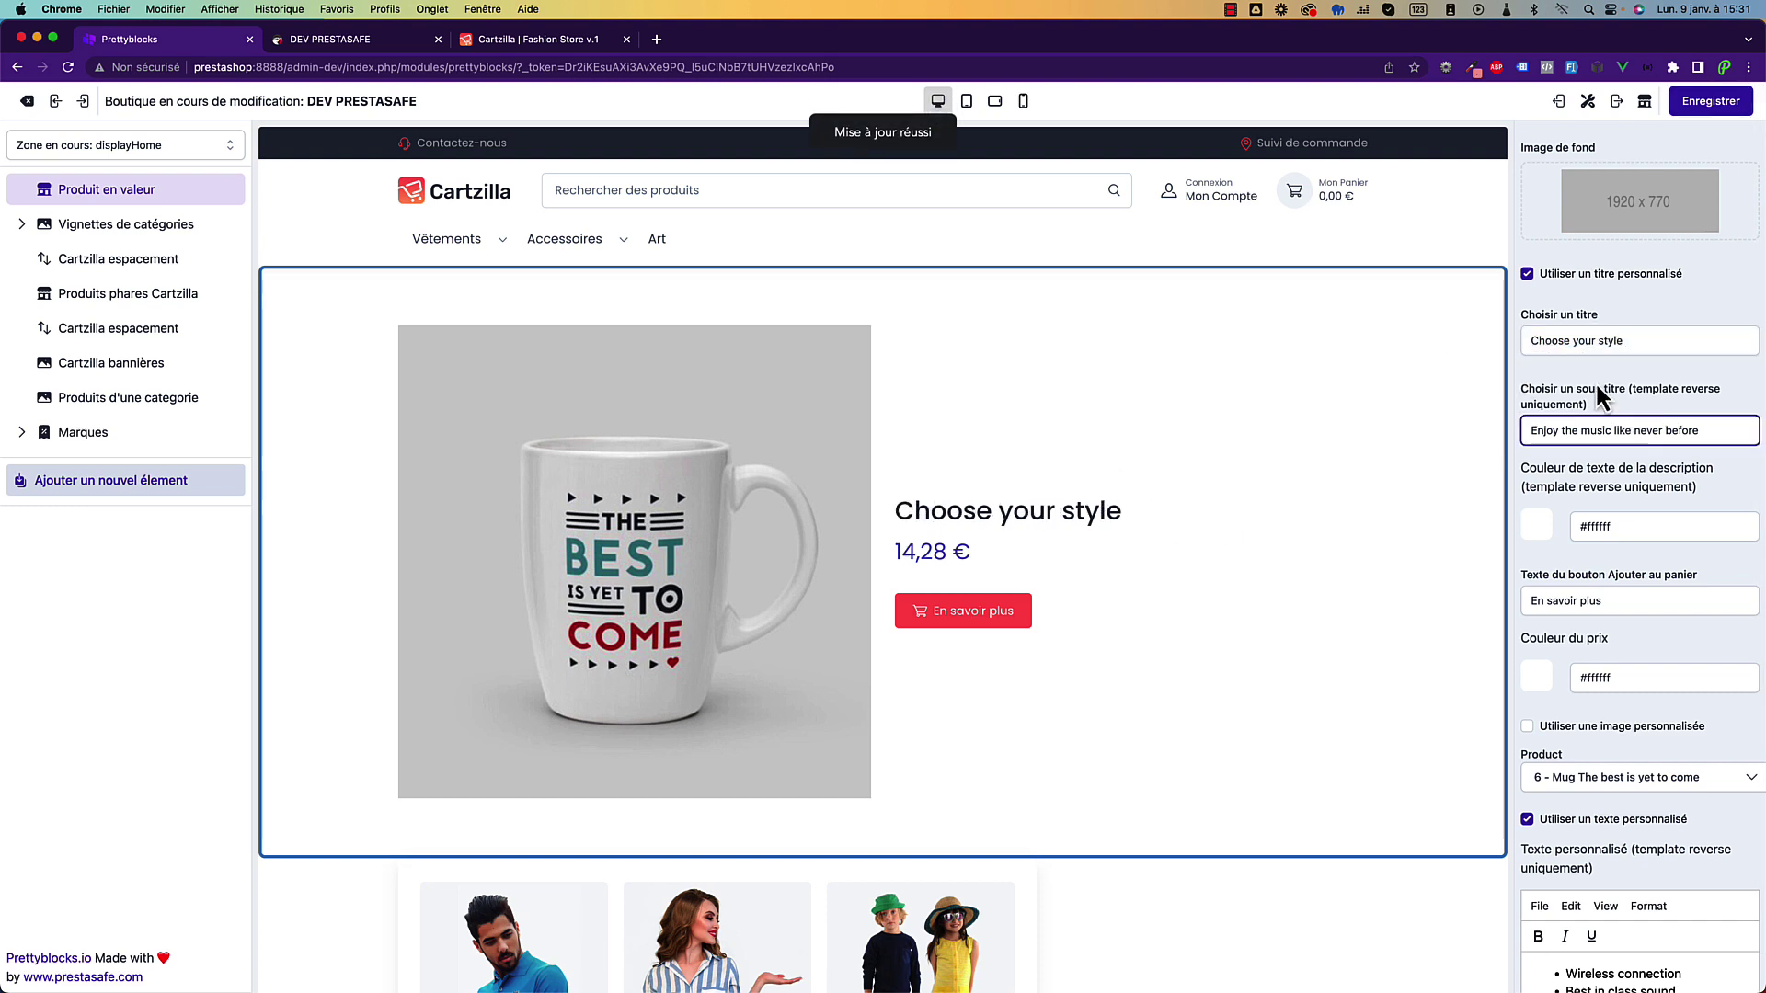
Switch the Produit en valeur block's template to reverse and save.
{"action": "left_click_drag", "start_coordinate": [1592, 410], "coordinate": [1525, 389]}
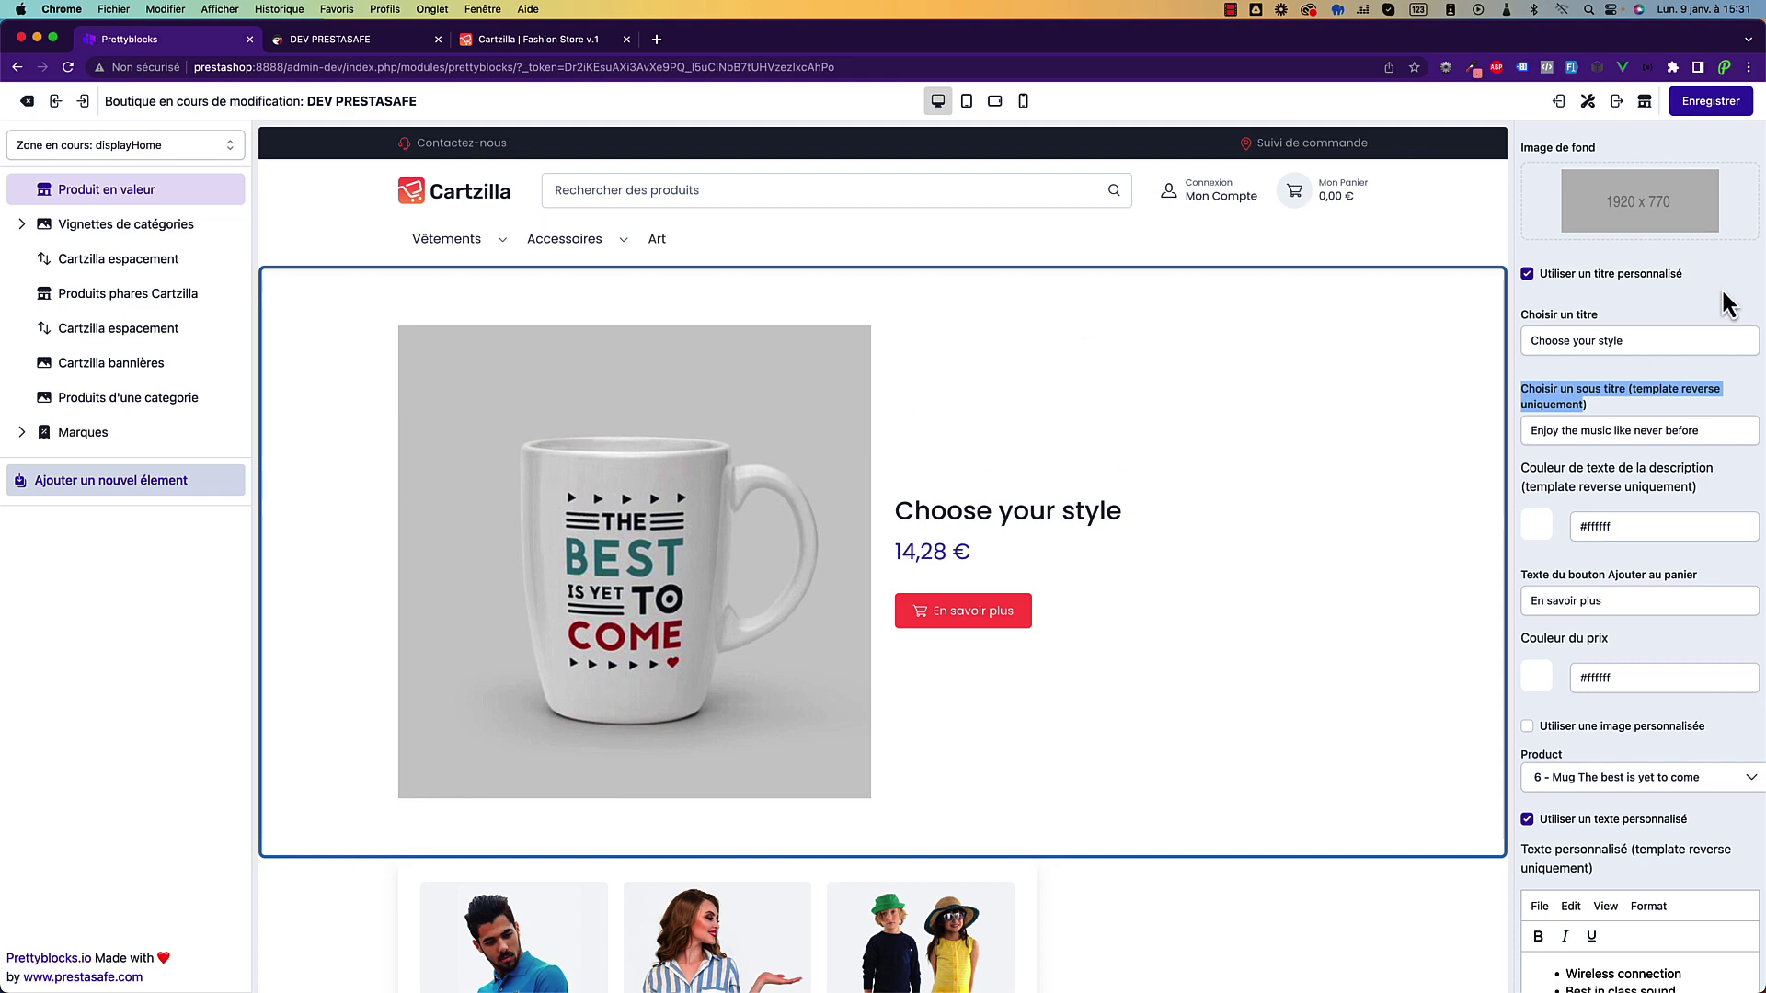
{"action": "scroll", "coordinate": [1653, 776], "scroll_direction": "down", "scroll_amount": 15}
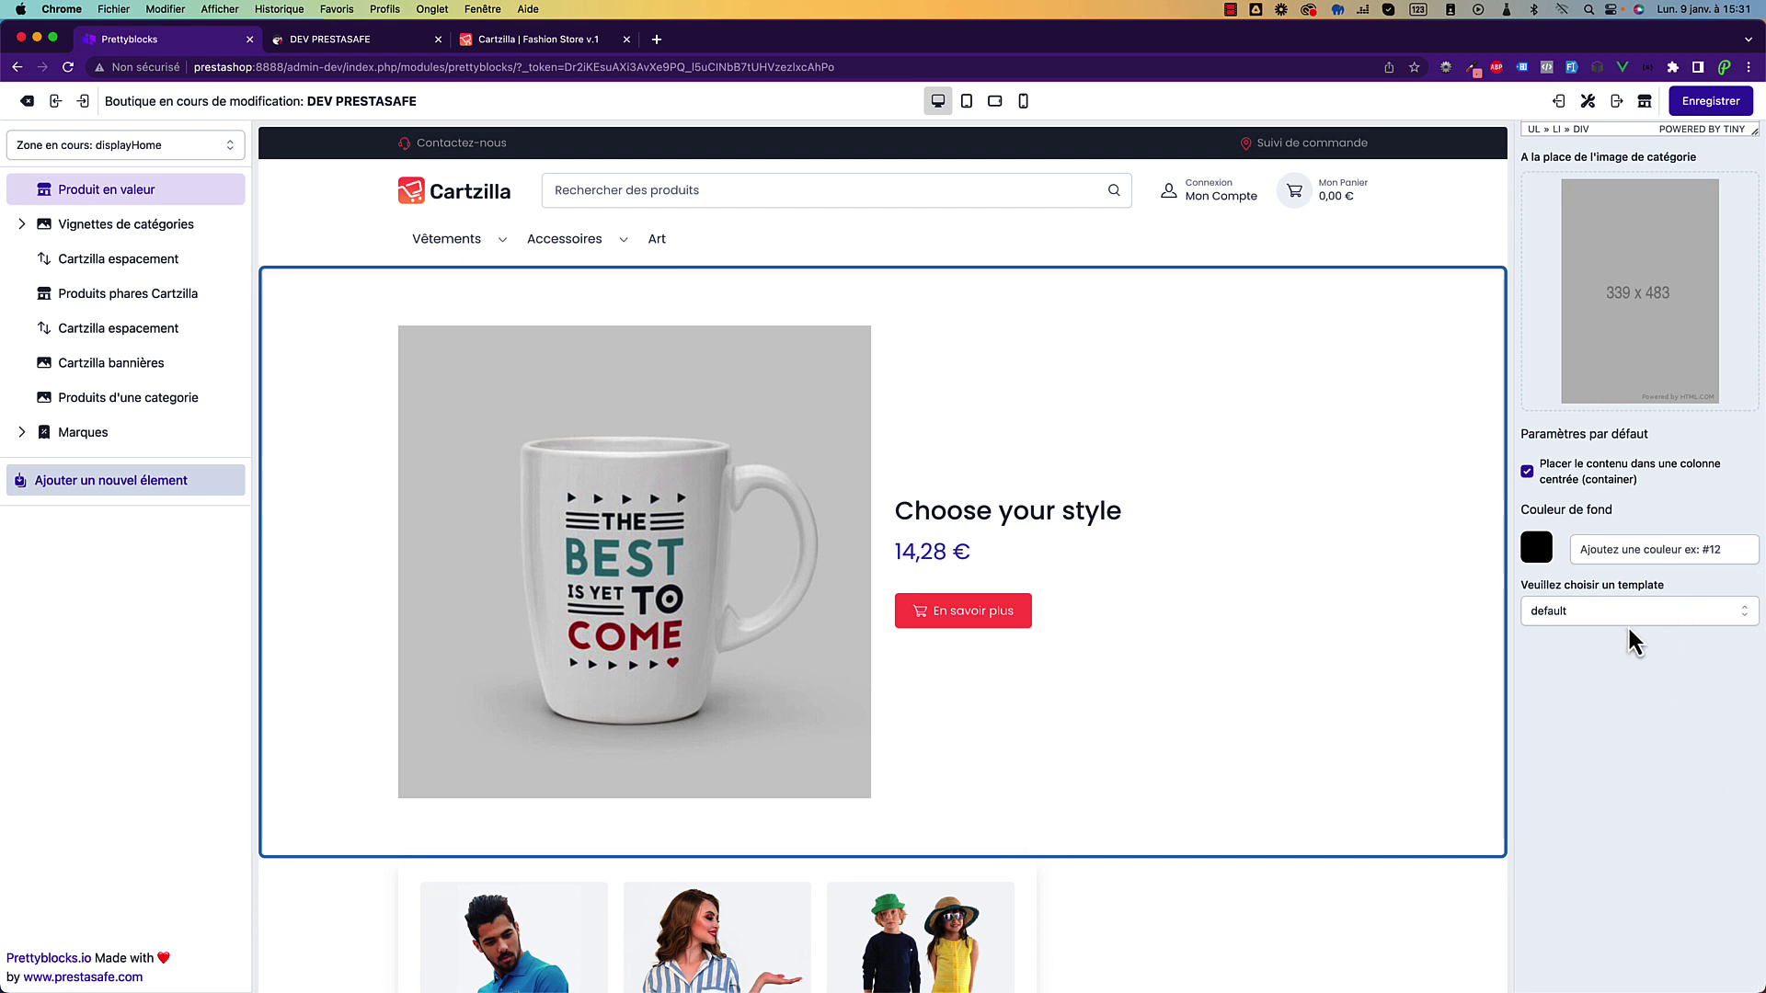
{"action": "left_click", "coordinate": [1642, 611]}
{"action": "left_click", "coordinate": [1635, 677]}
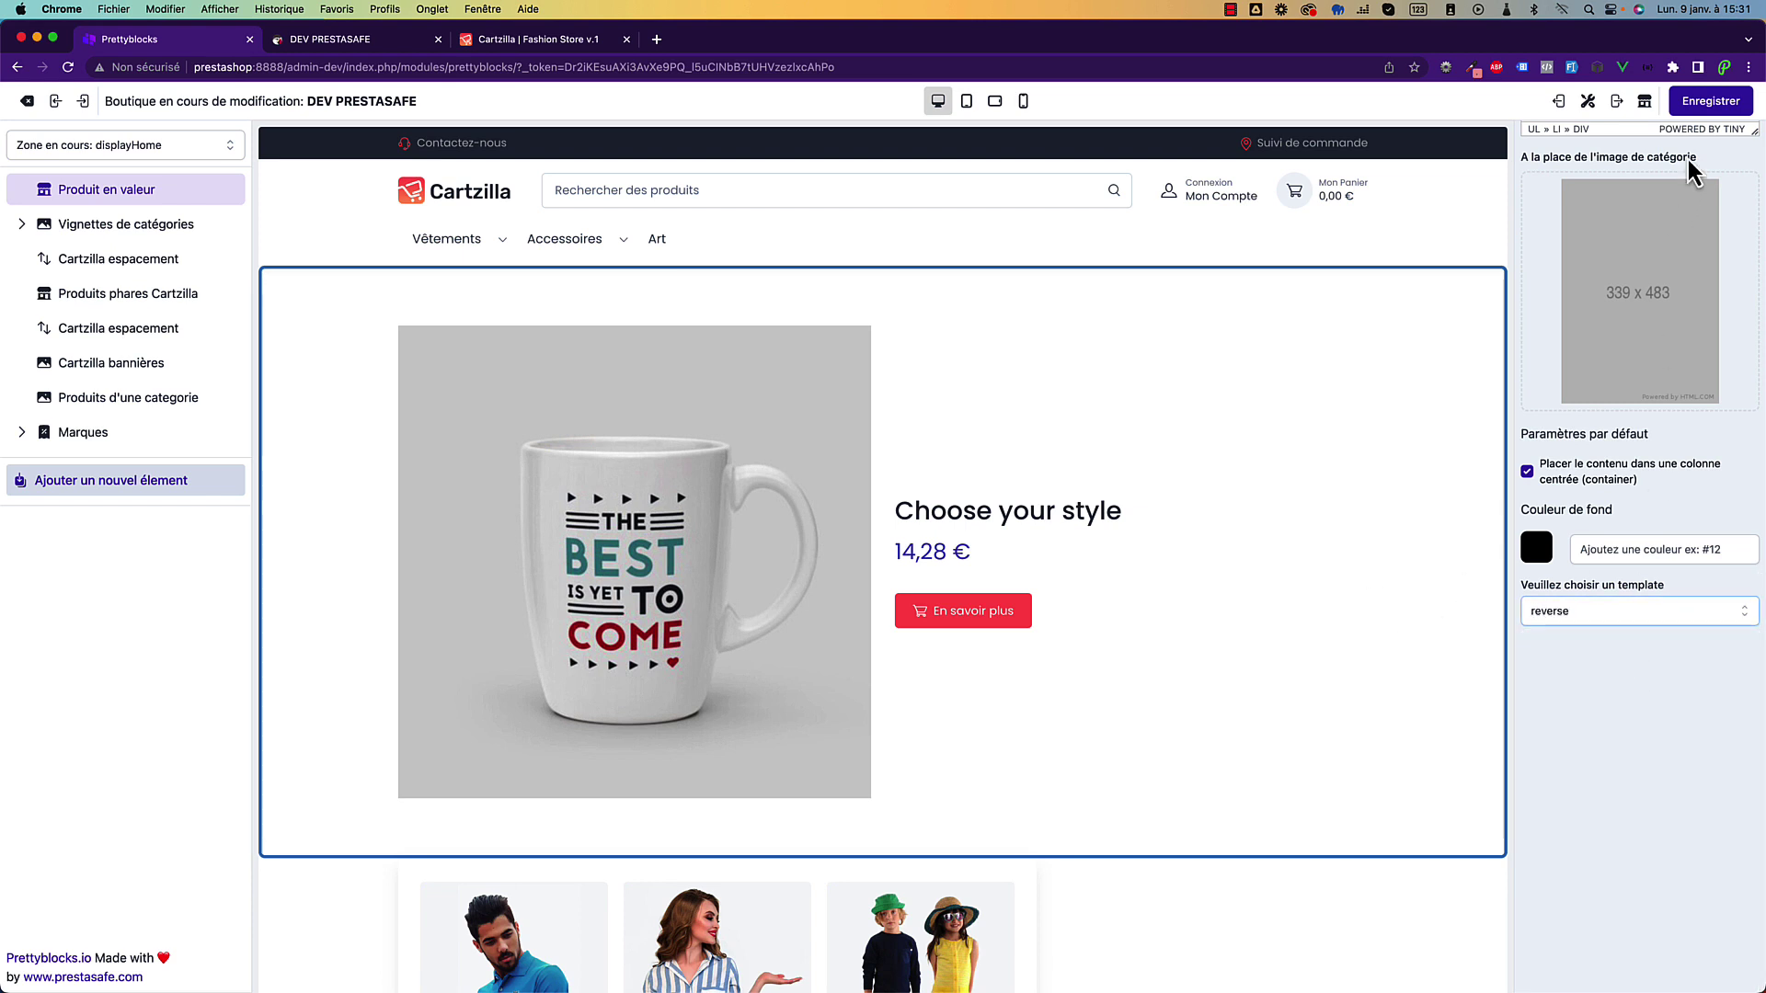
{"action": "left_click", "coordinate": [1715, 101]}
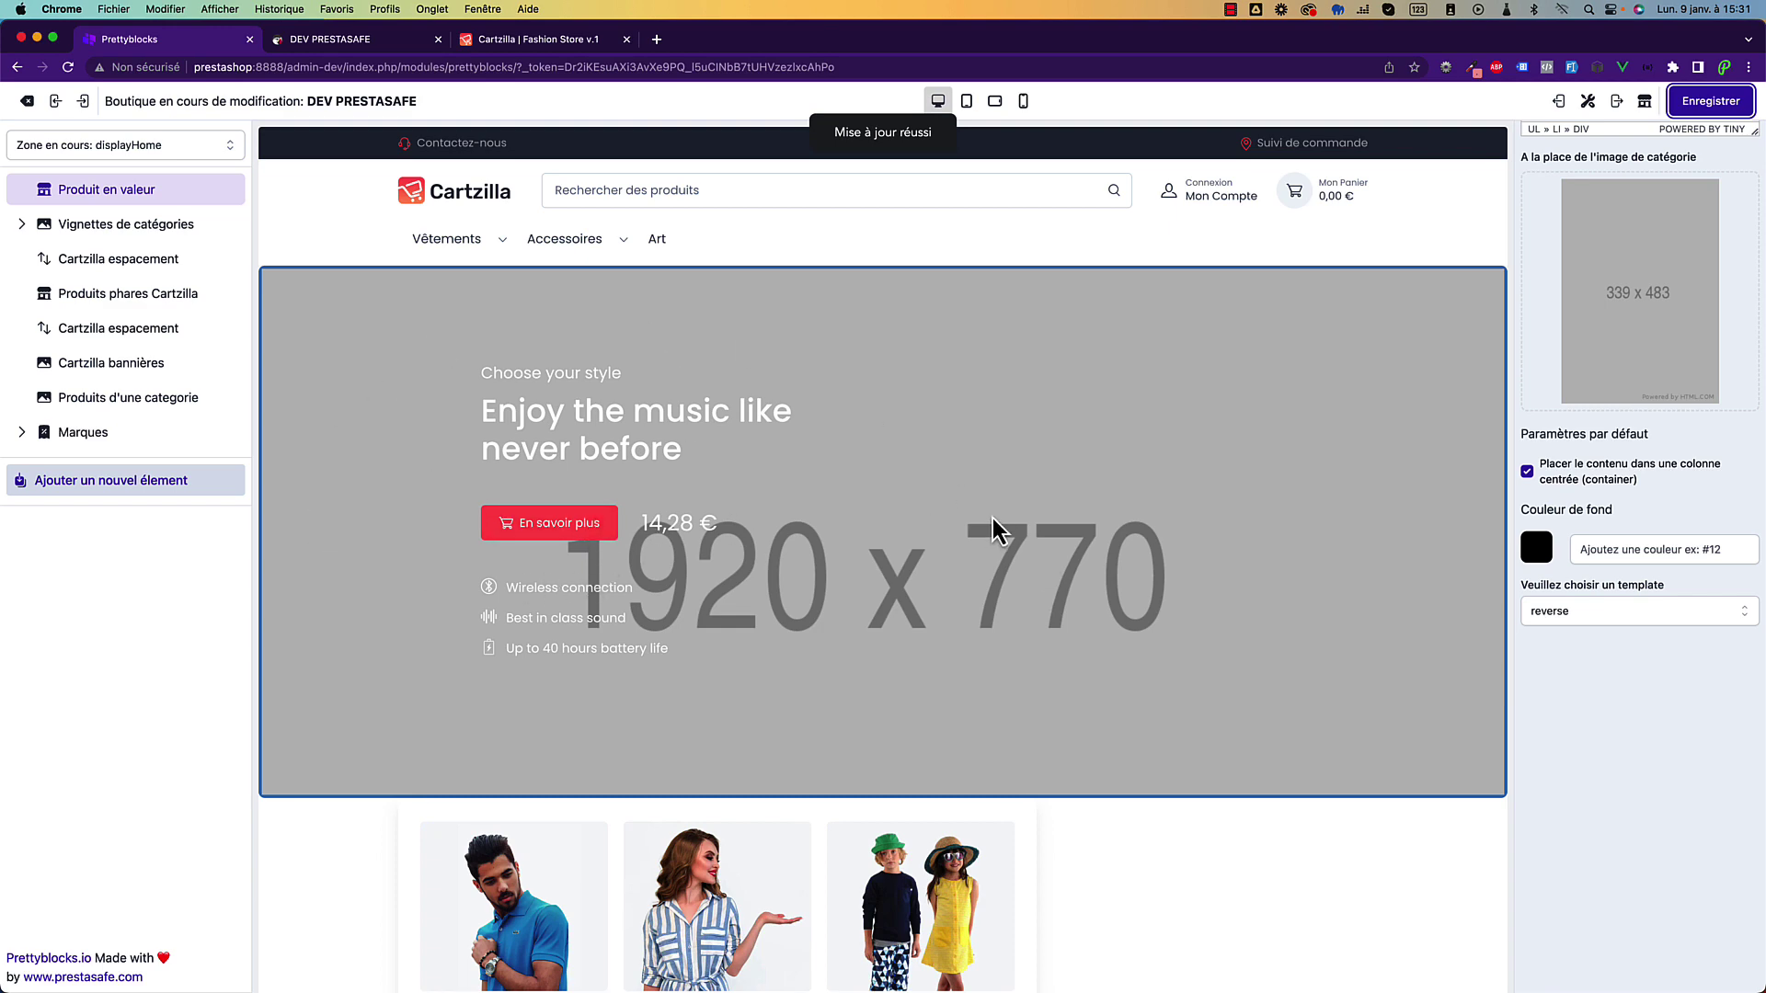
Set the Produit en valeur block's background image to the hero-bg WebP file from the cz_webp folder.
{"action": "scroll", "coordinate": [1656, 414], "scroll_direction": "up", "scroll_amount": 10}
{"action": "left_click", "coordinate": [1671, 230]}
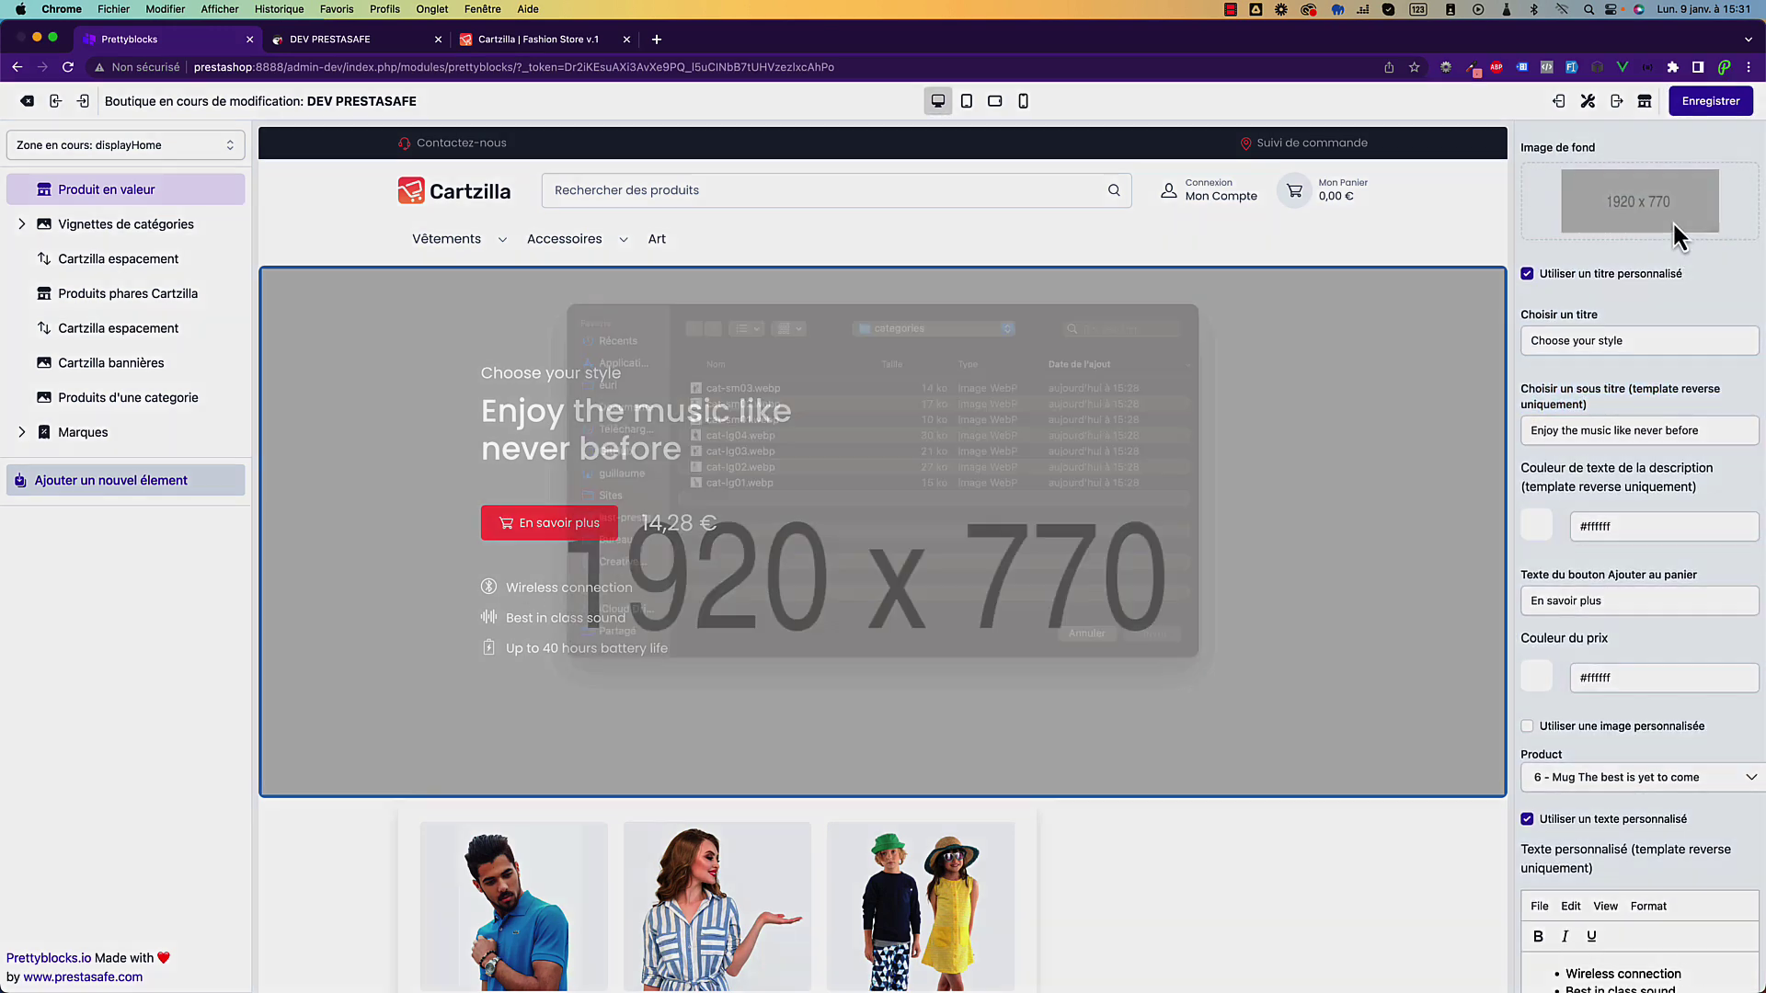
{"action": "left_click", "coordinate": [933, 353]}
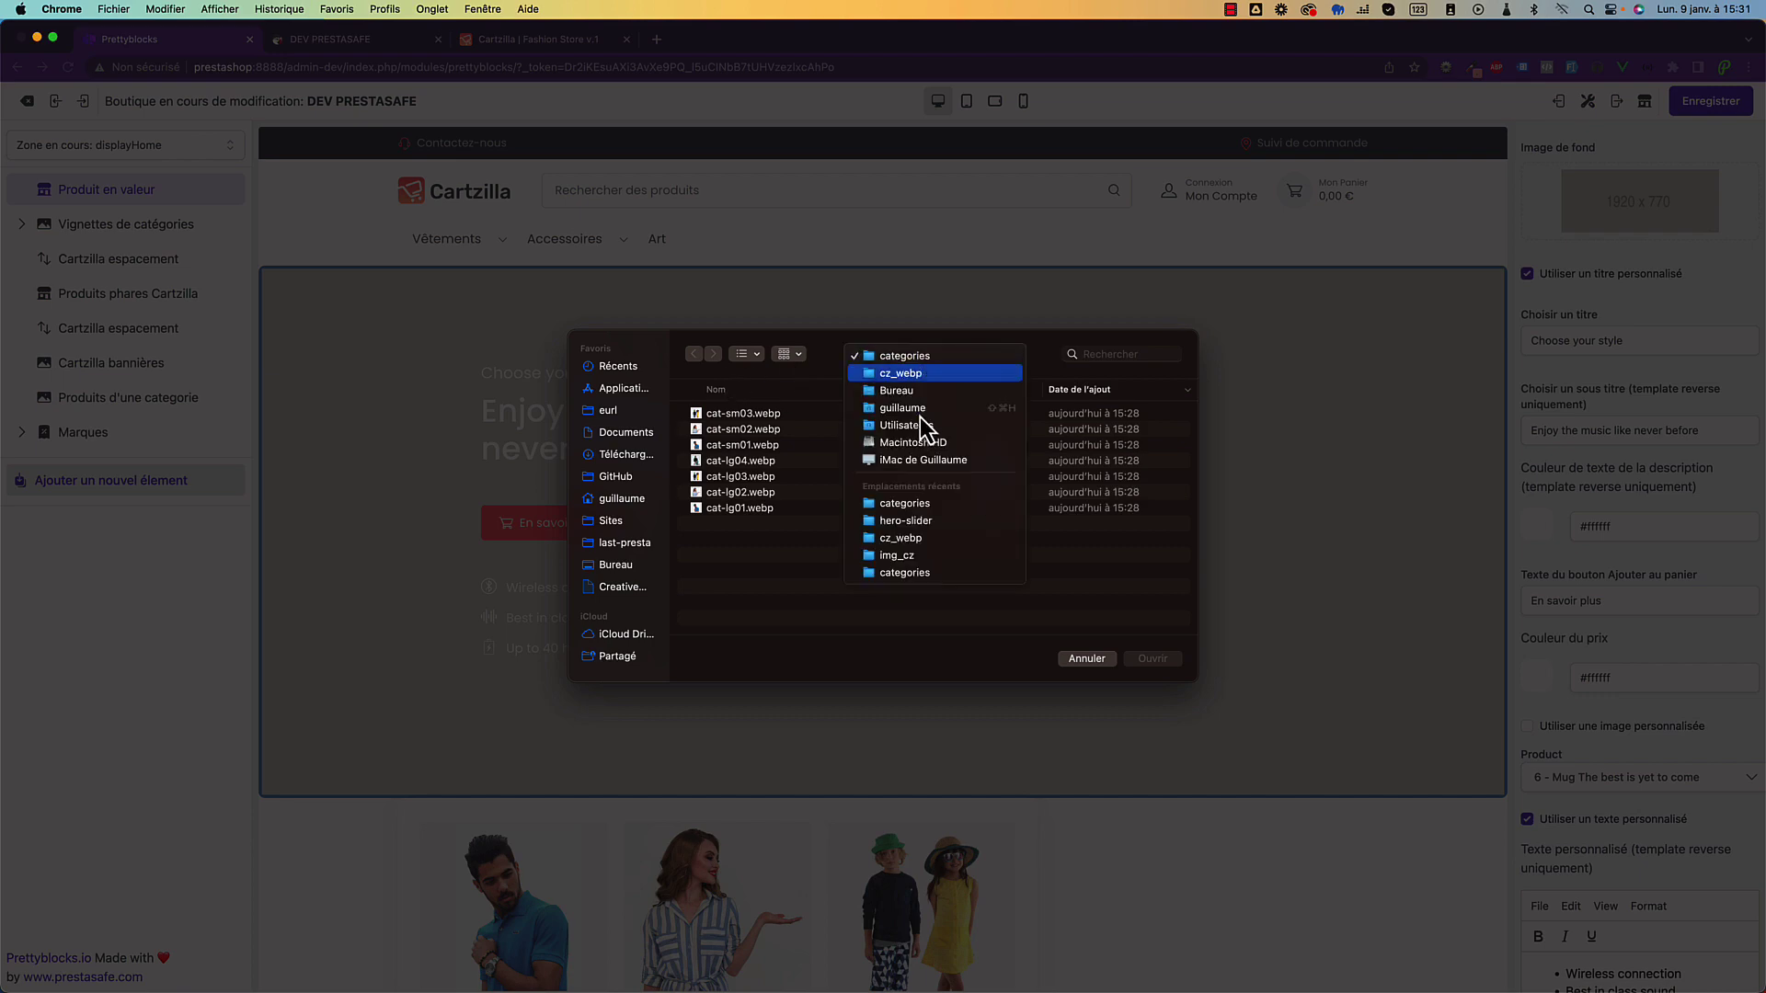
{"action": "left_click", "coordinate": [920, 377]}
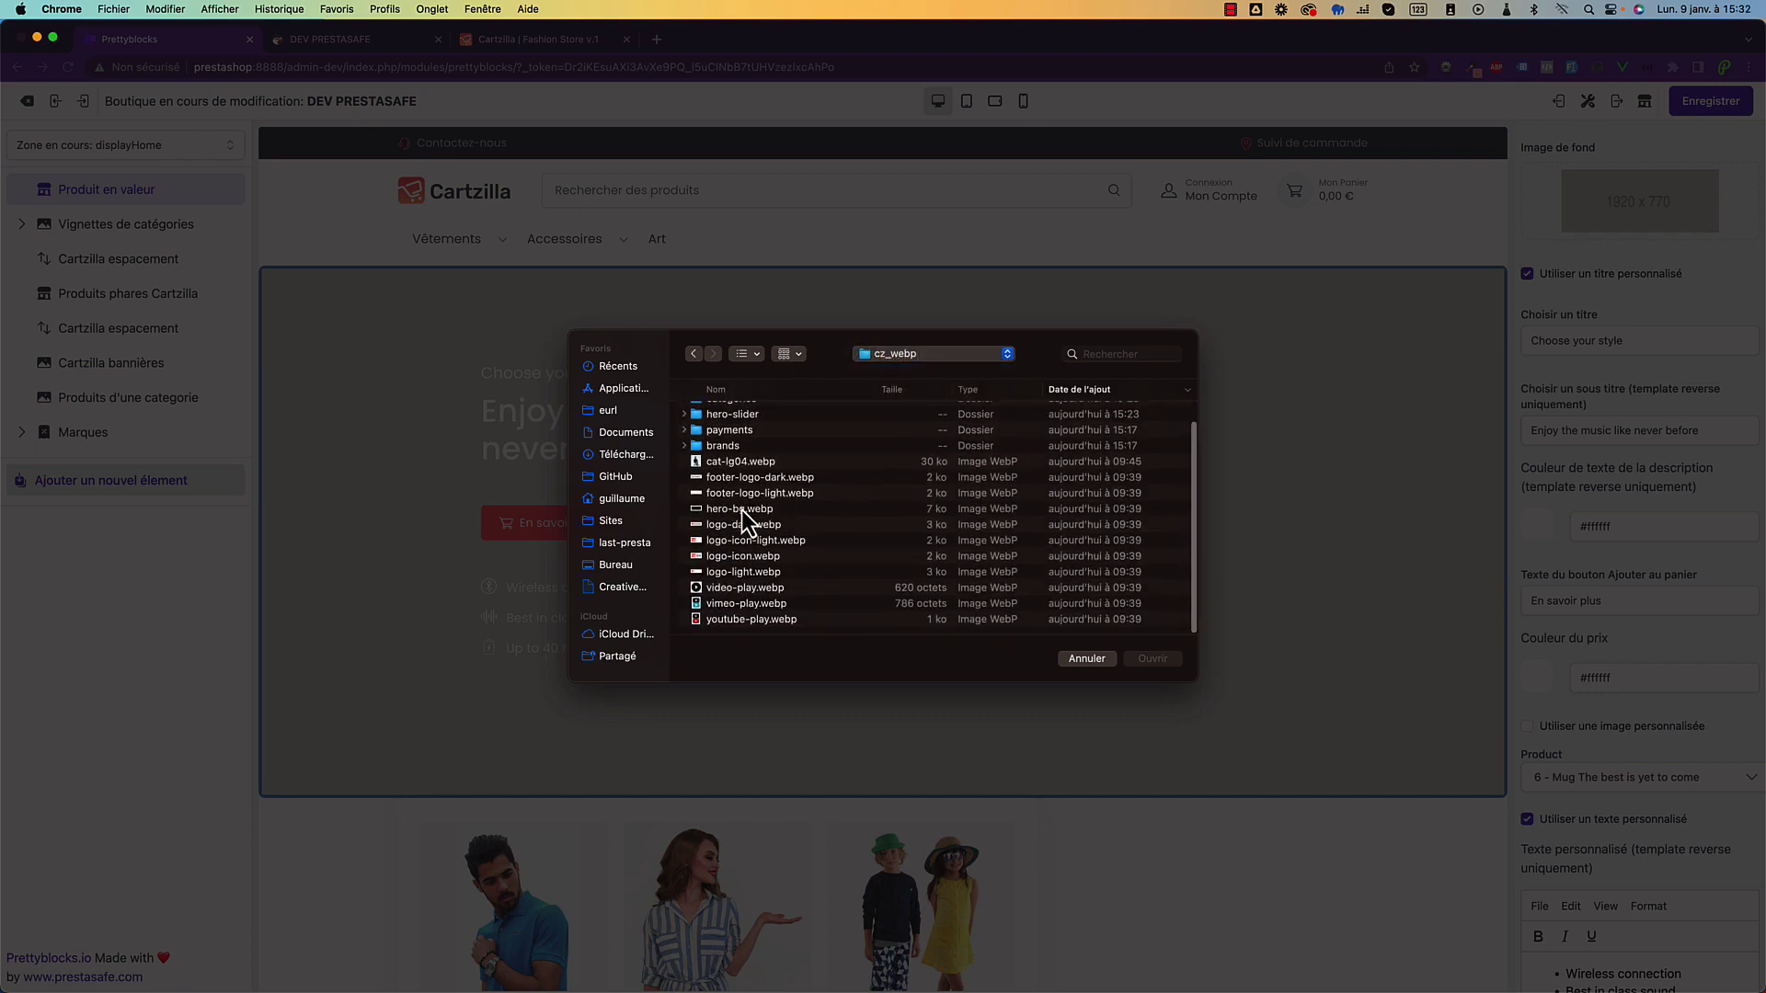
{"action": "double_click", "coordinate": [742, 515]}
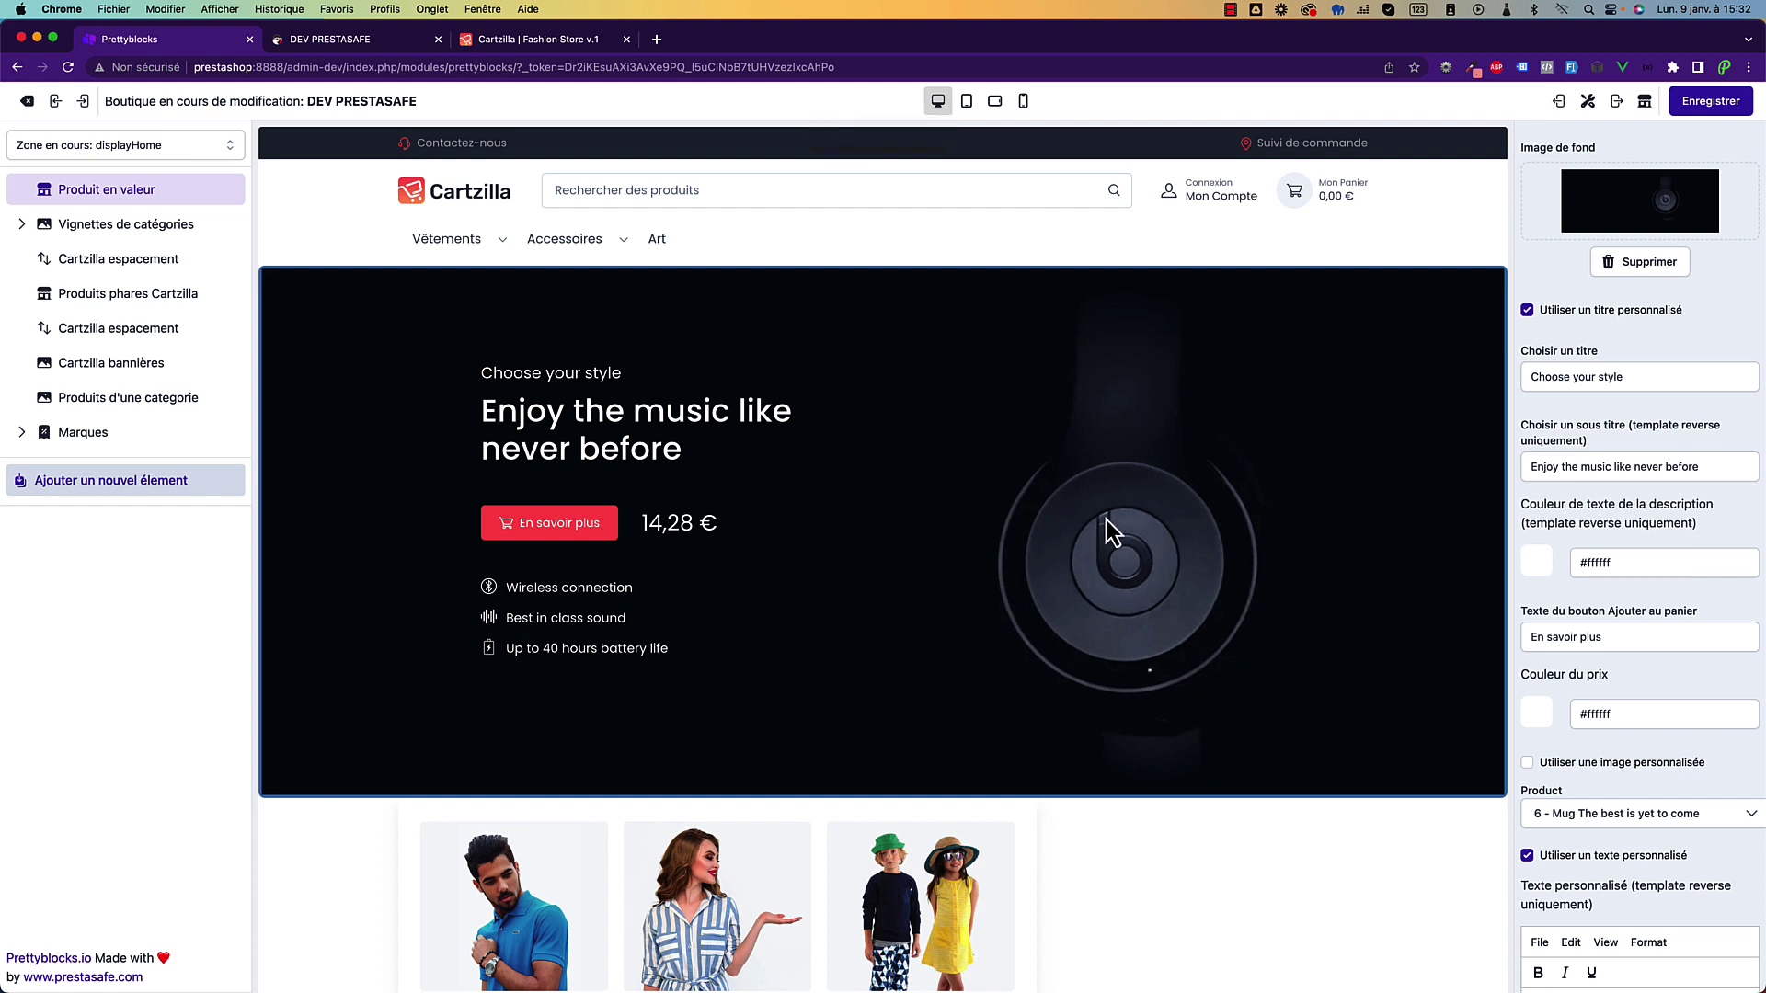
Change the Produit en valeur block's title to "Choose your style dfre" and its subtitle to "Nouveau produit dispo".
{"action": "left_click_drag", "start_coordinate": [1717, 467], "coordinate": [1468, 485]}
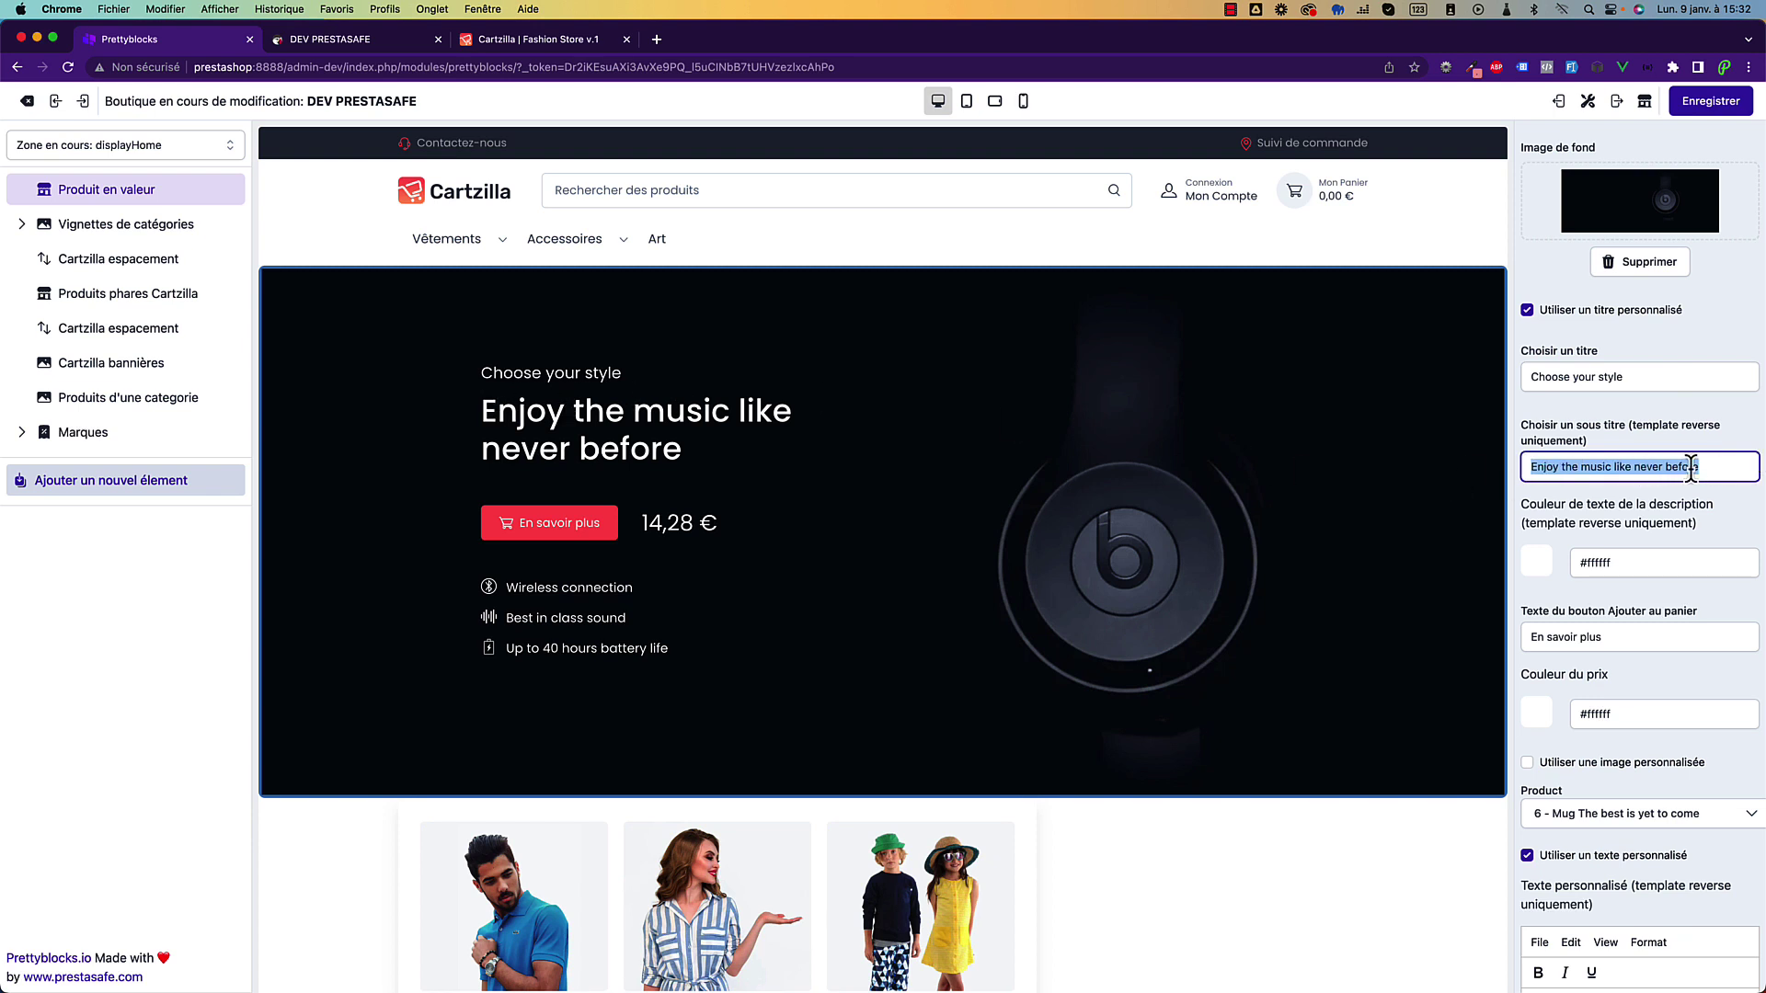
{"action": "left_click", "coordinate": [1664, 382]}
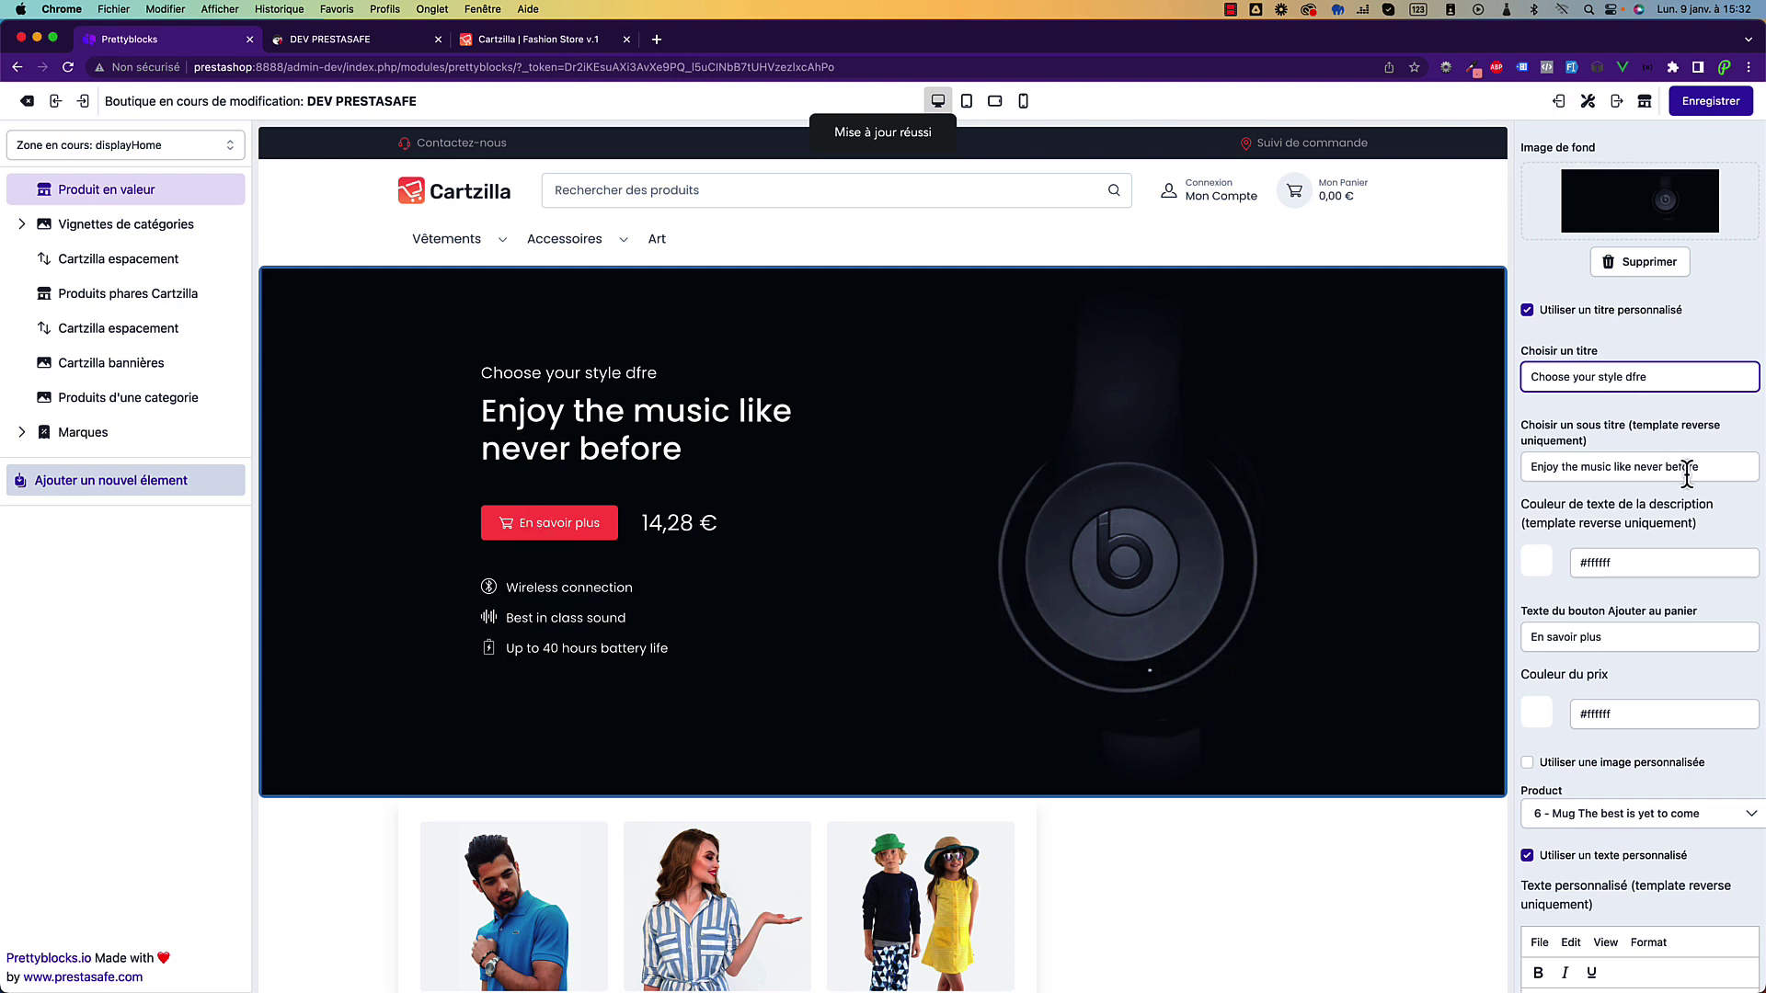
{"action": "left_click", "coordinate": [1716, 467]}
{"action": "key", "text": "super+a"}
{"action": "type", "text": "N"}
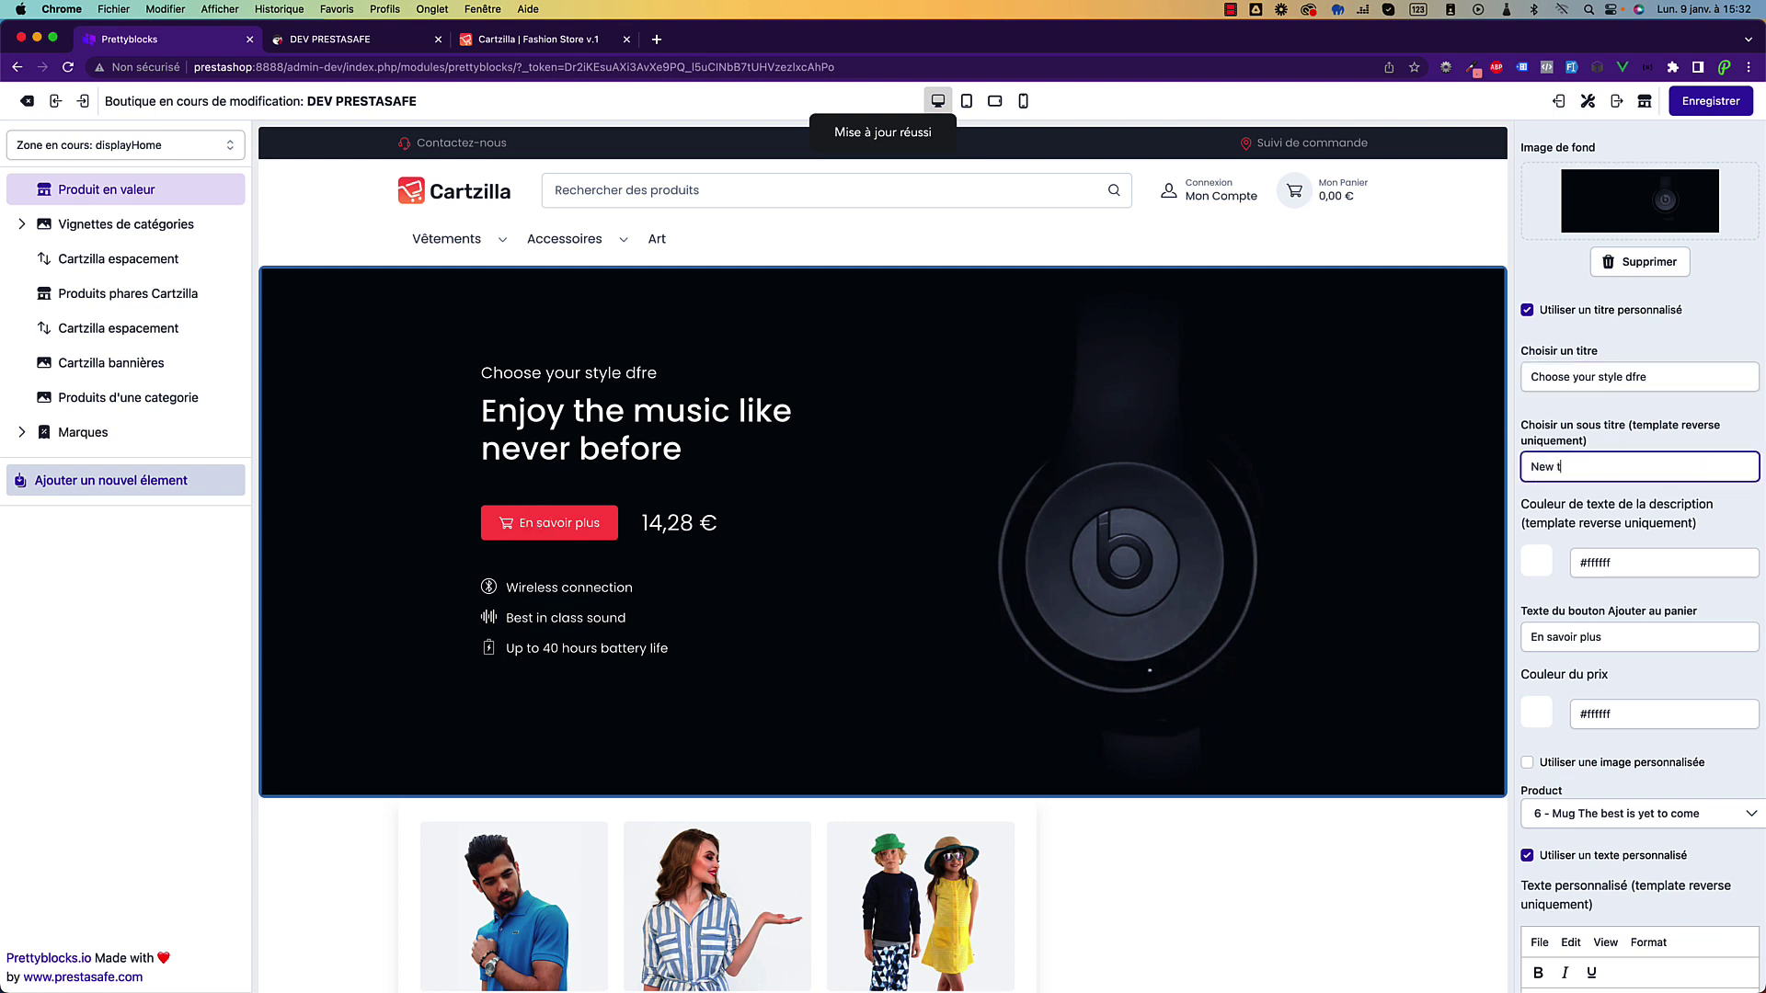
{"action": "key", "text": "BackSpace"}
{"action": "key", "text": "BackSpace"}
{"action": "key", "text": "BackSpace"}
{"action": "key", "text": "BackSpace"}
{"action": "key", "text": "BackSpace"}
{"action": "key", "text": "BackSpace"}
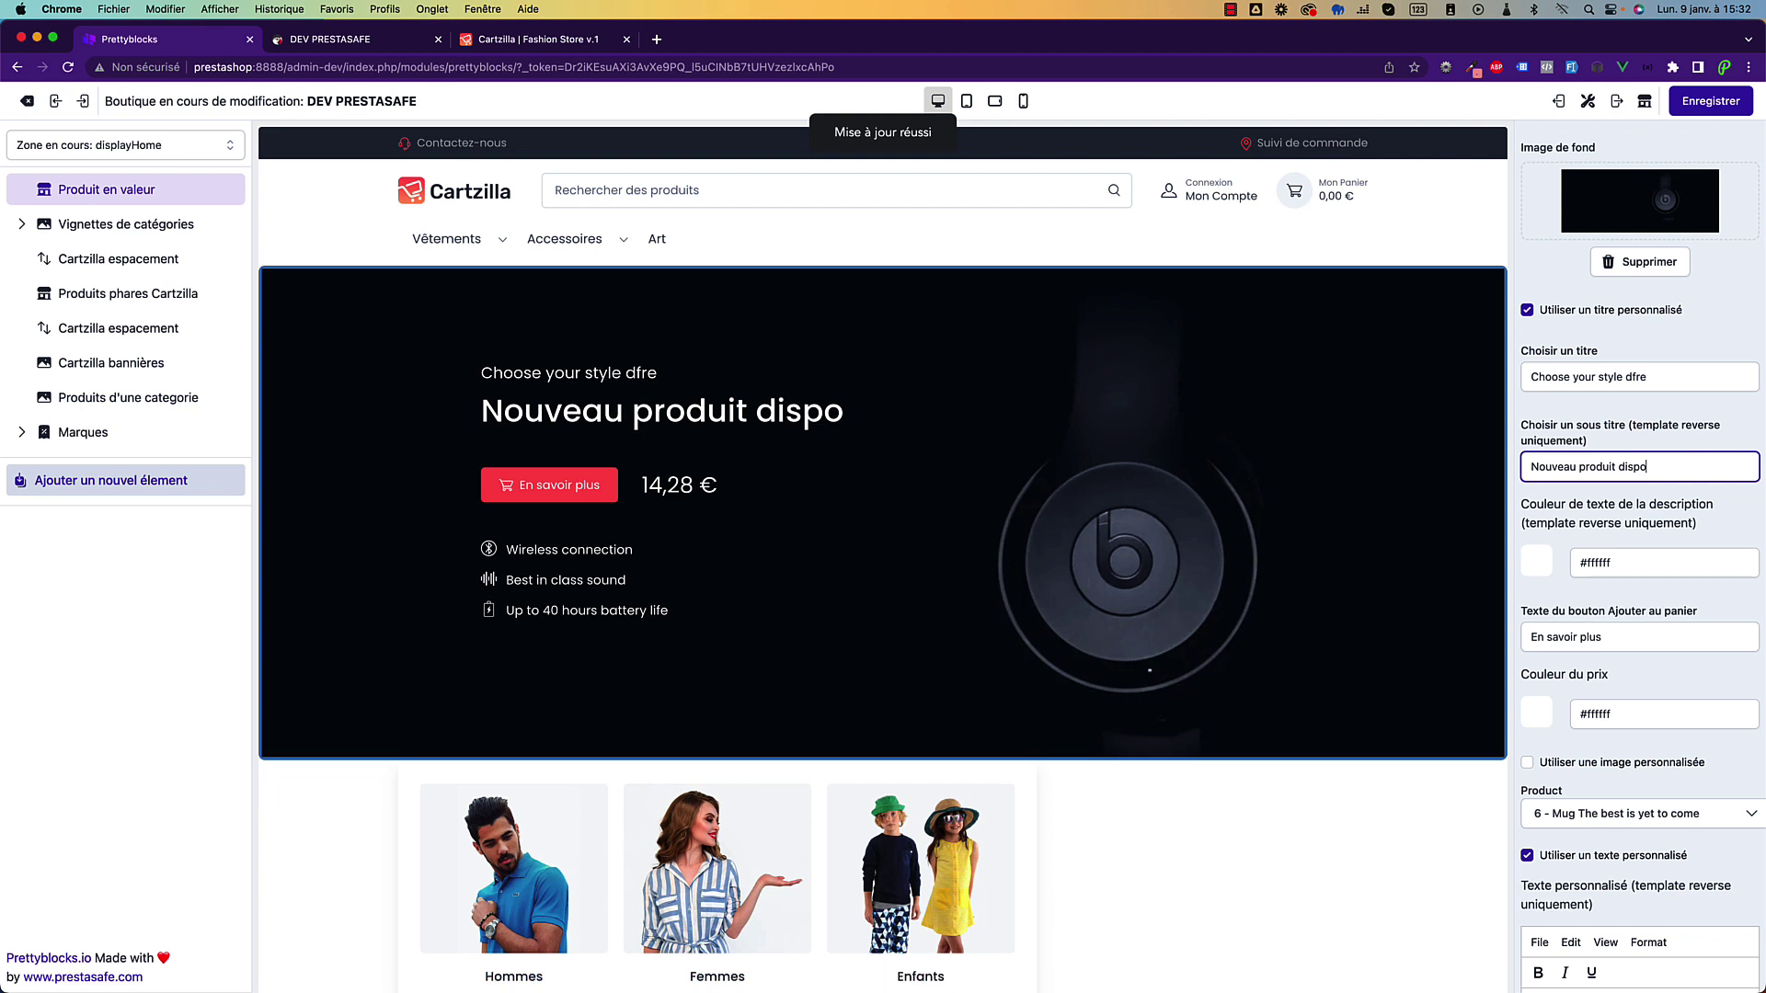
Set the description text colour of the Produit en valeur block to dark red #ac1919 and save.
{"action": "left_click", "coordinate": [1535, 579]}
{"action": "left_click", "coordinate": [1623, 618]}
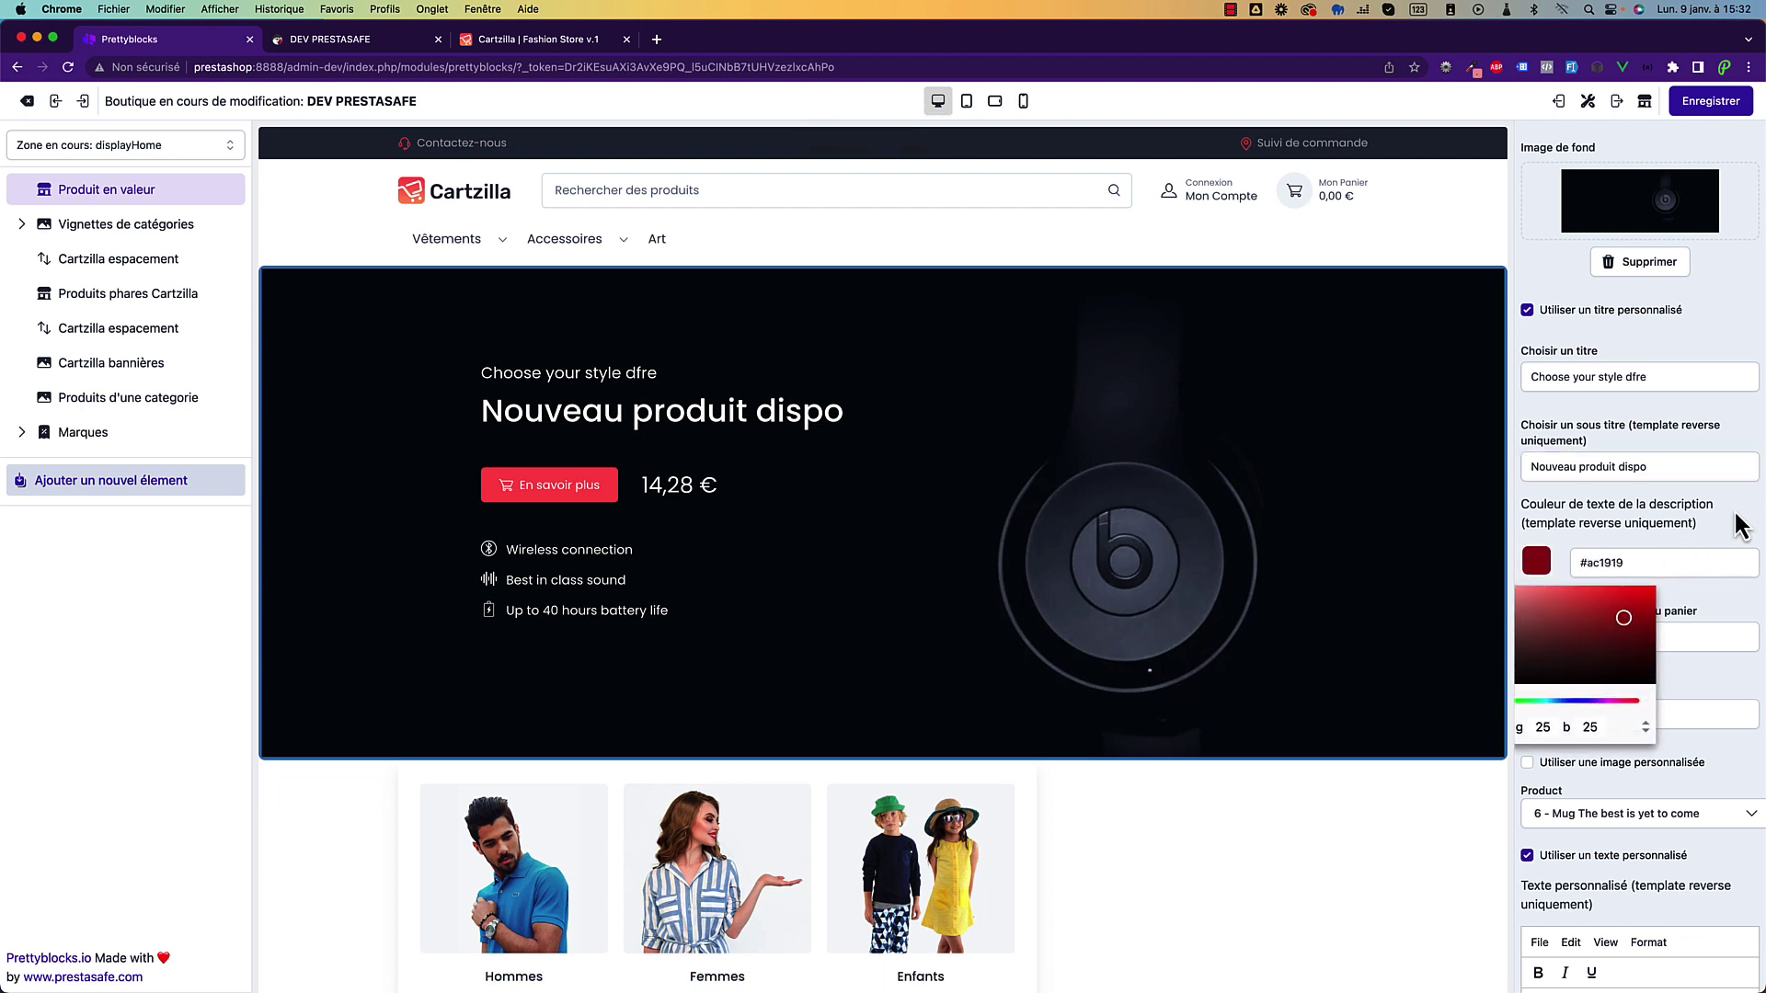
{"action": "left_click", "coordinate": [1708, 103]}
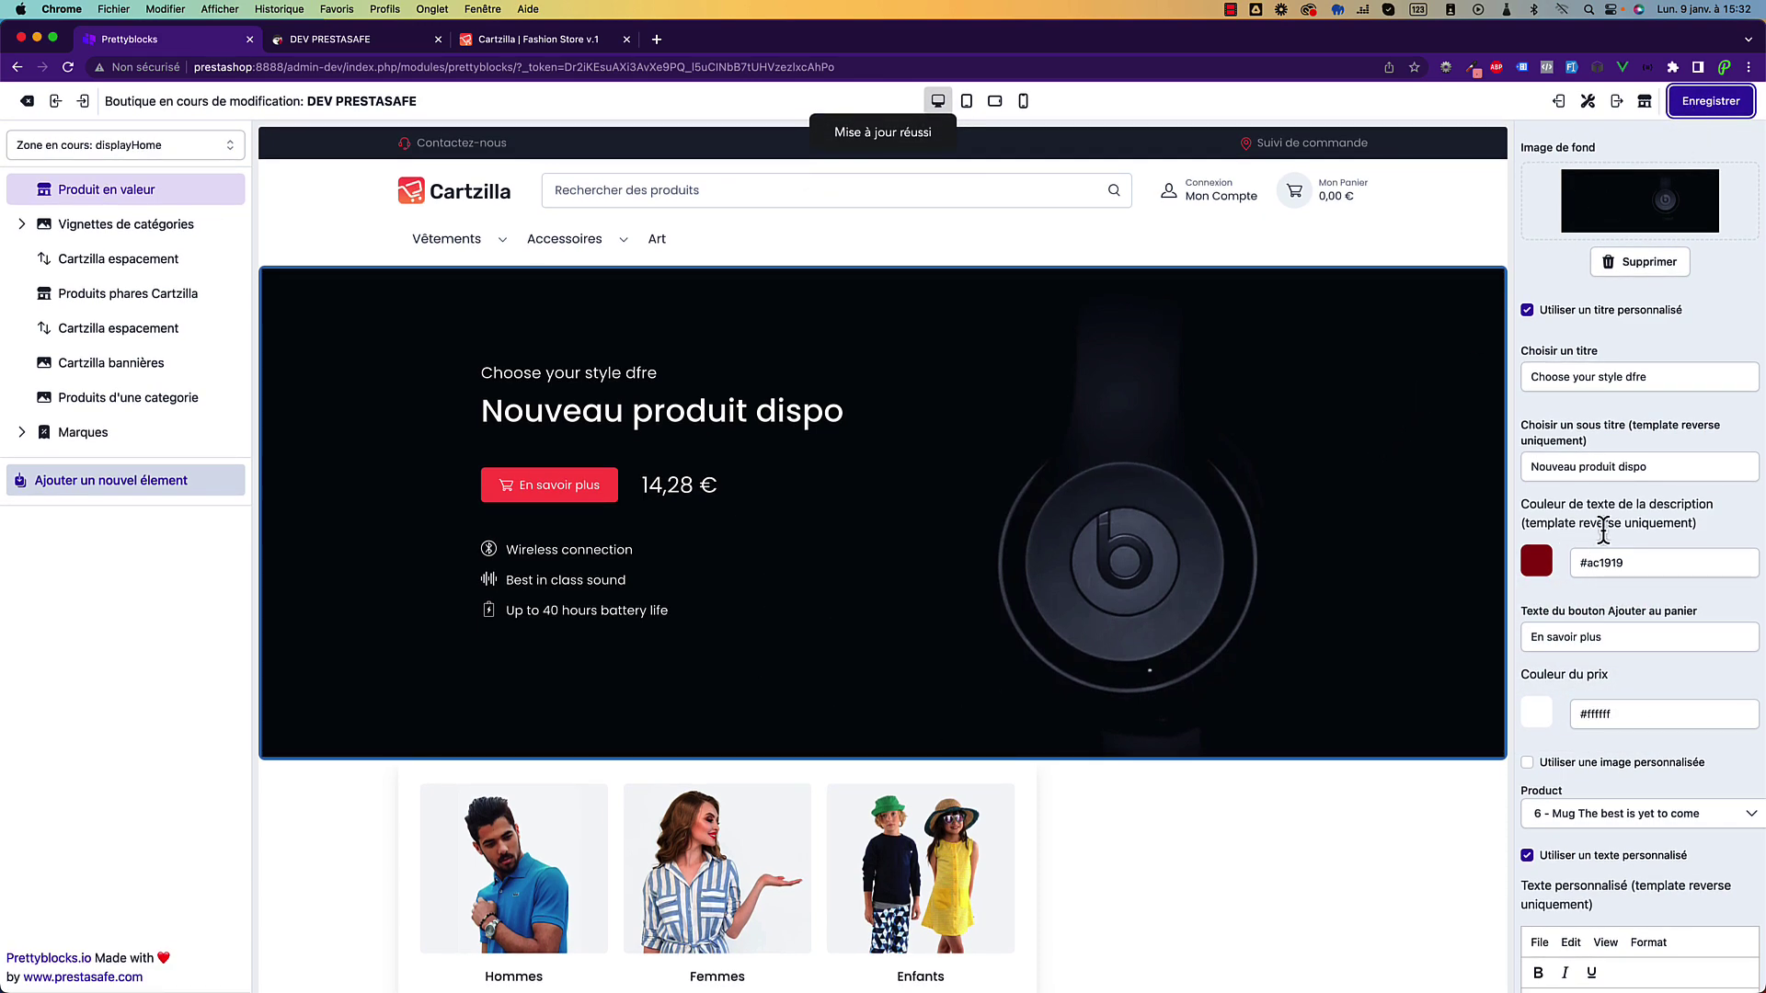
Copy the description colour #ac1919 into the Produit en valeur block's price colour and save.
{"action": "scroll", "coordinate": [1531, 570], "scroll_direction": "down", "scroll_amount": 4}
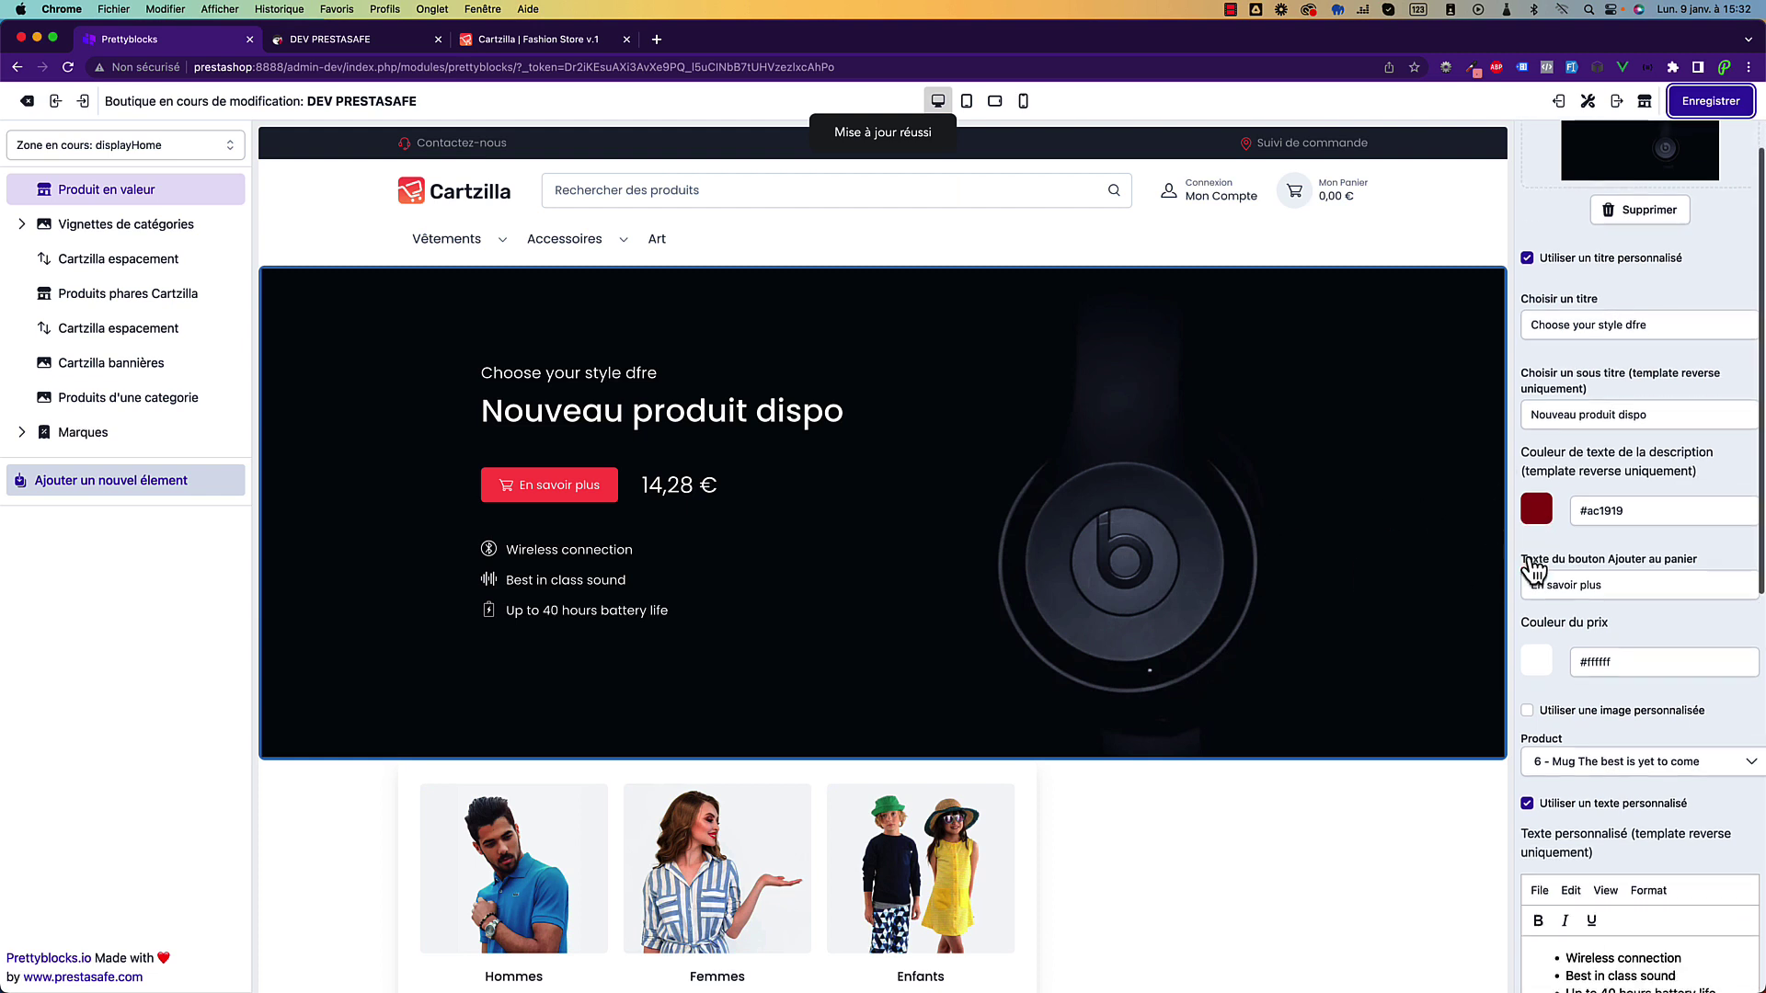
{"action": "triple_click", "coordinate": [1604, 377]}
{"action": "key", "text": "ctrl+c"}
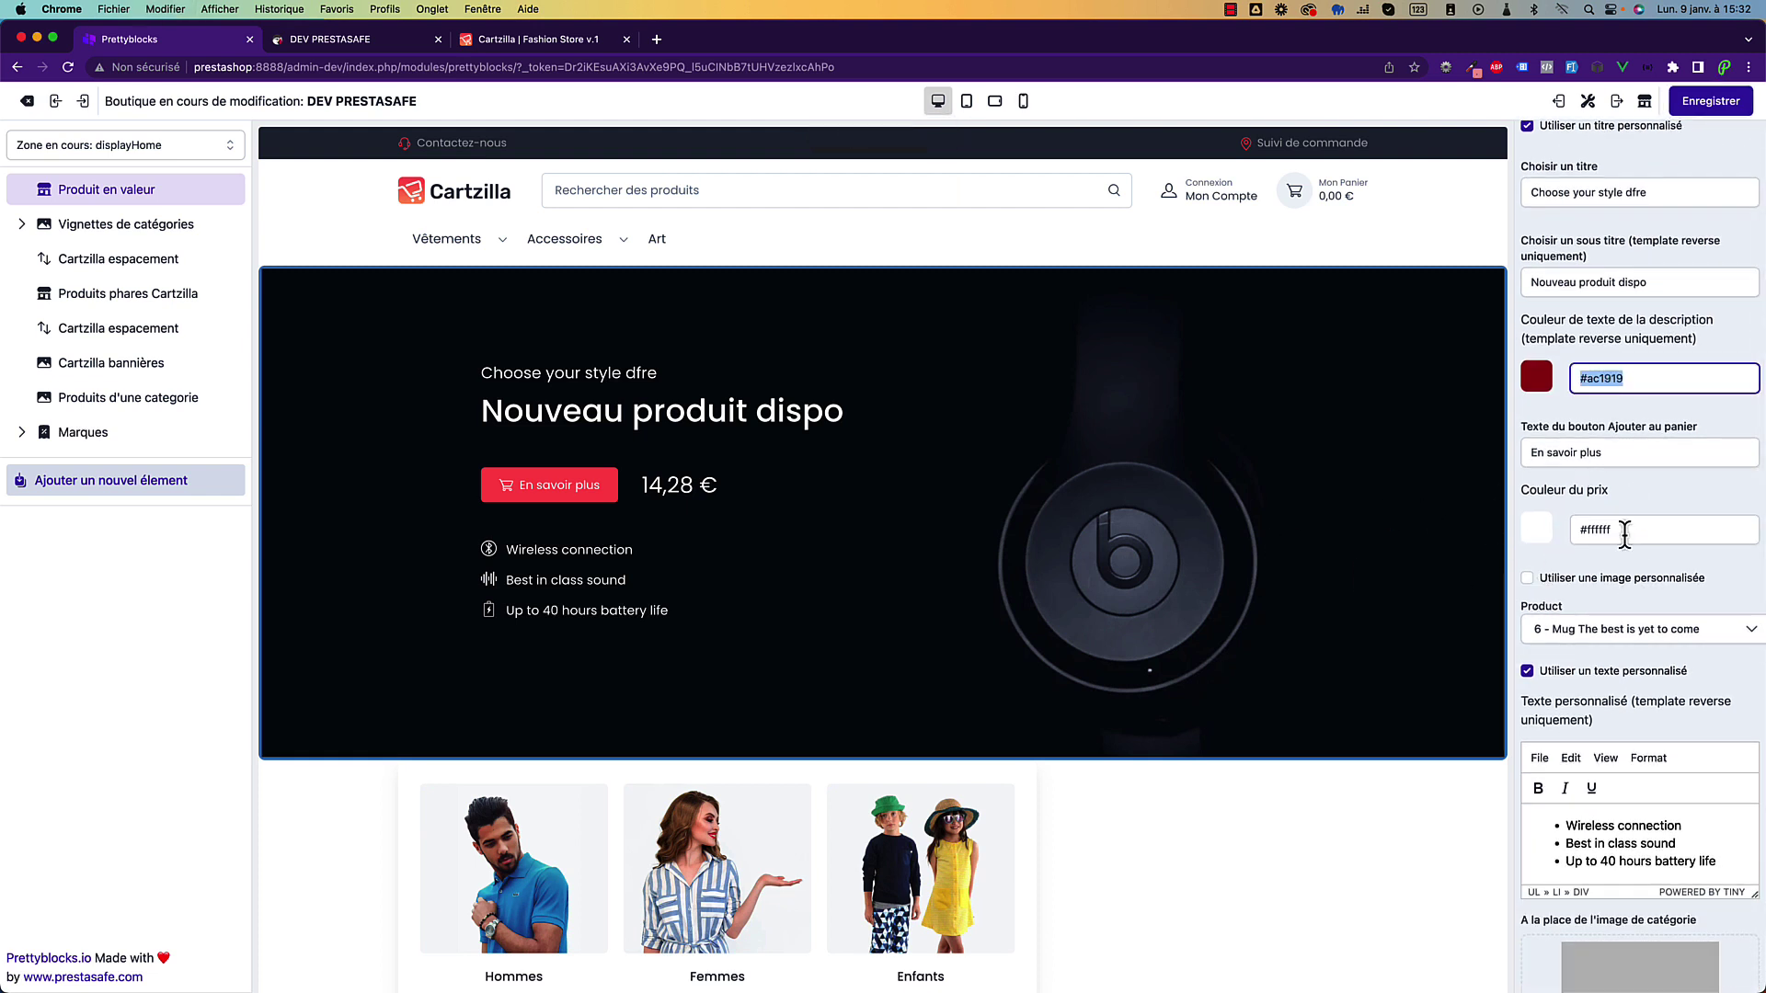
{"action": "triple_click", "coordinate": [1625, 530]}
{"action": "key", "text": "ctrl+v"}
{"action": "left_click", "coordinate": [1695, 110]}
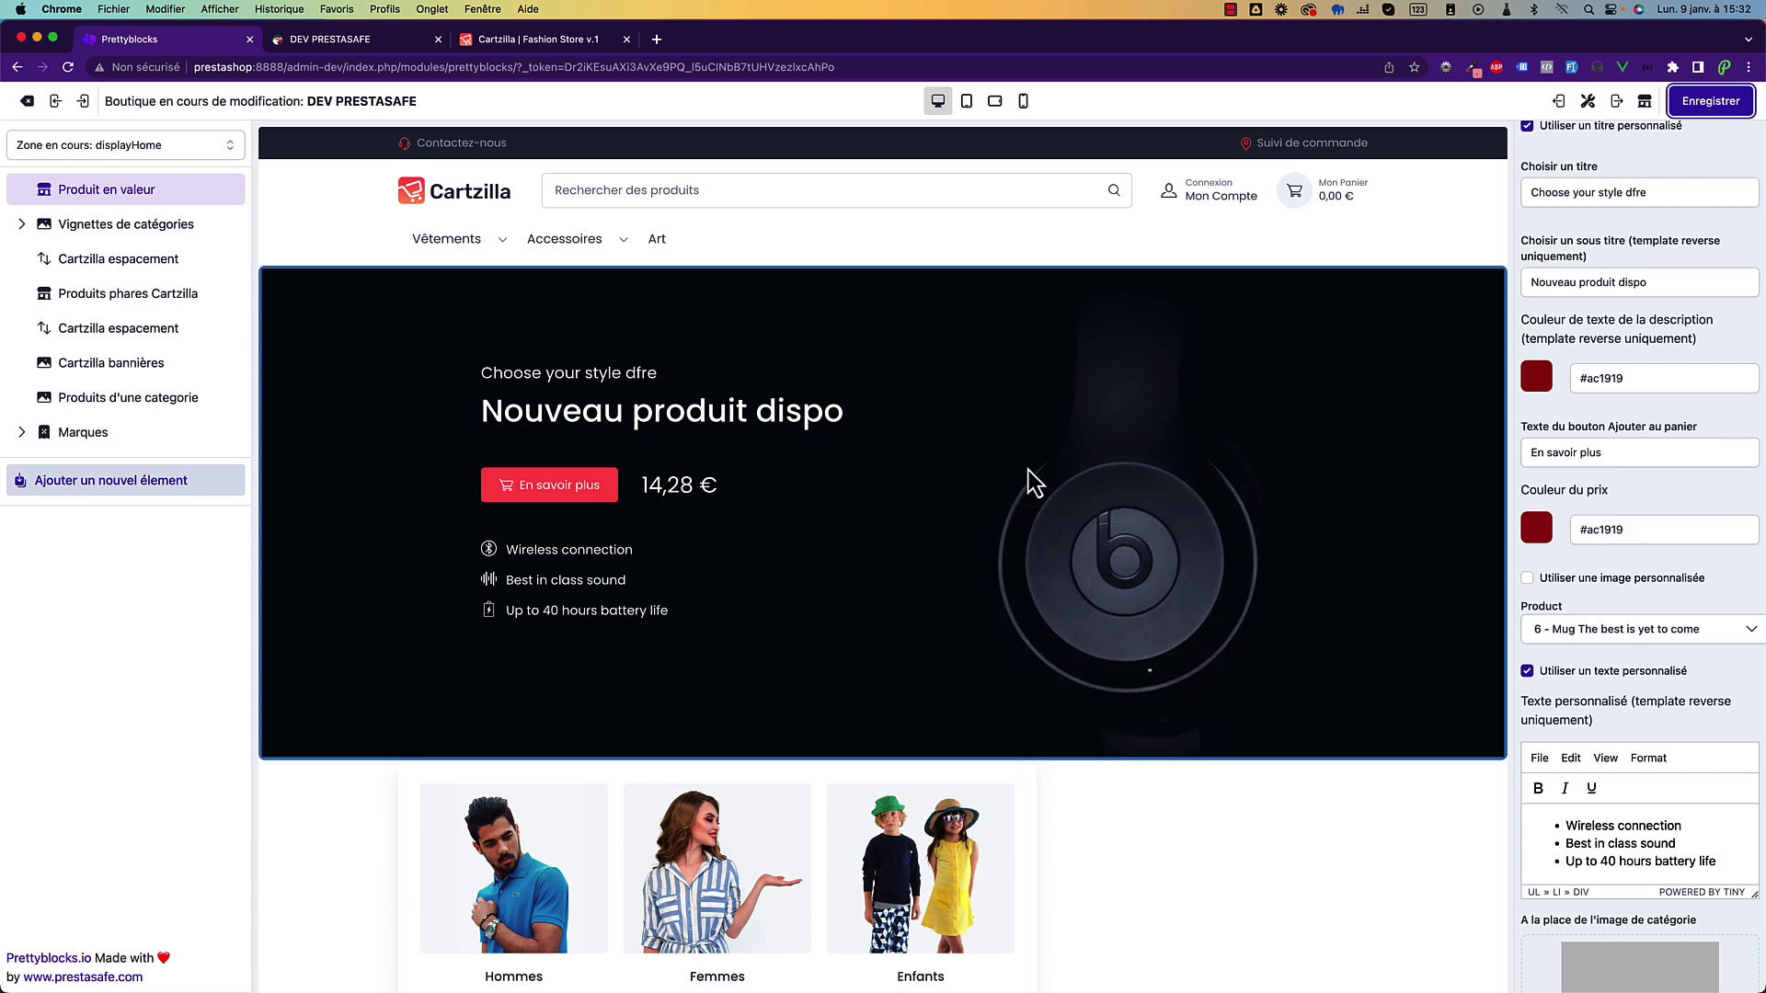
Set both the description text colour and the price colour of the Produit en valeur block to #fff and save.
{"action": "left_click", "coordinate": [1627, 377]}
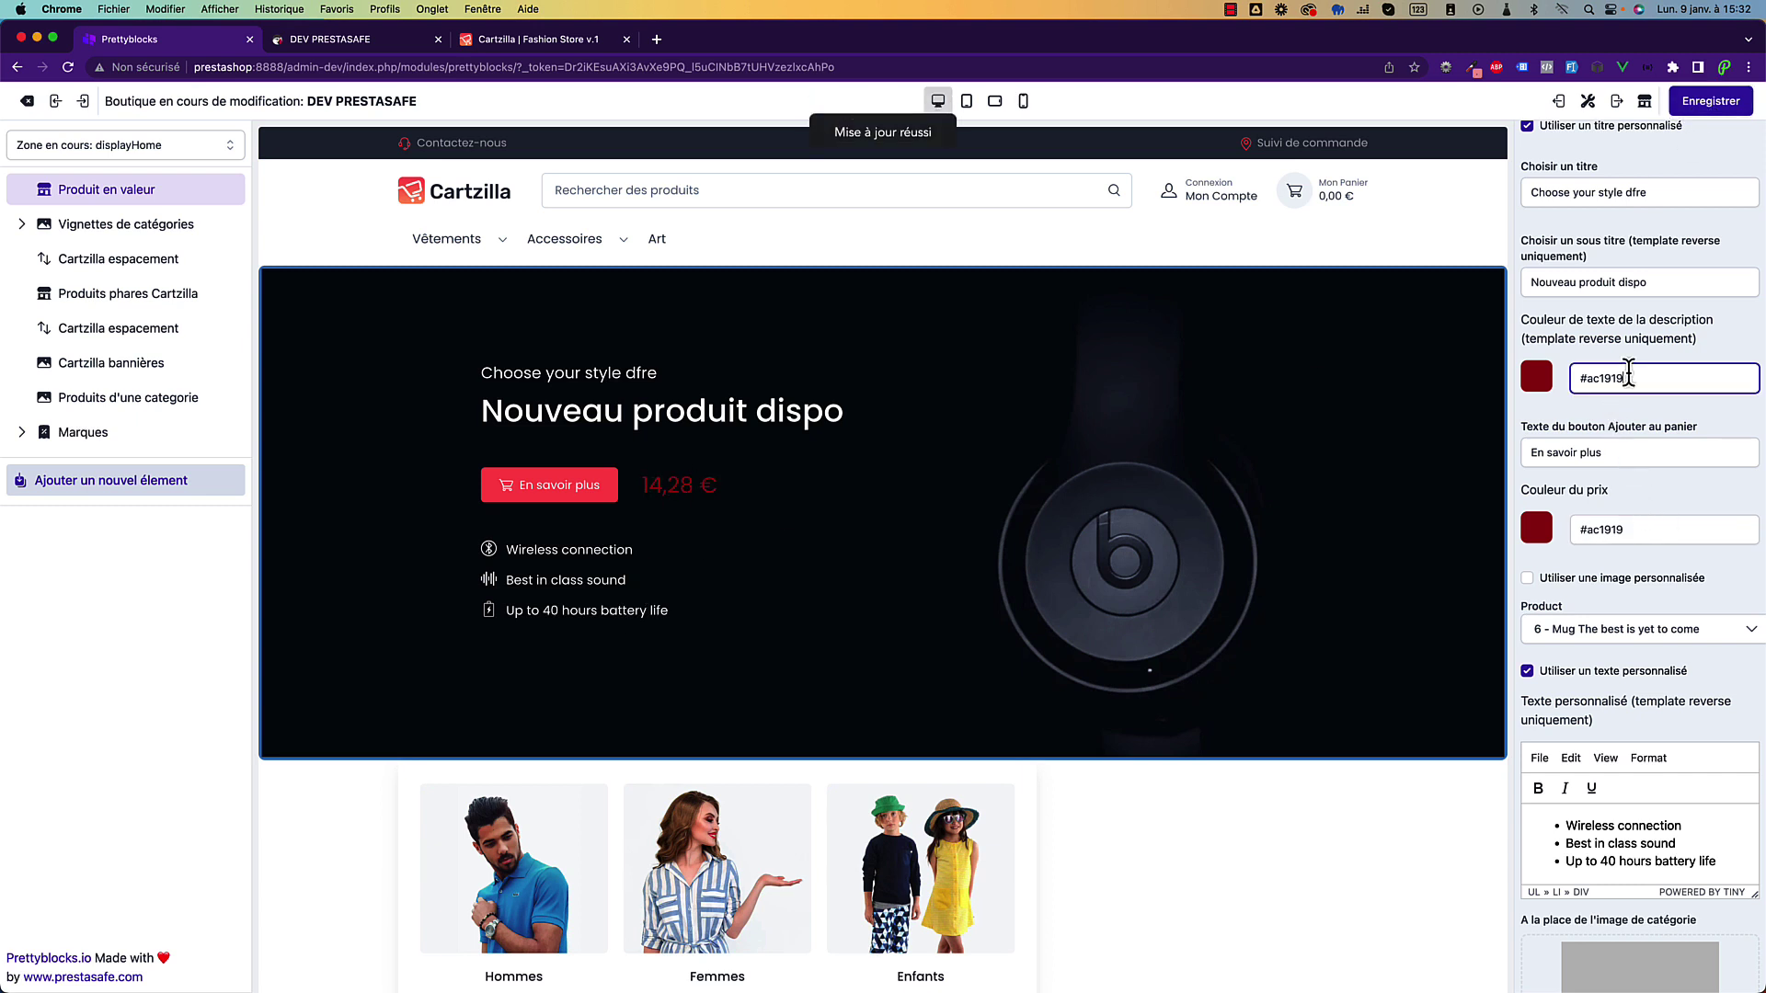
{"action": "key", "text": "BackSpace"}
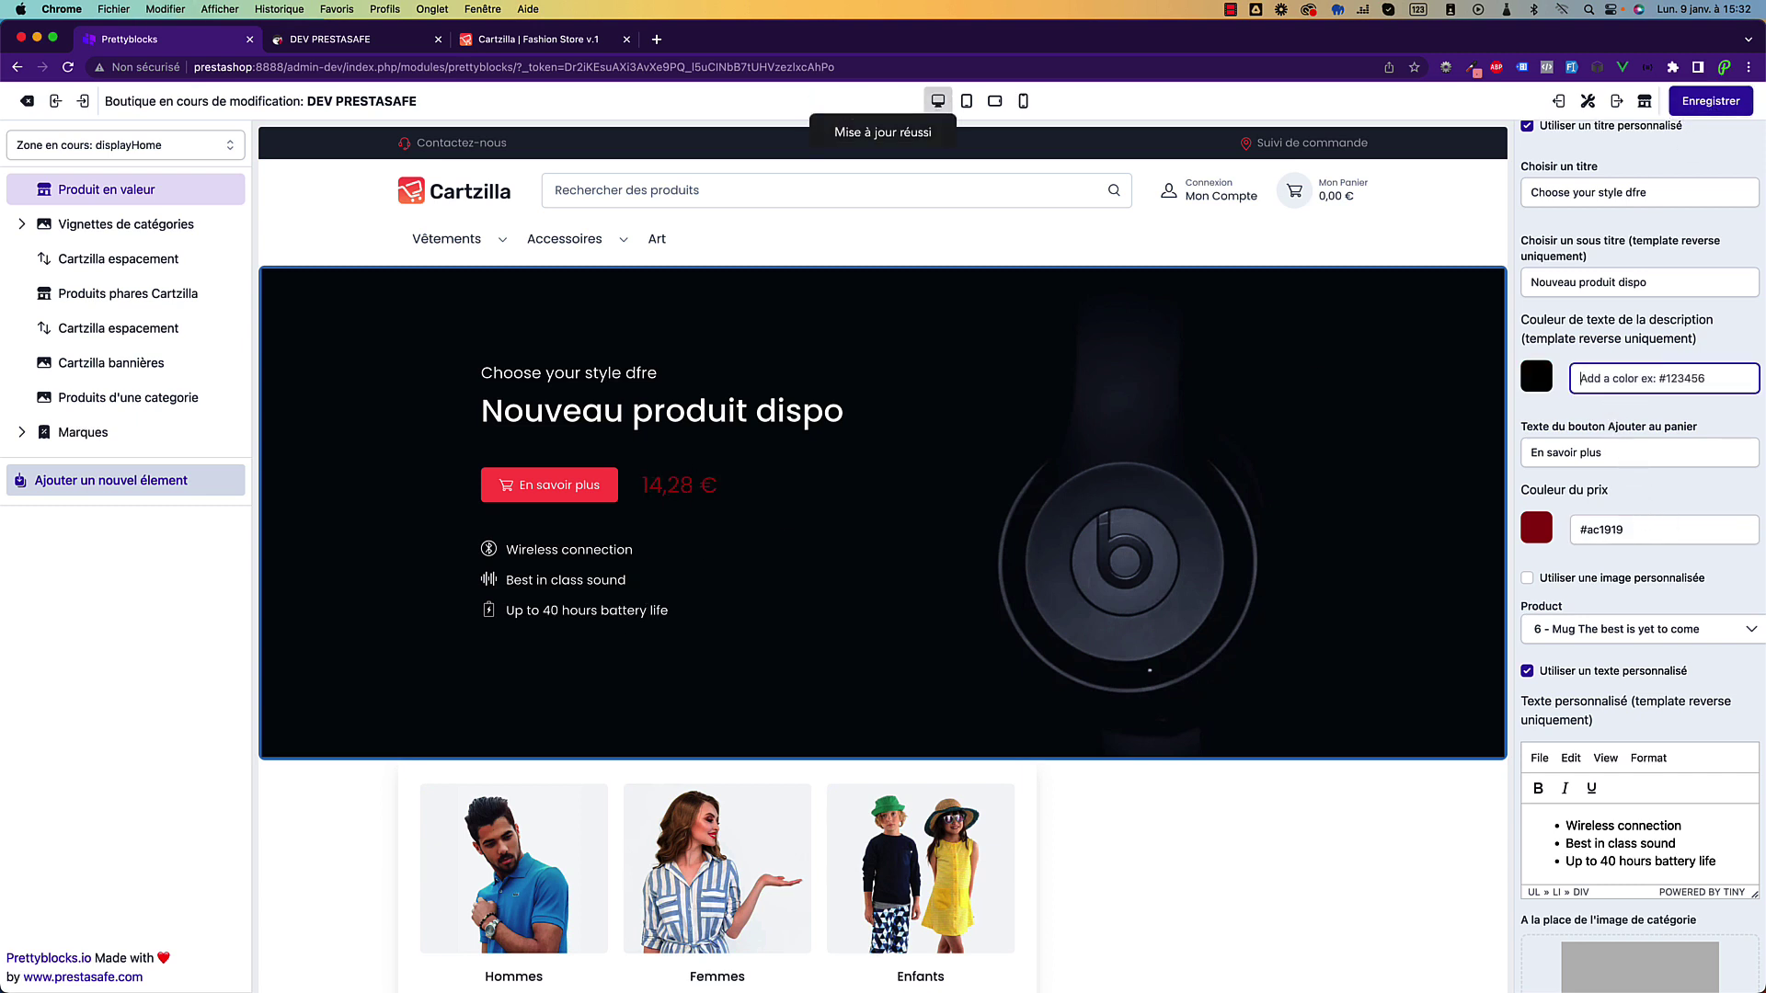
{"action": "type", "text": "#fff"}
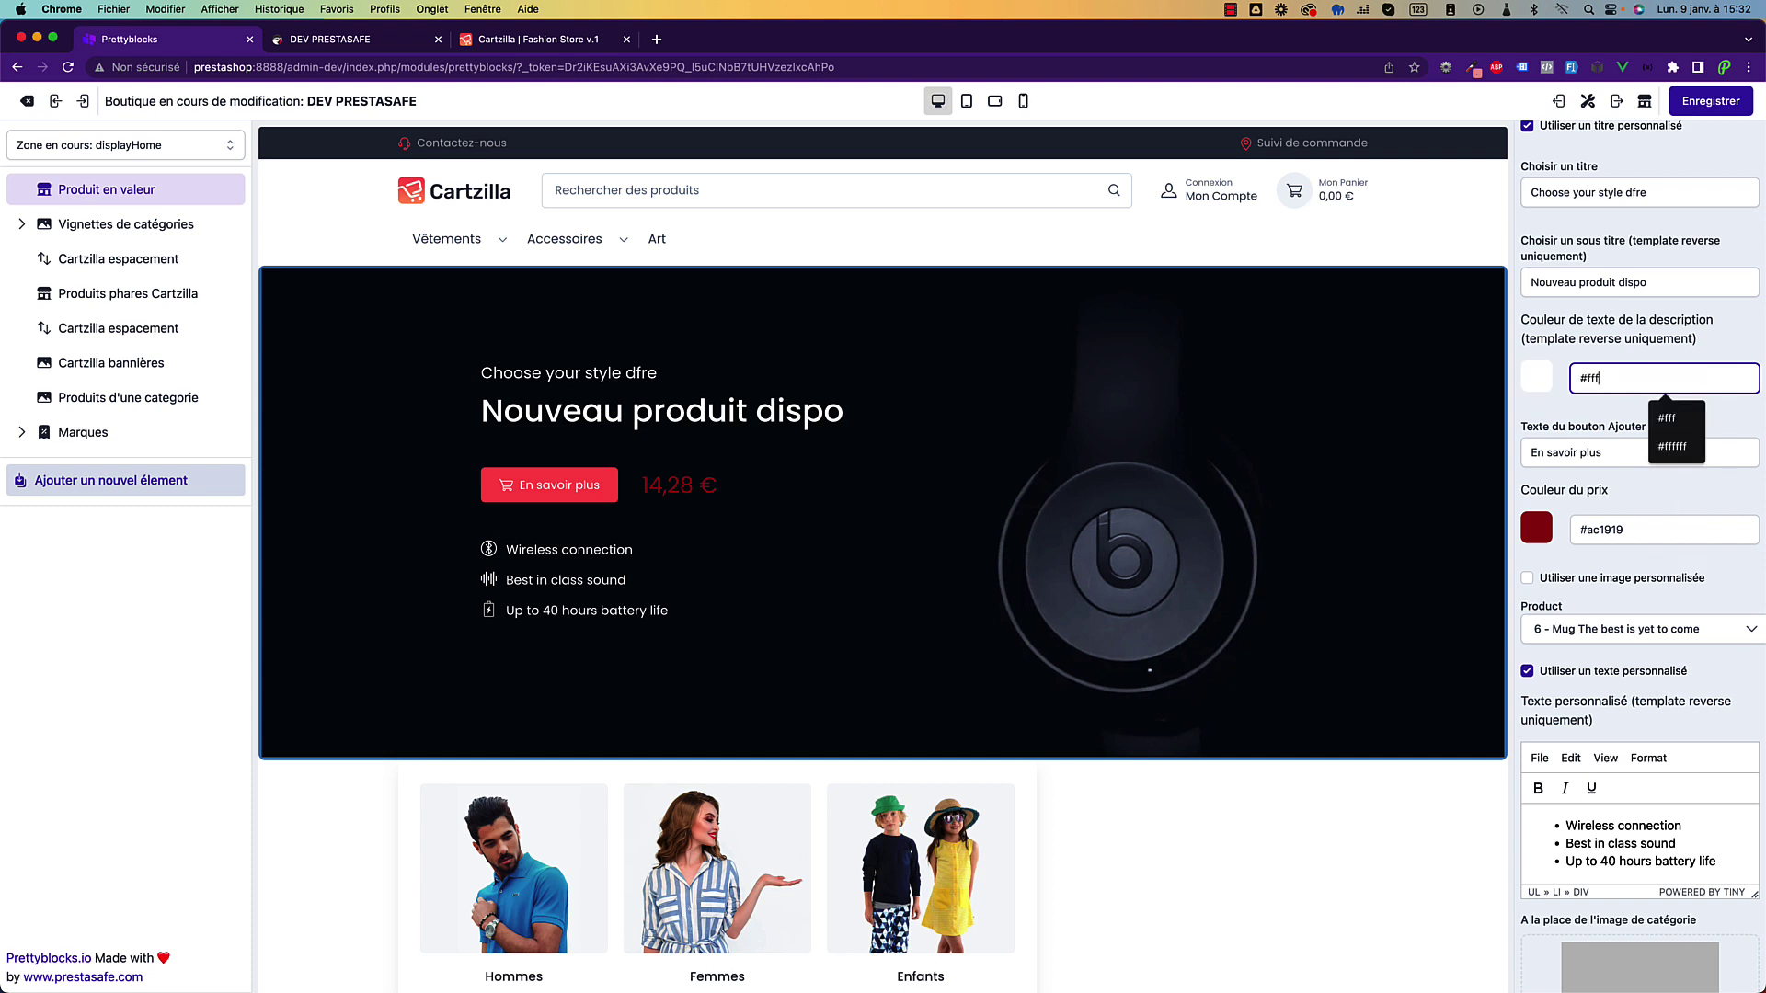
{"action": "left_click", "coordinate": [1667, 530]}
{"action": "key", "text": "super+a"}
{"action": "type", "text": "#fff"}
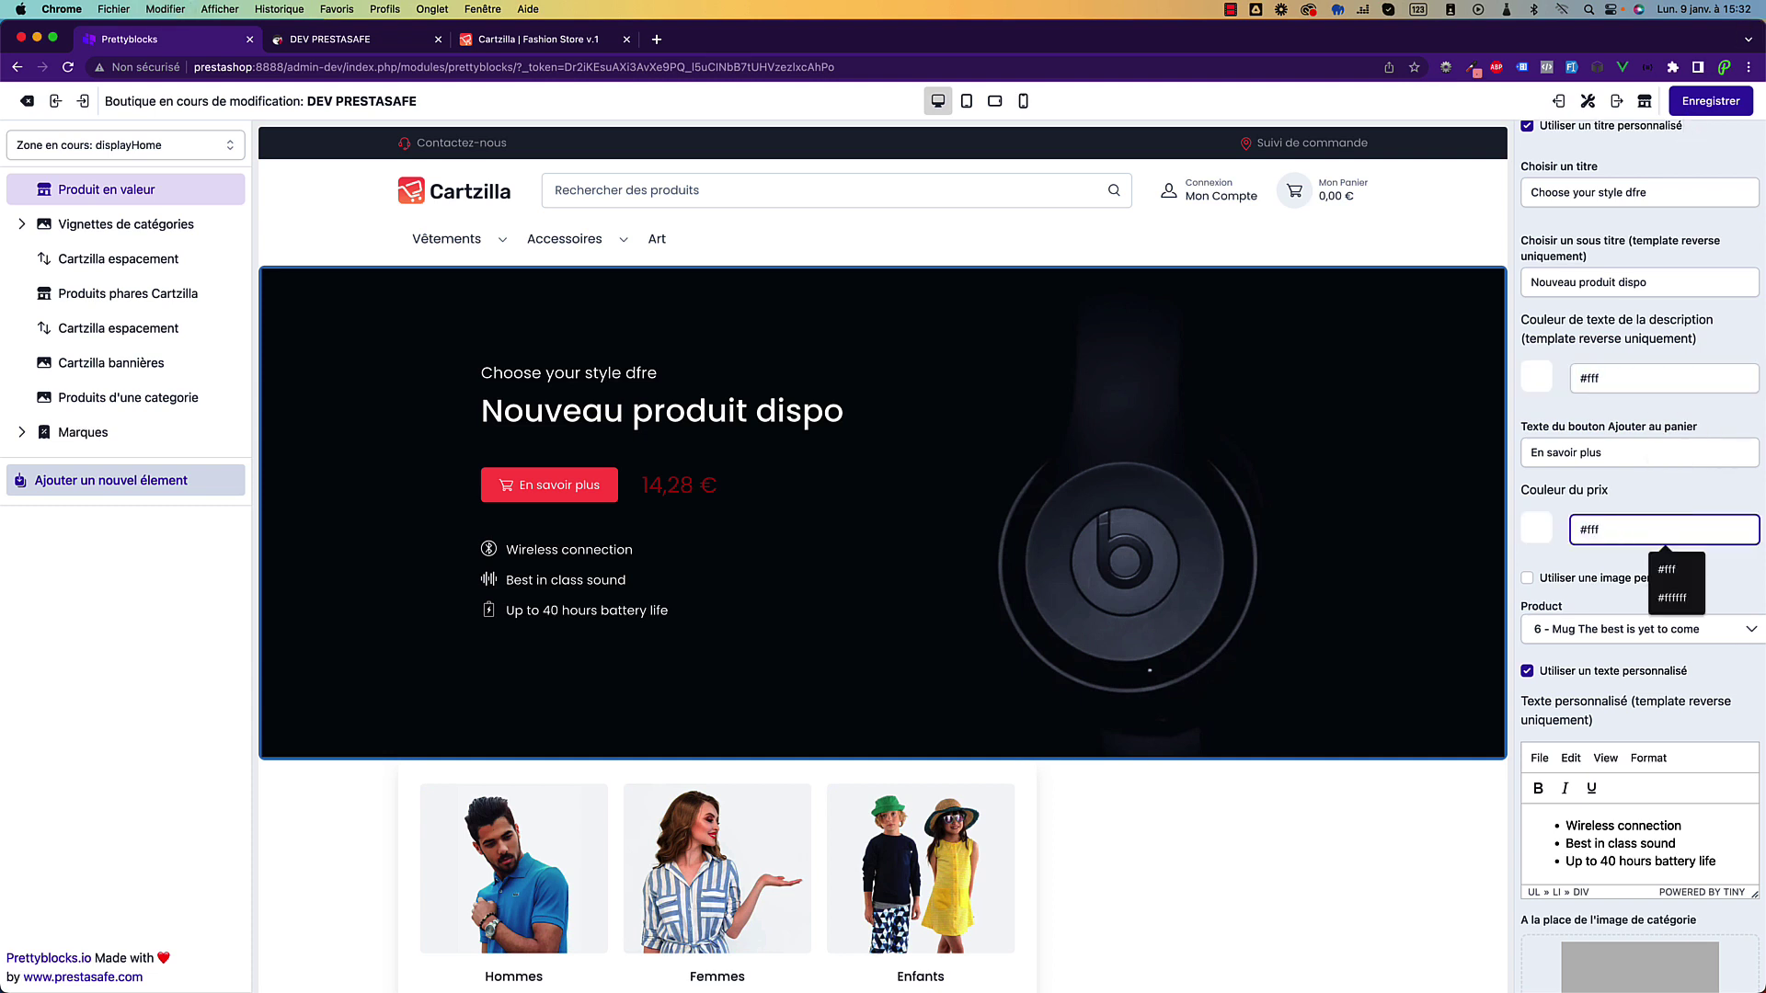
{"action": "left_click", "coordinate": [1709, 103]}
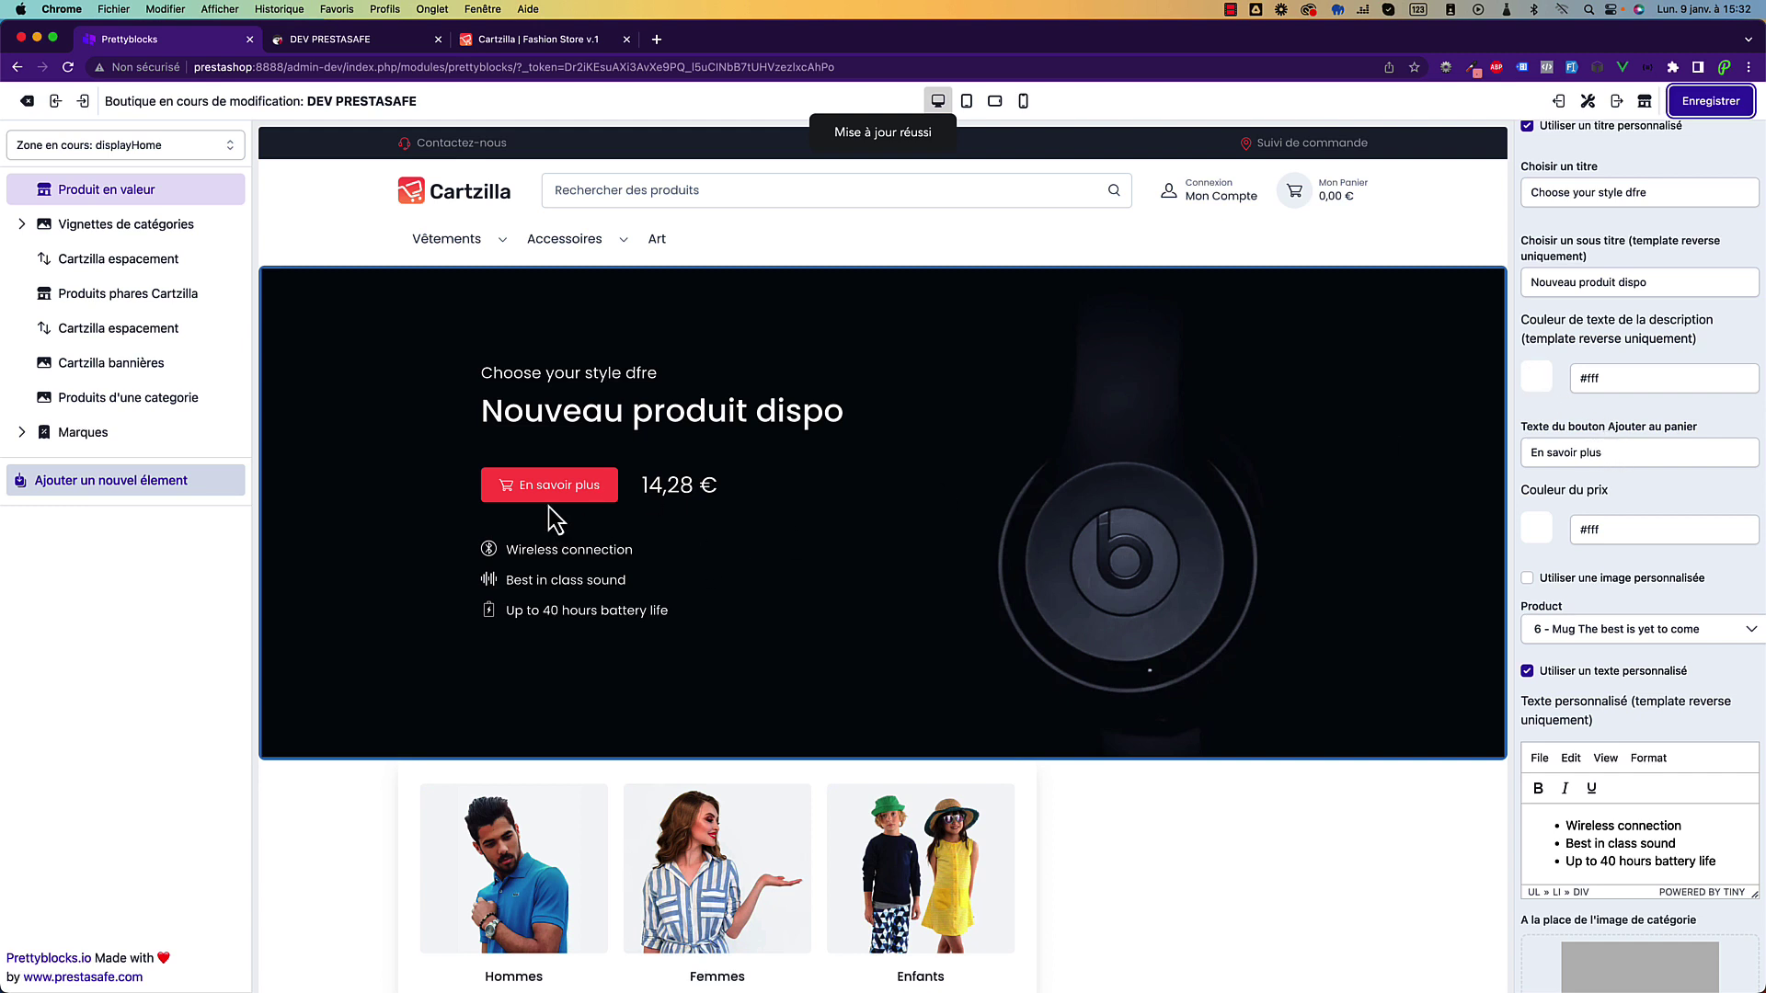
Turn off Utiliser un texte personnalisé for the Produit en valeur block and save.
{"action": "scroll", "coordinate": [1698, 611], "scroll_direction": "down", "scroll_amount": 3}
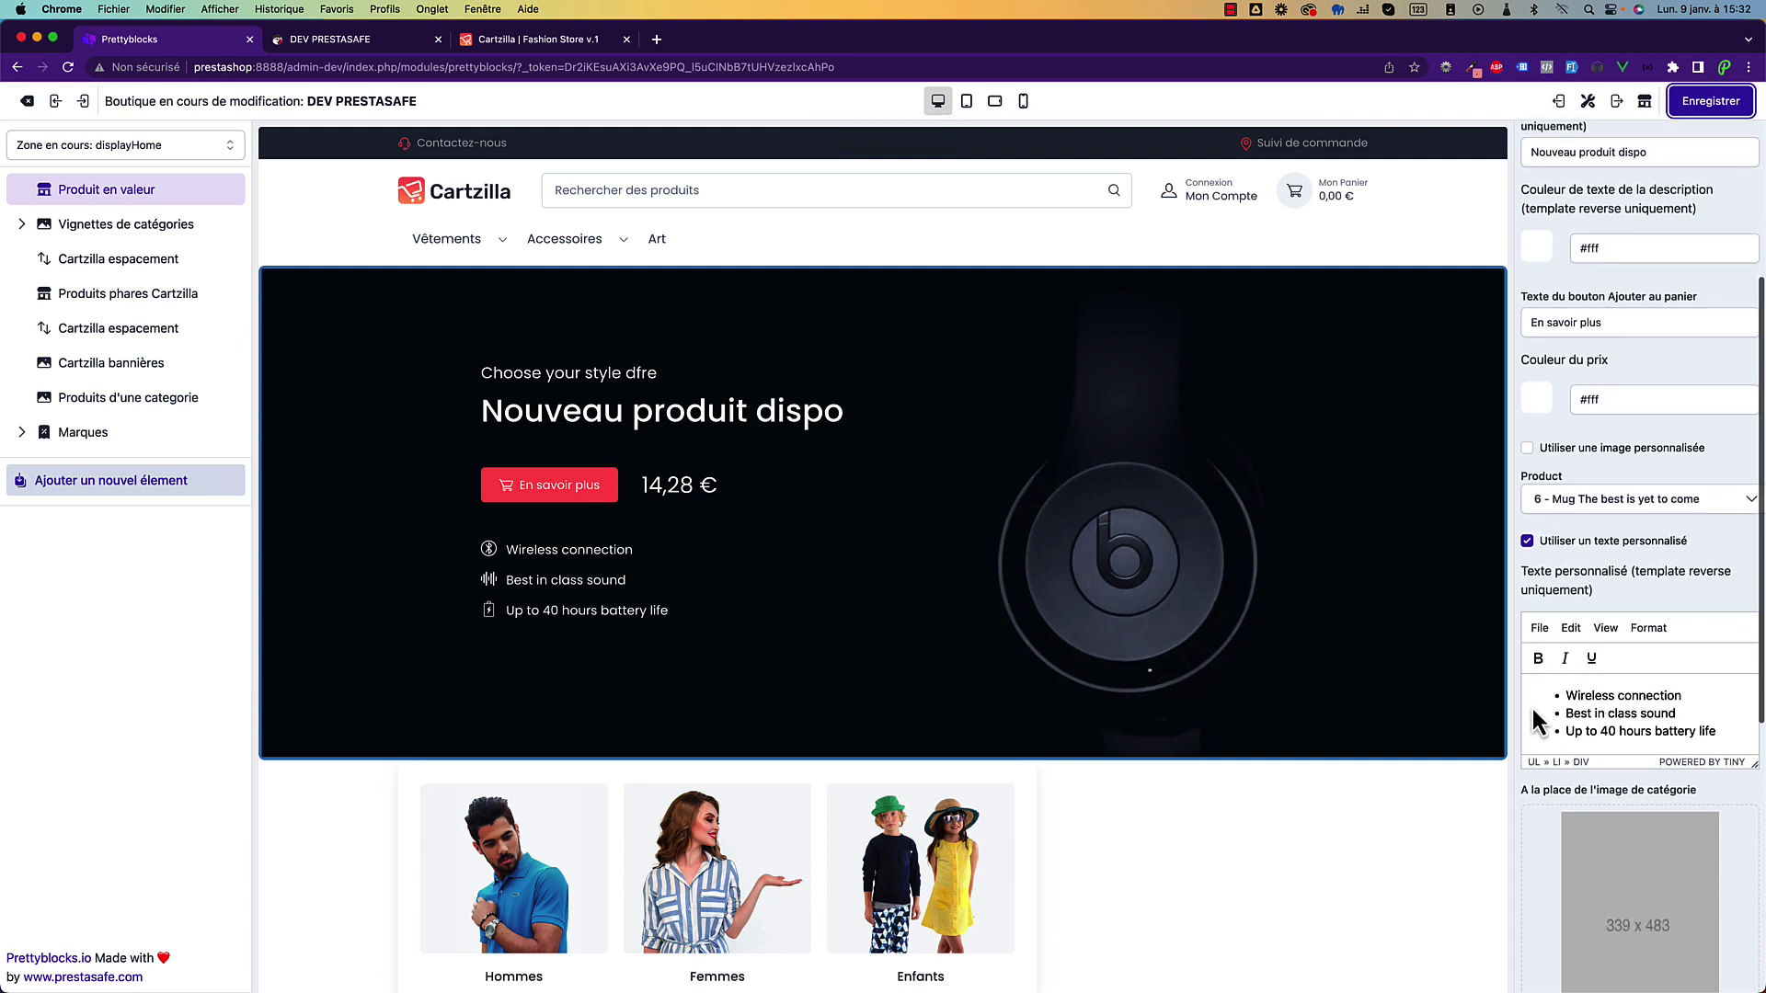
{"action": "left_click_drag", "start_coordinate": [1561, 702], "coordinate": [1753, 720]}
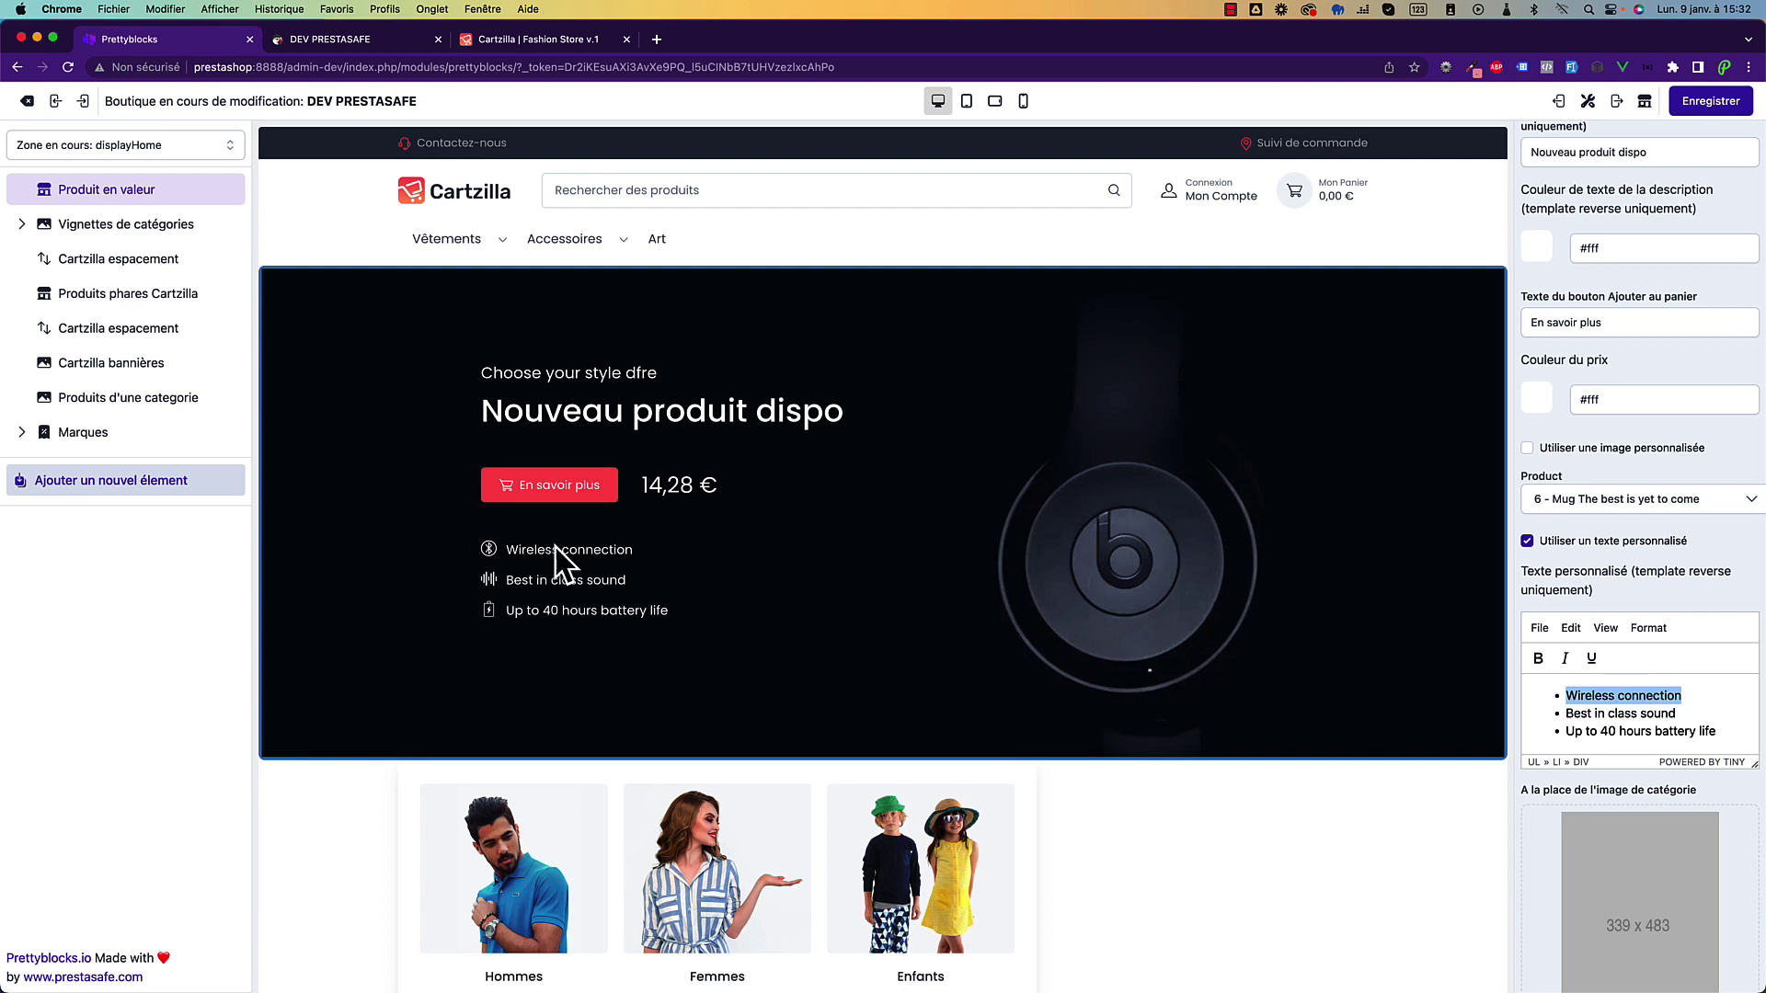
{"action": "left_click", "coordinate": [1578, 542]}
{"action": "left_click", "coordinate": [1711, 101]}
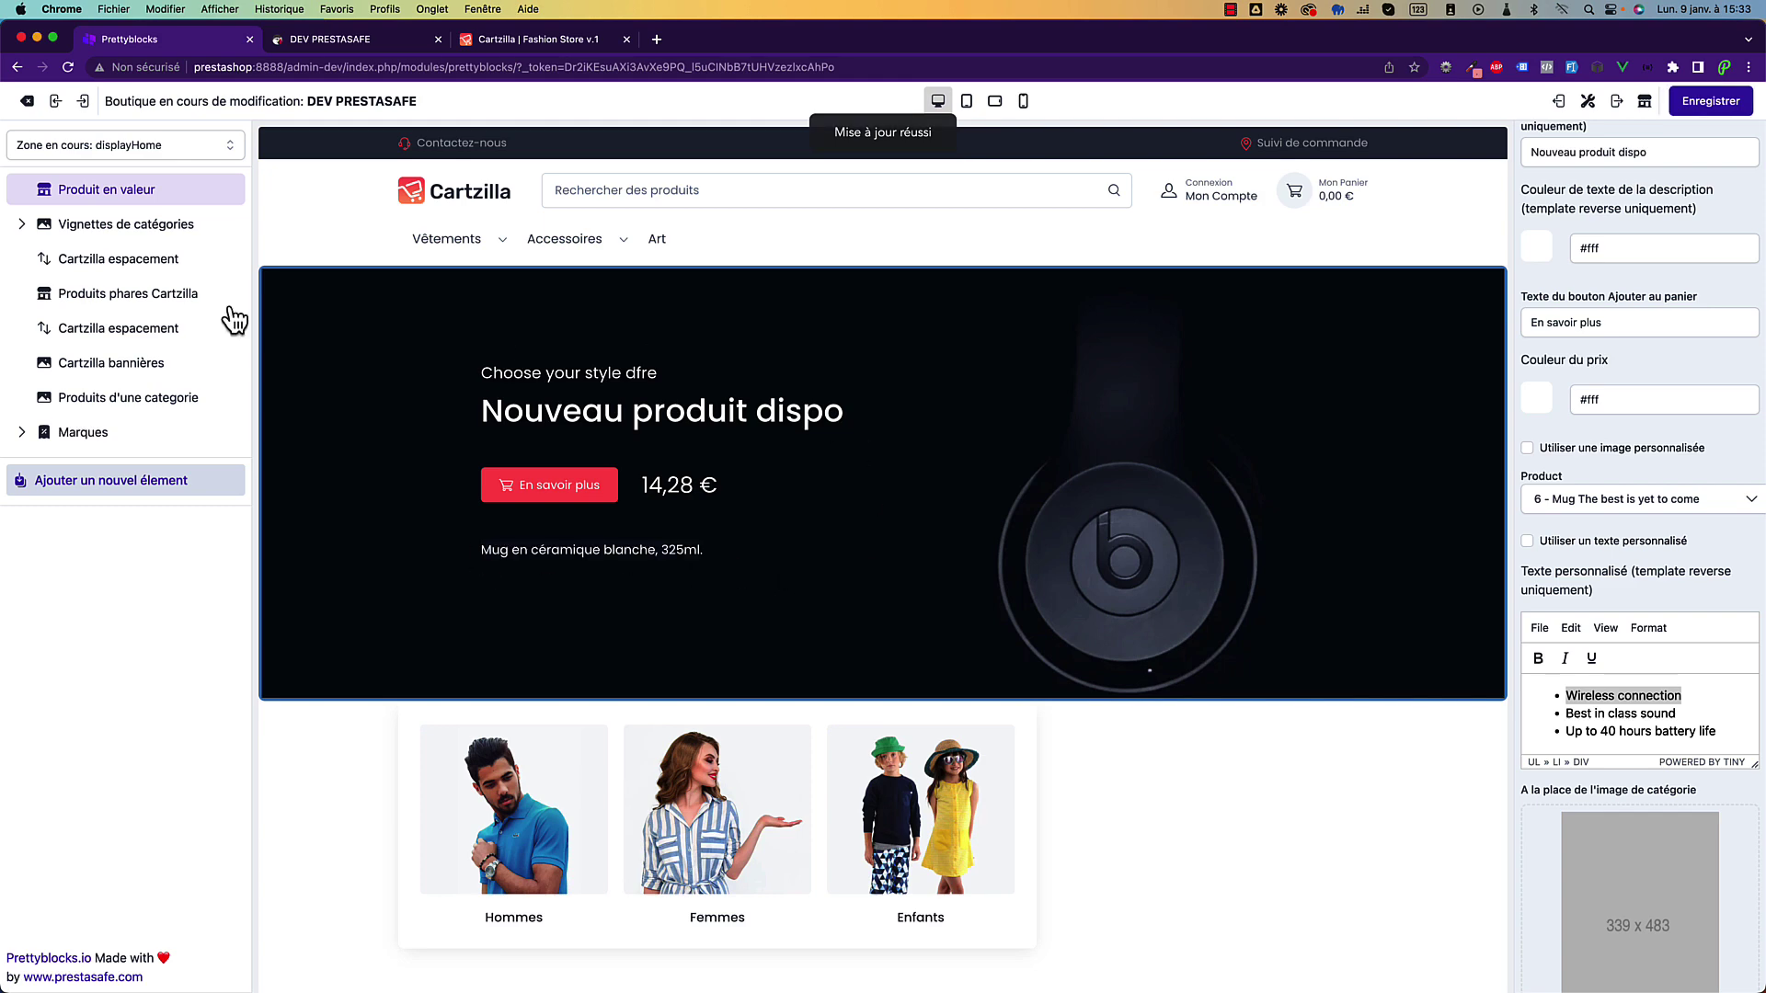
Turn on Déplacer le block vers le haut for the Vignettes de catégories block and save.
{"action": "left_click", "coordinate": [147, 230]}
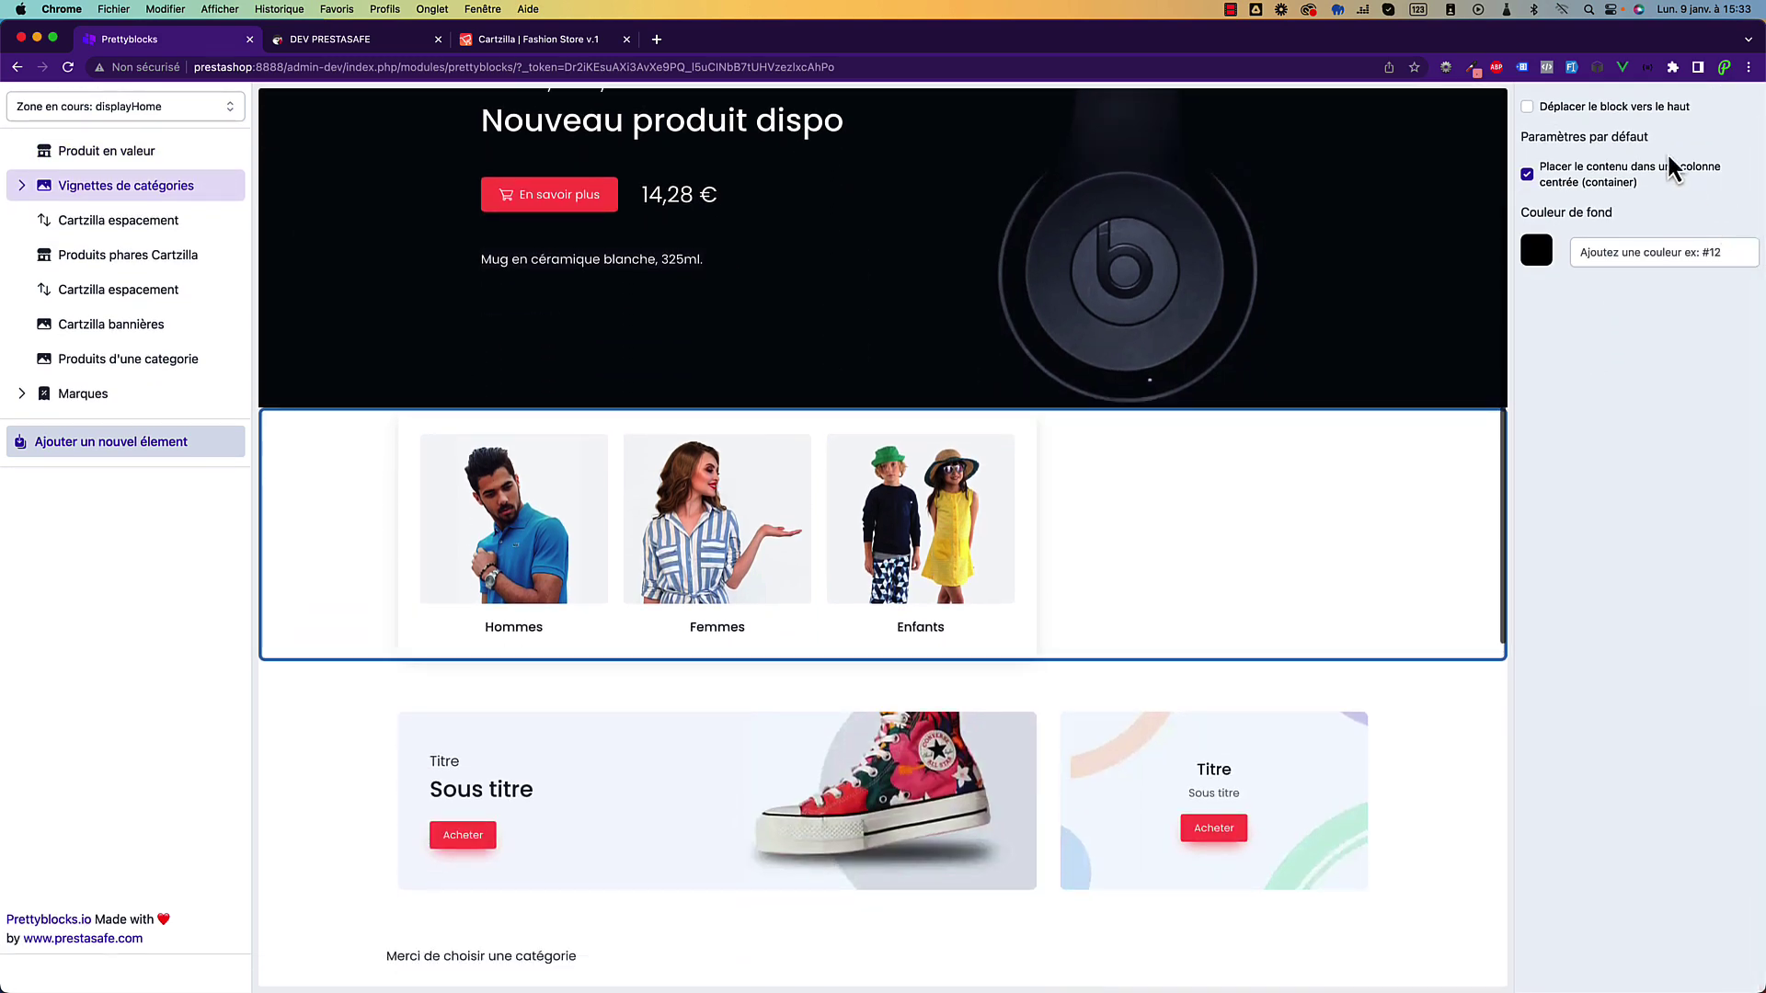
{"action": "left_click", "coordinate": [1623, 107]}
{"action": "left_click", "coordinate": [1710, 95]}
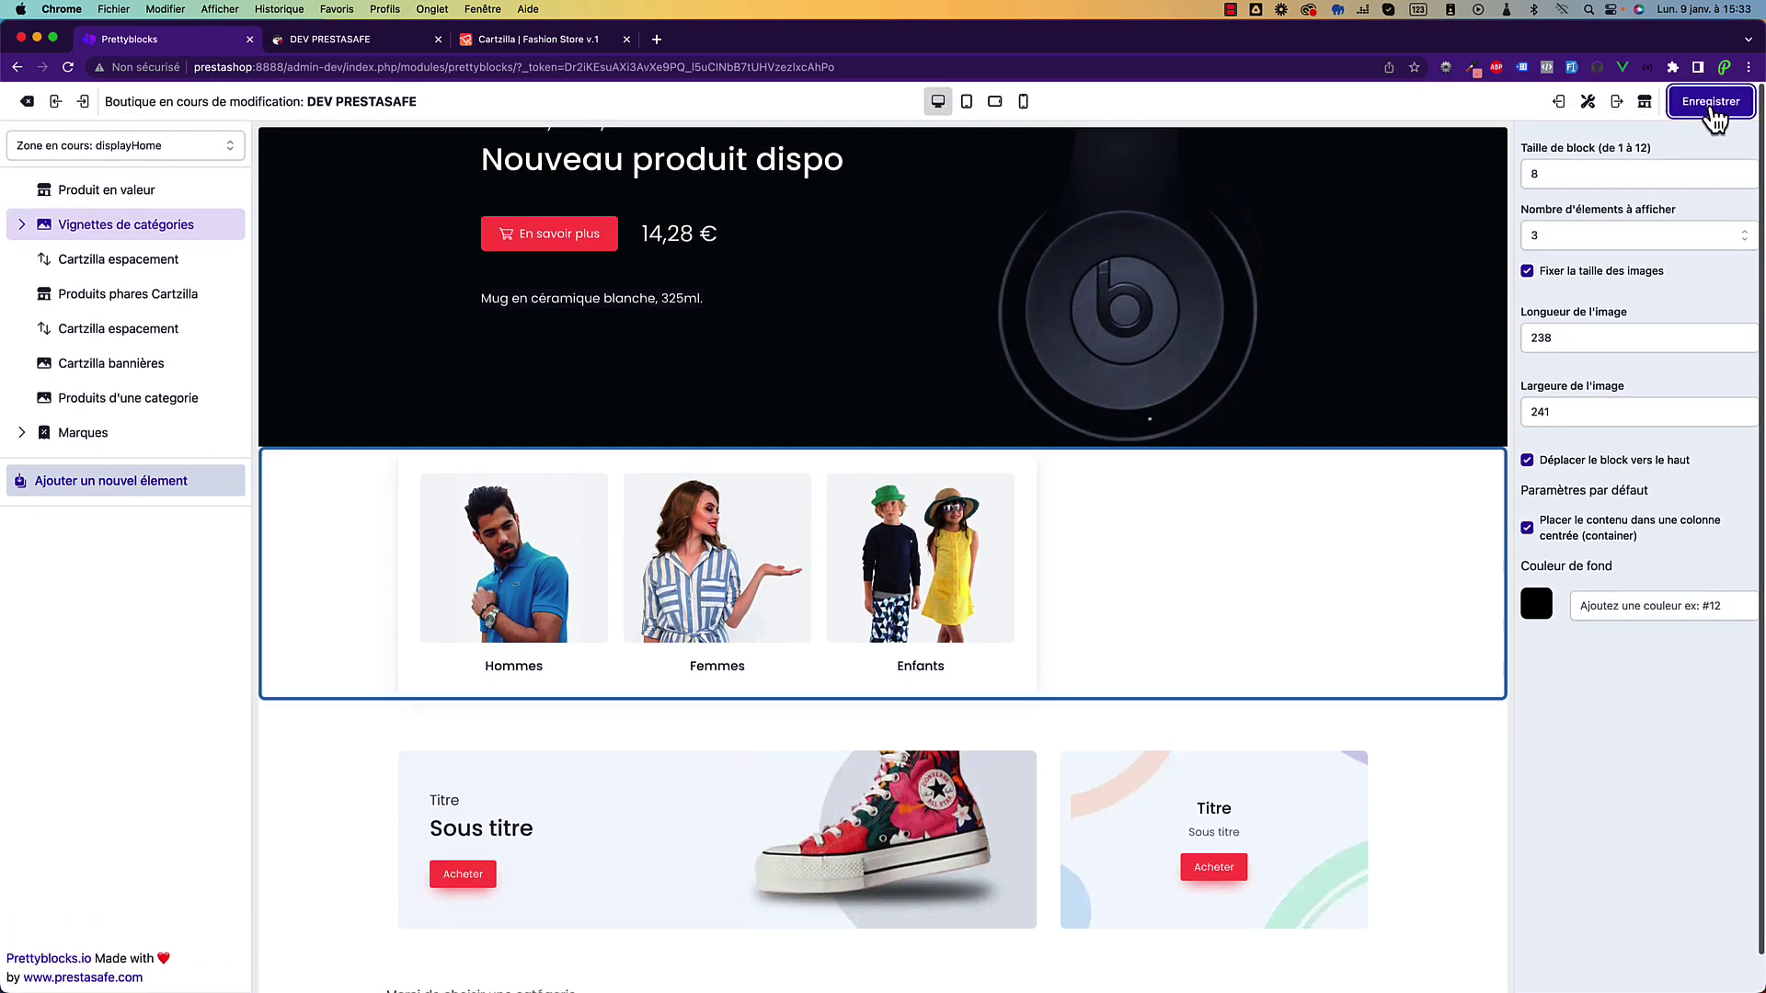
{"action": "scroll", "coordinate": [904, 480], "scroll_direction": "up", "scroll_amount": 5}
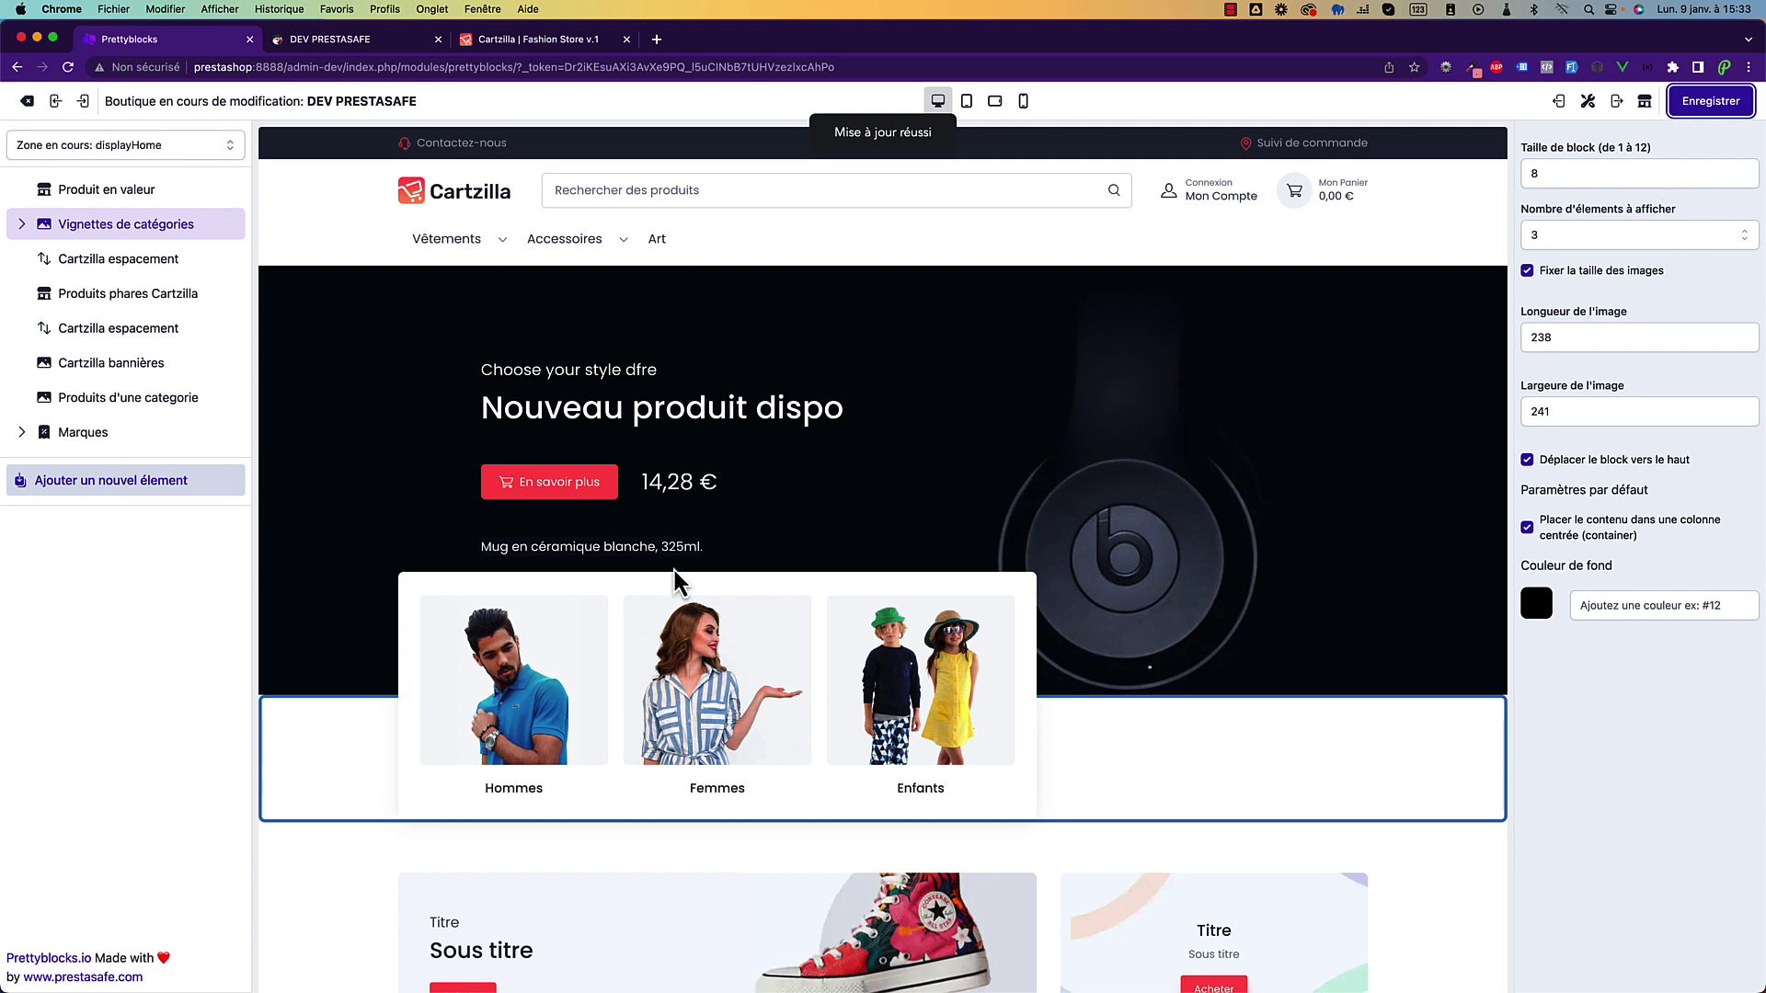
Turn Utiliser un texte personnalisé back on for the Produit en valeur block and save.
{"action": "left_click", "coordinate": [103, 191]}
{"action": "scroll", "coordinate": [1637, 607], "scroll_direction": "down", "scroll_amount": 5}
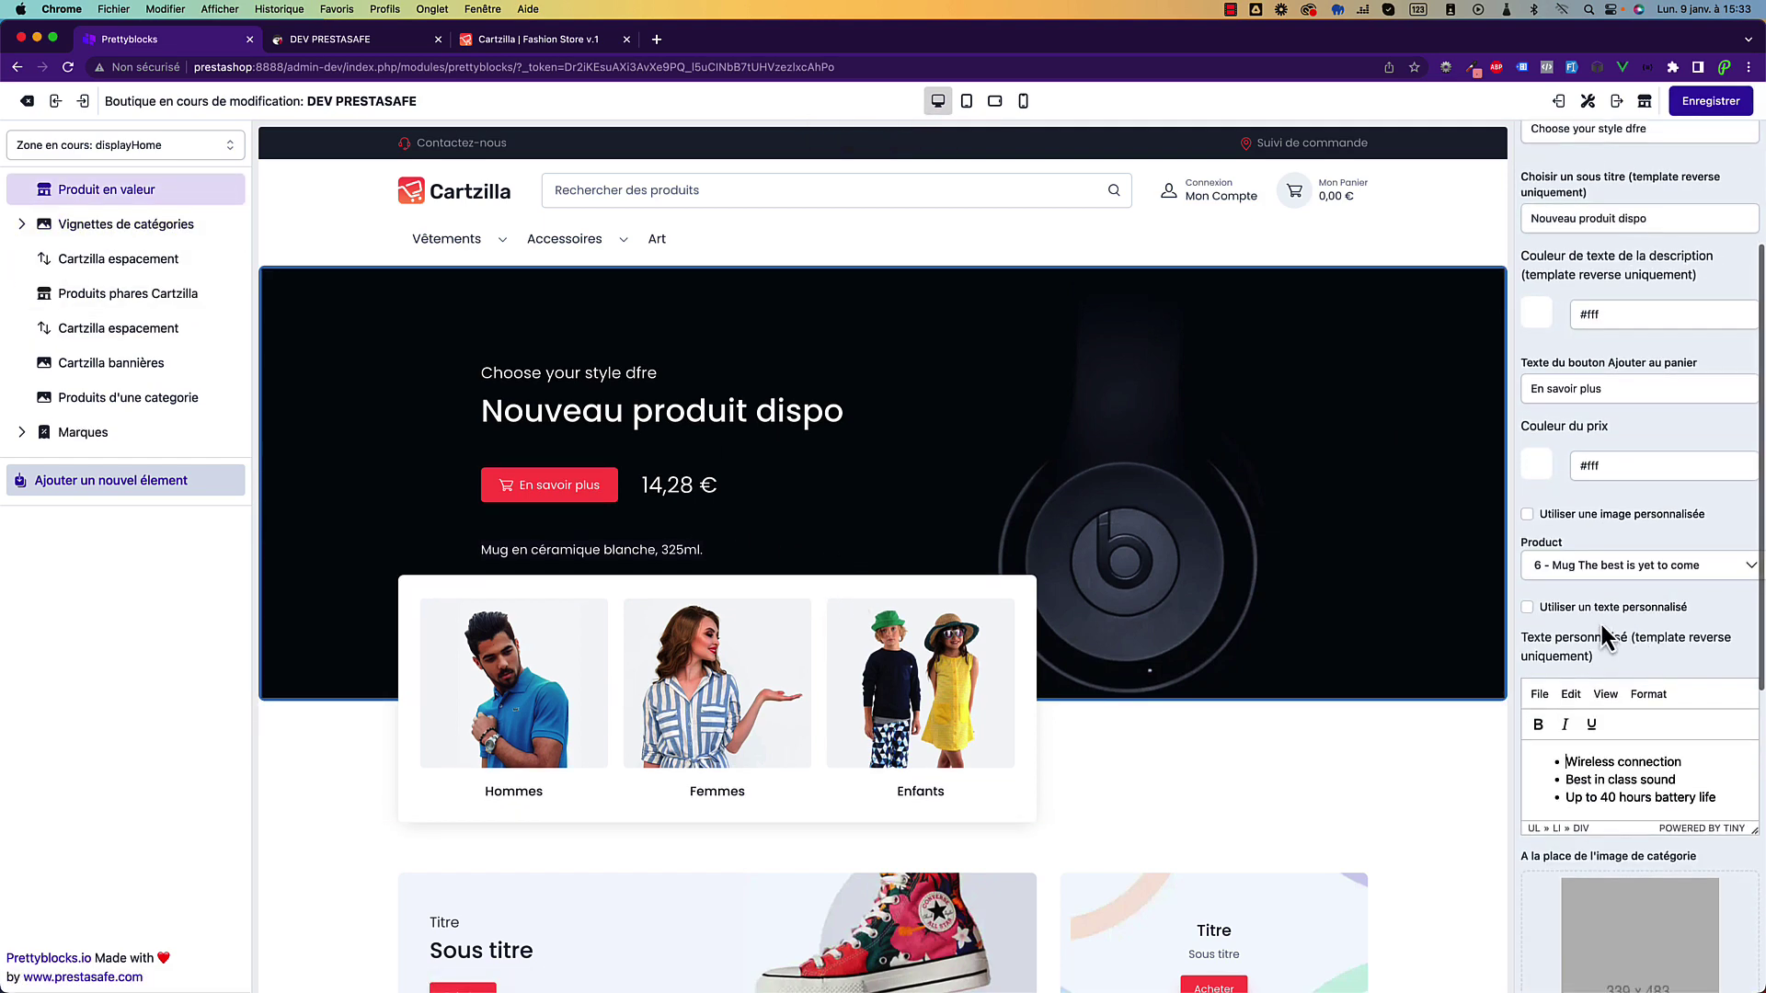
{"action": "left_click", "coordinate": [1602, 607]}
{"action": "left_click", "coordinate": [1688, 106]}
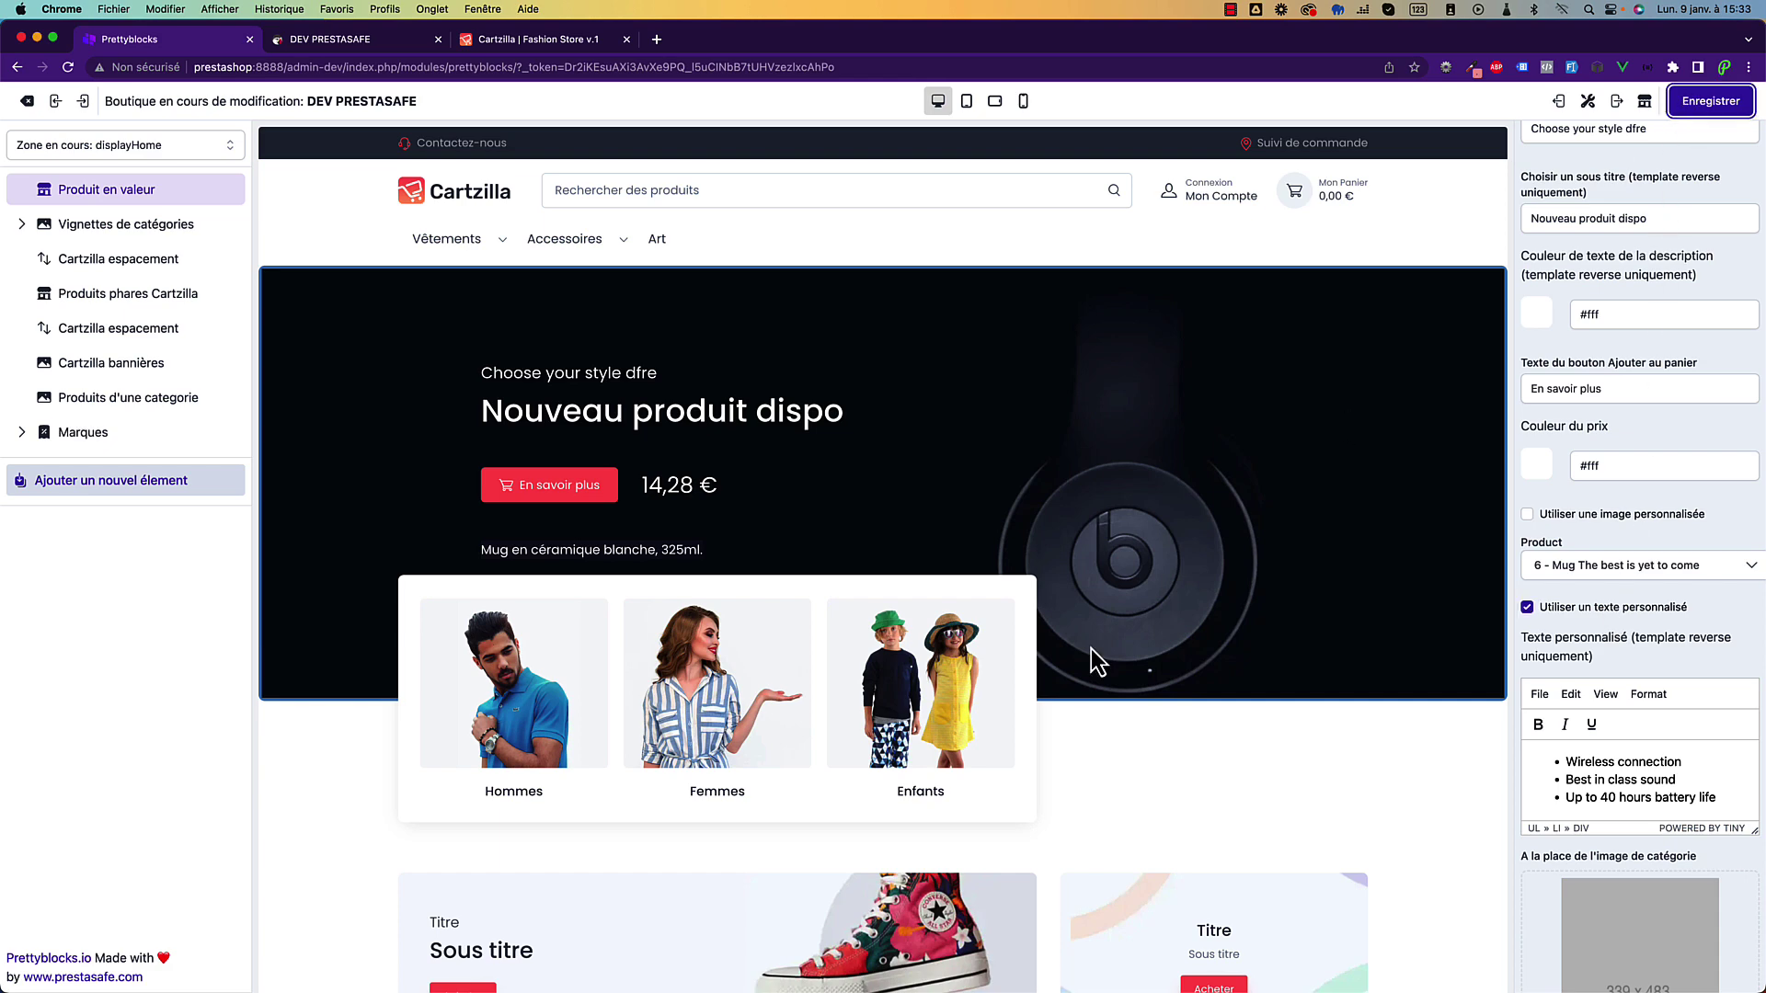
{"action": "scroll", "coordinate": [1077, 682], "scroll_direction": "down", "scroll_amount": 2}
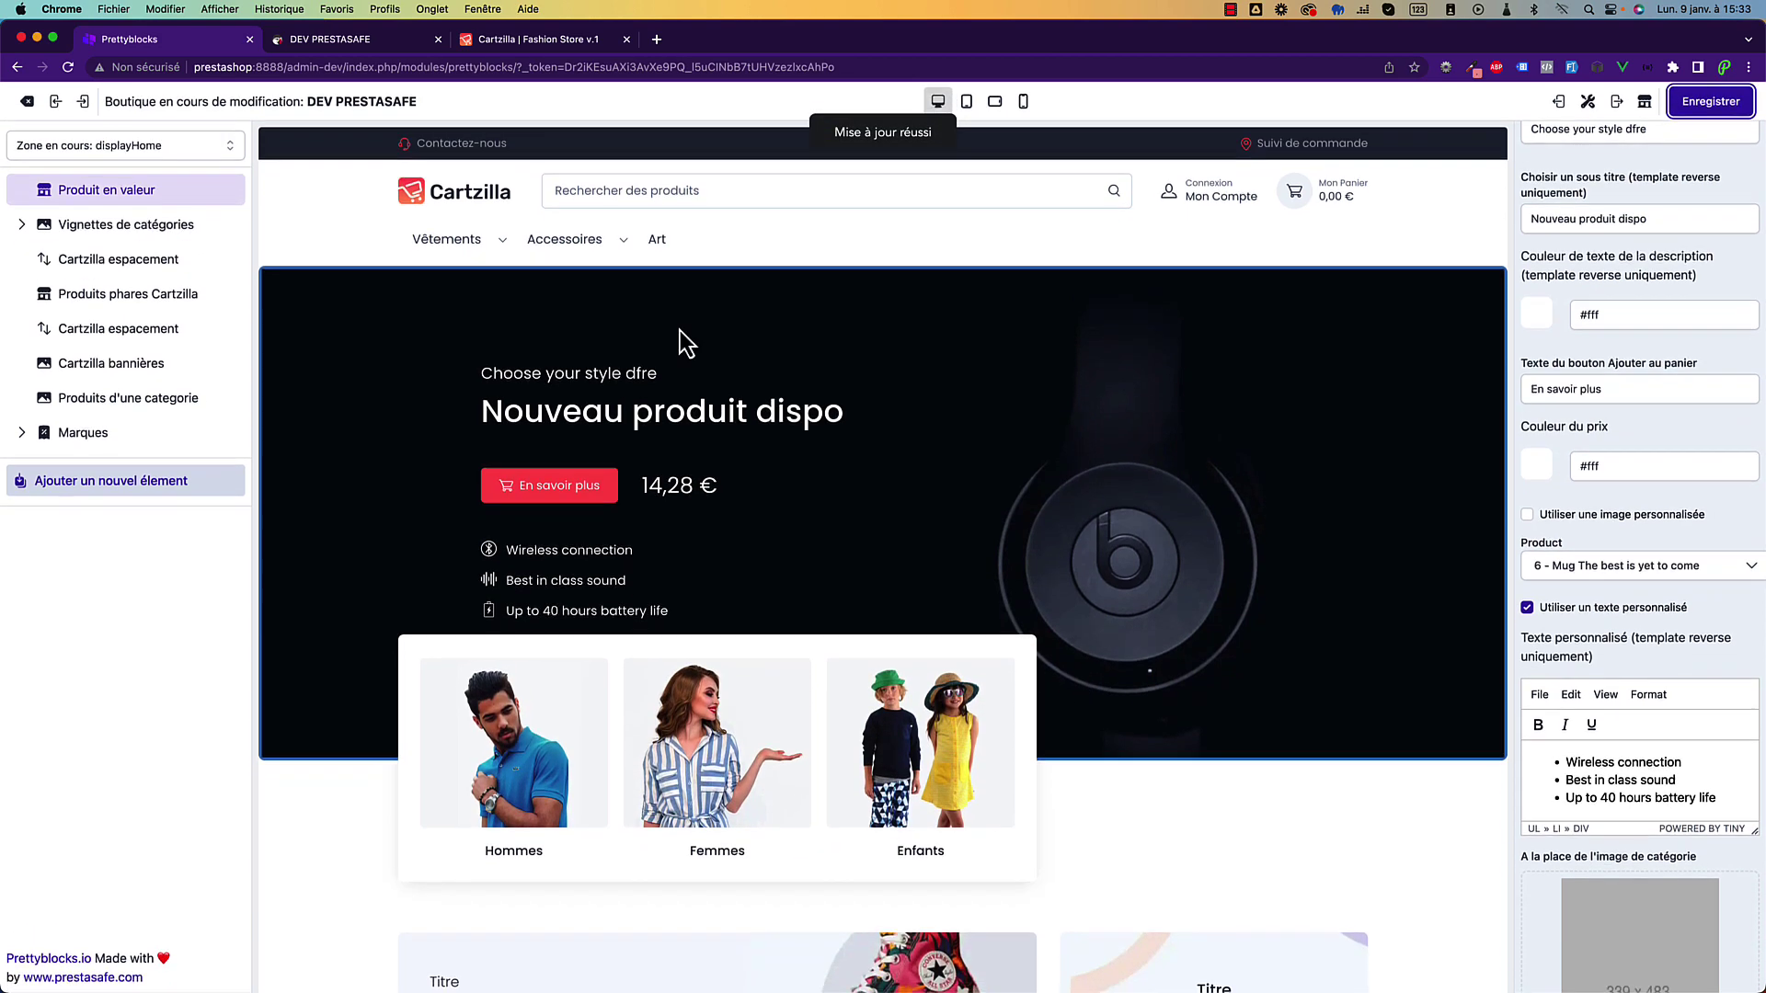
Set Taille de block of the Vignettes de catégories block to 12 and save.
{"action": "left_click", "coordinate": [124, 232]}
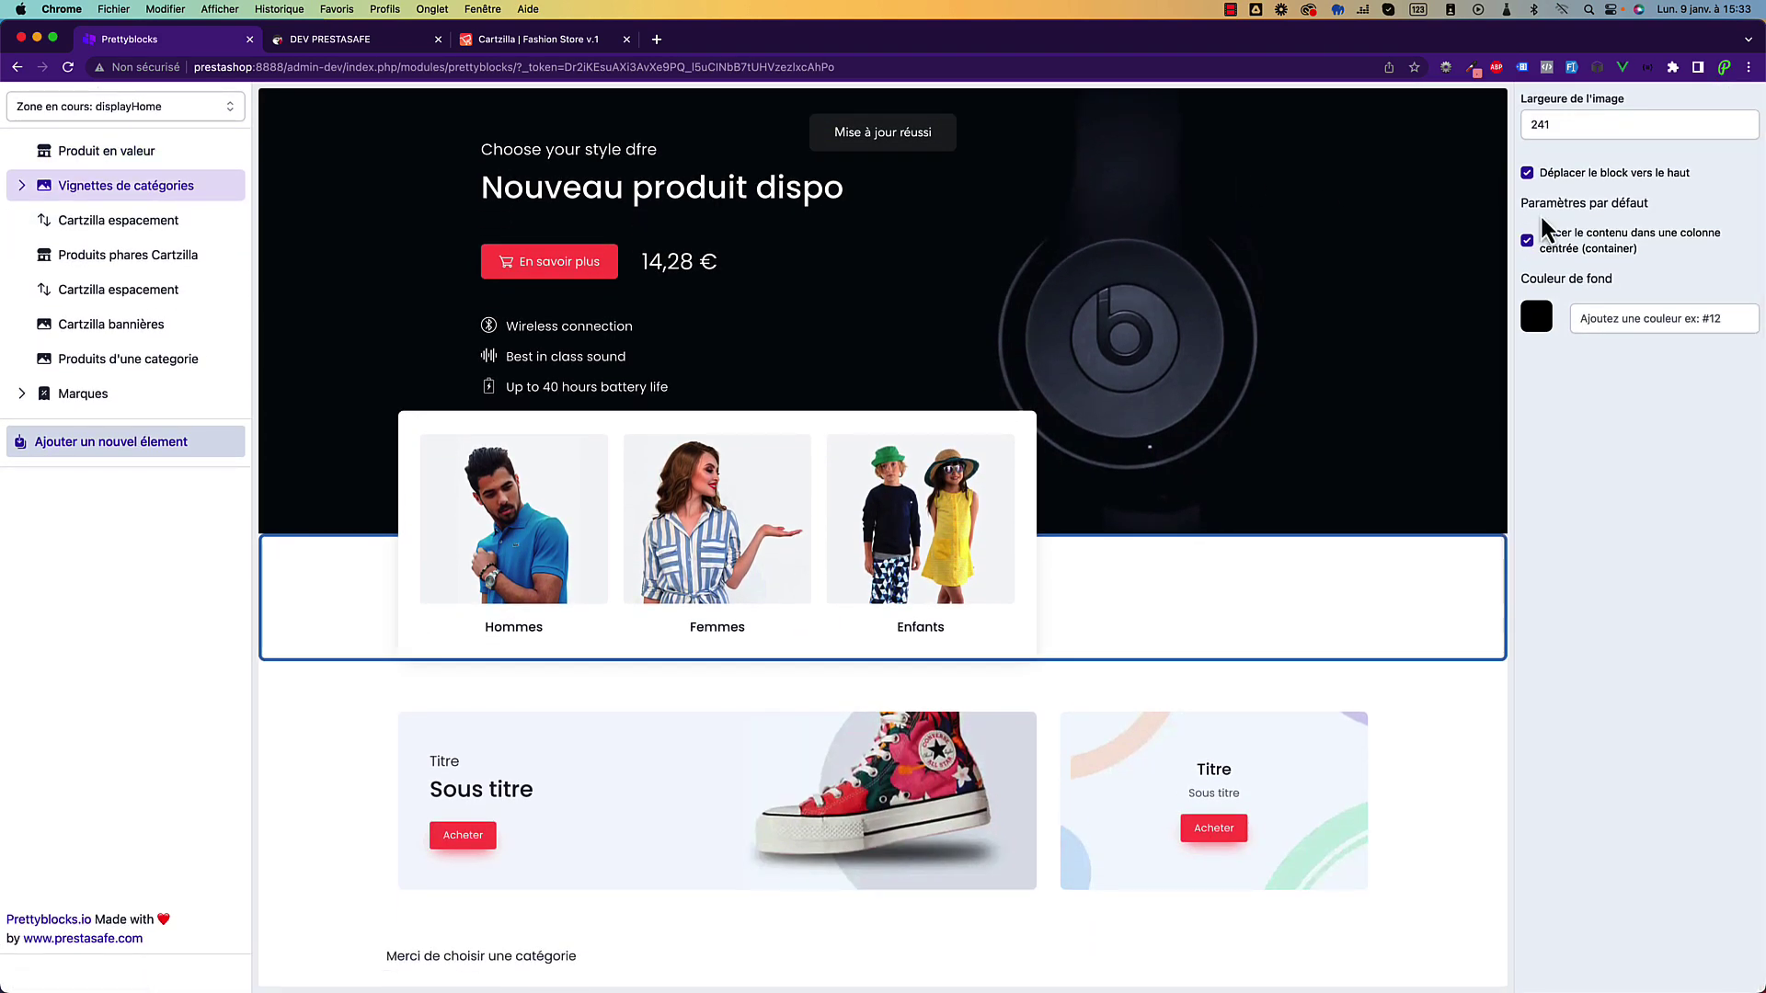
{"action": "scroll", "coordinate": [1563, 166], "scroll_direction": "up", "scroll_amount": 3}
{"action": "scroll", "coordinate": [1564, 157], "scroll_direction": "up", "scroll_amount": 2}
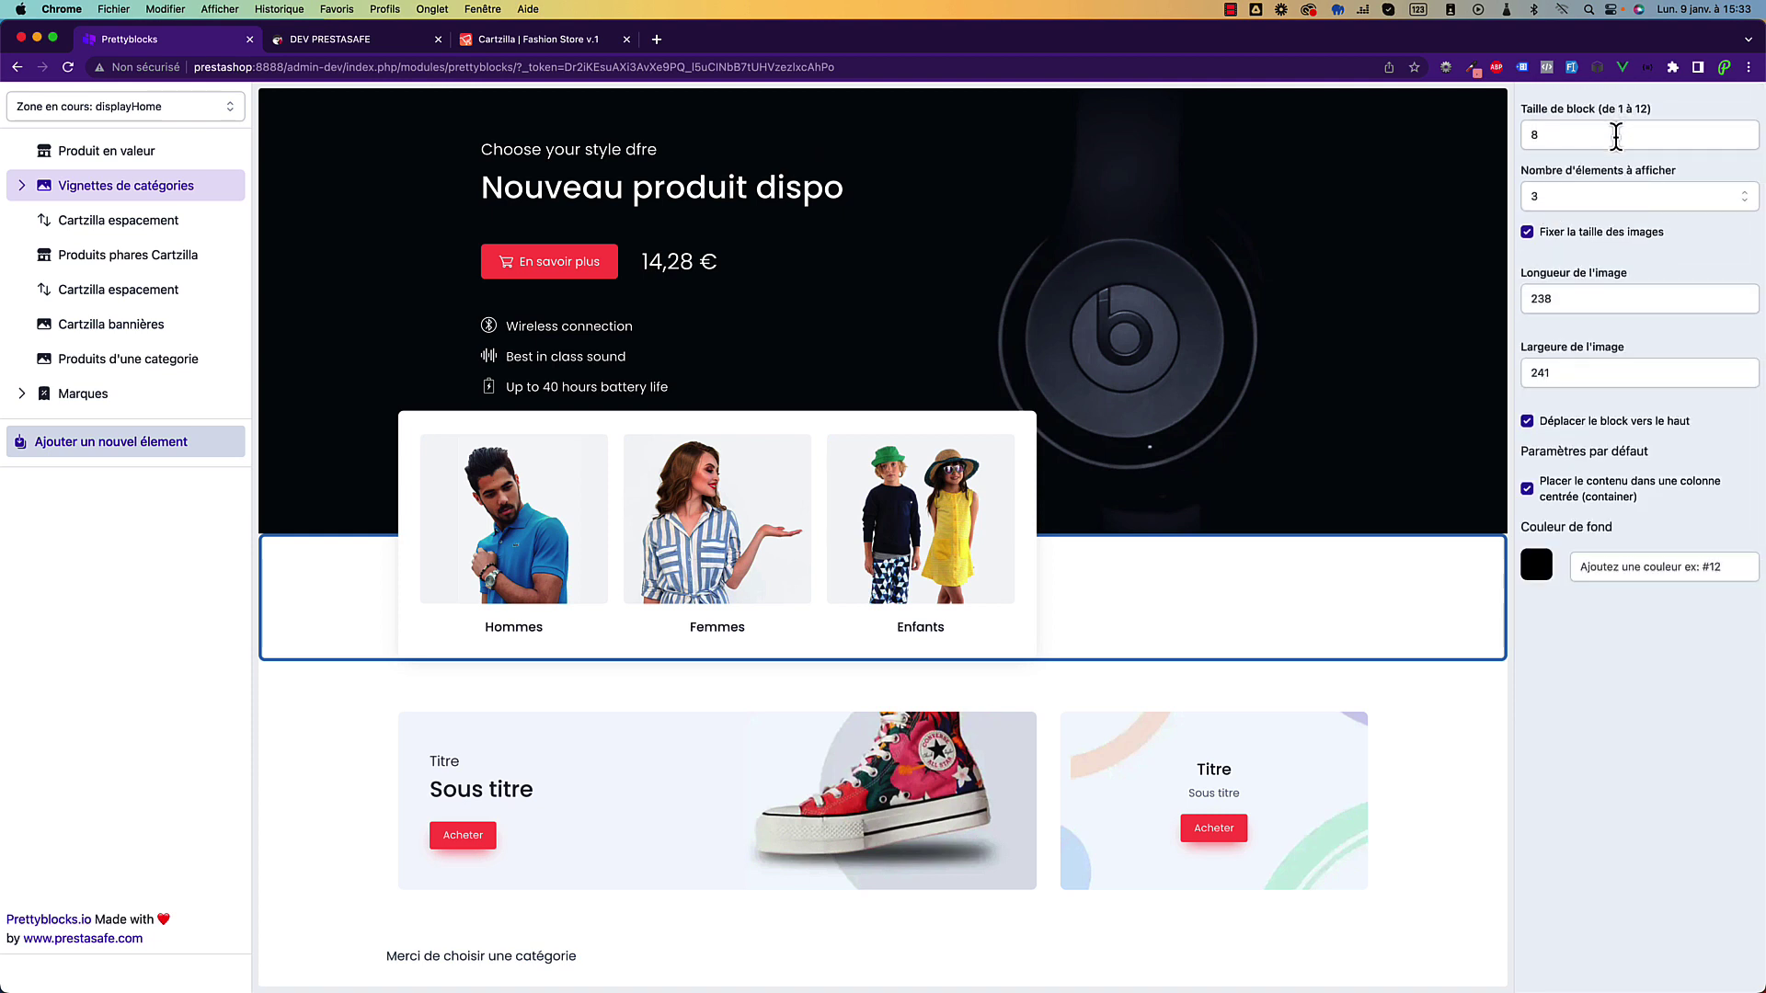
{"action": "left_click", "coordinate": [1590, 135]}
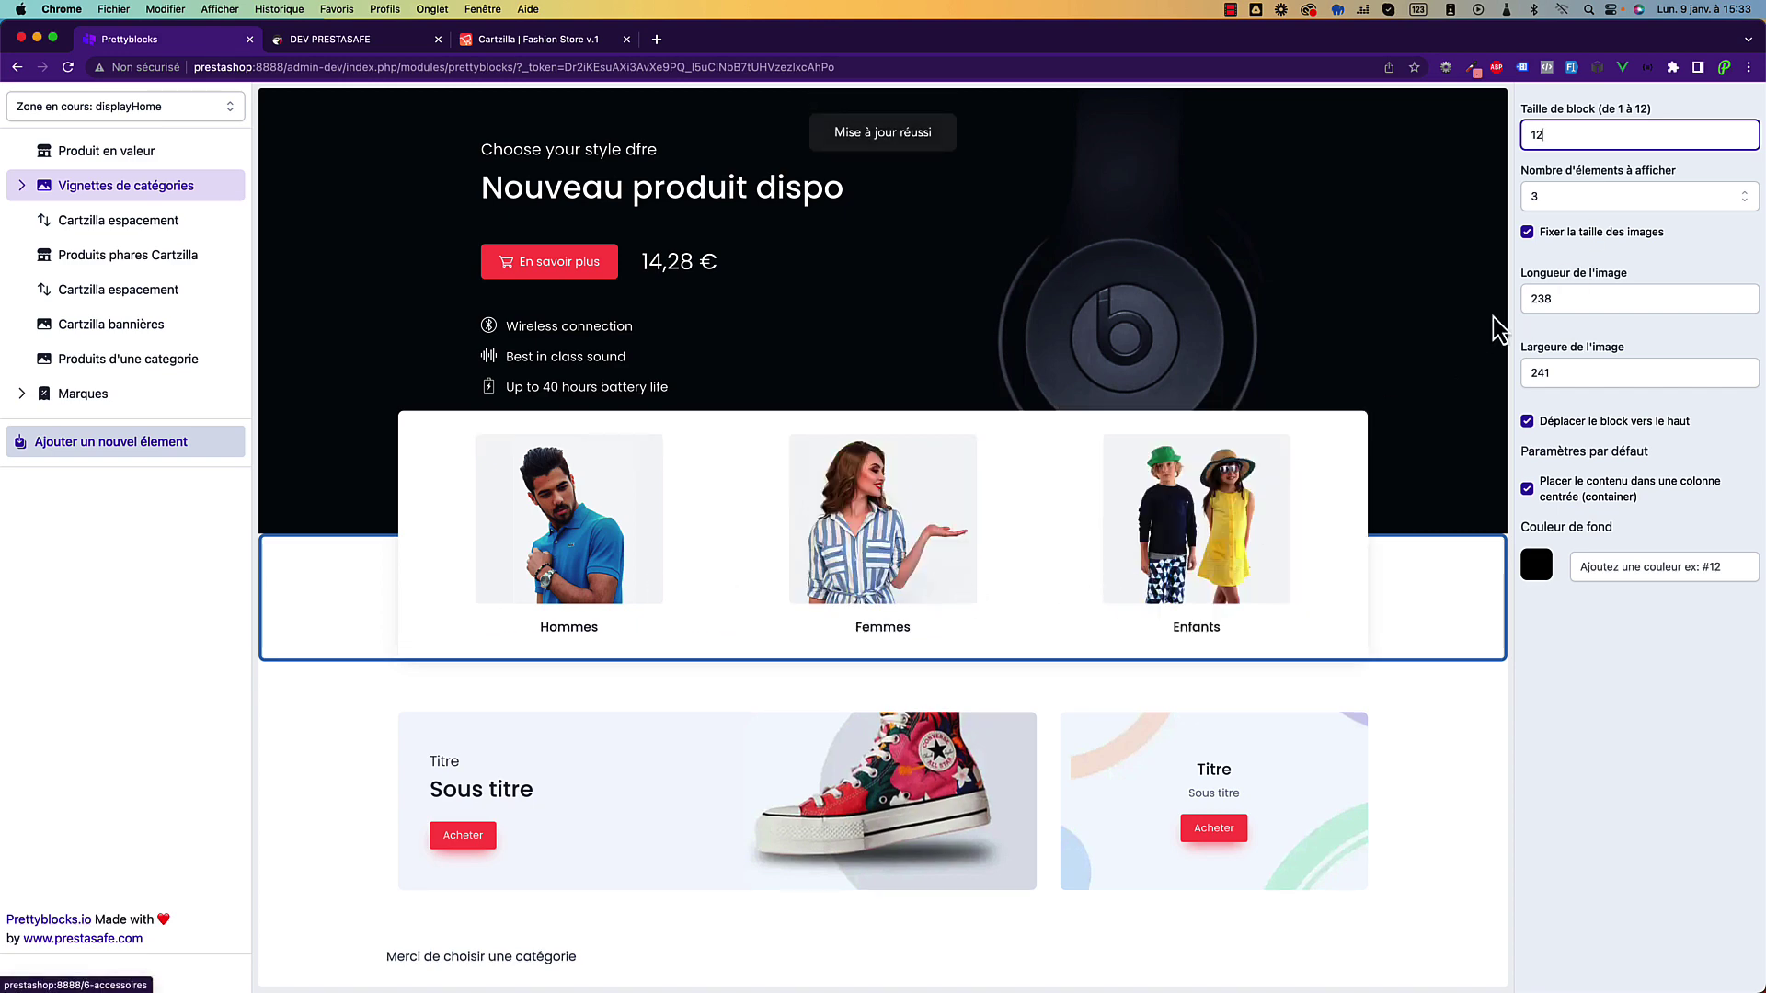
Set Nombre d'élements à afficher of the Vignettes de catégories block to 4 and save.
{"action": "left_click", "coordinate": [1605, 196]}
{"action": "left_click", "coordinate": [1591, 259]}
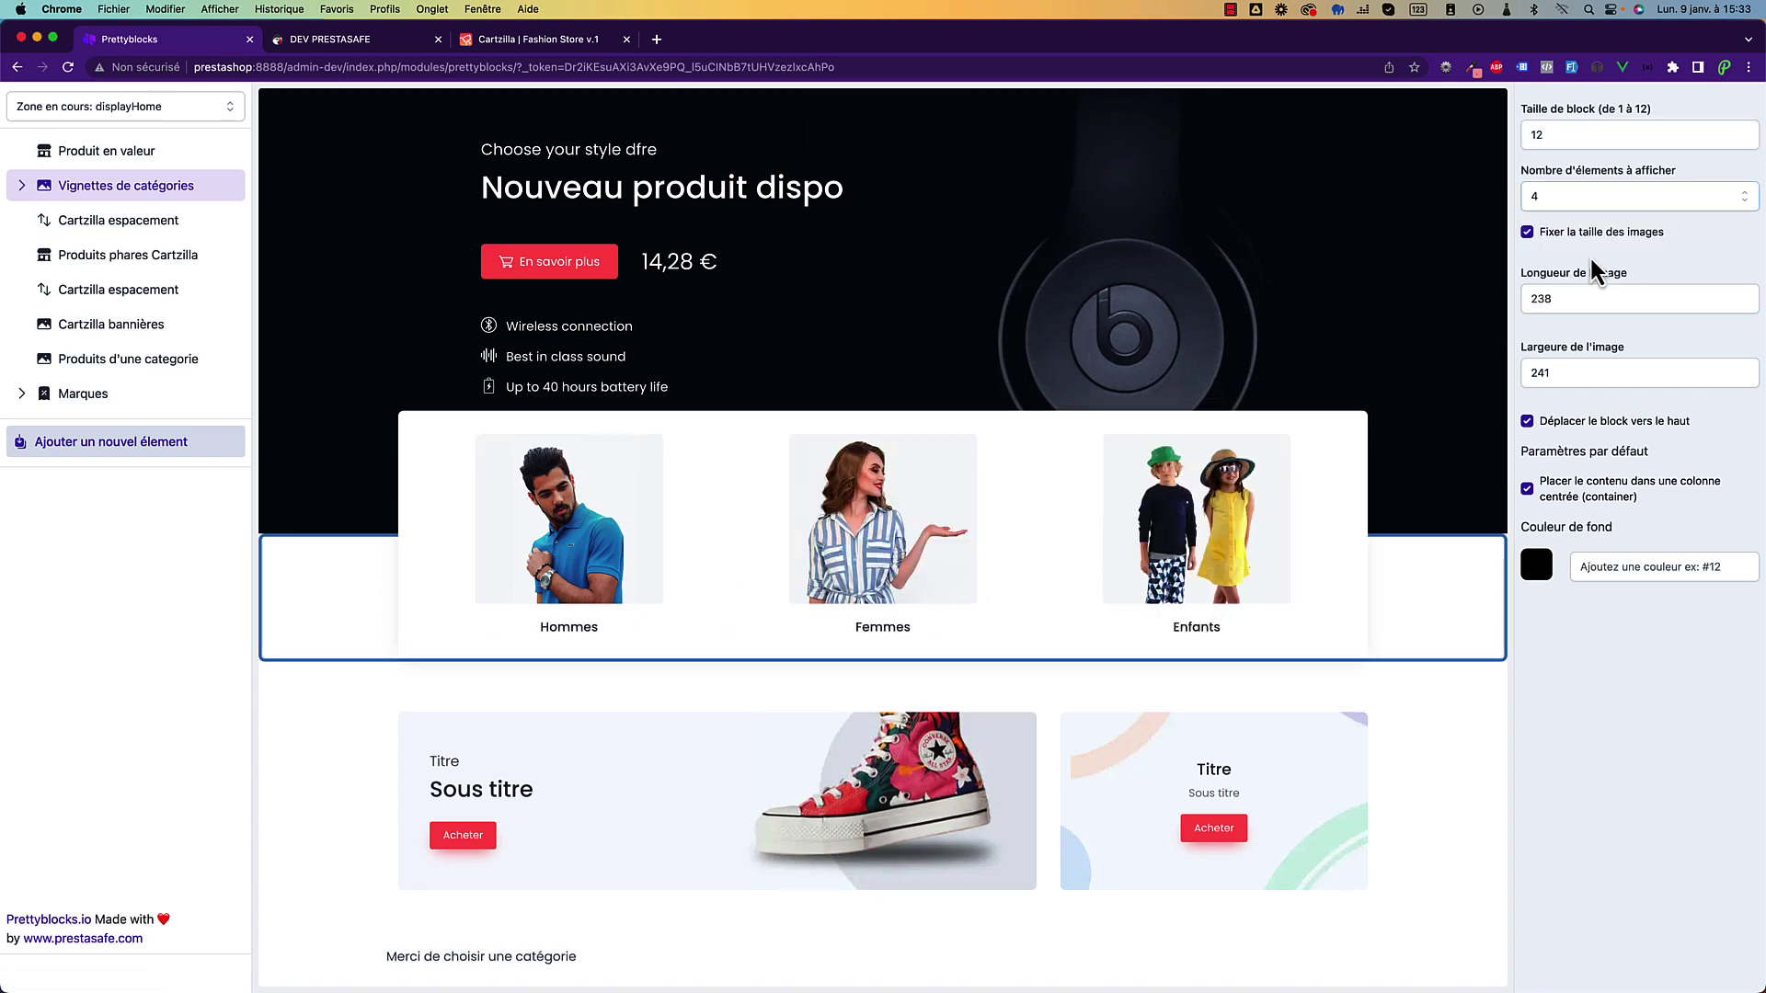
{"action": "scroll", "coordinate": [1644, 86], "scroll_direction": "up", "scroll_amount": 1}
{"action": "left_click", "coordinate": [1709, 101]}
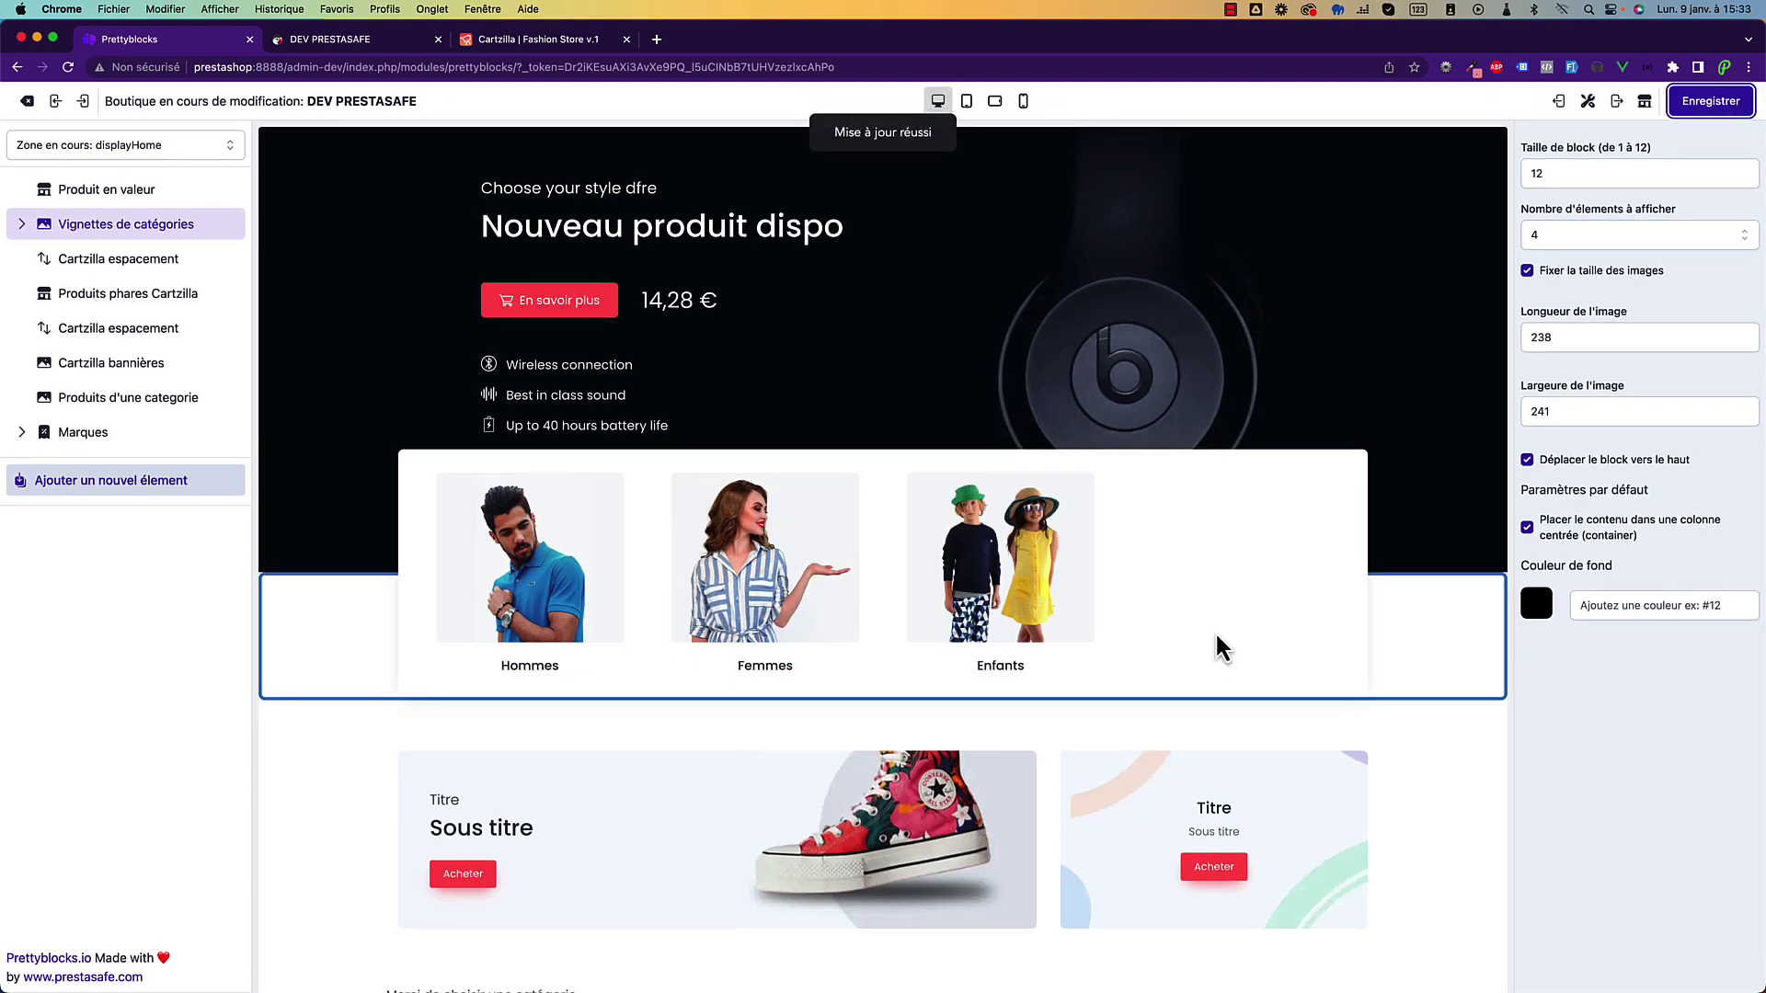
Add a new element to the Vignettes de catégories block after Enfants.
{"action": "left_click", "coordinate": [41, 232]}
{"action": "scroll", "coordinate": [74, 304], "scroll_direction": "down", "scroll_amount": 1}
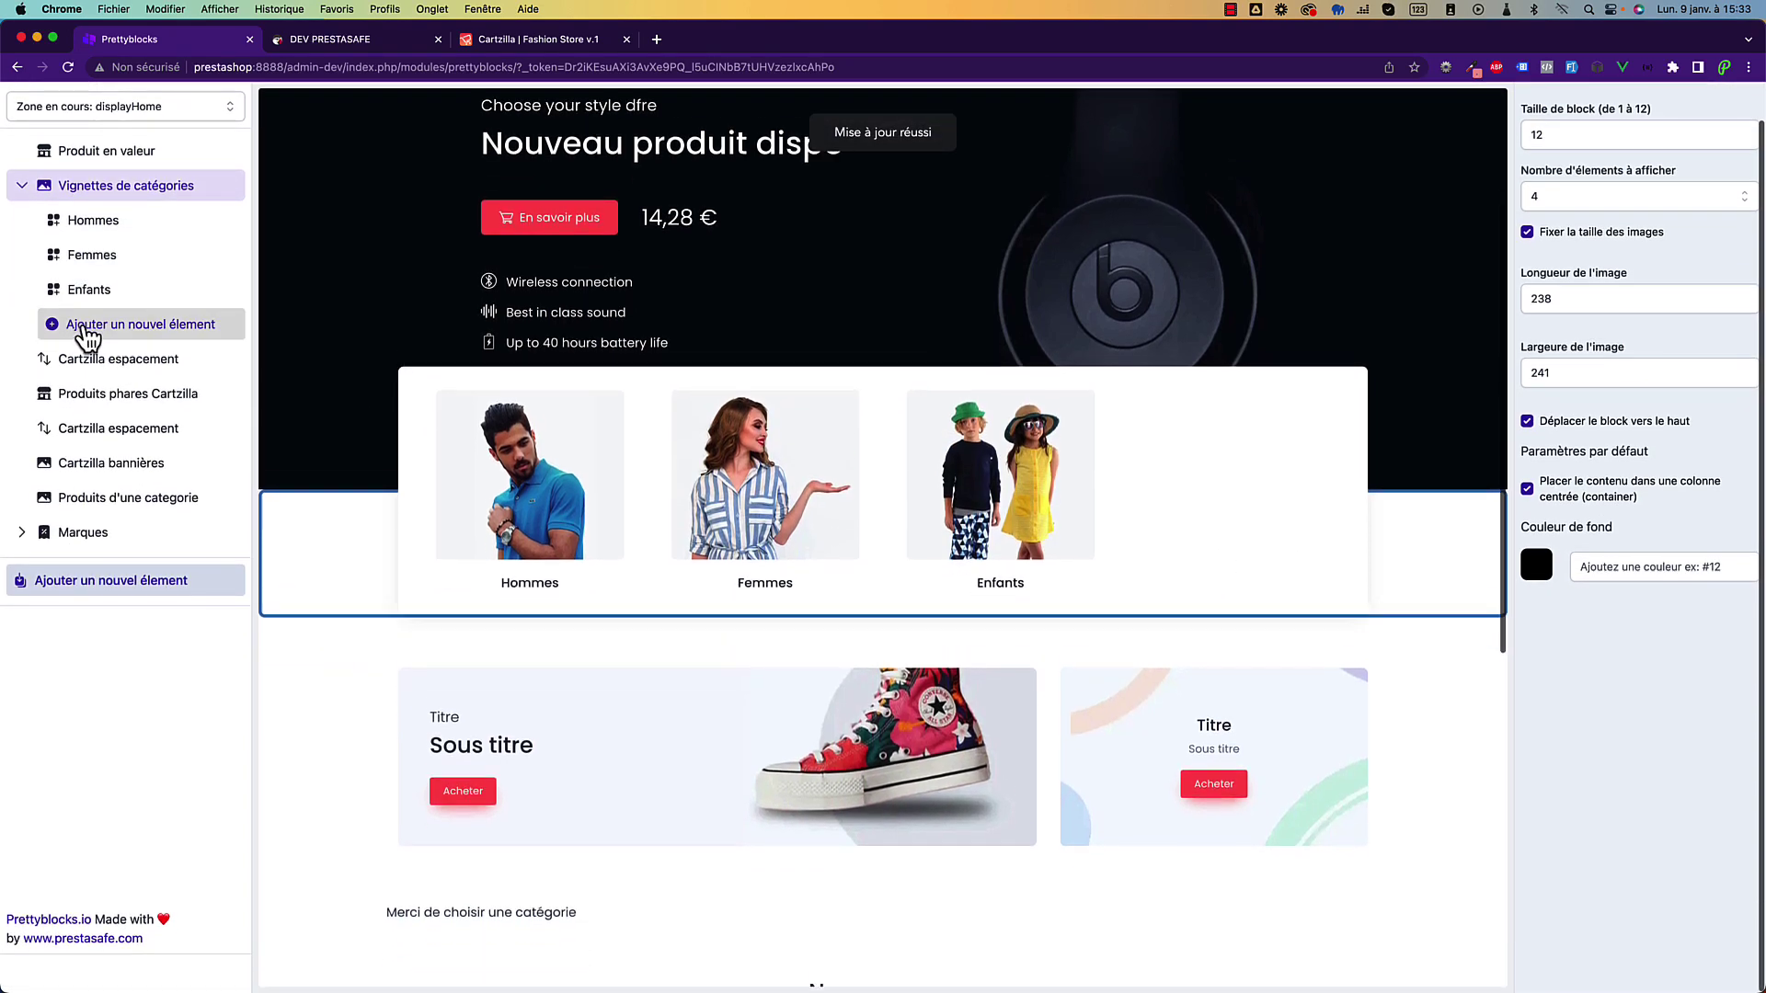
{"action": "left_click", "coordinate": [92, 322]}
{"action": "scroll", "coordinate": [1691, 172], "scroll_direction": "up", "scroll_amount": 1}
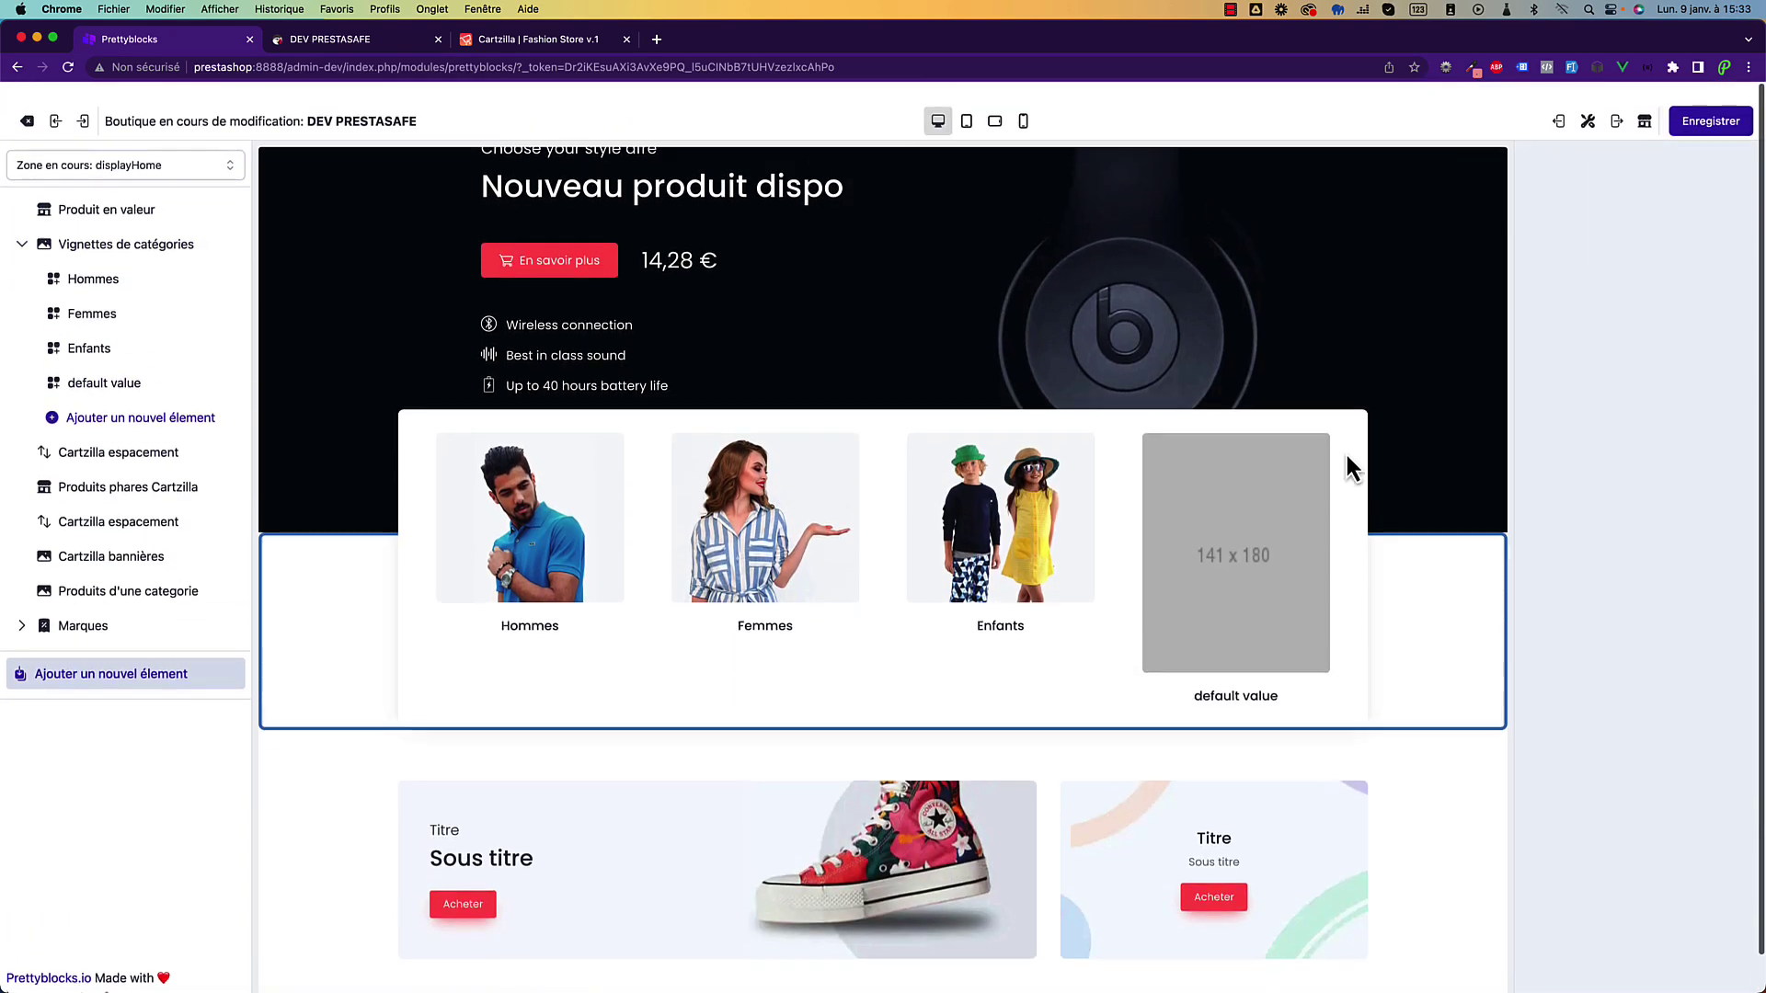
Title the new category thumbnail TEST and assign it the category 2 - Accueil.
{"action": "left_click", "coordinate": [241, 362]}
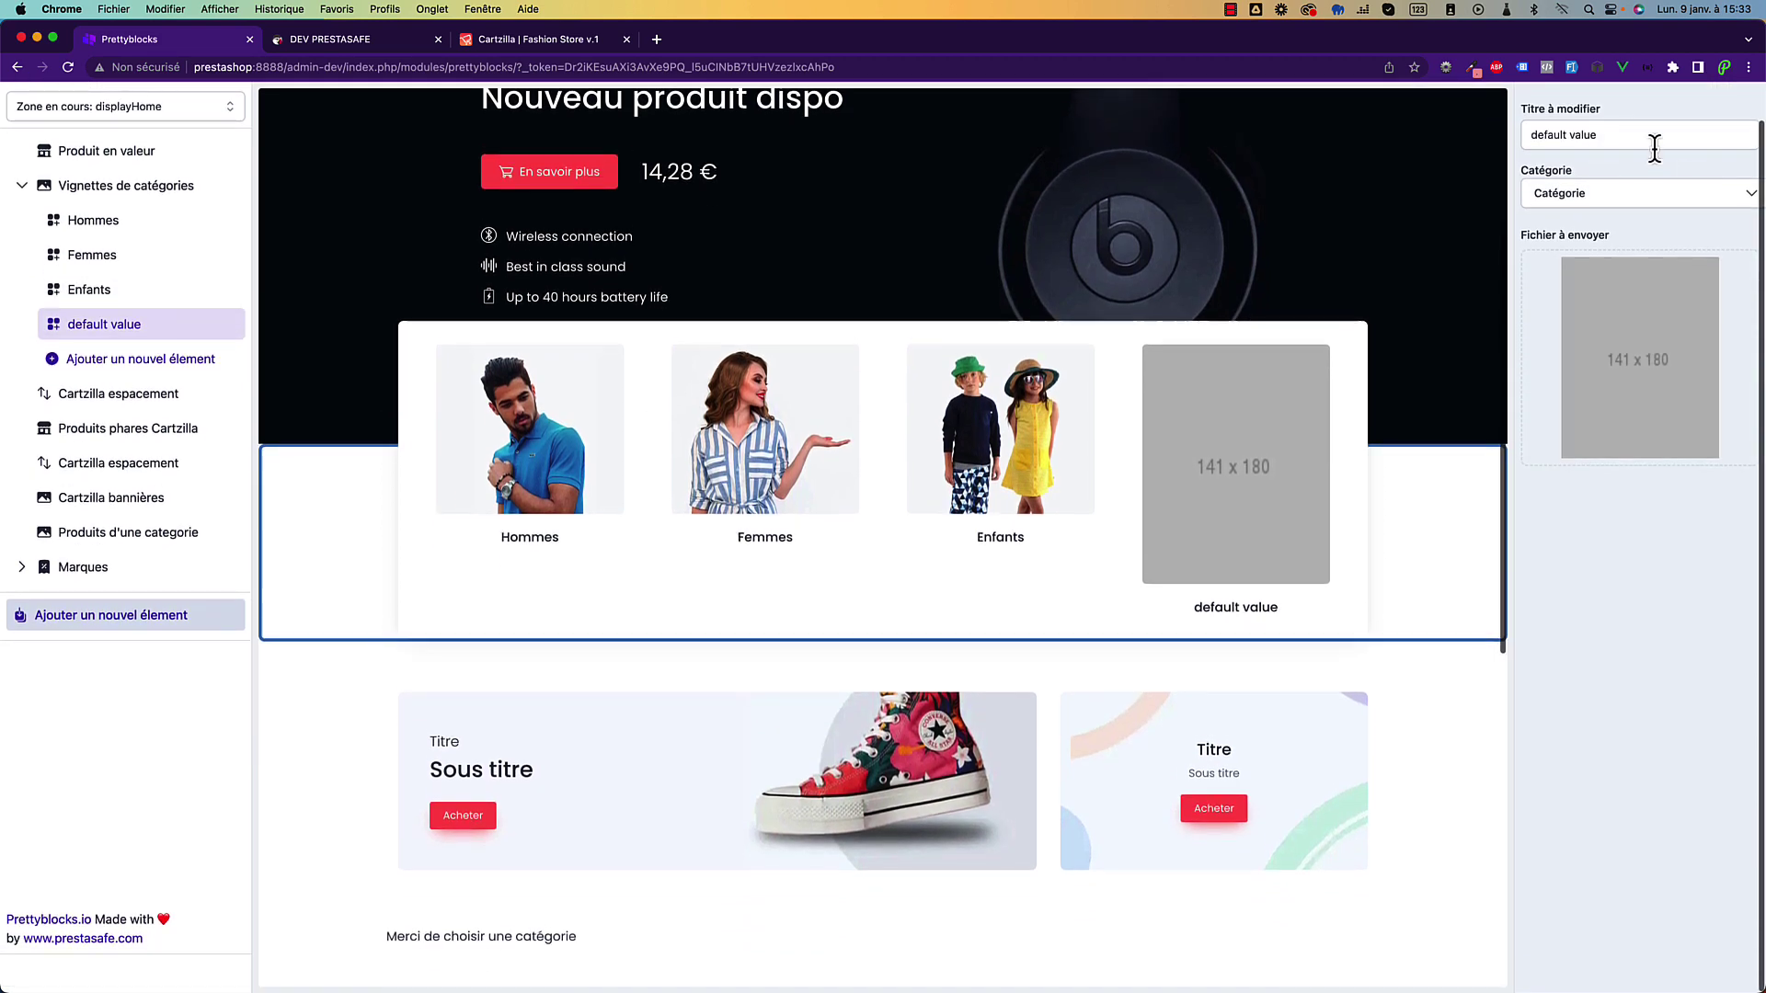
{"action": "triple_click", "coordinate": [1633, 134]}
{"action": "type", "text": "TEST"}
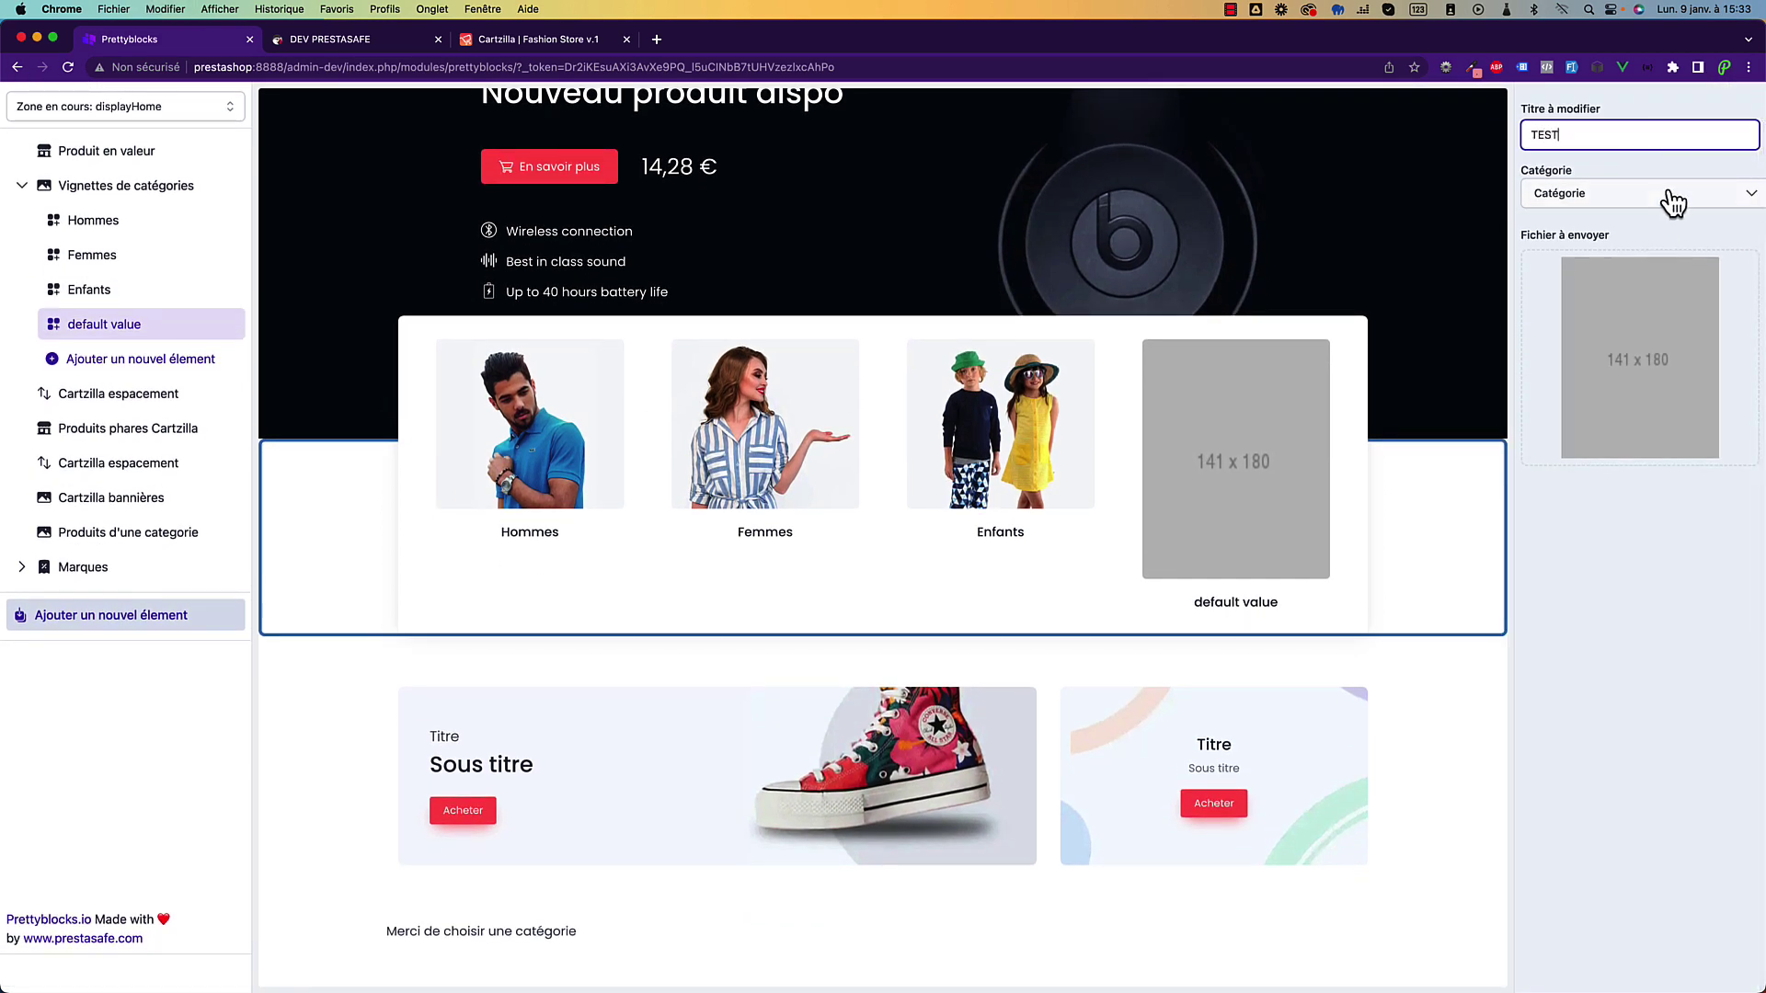
{"action": "left_click", "coordinate": [1669, 195]}
{"action": "type", "text": "e"}
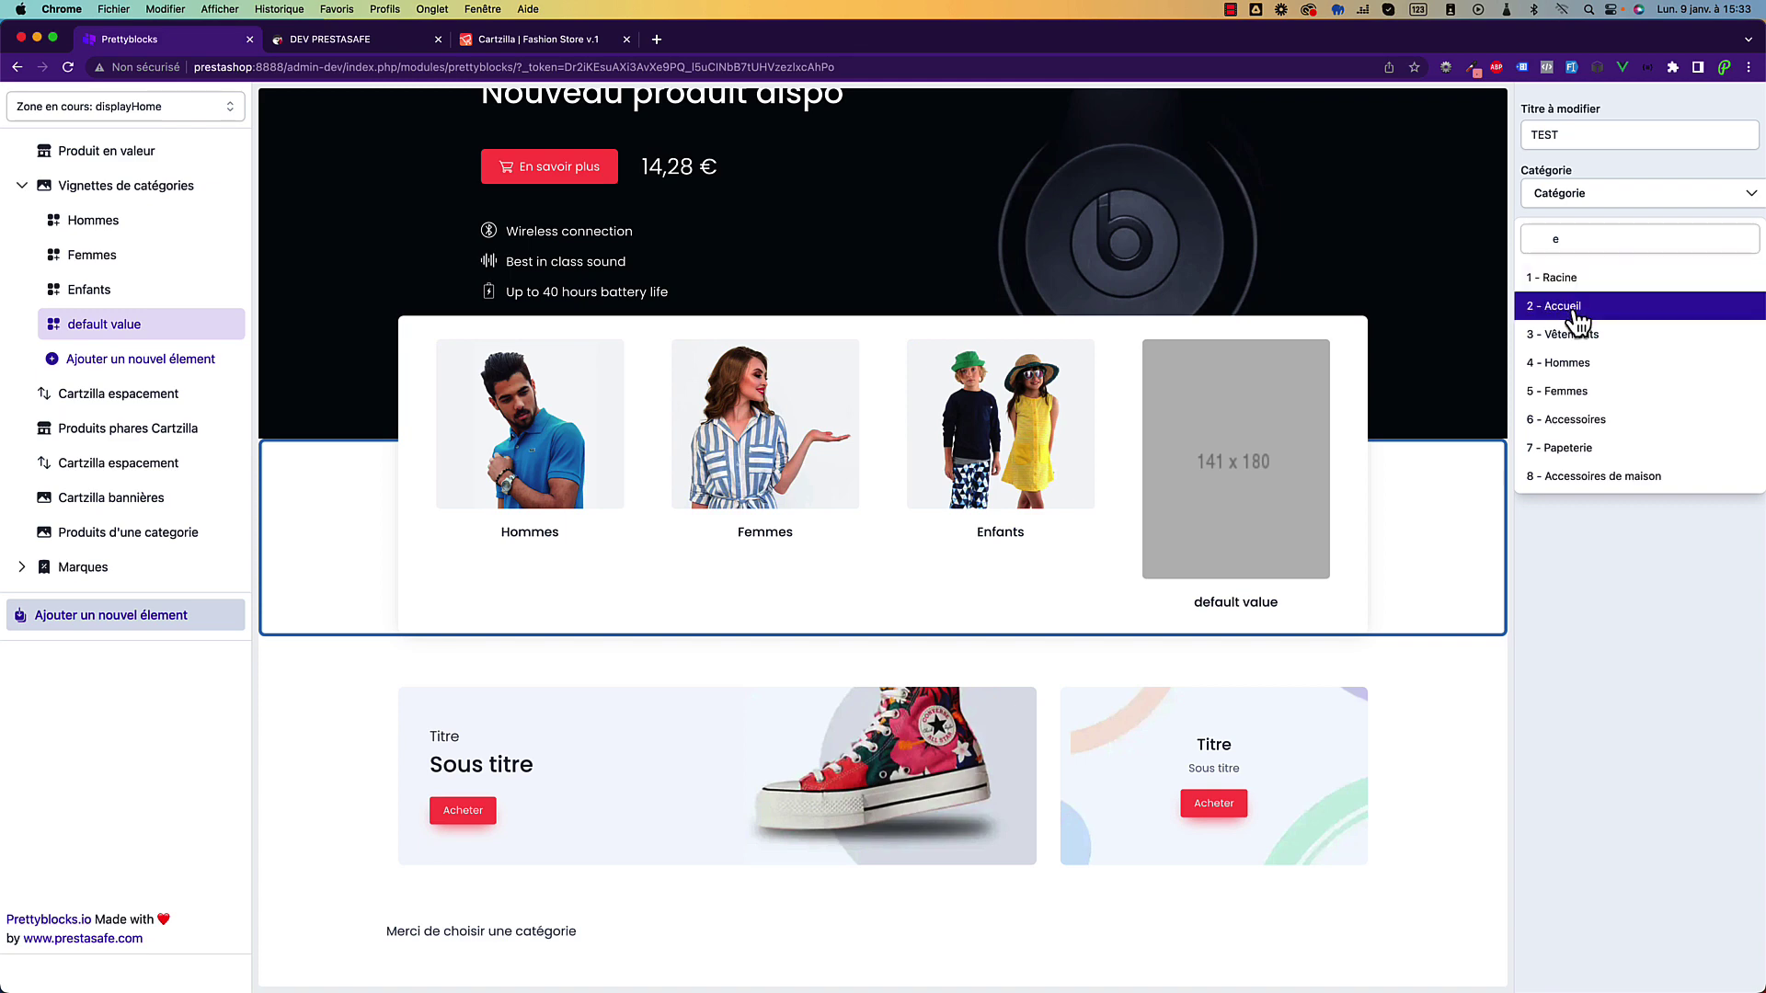
{"action": "left_click", "coordinate": [1563, 305]}
Upload cat-lg04.webp from the categories folder as the TEST thumbnail's image and save.
{"action": "left_click", "coordinate": [1591, 274]}
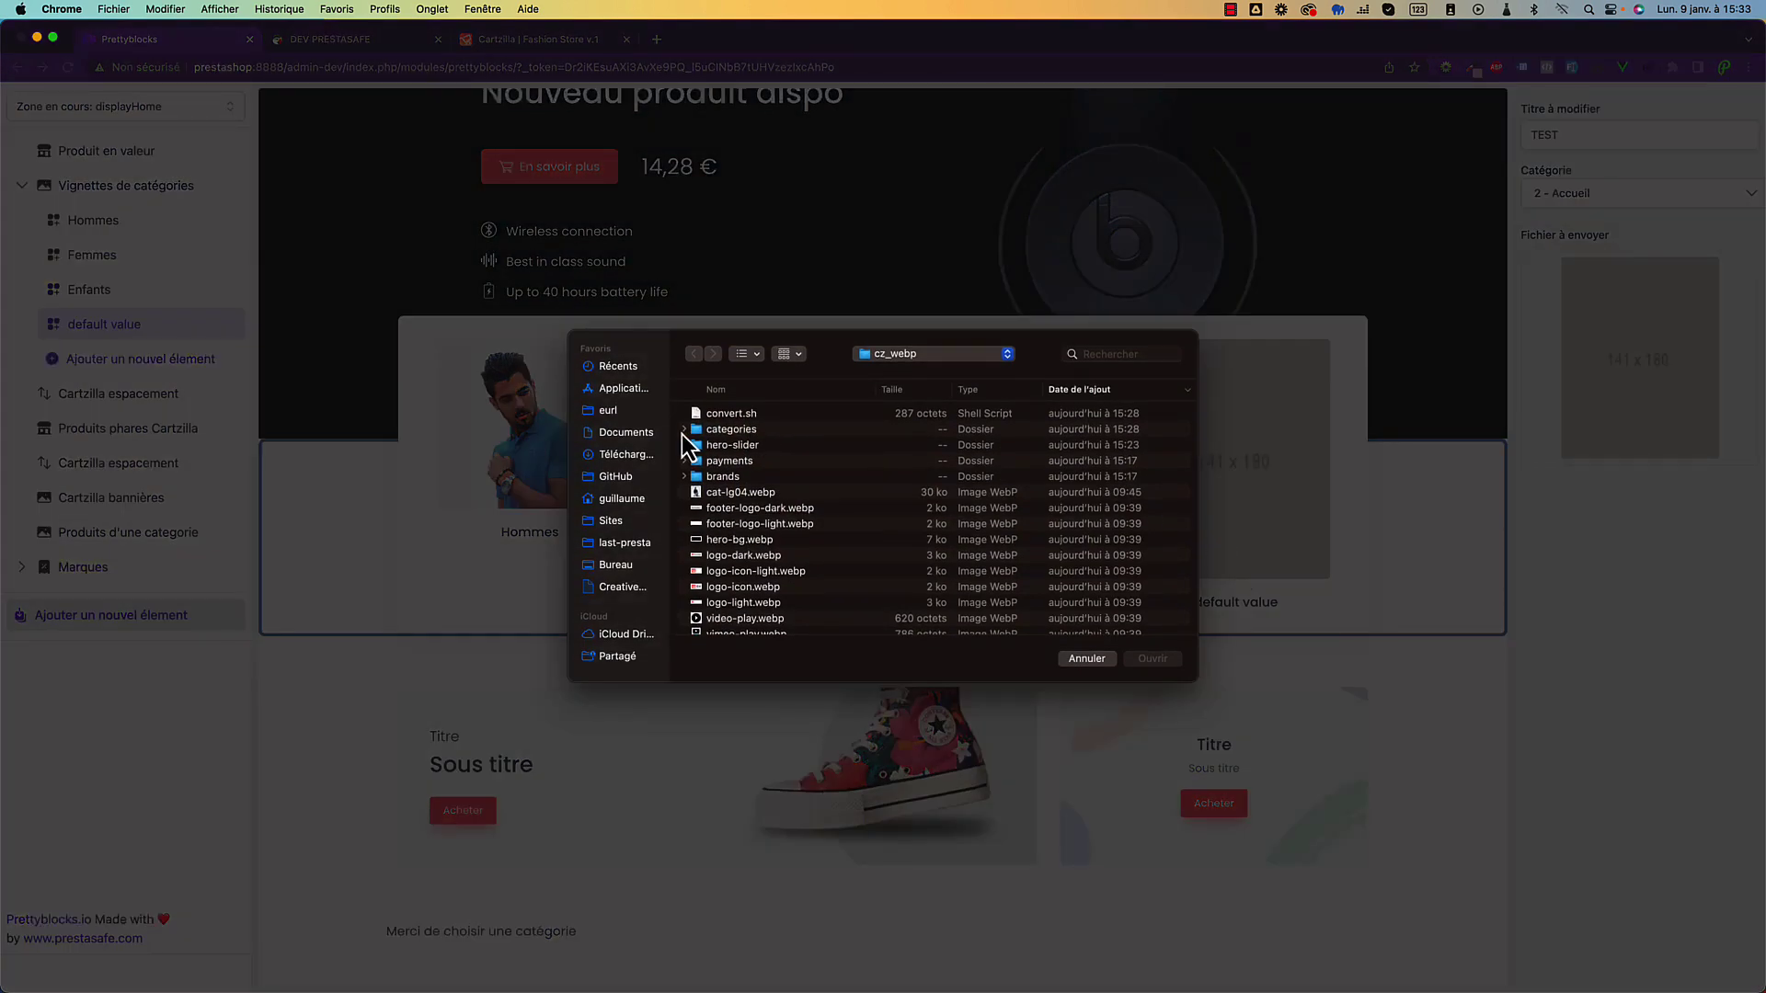
{"action": "left_click", "coordinate": [683, 431]}
{"action": "left_click", "coordinate": [774, 478]}
{"action": "key", "text": "space"}
{"action": "key", "text": "space"}
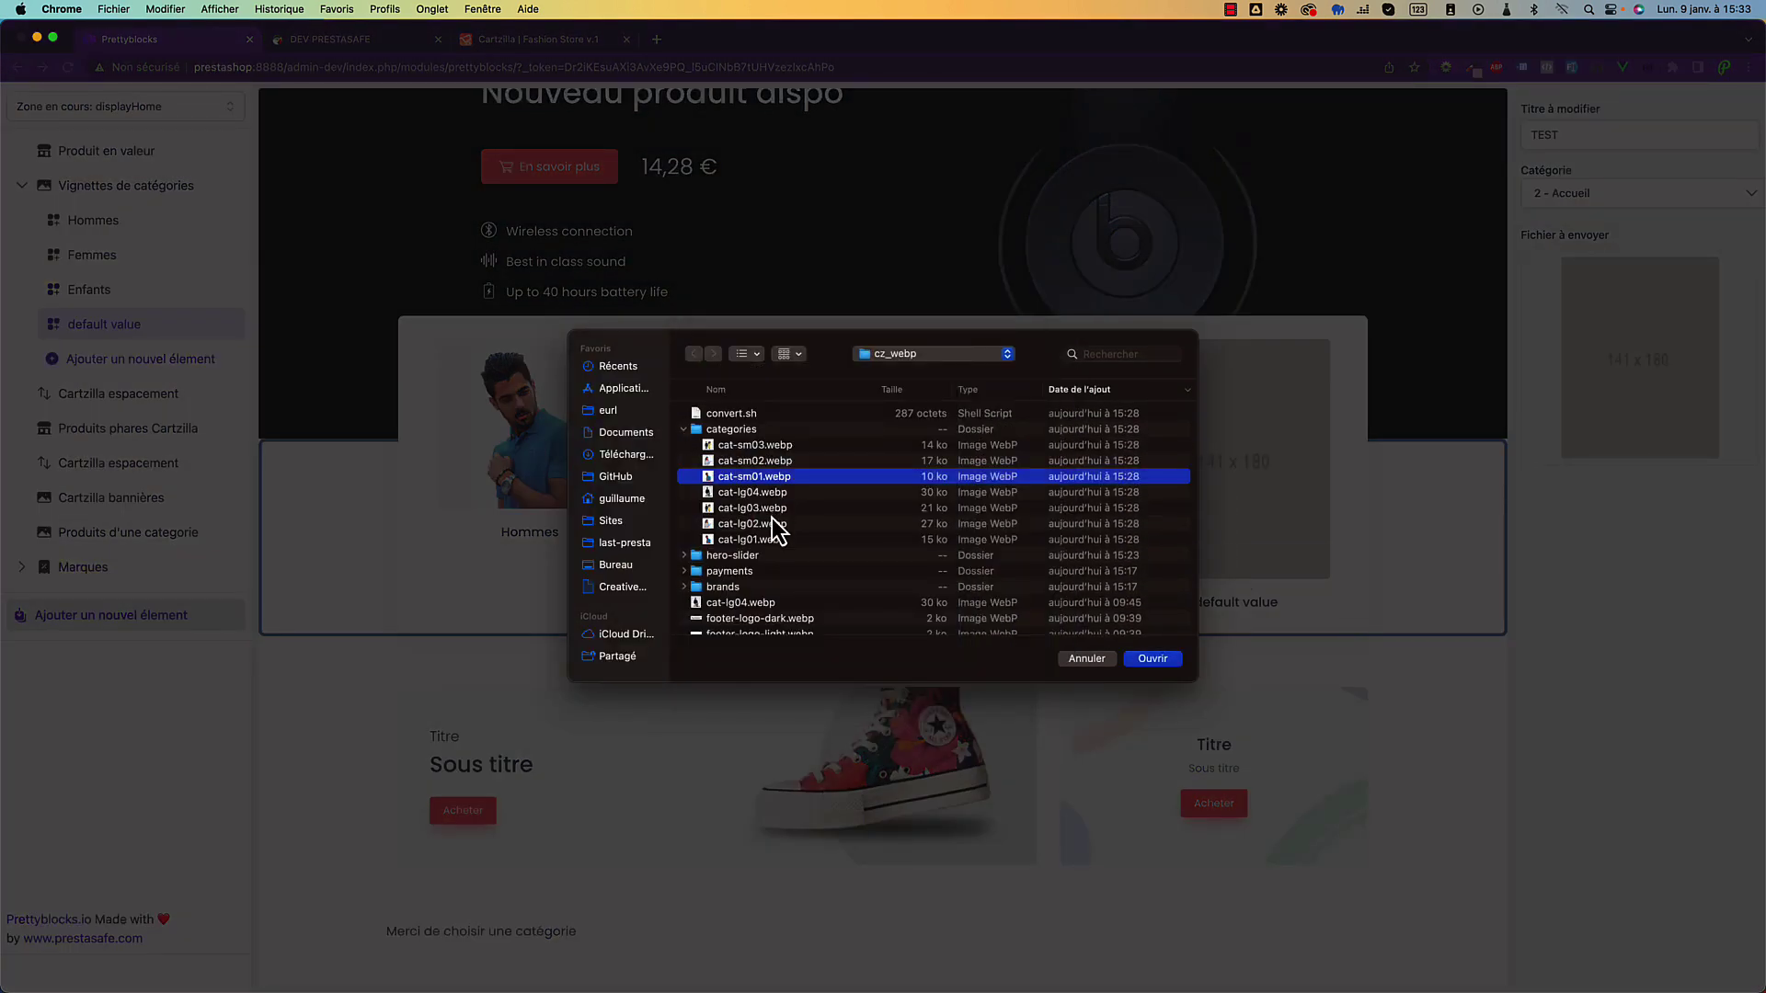
{"action": "left_click", "coordinate": [770, 515]}
{"action": "left_click", "coordinate": [774, 493]}
{"action": "key", "text": "space"}
{"action": "key", "text": "space"}
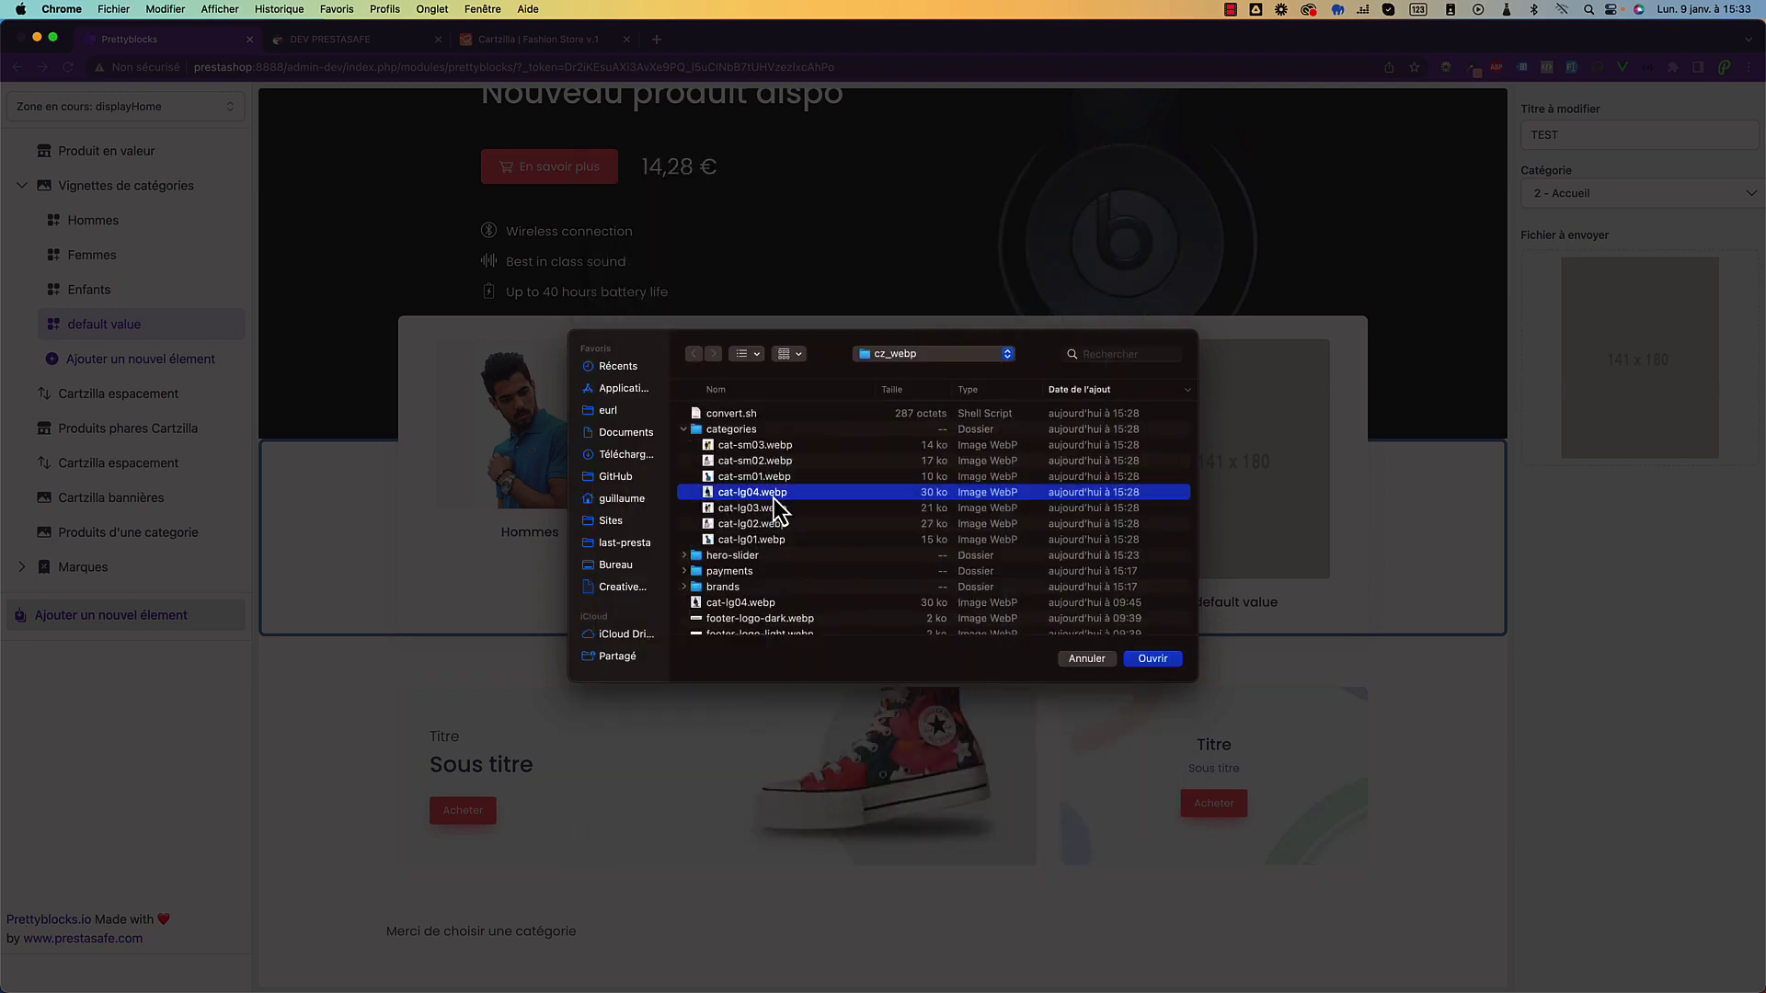
{"action": "double_click", "coordinate": [774, 494]}
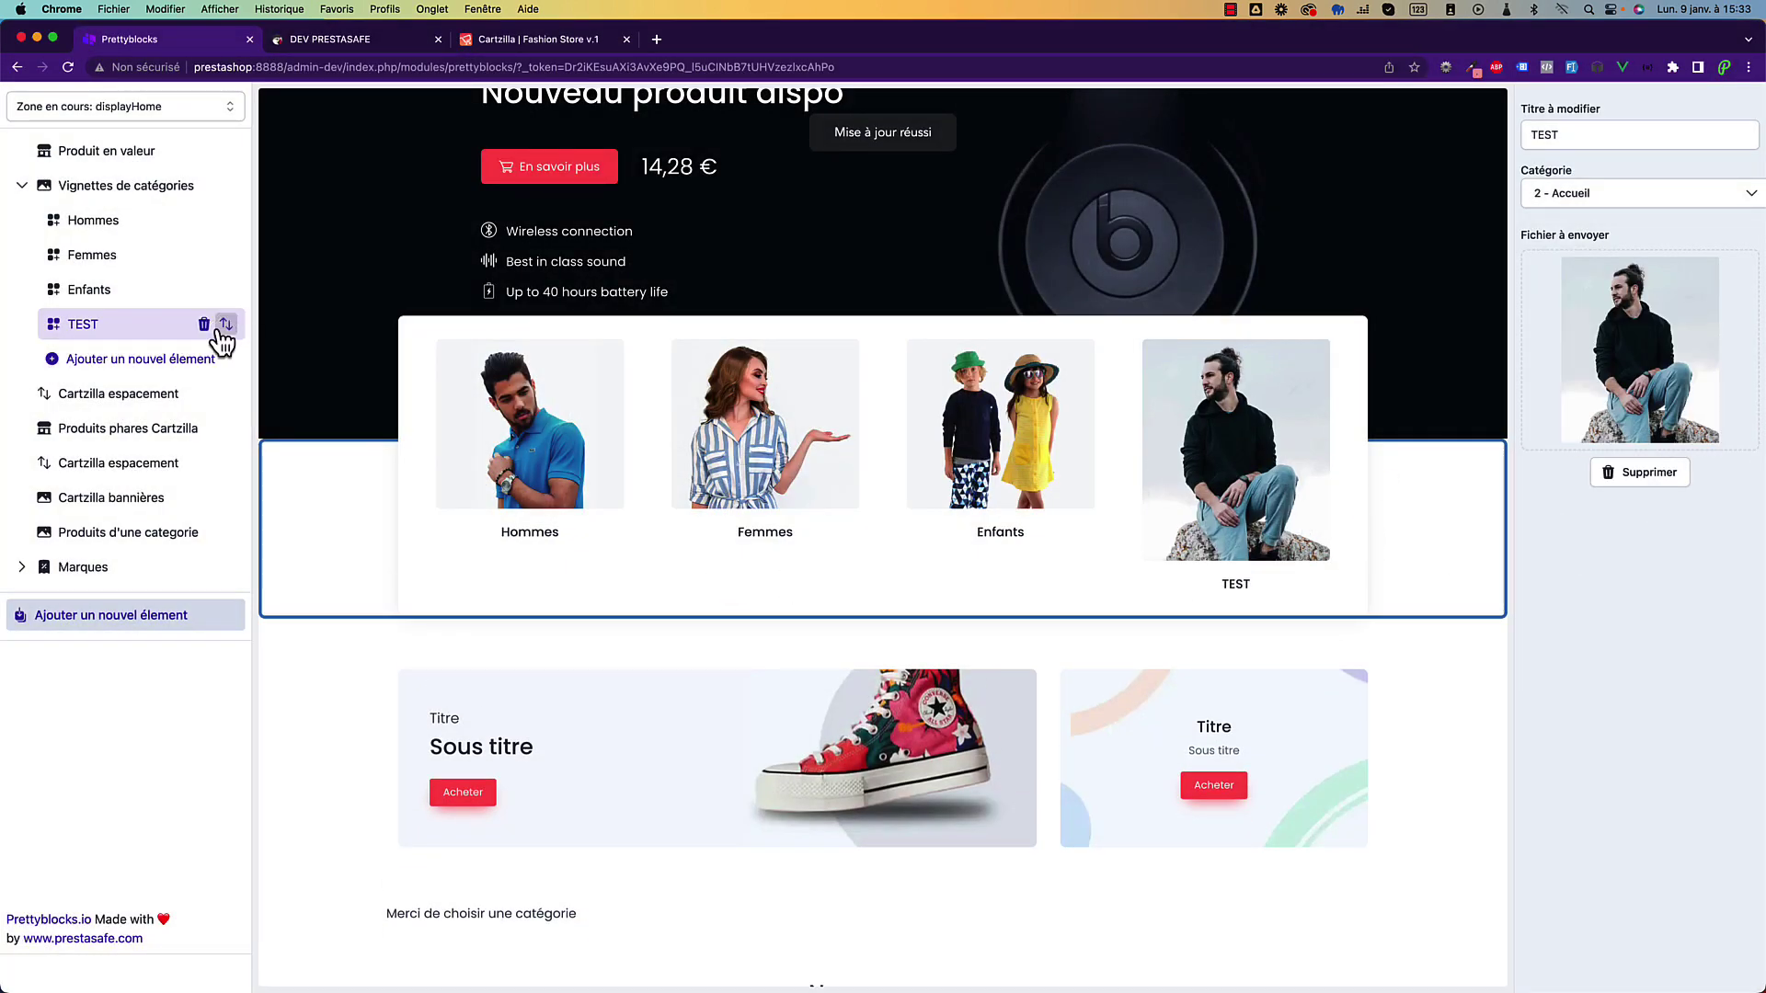
Delete the TEST element from the Vignettes de catégories block.
{"action": "left_click", "coordinate": [204, 325]}
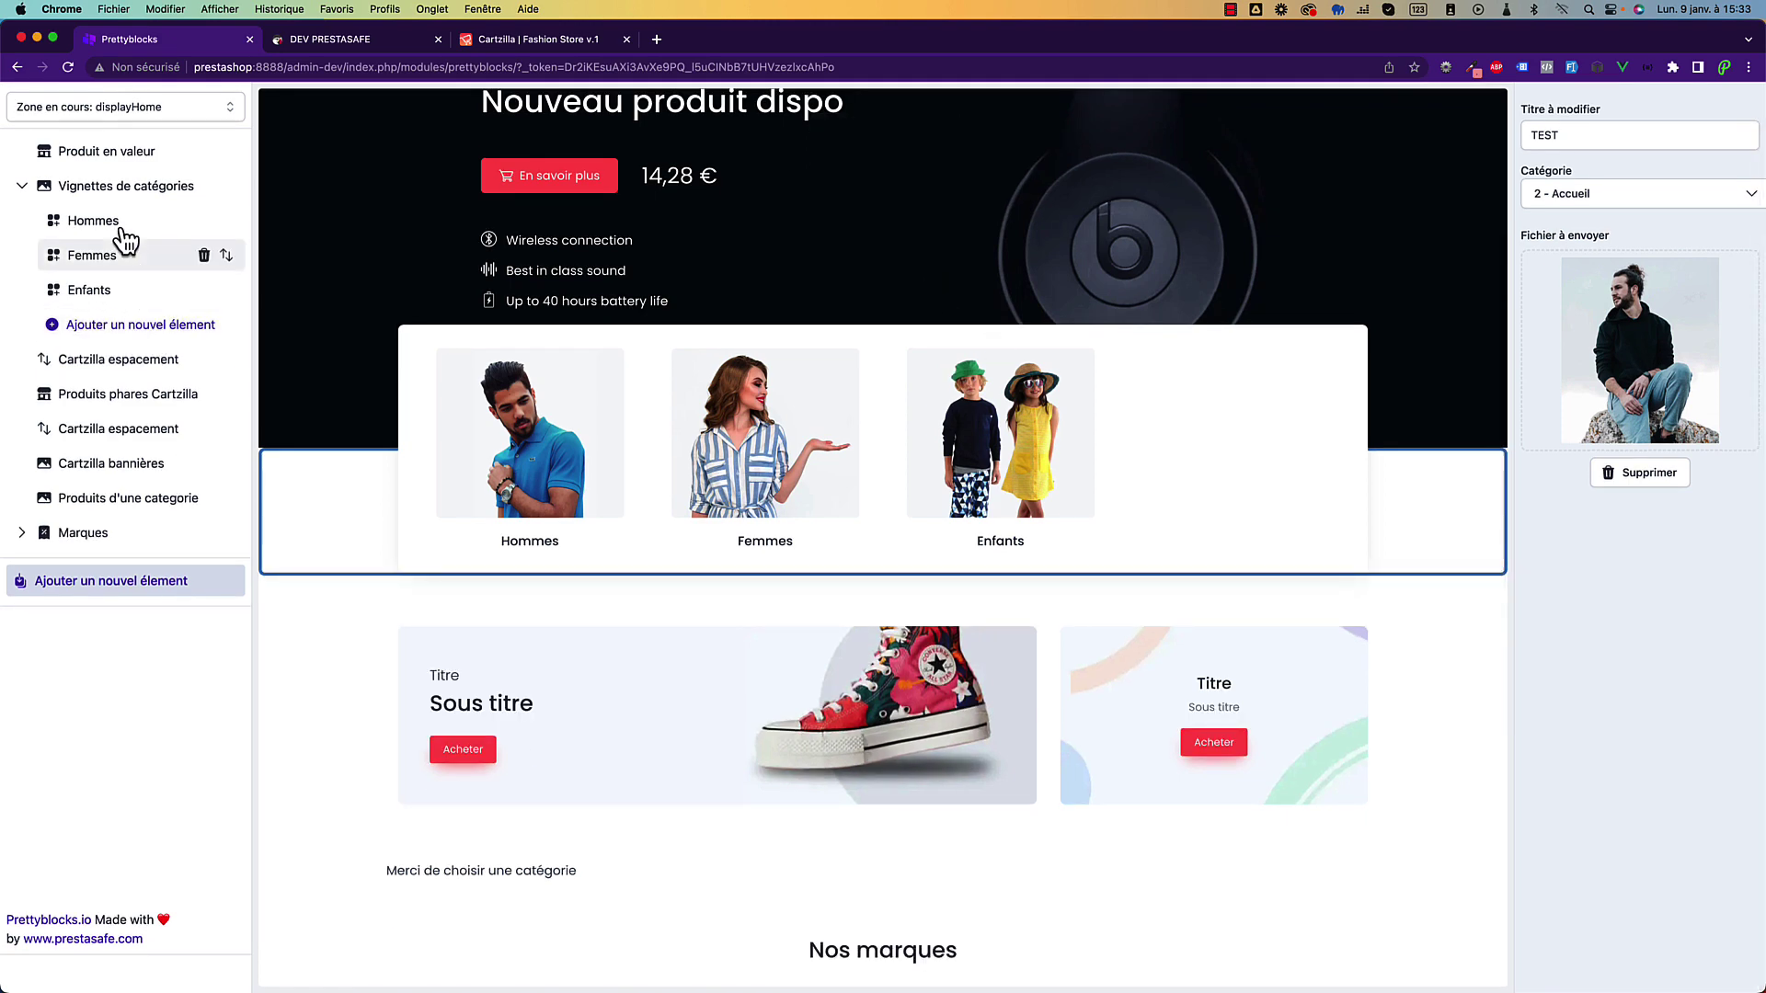
{"action": "scroll", "coordinate": [1487, 347], "scroll_direction": "up", "scroll_amount": 5}
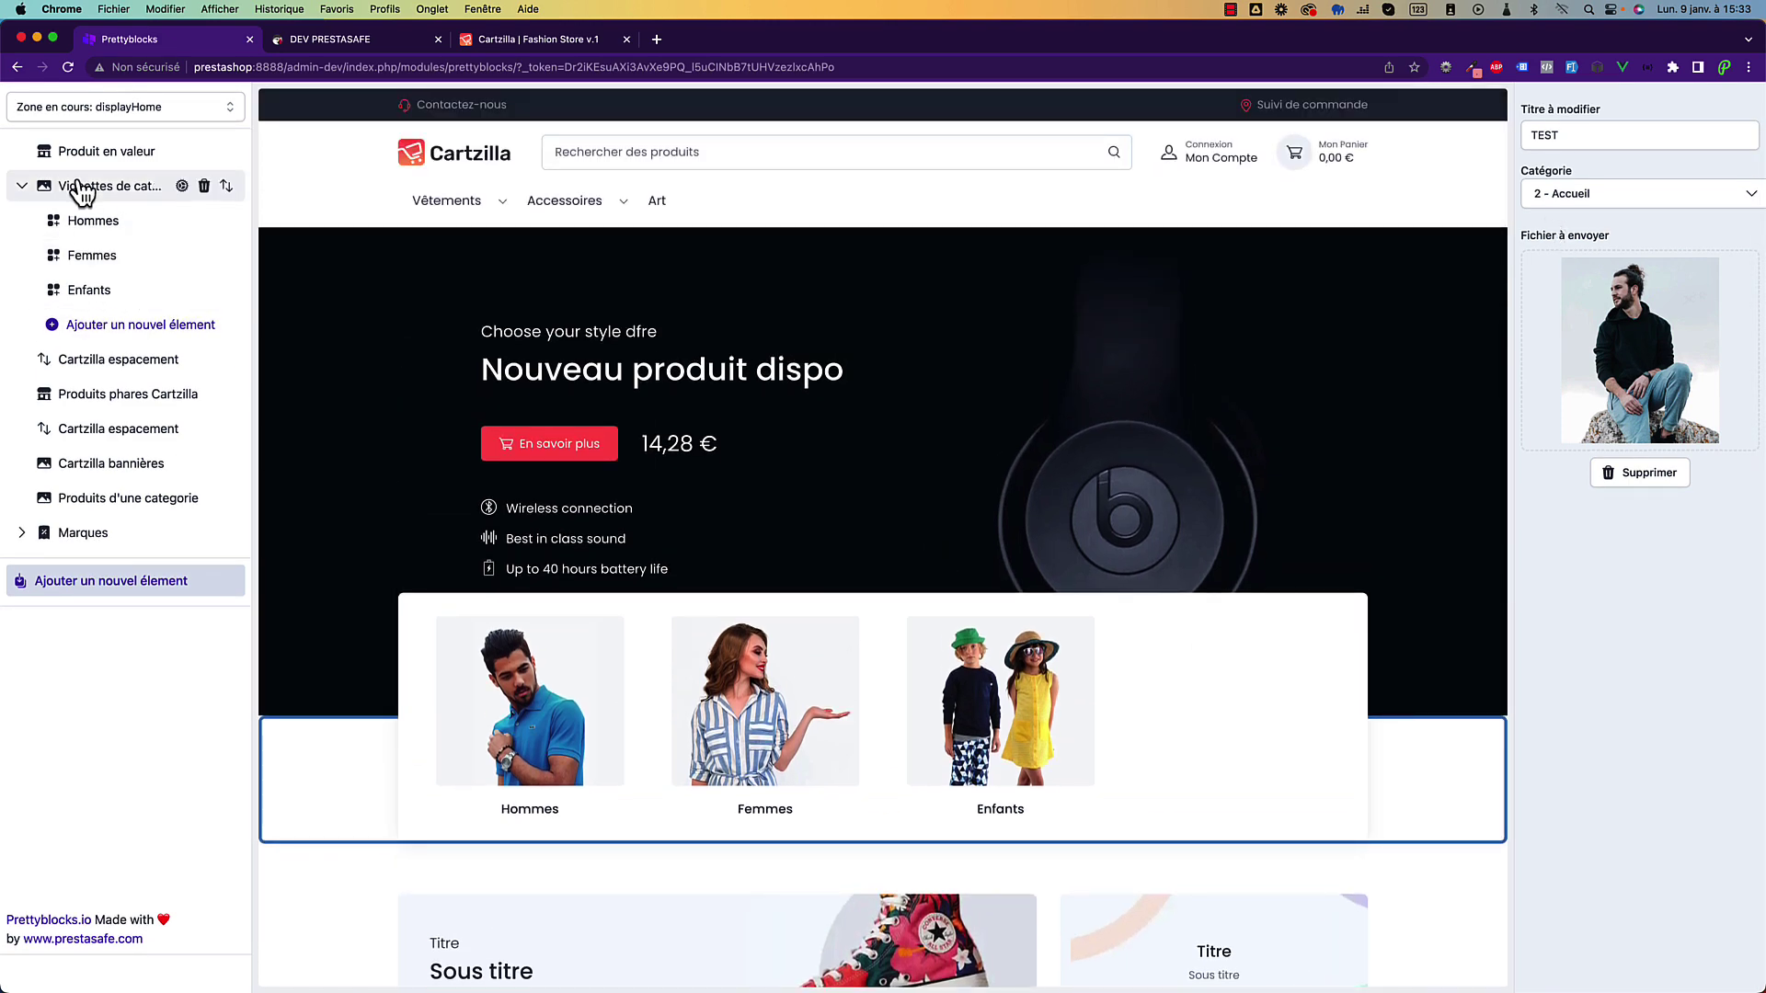
Set the Vignettes de catégories block's size to 8 and its number of displayed elements to 3, and save.
{"action": "left_click", "coordinate": [82, 187]}
{"action": "double_click", "coordinate": [1611, 135]}
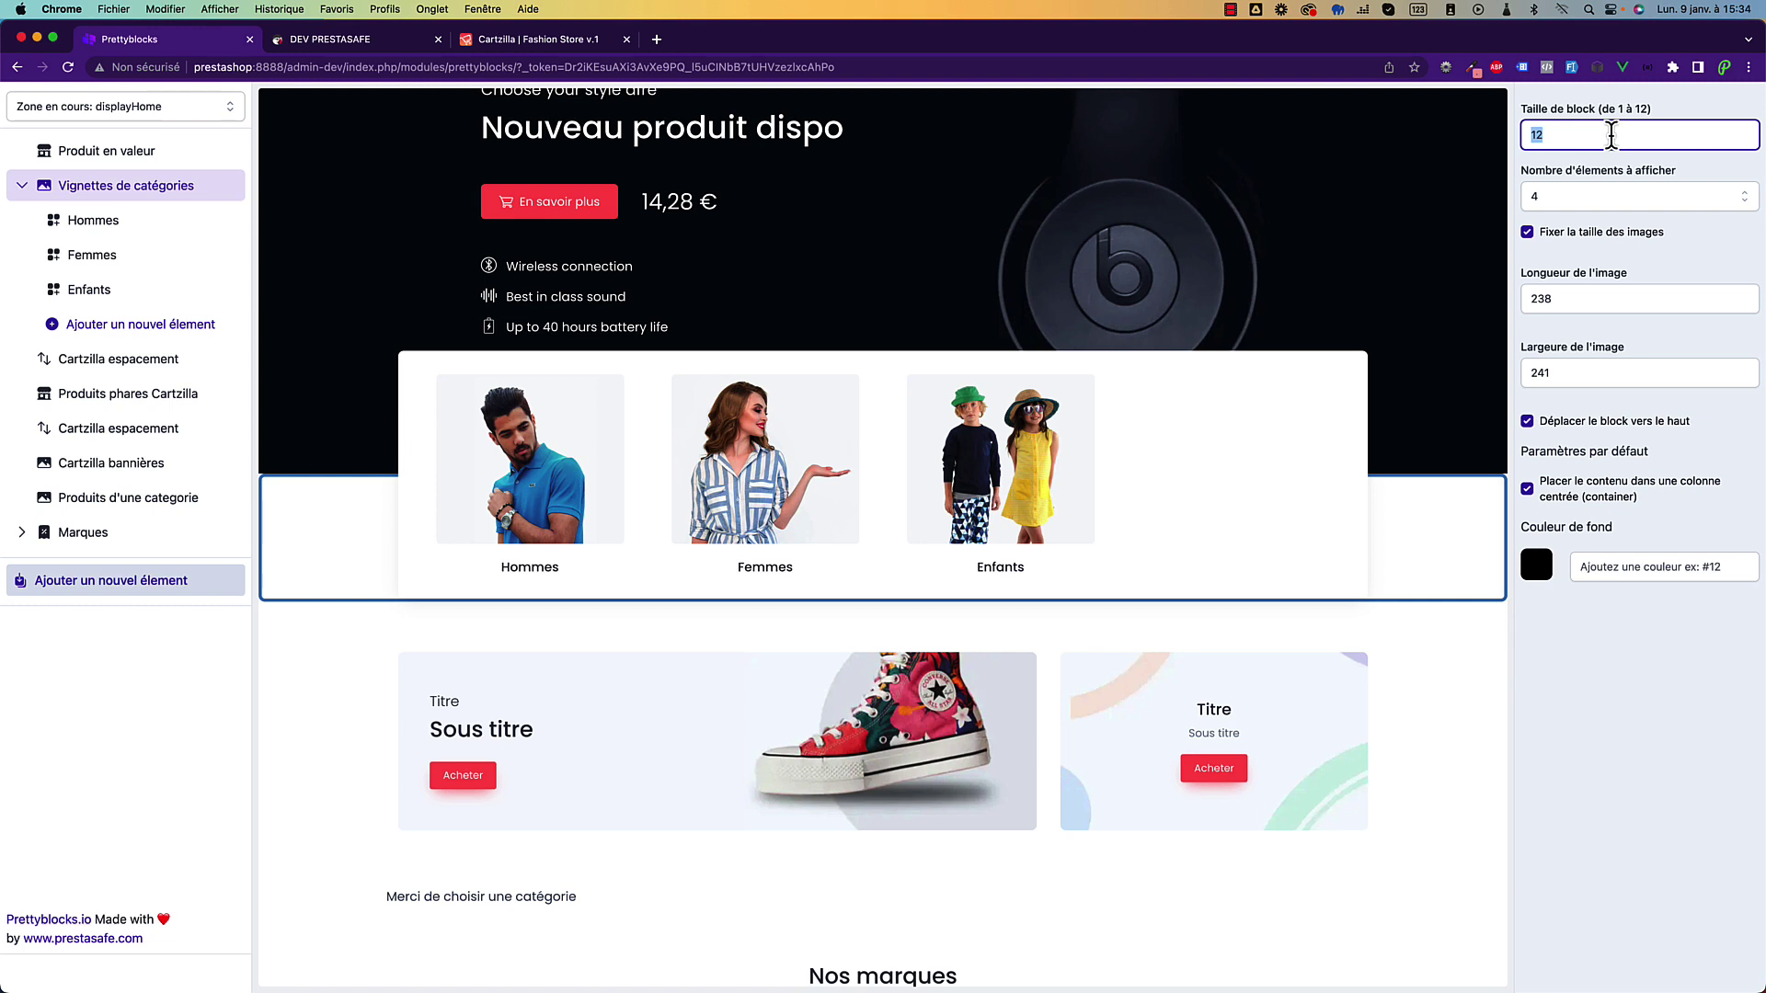
{"action": "type", "text": "8"}
{"action": "left_click", "coordinate": [1593, 203]}
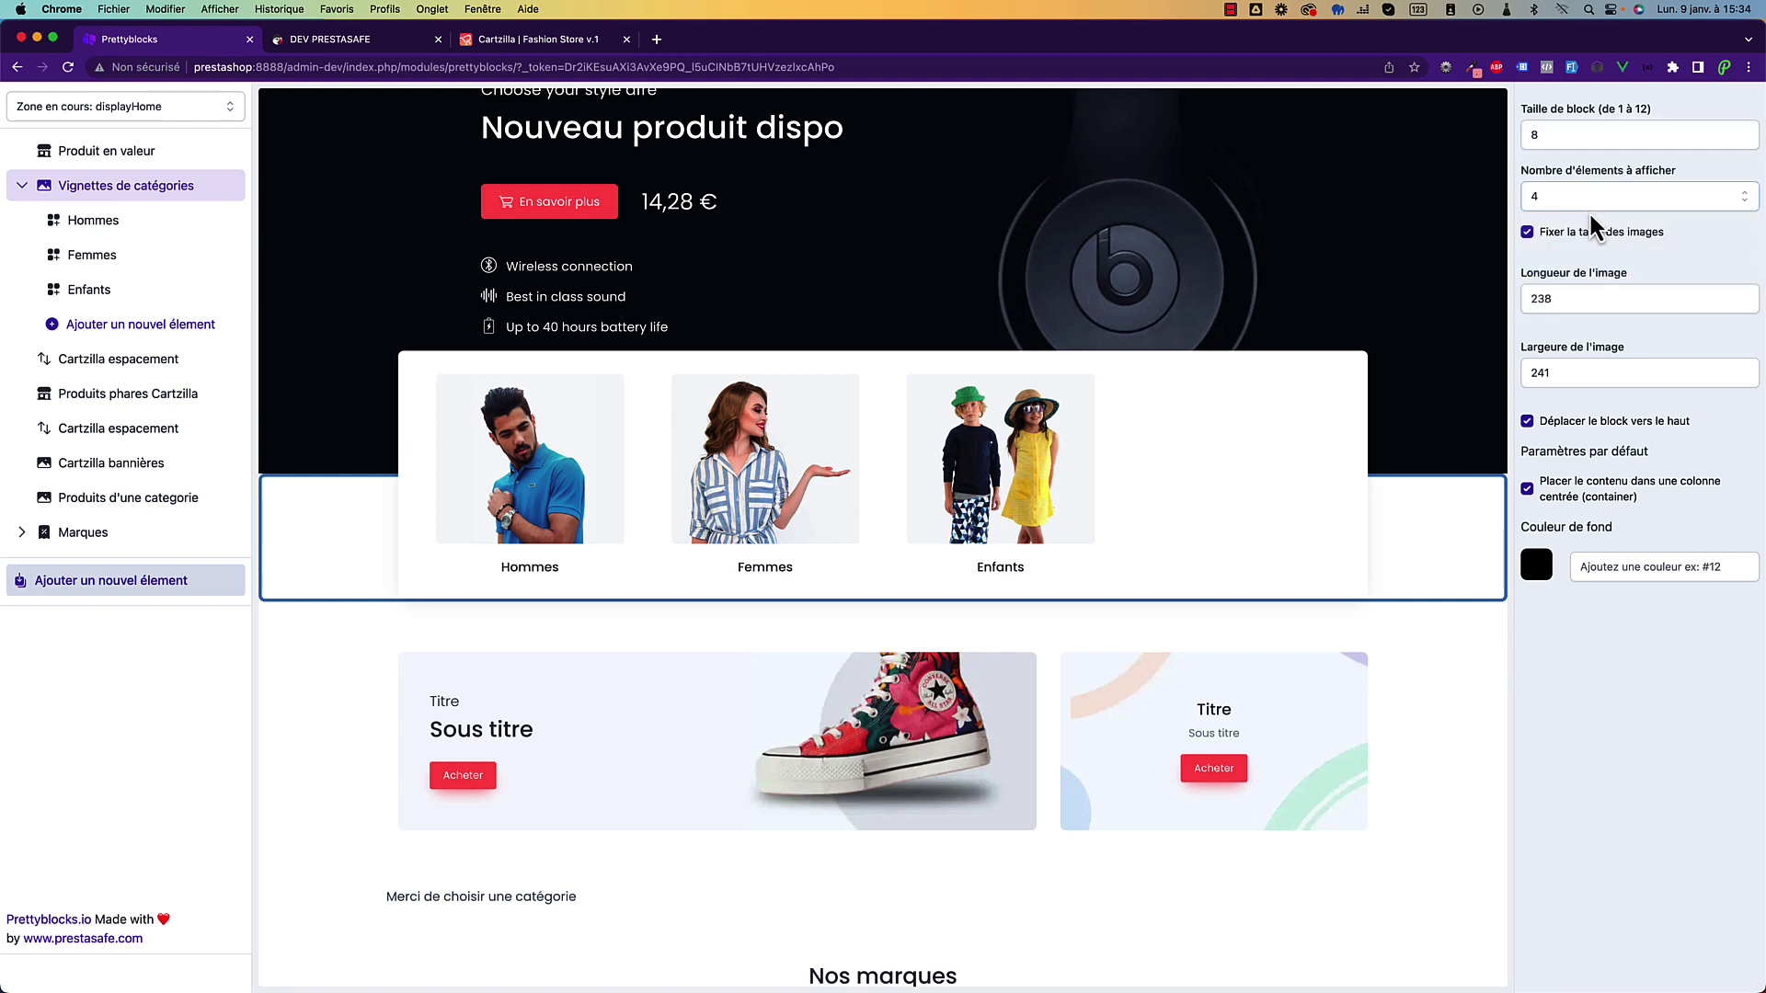
{"action": "left_click", "coordinate": [1570, 284]}
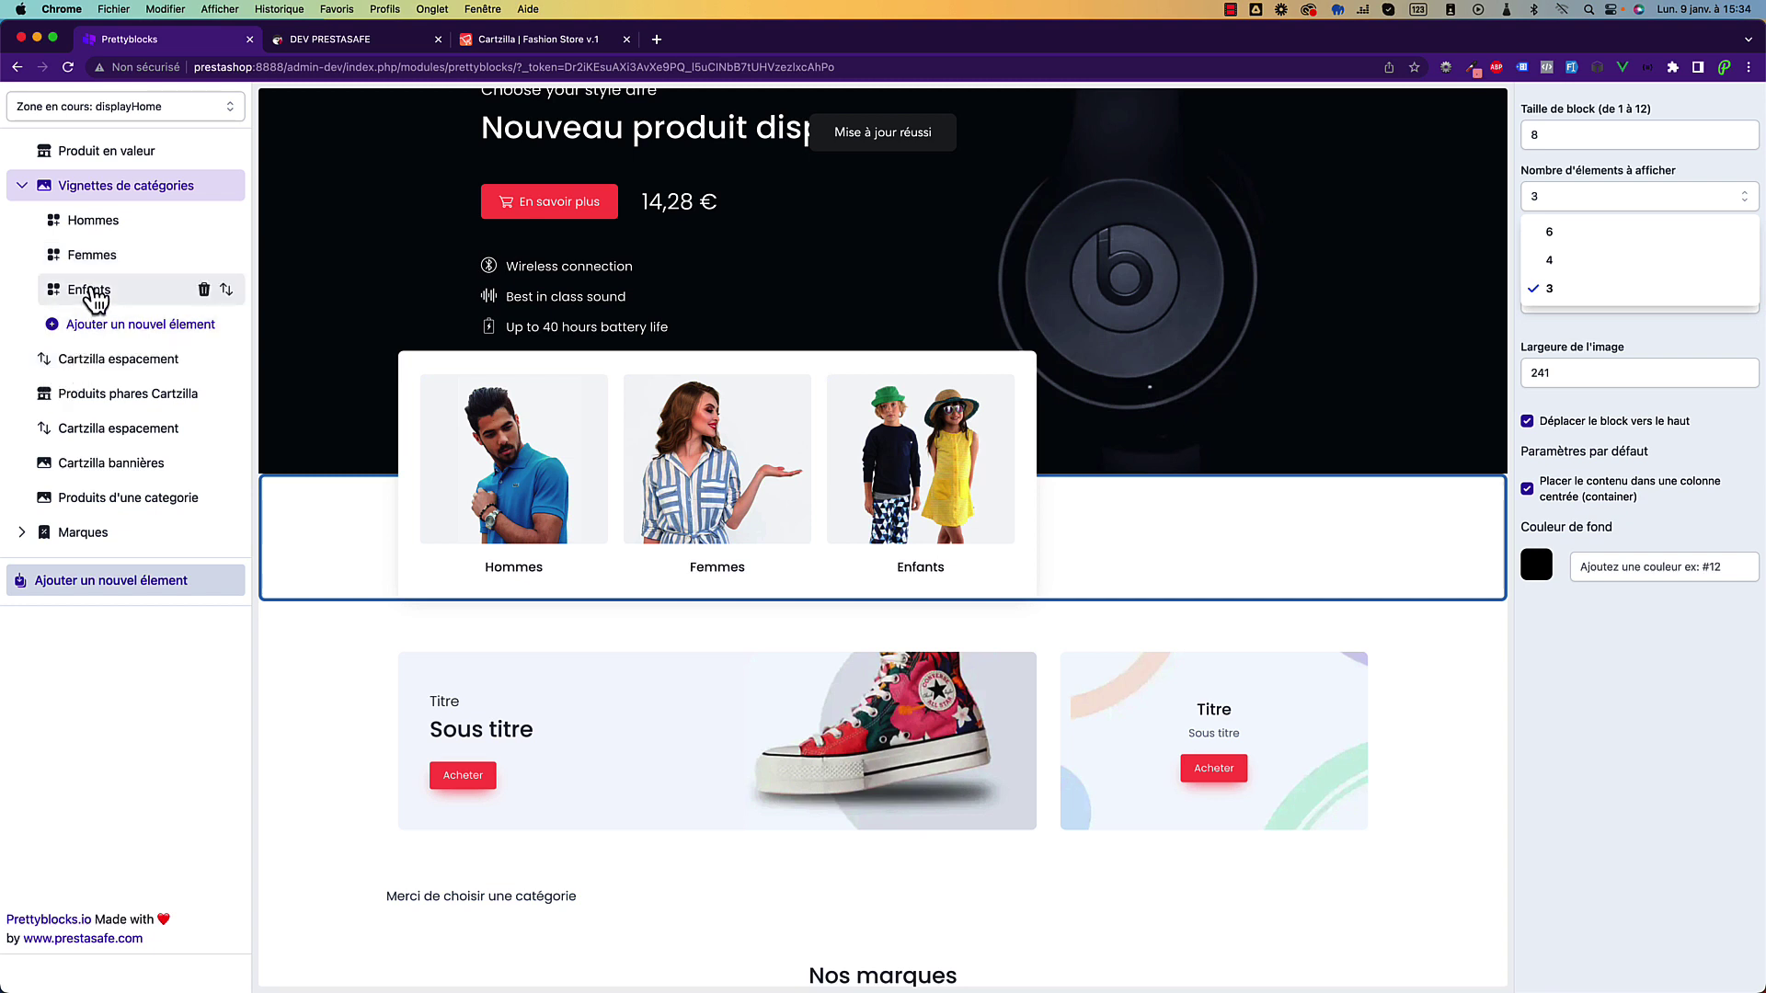
Assign the category 2 - Accueil to the Produits phares Cartzilla block and save.
{"action": "left_click", "coordinate": [79, 368]}
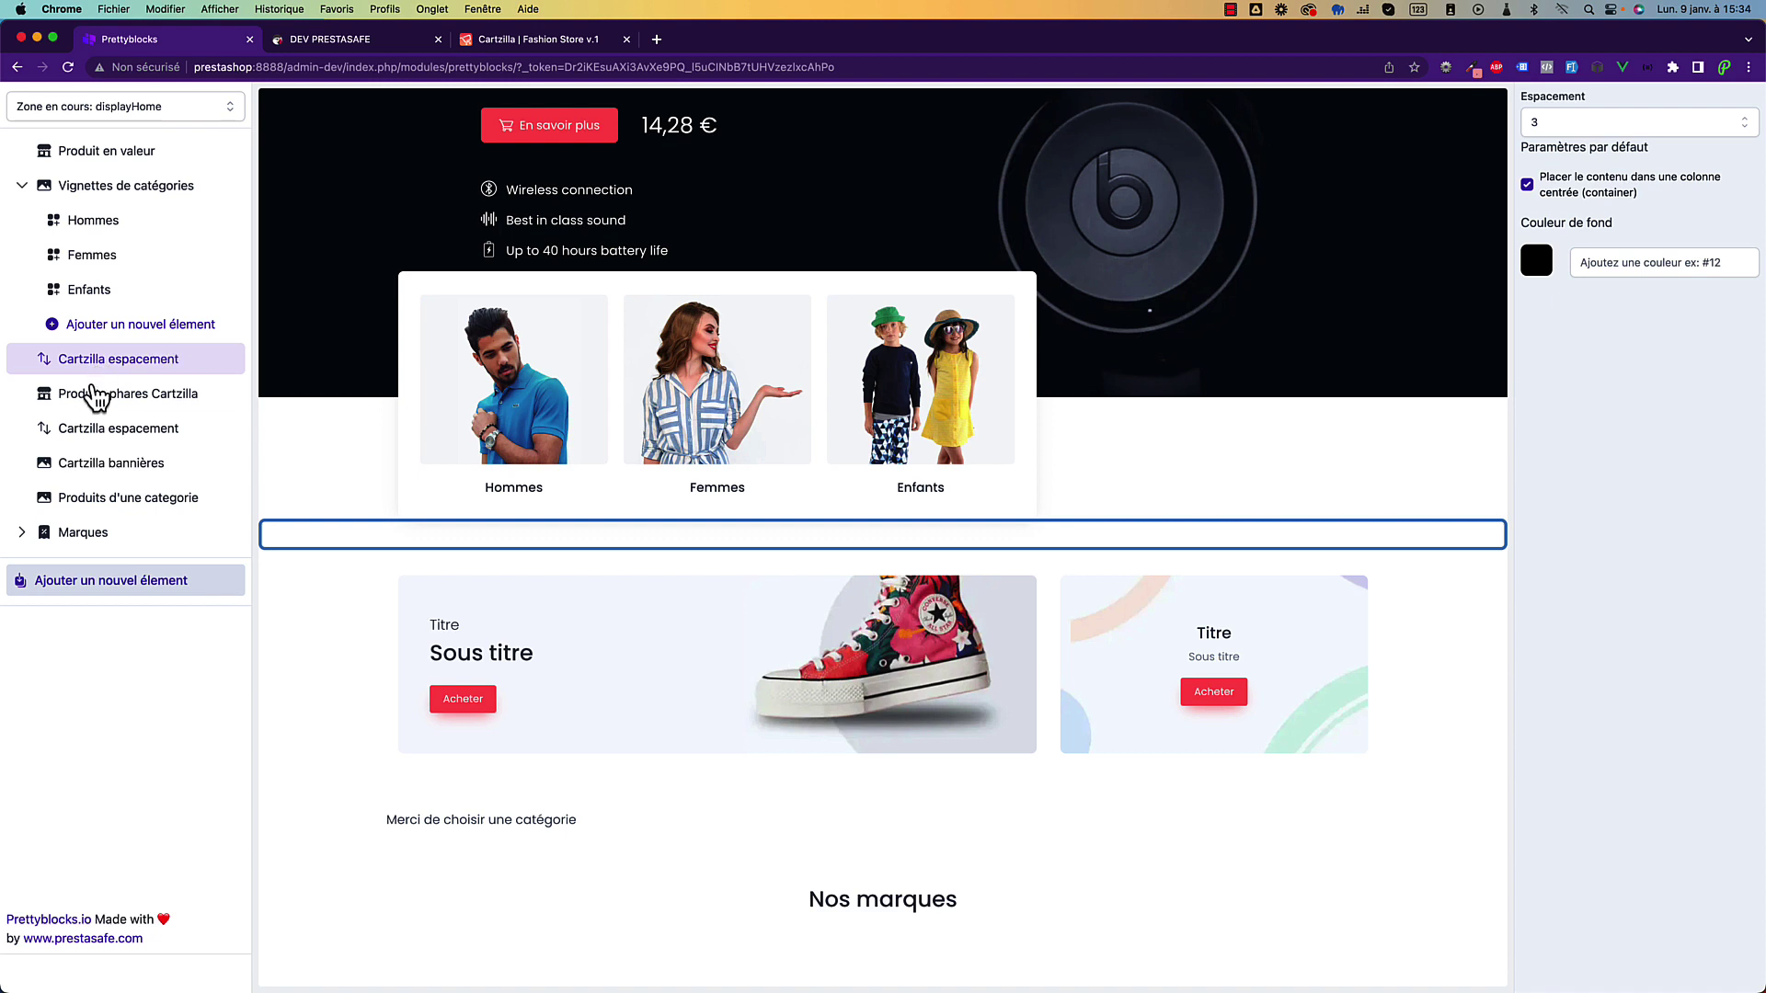
{"action": "left_click", "coordinate": [96, 401]}
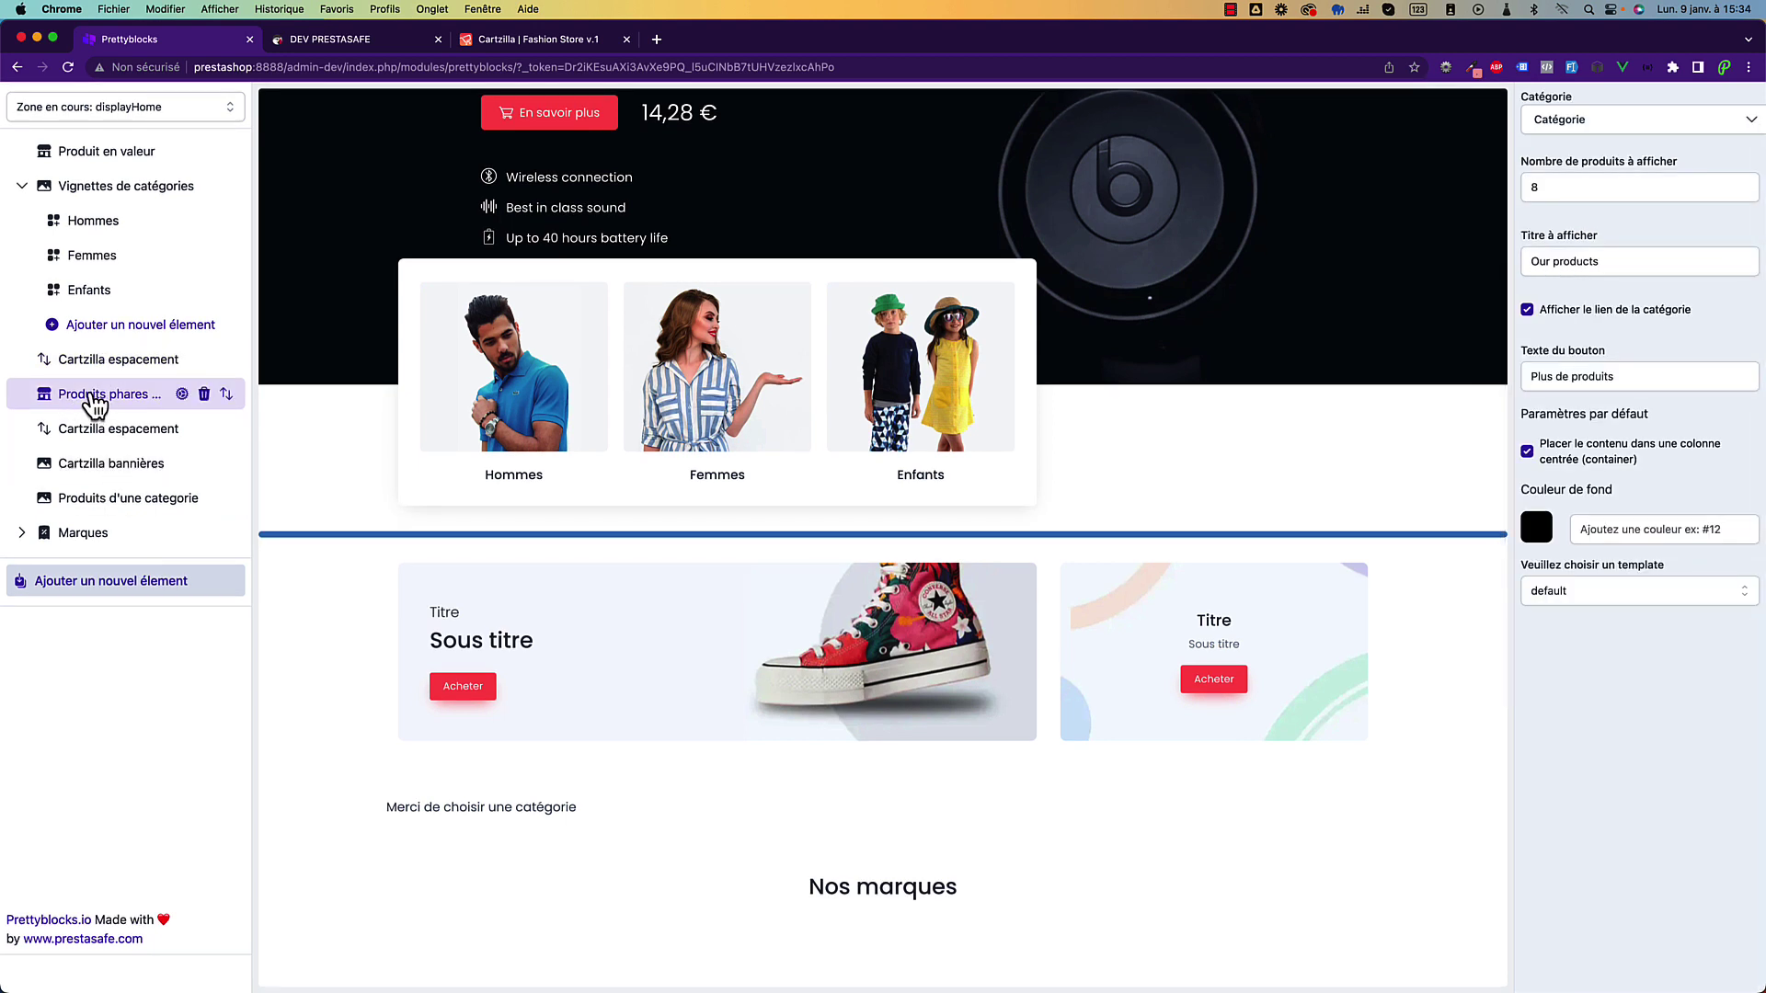
{"action": "scroll", "coordinate": [991, 594], "scroll_direction": "up", "scroll_amount": 3}
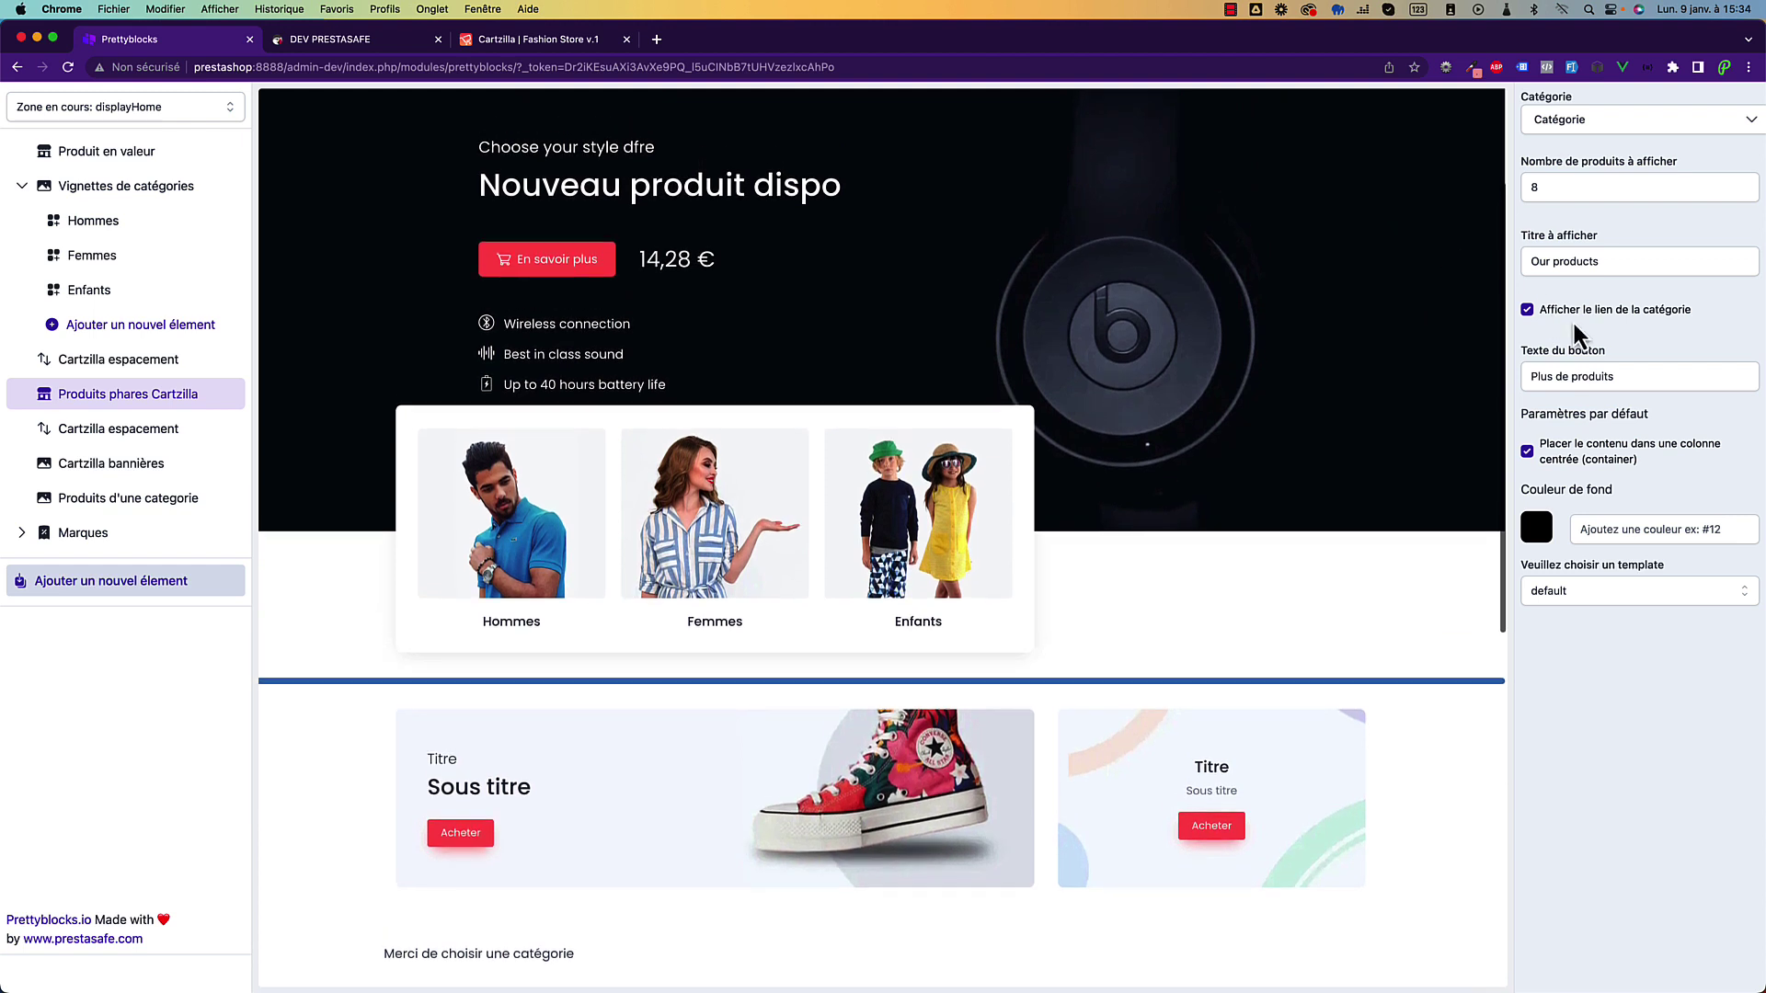
{"action": "left_click", "coordinate": [1621, 119]}
{"action": "left_click", "coordinate": [1621, 162]}
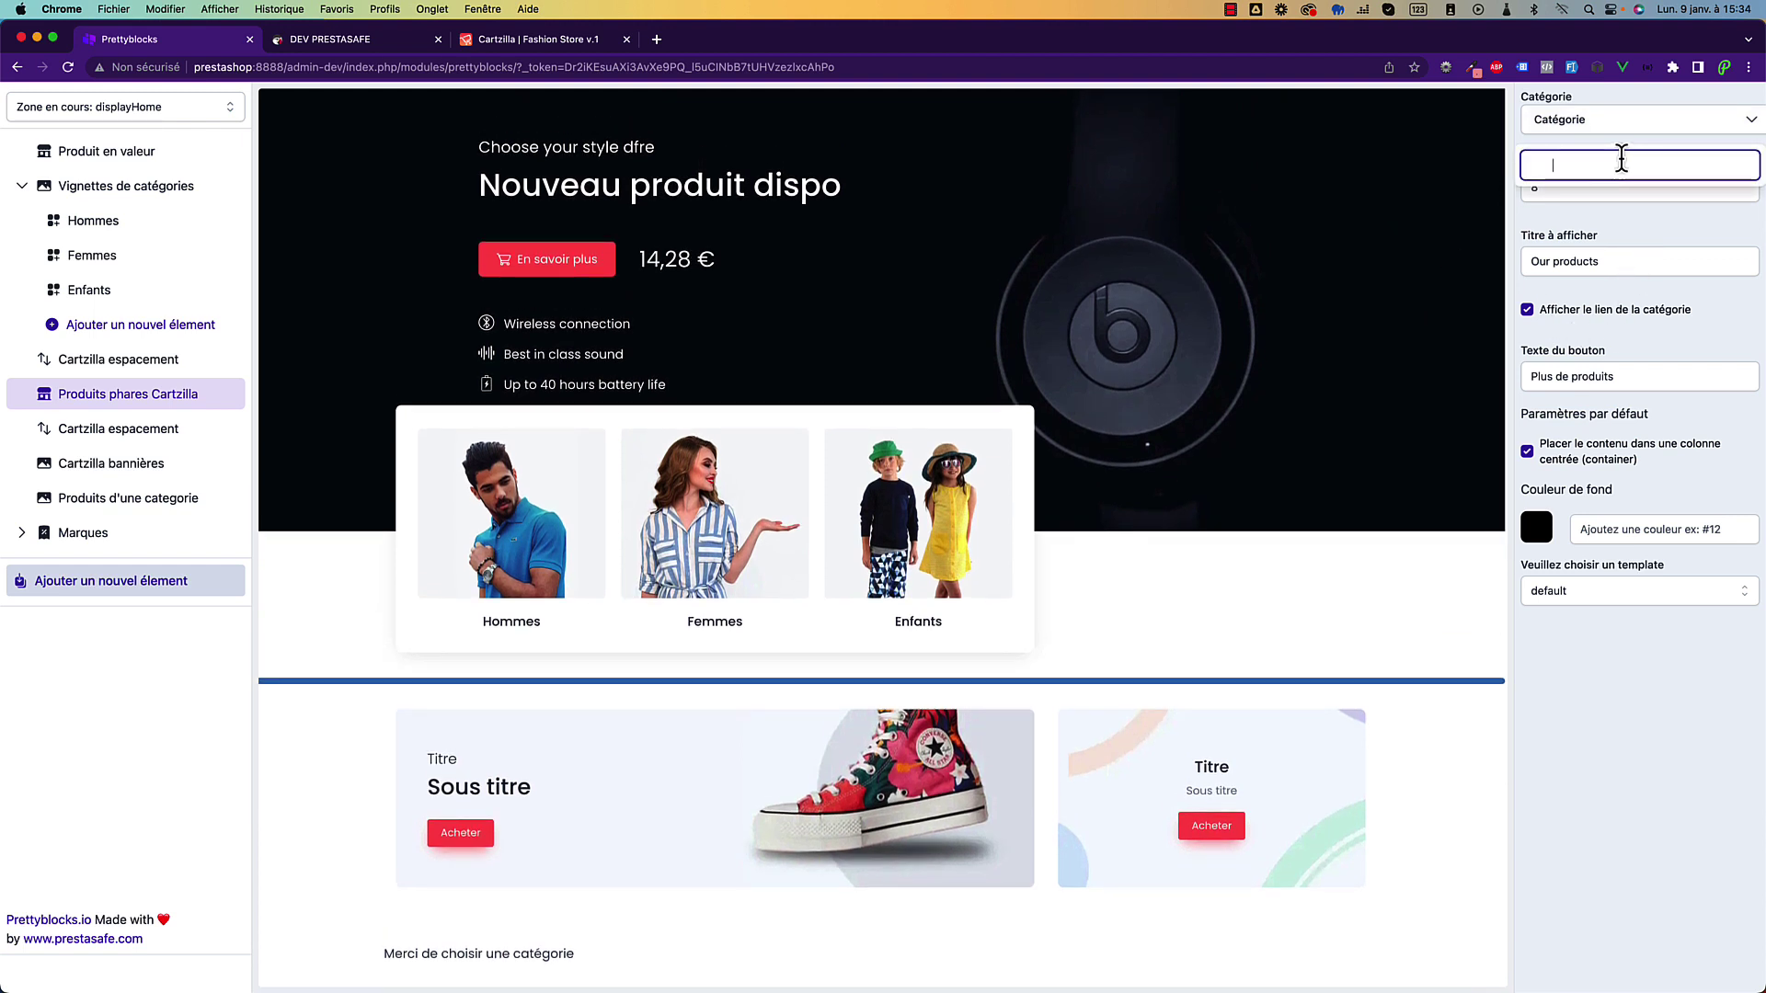
{"action": "type", "text": "ac"}
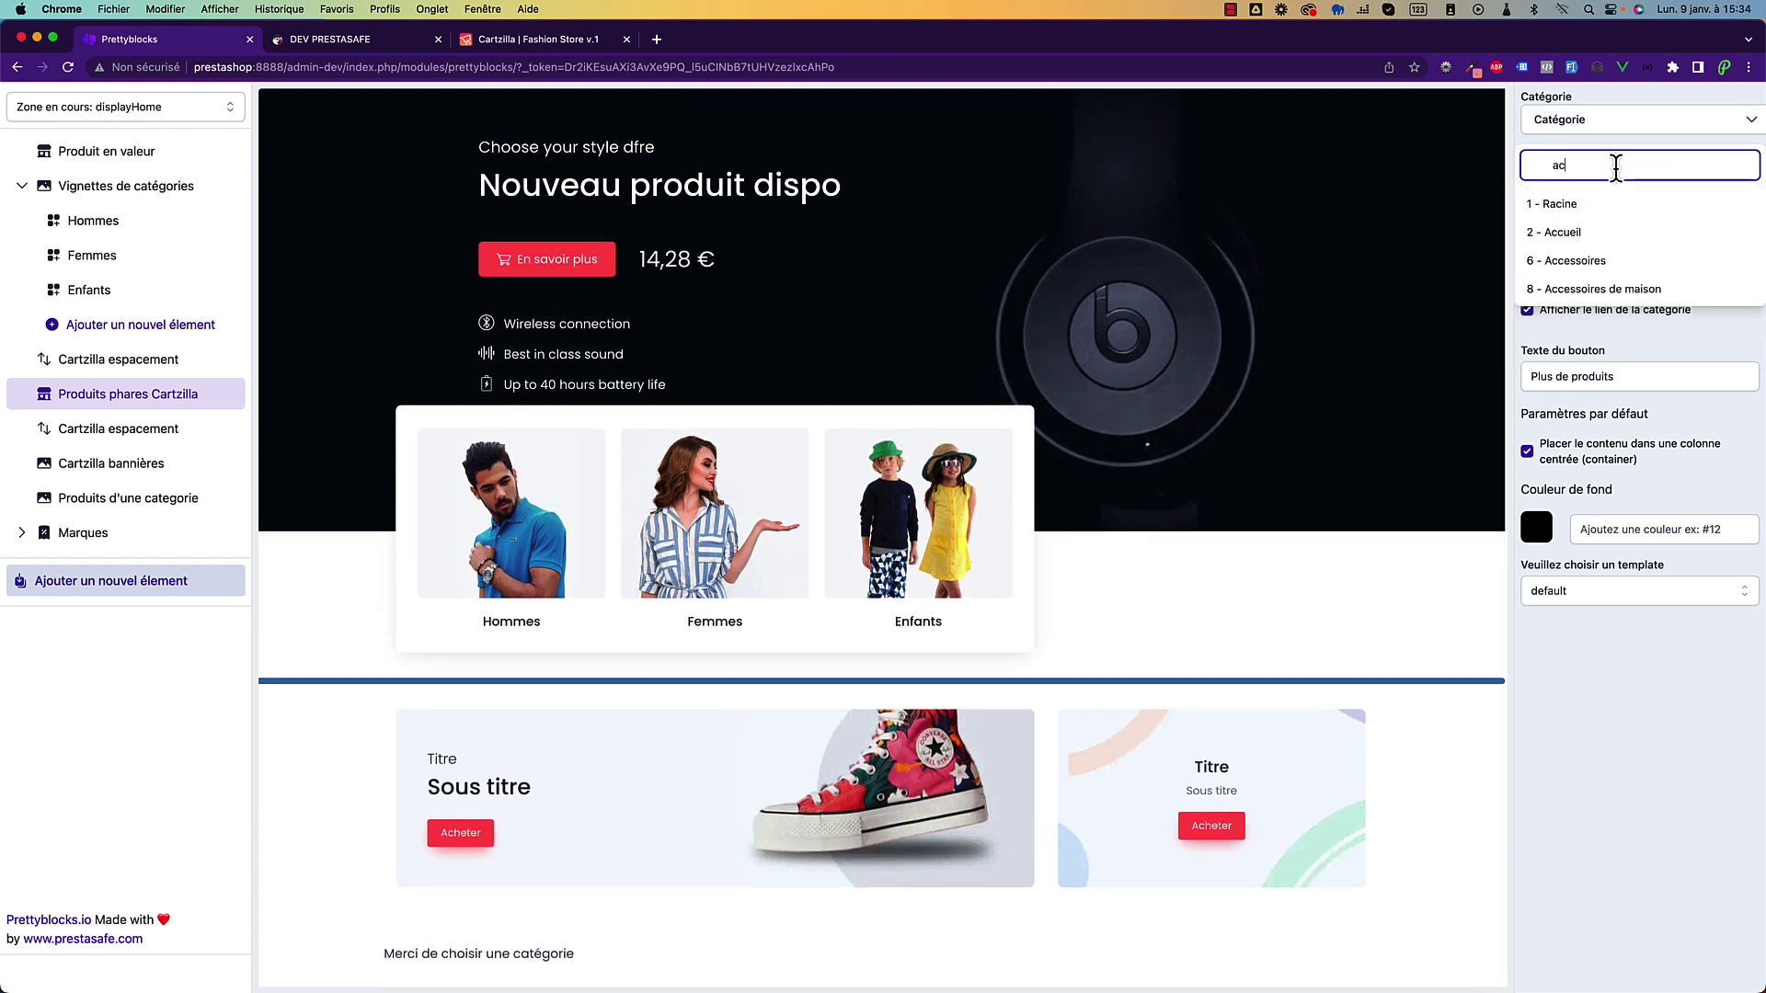
{"action": "left_click", "coordinate": [1589, 231]}
{"action": "scroll", "coordinate": [1656, 129], "scroll_direction": "up", "scroll_amount": 2}
{"action": "left_click", "coordinate": [1711, 101]}
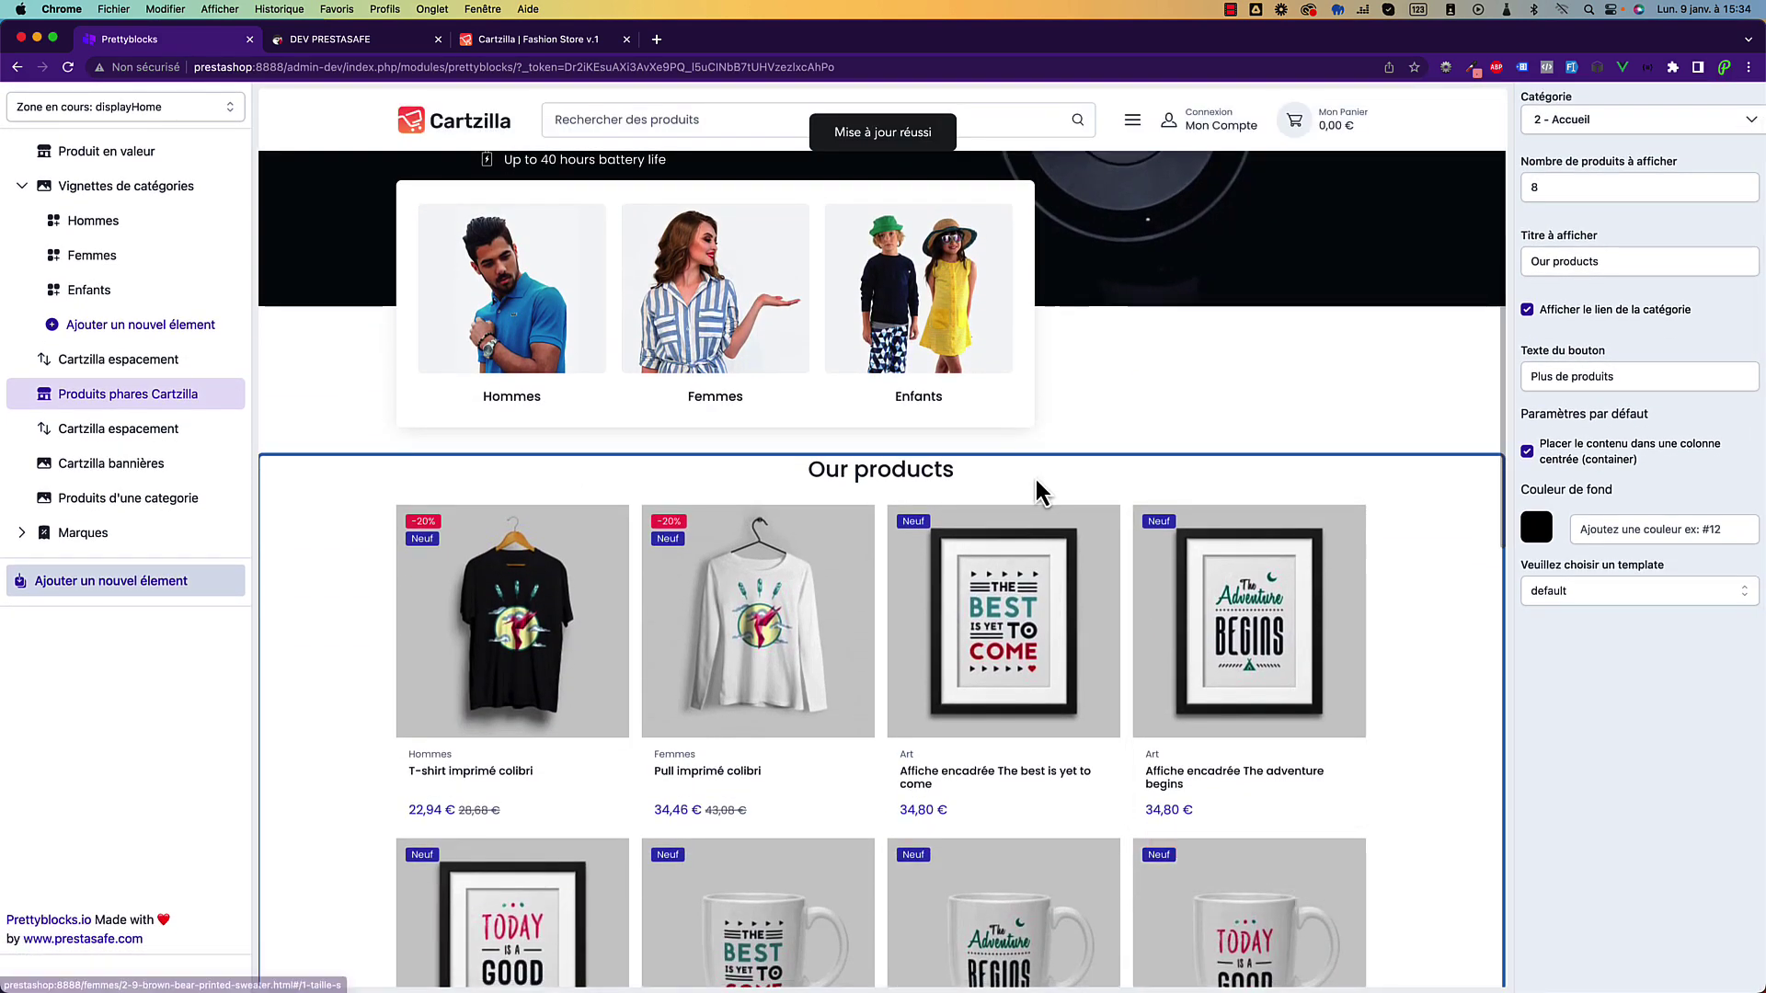
Set the Produits phares Cartzilla block to display 12 products under the title "Nos produits phares", and save.
{"action": "scroll", "coordinate": [1260, 598], "scroll_direction": "down", "scroll_amount": 2}
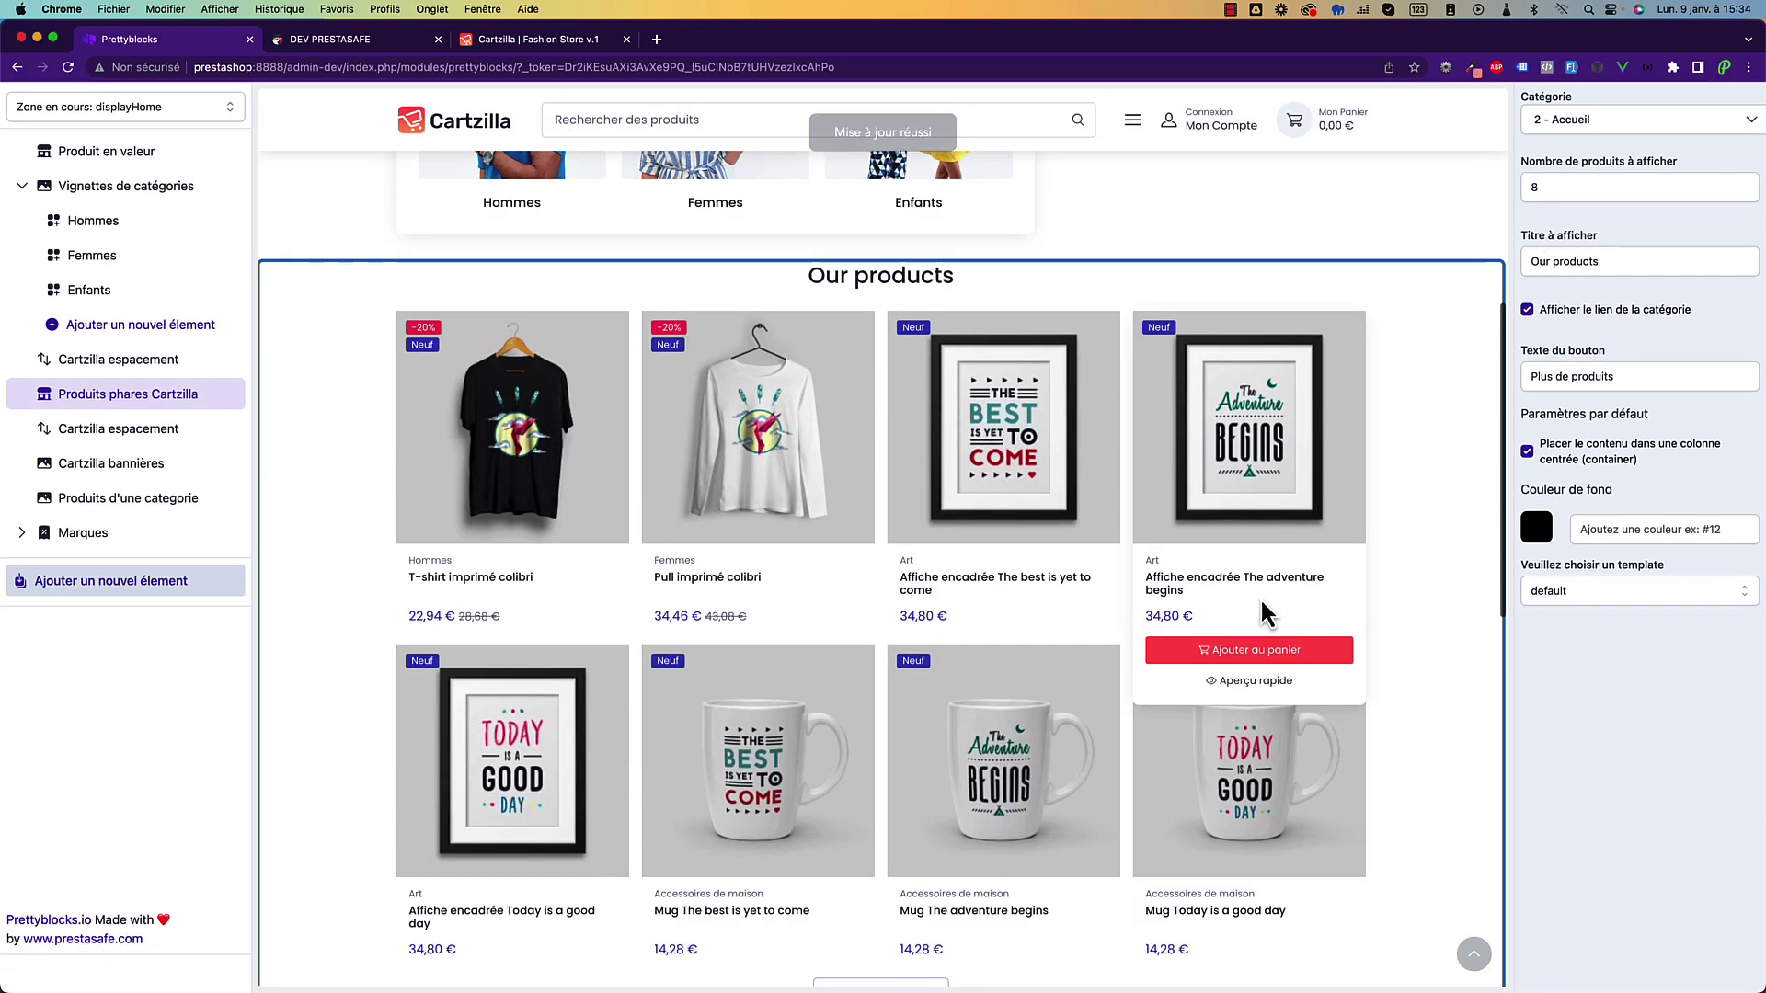
{"action": "scroll", "coordinate": [1411, 382], "scroll_direction": "up", "scroll_amount": 6}
{"action": "left_click", "coordinate": [1576, 187]}
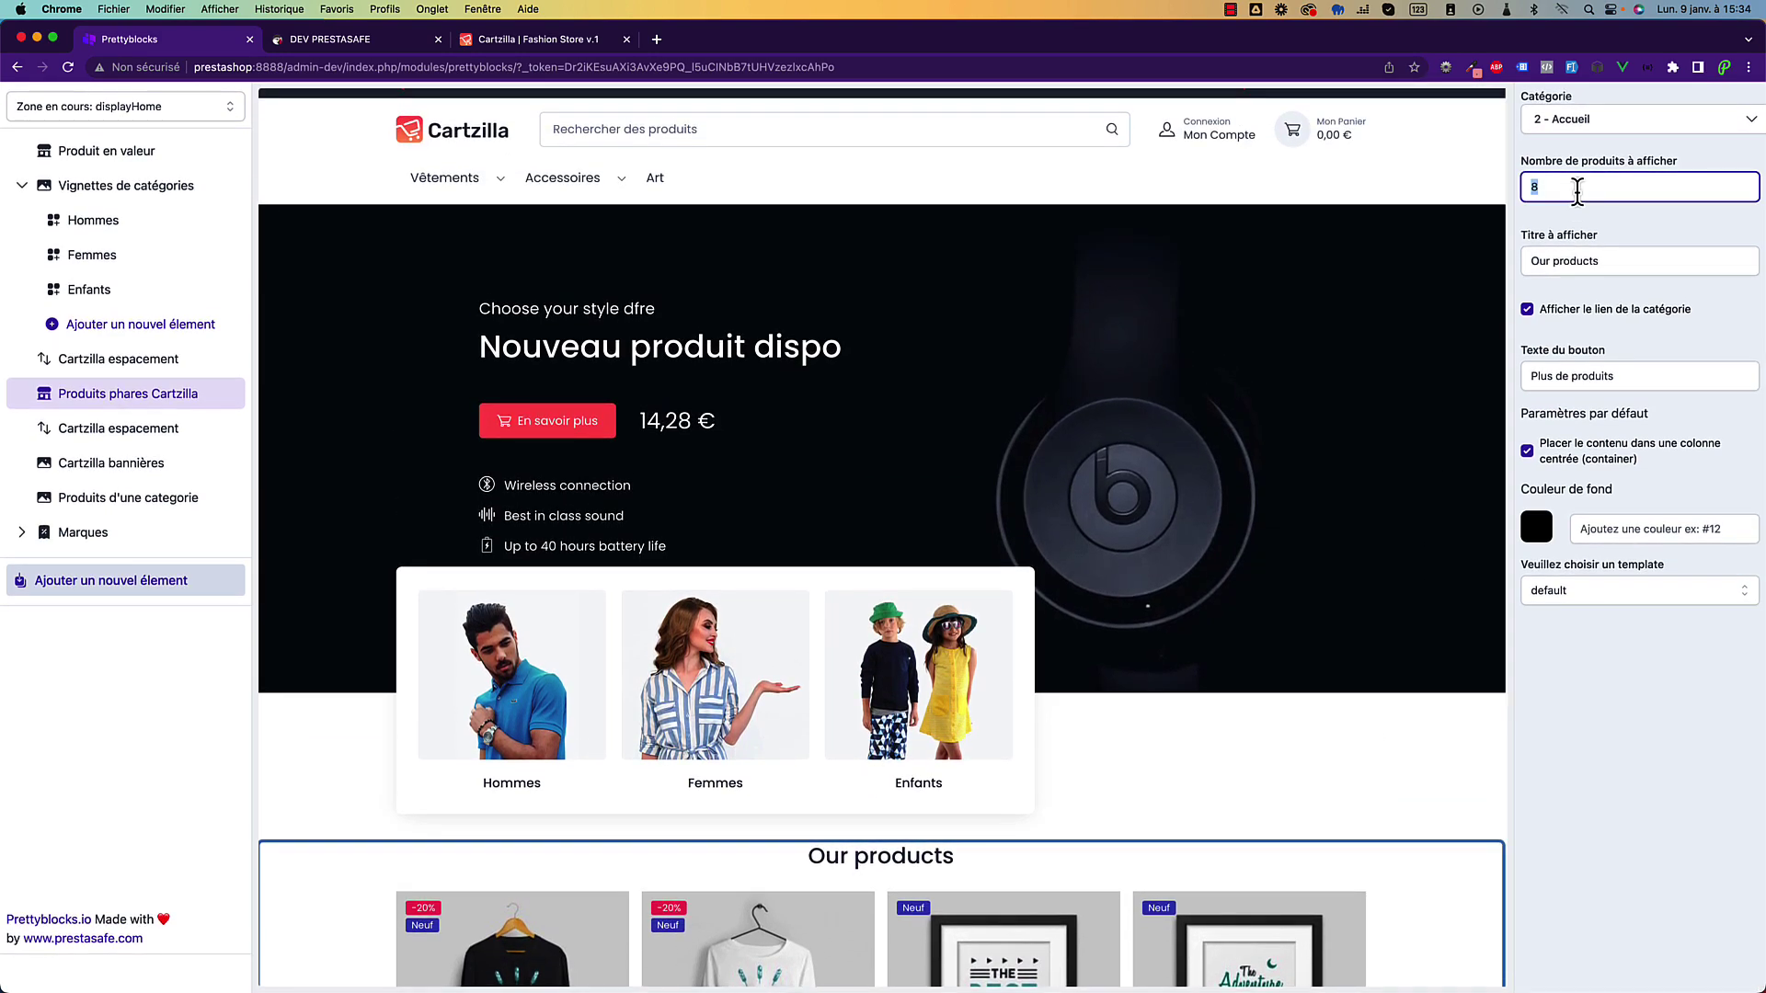
{"action": "key", "text": "BackSpace"}
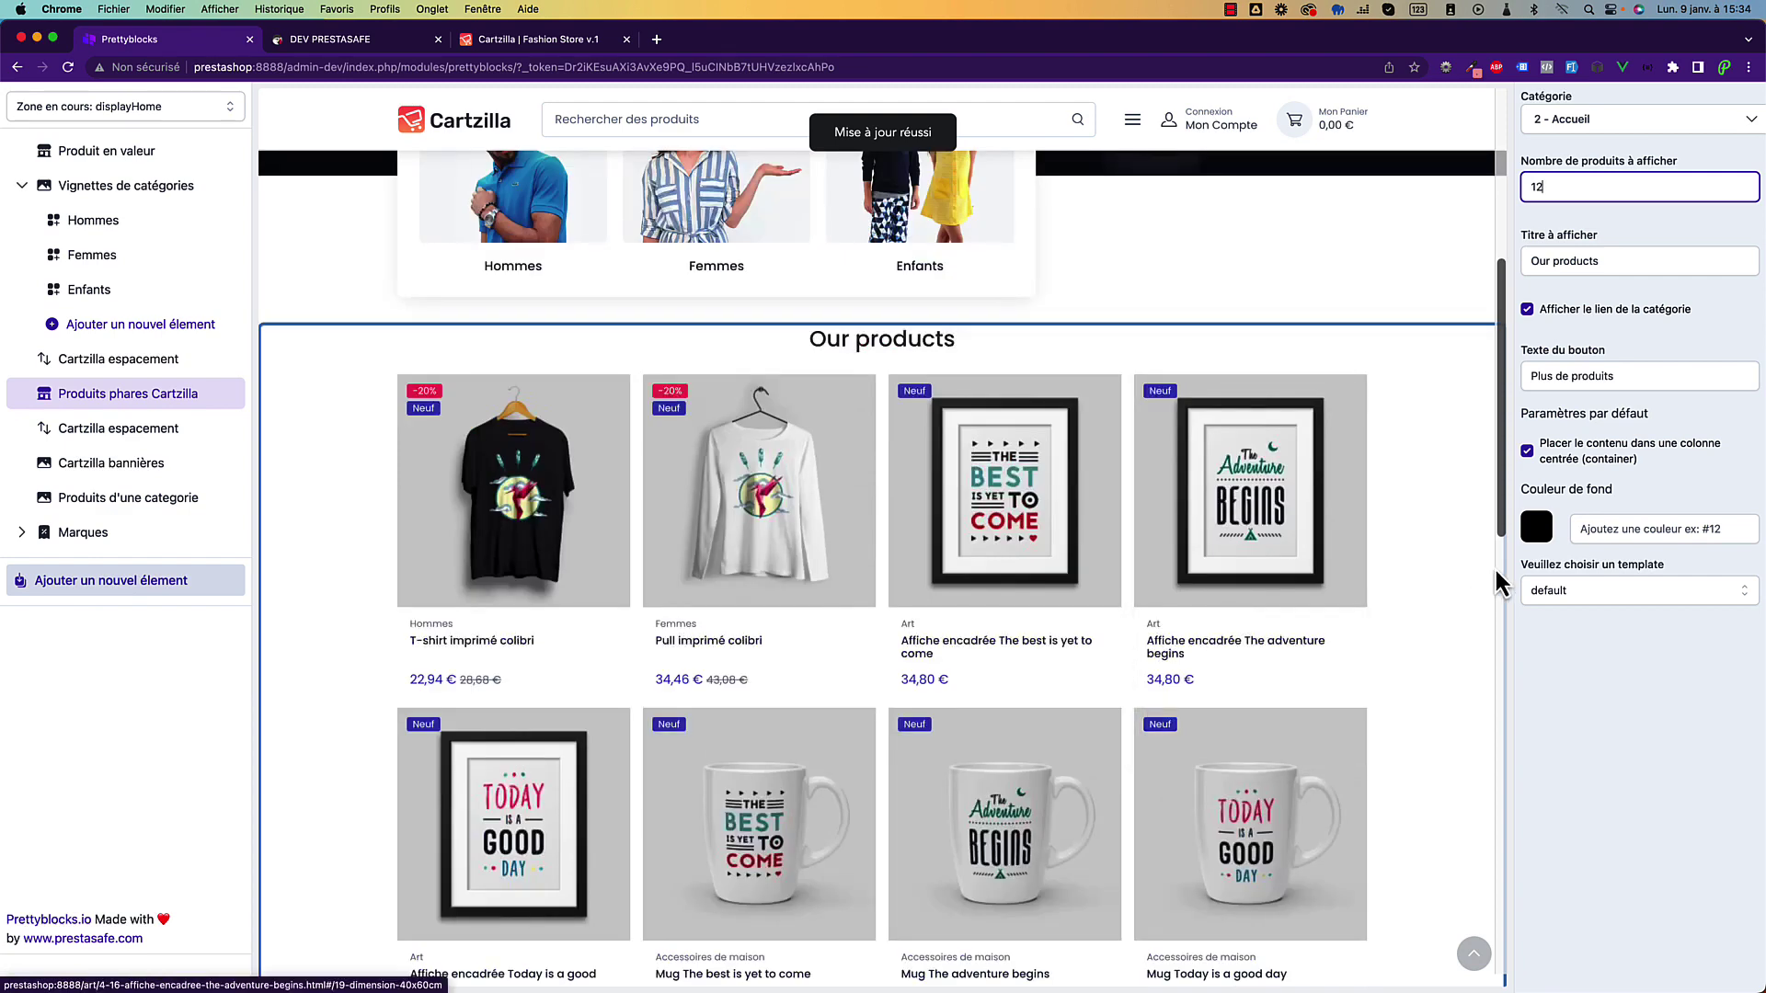
{"action": "triple_click", "coordinate": [1616, 262]}
{"action": "type", "text": "Nos"}
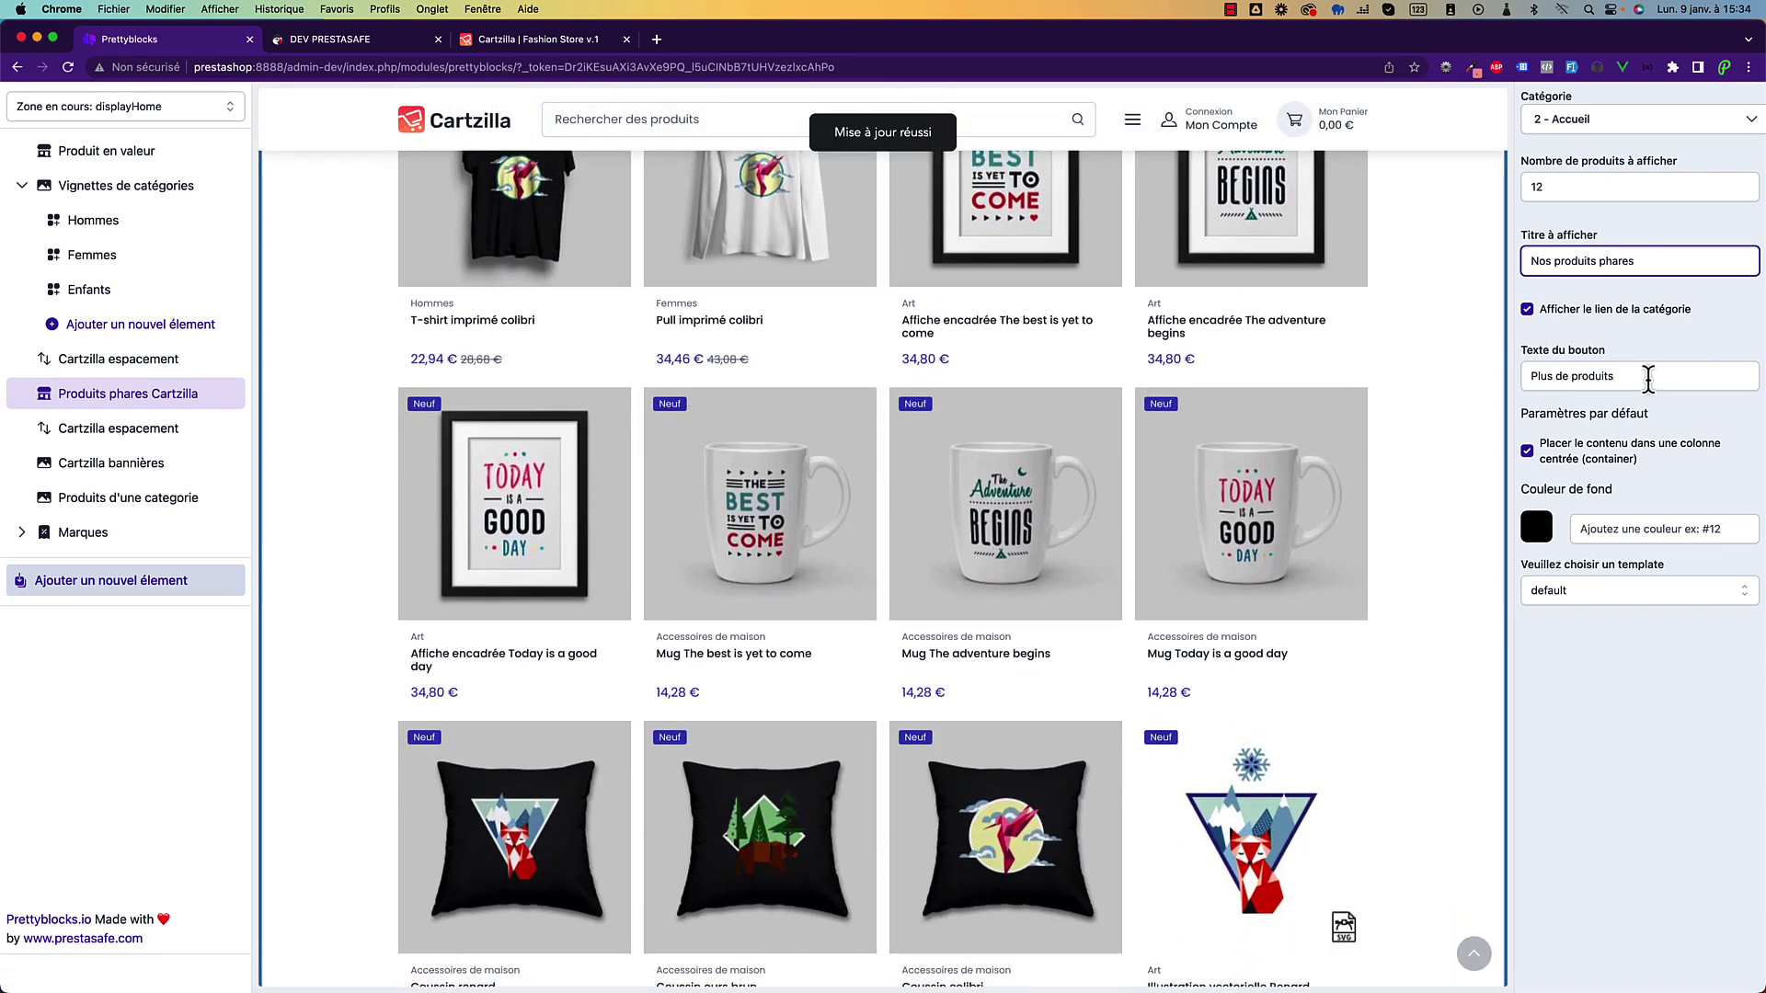
Turn off Afficher le lien de la catégorie, switch the Produits phares Cartzilla block's template to trending, and save.
{"action": "scroll", "coordinate": [1135, 654], "scroll_direction": "down", "scroll_amount": 5}
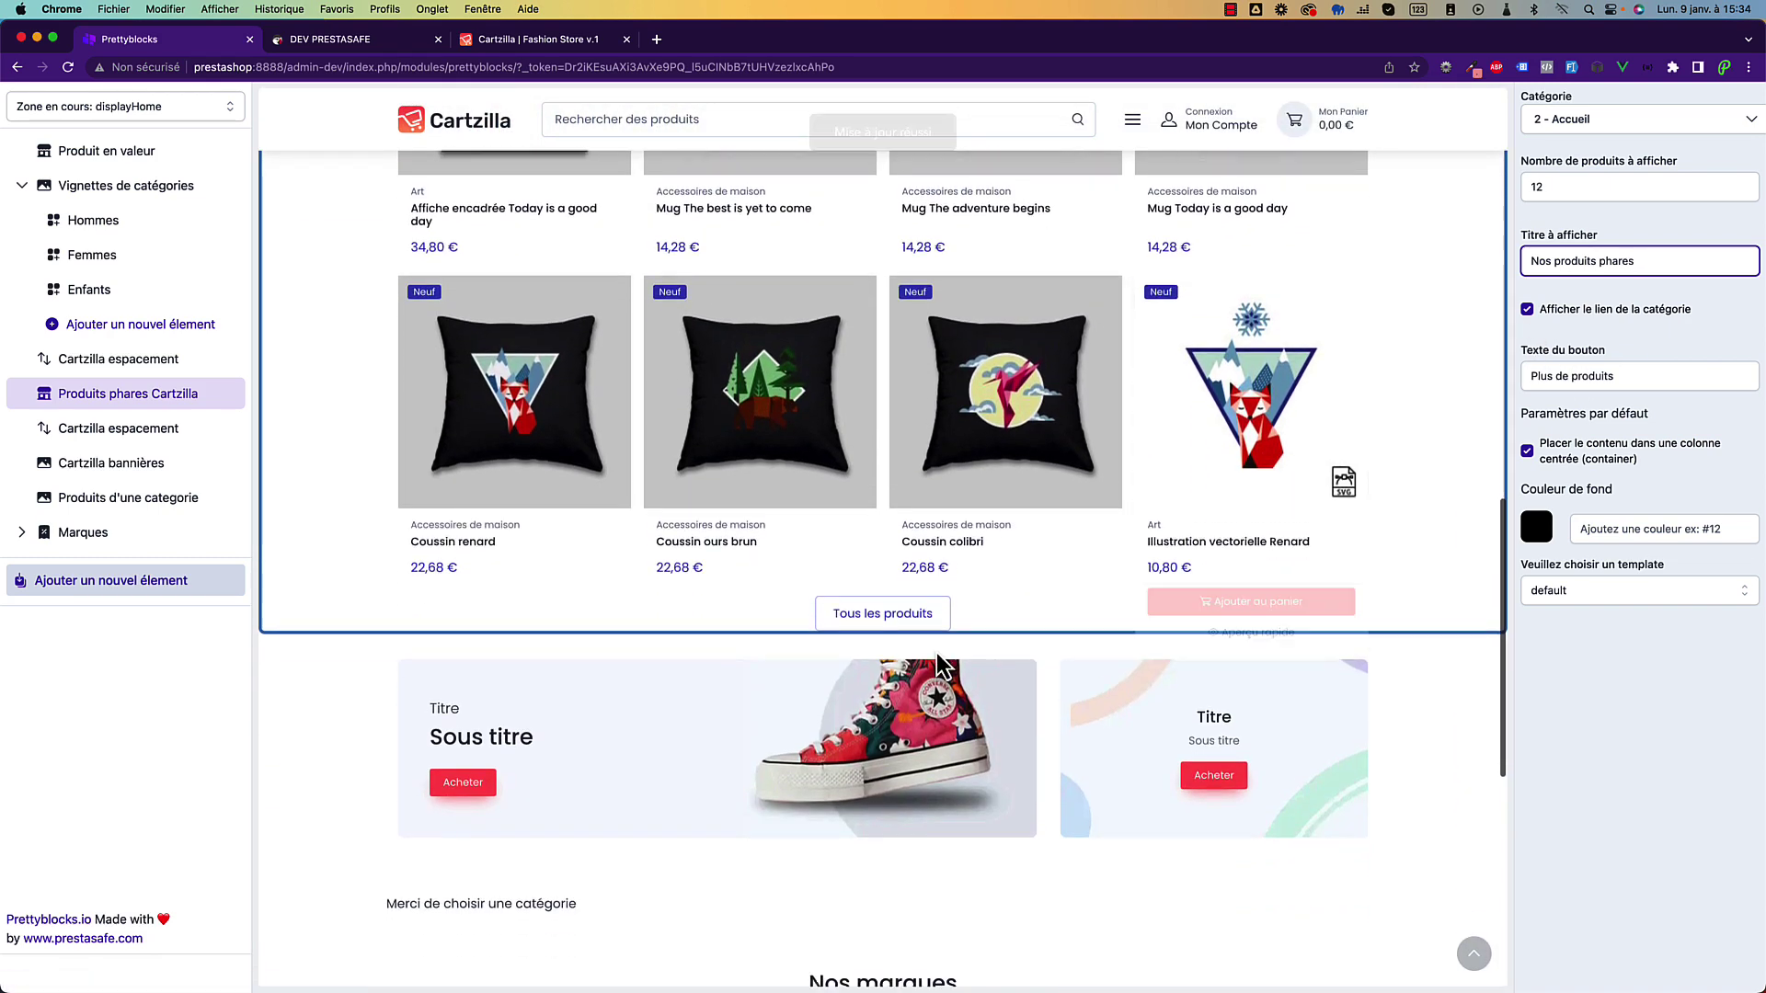
{"action": "left_click", "coordinate": [1626, 313]}
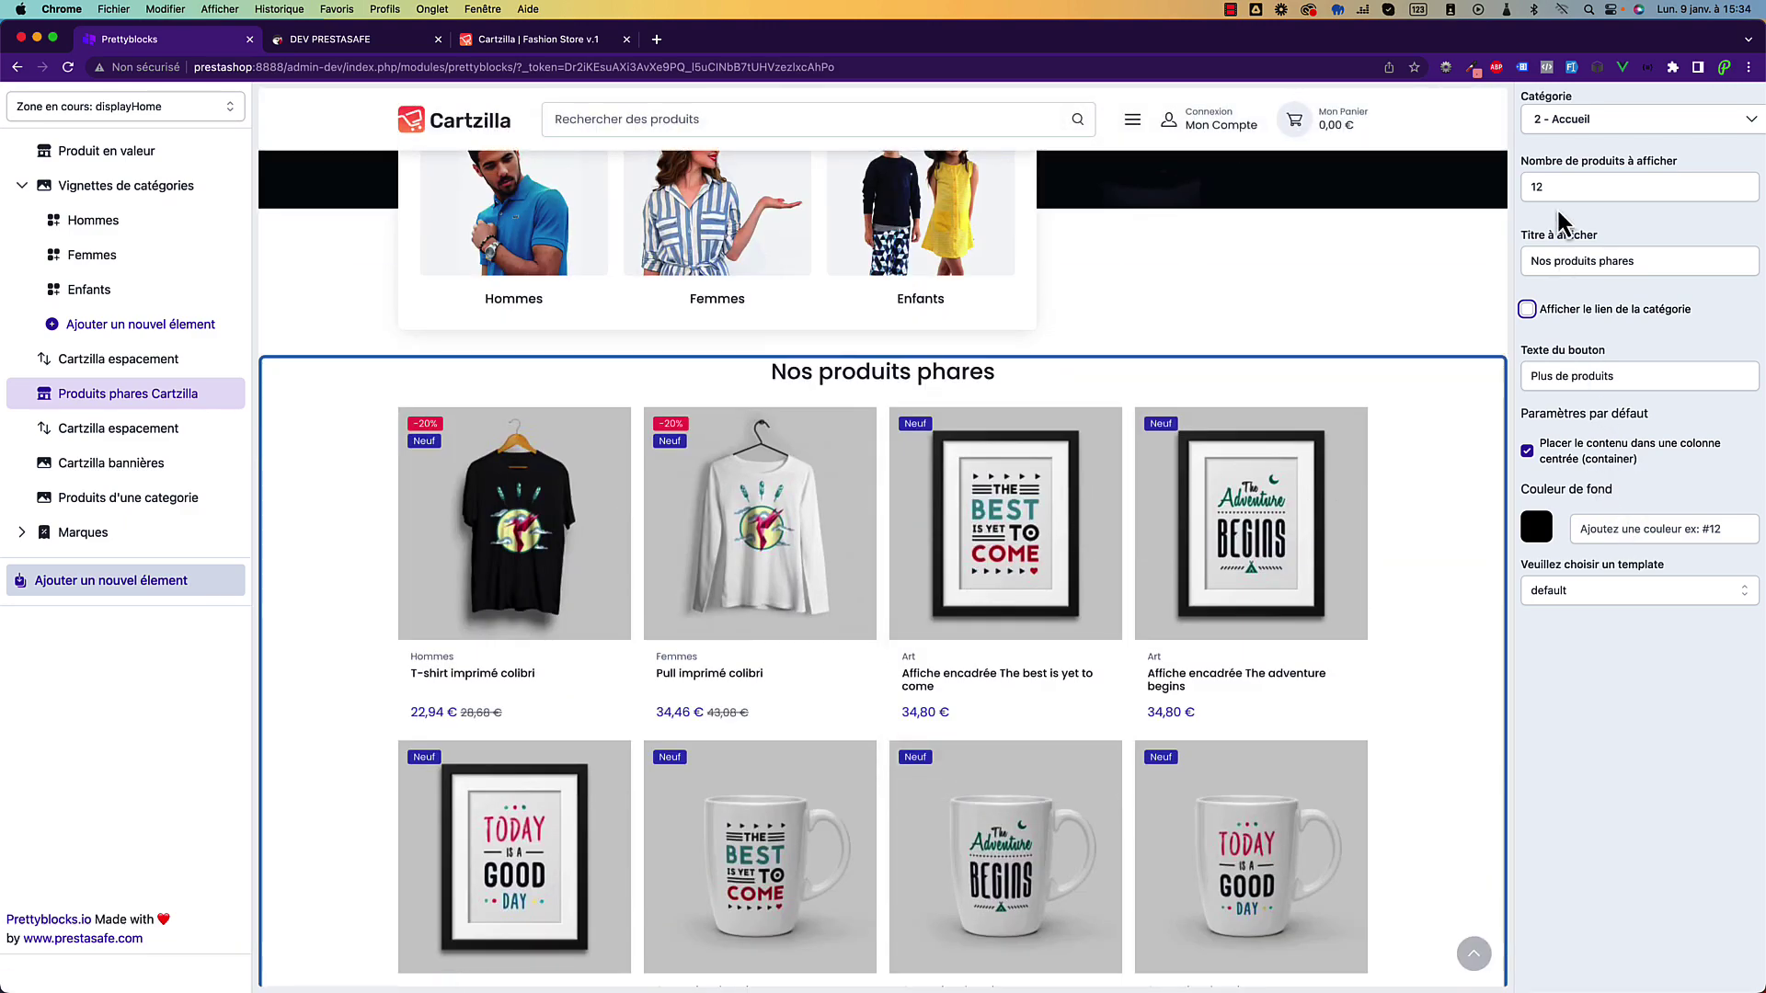
{"action": "left_click", "coordinate": [1607, 597]}
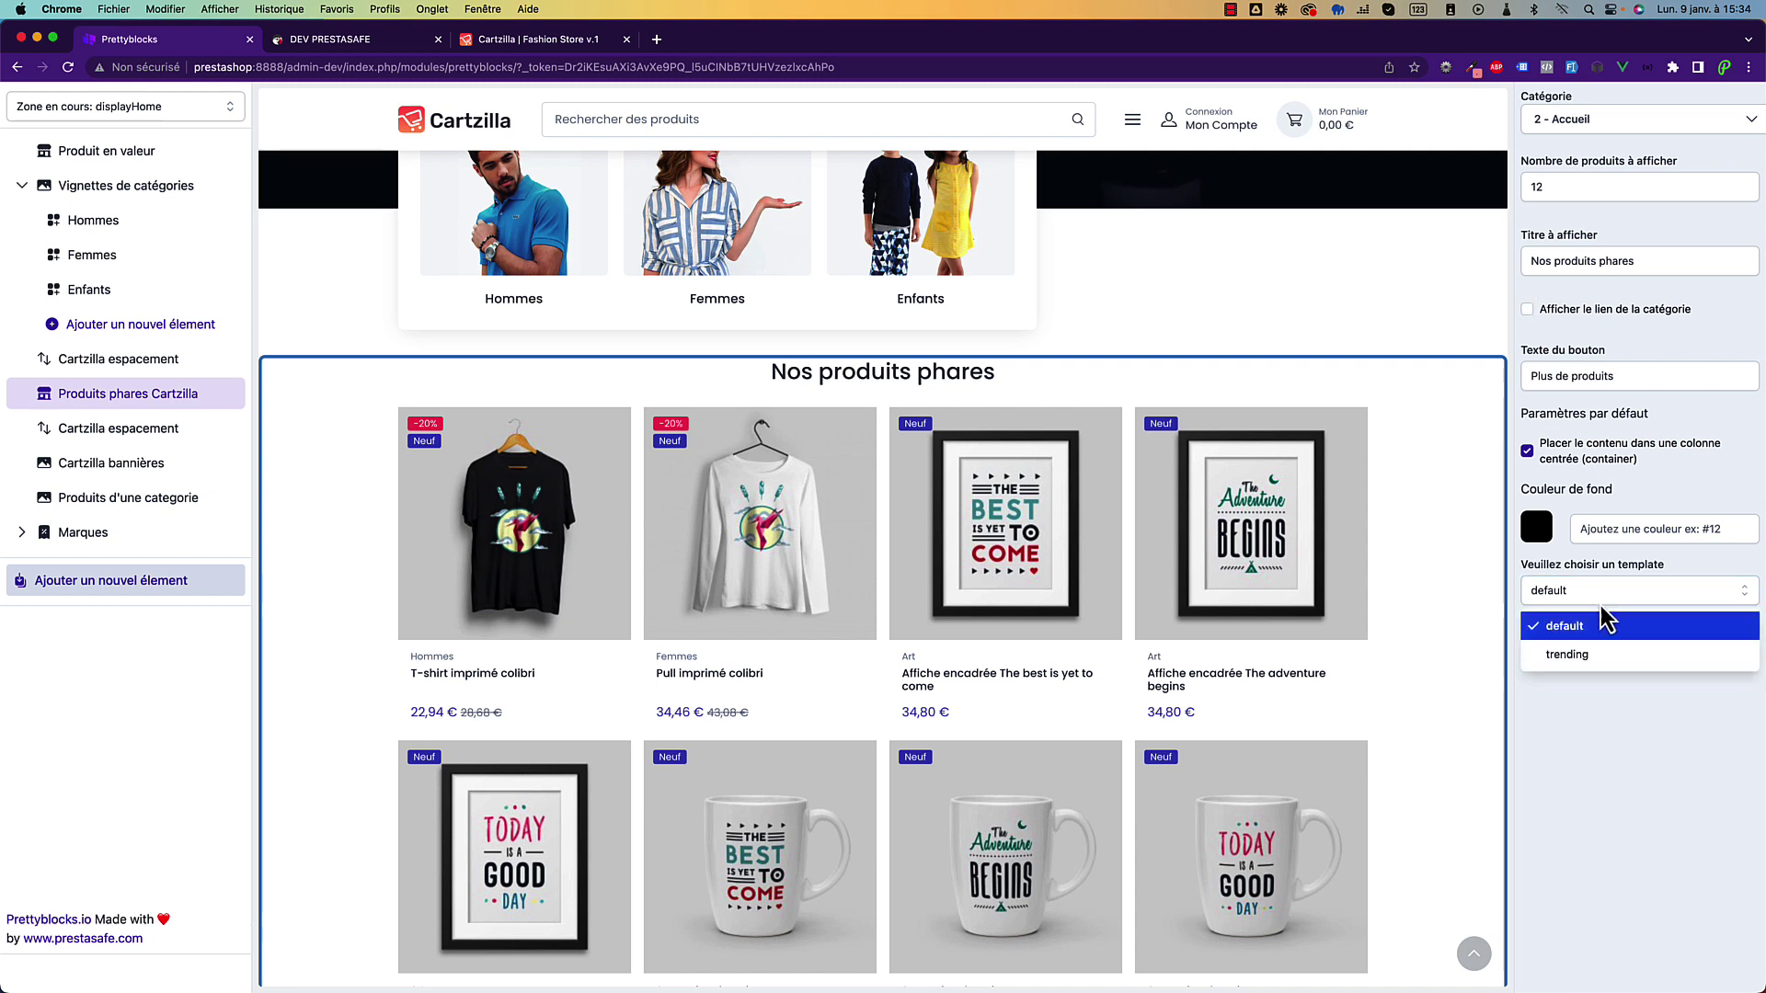
{"action": "left_click", "coordinate": [1600, 656]}
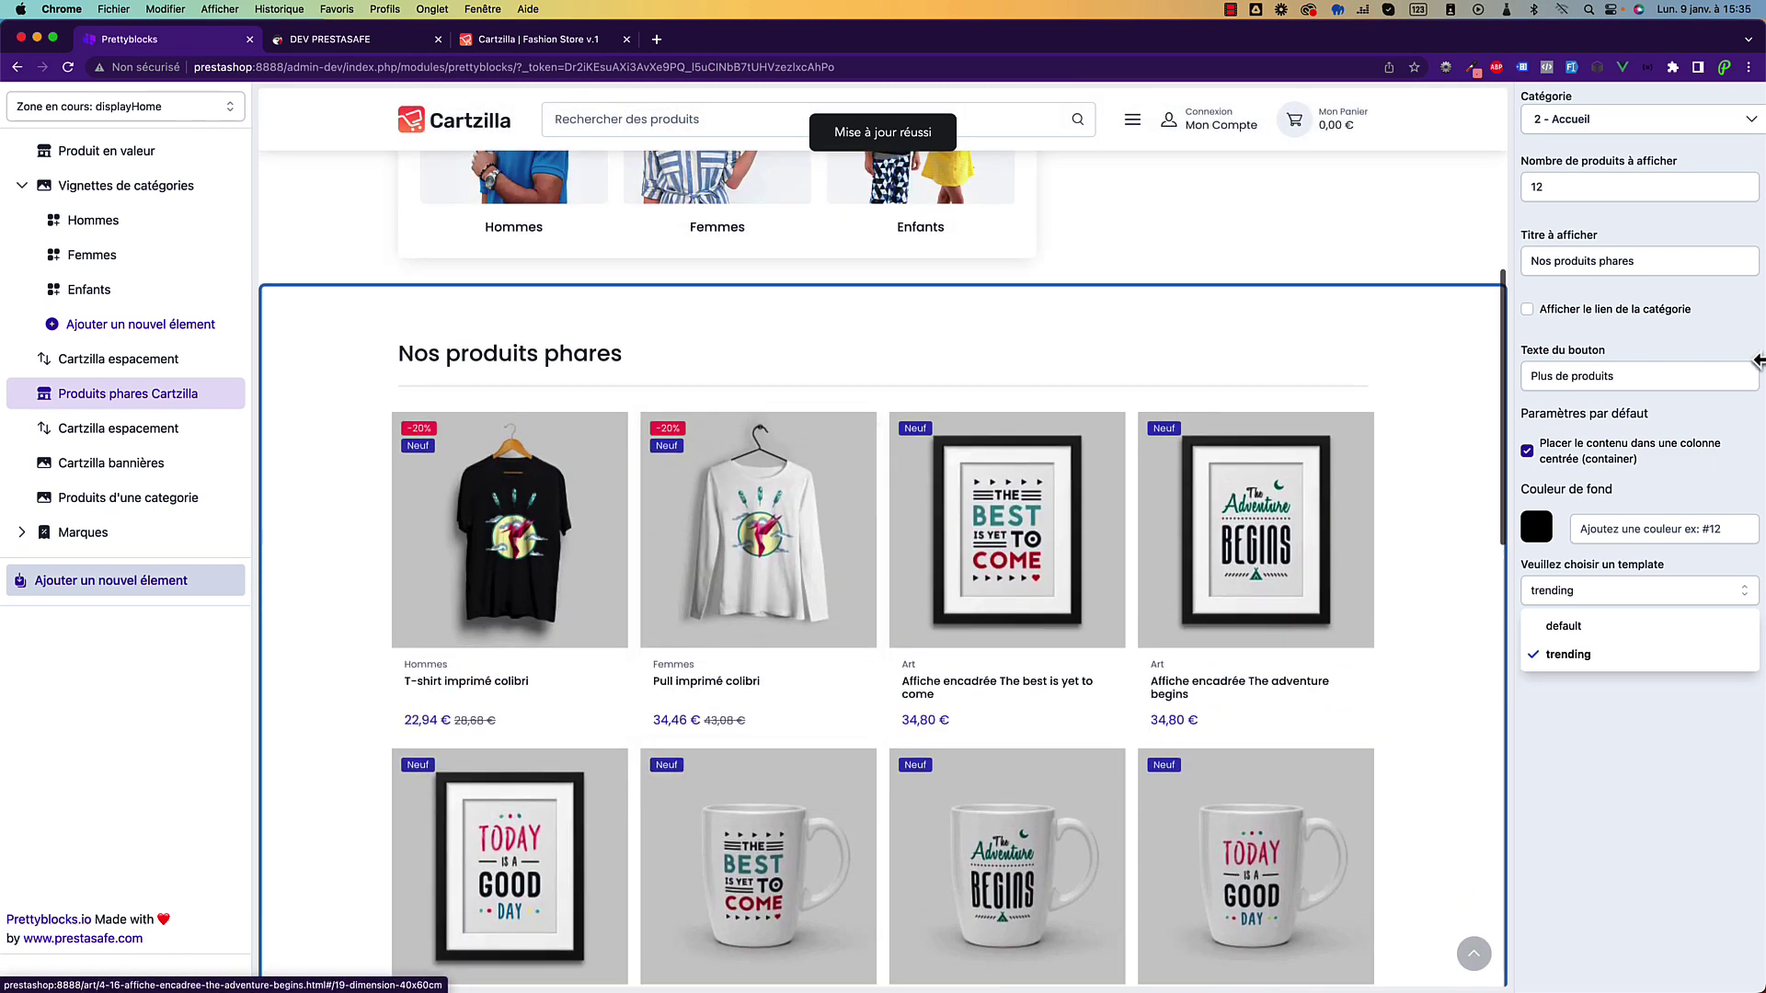
Turn Afficher le lien de la catégorie back on for the Produits phares Cartzilla block and save.
{"action": "left_click", "coordinate": [1600, 311]}
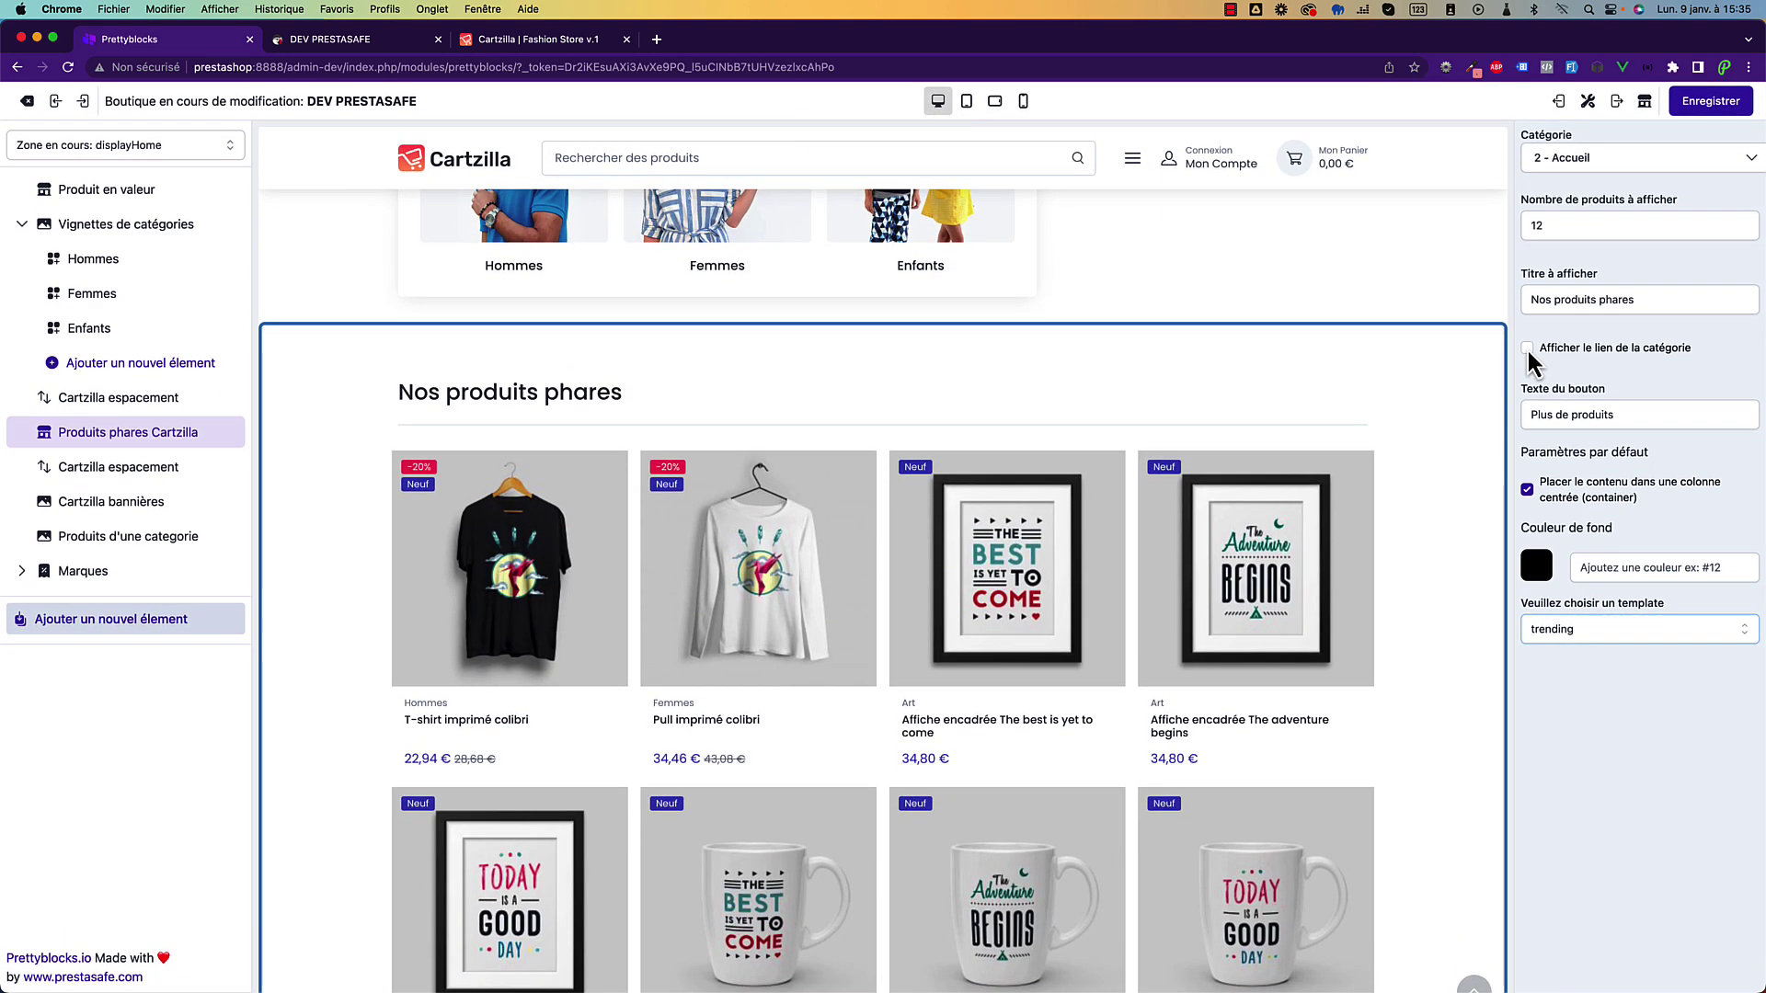
{"action": "left_click", "coordinate": [1527, 348]}
{"action": "left_click", "coordinate": [1709, 103]}
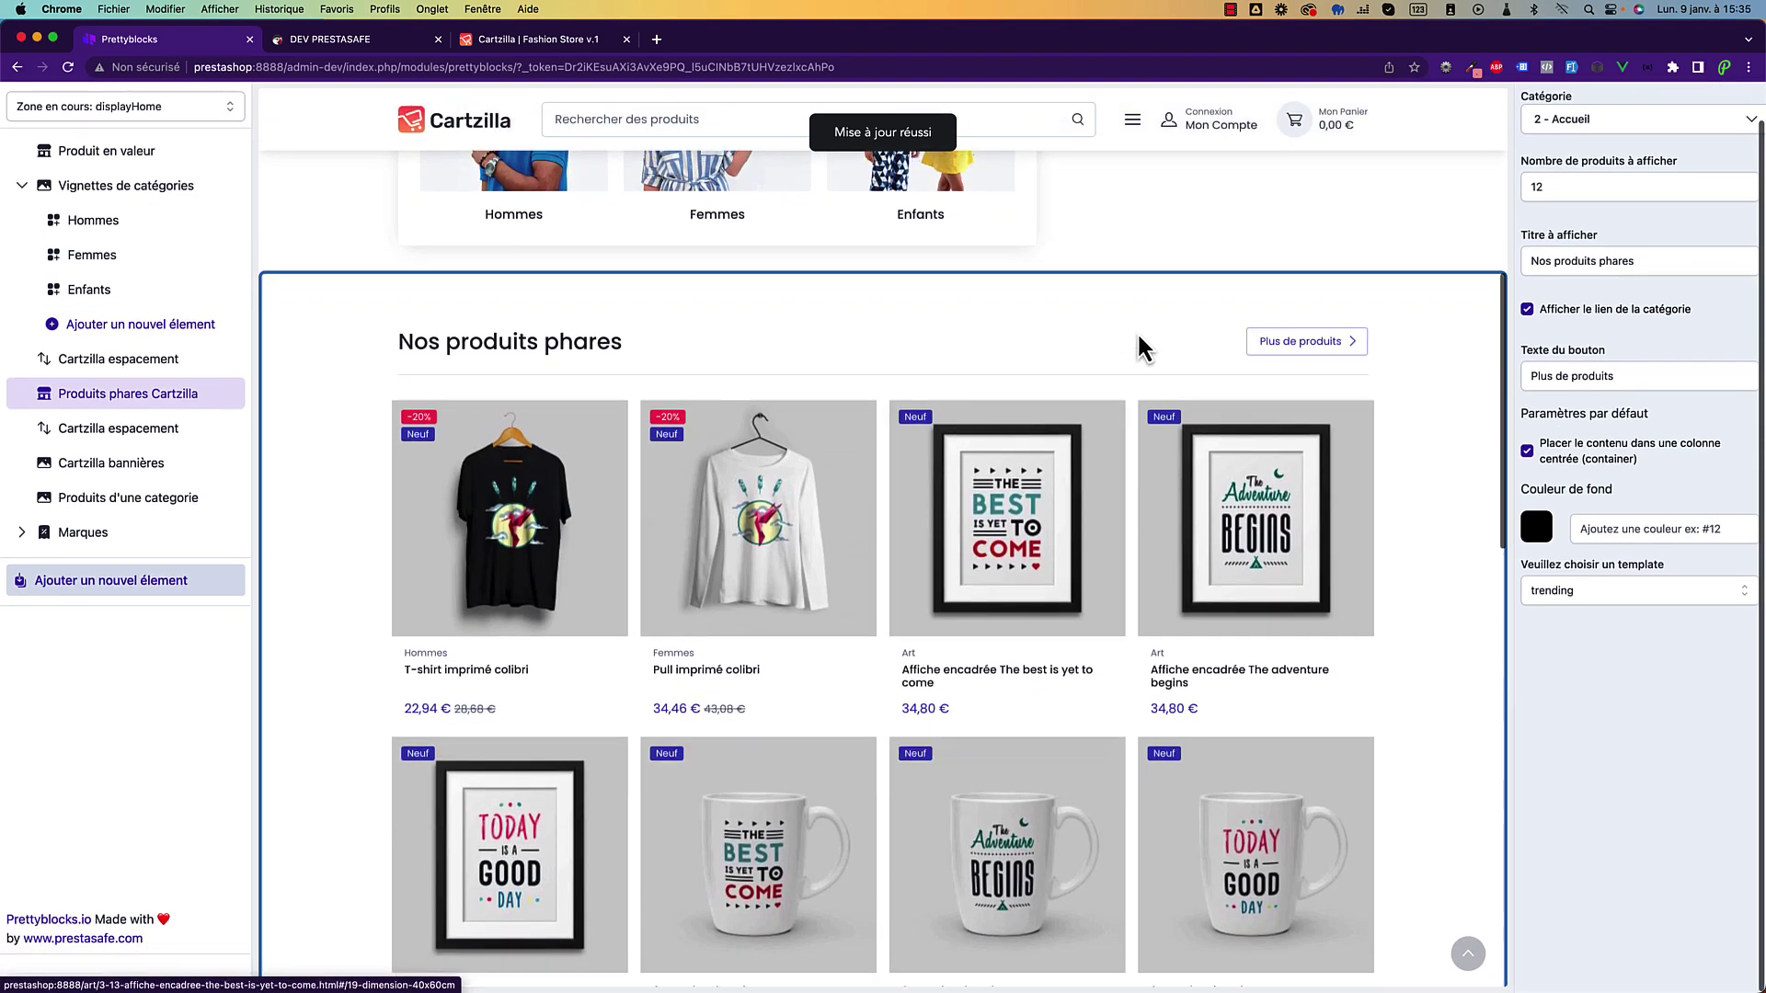
Examine the Nos produits phares section in the home page preview, including its title, category link and product grid.
{"action": "scroll", "coordinate": [1143, 347], "scroll_direction": "down", "scroll_amount": 3}
{"action": "scroll", "coordinate": [735, 552], "scroll_direction": "up", "scroll_amount": 9}
{"action": "scroll", "coordinate": [308, 791], "scroll_direction": "down", "scroll_amount": 2}
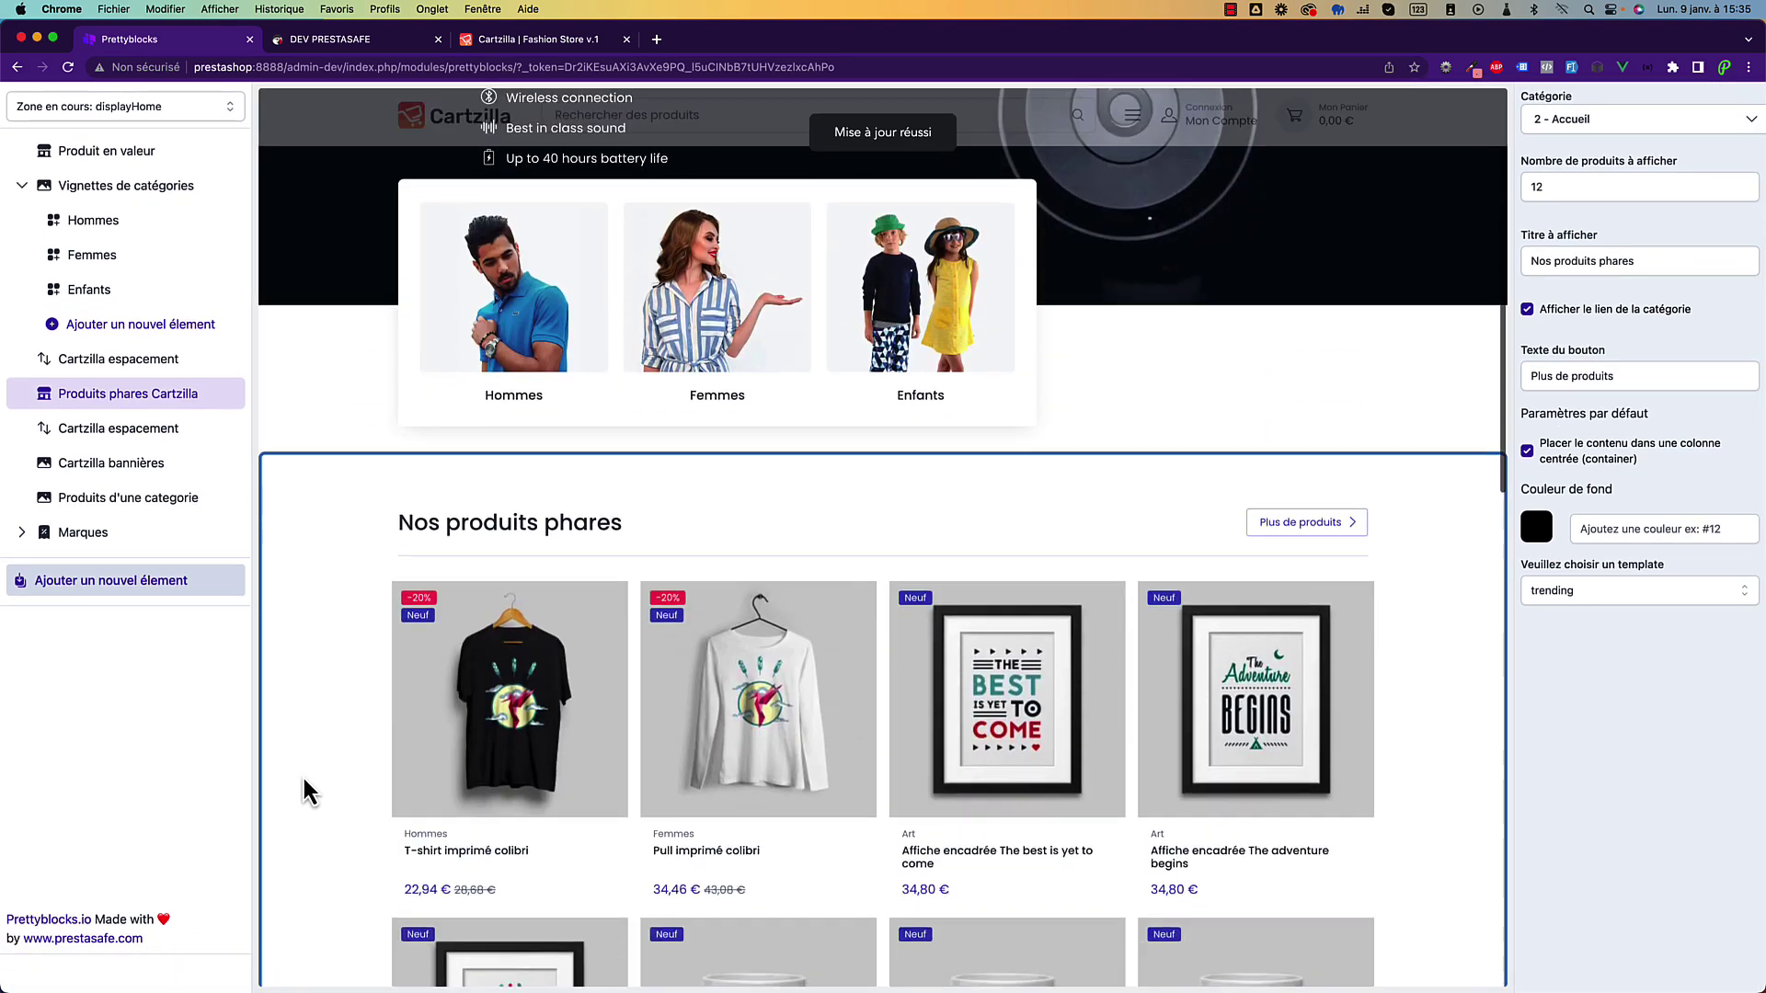
{"action": "left_click_drag", "start_coordinate": [429, 524], "coordinate": [1234, 539]}
{"action": "scroll", "coordinate": [1344, 542], "scroll_direction": "down", "scroll_amount": 3}
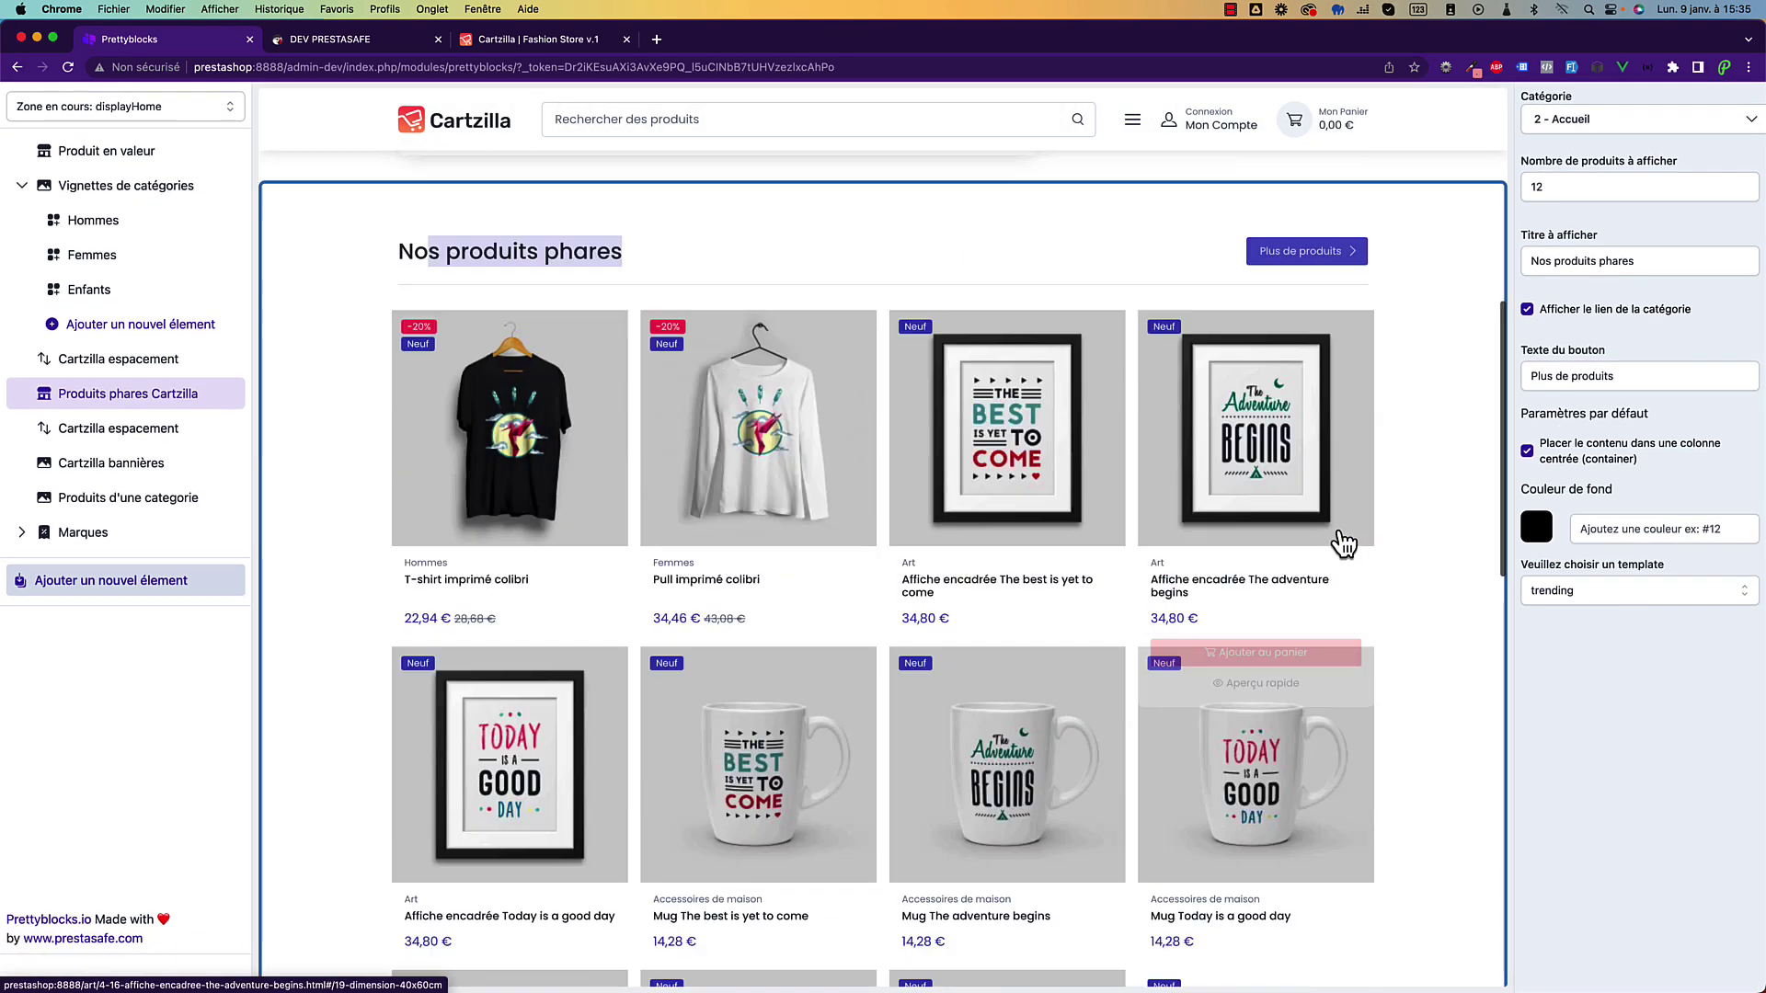
{"action": "scroll", "coordinate": [1344, 543], "scroll_direction": "down", "scroll_amount": 10}
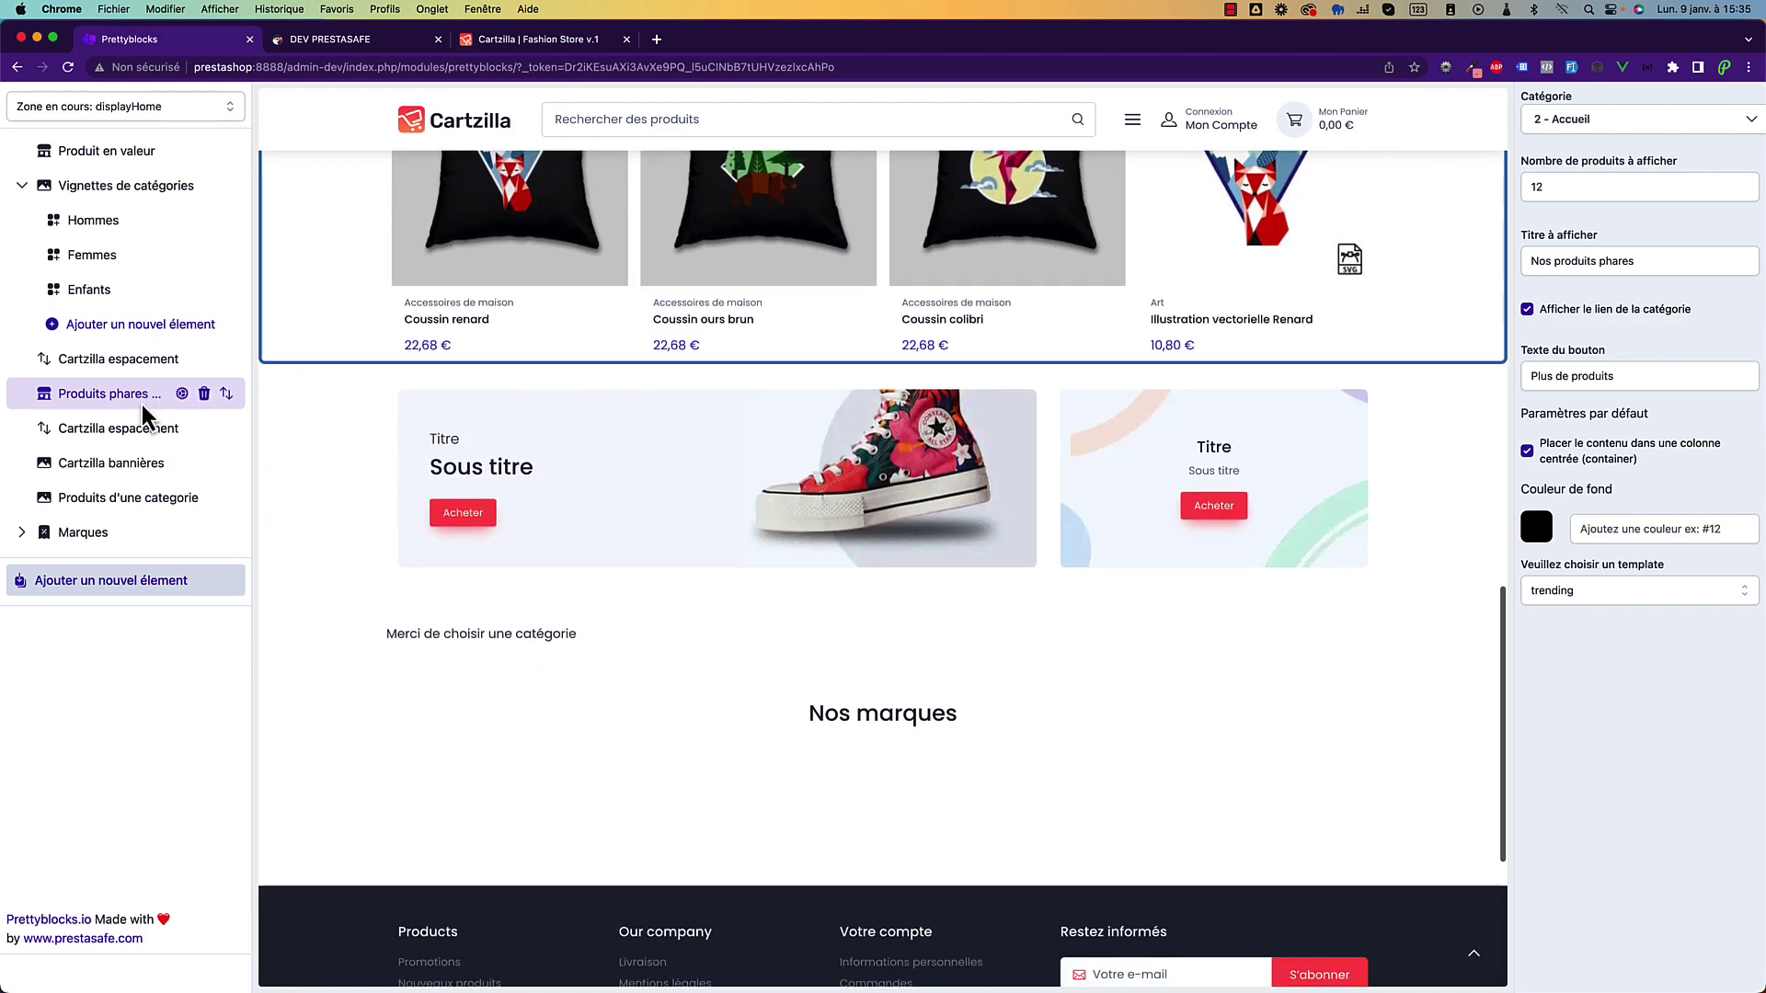
Review the Cartzilla bannières block's settings for the images, titles, buttons and links of both banners.
{"action": "left_click", "coordinate": [108, 462]}
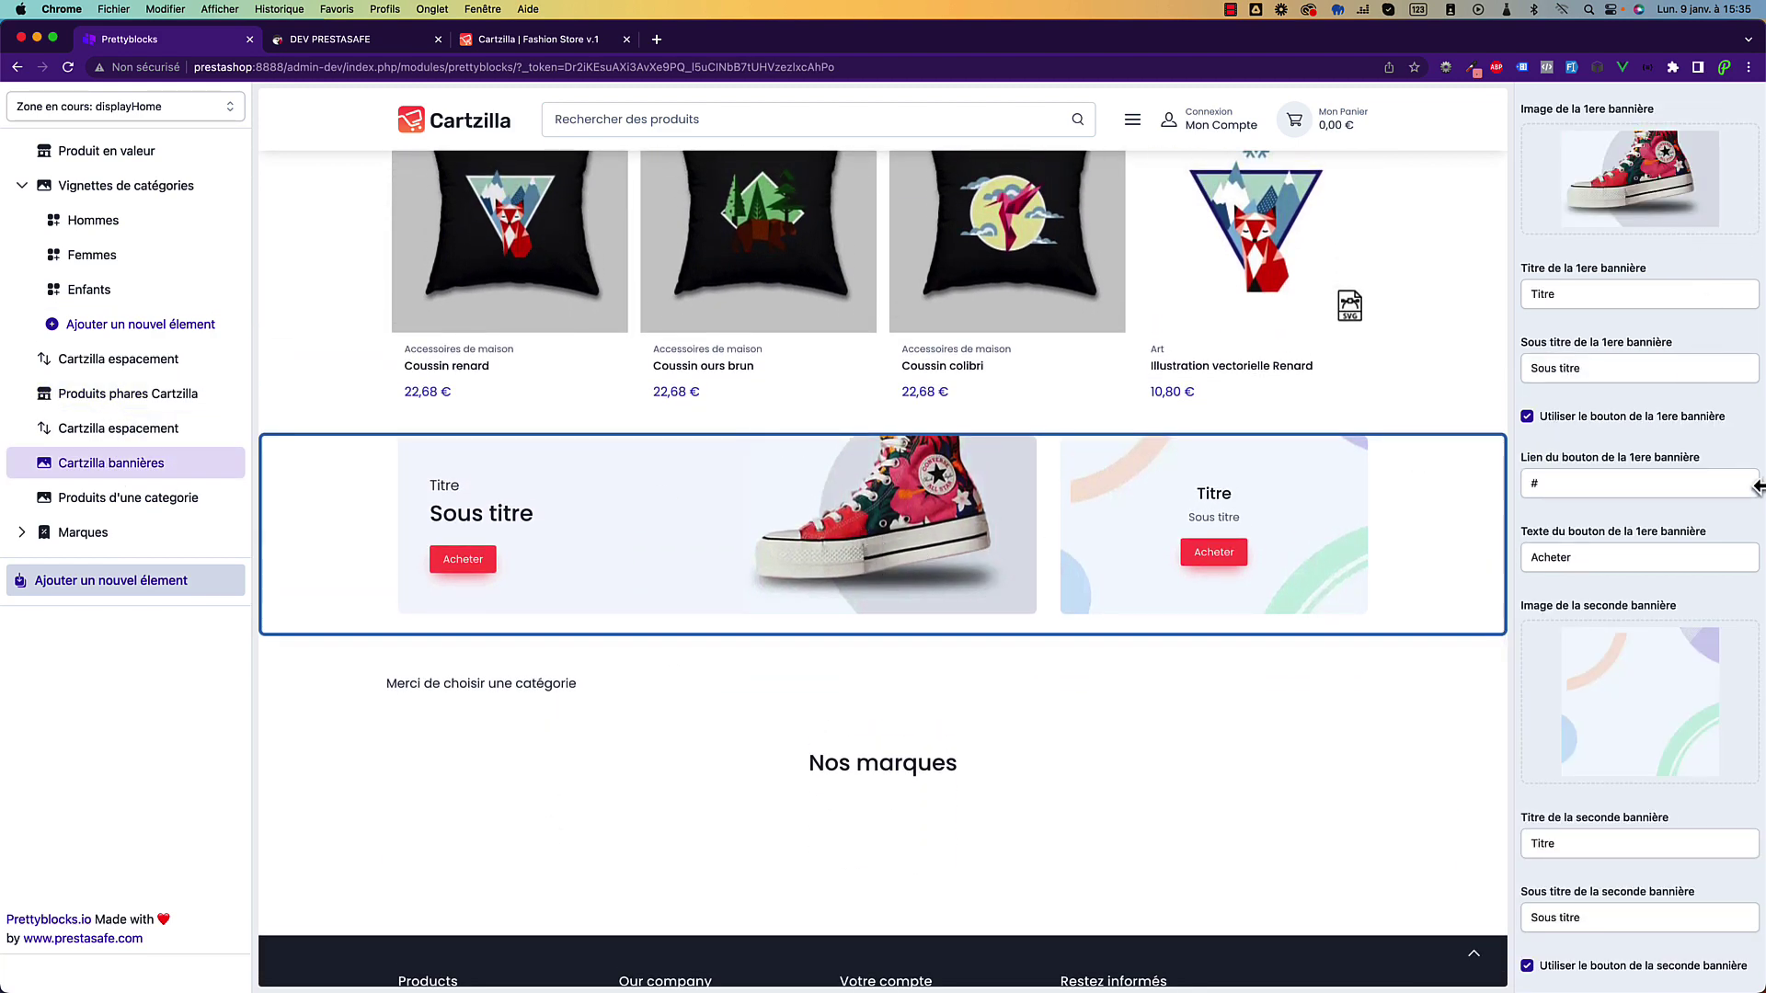
{"action": "scroll", "coordinate": [1620, 559], "scroll_direction": "down", "scroll_amount": 10}
{"action": "scroll", "coordinate": [1620, 559], "scroll_direction": "up", "scroll_amount": 10}
{"action": "scroll", "coordinate": [1646, 570], "scroll_direction": "down", "scroll_amount": 5}
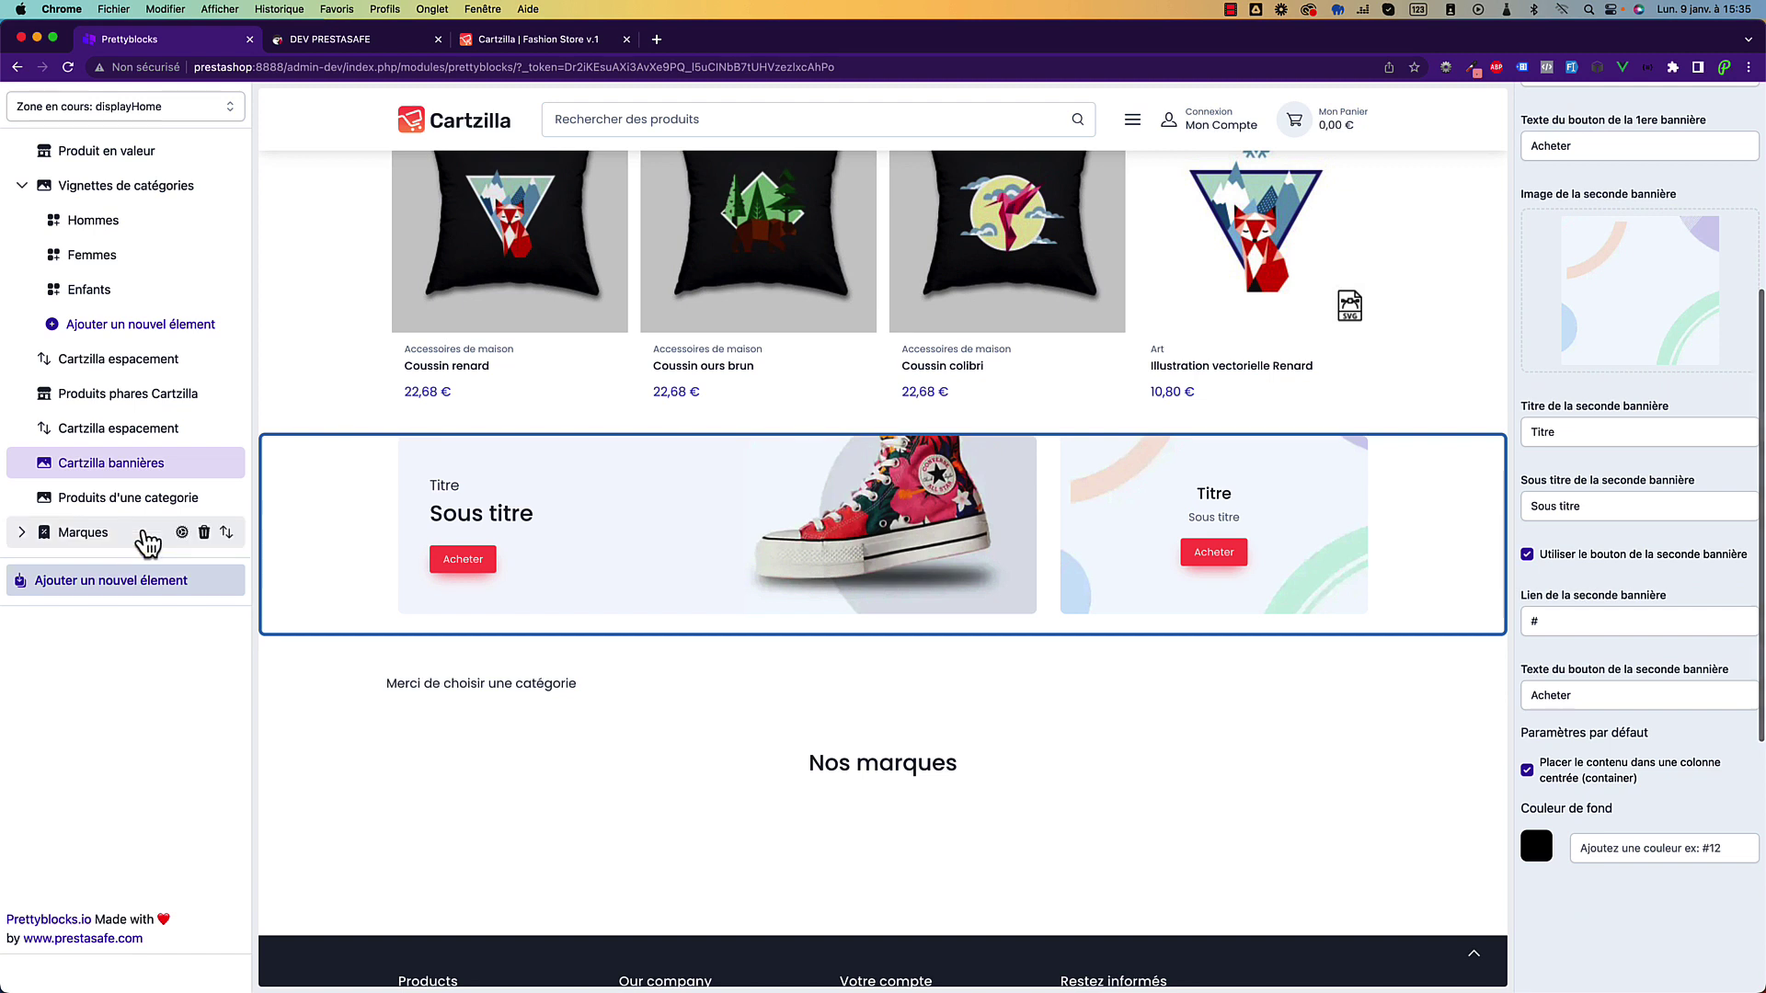
Assign the category 2 - Accueil to the Produits d'une categorie block and save.
{"action": "left_click", "coordinate": [139, 499]}
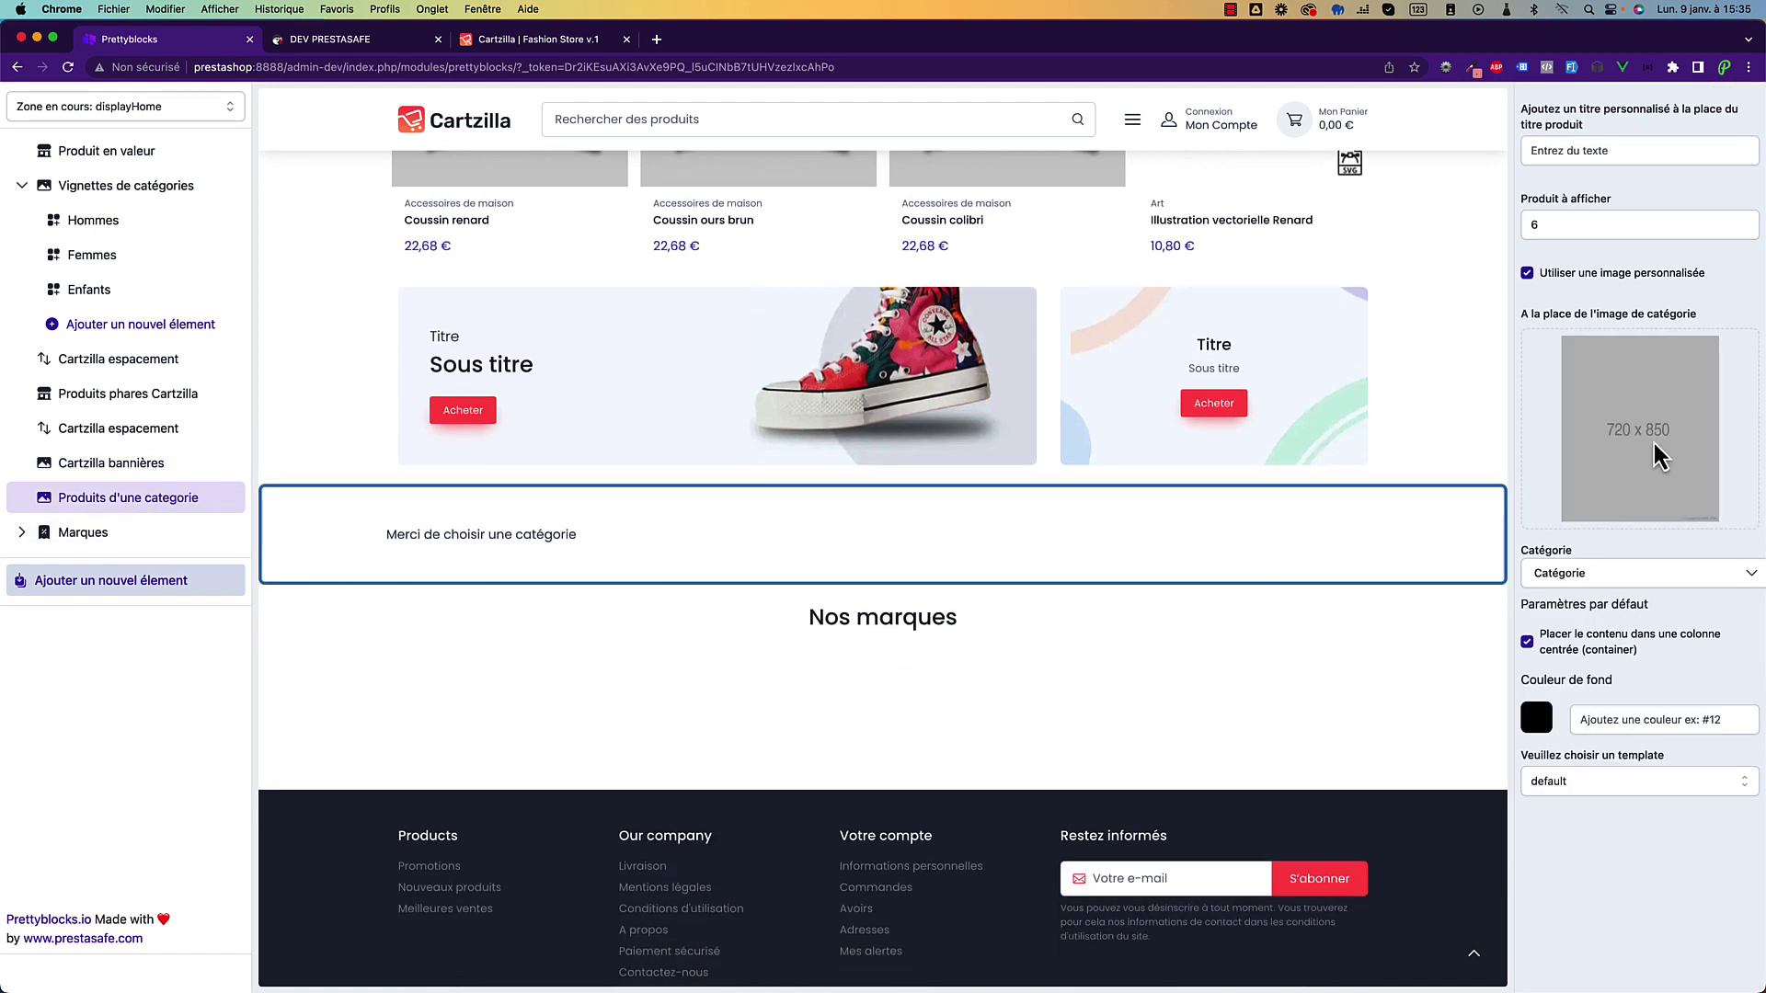
{"action": "left_click", "coordinate": [1690, 570]}
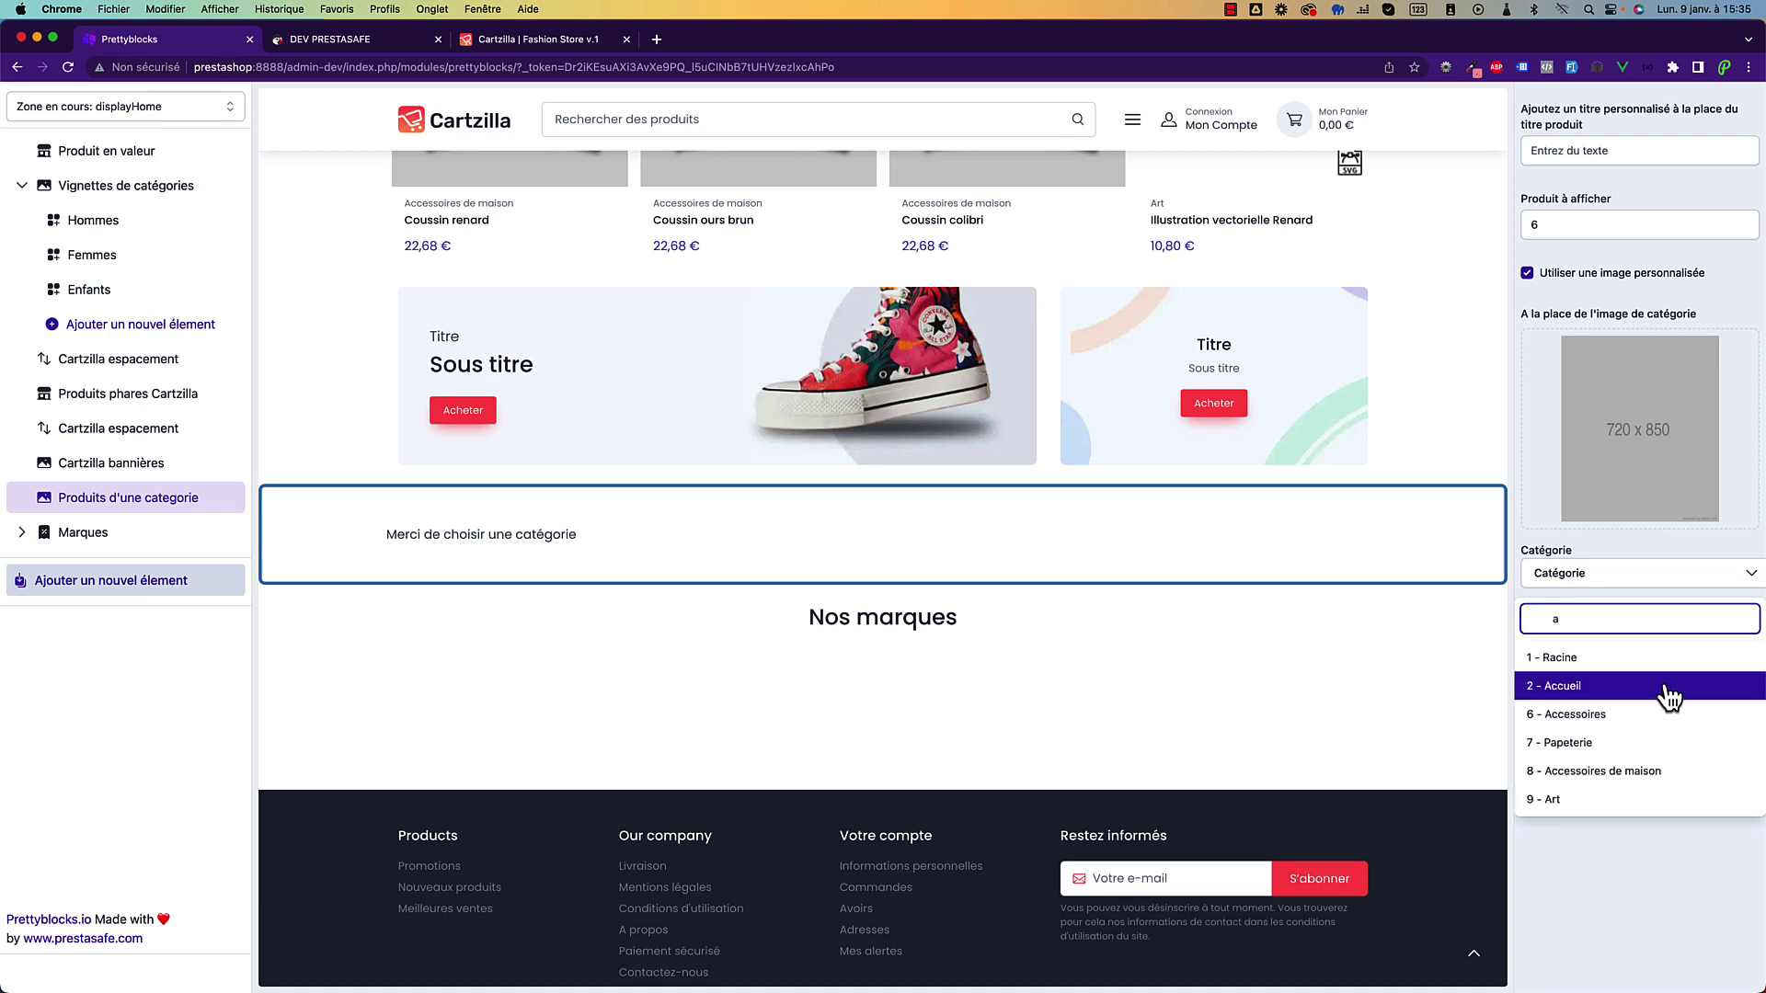
{"action": "left_click", "coordinate": [1656, 685]}
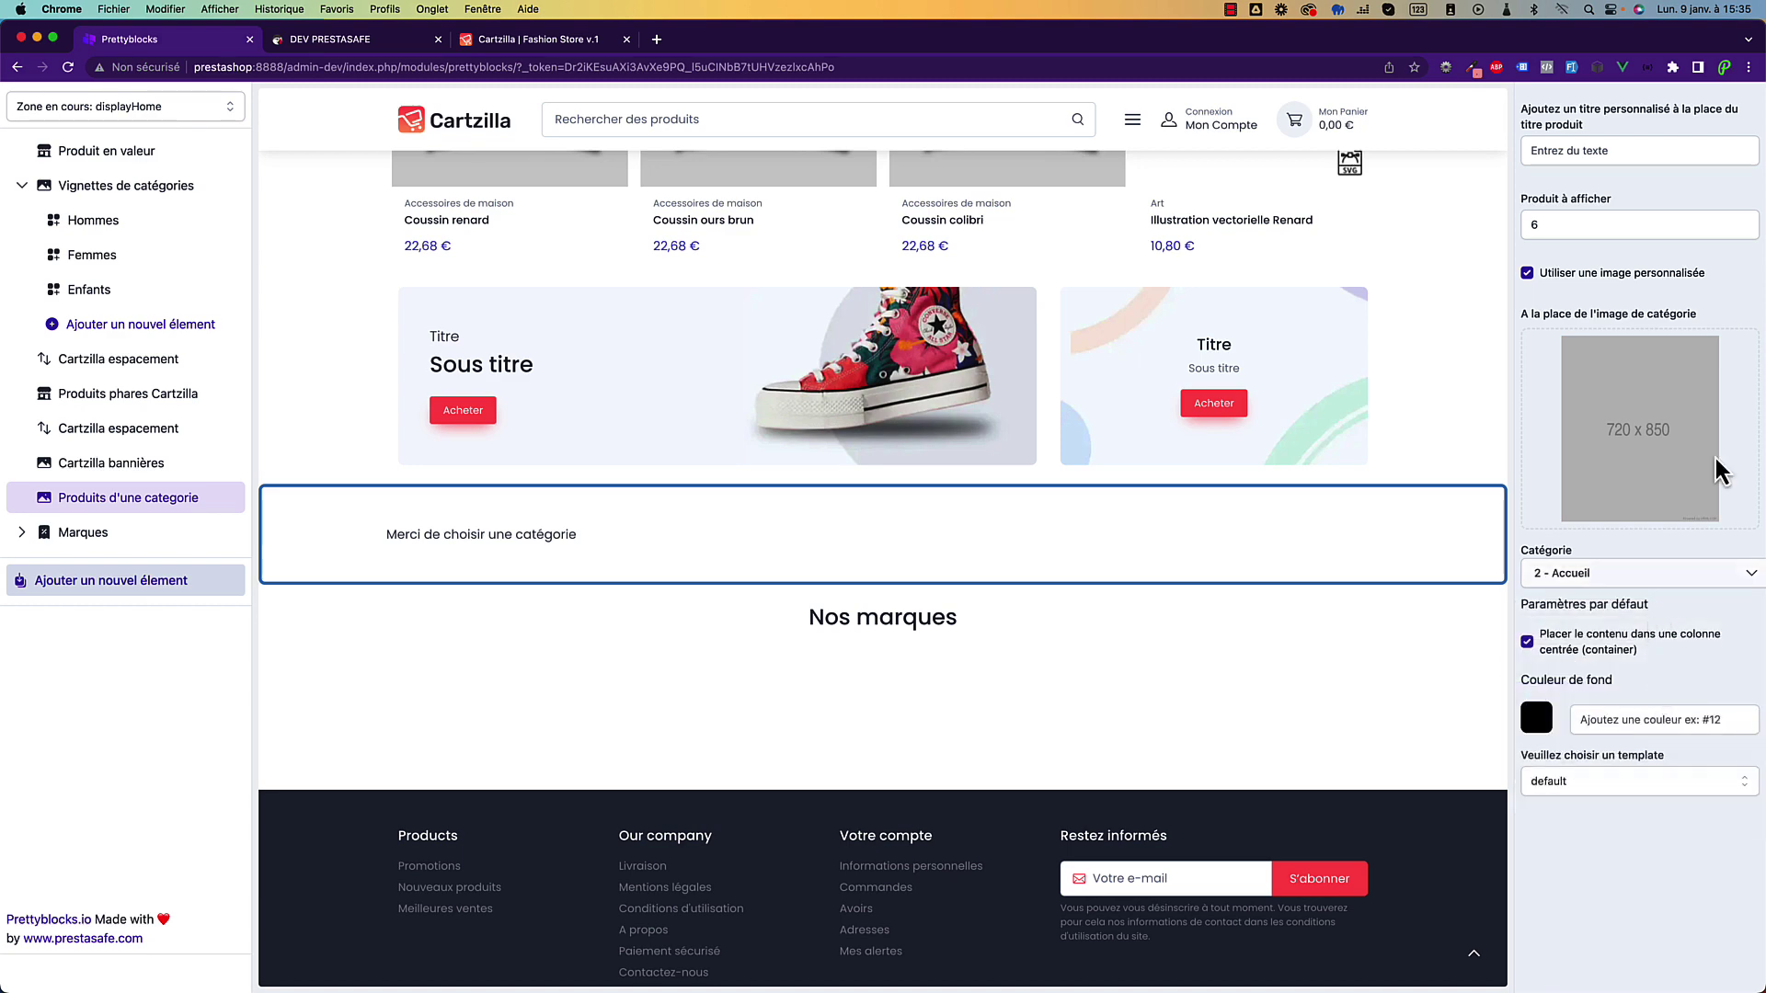
{"action": "key", "text": "super+s"}
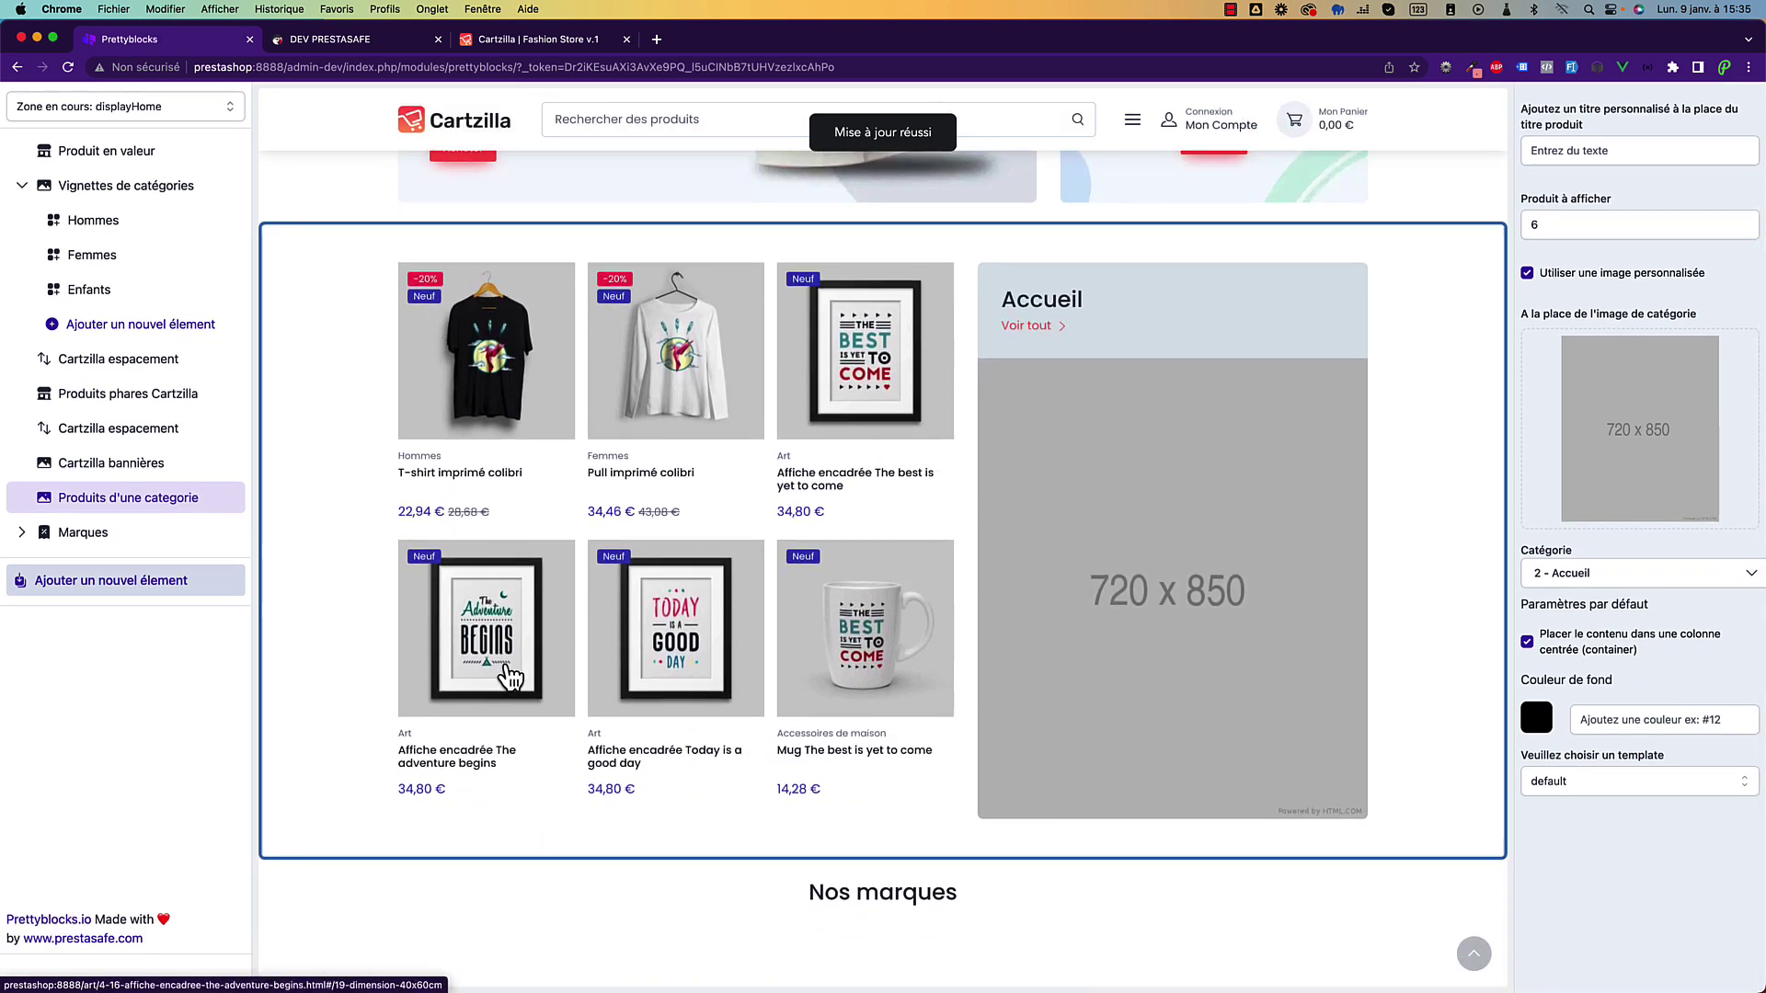
Turn off Utiliser une image personnalisée for the Produits d'une categorie block, change its category to 9 - Art, and save.
{"action": "left_click", "coordinate": [1573, 274]}
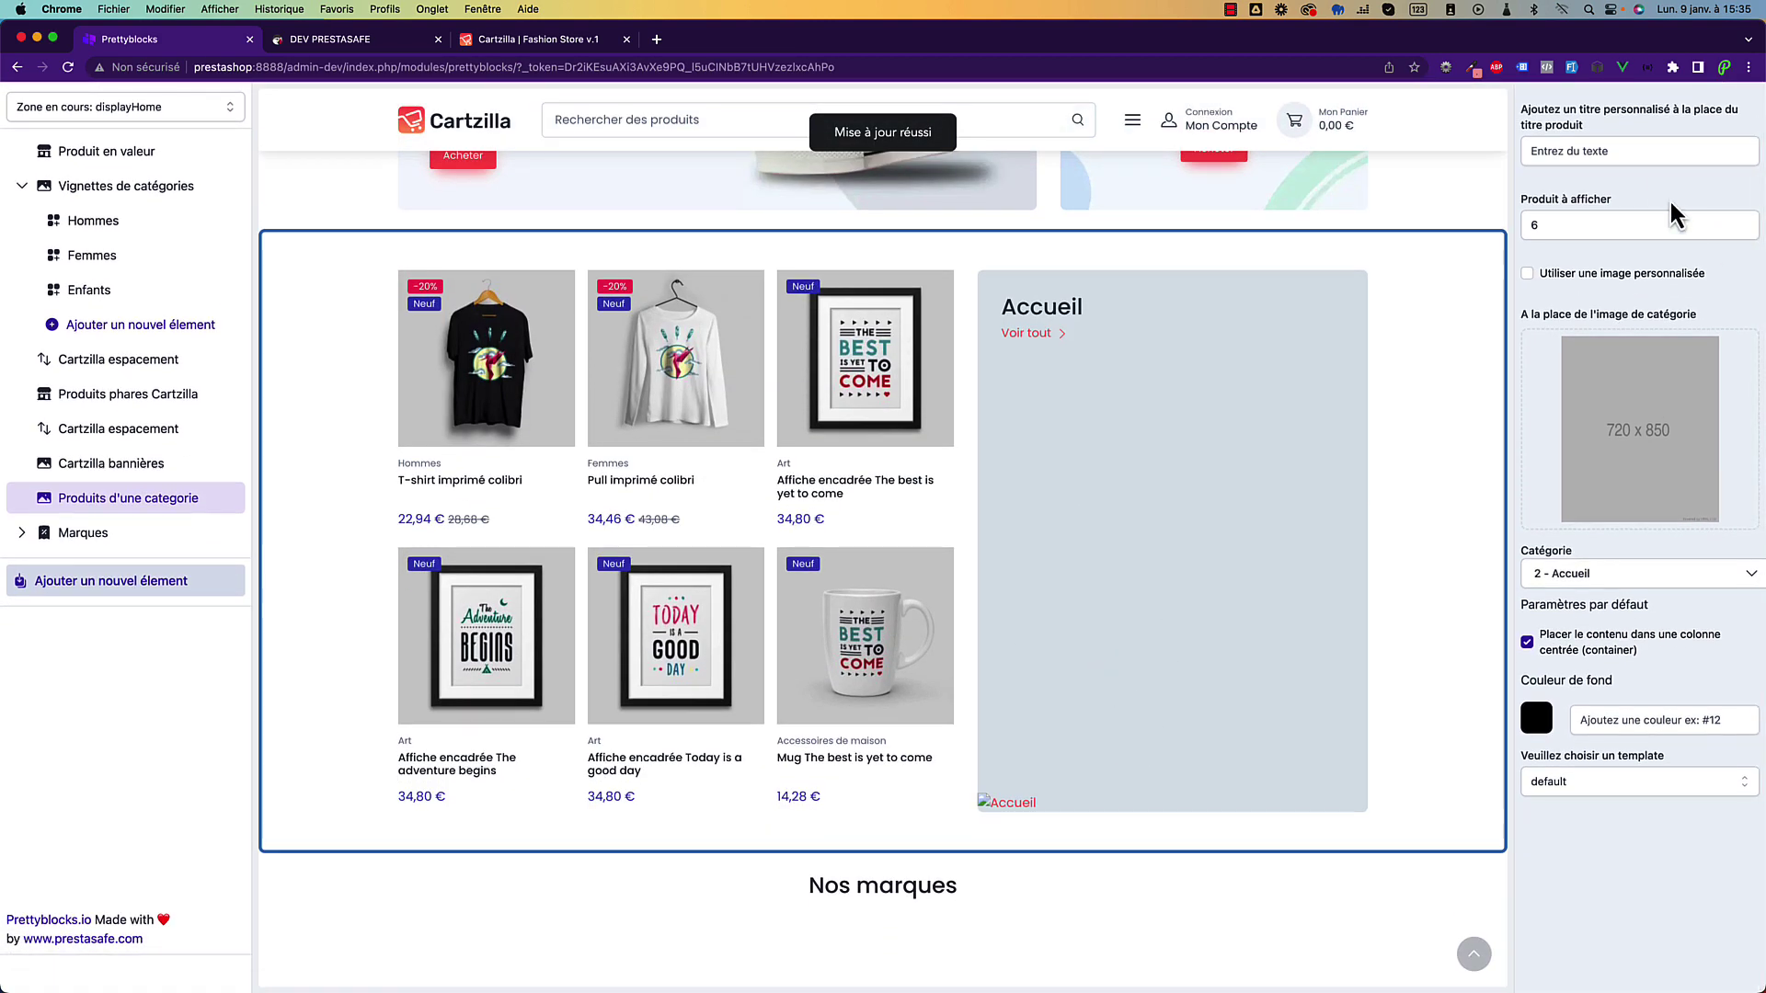
{"action": "left_click", "coordinate": [1607, 572]}
{"action": "type", "text": "a"}
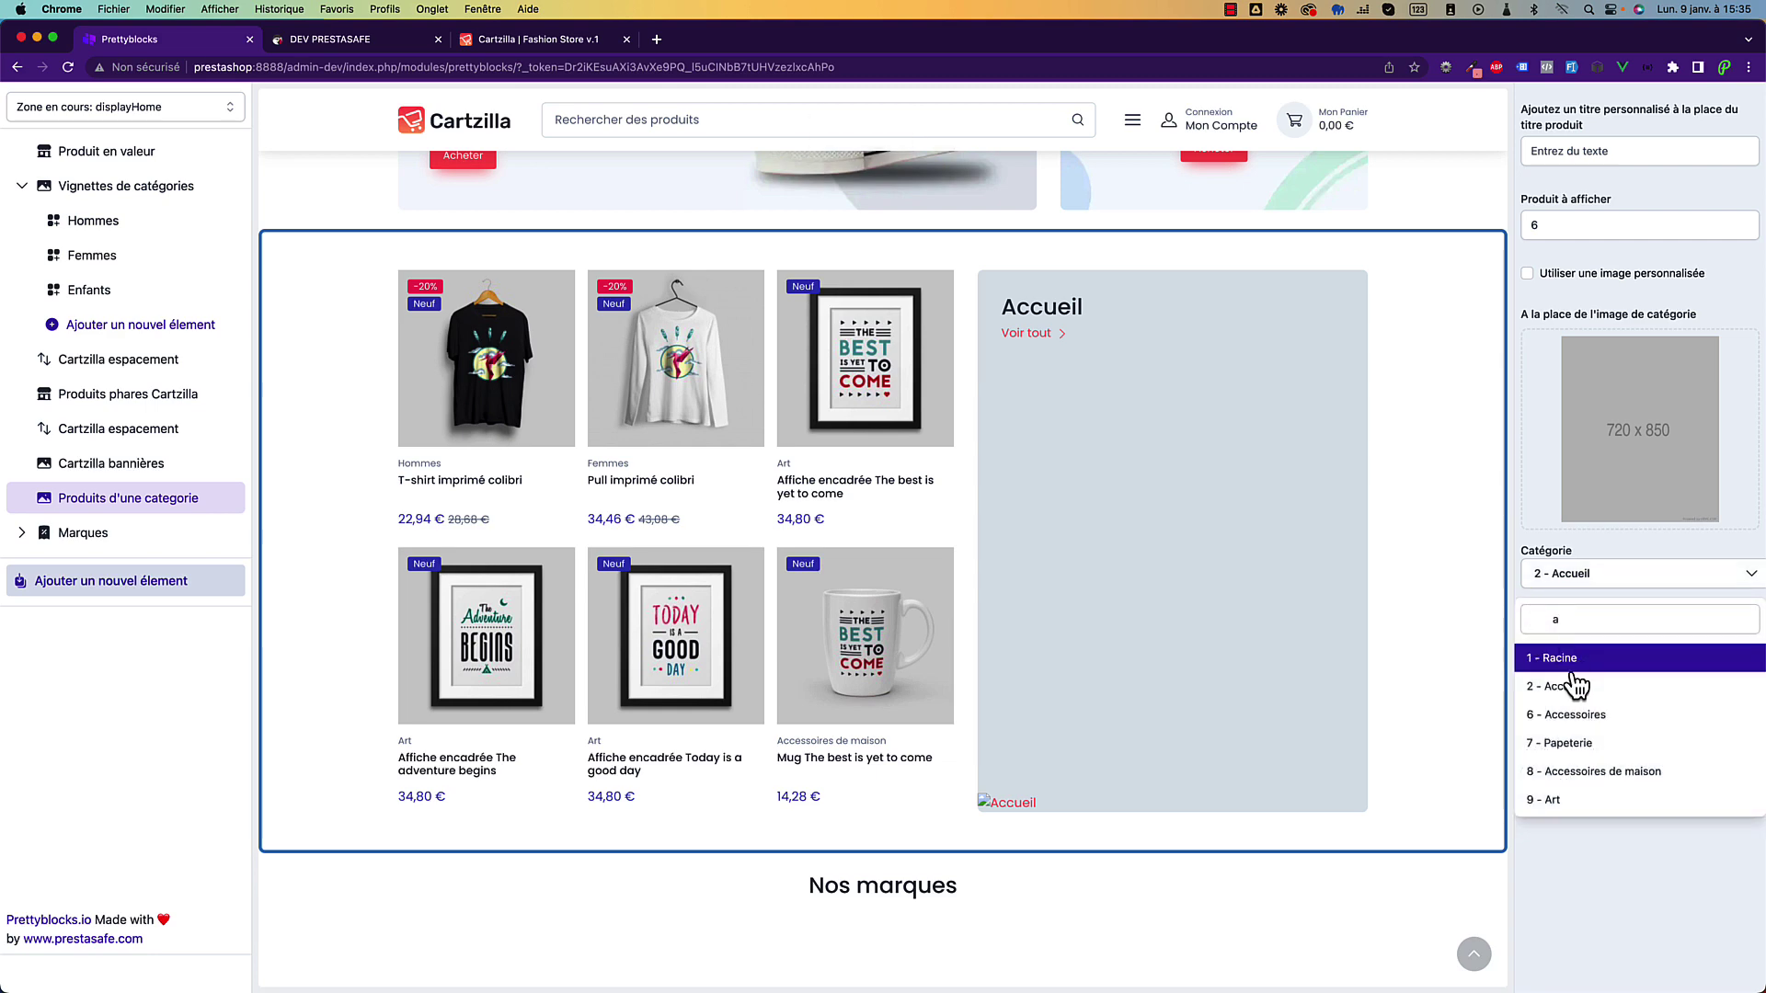
{"action": "left_click", "coordinate": [1586, 800]}
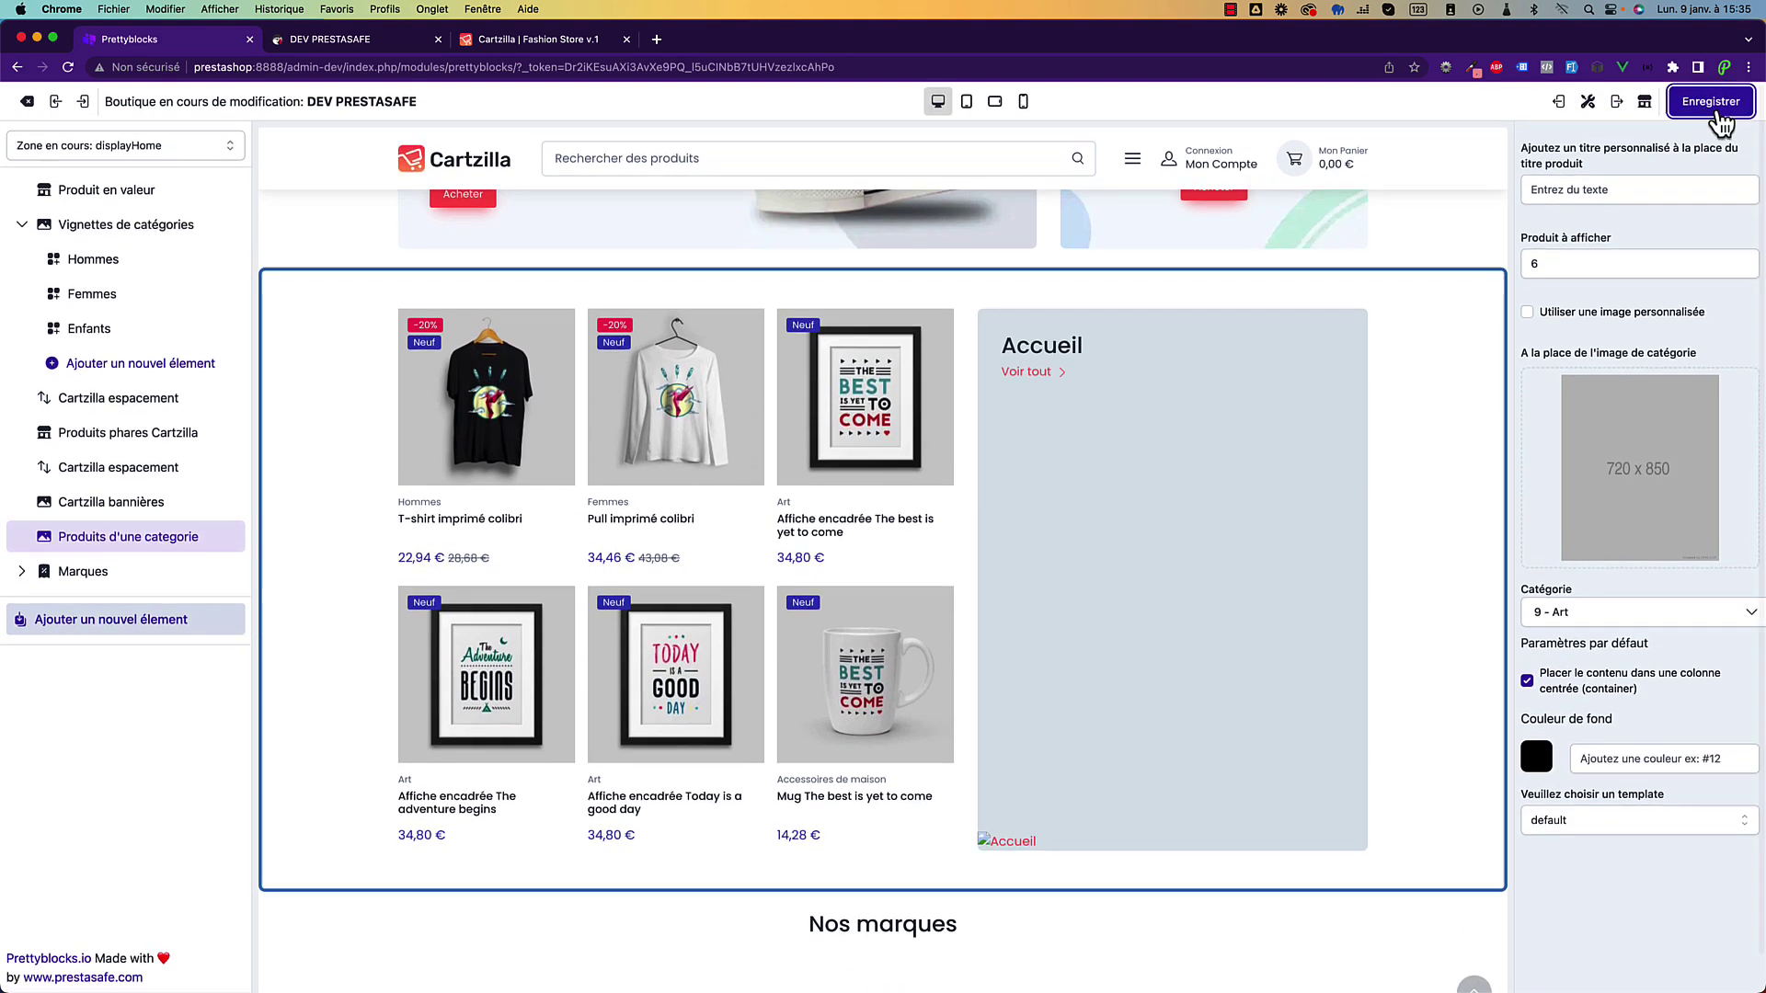
{"action": "left_click", "coordinate": [1710, 103]}
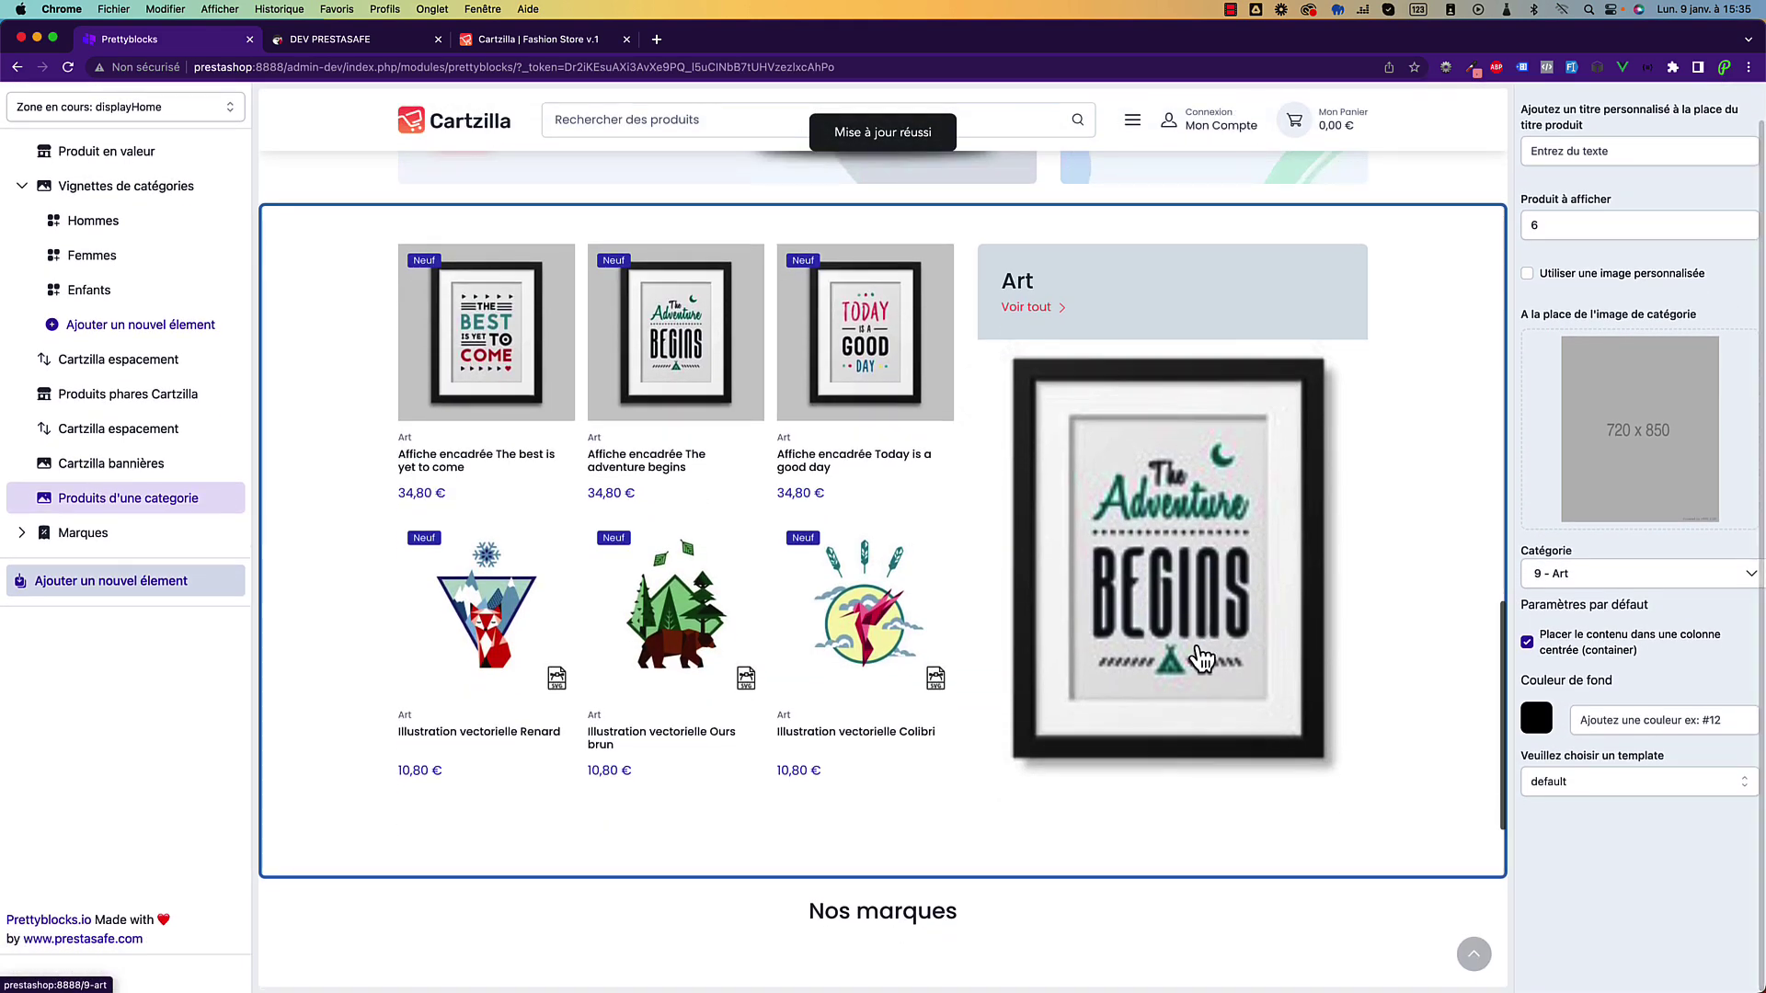
Turn Utiliser une image personnalisée back on for the Produits d'une categorie block and upload cat-lg04.webp from the cz_webp folder.
{"action": "left_click", "coordinate": [1667, 275]}
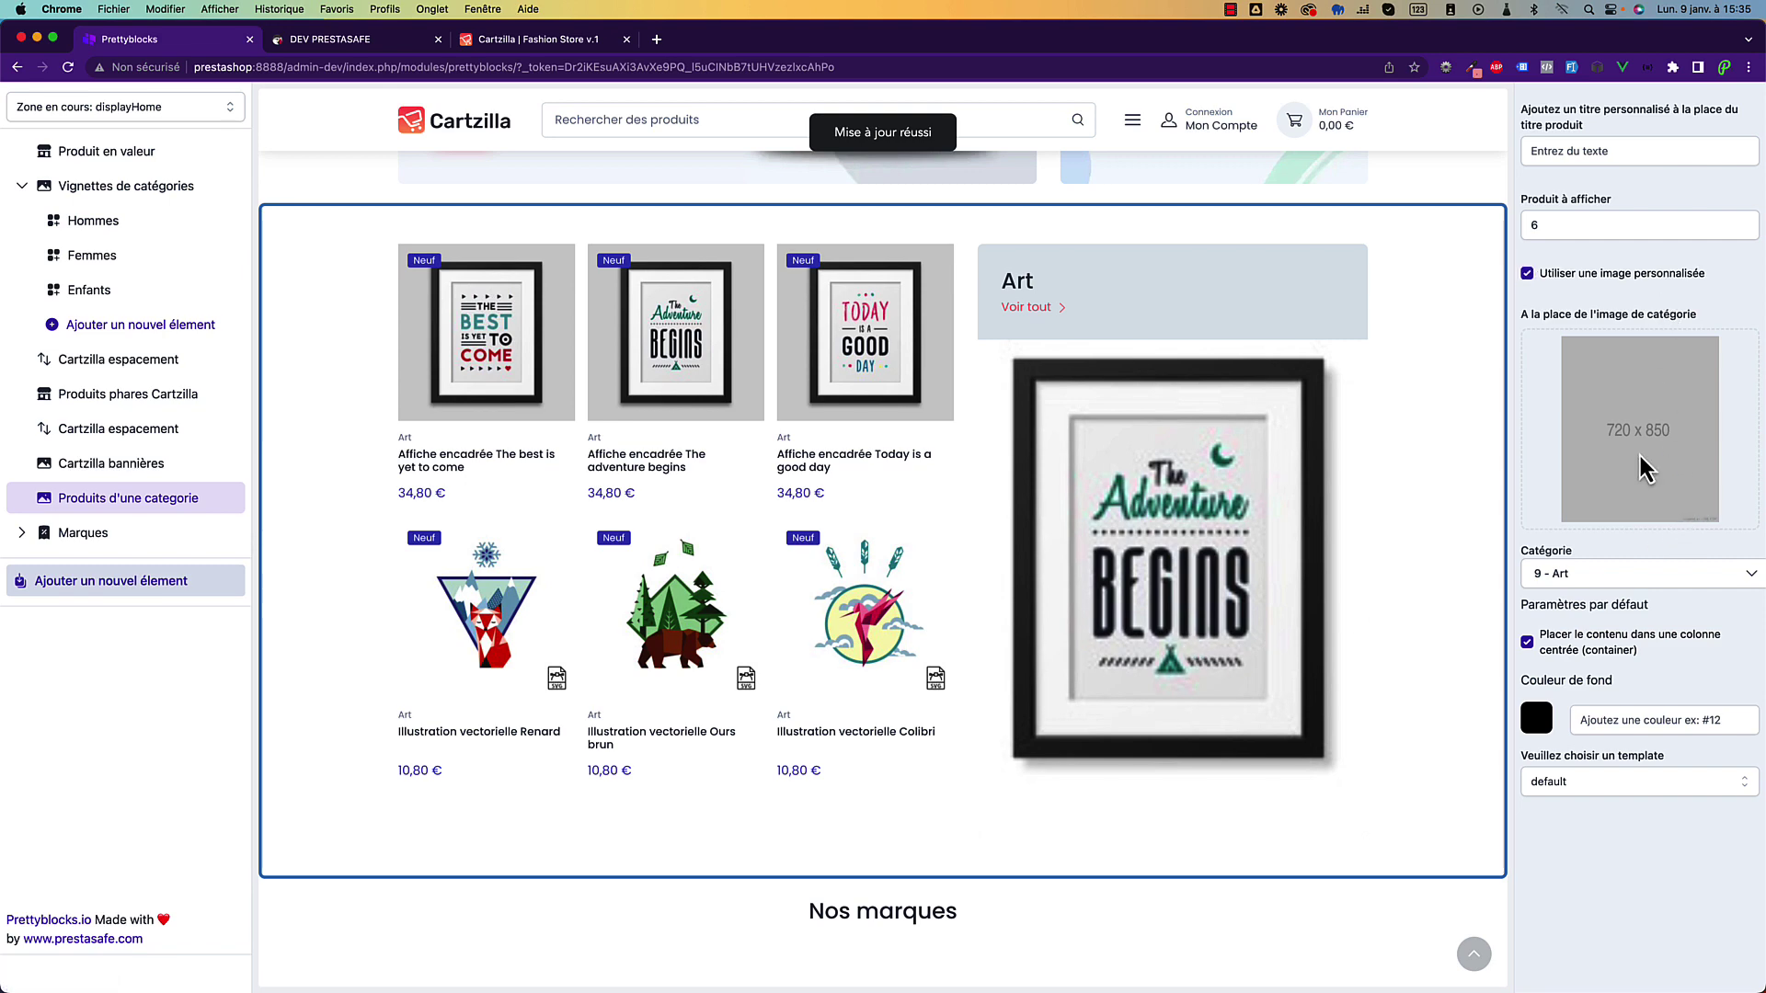
{"action": "left_click", "coordinate": [1645, 469]}
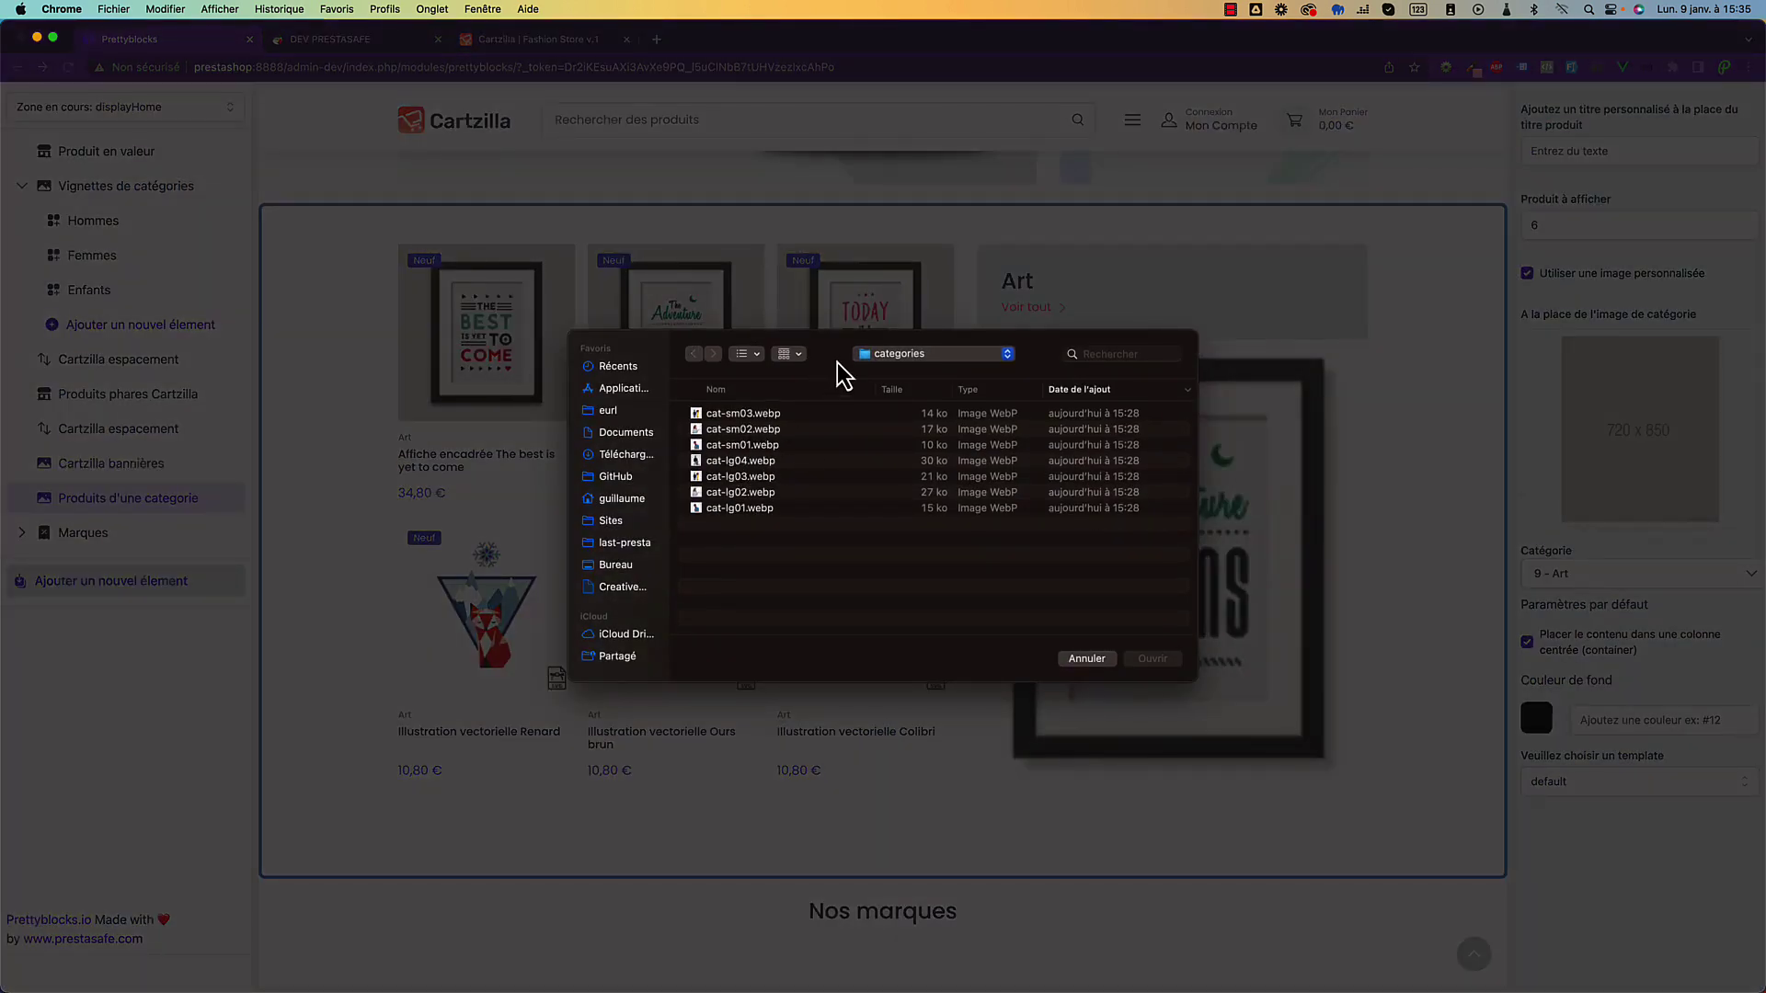
{"action": "left_click", "coordinate": [888, 355]}
{"action": "left_click", "coordinate": [894, 375]}
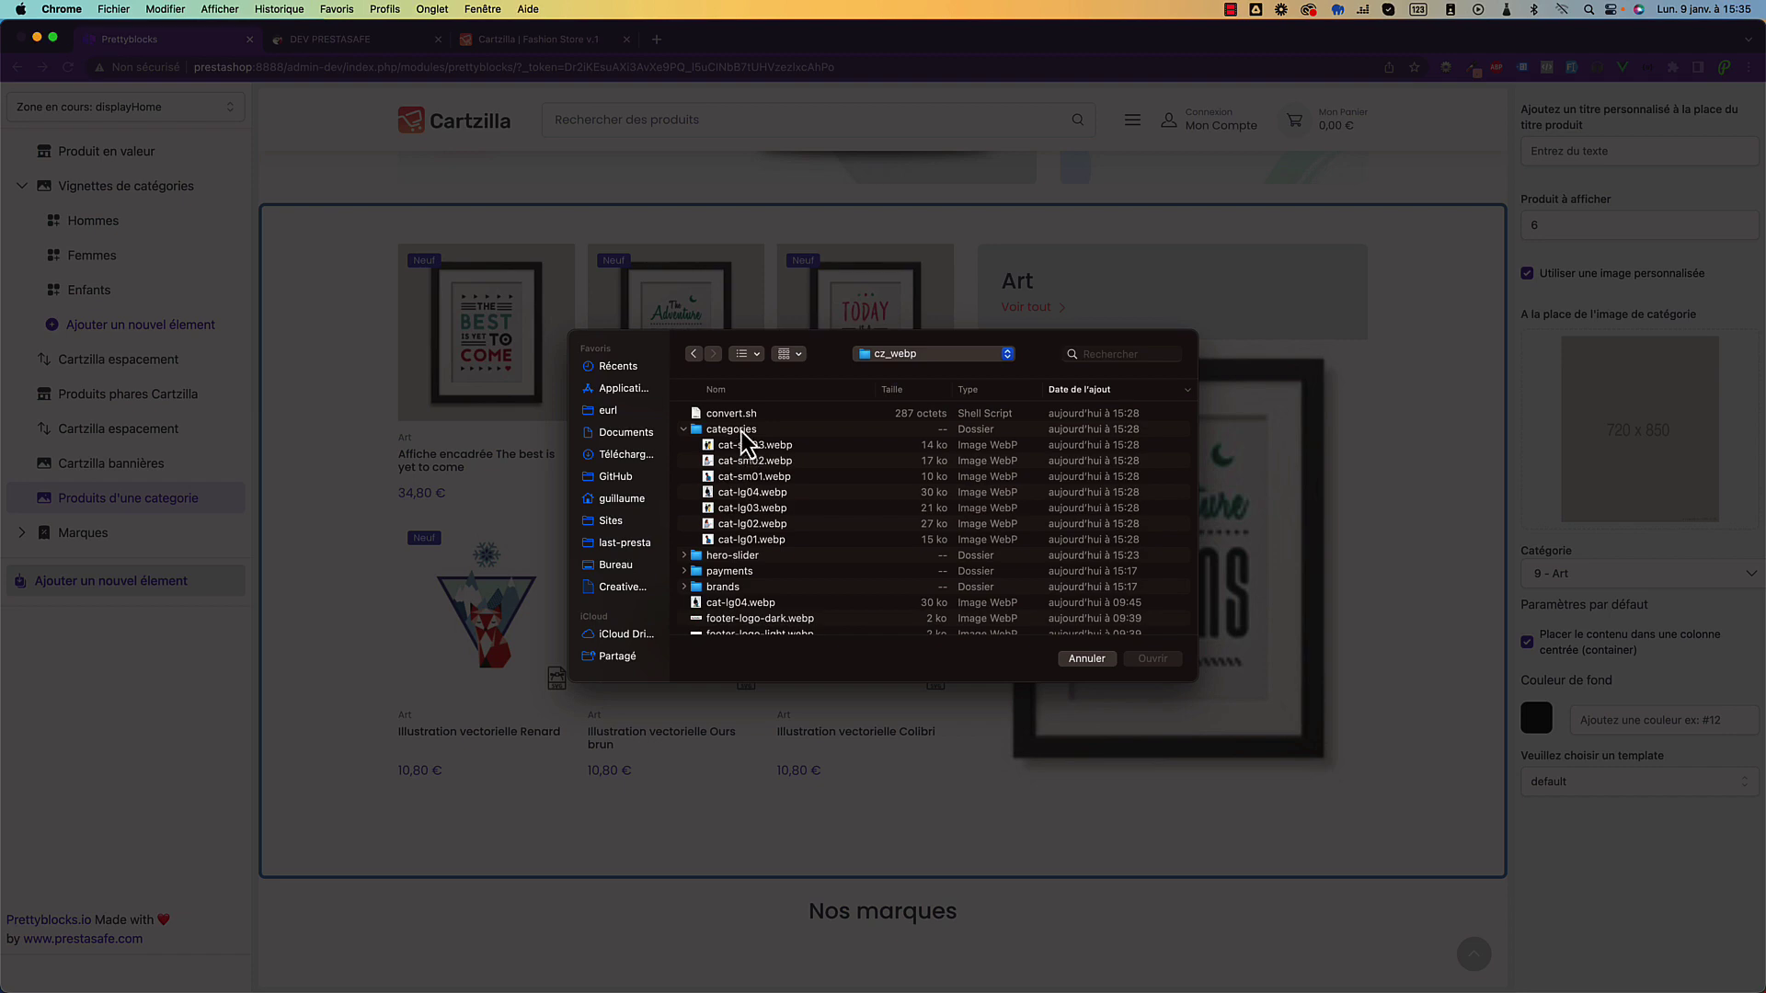
{"action": "left_click", "coordinate": [682, 430]}
{"action": "left_click", "coordinate": [723, 494]}
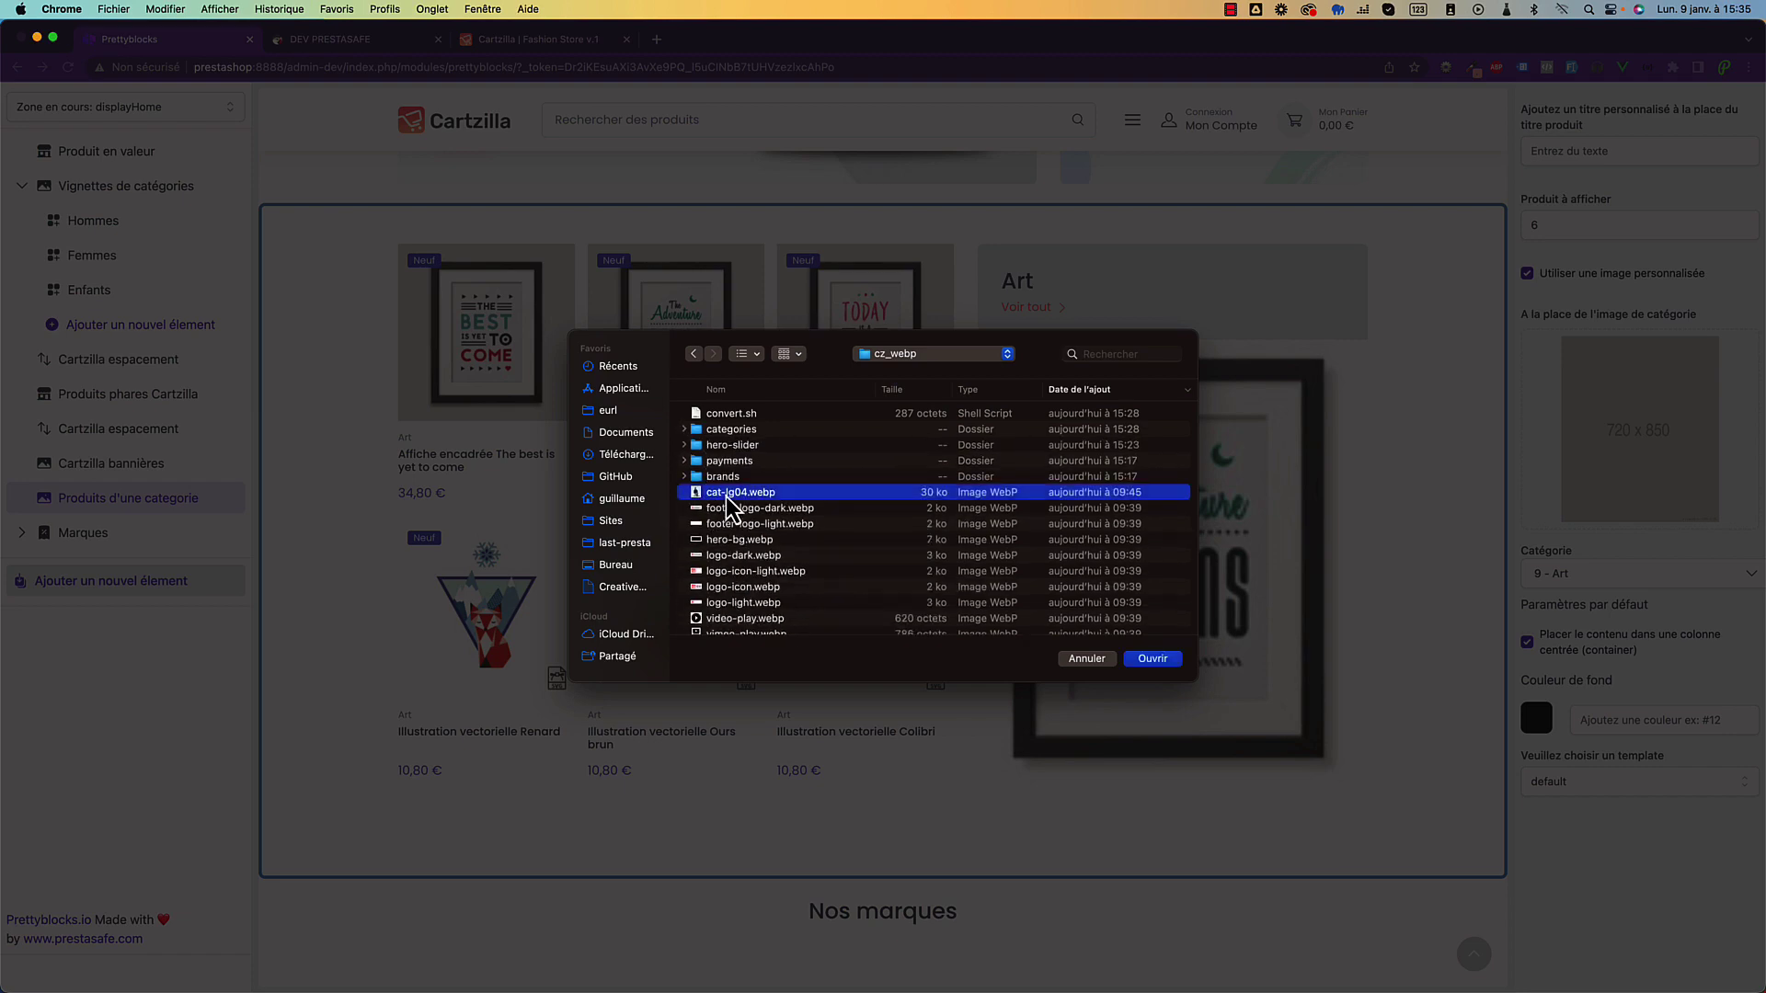
{"action": "double_click", "coordinate": [727, 495]}
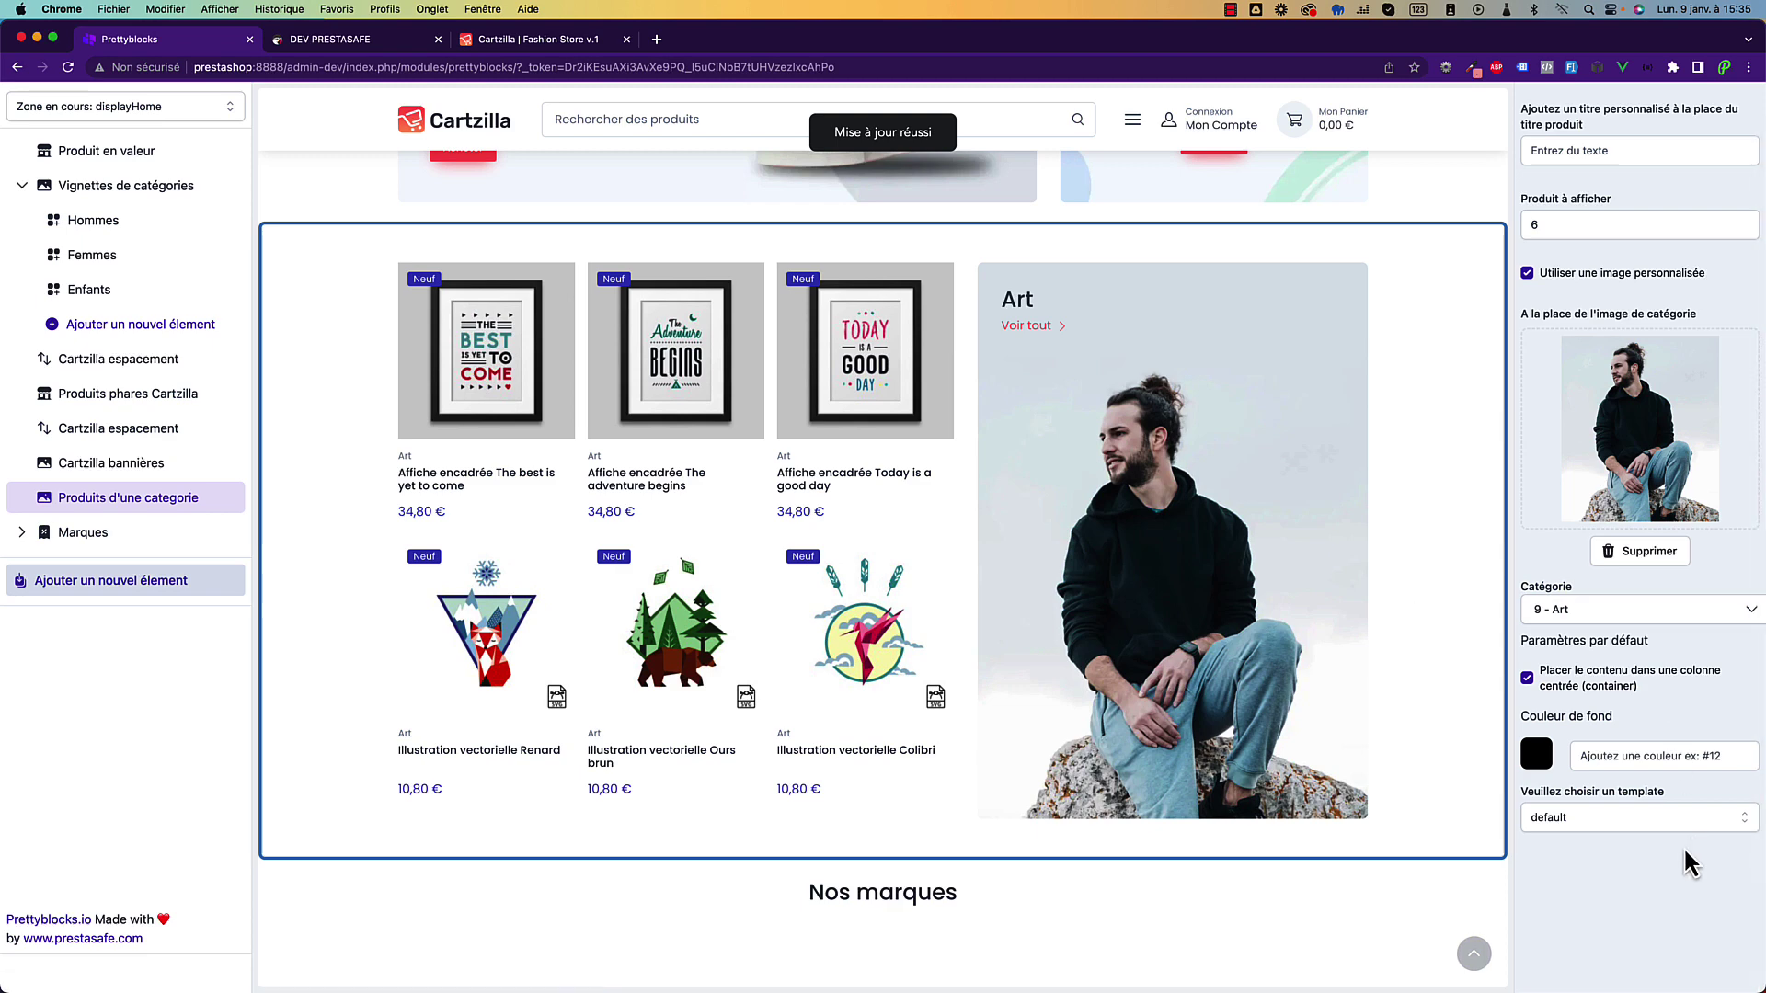
Switch the Produits d'une categorie block's template to reverse, set its custom title to "Votre texte", and save.
{"action": "left_click", "coordinate": [1637, 817]}
{"action": "left_click", "coordinate": [1596, 882]}
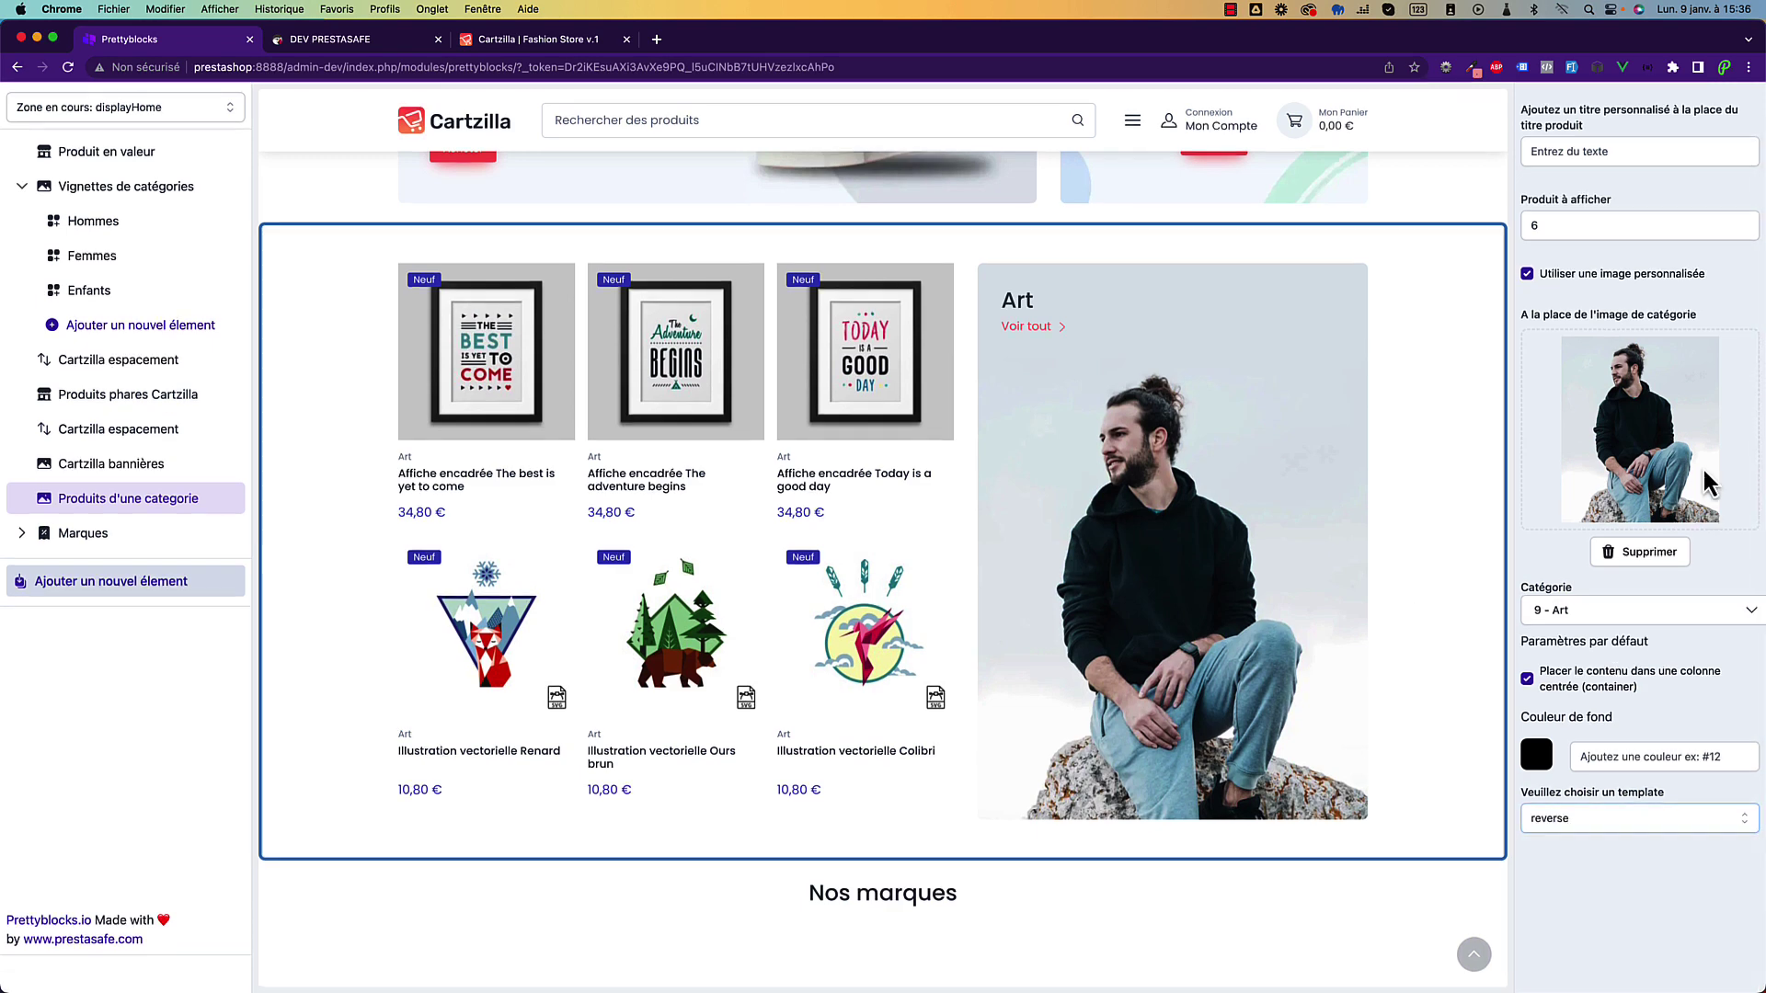
{"action": "left_click", "coordinate": [1709, 103]}
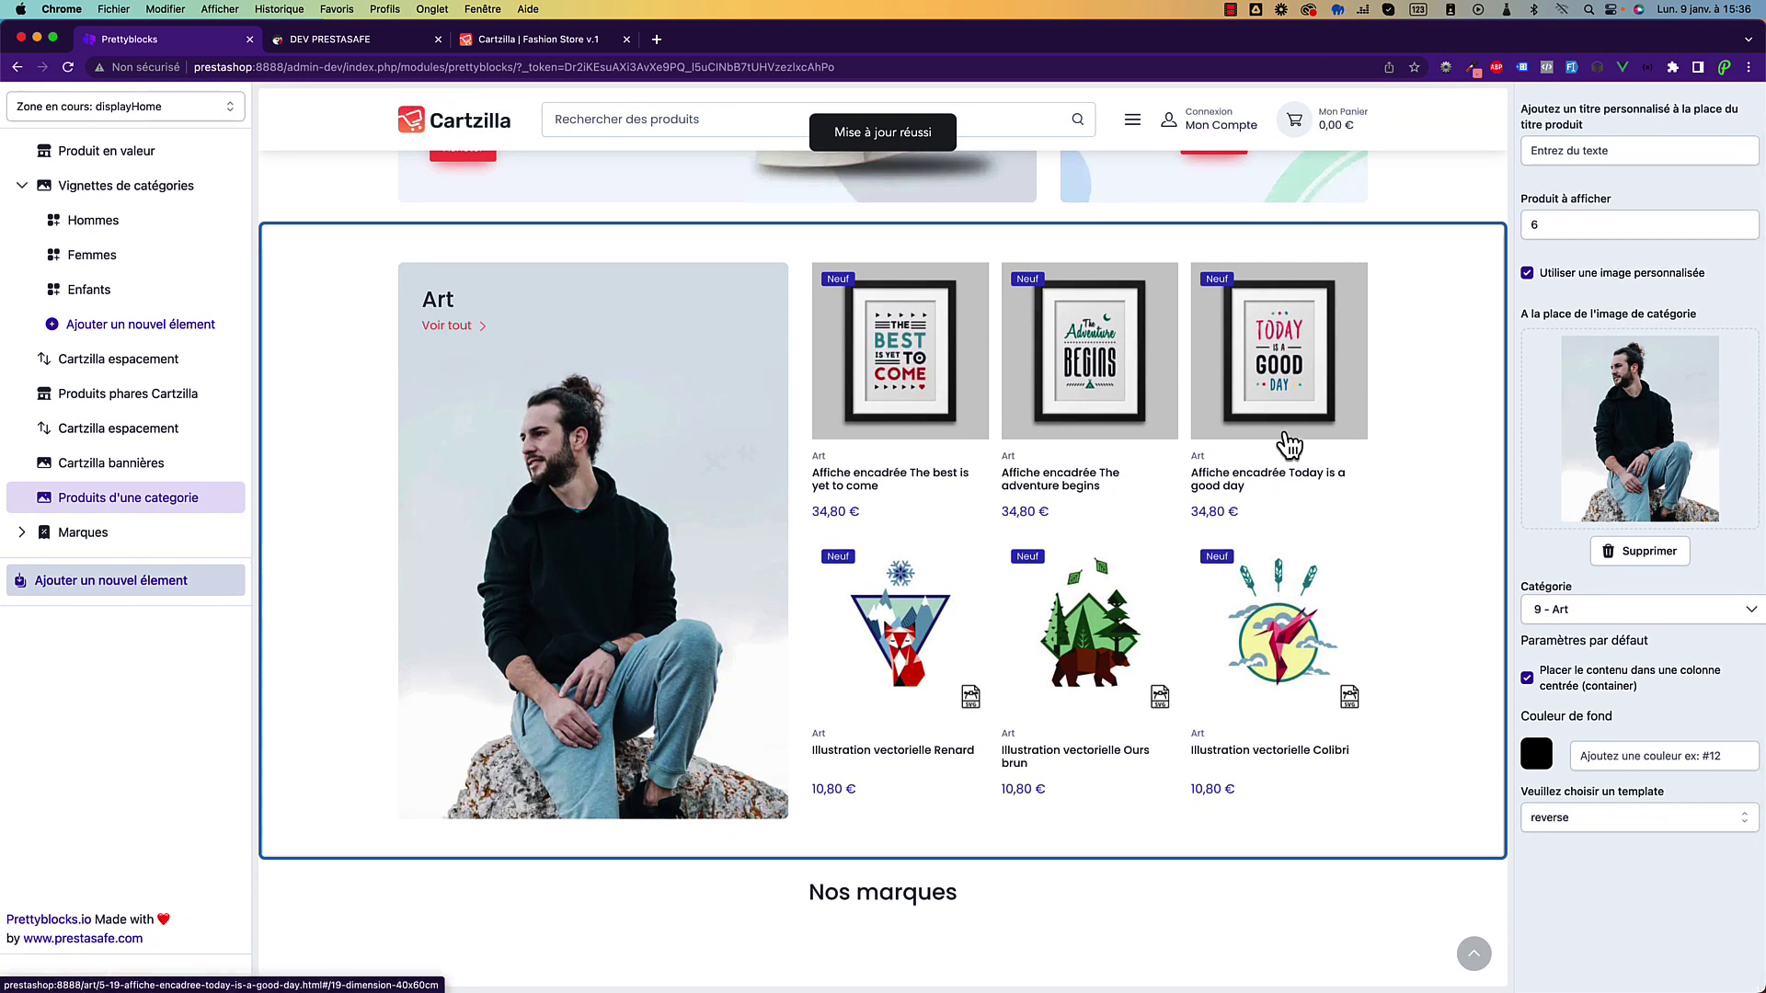
{"action": "left_click", "coordinate": [1581, 154]}
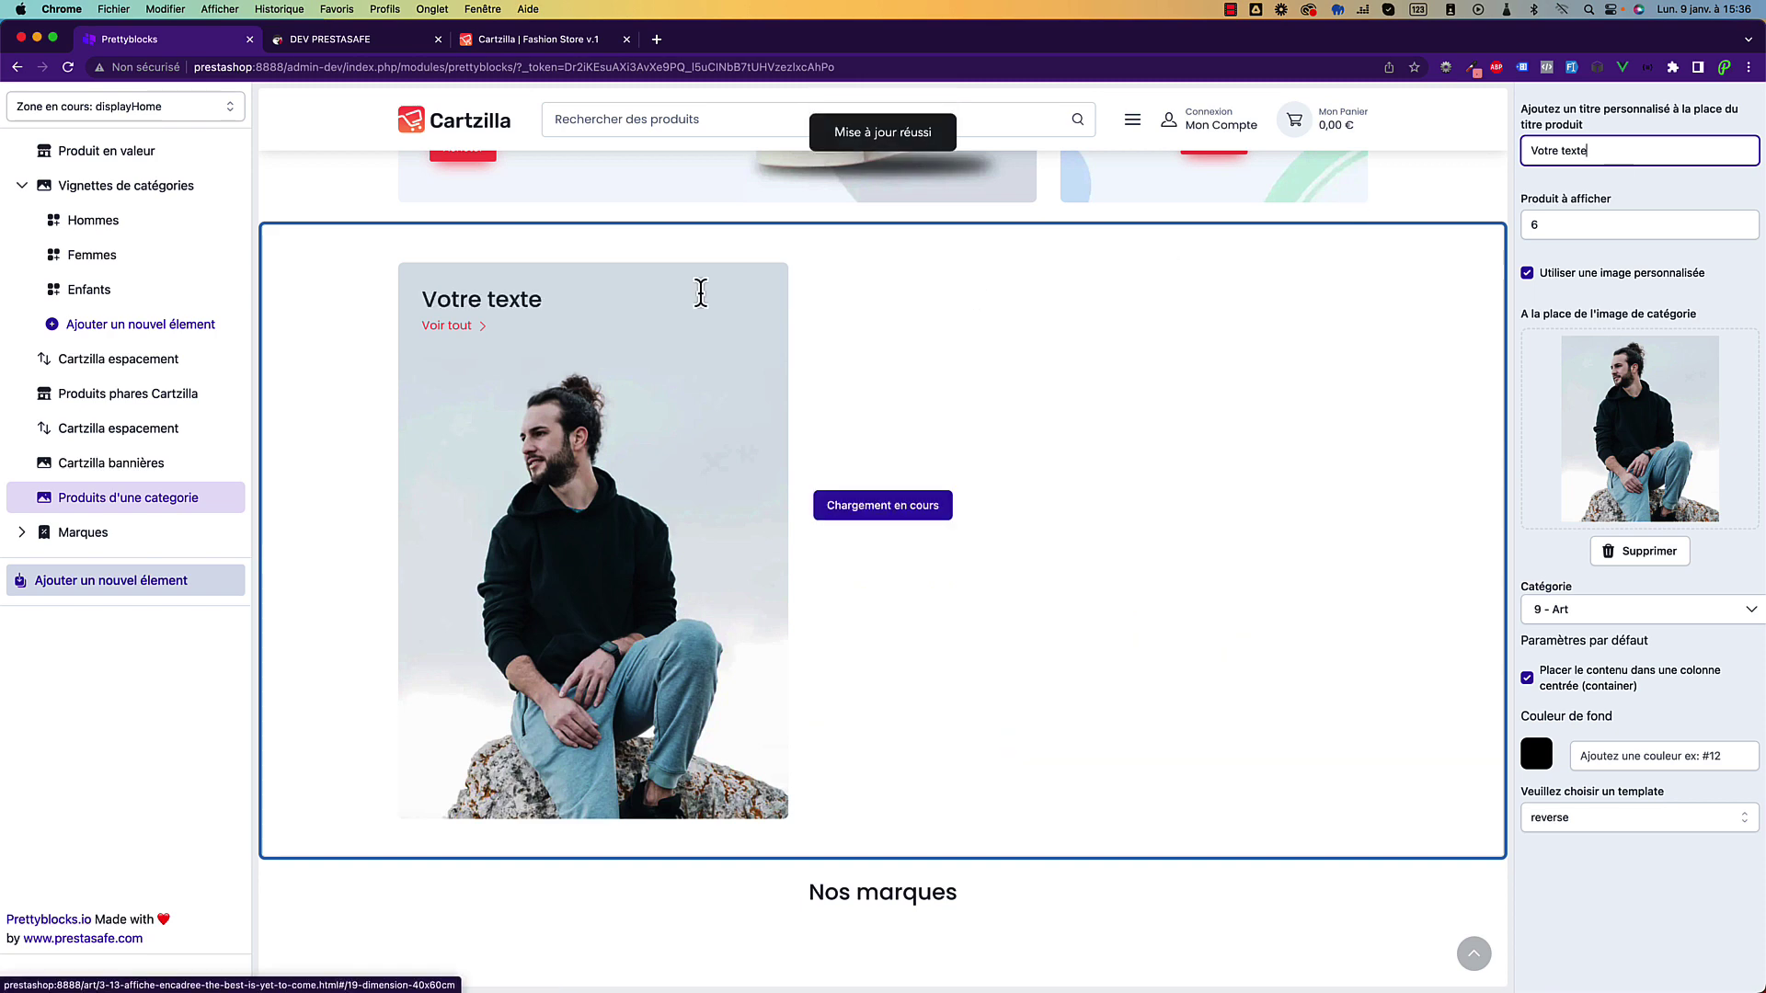
{"action": "scroll", "coordinate": [1131, 346], "scroll_direction": "down", "scroll_amount": 5}
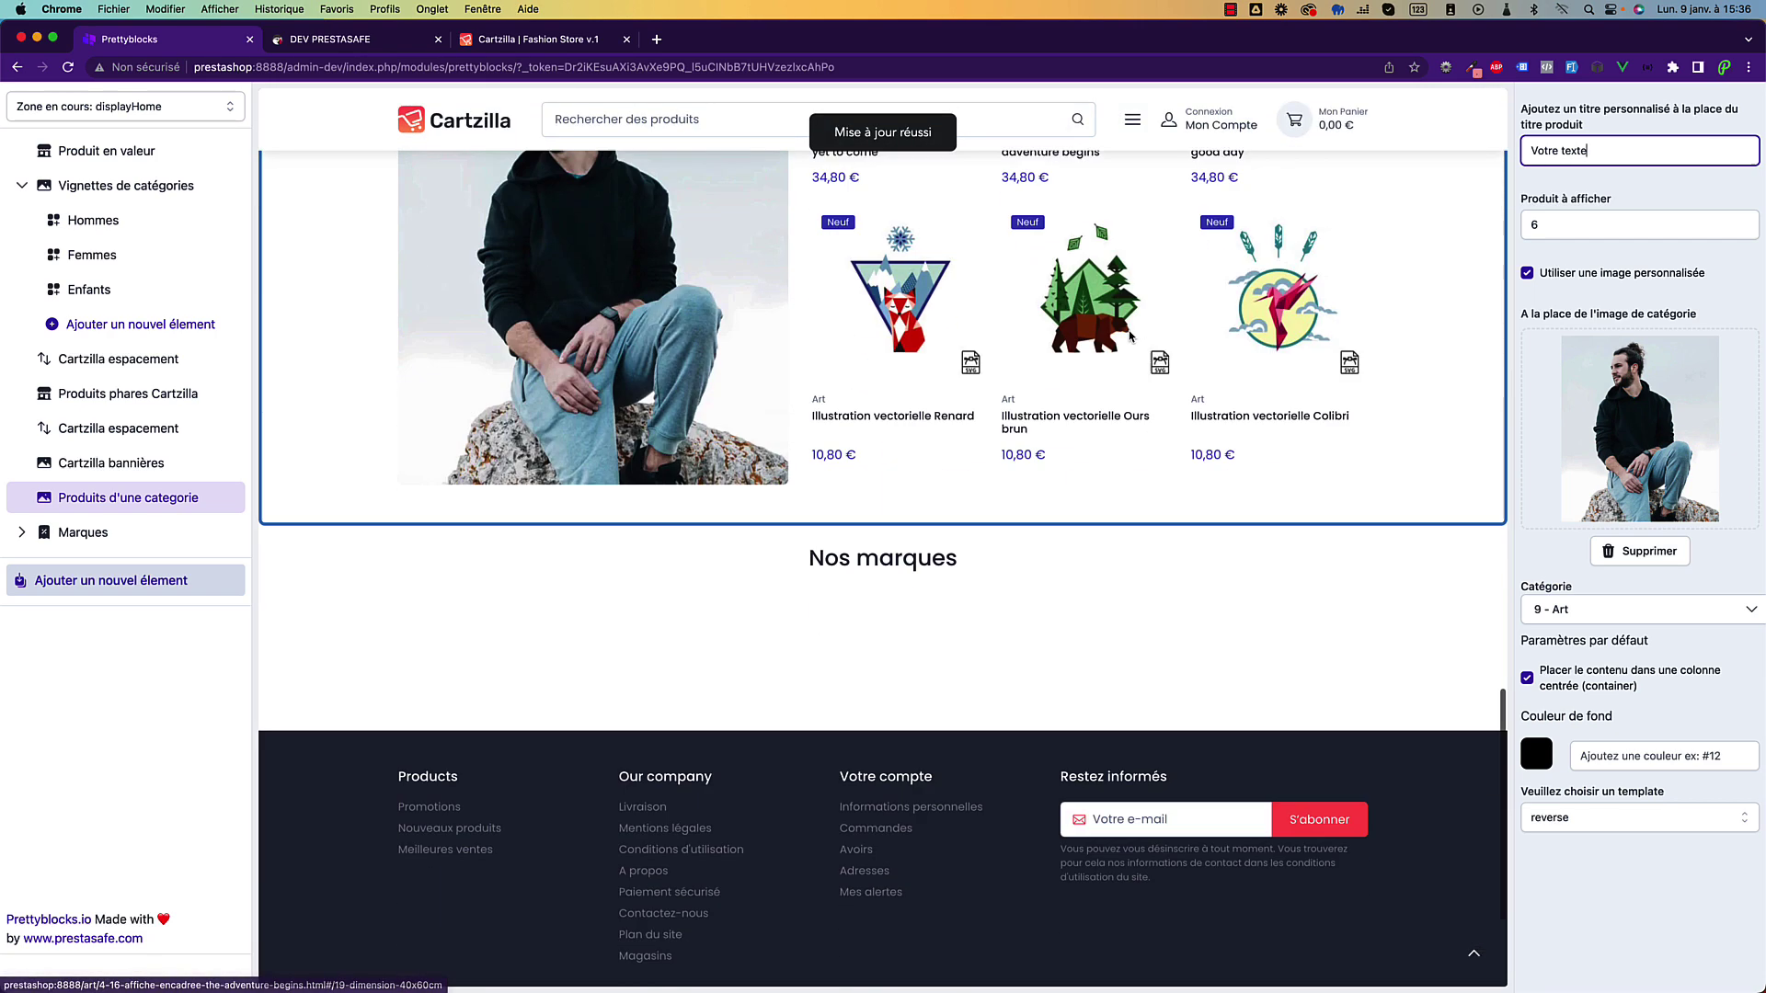
Link the first element of the Marques block to the manufacturer 1 - Studio Design and enable its custom image.
{"action": "left_click", "coordinate": [88, 537]}
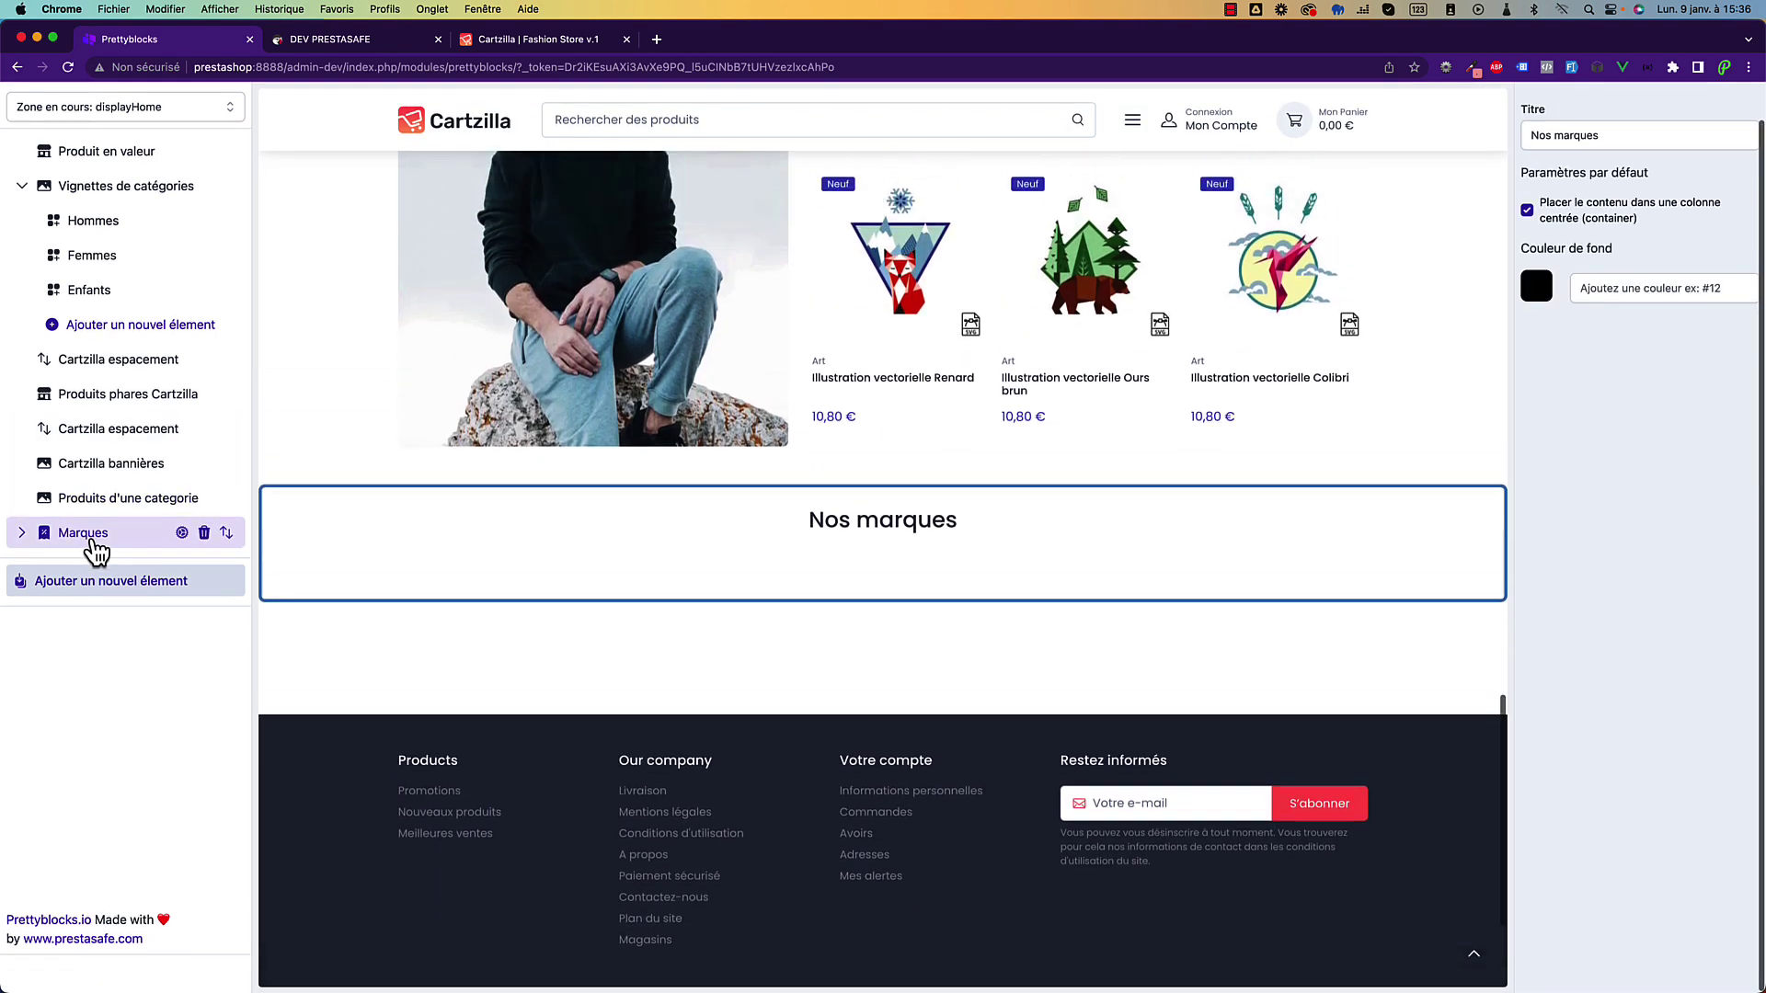
{"action": "left_click", "coordinate": [22, 533]}
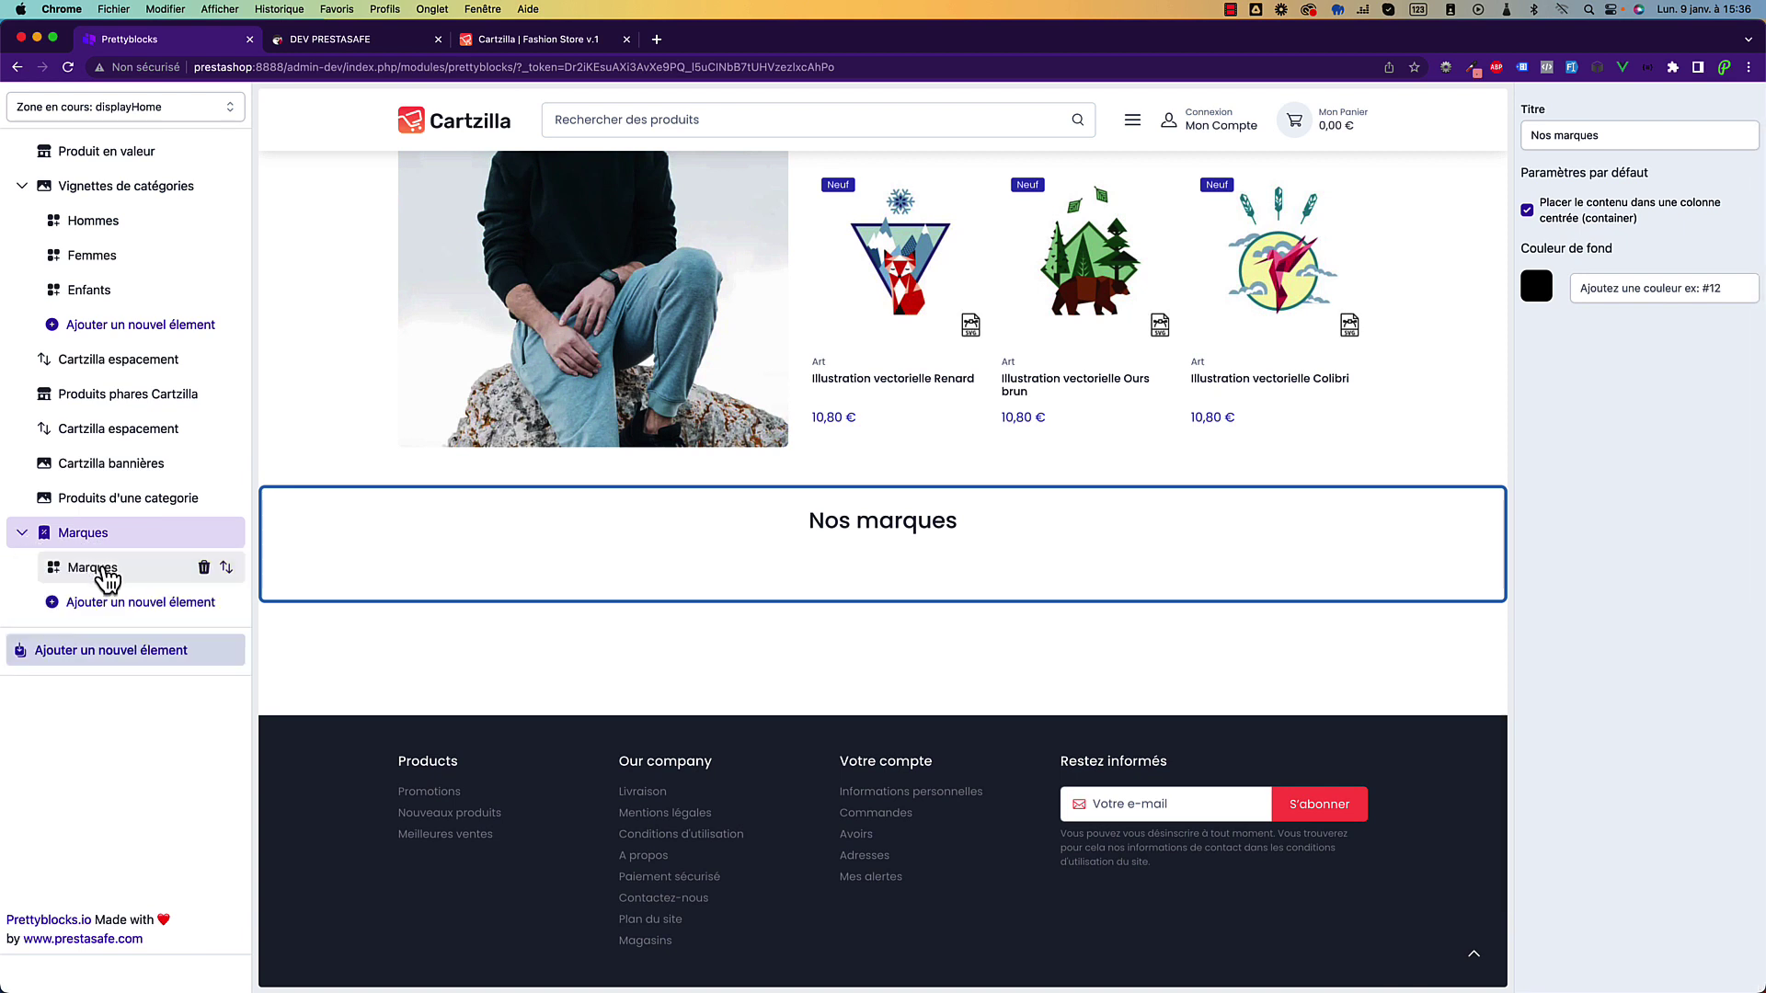
{"action": "left_click", "coordinate": [92, 568]}
{"action": "left_click", "coordinate": [1600, 123]}
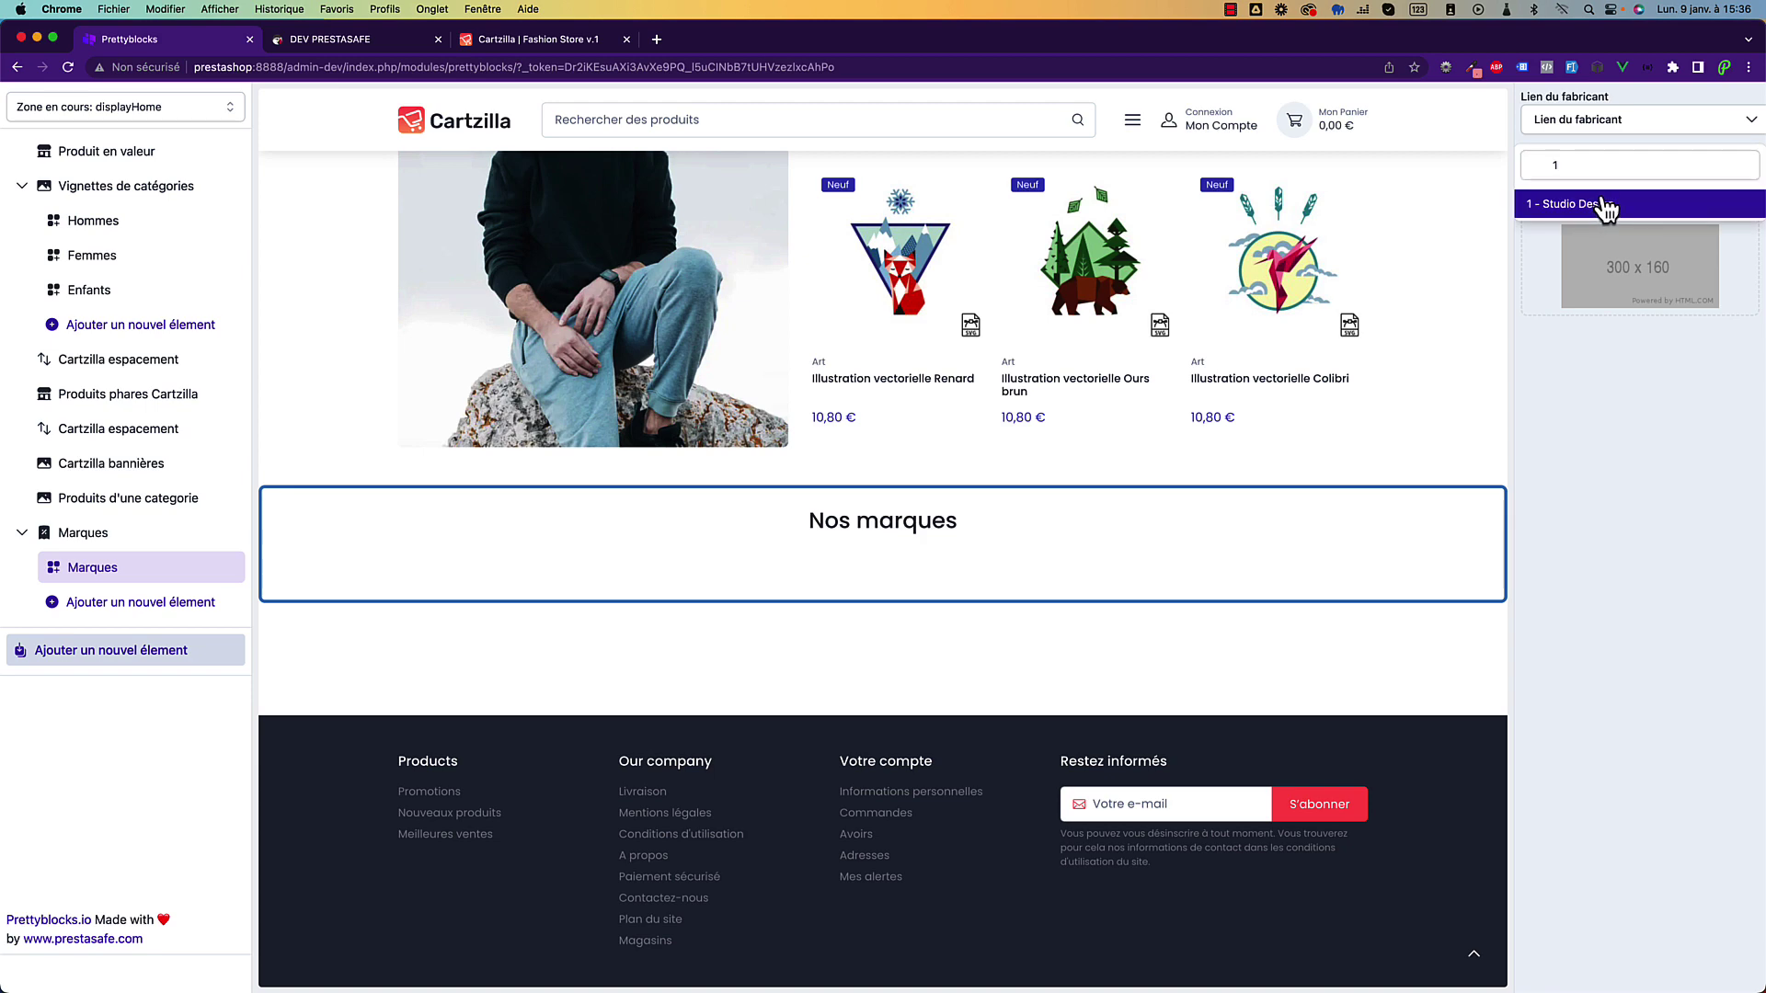
{"action": "left_click", "coordinate": [1603, 202]}
{"action": "left_click", "coordinate": [1594, 171]}
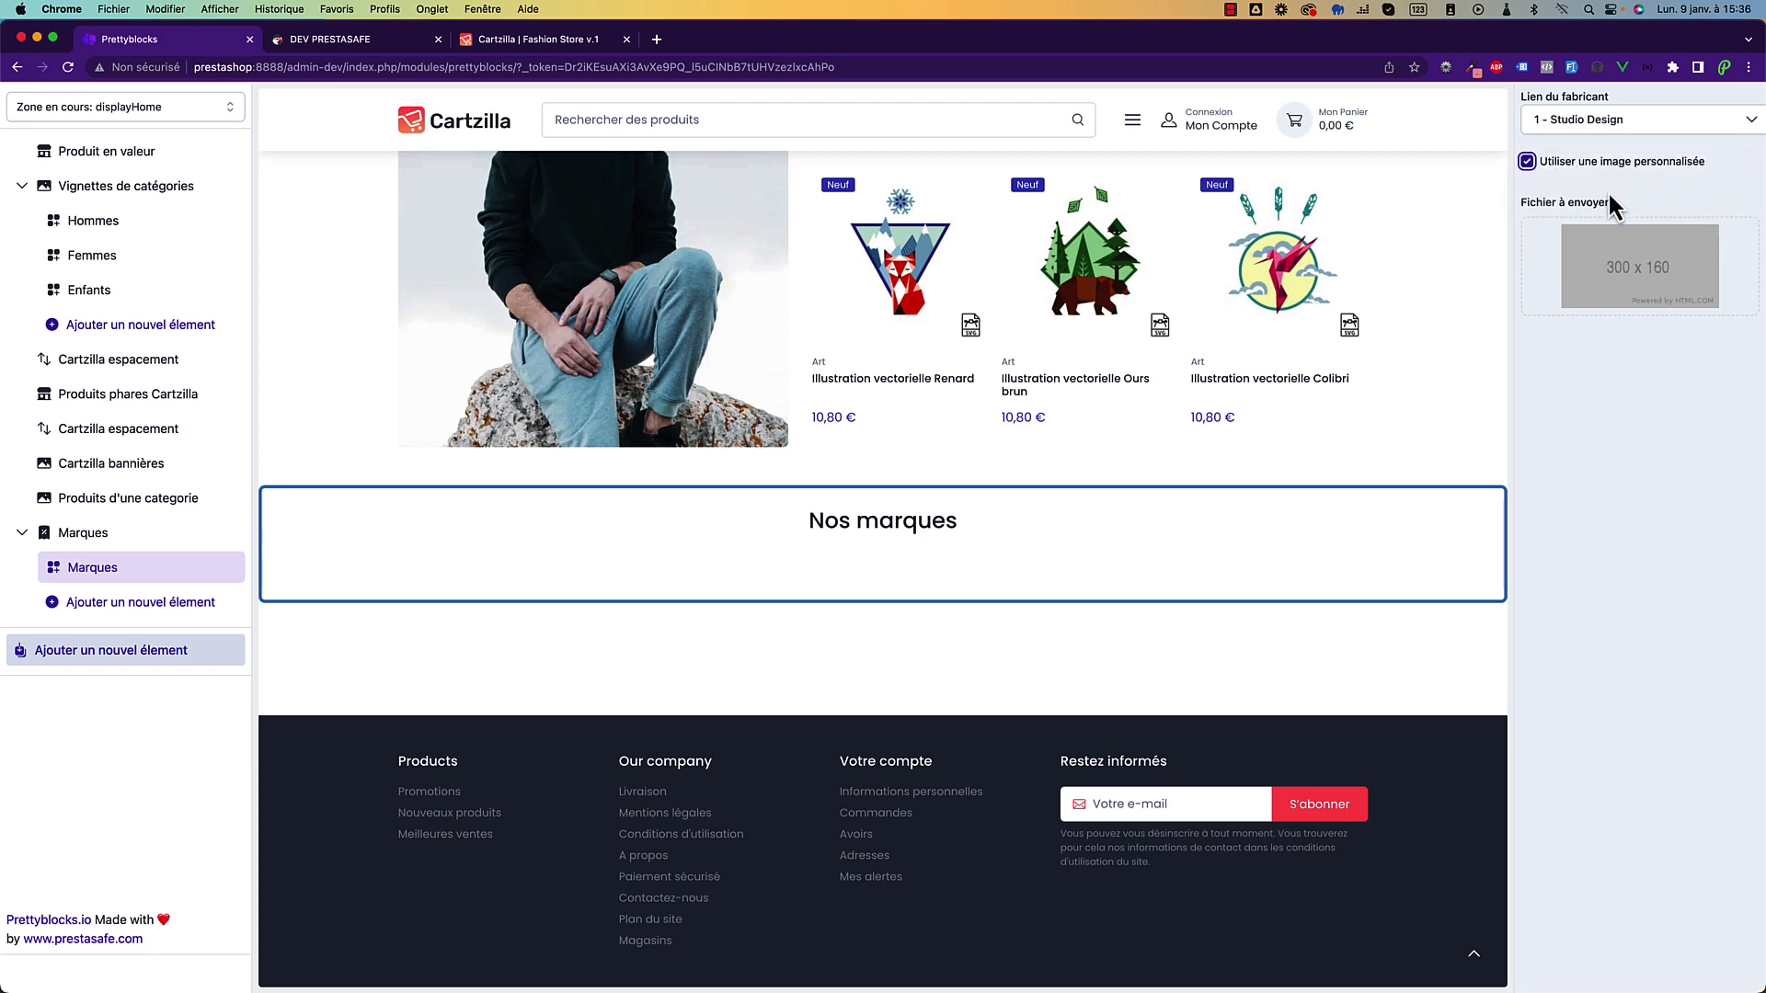
Upload the Columbia logo from the brands folder as the first Marques element's custom image.
{"action": "left_click", "coordinate": [1621, 248]}
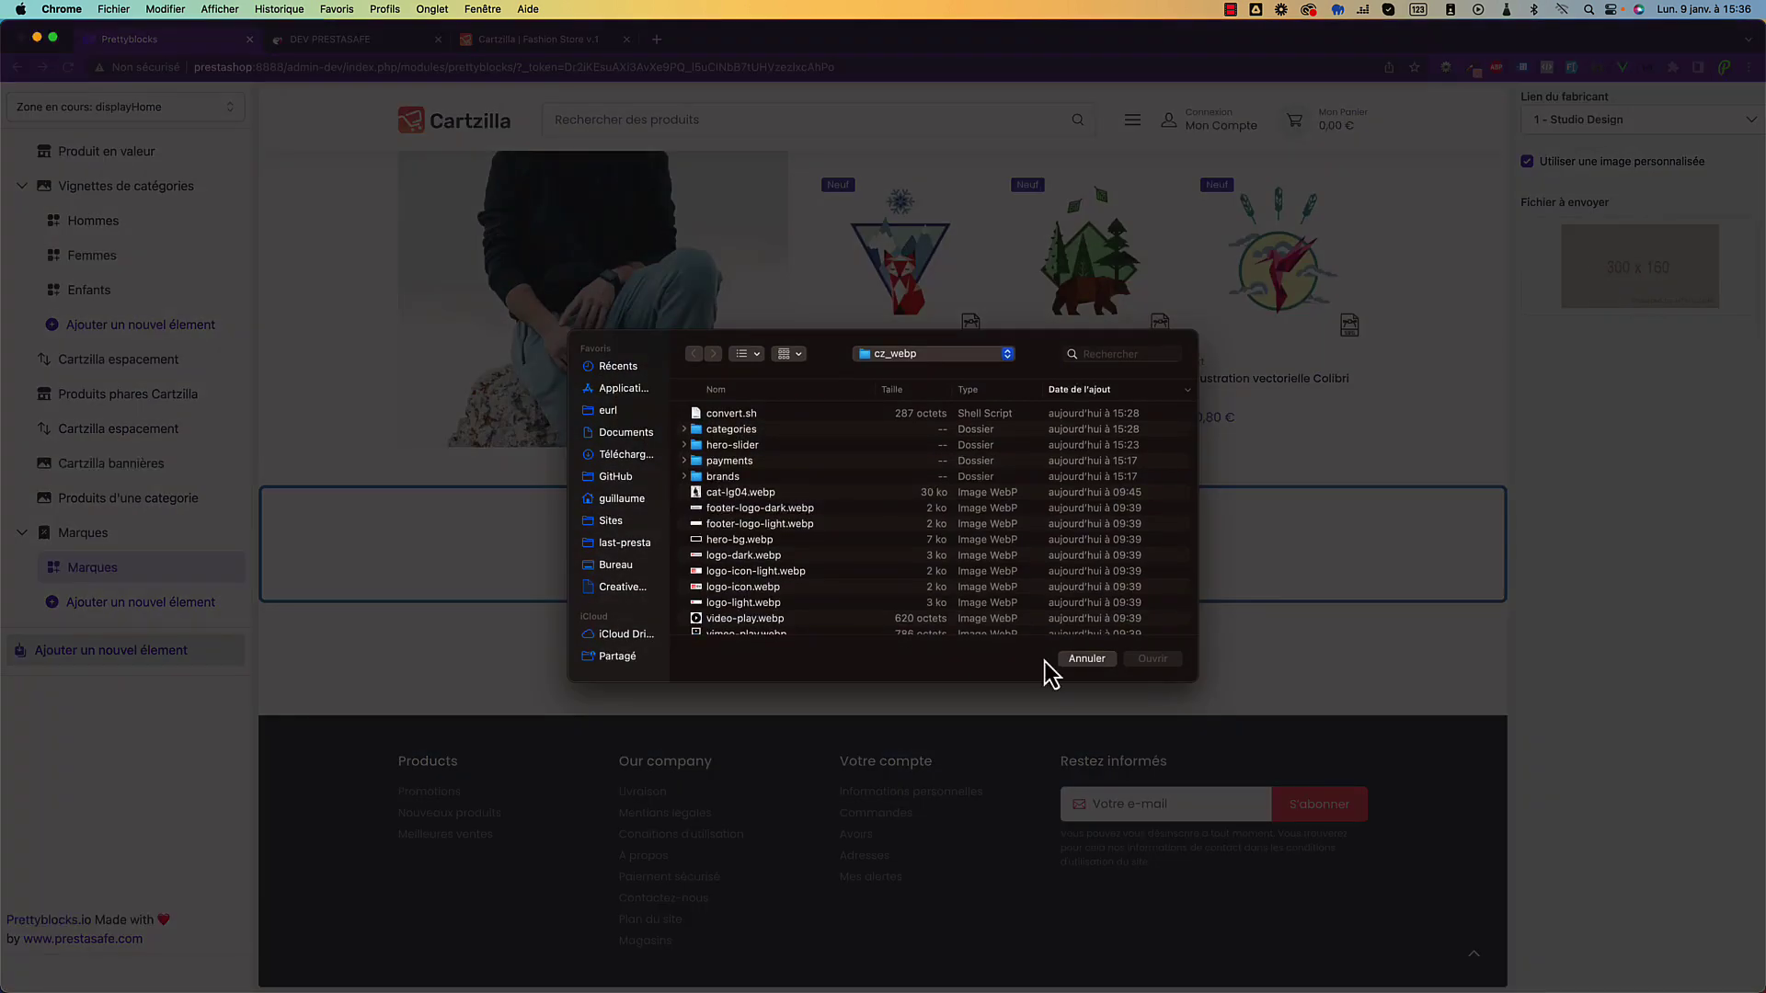
{"action": "left_click", "coordinate": [686, 476]}
{"action": "scroll", "coordinate": [734, 611], "scroll_direction": "down", "scroll_amount": 5}
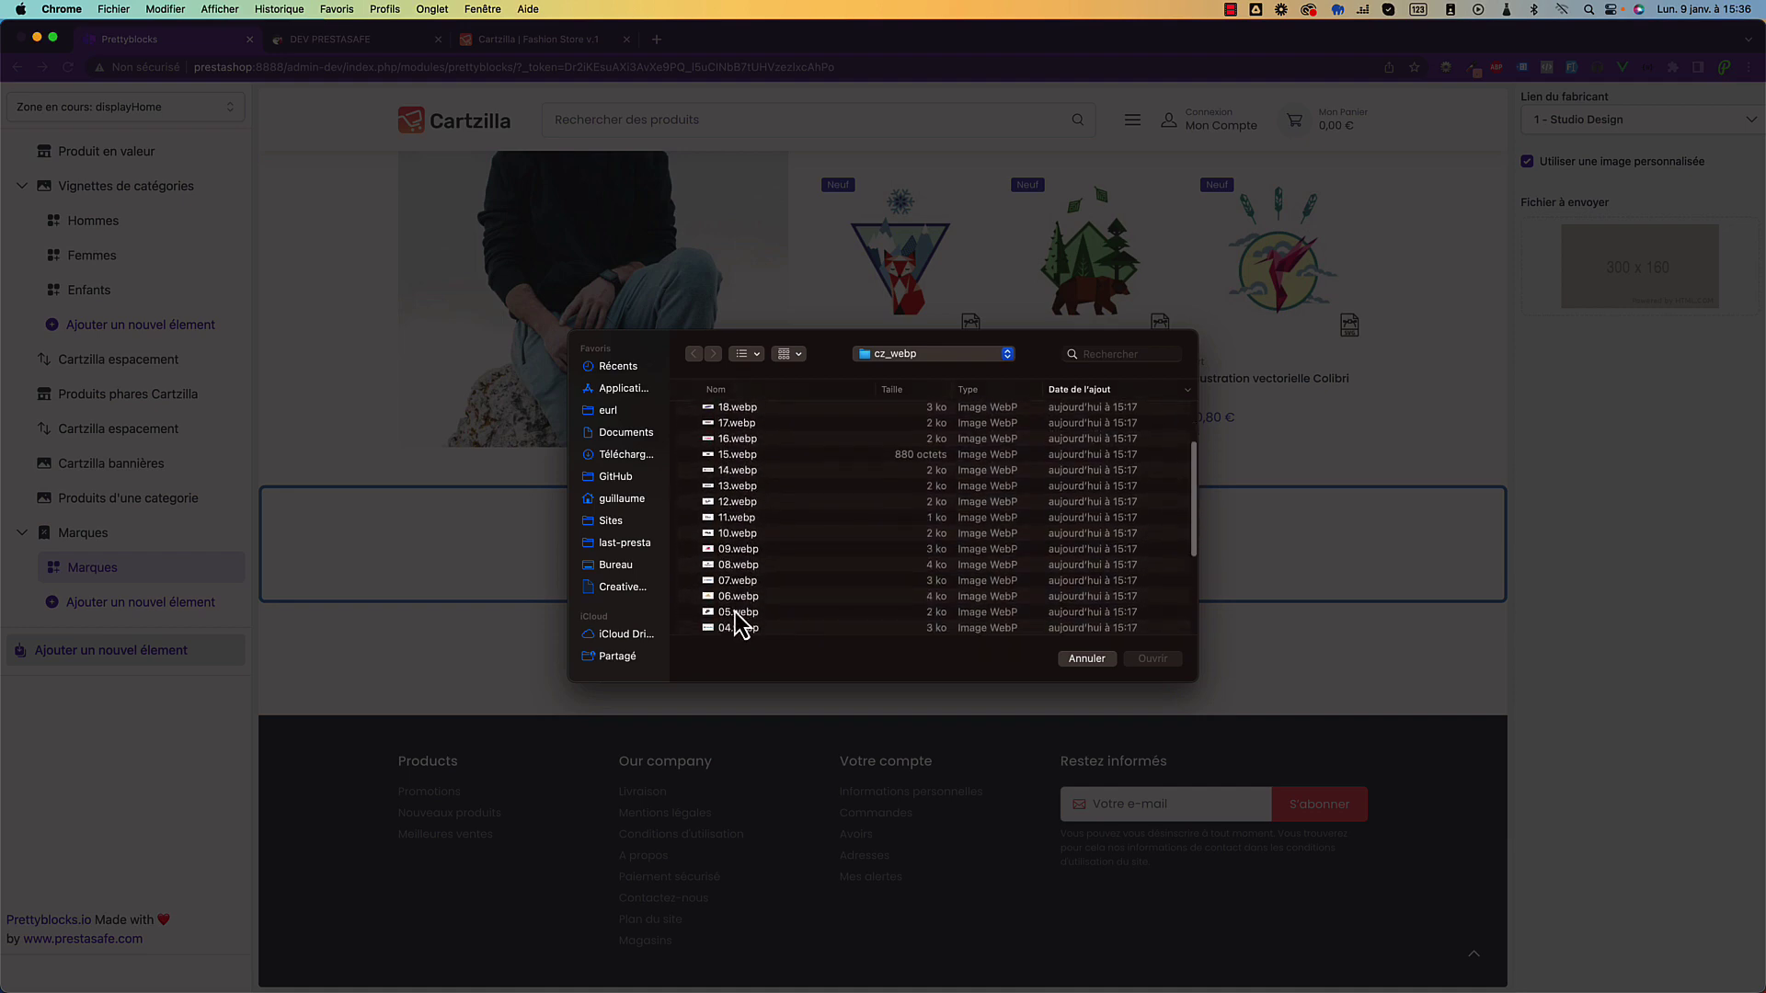
{"action": "double_click", "coordinate": [736, 628]}
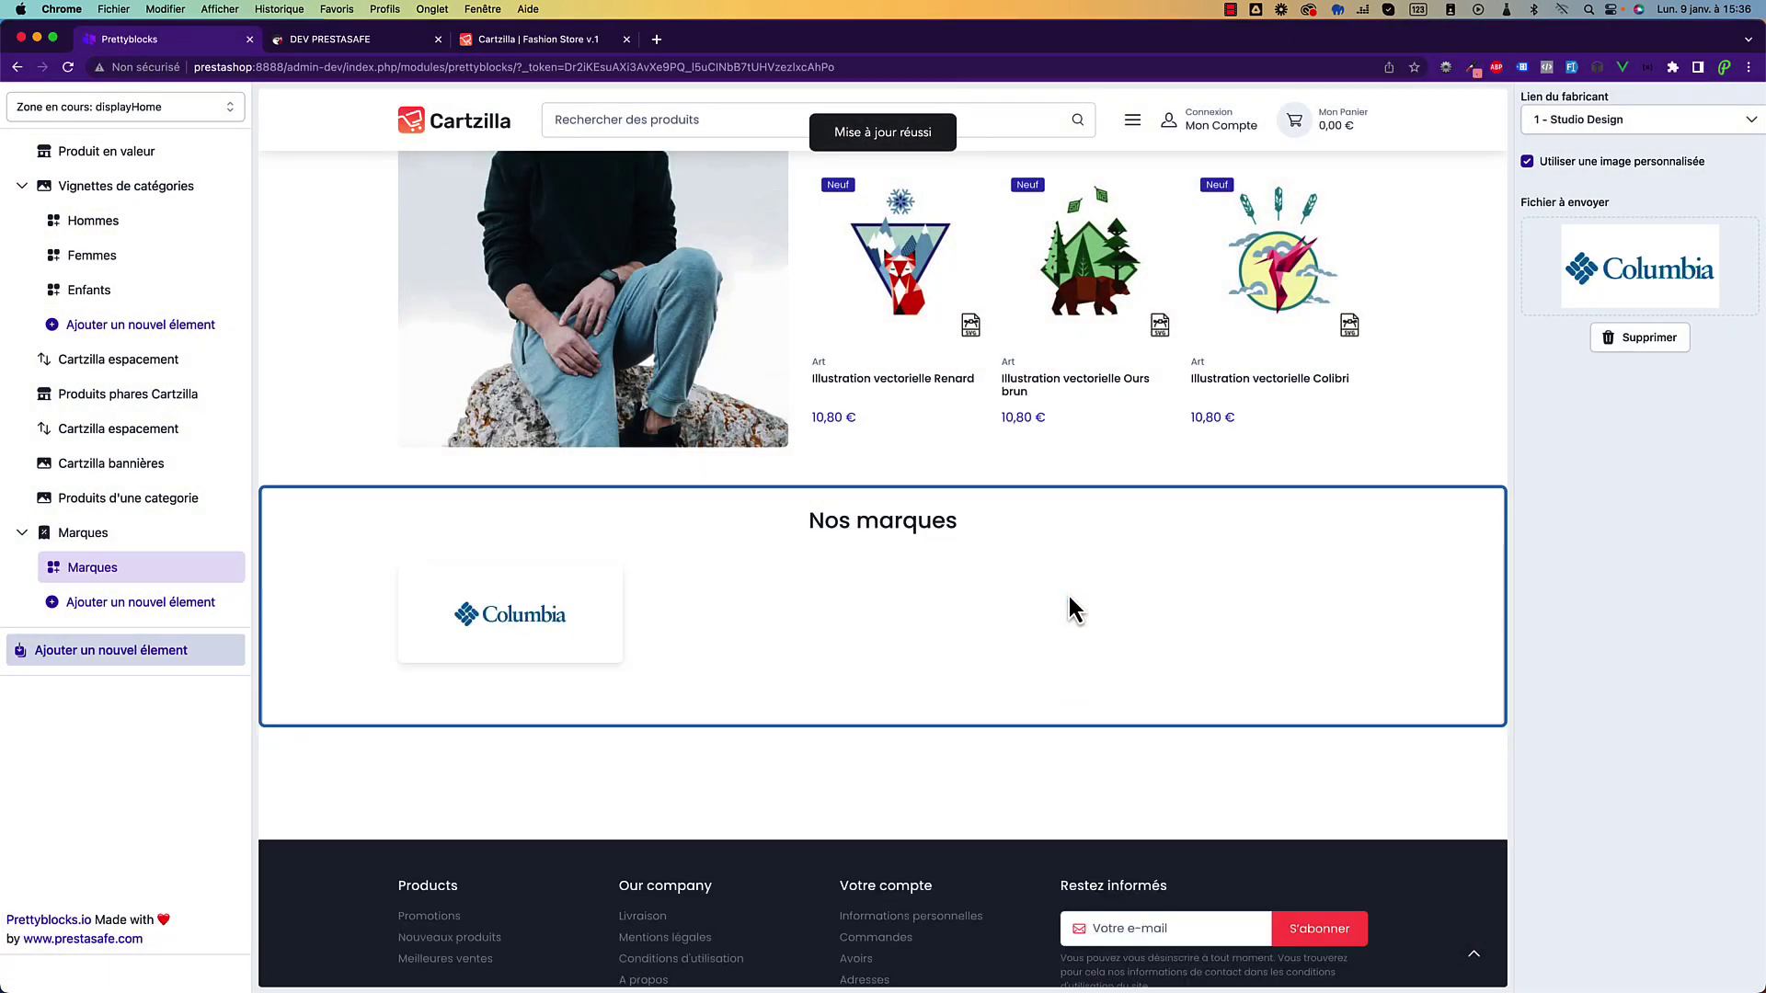
Add a second element to the Marques block and link it to the manufacturer 2 - Graphic Corner.
{"action": "left_click", "coordinate": [131, 605]}
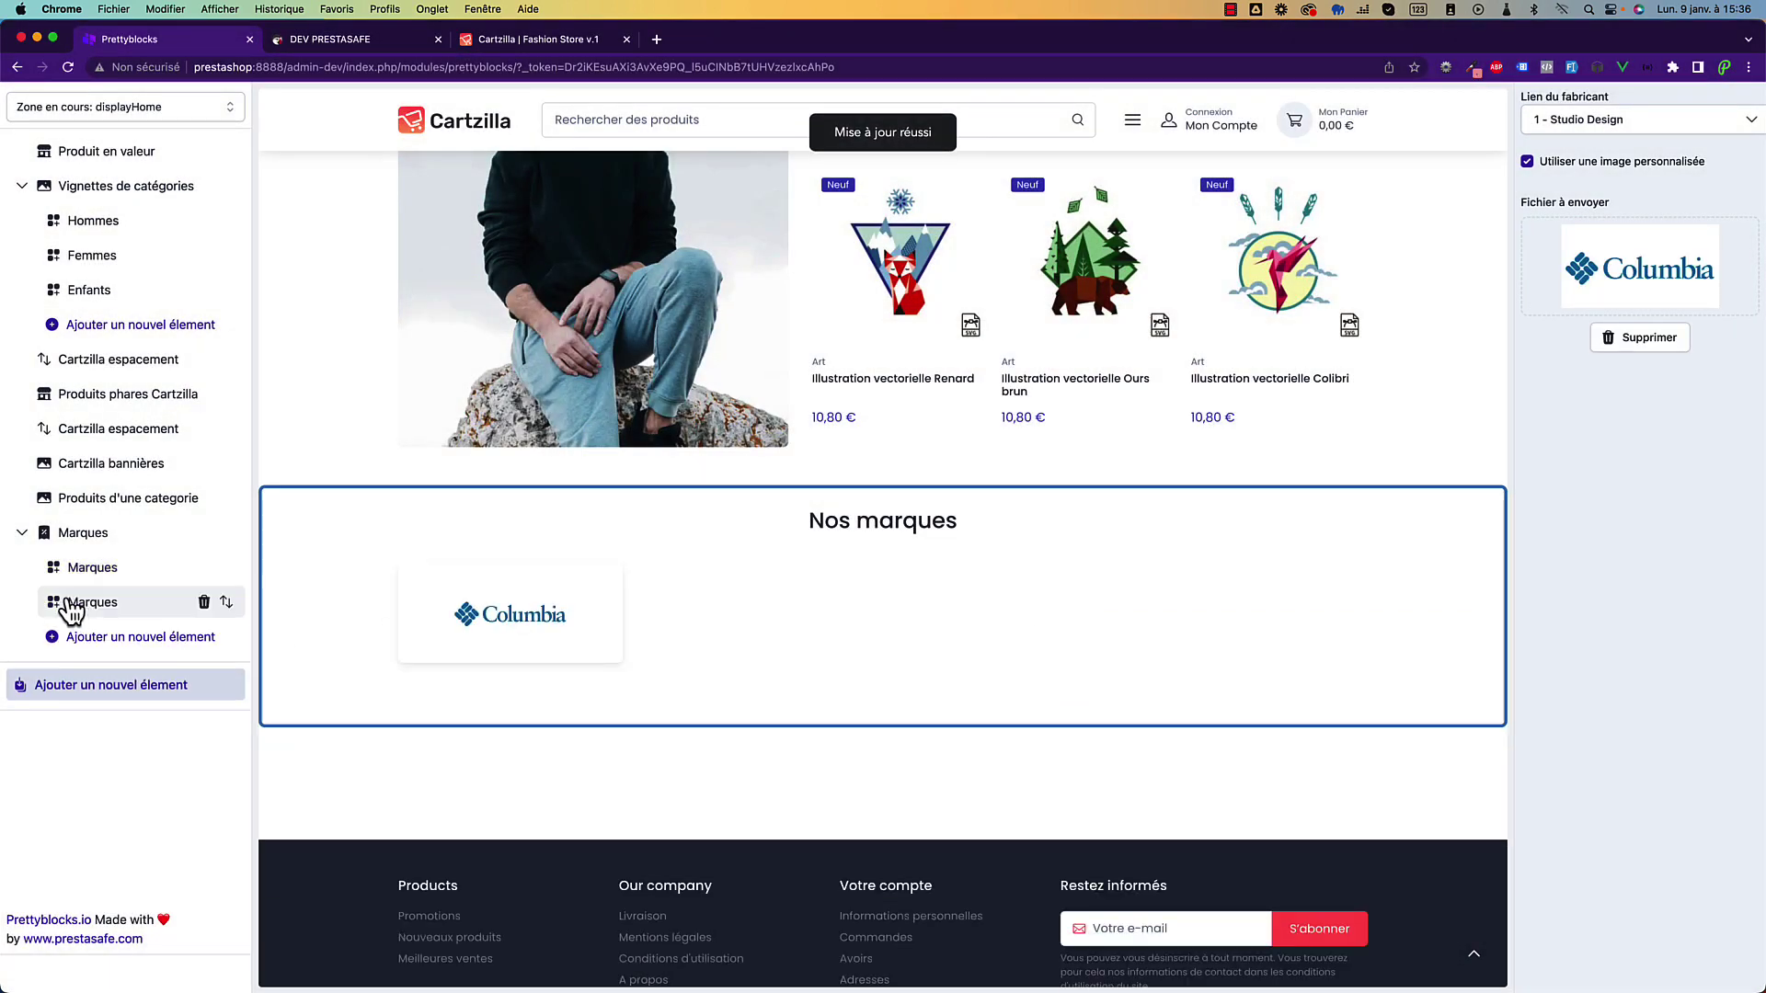
{"action": "left_click", "coordinate": [1646, 122]}
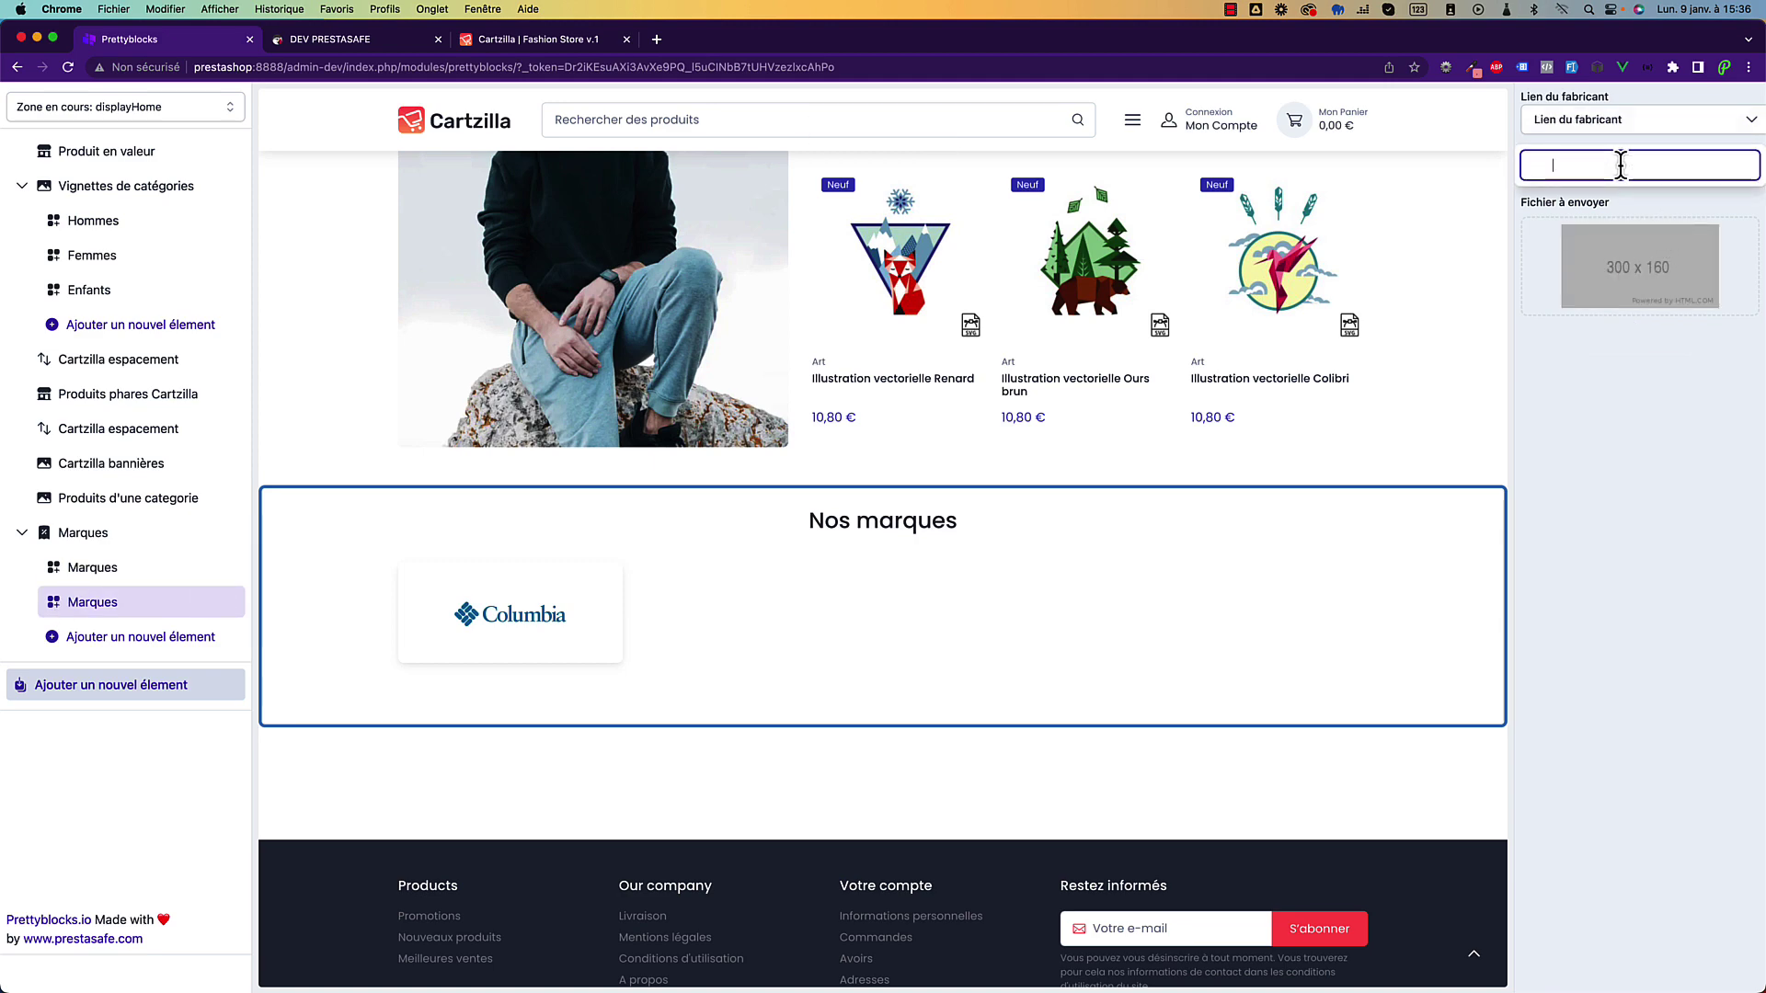
{"action": "type", "text": "g"}
{"action": "left_click", "coordinate": [1600, 204]}
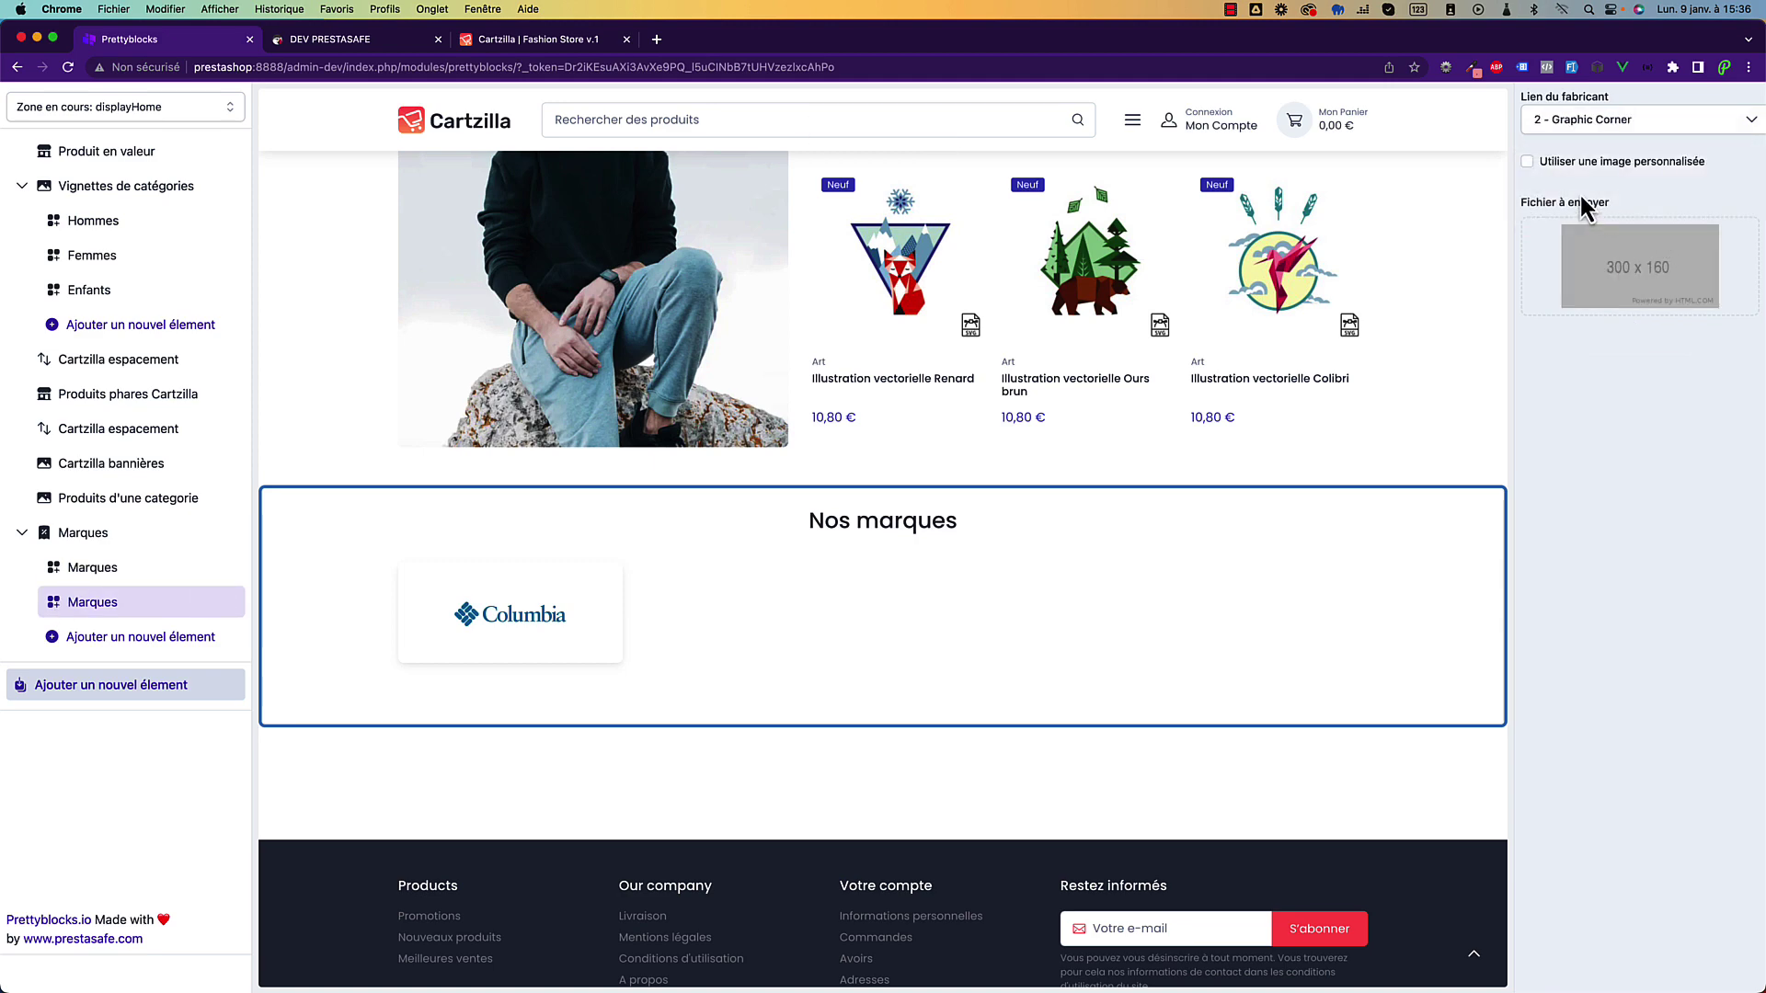
Enable the custom image for the second Marques element and upload 03.webp from the brands folder.
{"action": "scroll", "coordinate": [777, 496], "scroll_direction": "down", "scroll_amount": 5}
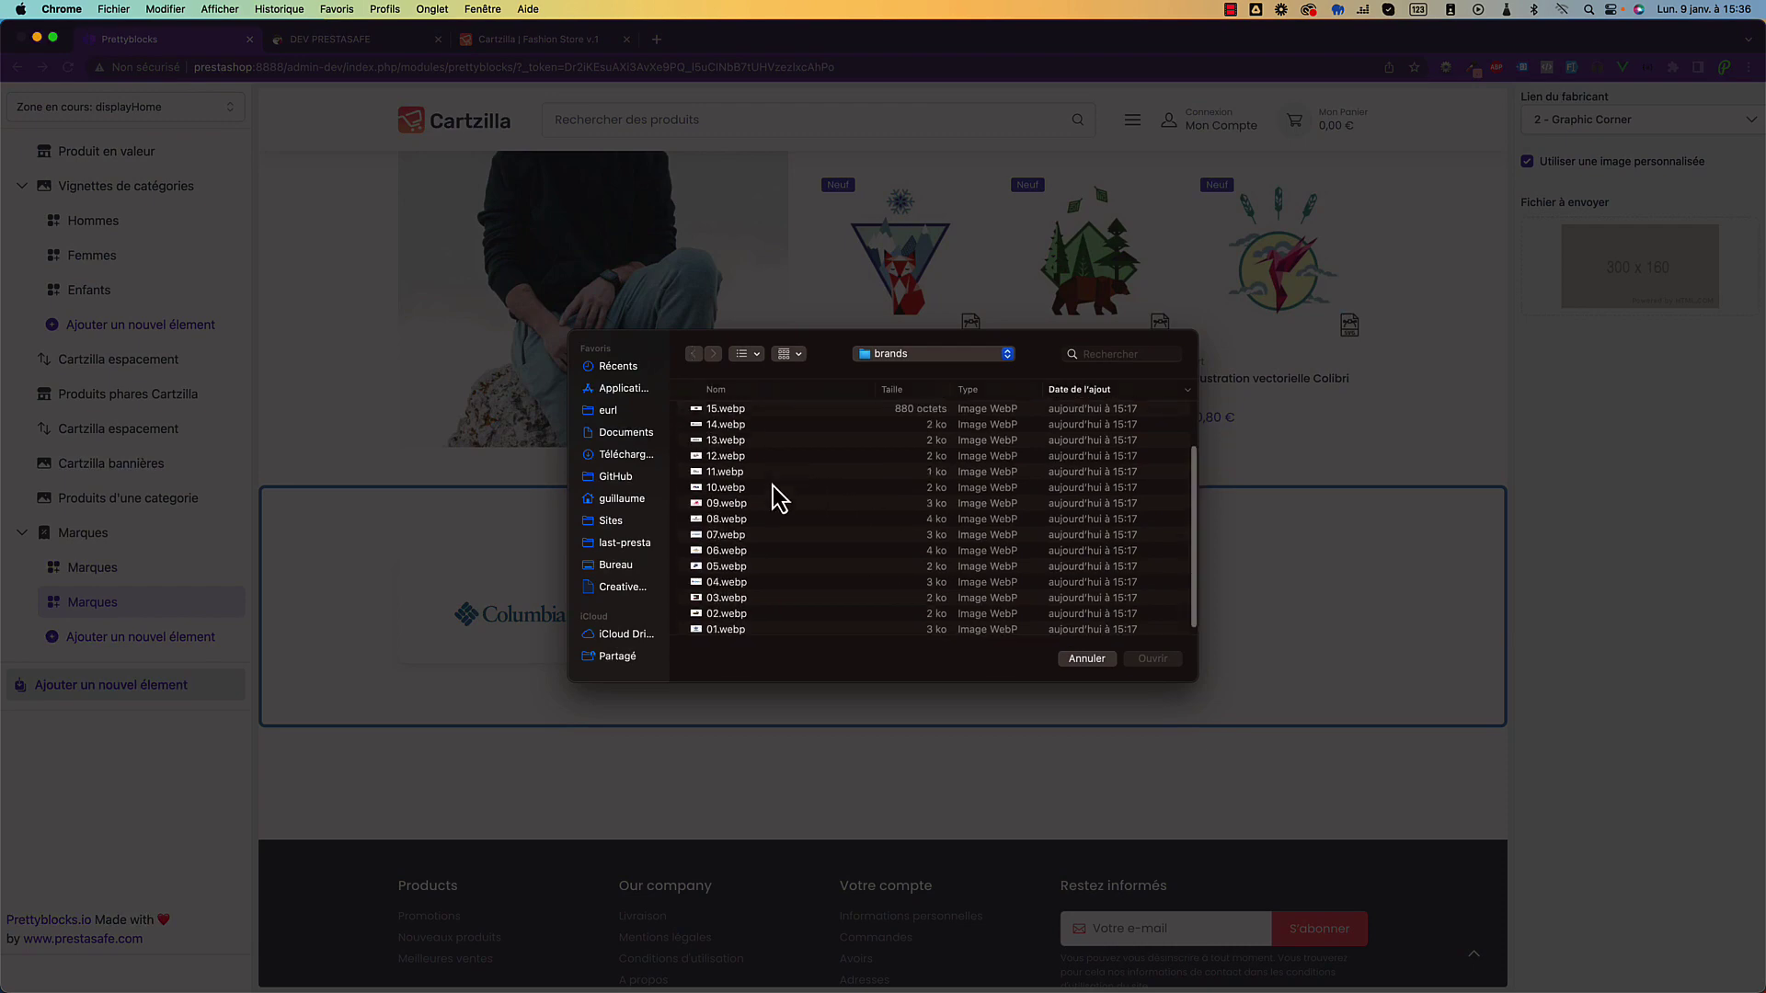
{"action": "left_click", "coordinate": [730, 589]}
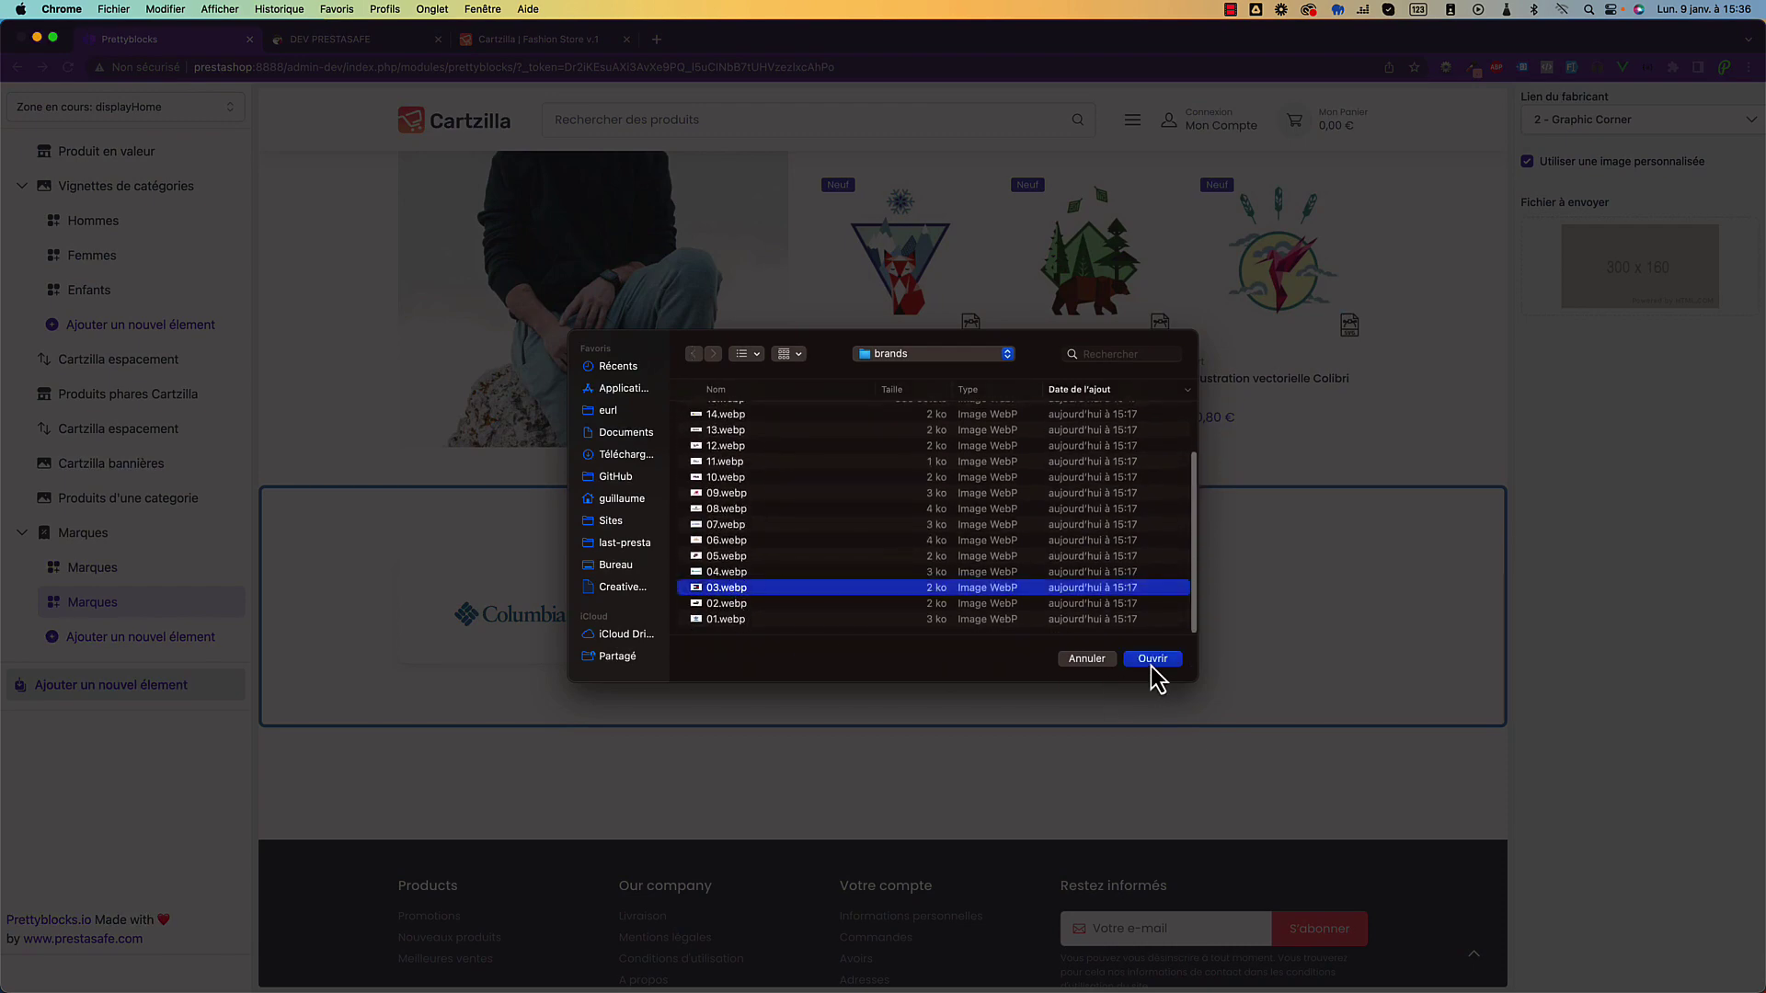
{"action": "left_click", "coordinate": [1150, 660]}
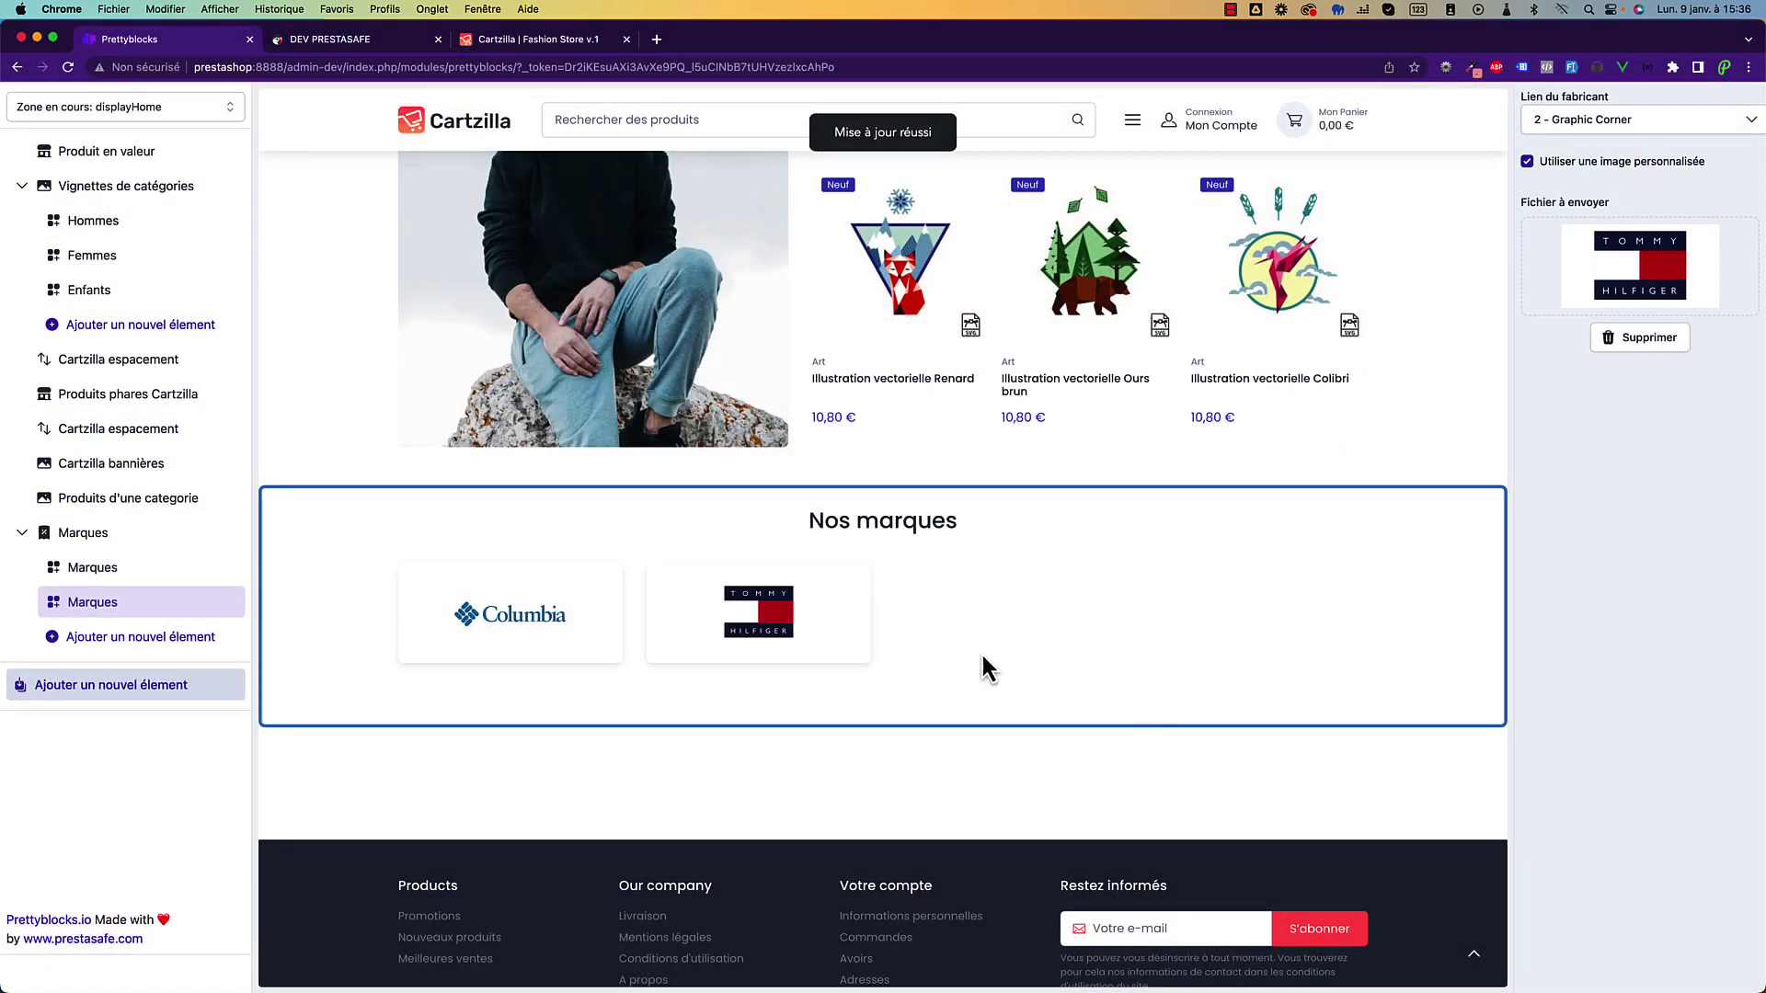
Move the second Marques element with the Tommy Hilfiger logo above the Columbia one, and review the result in the page preview.
{"action": "left_click_drag", "start_coordinate": [226, 601], "coordinate": [226, 567]}
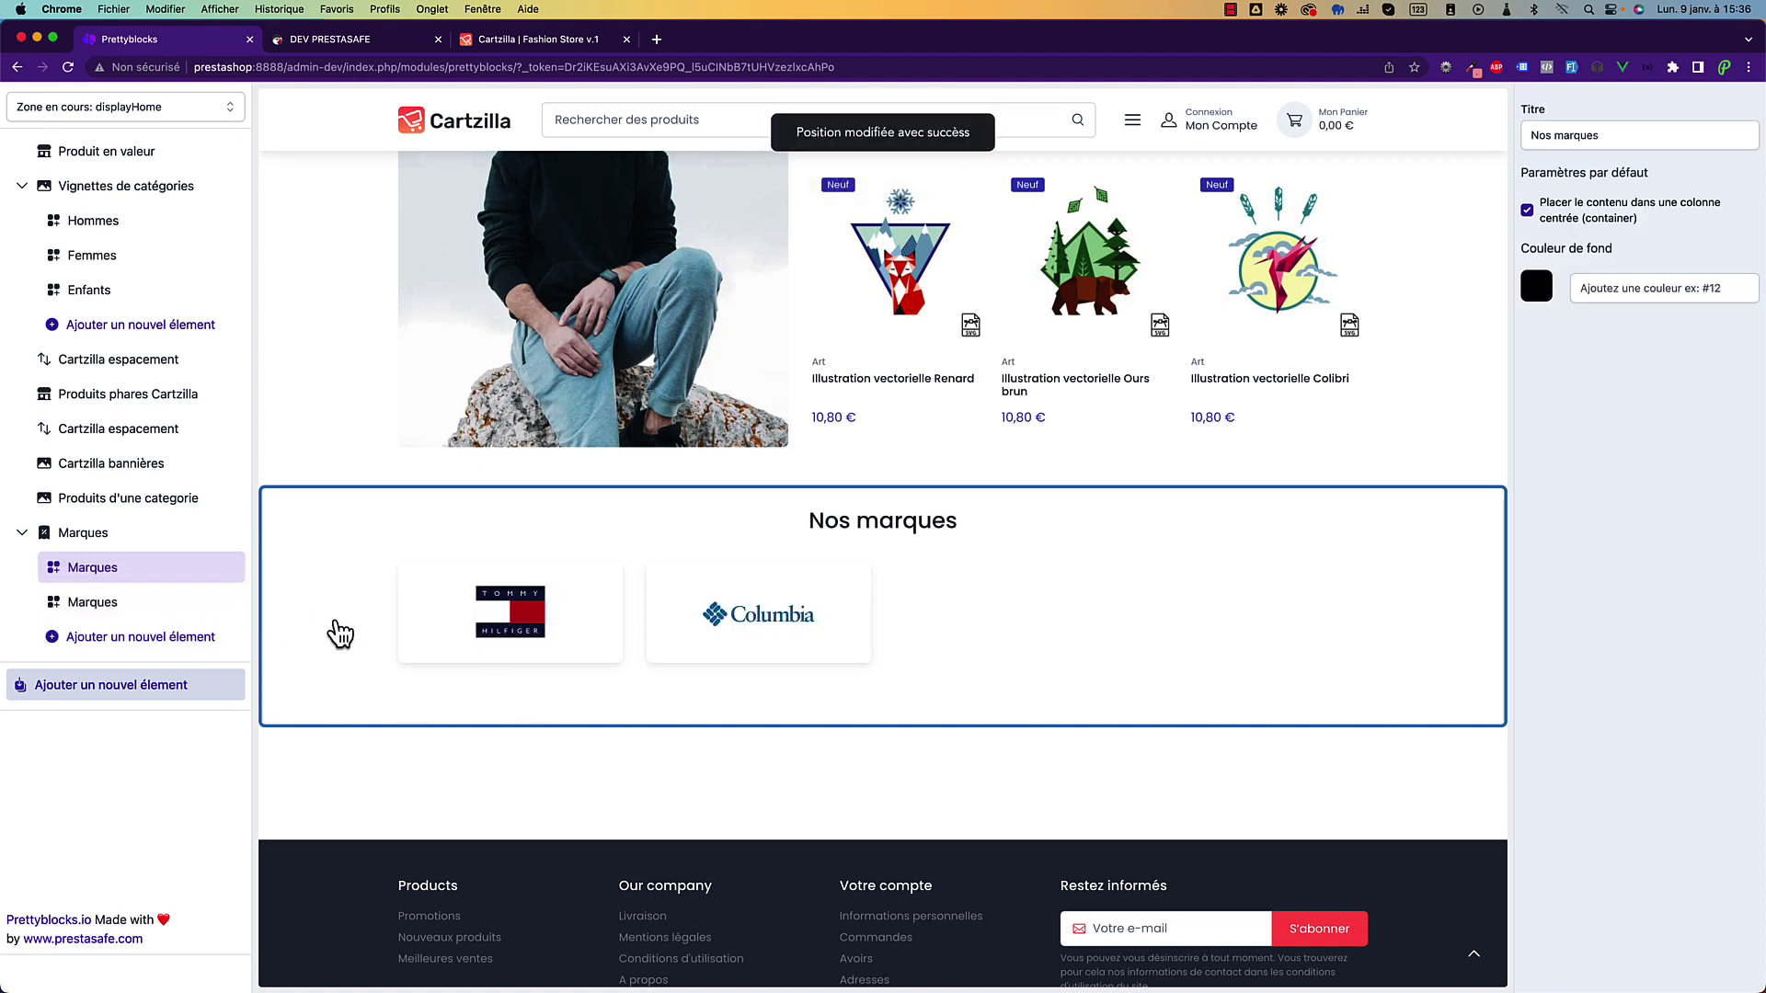
{"action": "scroll", "coordinate": [1260, 566], "scroll_direction": "down", "scroll_amount": 3}
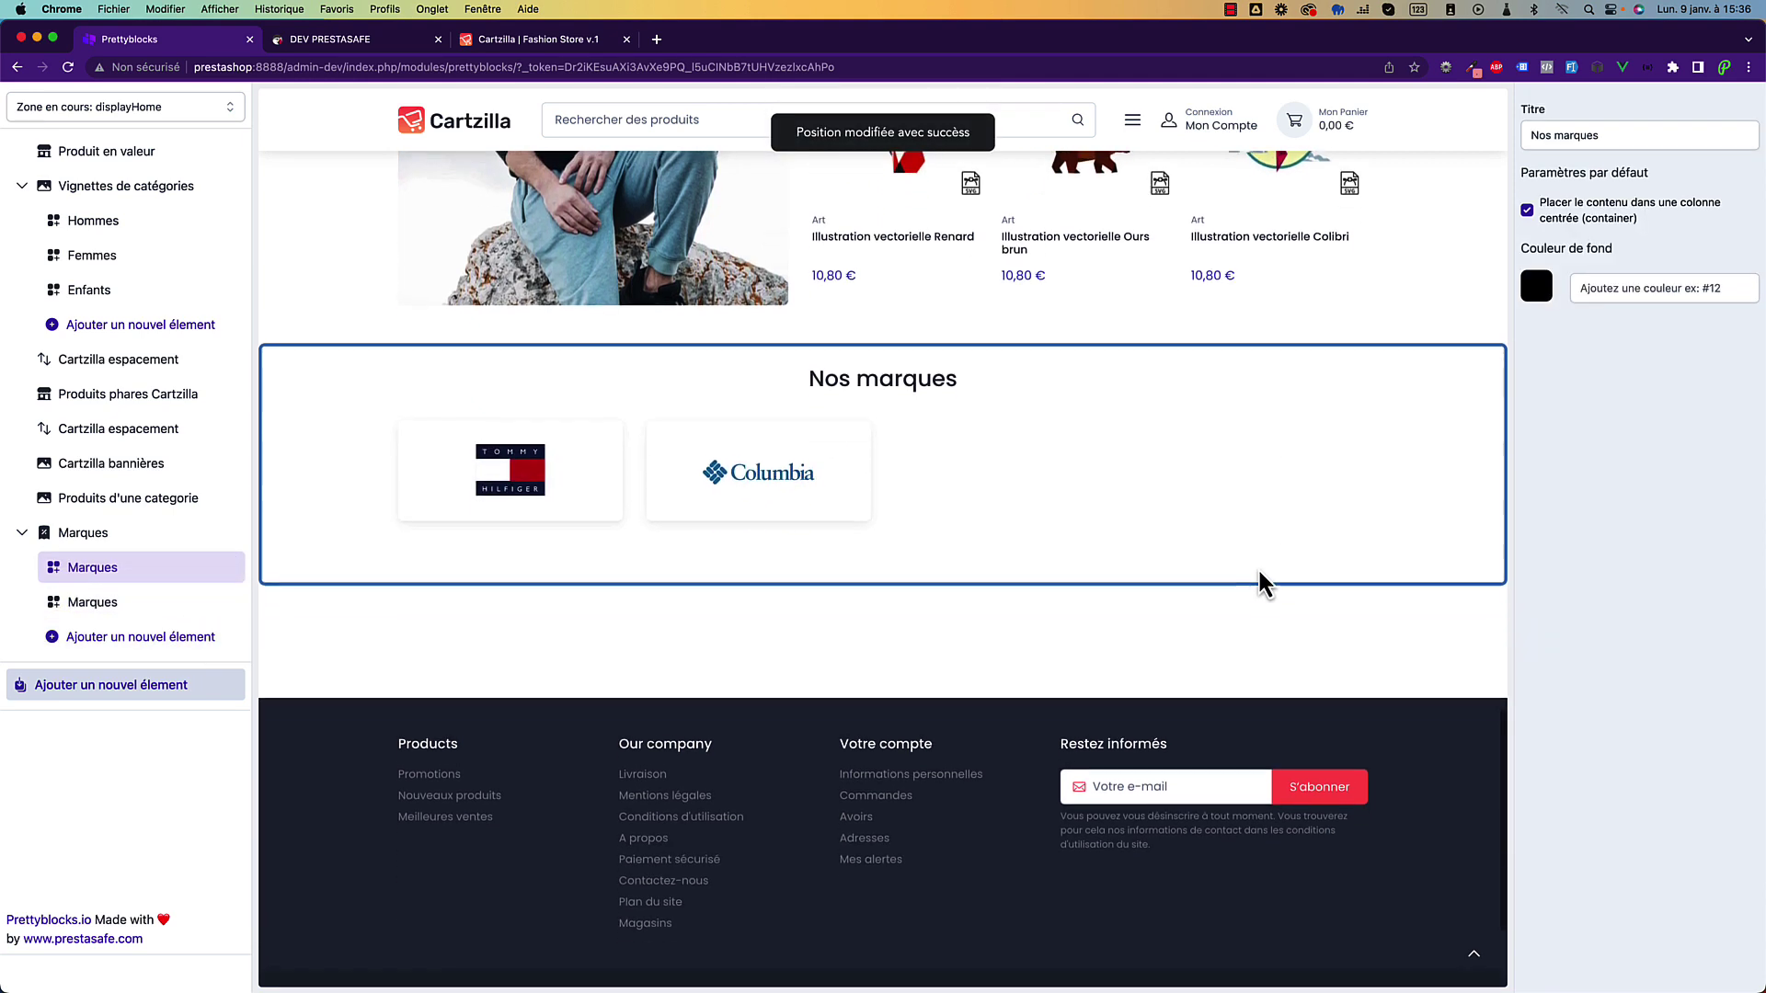
{"action": "scroll", "coordinate": [610, 552], "scroll_direction": "down", "scroll_amount": 3}
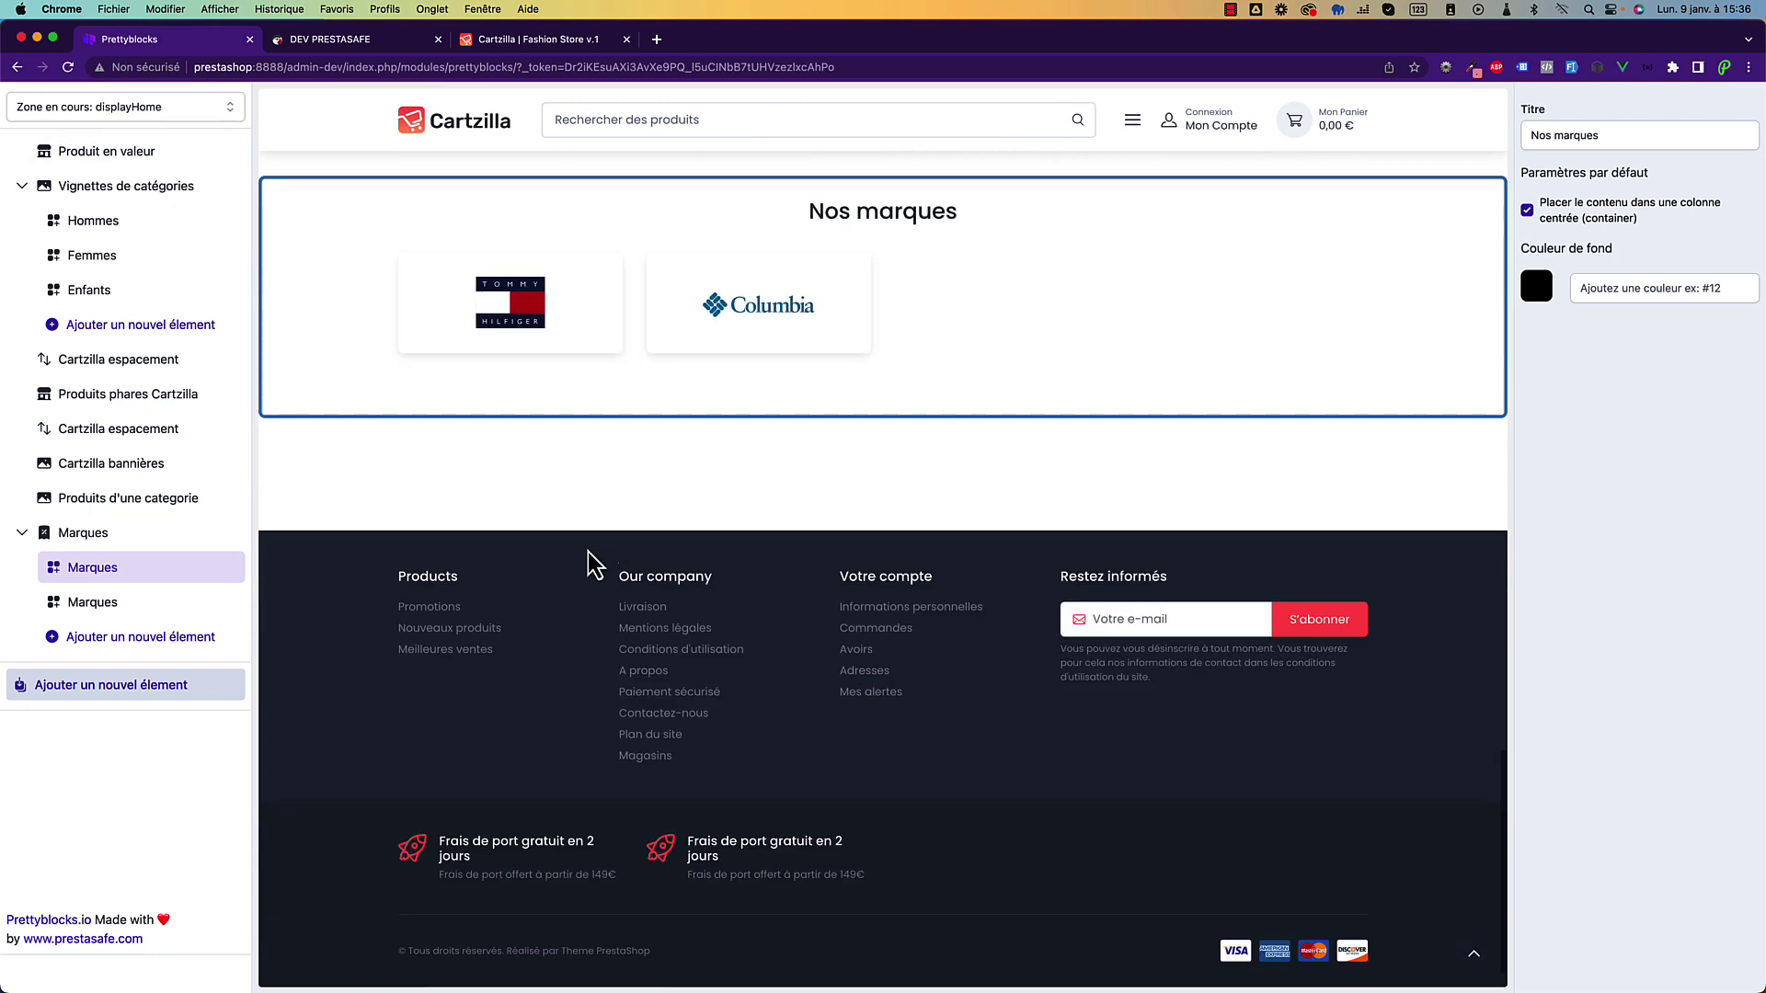
{"action": "scroll", "coordinate": [600, 563], "scroll_direction": "up", "scroll_amount": 4}
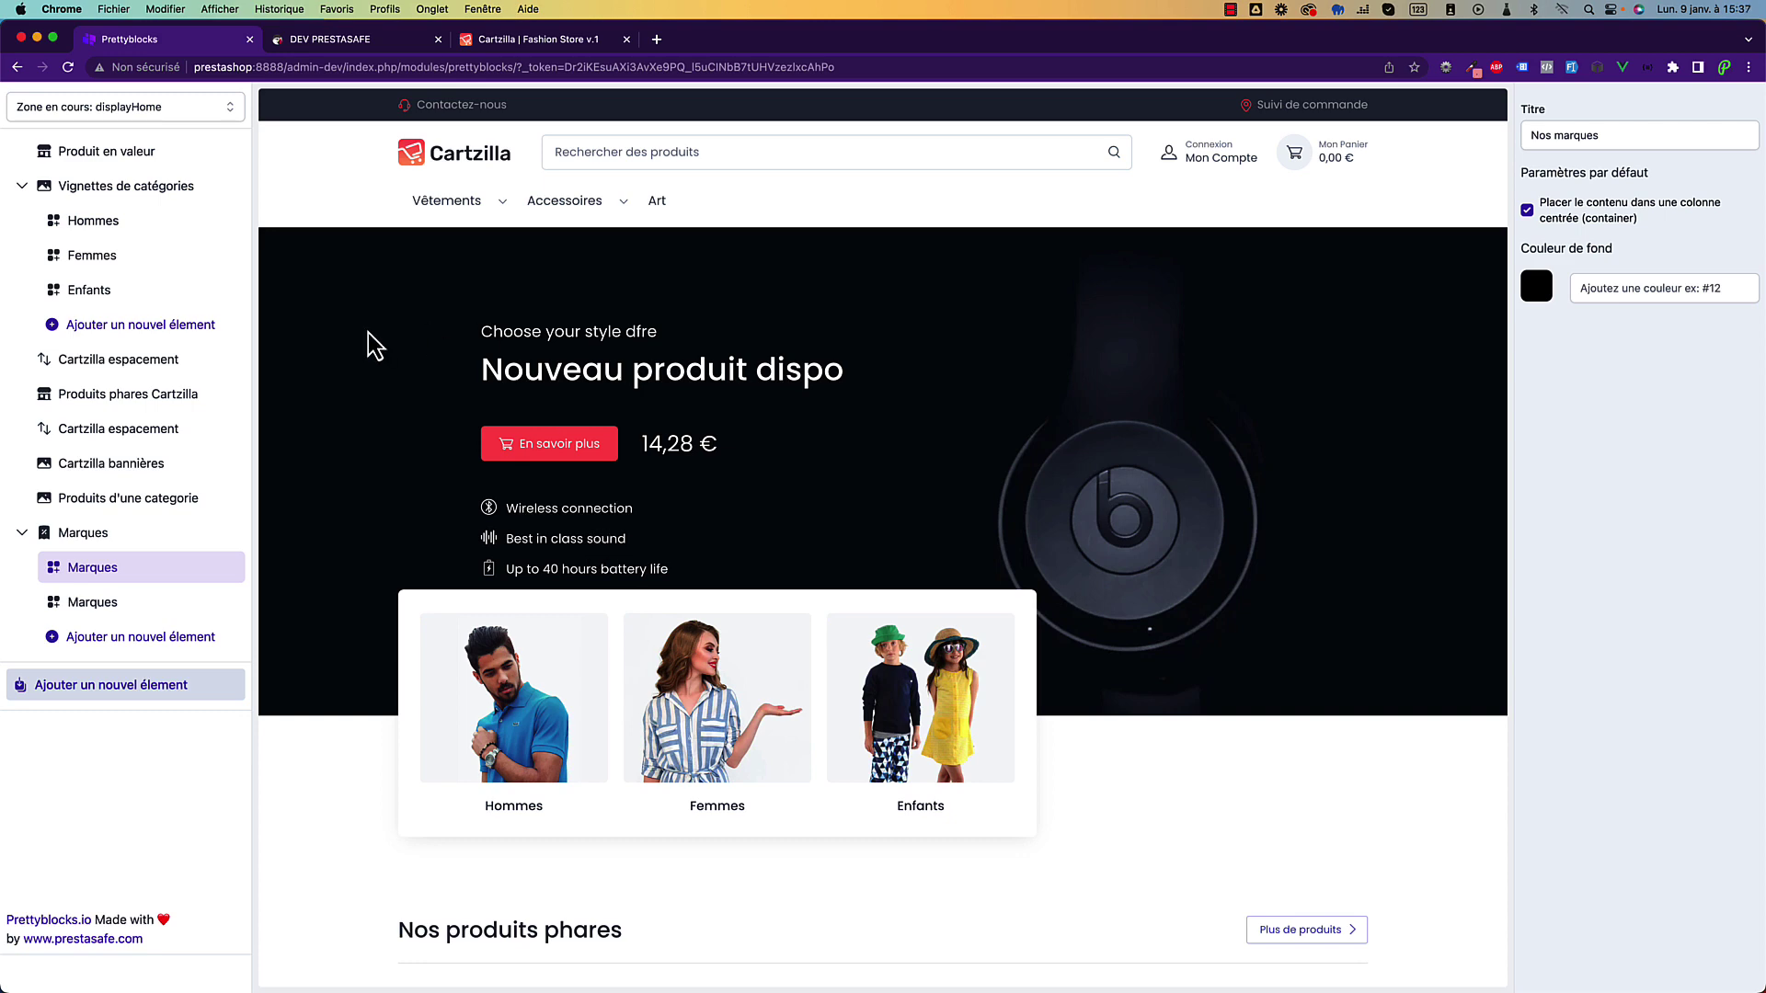
Examine the storefront home page's heading structure in the Web Developer document outline, and close the outline.
{"action": "left_click", "coordinate": [360, 41]}
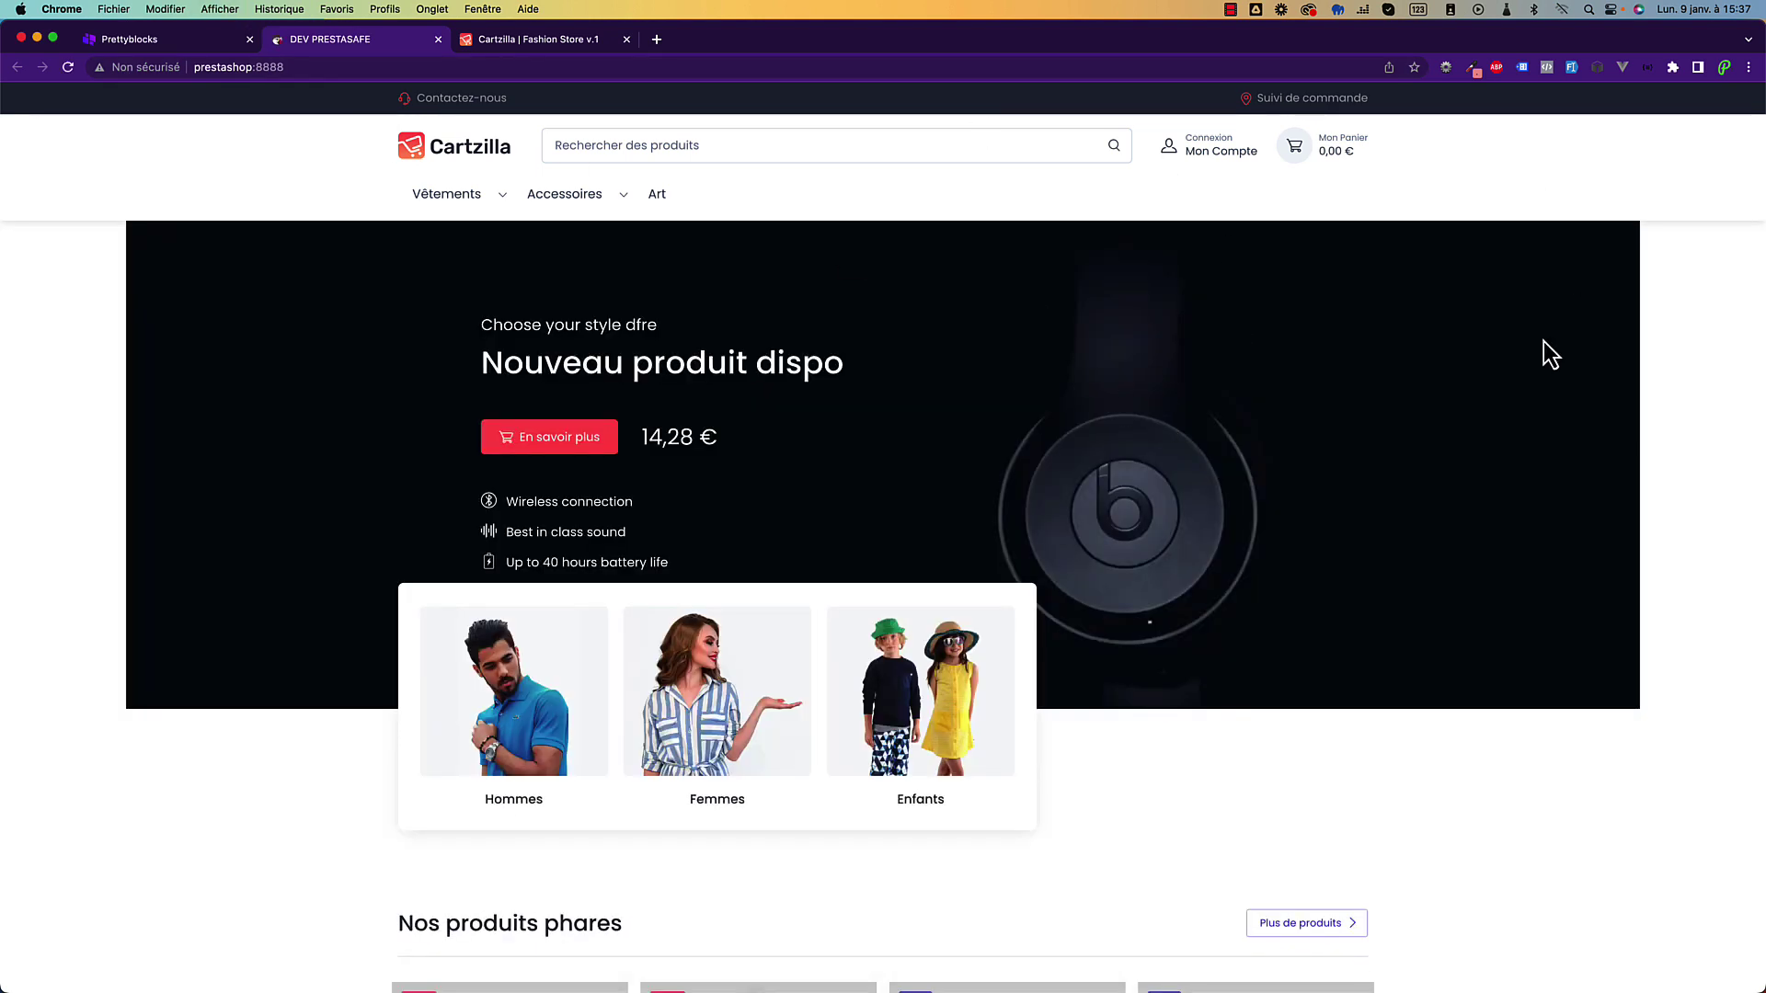
{"action": "left_click", "coordinate": [1446, 68]}
{"action": "left_click", "coordinate": [1283, 173]}
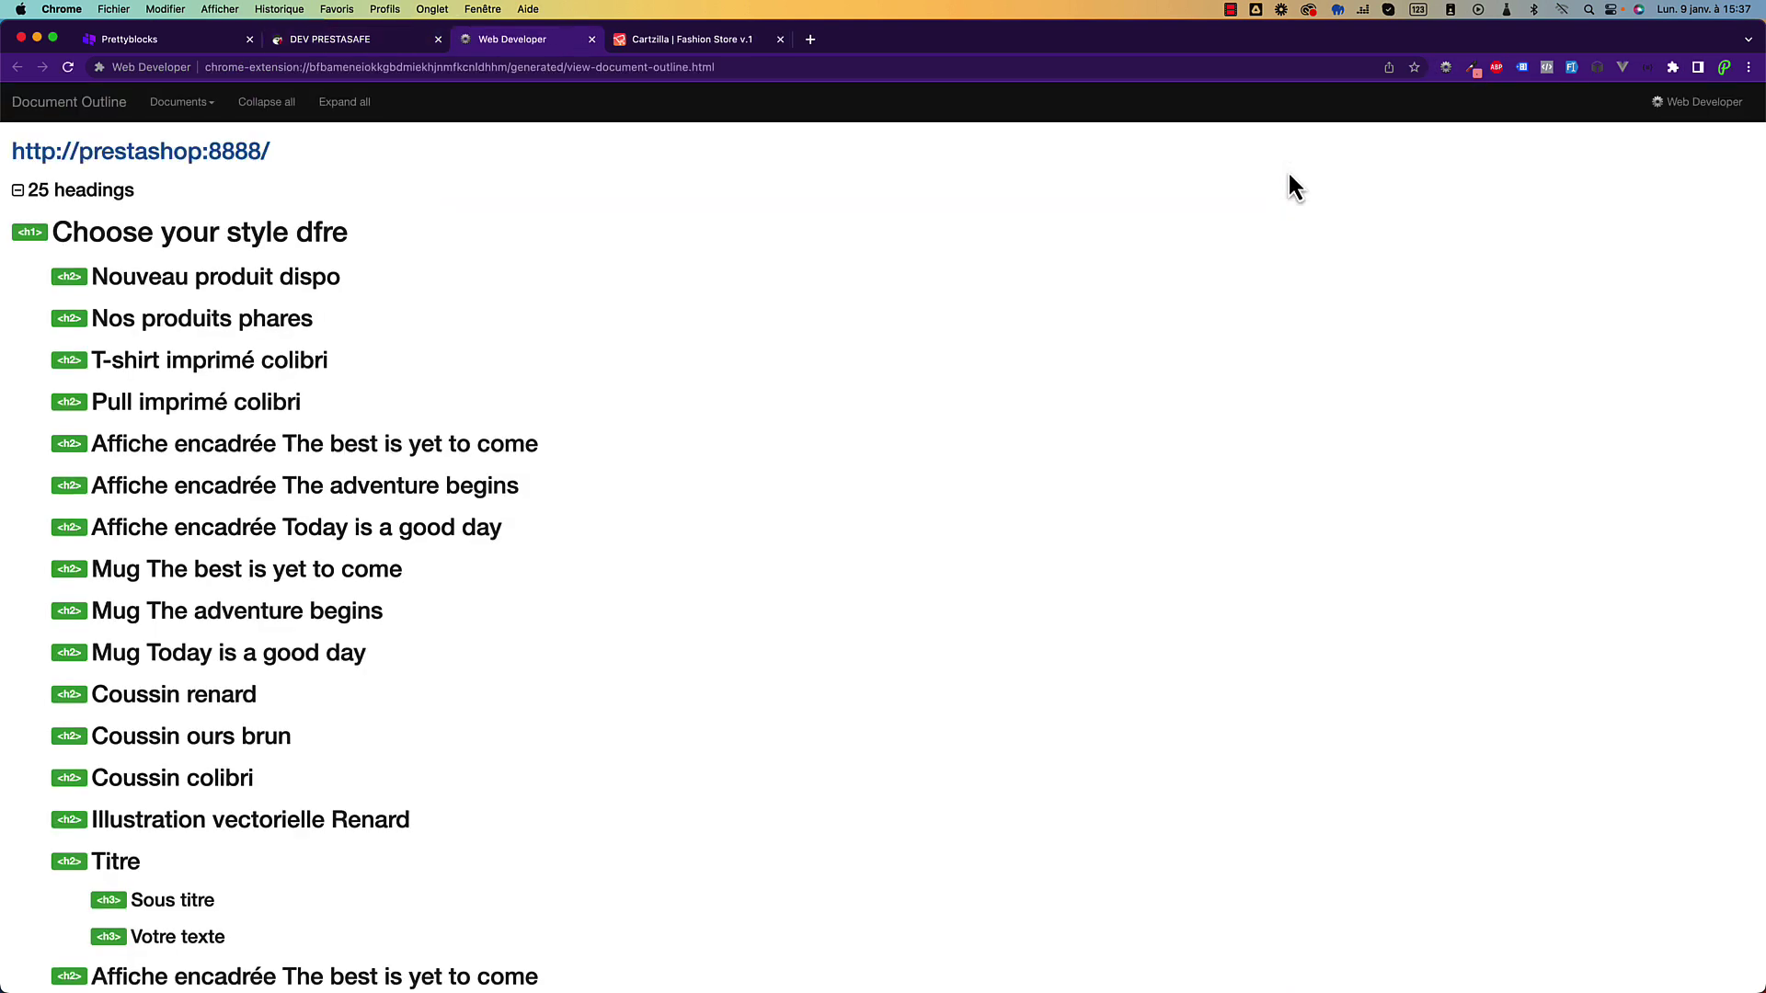
{"action": "scroll", "coordinate": [1290, 179], "scroll_direction": "down", "scroll_amount": 5}
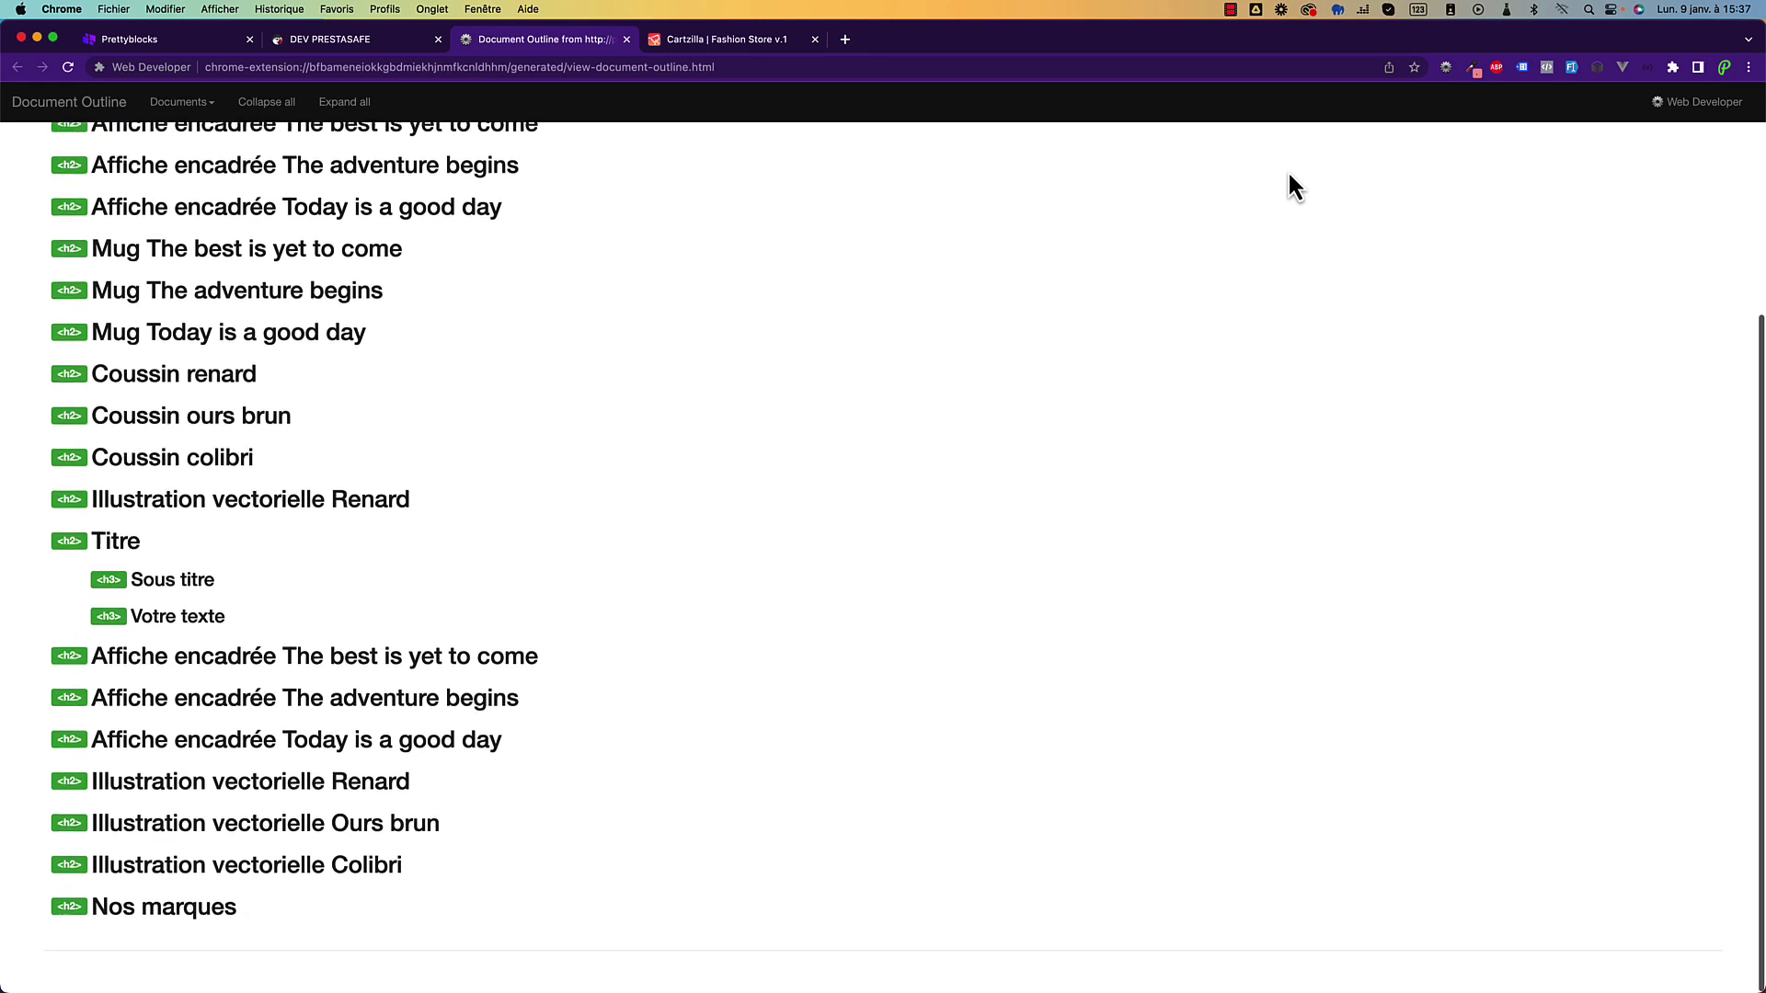
{"action": "scroll", "coordinate": [1290, 183], "scroll_direction": "up", "scroll_amount": 5}
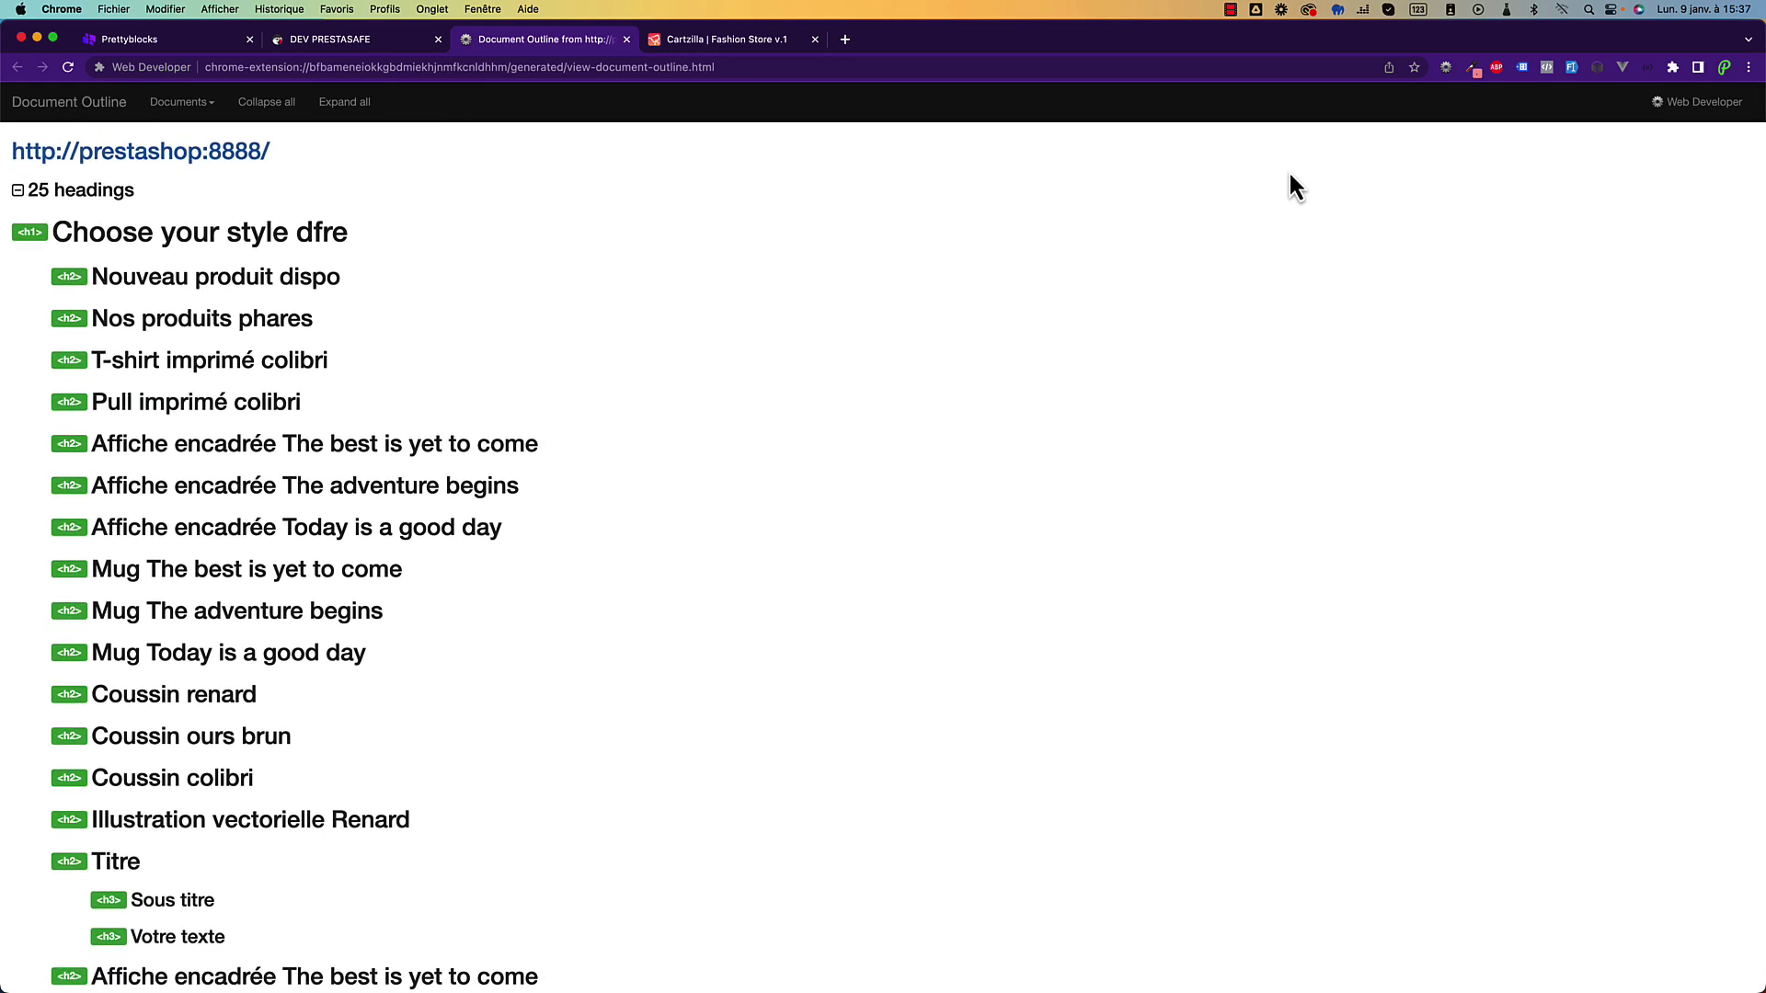
{"action": "left_click", "coordinate": [626, 39]}
Copy the storefront address prestashop:8888 and open it in a private browsing window.
{"action": "left_click", "coordinate": [350, 46]}
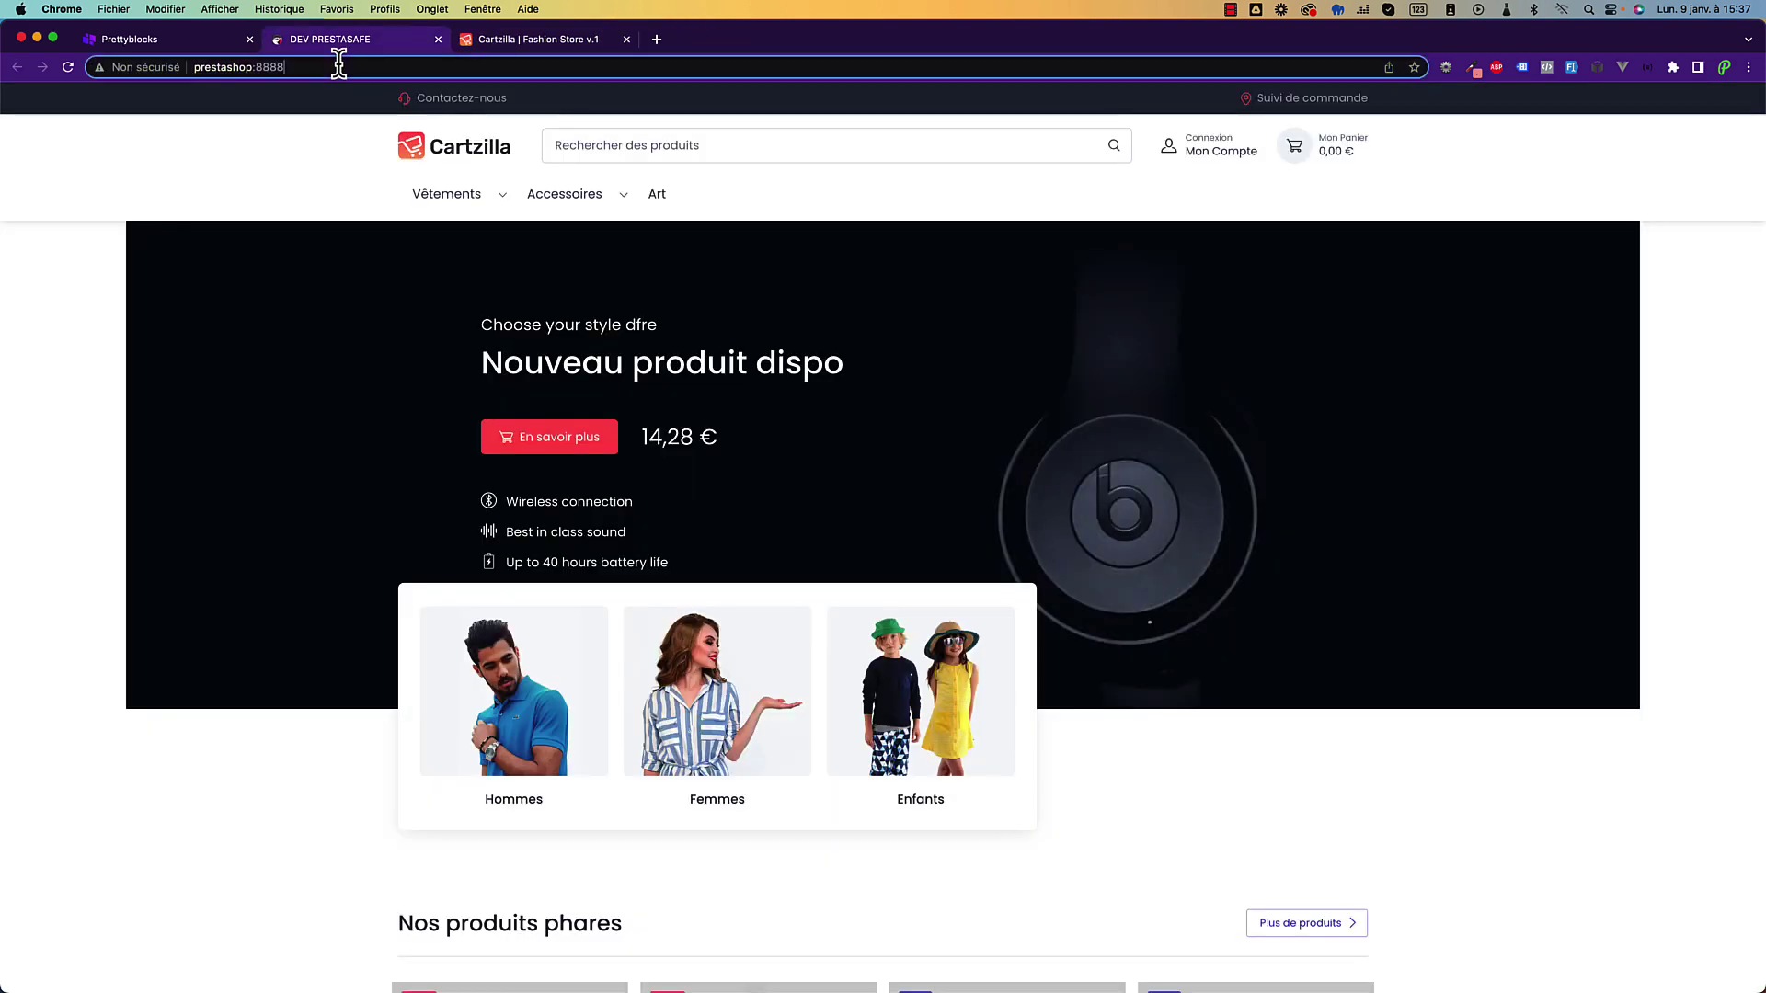
{"action": "key", "text": "super+a"}
{"action": "key", "text": "super+c"}
{"action": "key", "text": "super+shift+n"}
{"action": "key", "text": "super+v"}
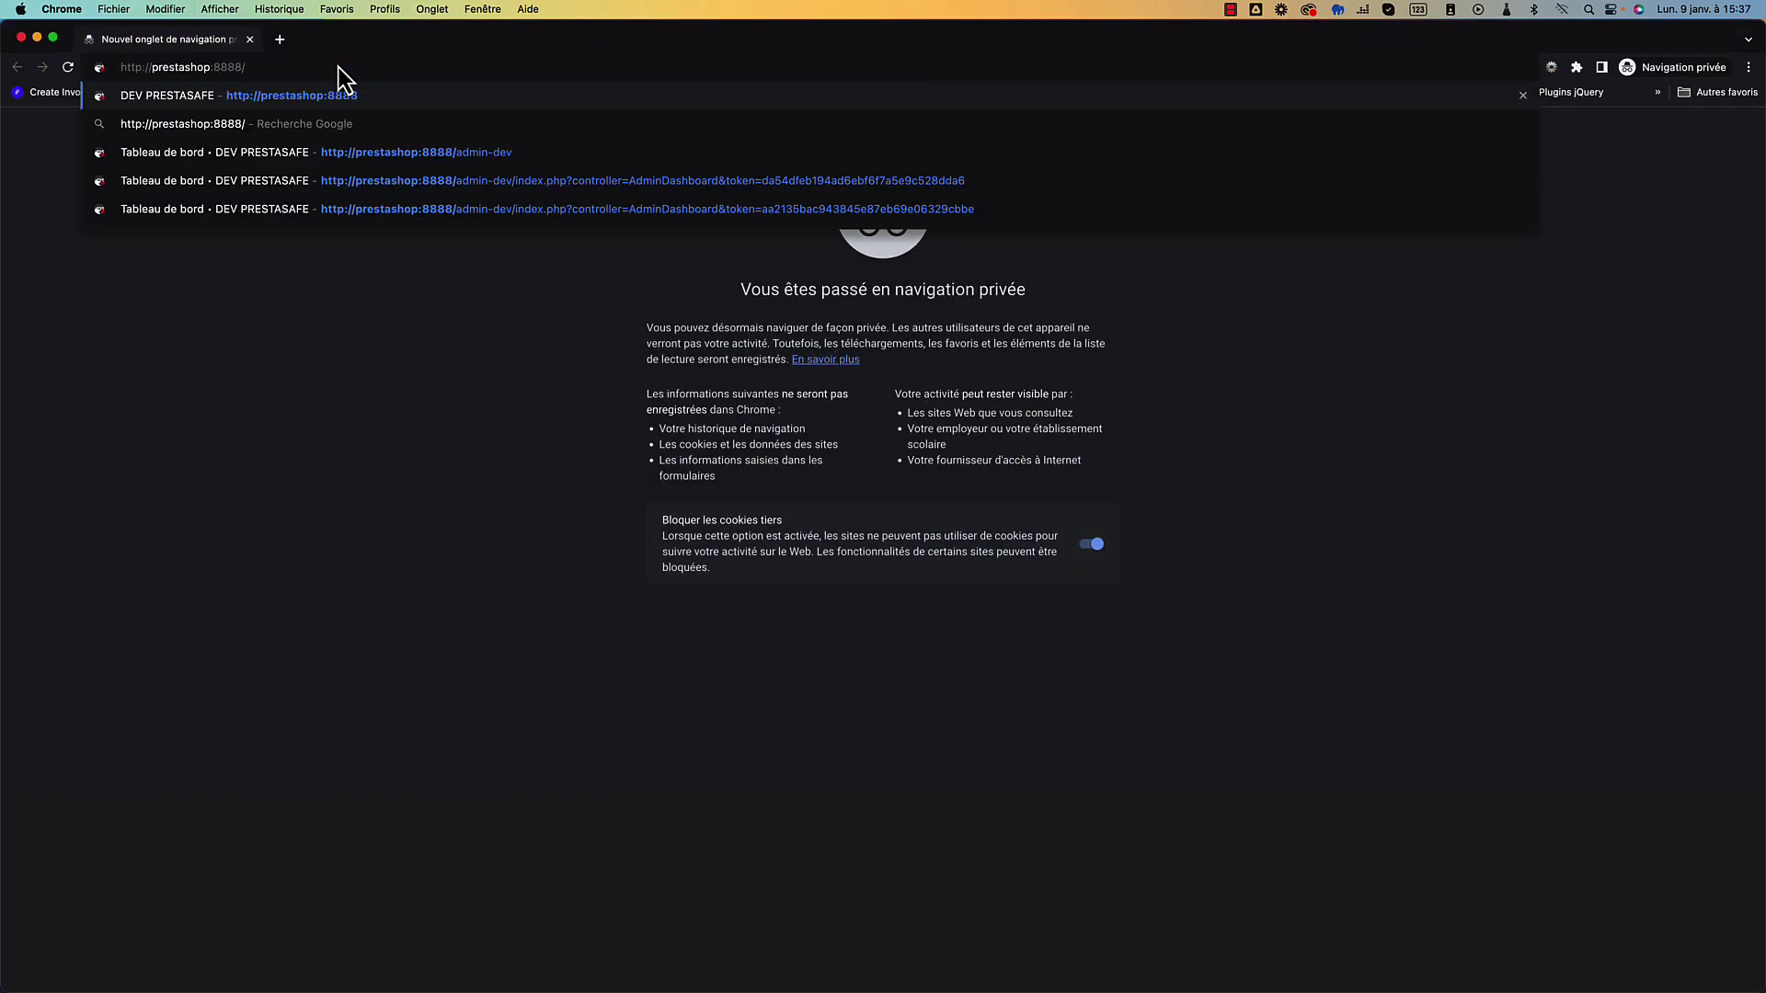
{"action": "key", "text": "Return"}
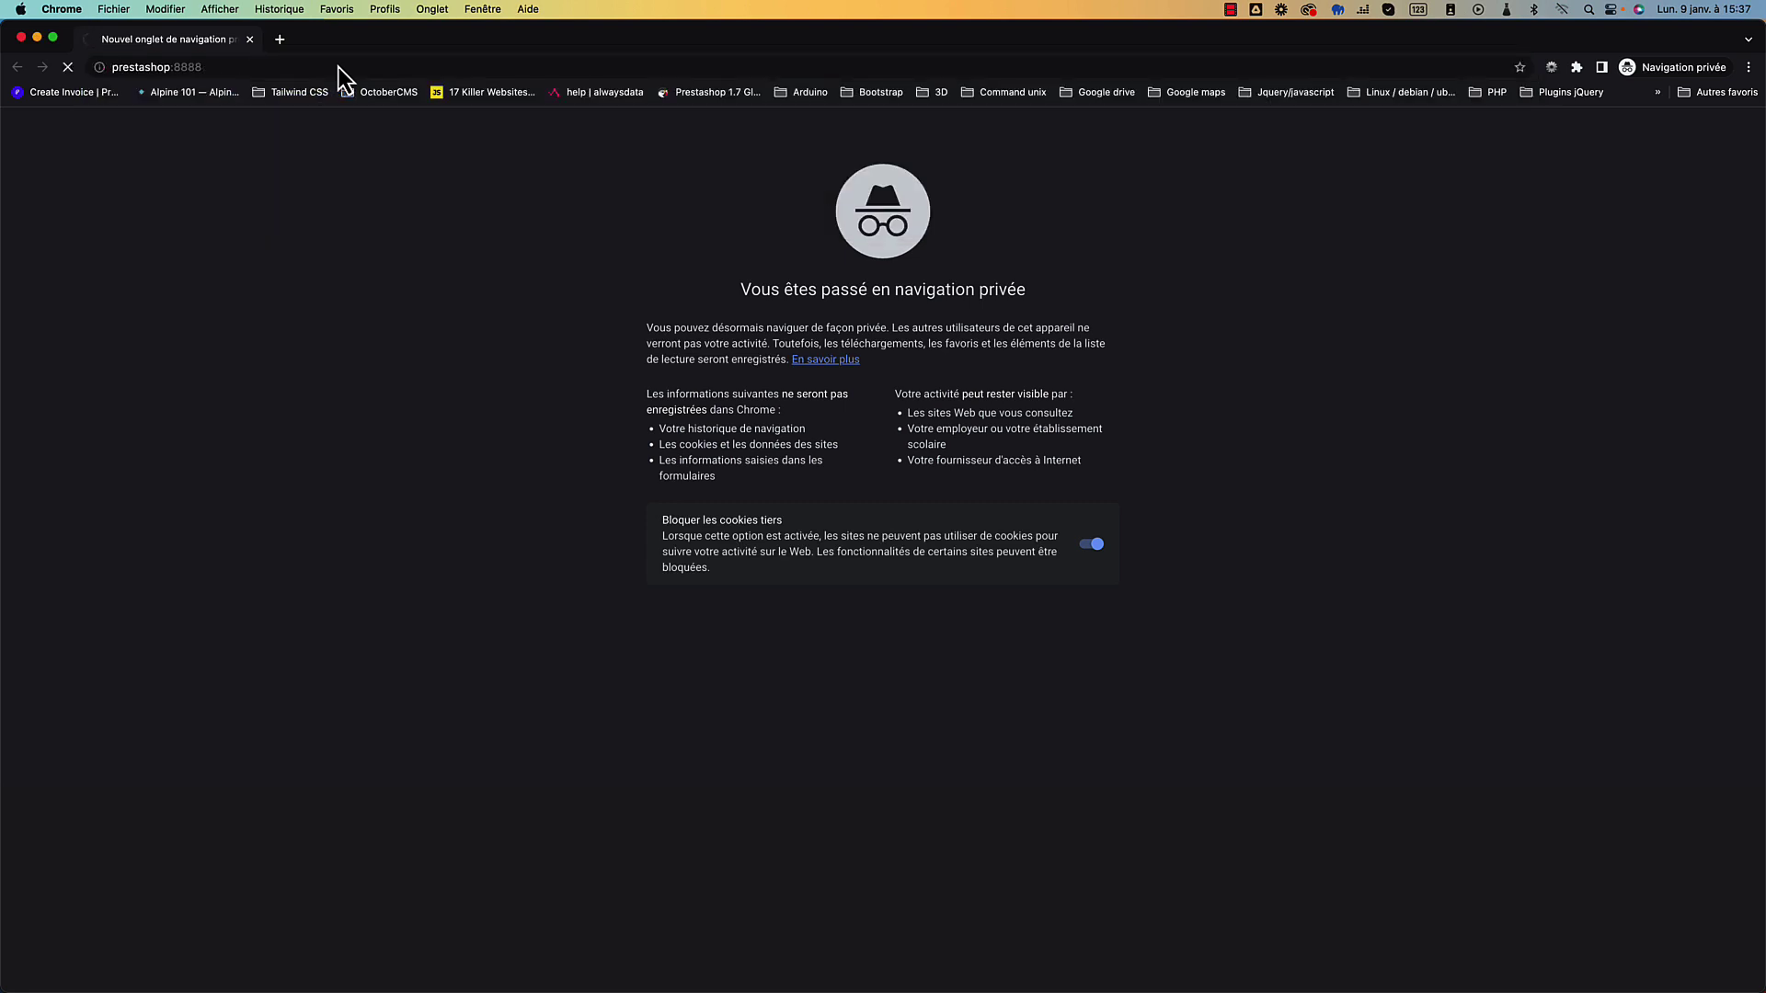
Run a mobile Lighthouse page-load analysis of the storefront limited to the Performances and SEO categories.
{"action": "key", "text": "super+alt+i"}
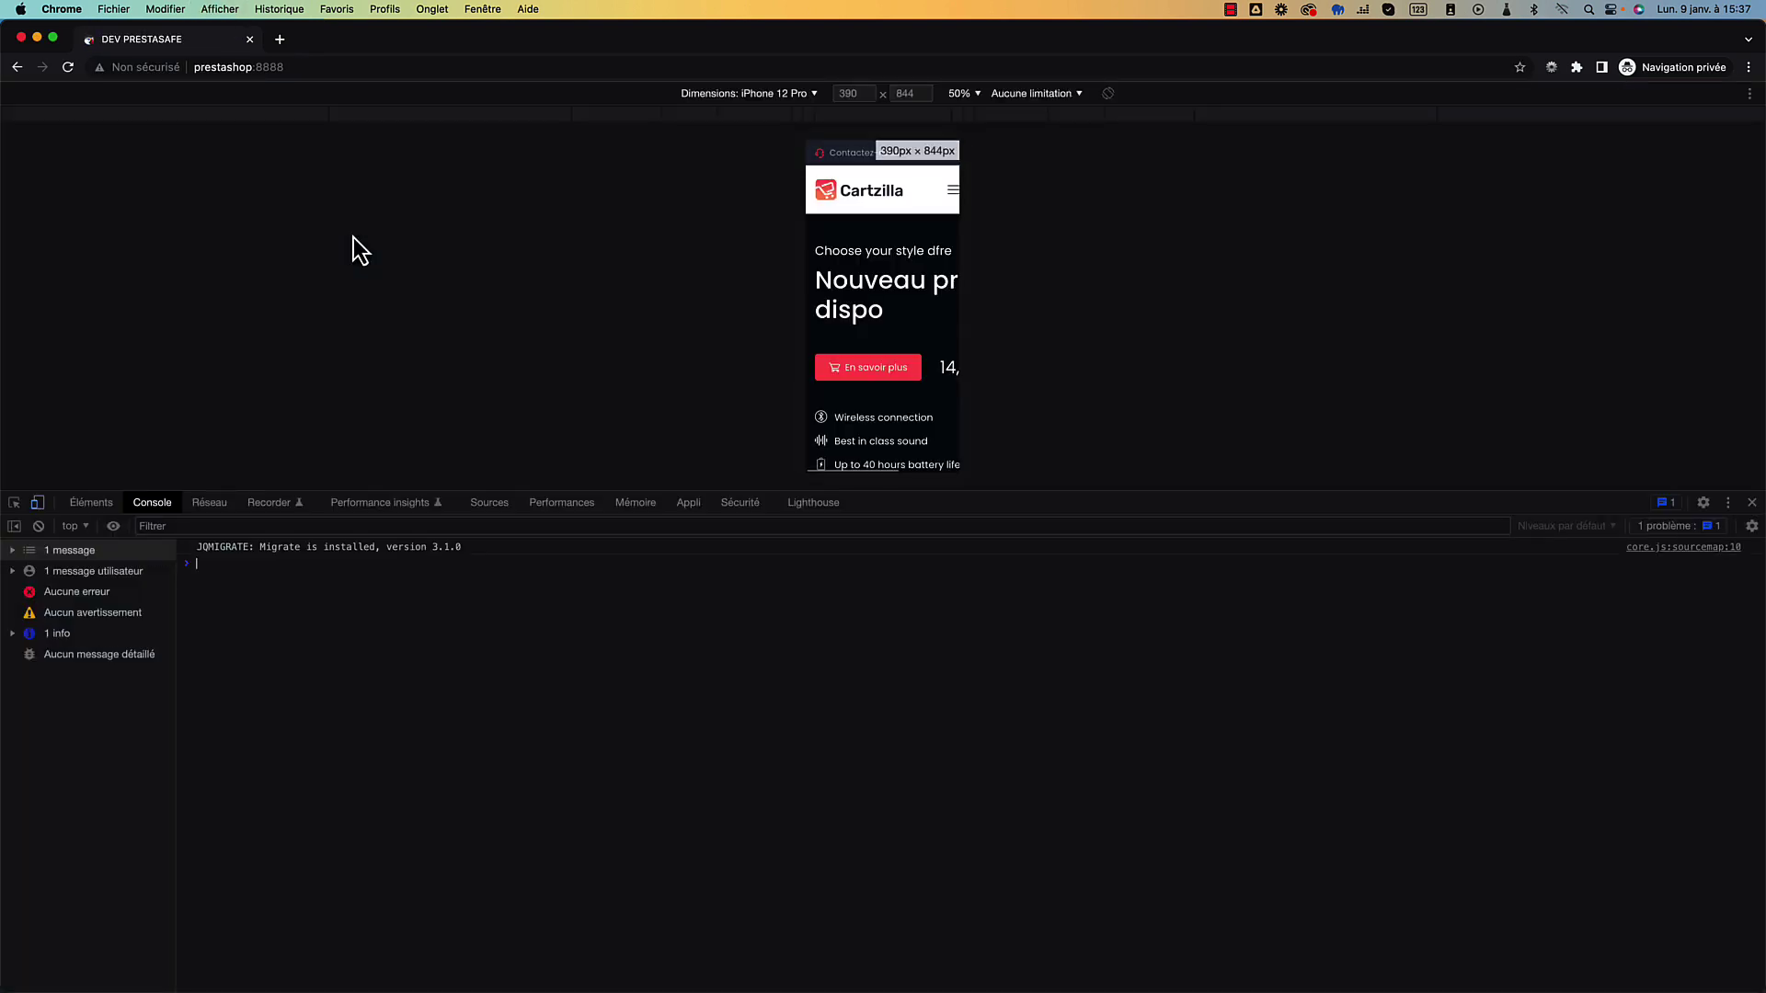
{"action": "left_click", "coordinate": [827, 510]}
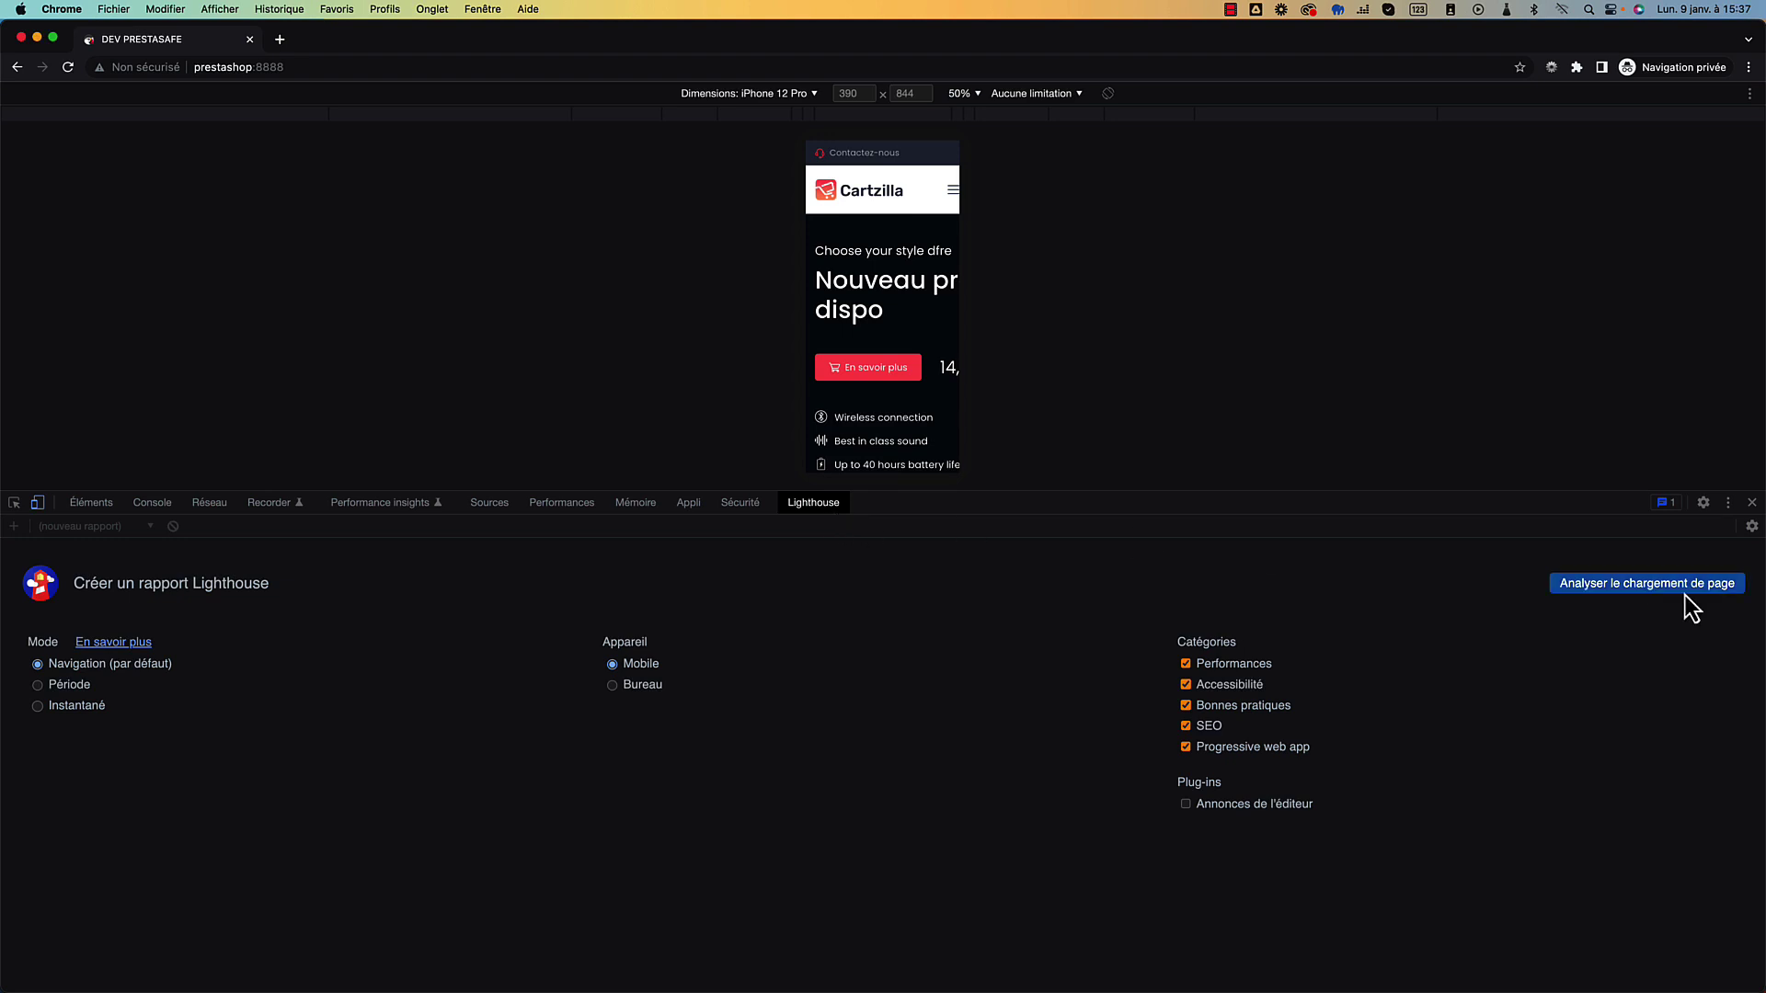
{"action": "left_click", "coordinate": [1243, 749]}
{"action": "left_click", "coordinate": [1573, 593]}
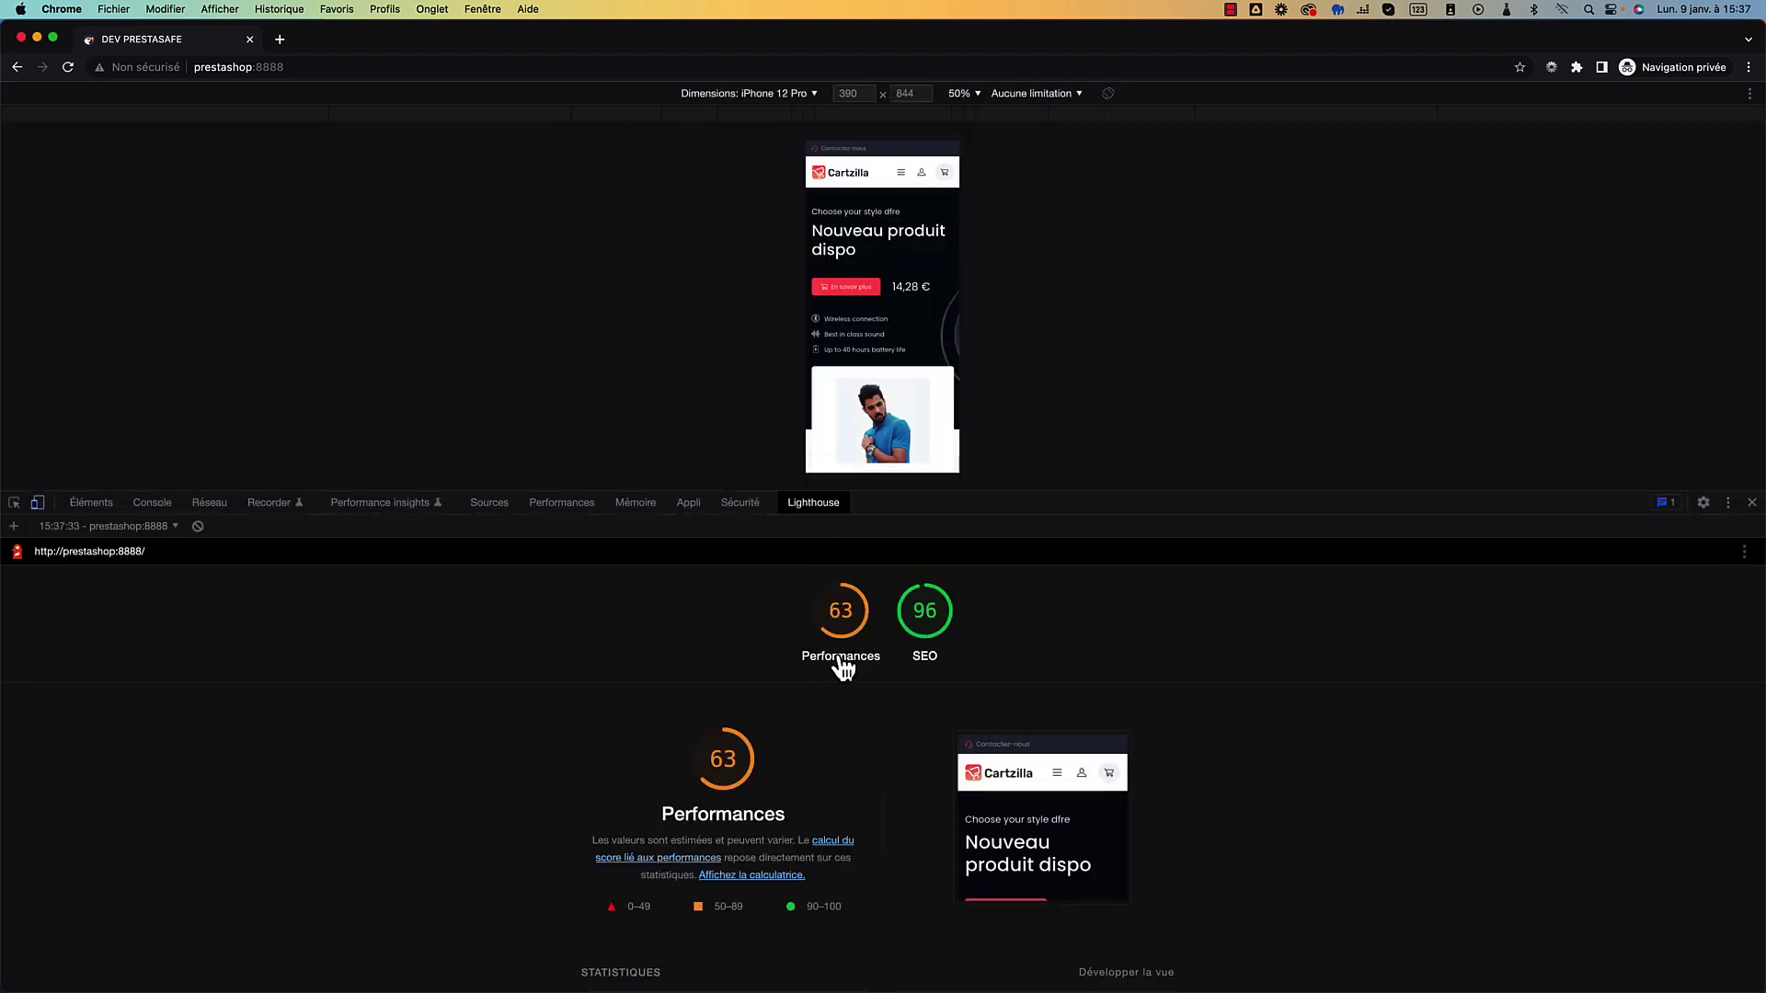
Return to the main browser window and open the Performances page of the advanced parameters in the shop's admin-dev back office.
{"action": "left_click_drag", "start_coordinate": [336, 46], "coordinate": [388, 211]}
{"action": "left_click", "coordinate": [357, 74]}
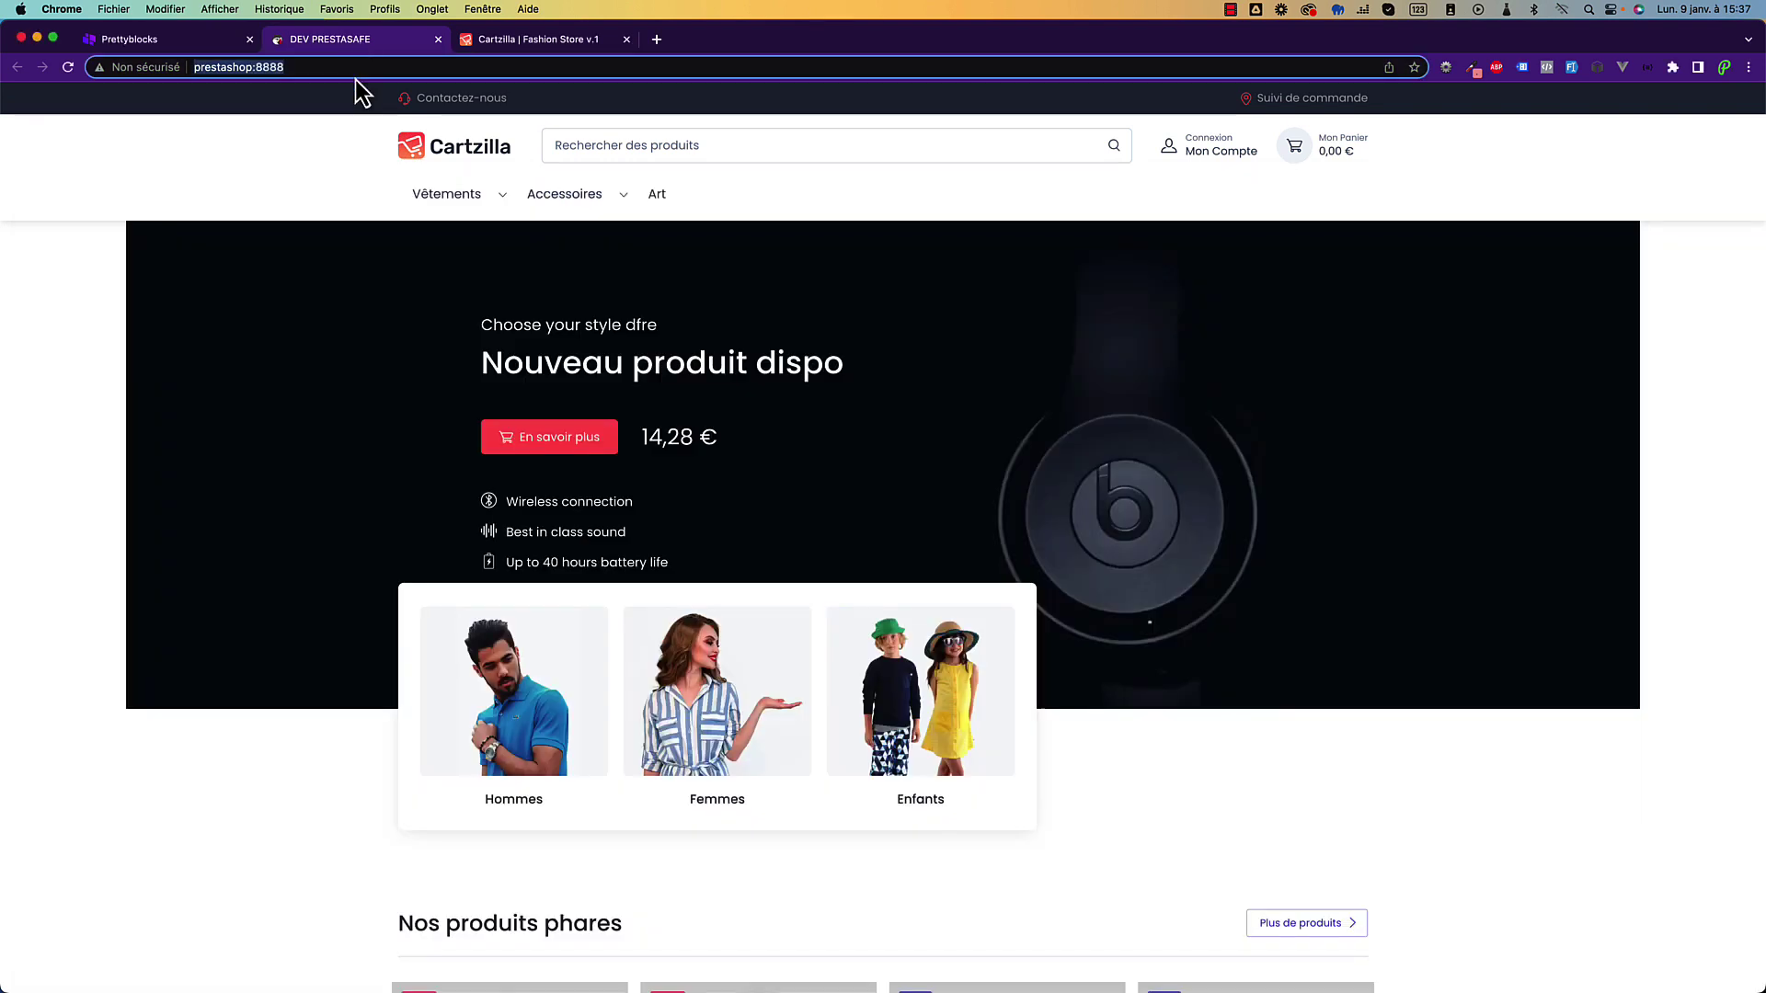
{"action": "left_click", "coordinate": [404, 71]}
{"action": "type", "text": "/"}
{"action": "key", "text": "Down"}
{"action": "key", "text": "Down"}
{"action": "key", "text": "Down"}
{"action": "key", "text": "Return"}
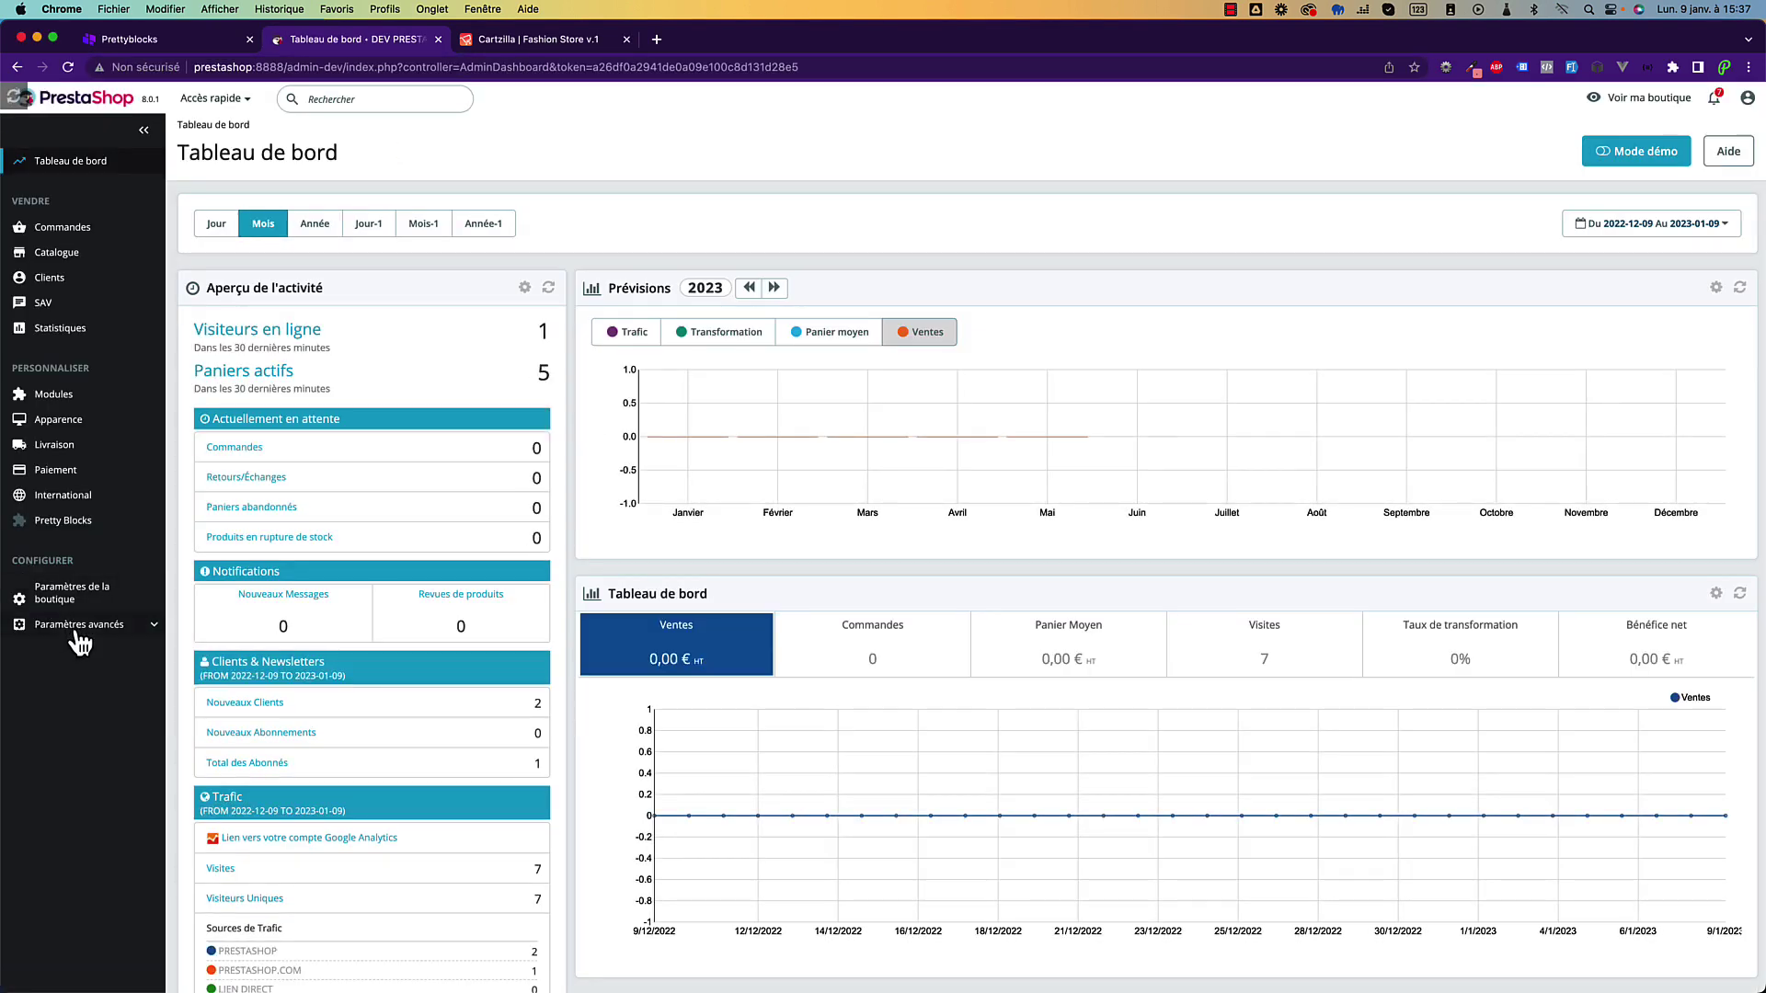
{"action": "left_click", "coordinate": [81, 629]}
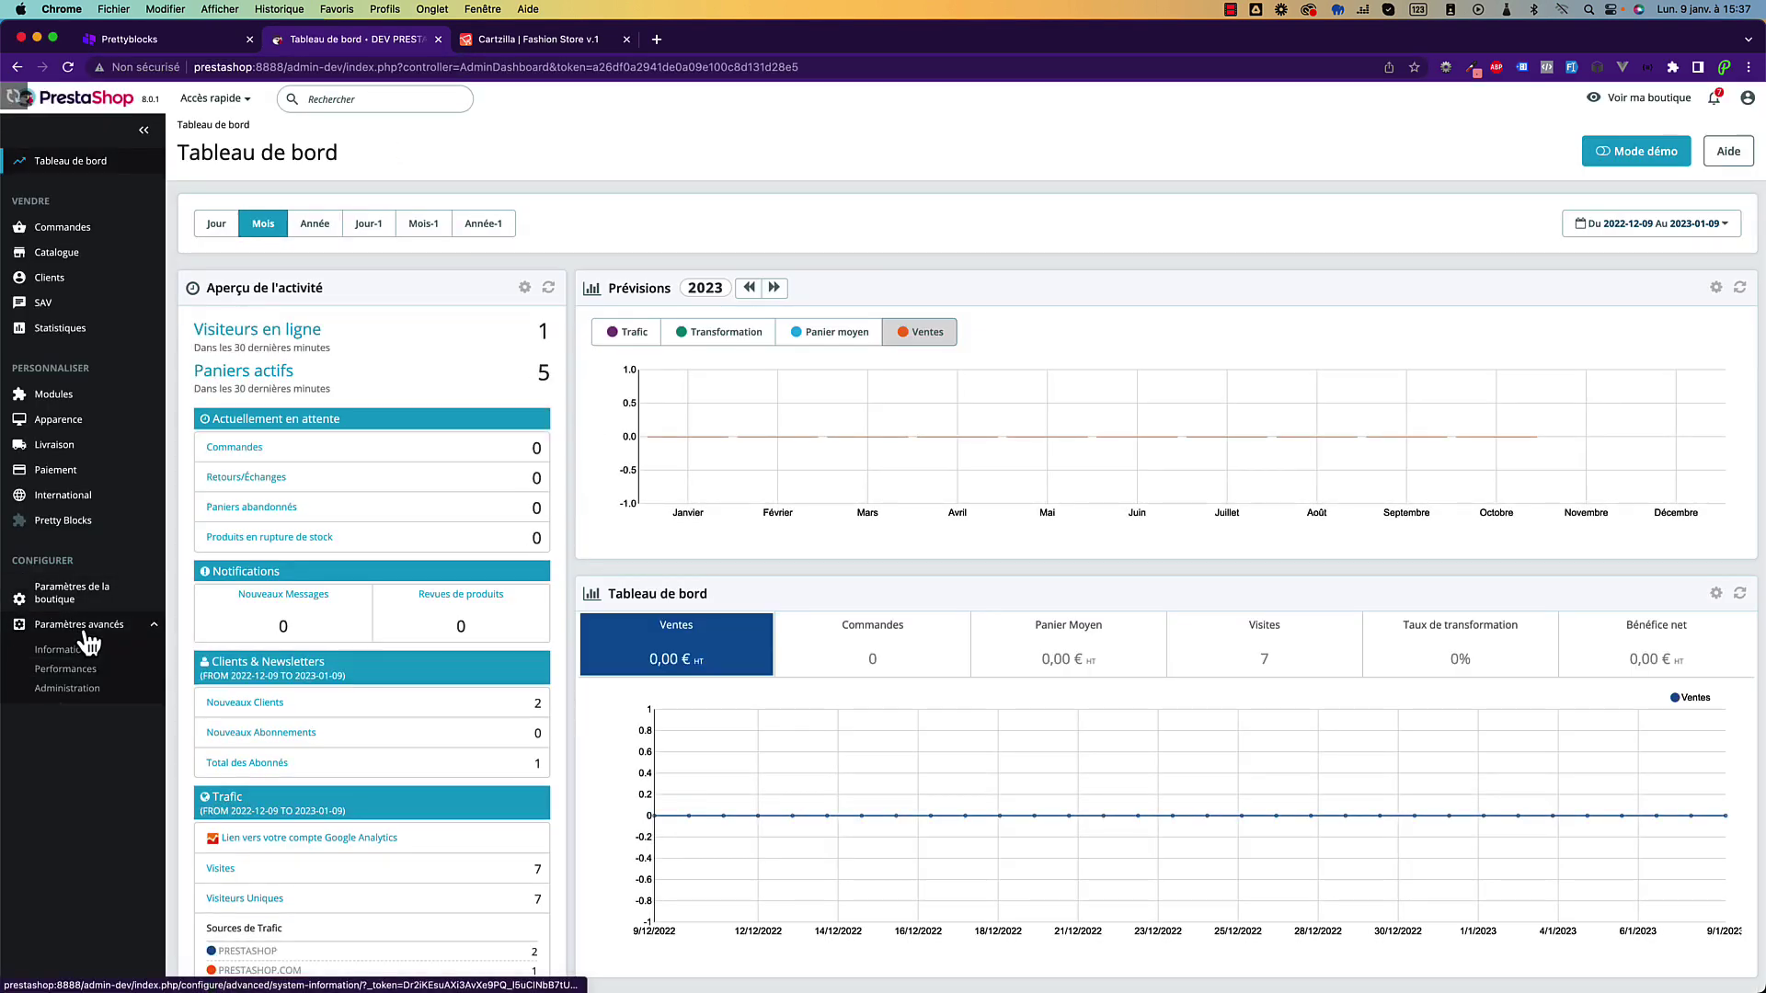
{"action": "left_click", "coordinate": [67, 669]}
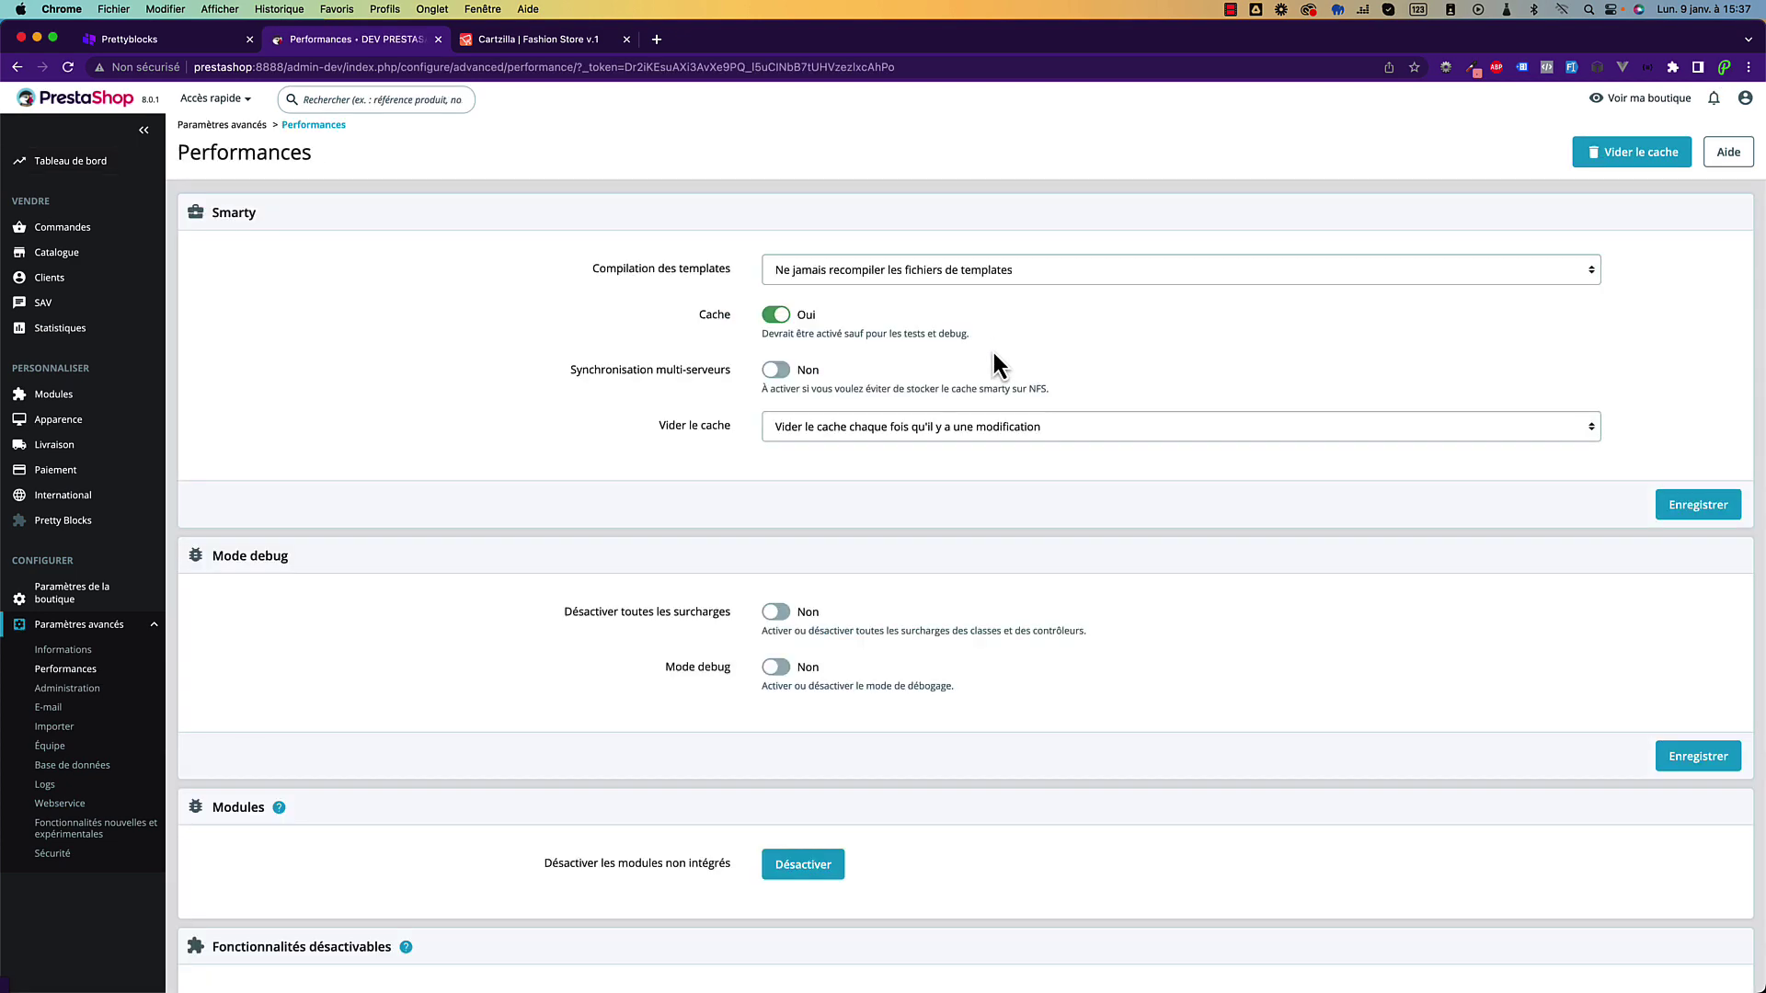
Enable "Smart cache" for style sheets and JavaScript plus Optimisation Apache in the CCC section, and save.
{"action": "scroll", "coordinate": [954, 323], "scroll_direction": "down", "scroll_amount": 3}
{"action": "scroll", "coordinate": [953, 323], "scroll_direction": "up", "scroll_amount": 3}
{"action": "scroll", "coordinate": [875, 295], "scroll_direction": "down", "scroll_amount": 10}
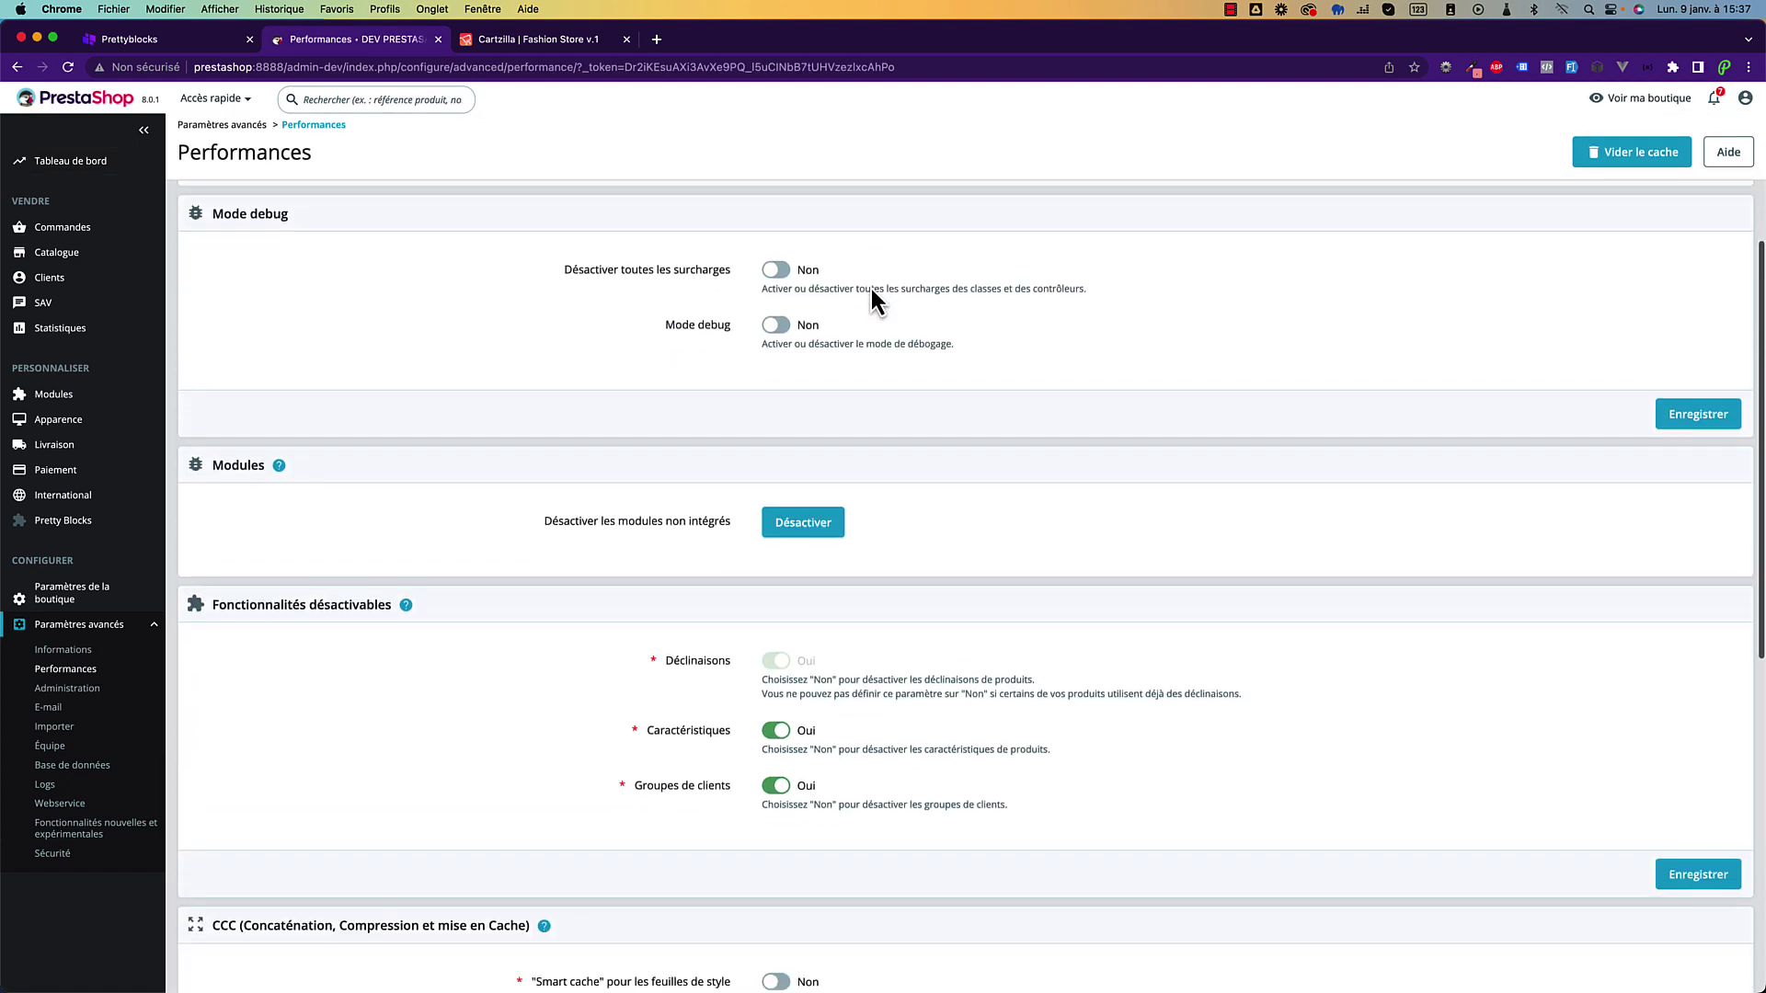
{"action": "scroll", "coordinate": [878, 329], "scroll_direction": "down", "scroll_amount": 3}
{"action": "left_click", "coordinate": [775, 261]}
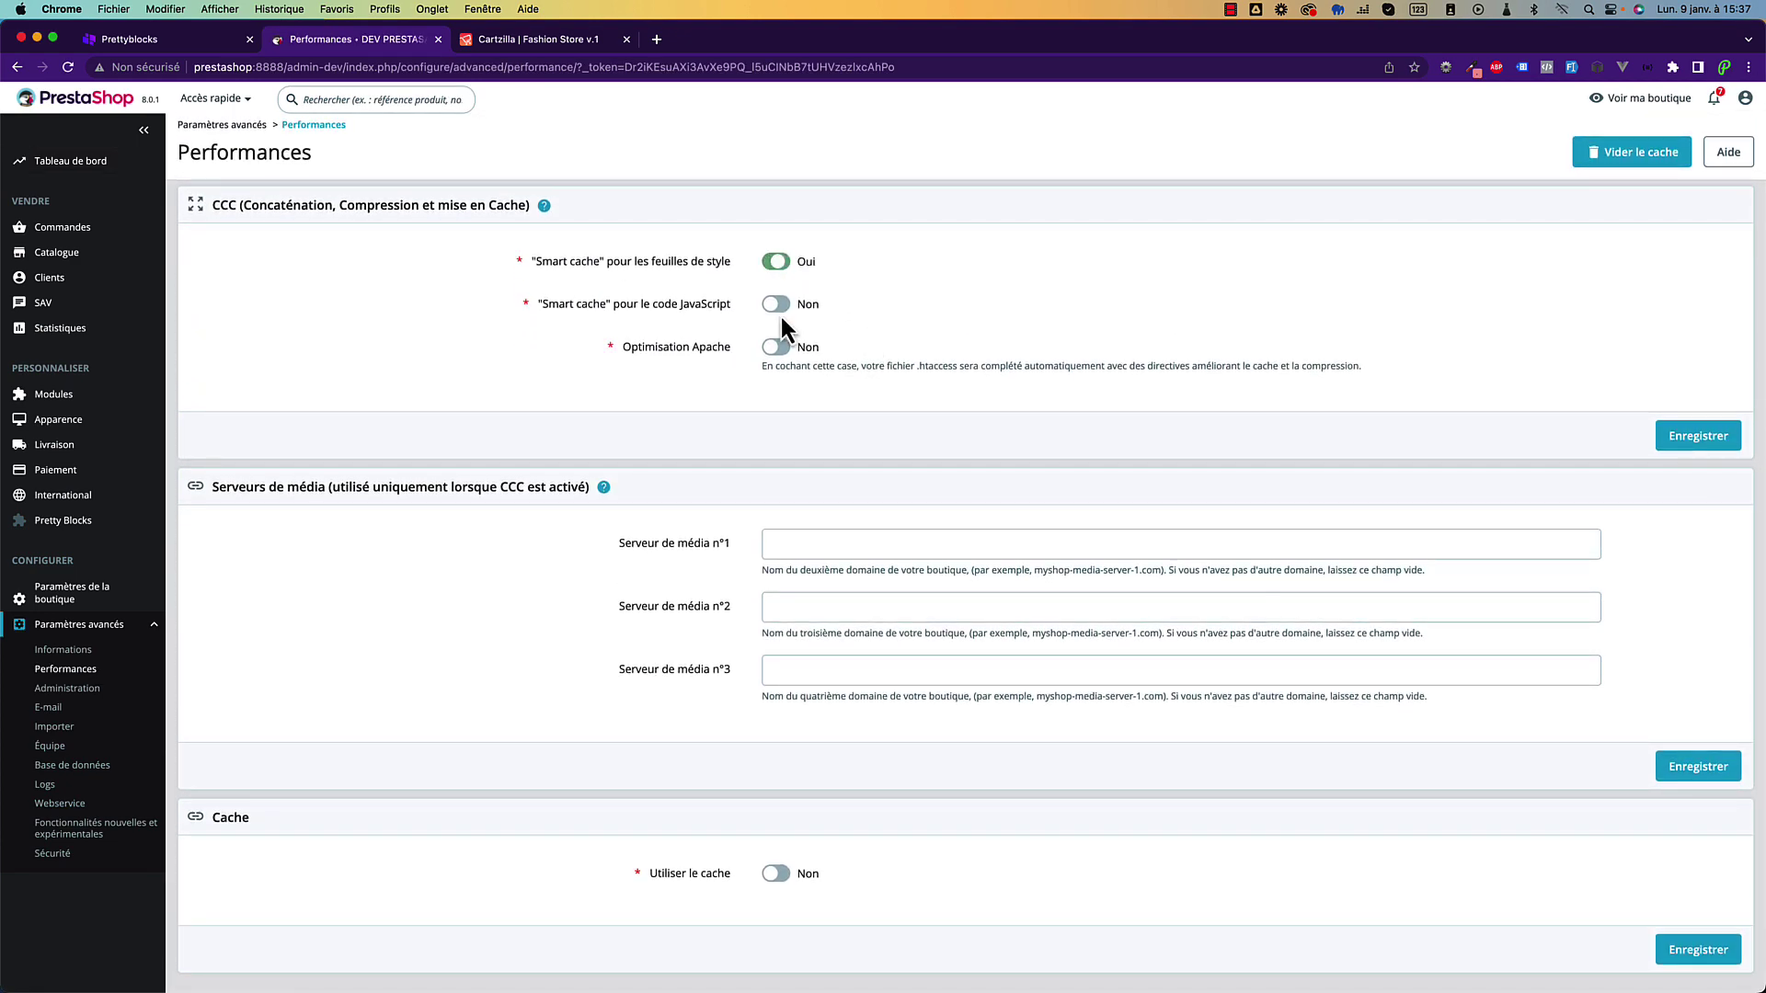
{"action": "left_click", "coordinate": [777, 306]}
{"action": "left_click", "coordinate": [777, 347]}
{"action": "left_click", "coordinate": [1733, 442]}
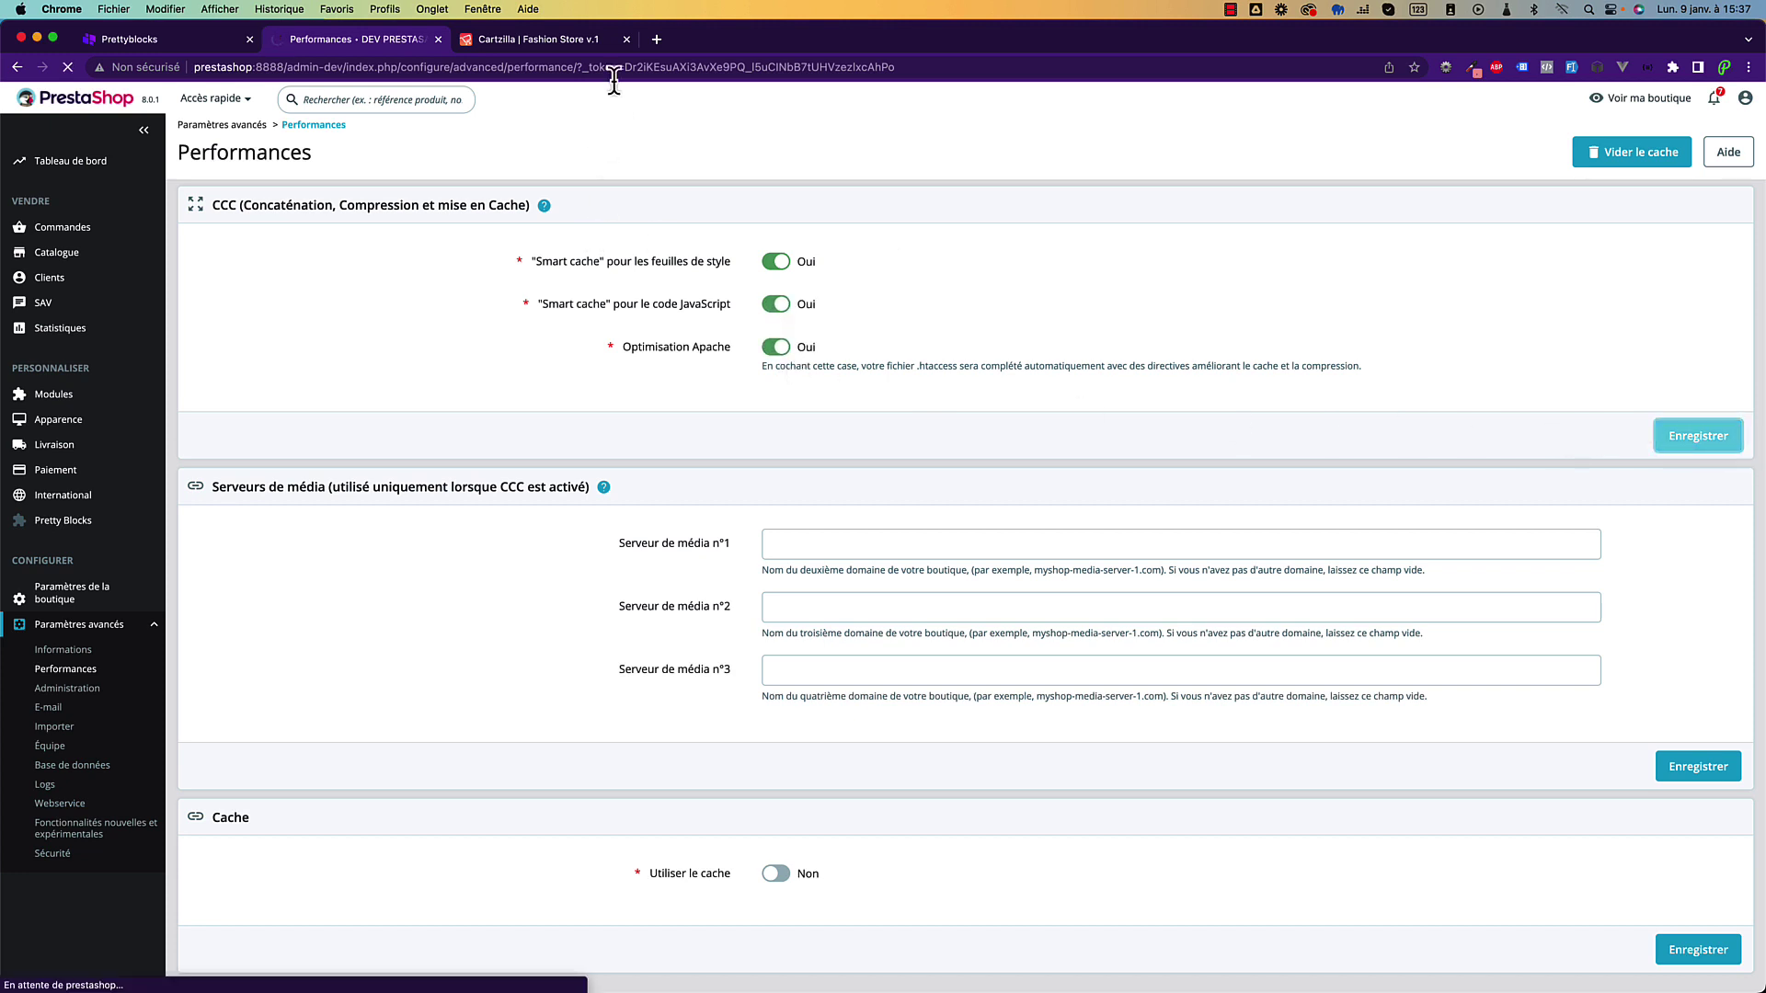
Replace the Cartzilla demo tab with the storefront, and run a new Lighthouse analysis of Performances and SEO in the private window.
{"action": "left_click", "coordinate": [626, 40]}
{"action": "left_click", "coordinate": [1640, 98]}
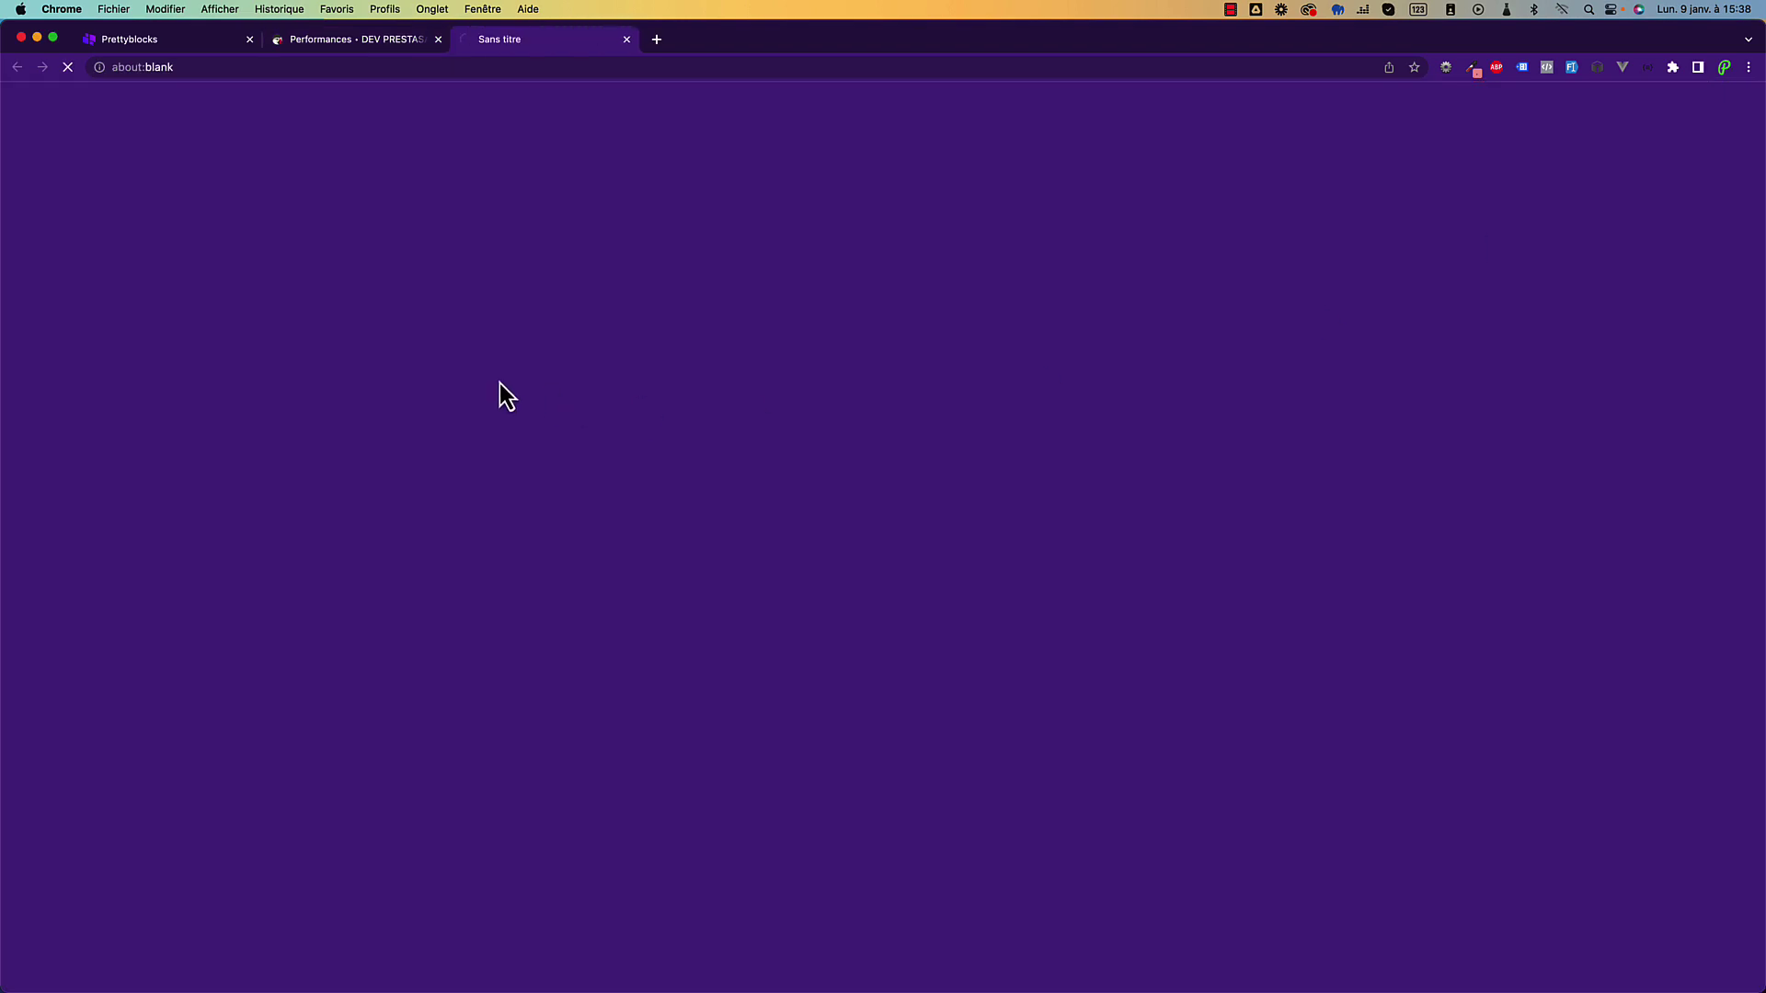
{"action": "key", "text": "ctrl+Up"}
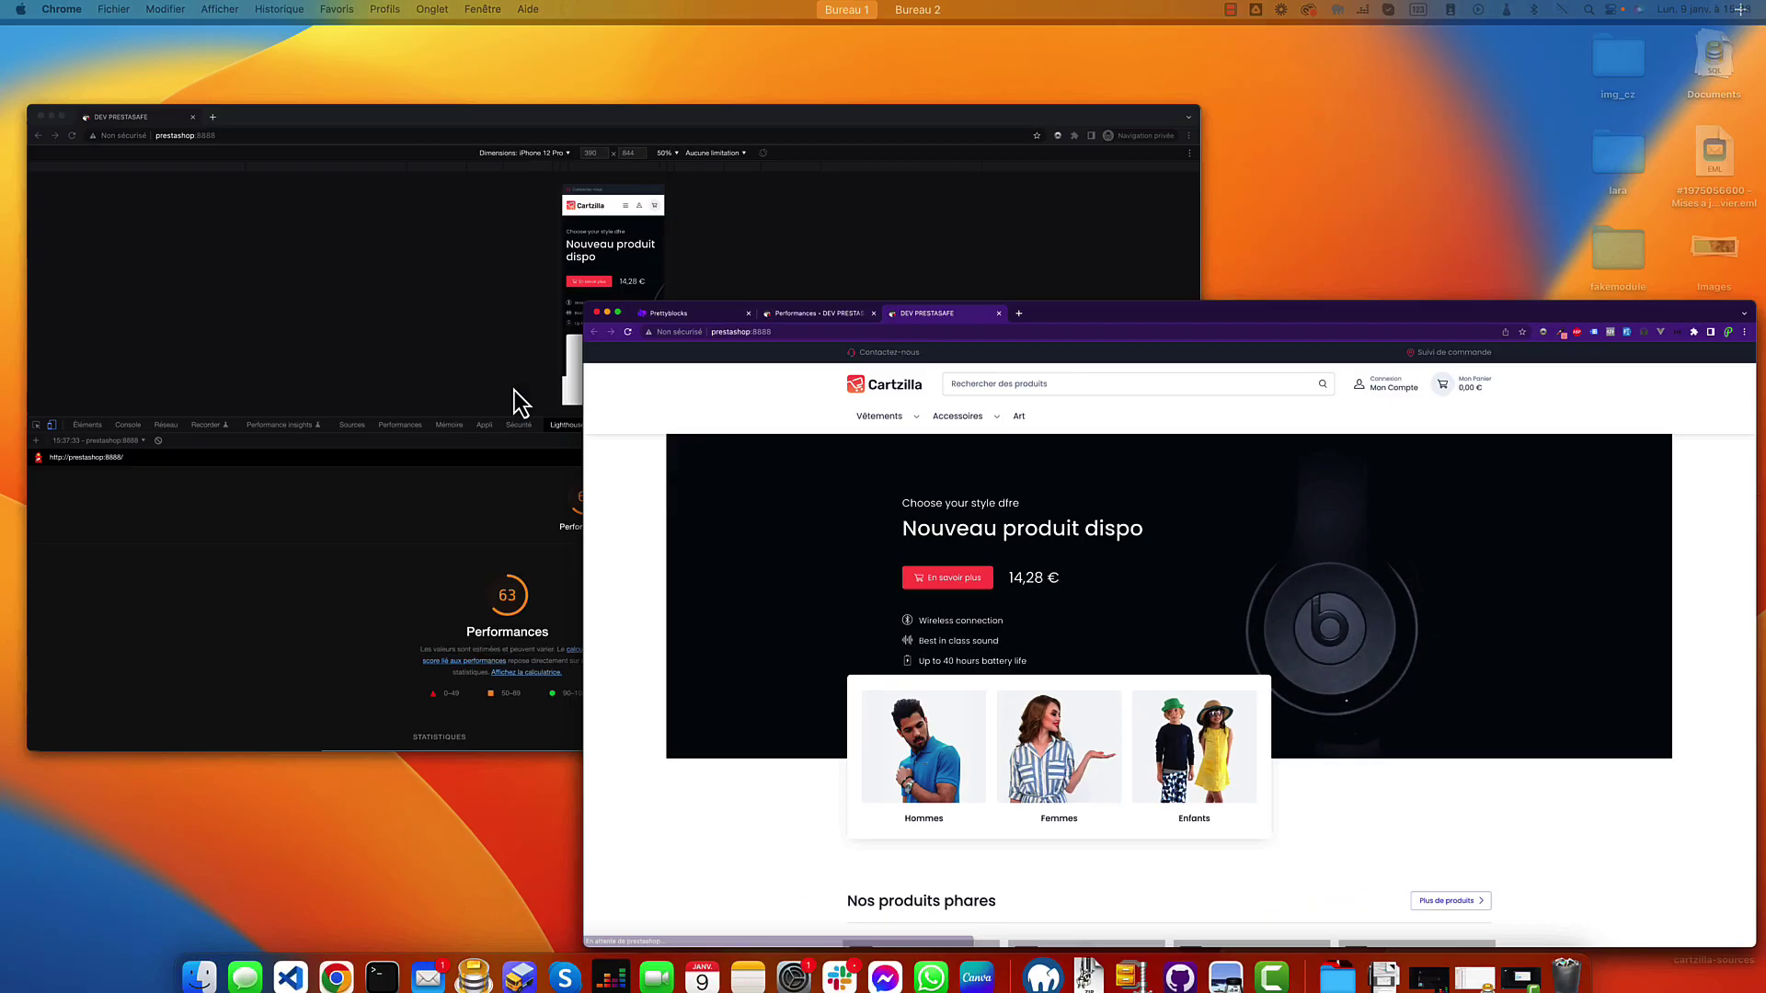
{"action": "left_click", "coordinate": [506, 428]}
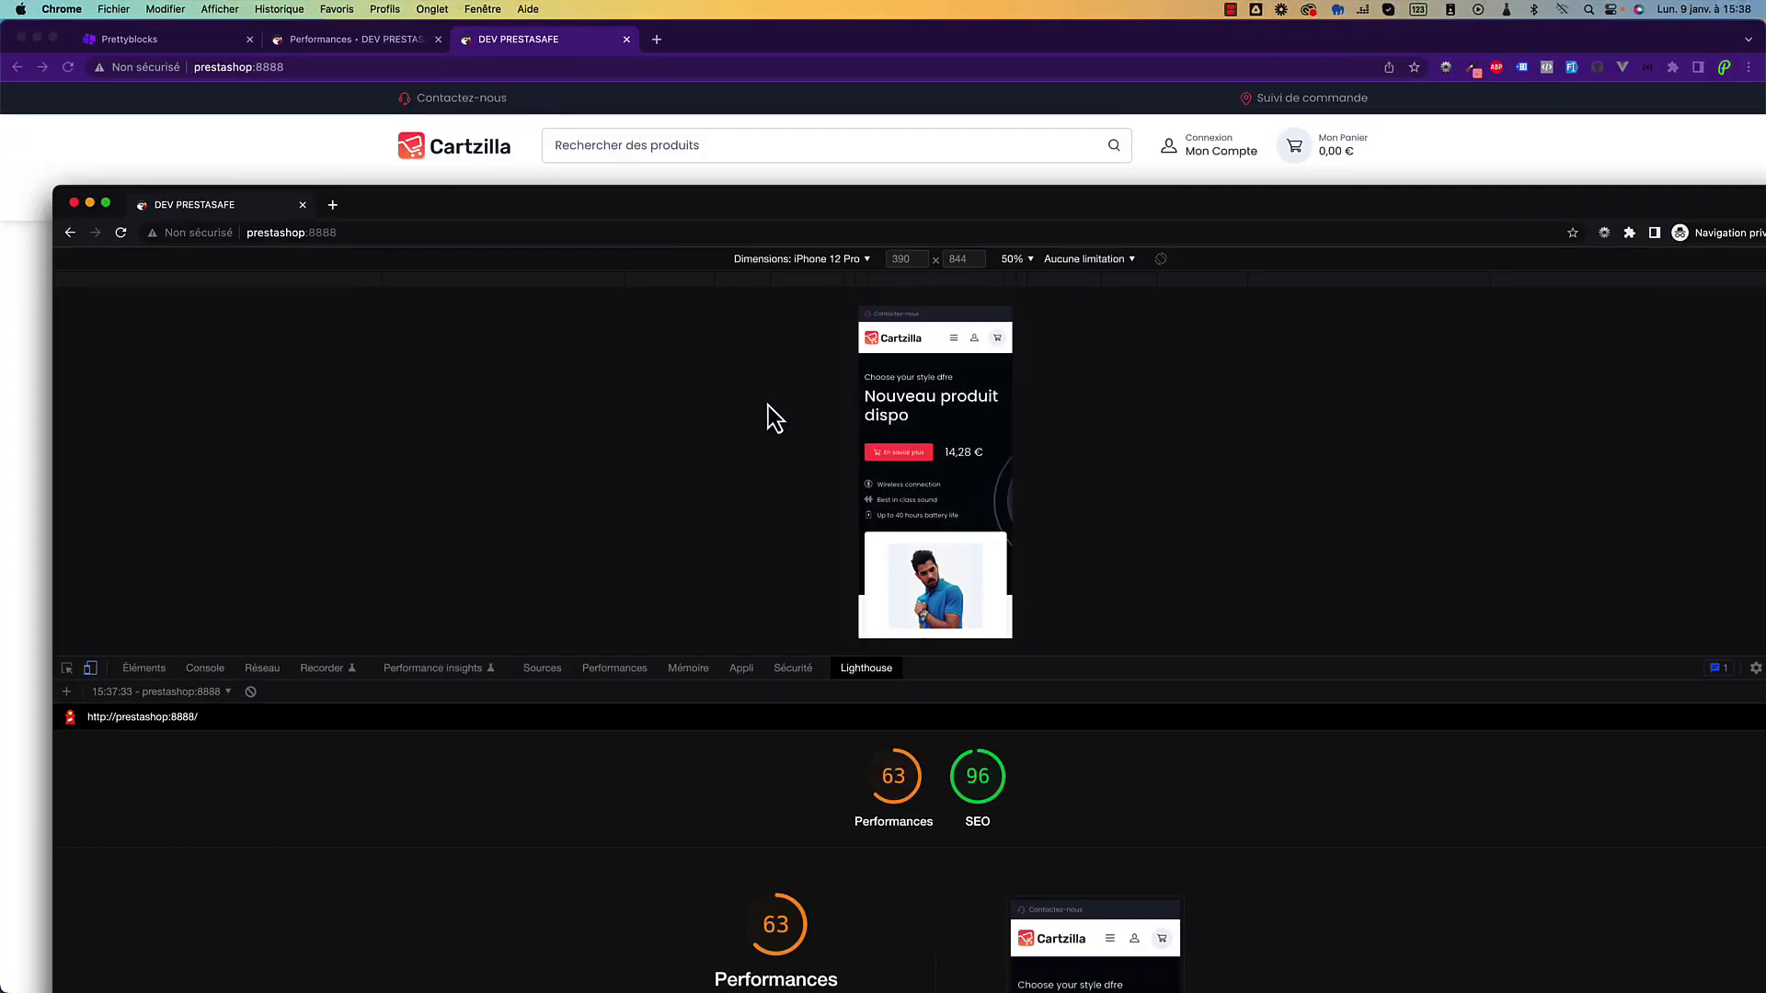
{"action": "left_click", "coordinate": [66, 691]}
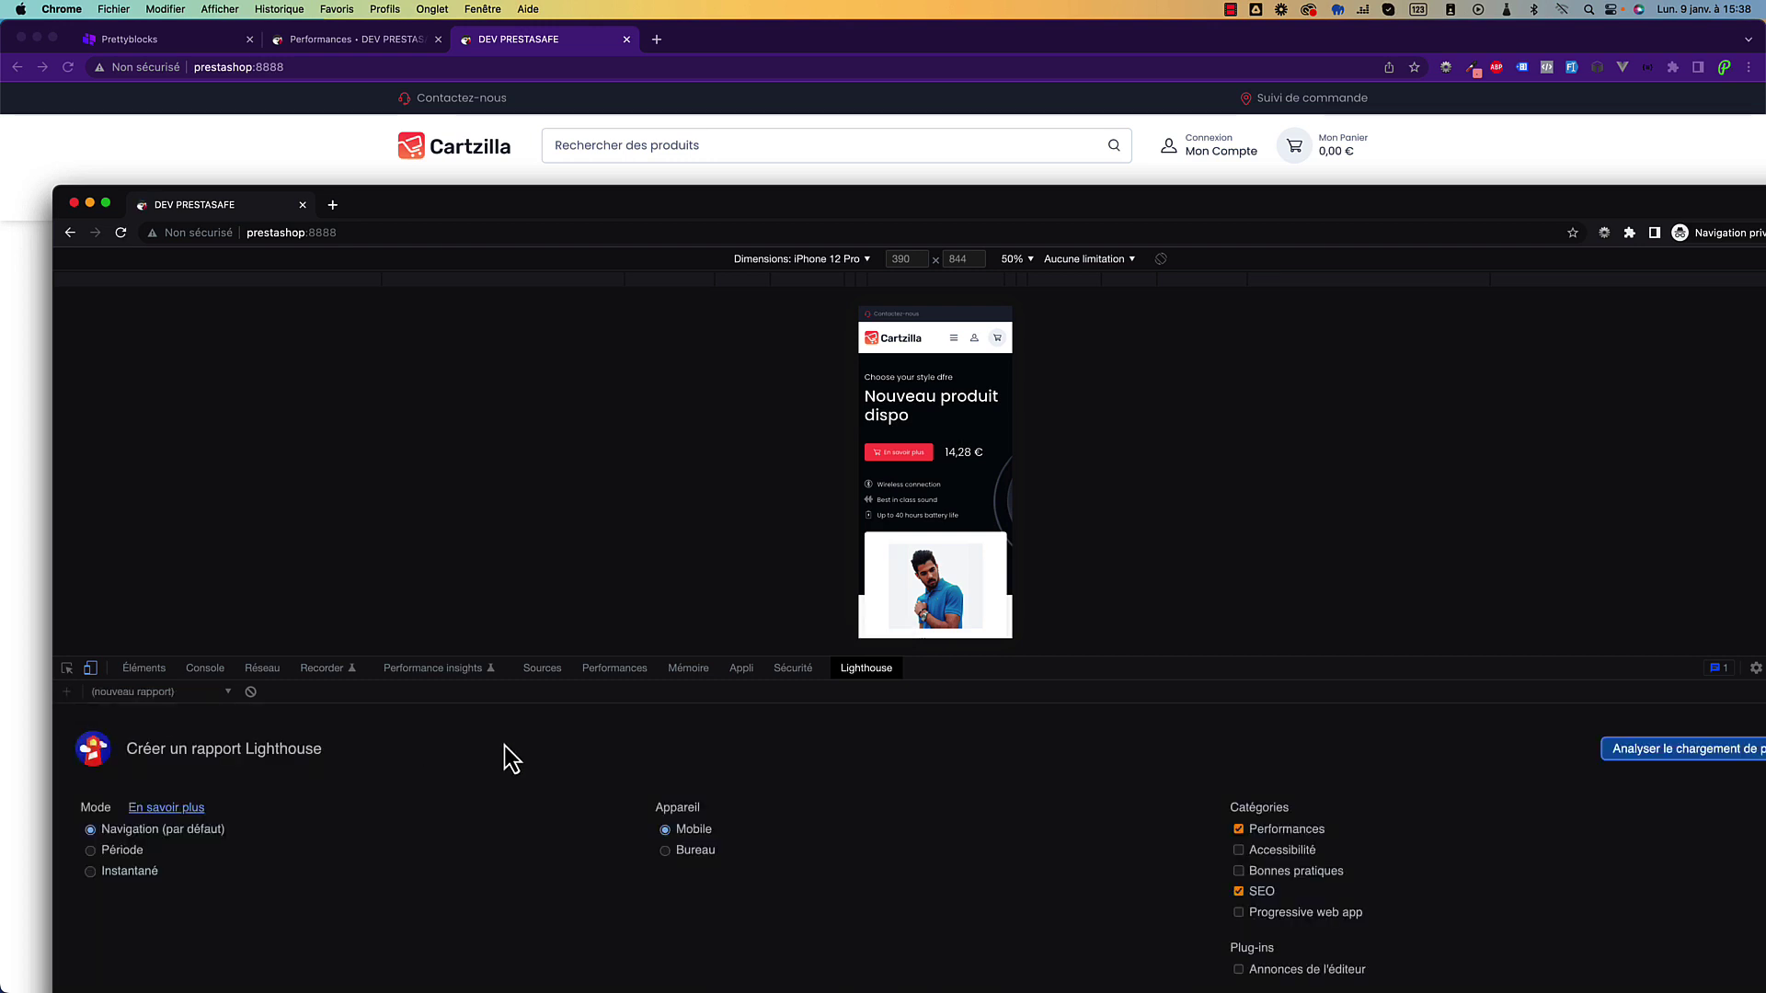
{"action": "left_click", "coordinate": [1611, 748]}
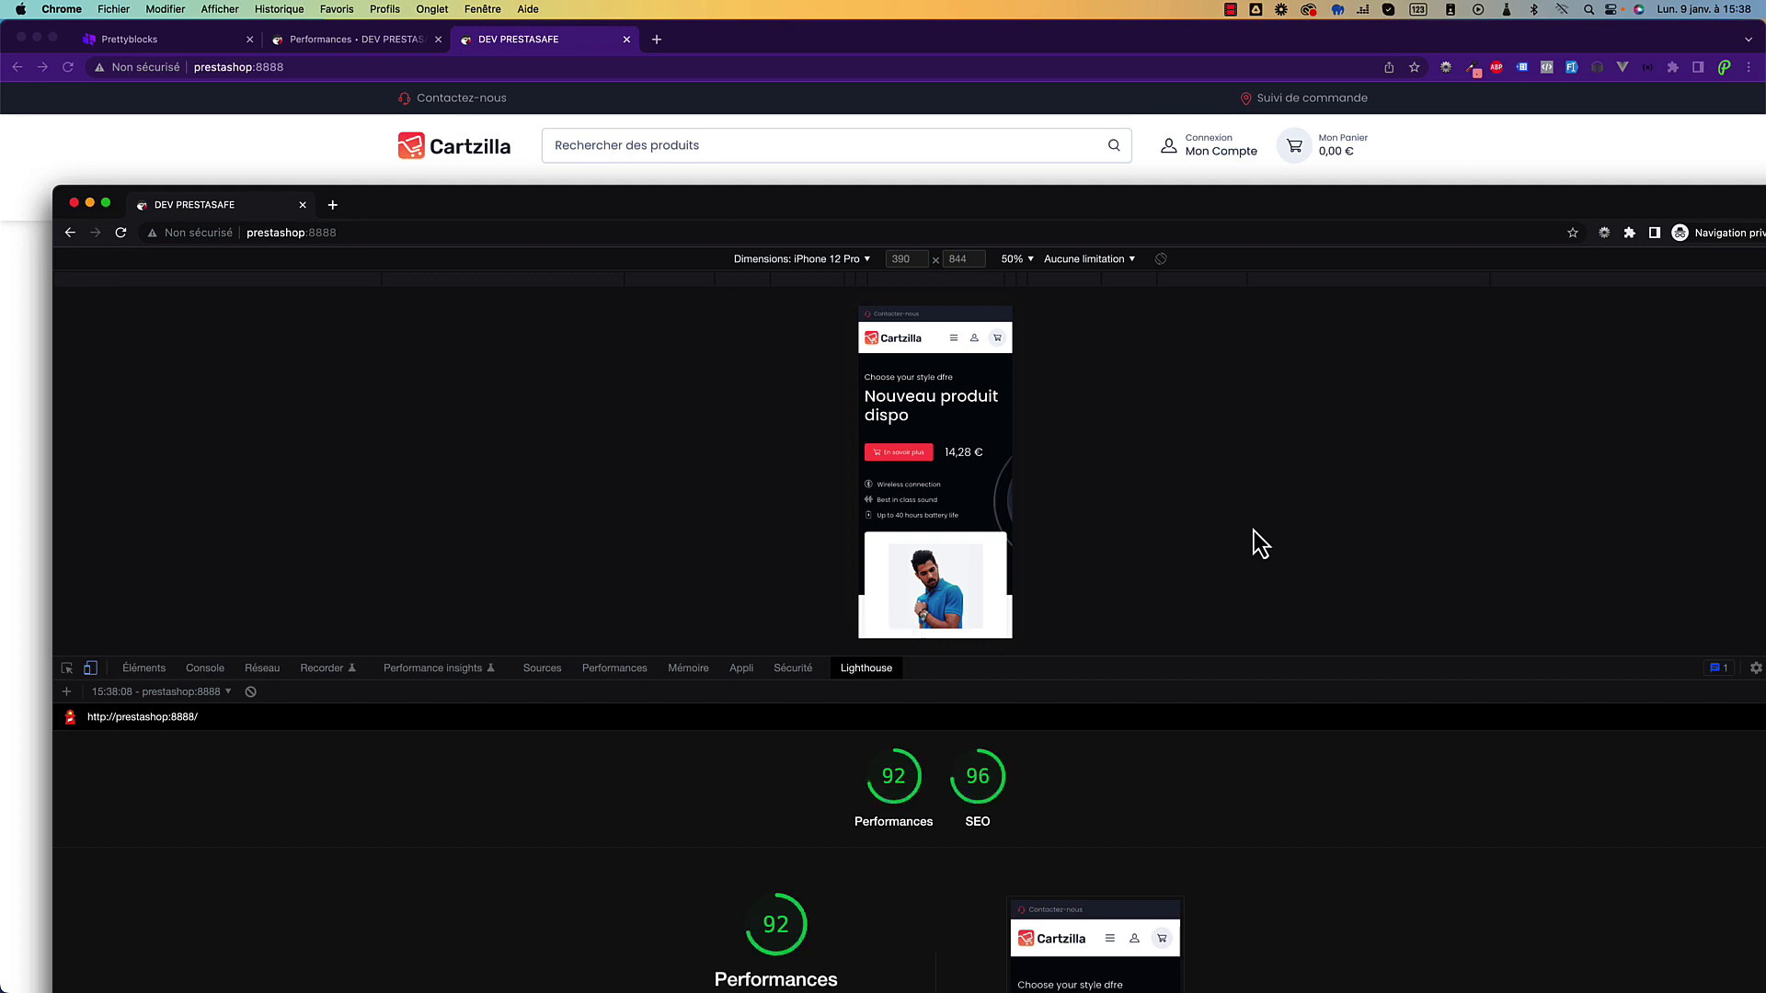
Examine the whole home page in the iPhone 12 Pro preview, and the Performances and SEO scores of the new Lighthouse report.
{"action": "scroll", "coordinate": [913, 479], "scroll_direction": "down", "scroll_amount": 10}
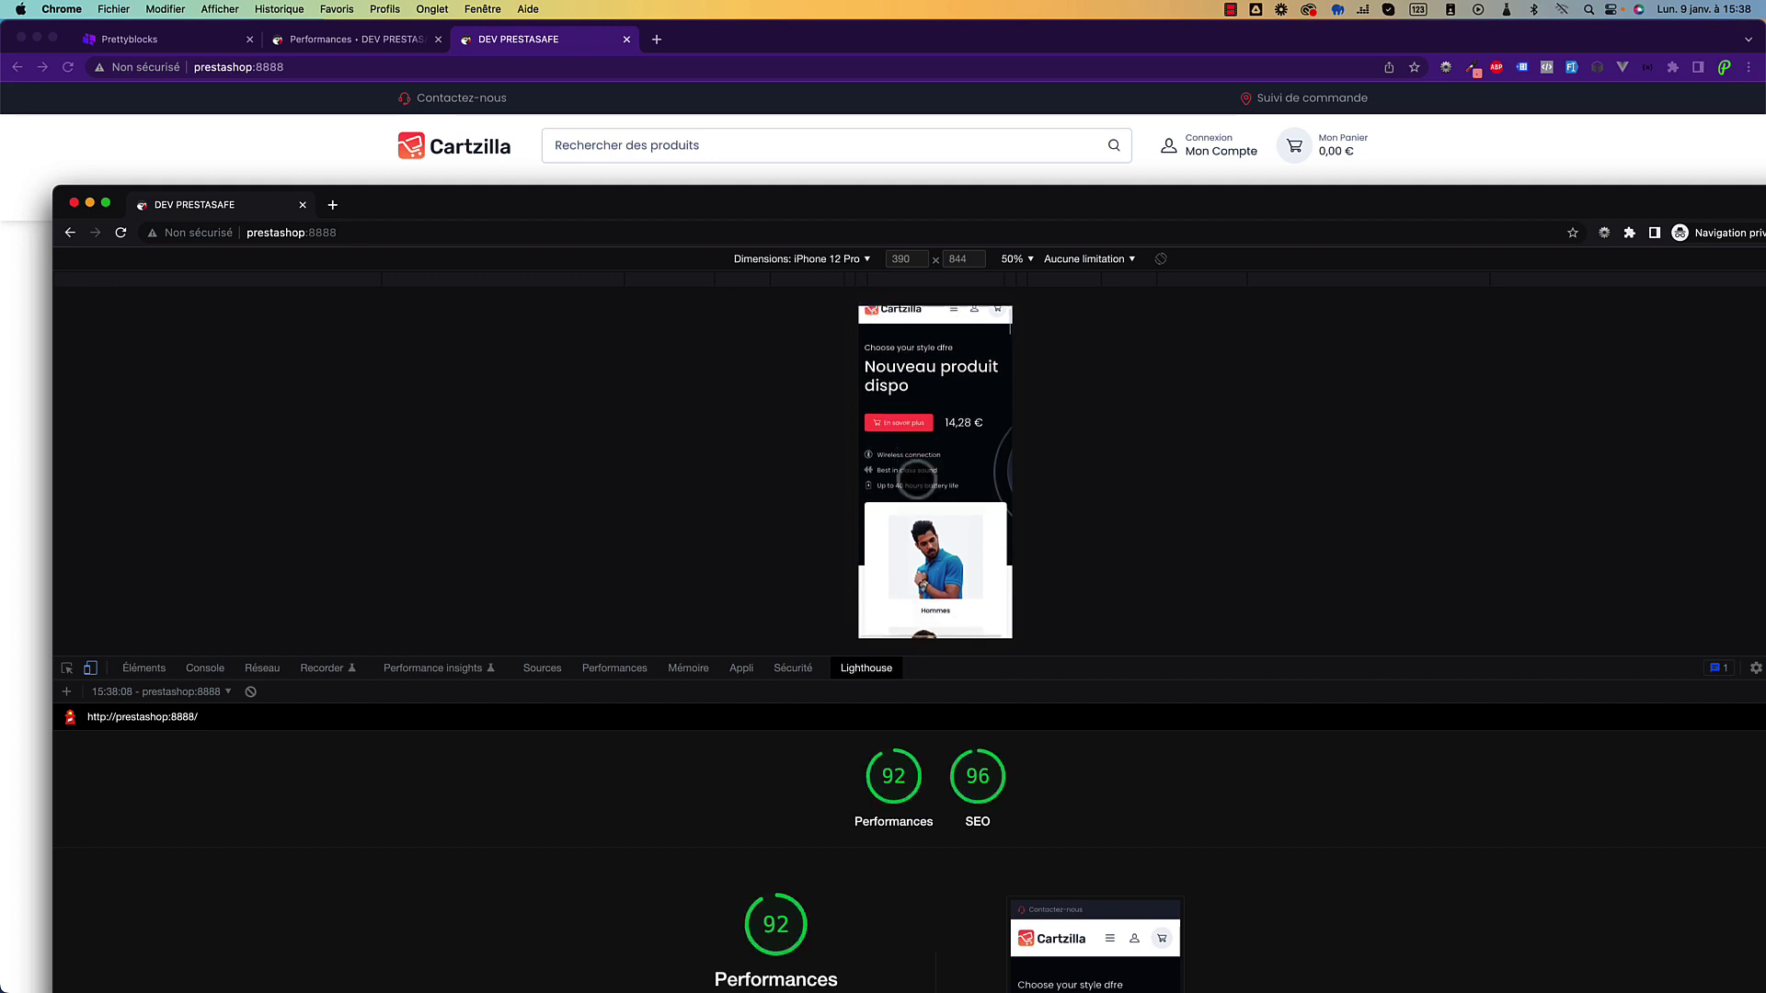
{"action": "scroll", "coordinate": [913, 479], "scroll_direction": "down", "scroll_amount": 15}
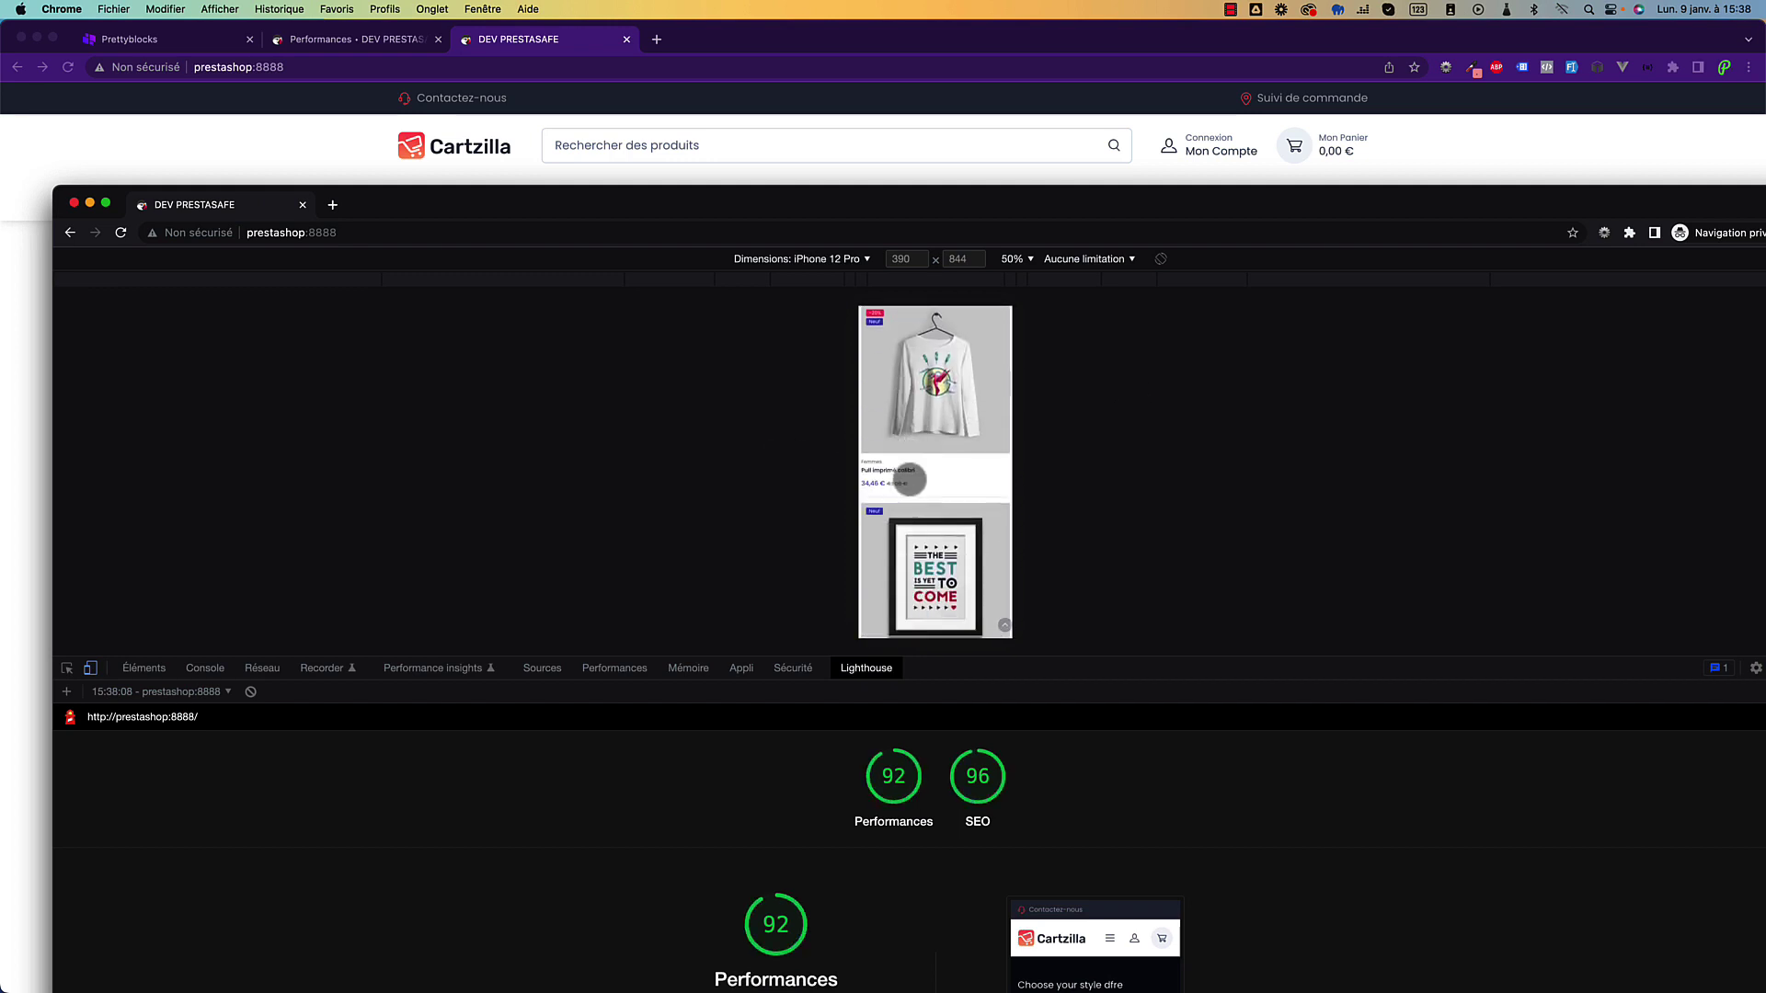
{"action": "scroll", "coordinate": [910, 480], "scroll_direction": "down", "scroll_amount": 15}
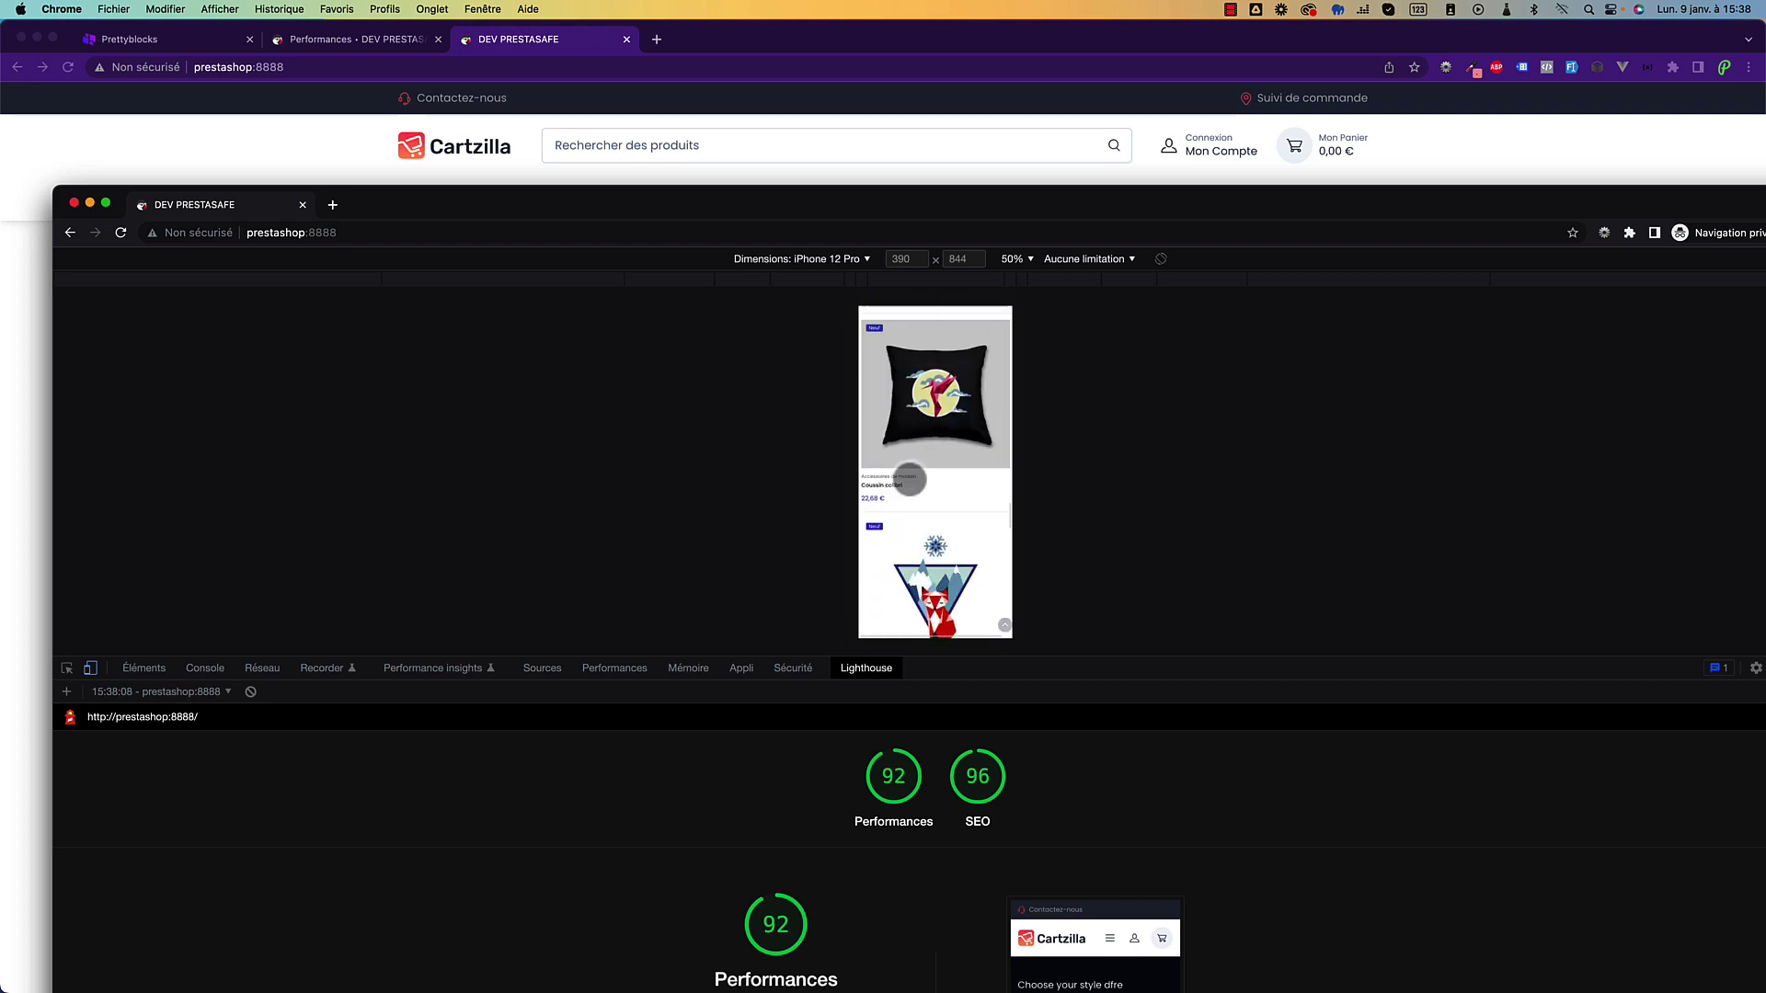
{"action": "scroll", "coordinate": [909, 479], "scroll_direction": "down", "scroll_amount": 10}
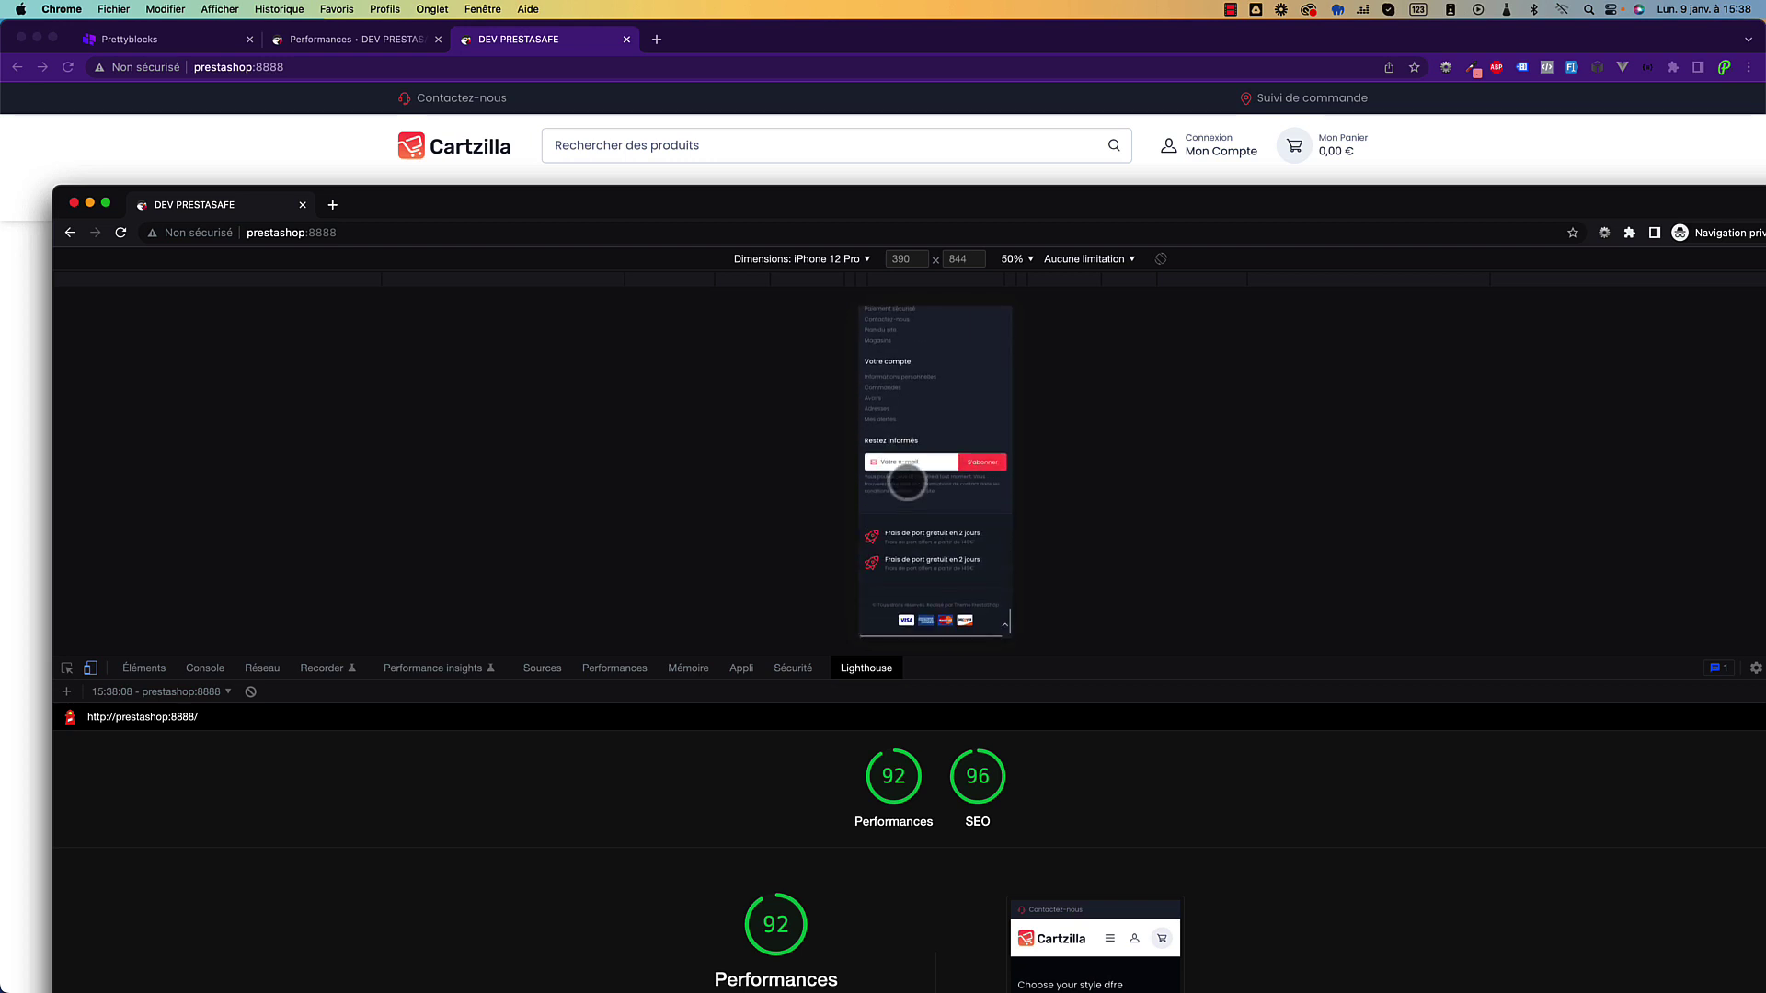
{"action": "left_click", "coordinate": [930, 819]}
{"action": "scroll", "coordinate": [927, 821], "scroll_direction": "up", "scroll_amount": 5}
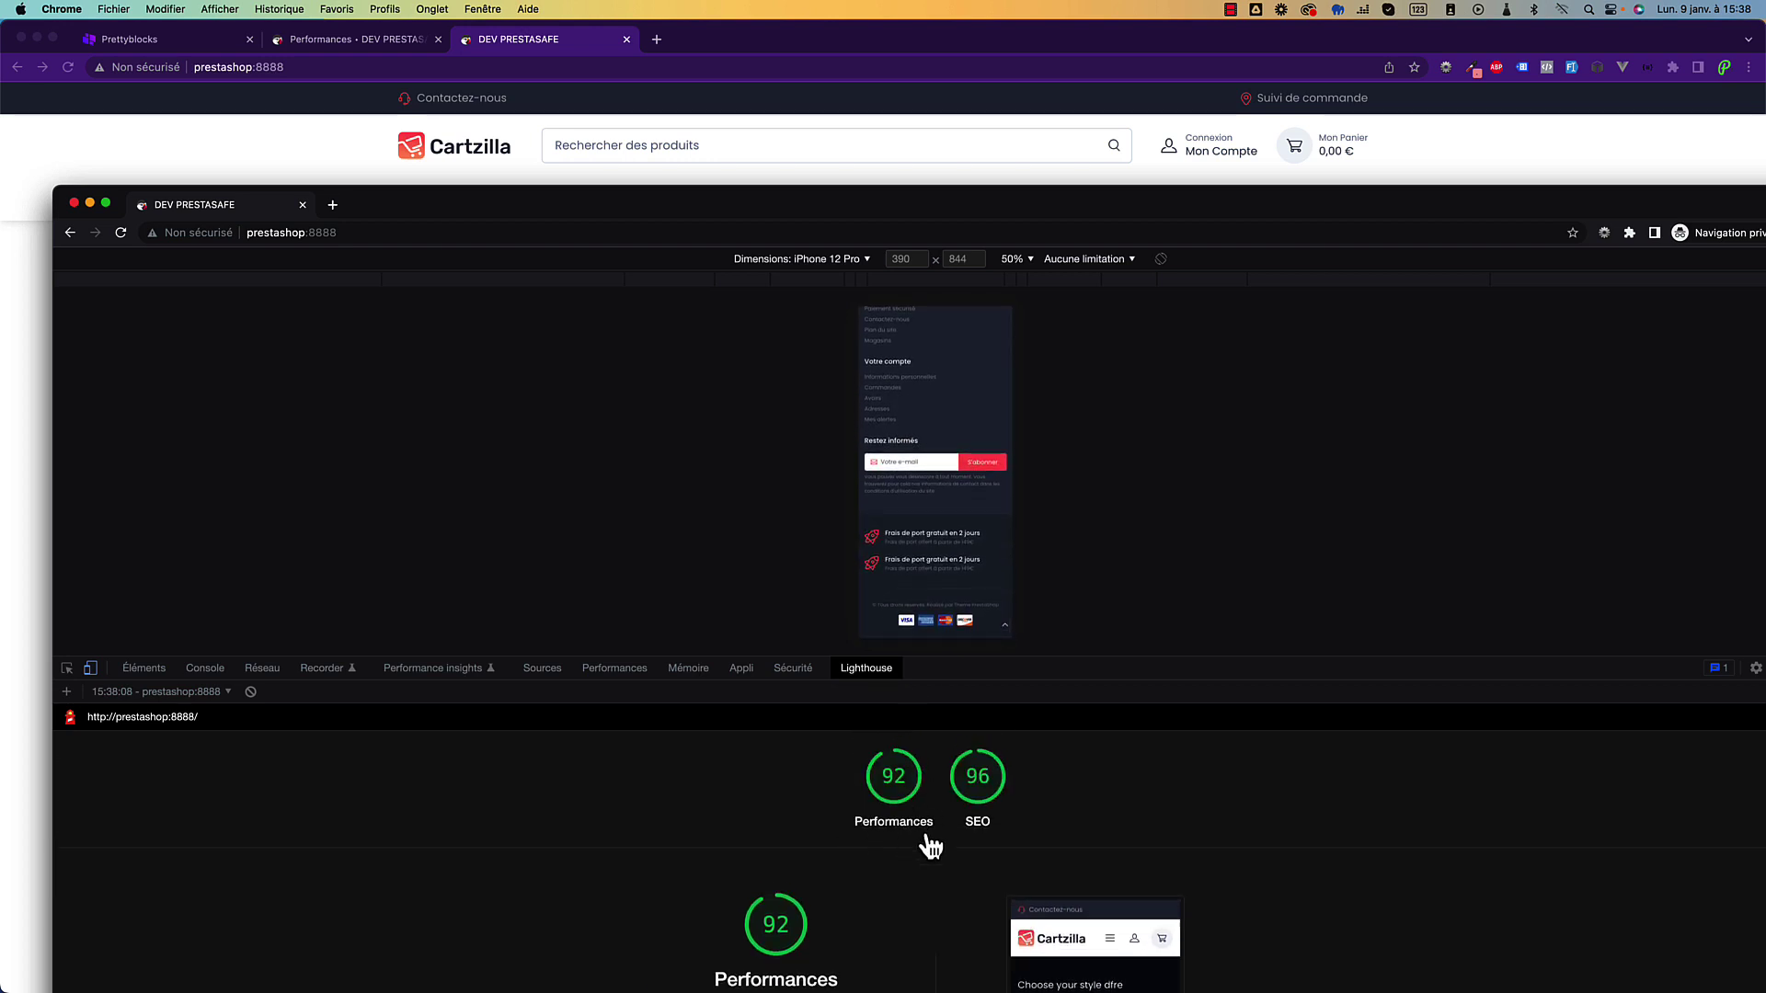
{"action": "scroll", "coordinate": [1116, 836], "scroll_direction": "down", "scroll_amount": 2}
{"action": "scroll", "coordinate": [808, 823], "scroll_direction": "up", "scroll_amount": 2}
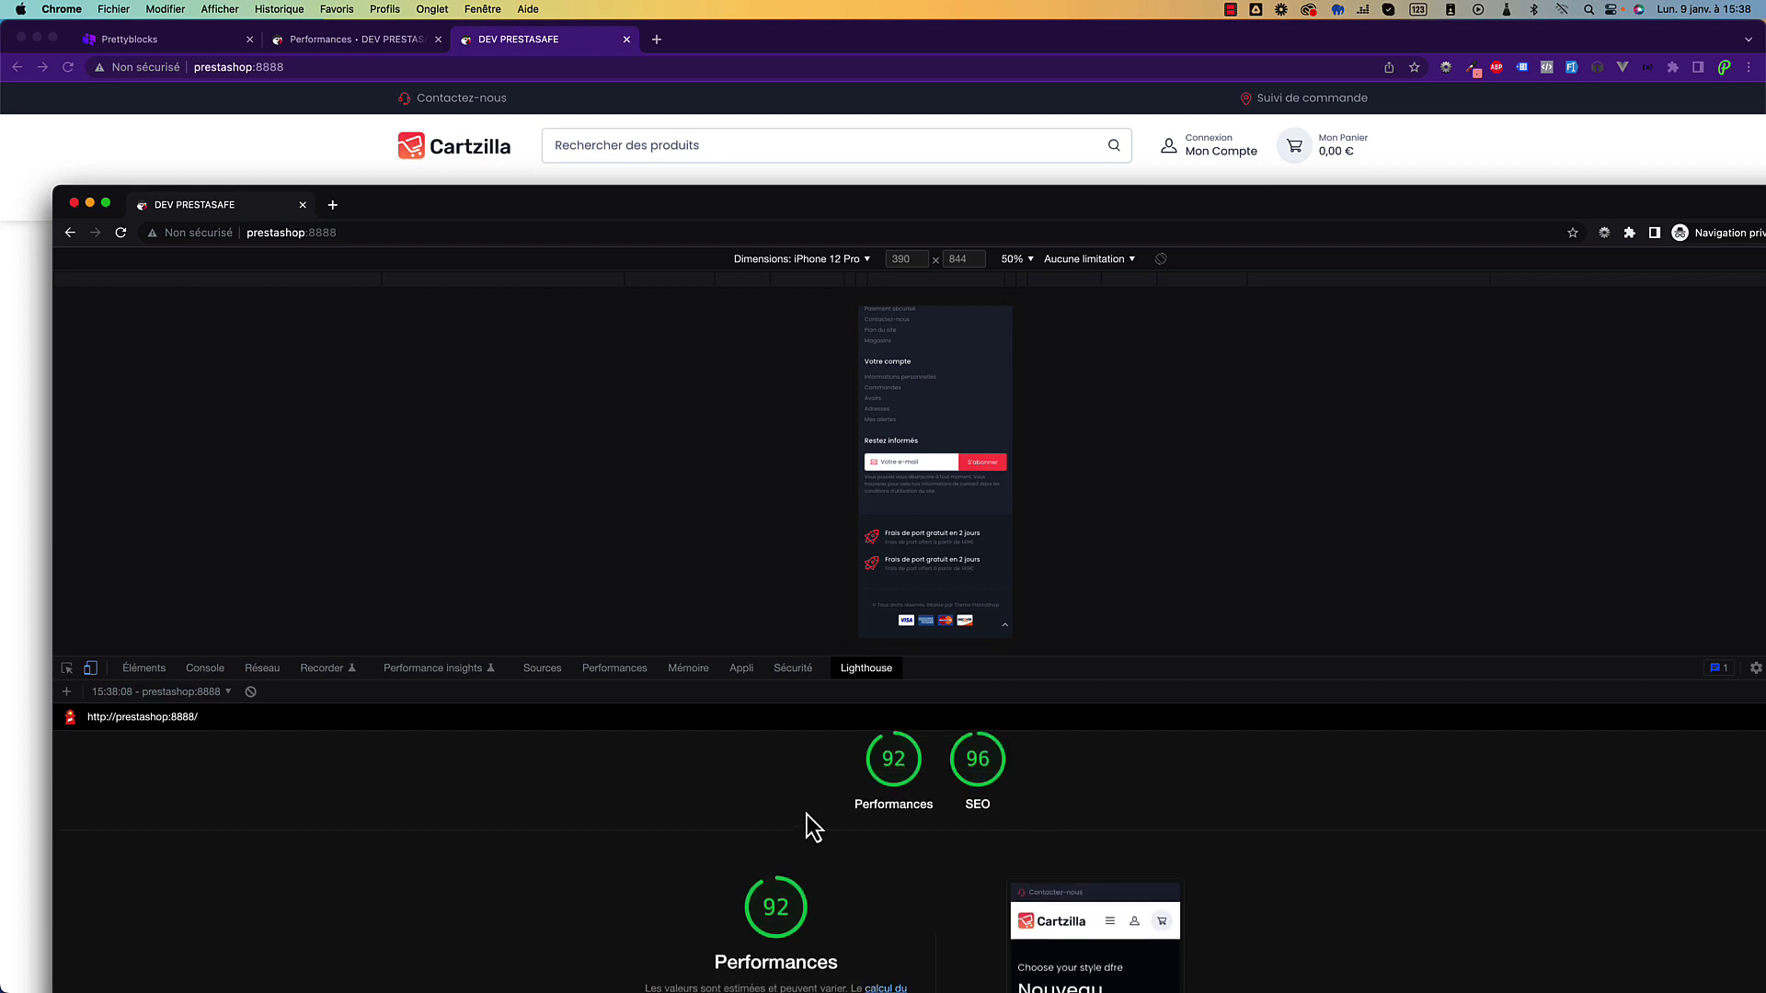
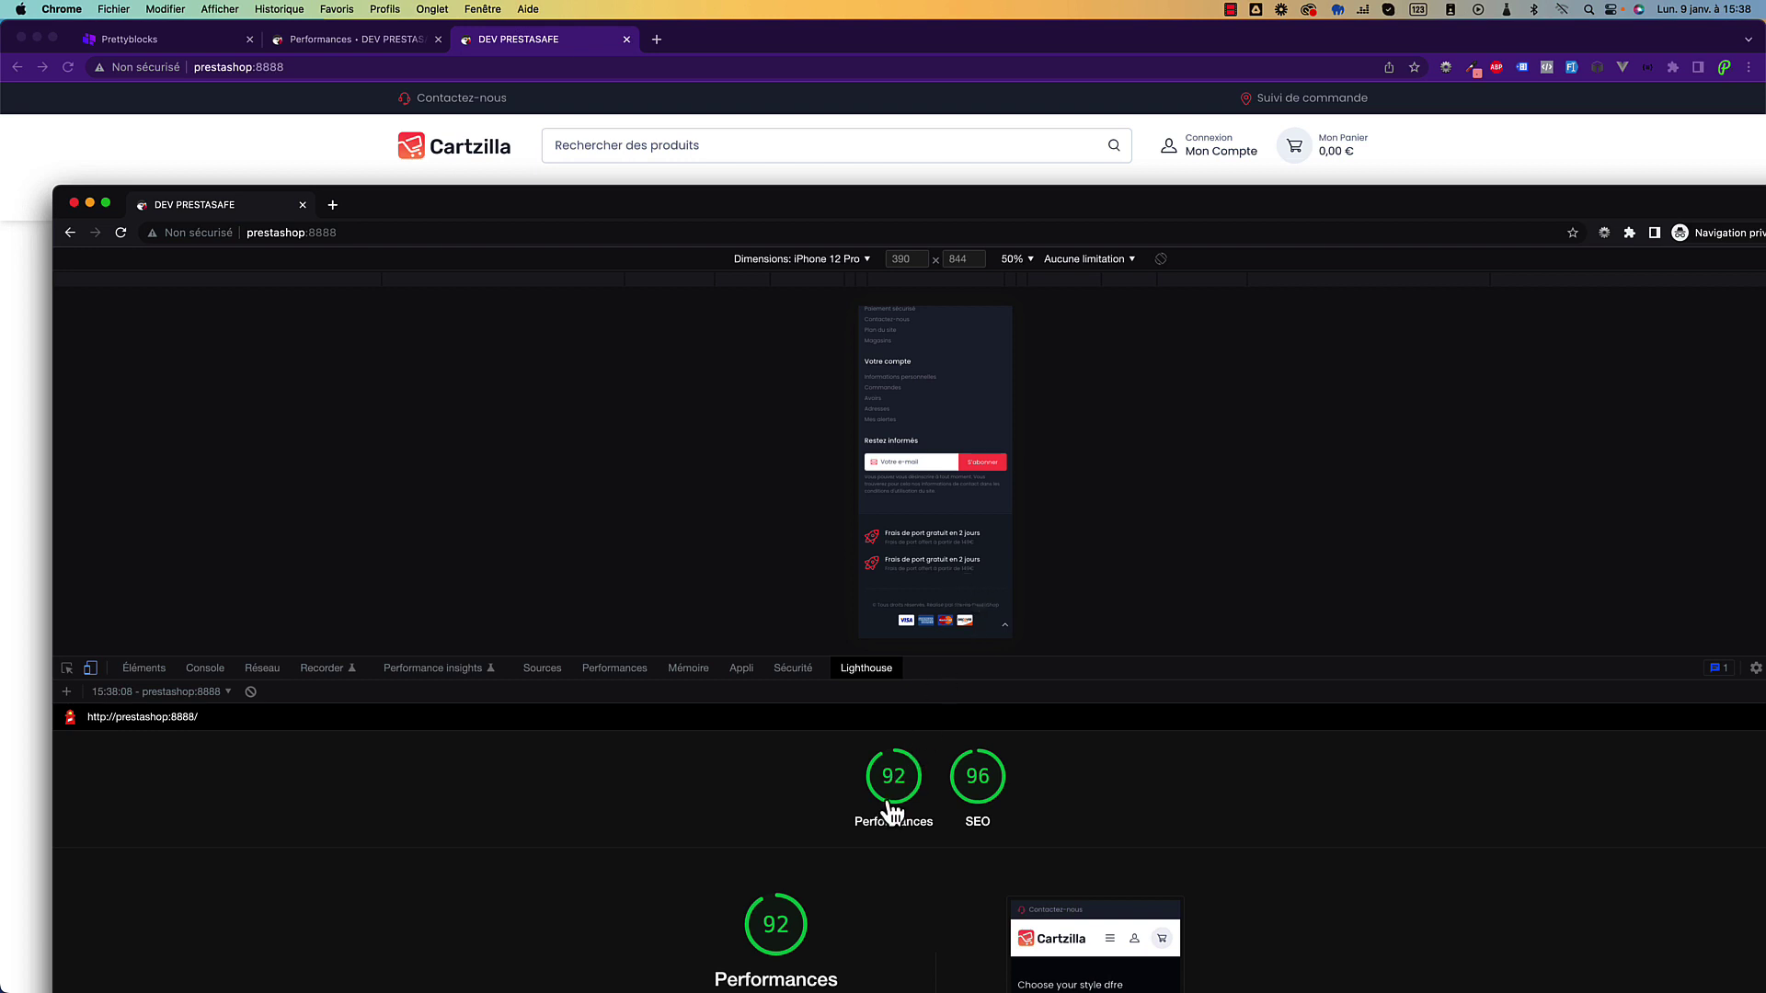
{"action": "left_click", "coordinate": [889, 812]}
{"action": "scroll", "coordinate": [891, 809], "scroll_direction": "up", "scroll_amount": 3}
Open the GTmetrix dashboard in a new tab of the main browser window.
{"action": "left_click", "coordinate": [656, 40]}
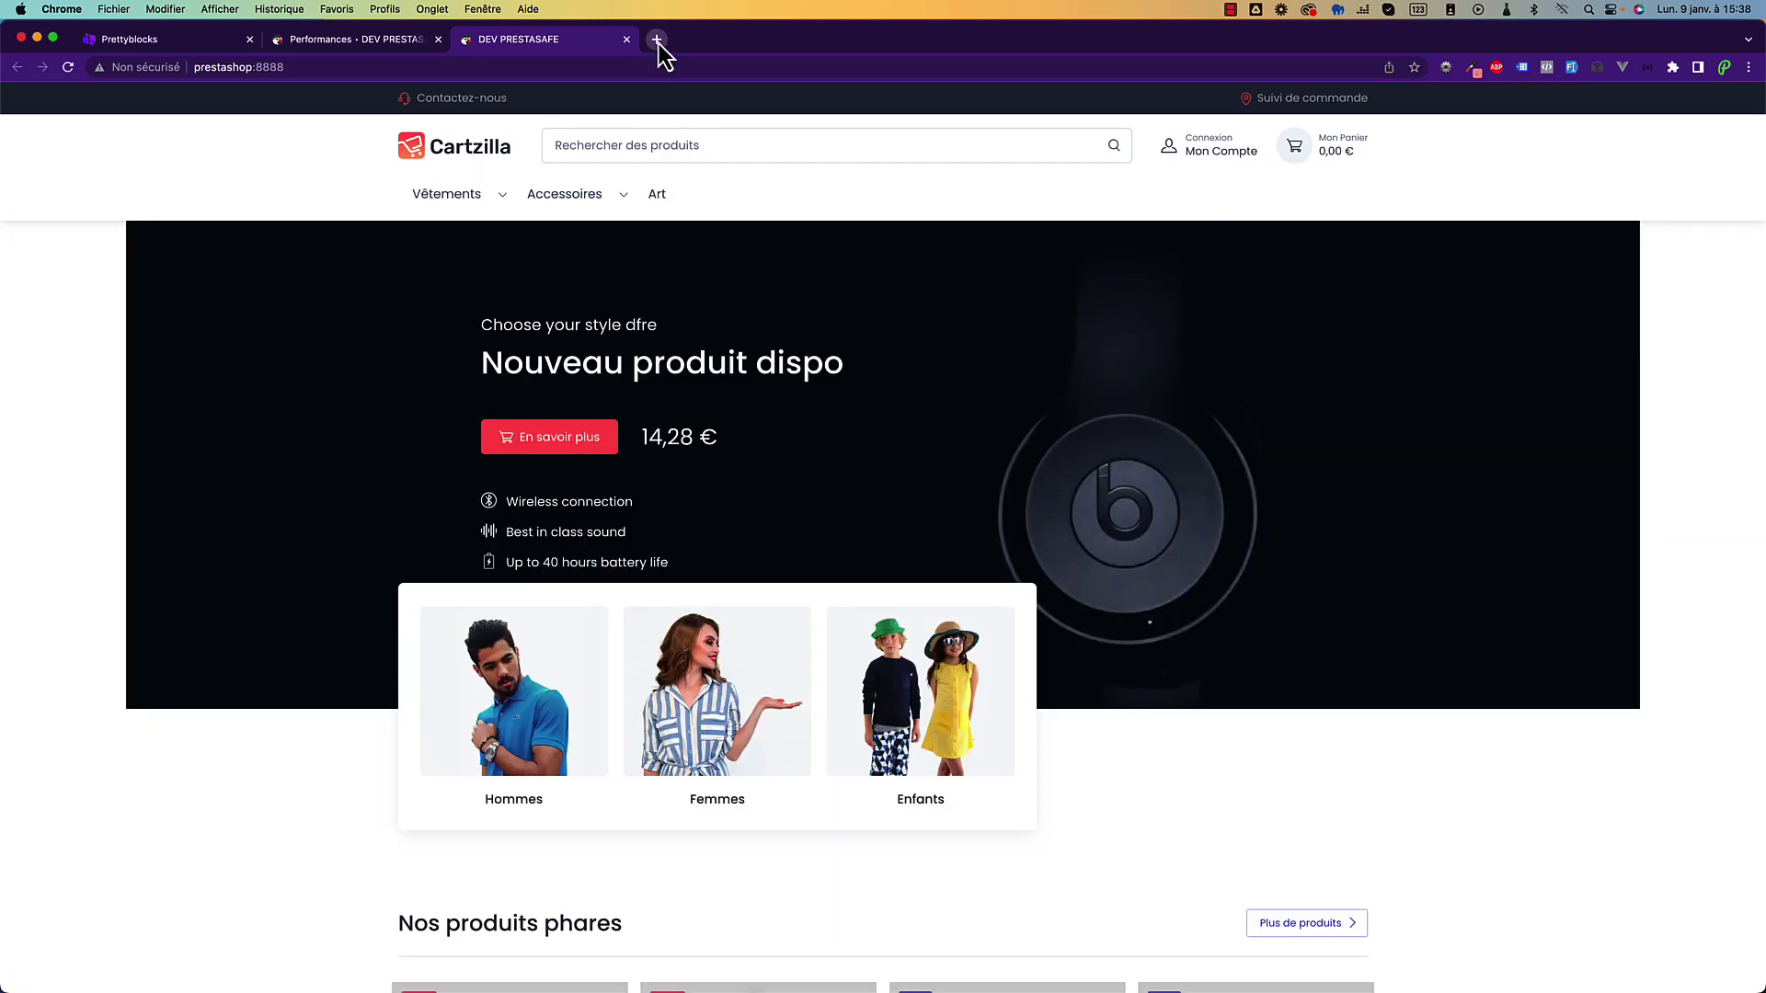
{"action": "left_click", "coordinate": [657, 41]}
{"action": "type", "text": "gtmetrix"}
{"action": "key", "text": "Return"}
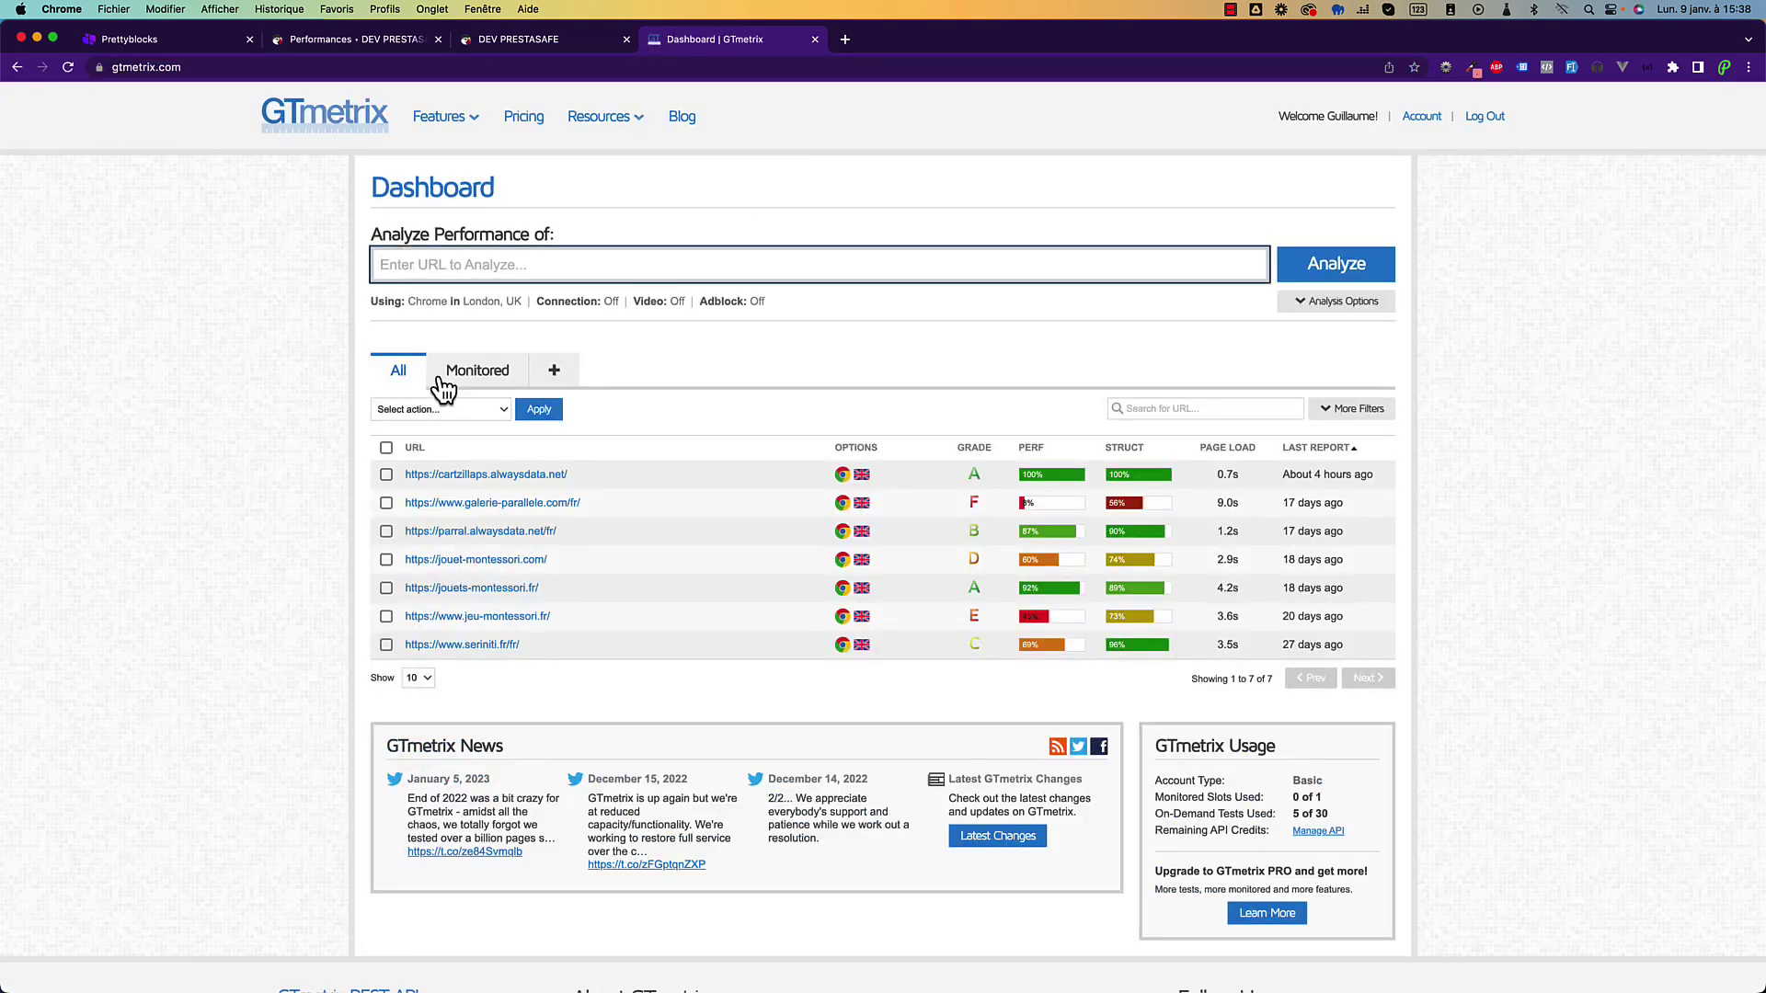
View the latest GTmetrix performance report for cartzillaps.alwaysdata.net, and return to the storefront.
{"action": "left_click", "coordinate": [496, 475]}
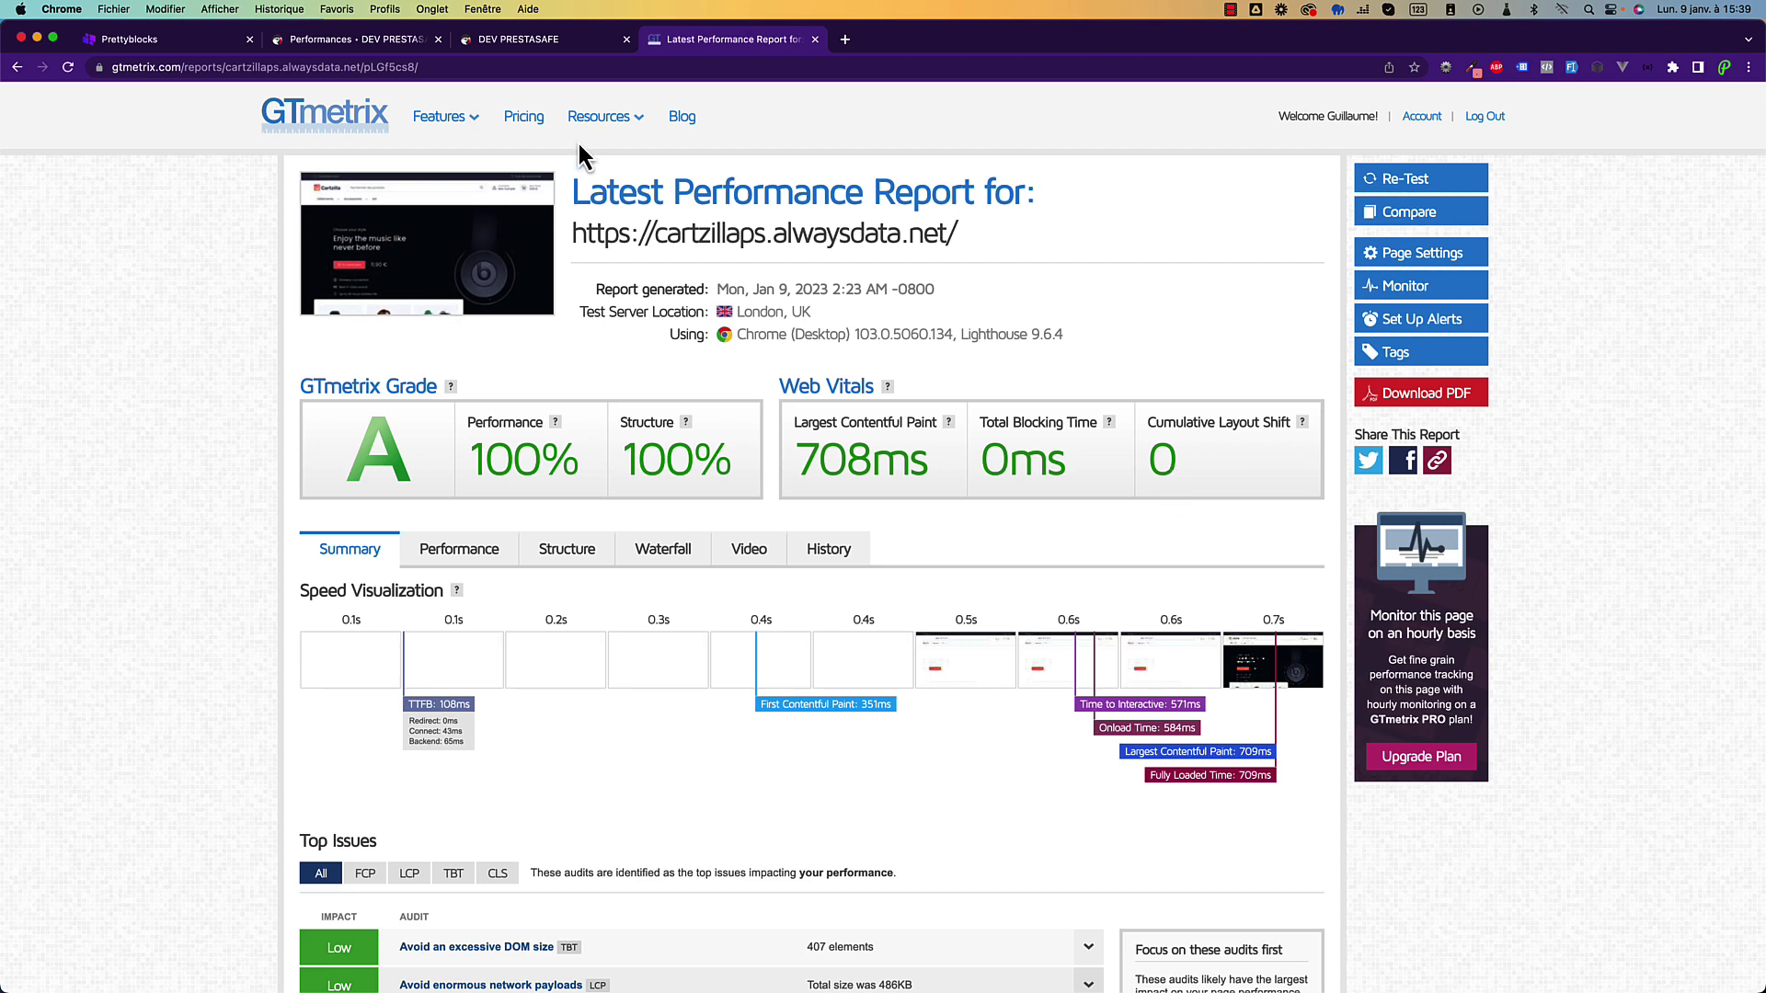
{"action": "left_click", "coordinate": [558, 41]}
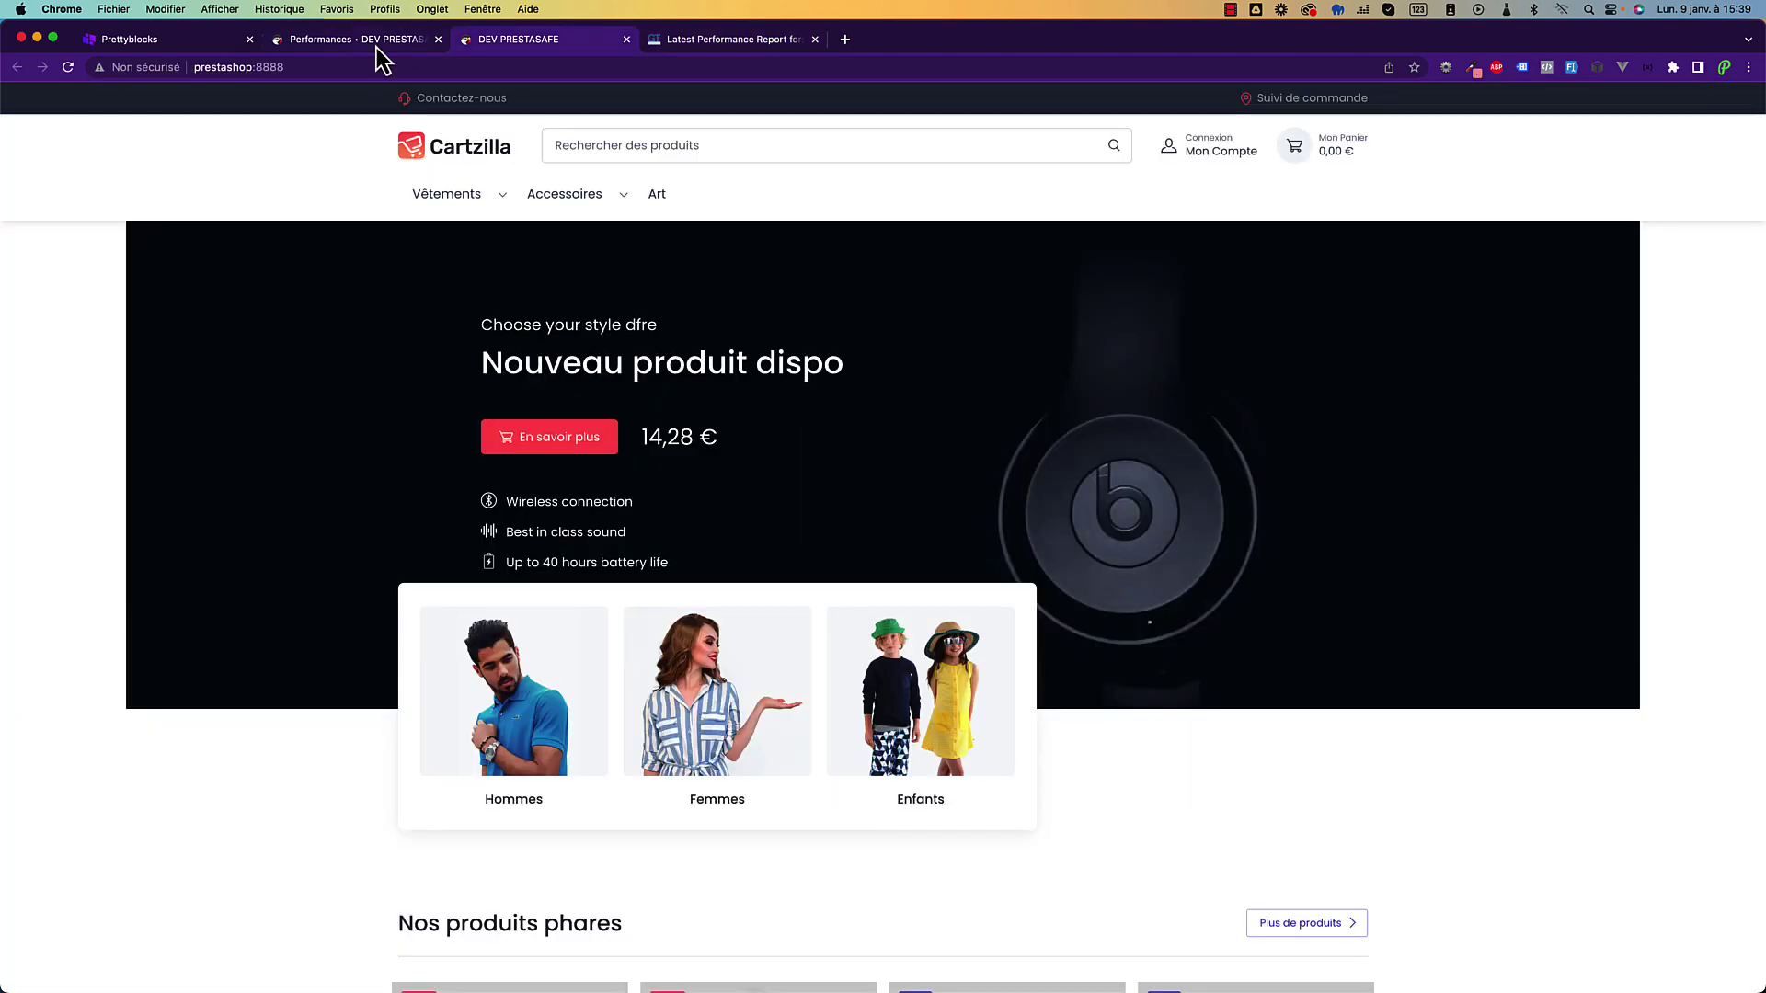
Switch to the Prettyblocks editor and show the Logo and Design options of the theme settings.
{"action": "left_click", "coordinate": [174, 44]}
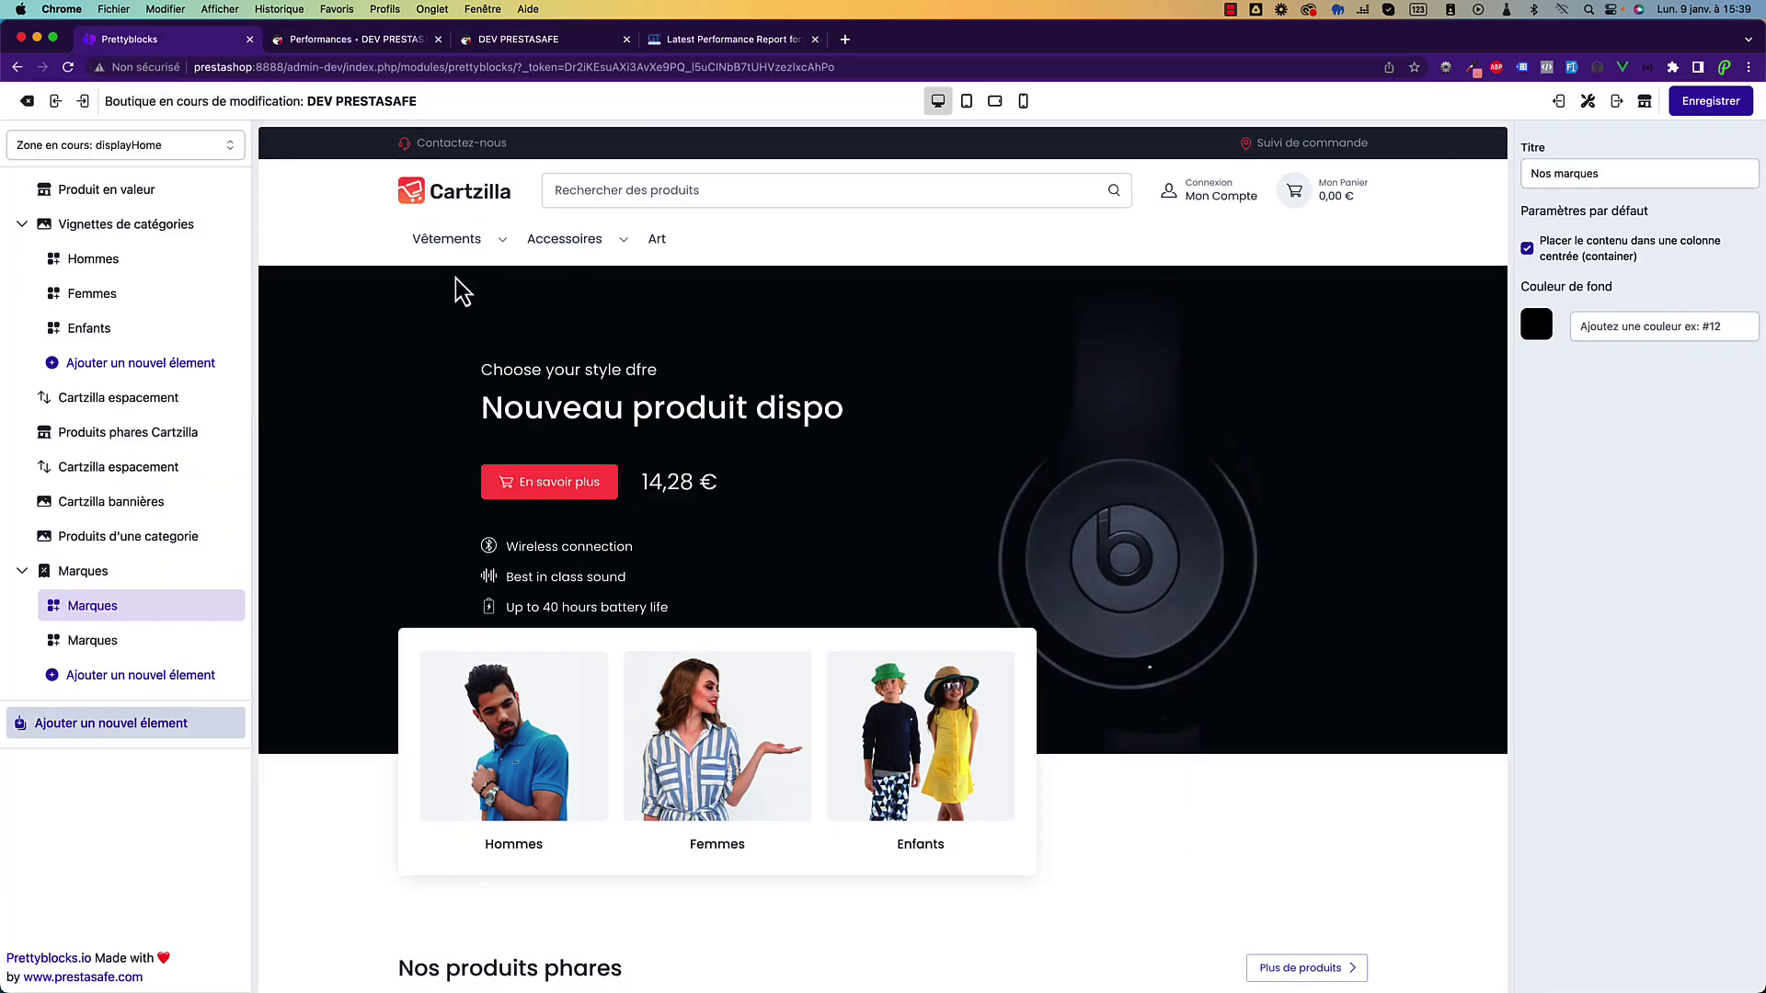
{"action": "left_click", "coordinate": [1587, 102]}
{"action": "left_click", "coordinate": [1645, 191]}
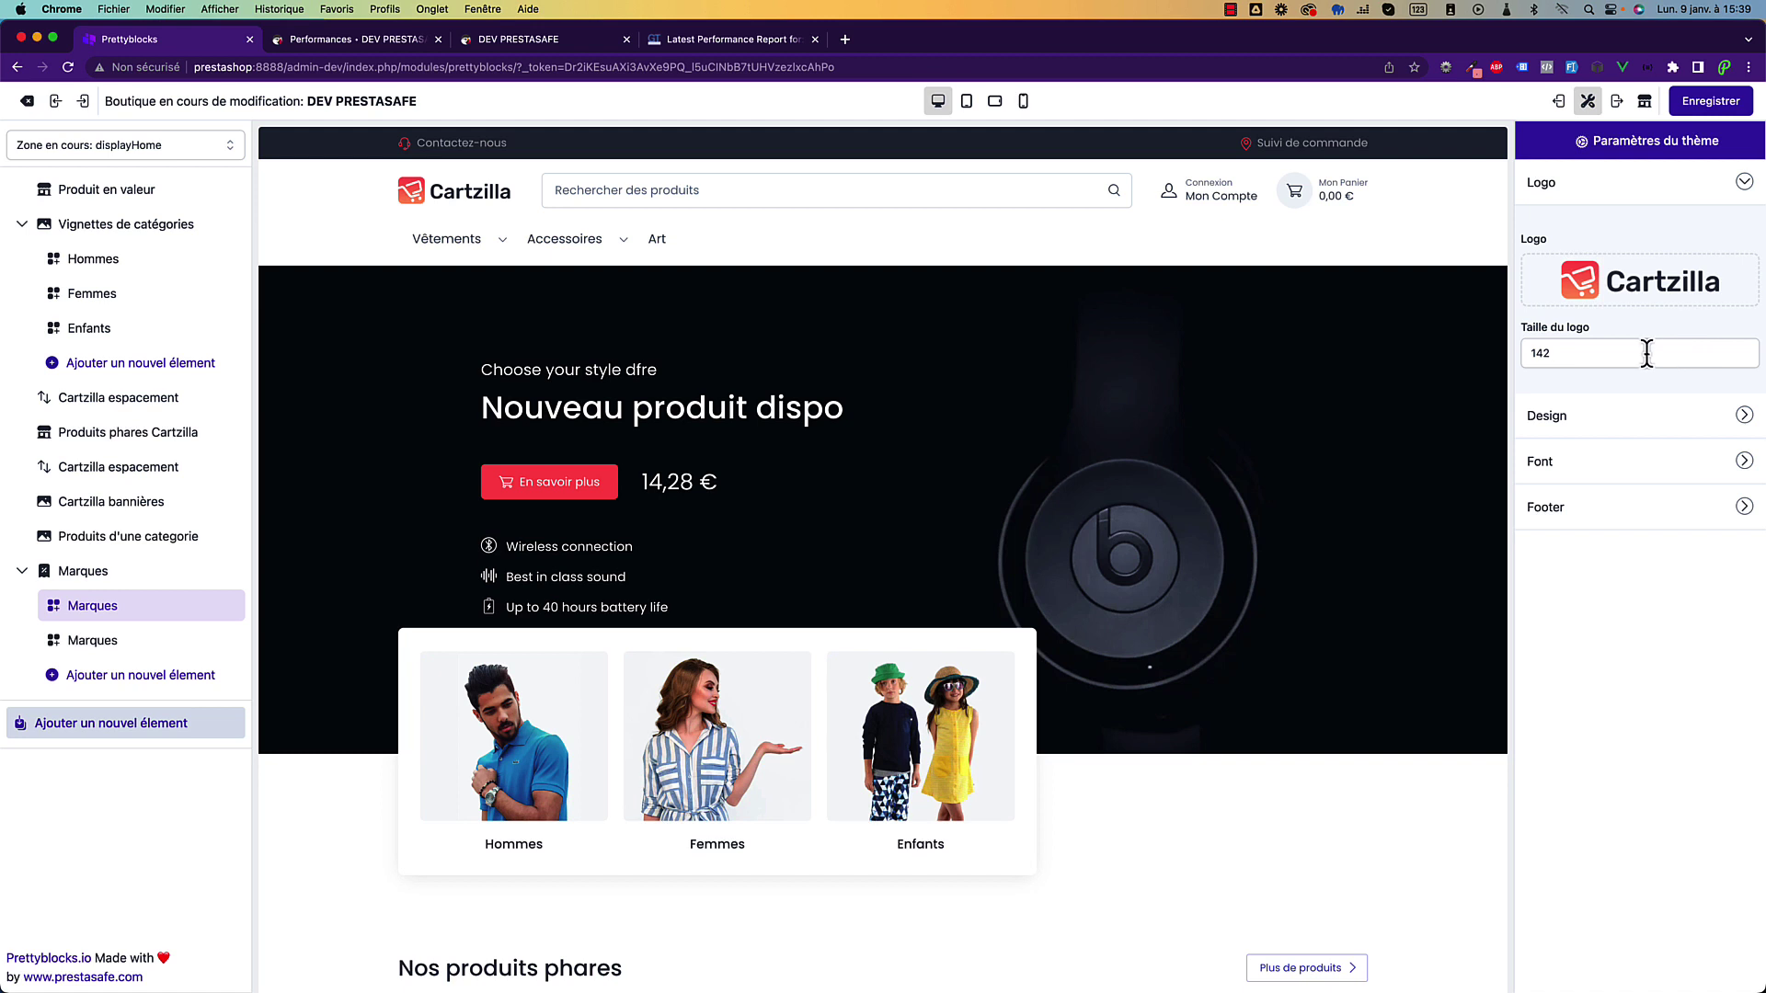
{"action": "left_click", "coordinate": [1605, 424]}
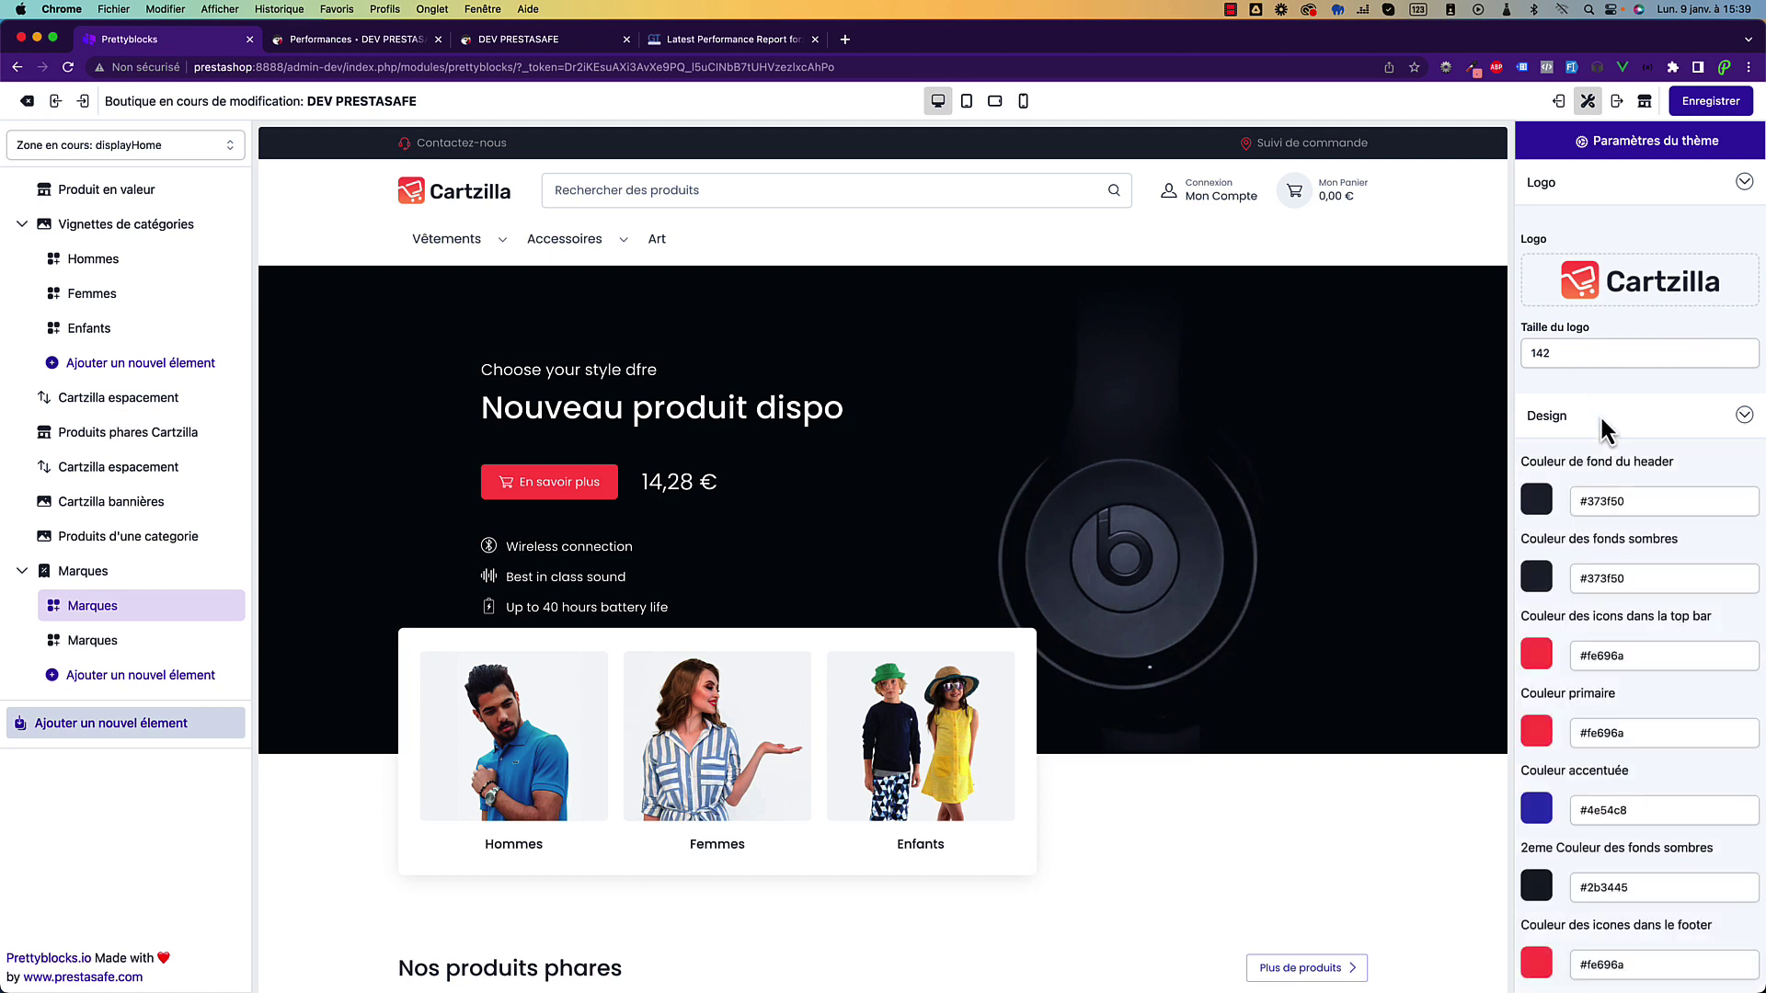
{"action": "scroll", "coordinate": [1604, 424], "scroll_direction": "down", "scroll_amount": 5}
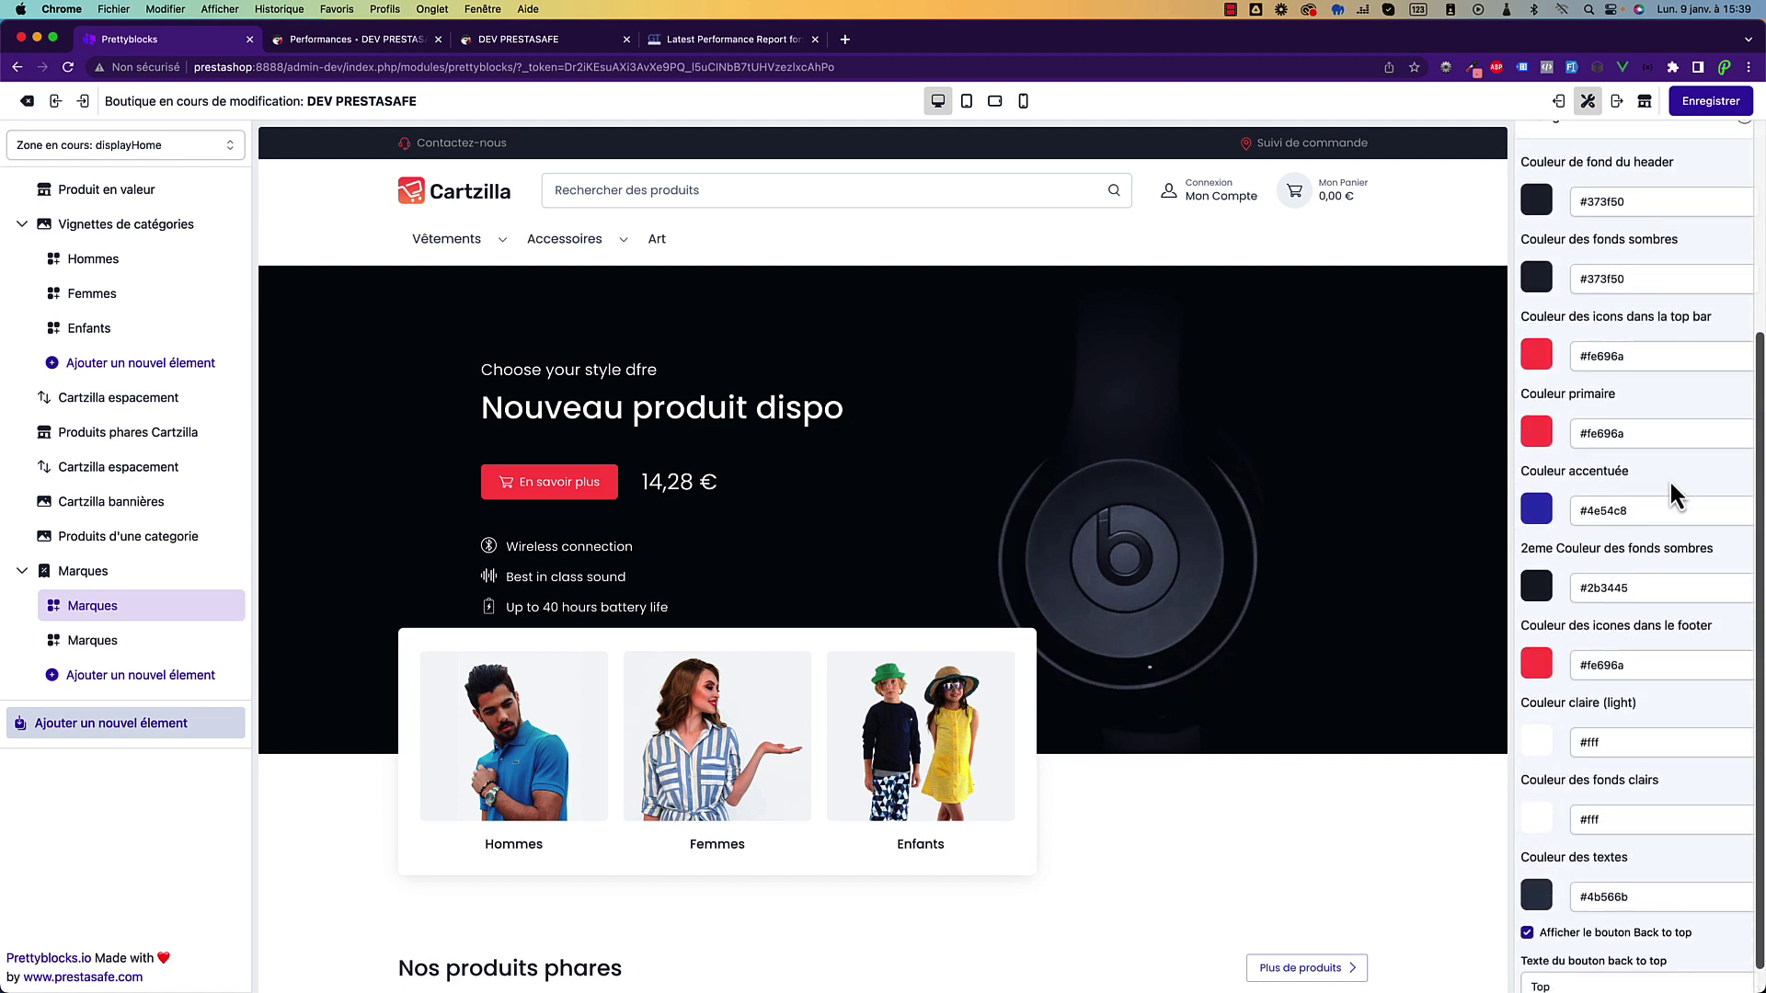
Set the theme's "Couleur primaire" to the blue #1461d5 and save.
{"action": "left_click", "coordinate": [1536, 439]}
{"action": "scroll", "coordinate": [912, 559], "scroll_direction": "down", "scroll_amount": 5}
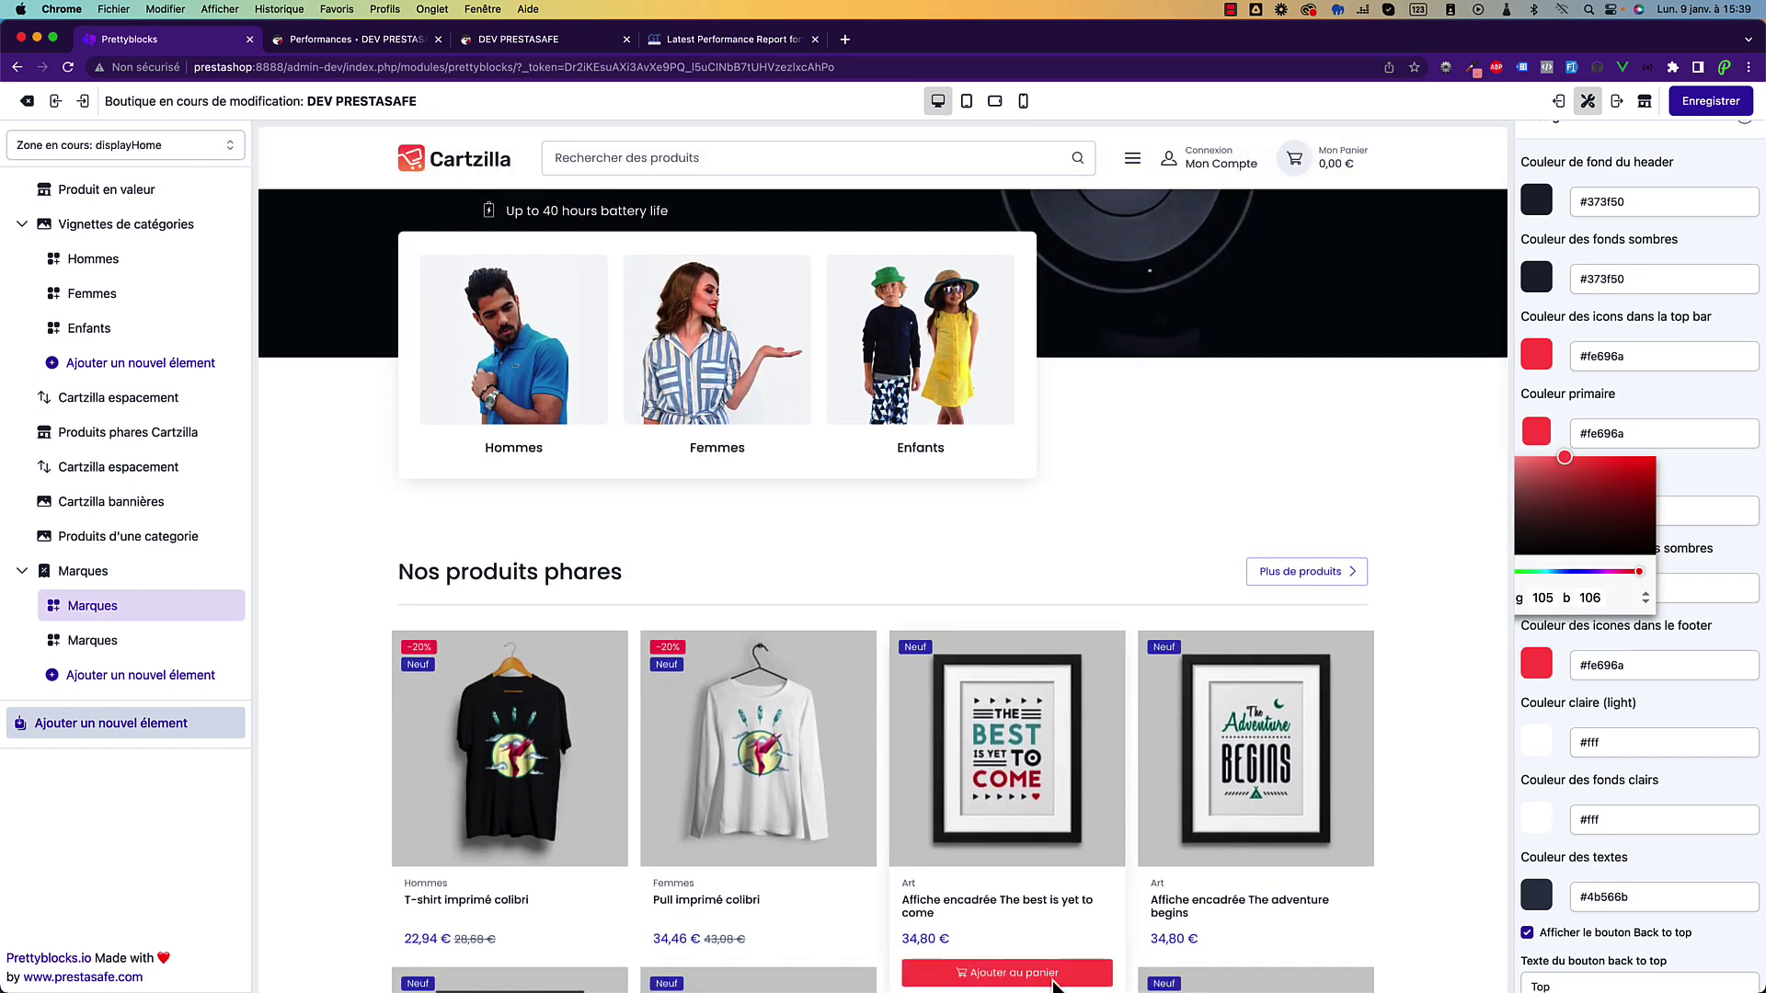
{"action": "left_click_drag", "start_coordinate": [1611, 526], "coordinate": [1645, 475]}
{"action": "left_click_drag", "start_coordinate": [1598, 573], "coordinate": [1565, 580]}
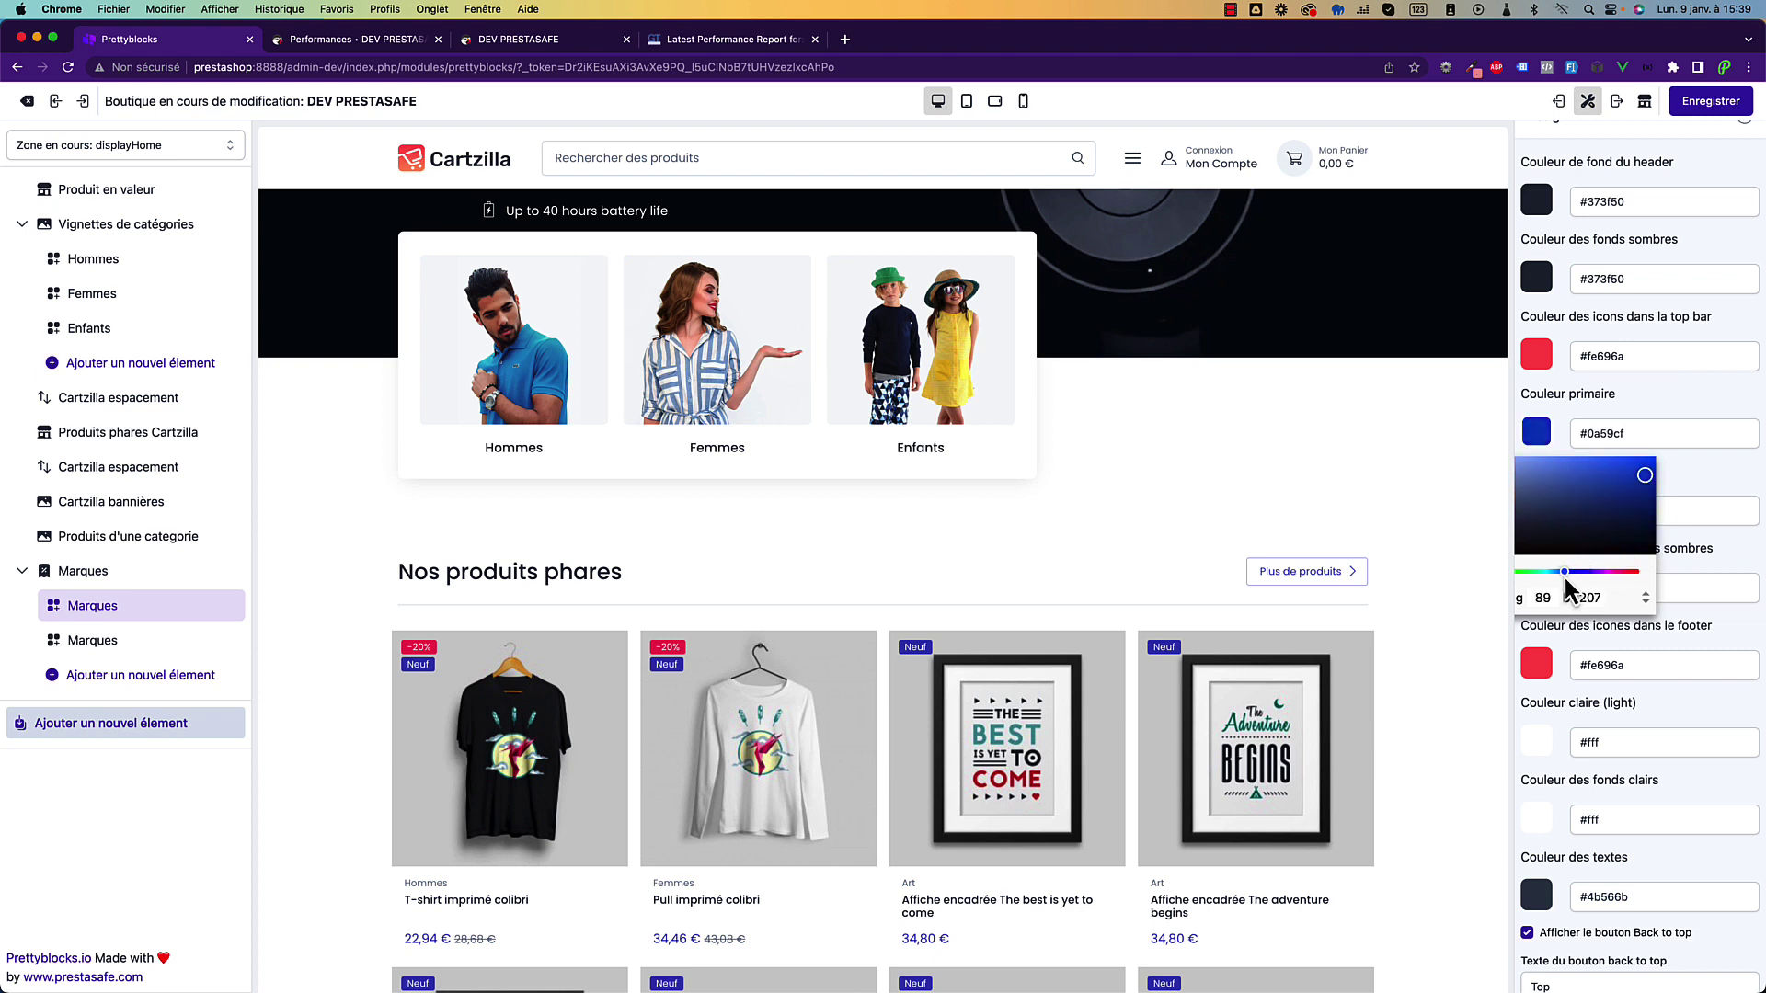
{"action": "left_click_drag", "start_coordinate": [1616, 500], "coordinate": [1633, 474]}
{"action": "left_click", "coordinate": [1752, 480]}
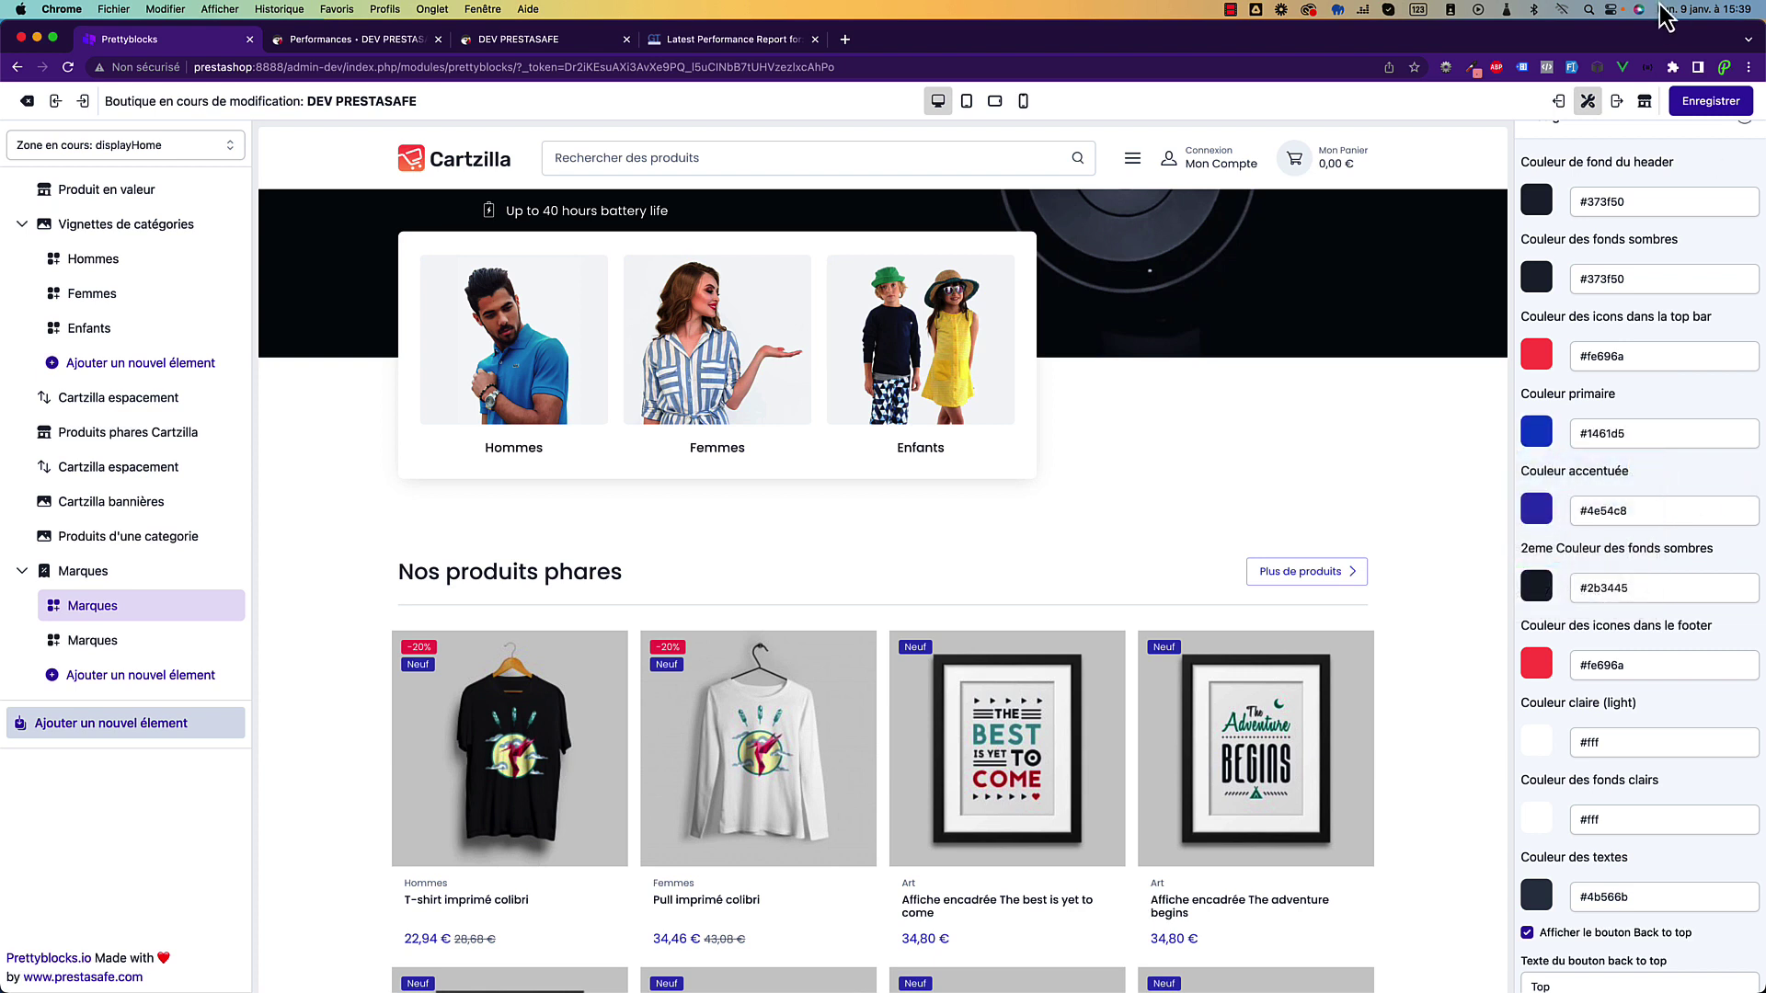
{"action": "left_click", "coordinate": [1703, 107]}
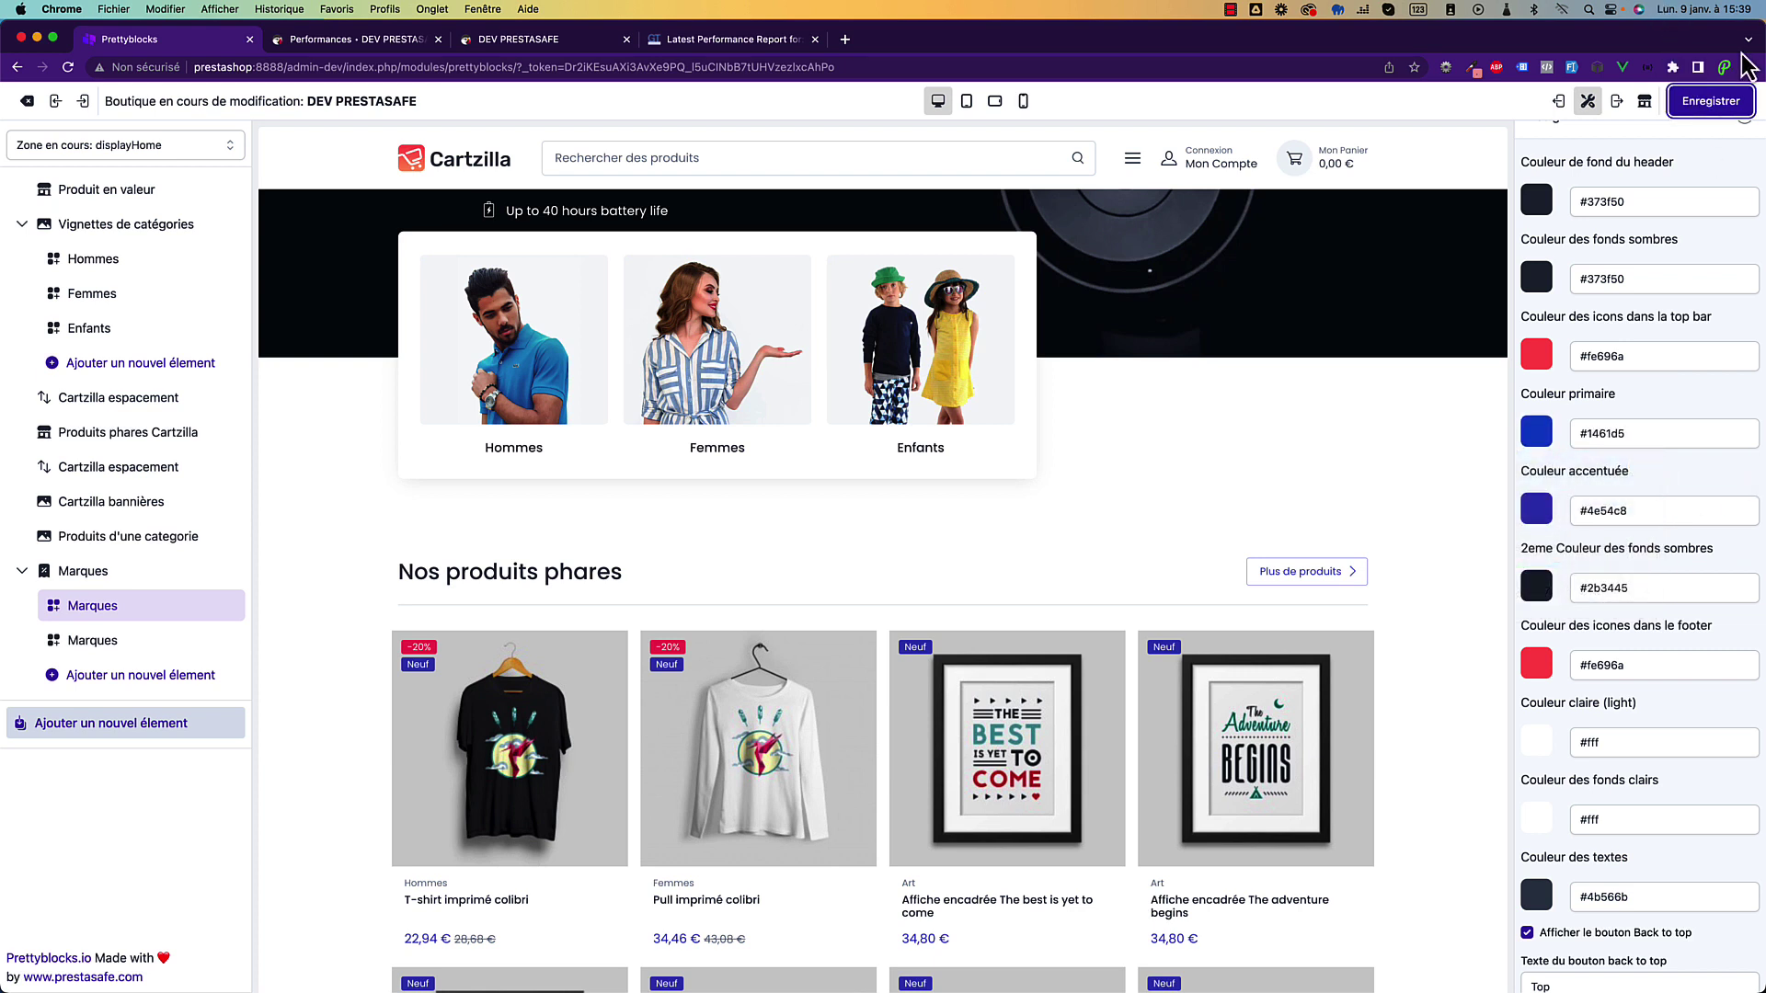
Disable "Smart cache" for style sheets and JavaScript plus Optimisation Apache on the Performances page, and save.
{"action": "left_click", "coordinate": [360, 44]}
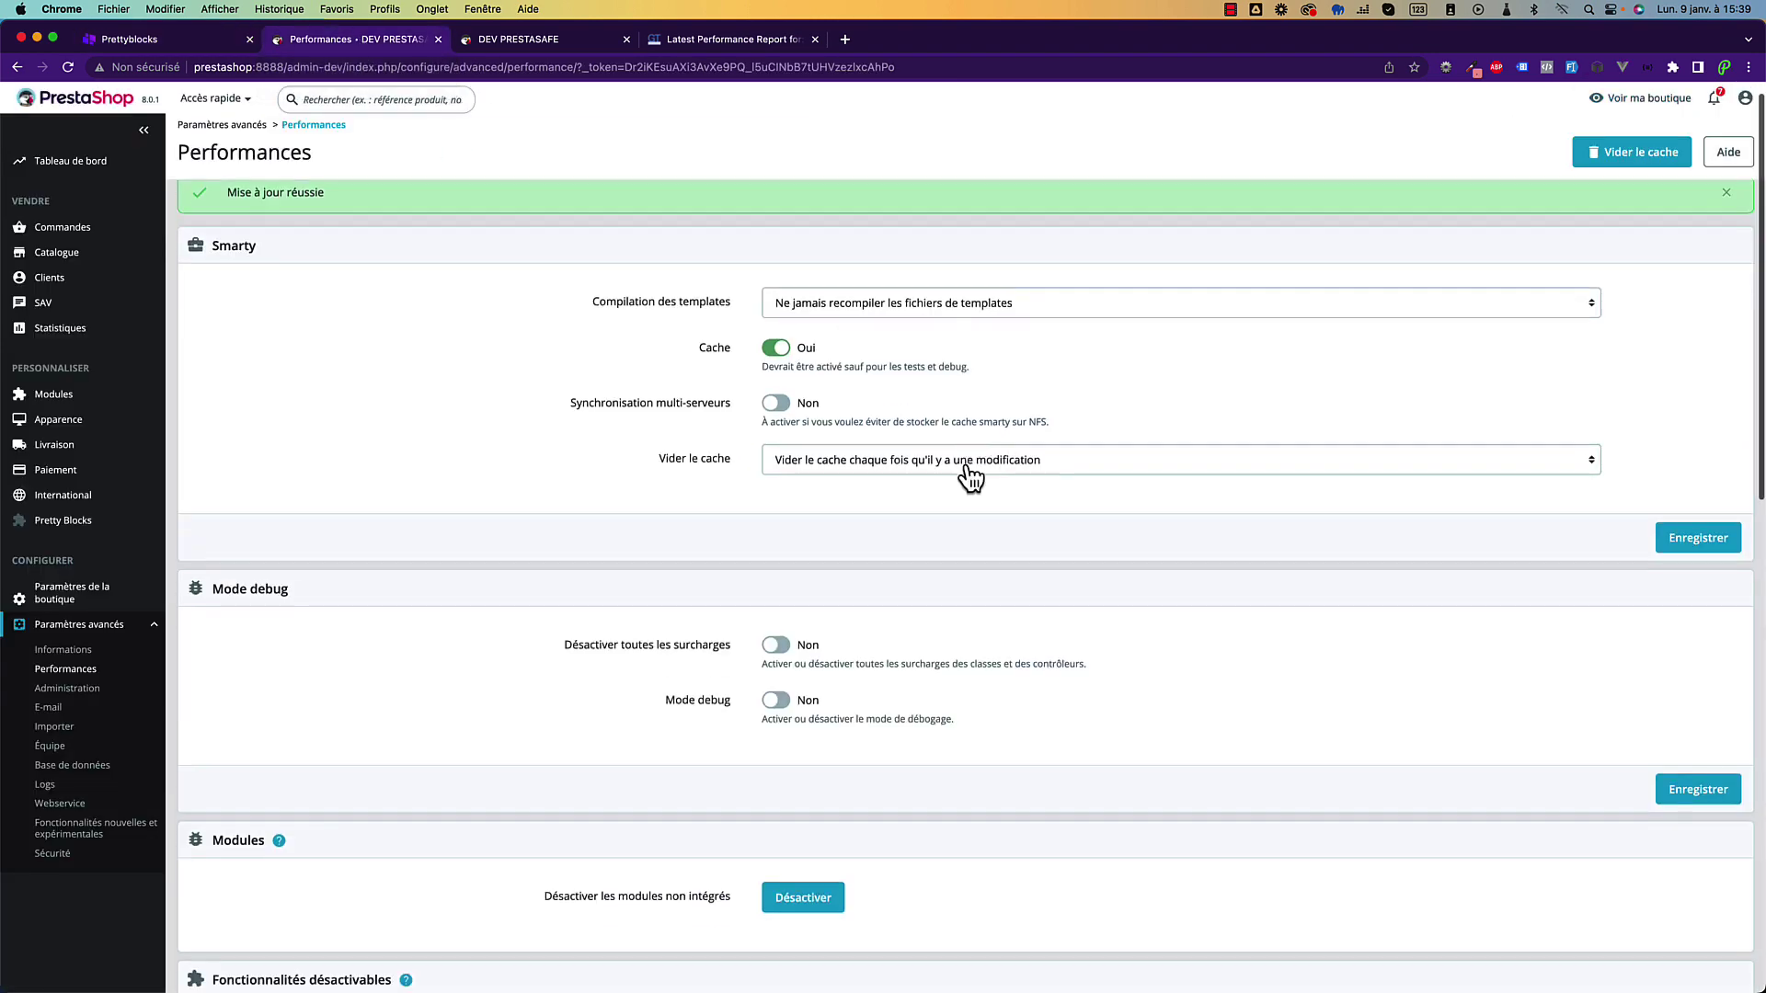
{"action": "scroll", "coordinate": [970, 477], "scroll_direction": "down", "scroll_amount": 10}
{"action": "left_click", "coordinate": [774, 508]}
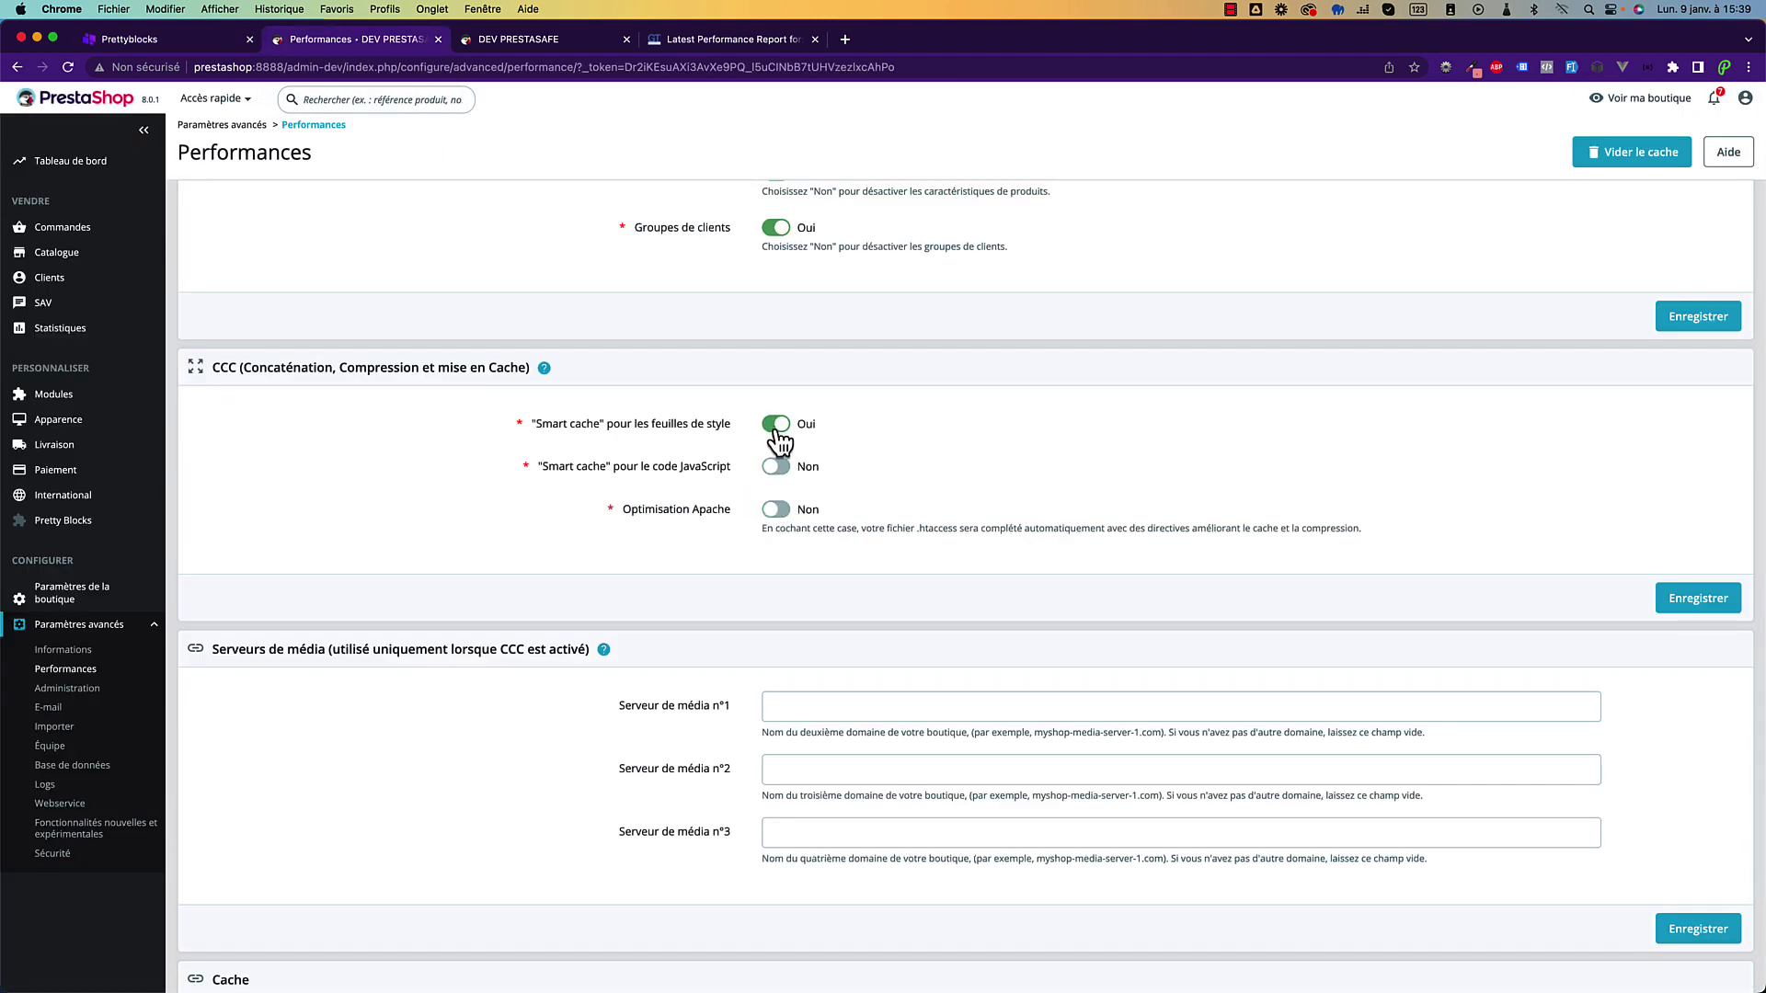
{"action": "left_click", "coordinate": [775, 425]}
{"action": "left_click", "coordinate": [1697, 603]}
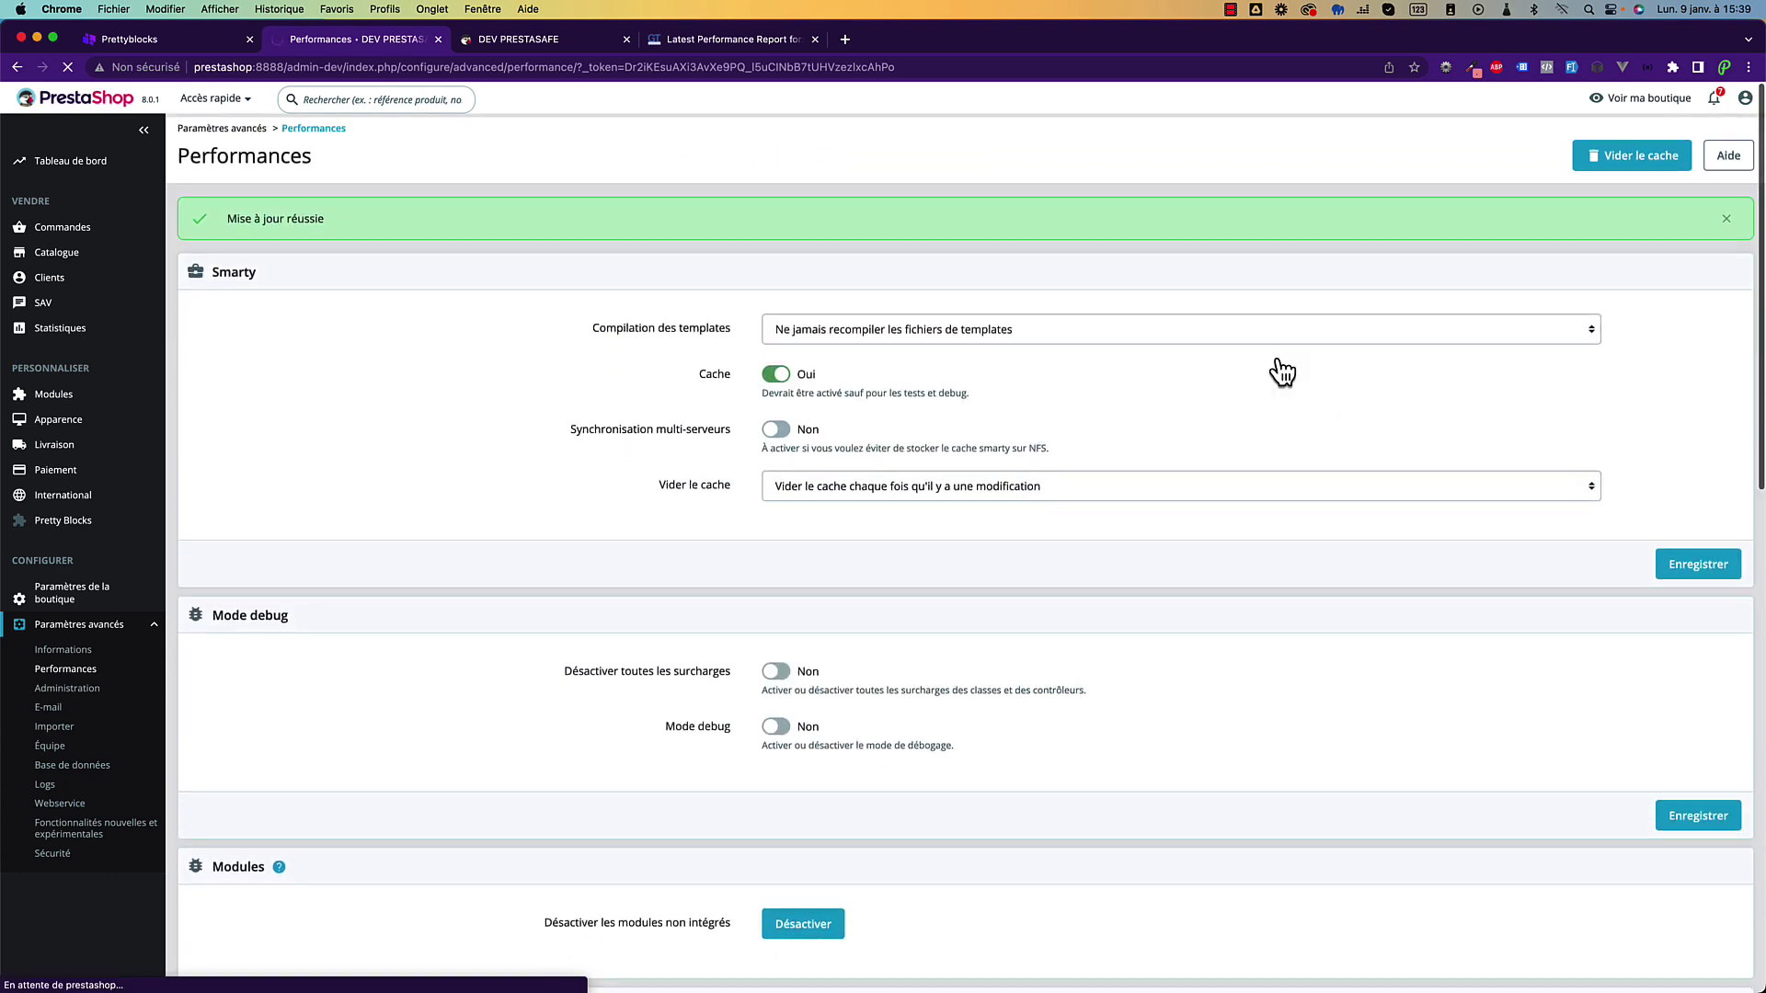
Set Smarty template compilation to "Forcer la compilation à chaque appel", turn its cache off, and save.
{"action": "left_click", "coordinate": [885, 325]}
{"action": "left_click", "coordinate": [841, 367]}
{"action": "left_click", "coordinate": [775, 370]}
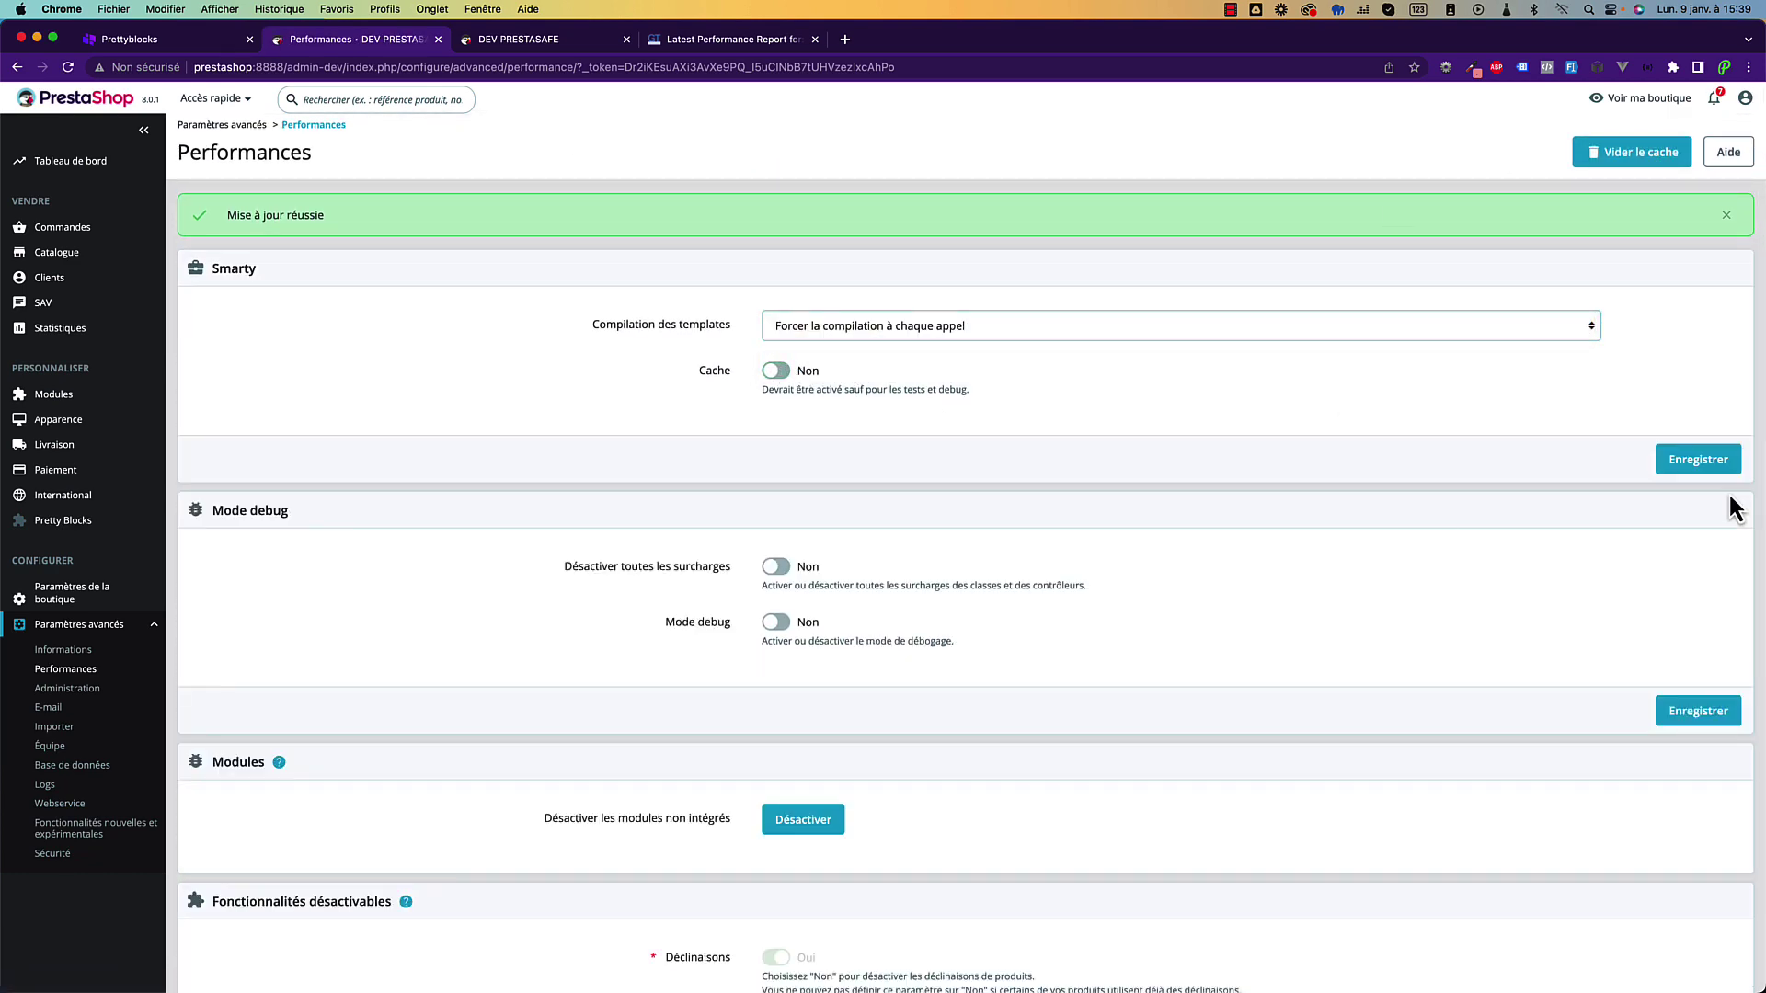
{"action": "left_click", "coordinate": [1698, 459]}
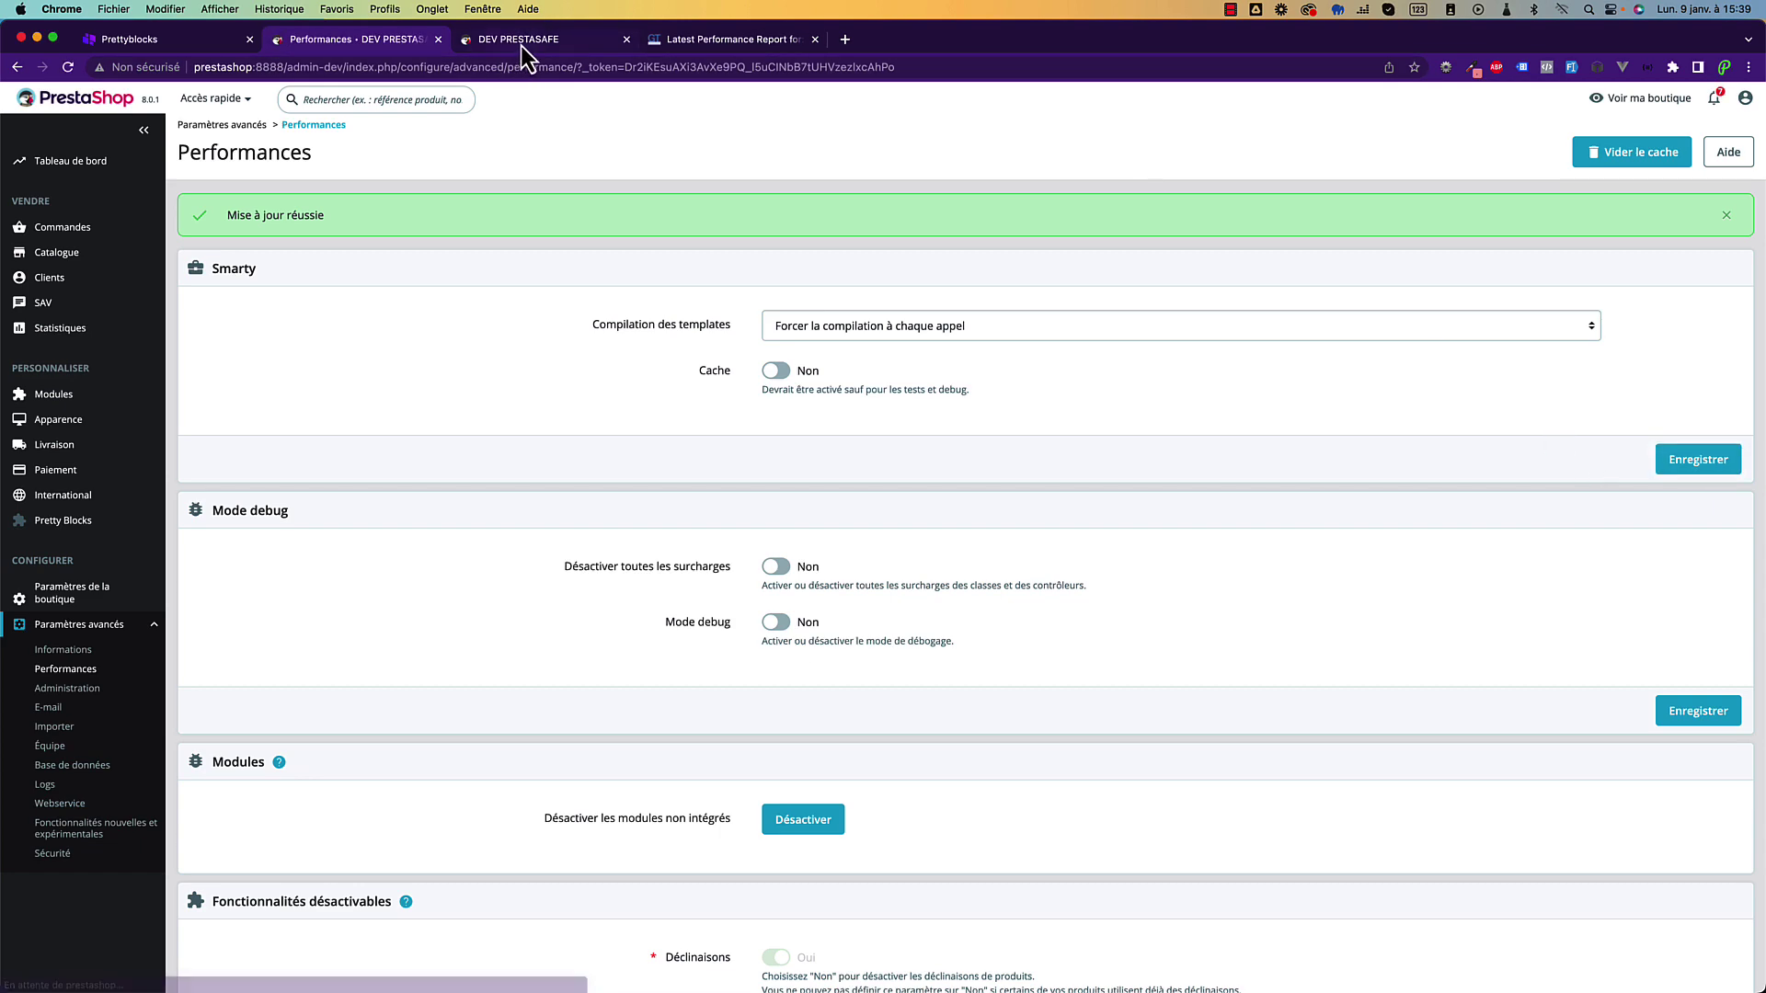
Check the primary colour on the buttons of the storefront home page, from the featured products to the banners.
{"action": "left_click", "coordinate": [520, 46]}
{"action": "scroll", "coordinate": [1188, 367], "scroll_direction": "down", "scroll_amount": 6}
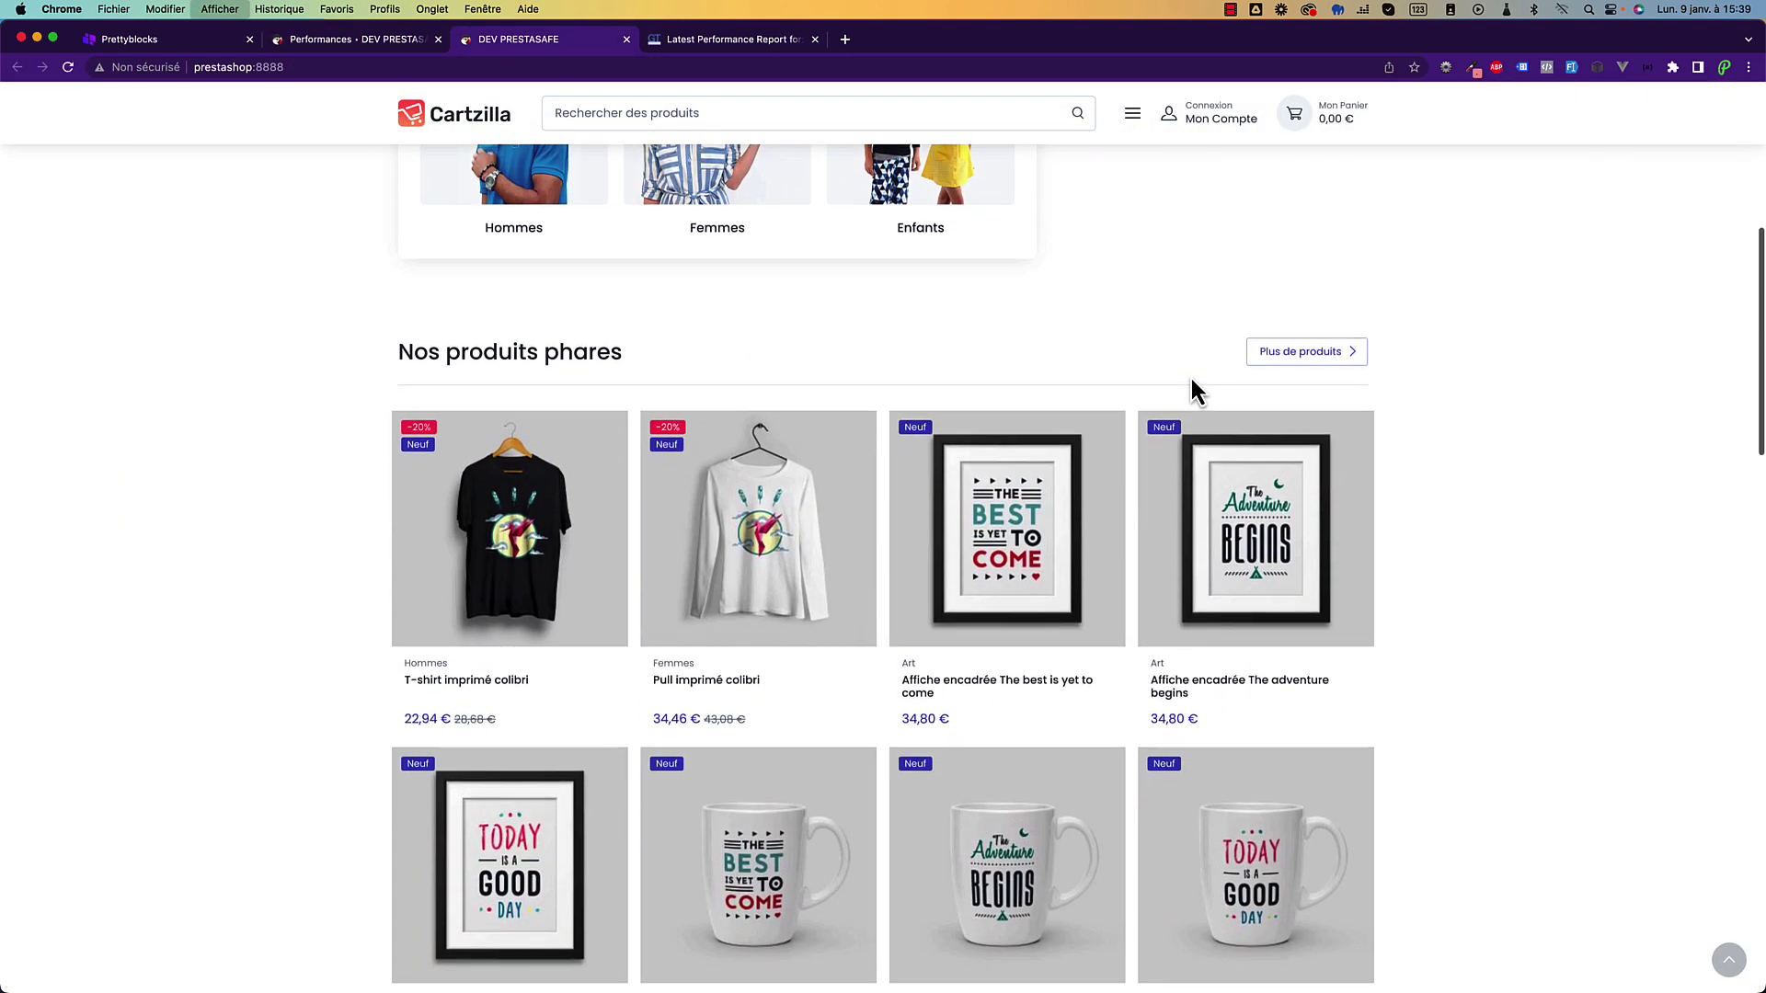
{"action": "scroll", "coordinate": [1188, 372], "scroll_direction": "down", "scroll_amount": 10}
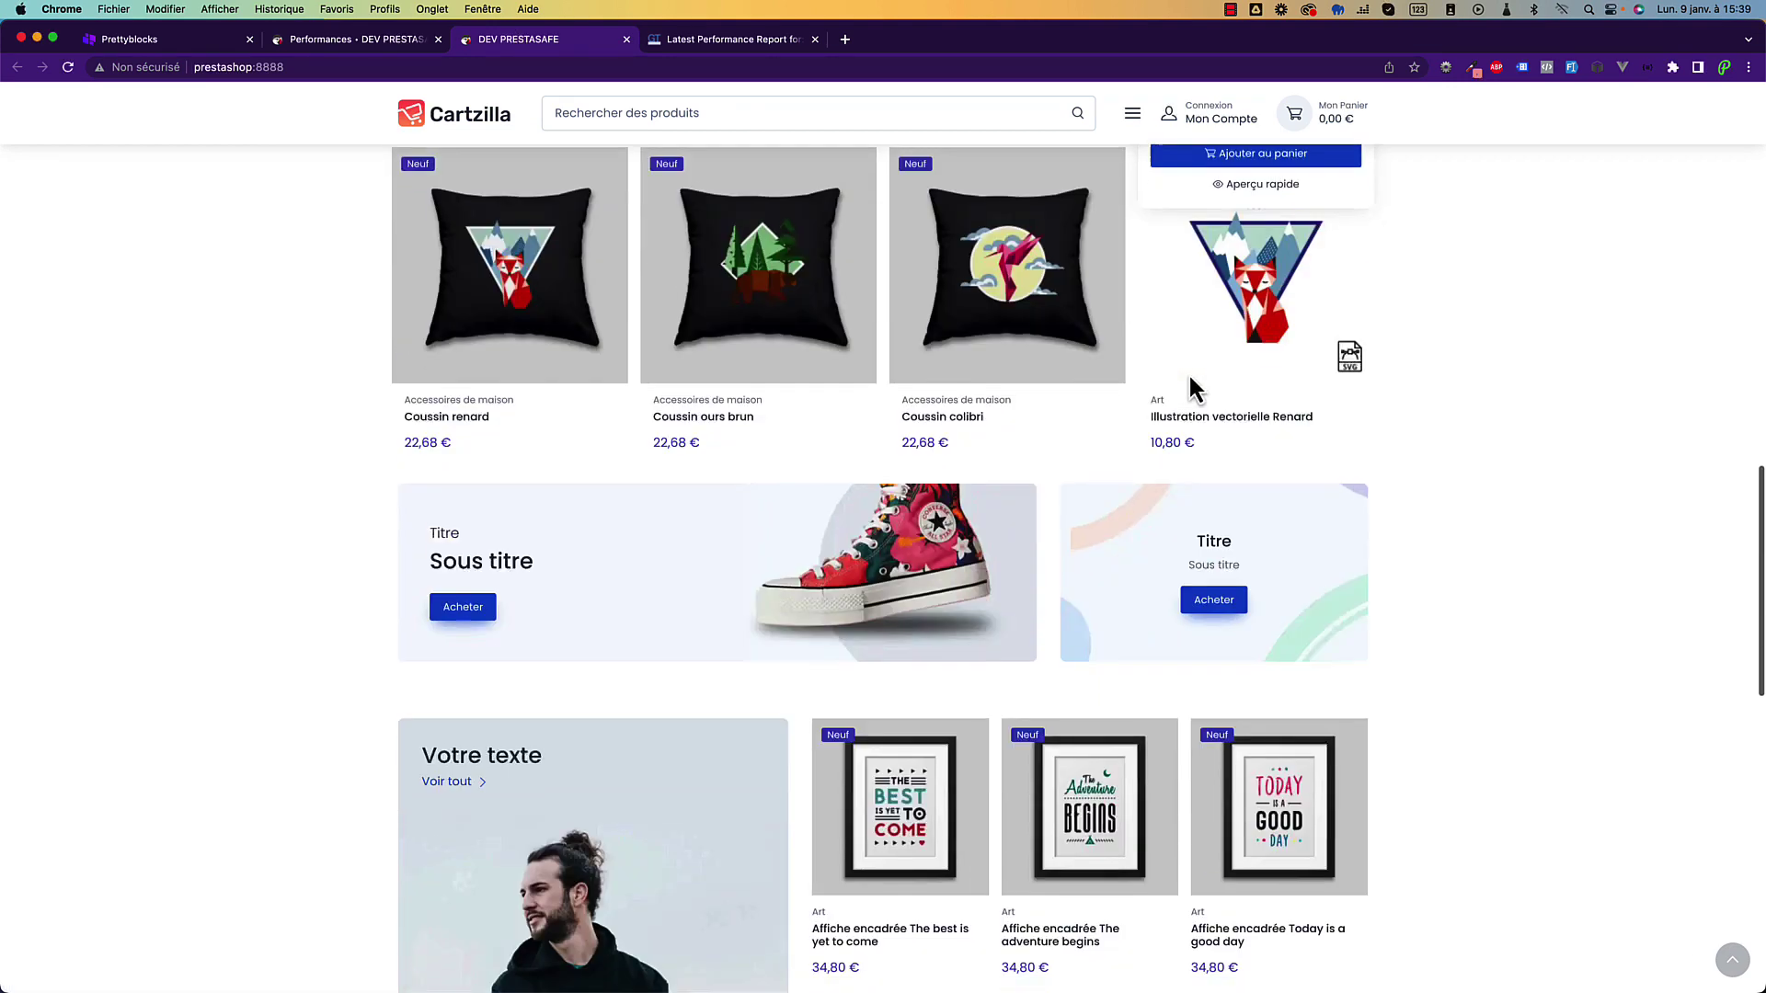
{"action": "scroll", "coordinate": [1188, 373], "scroll_direction": "down", "scroll_amount": 1}
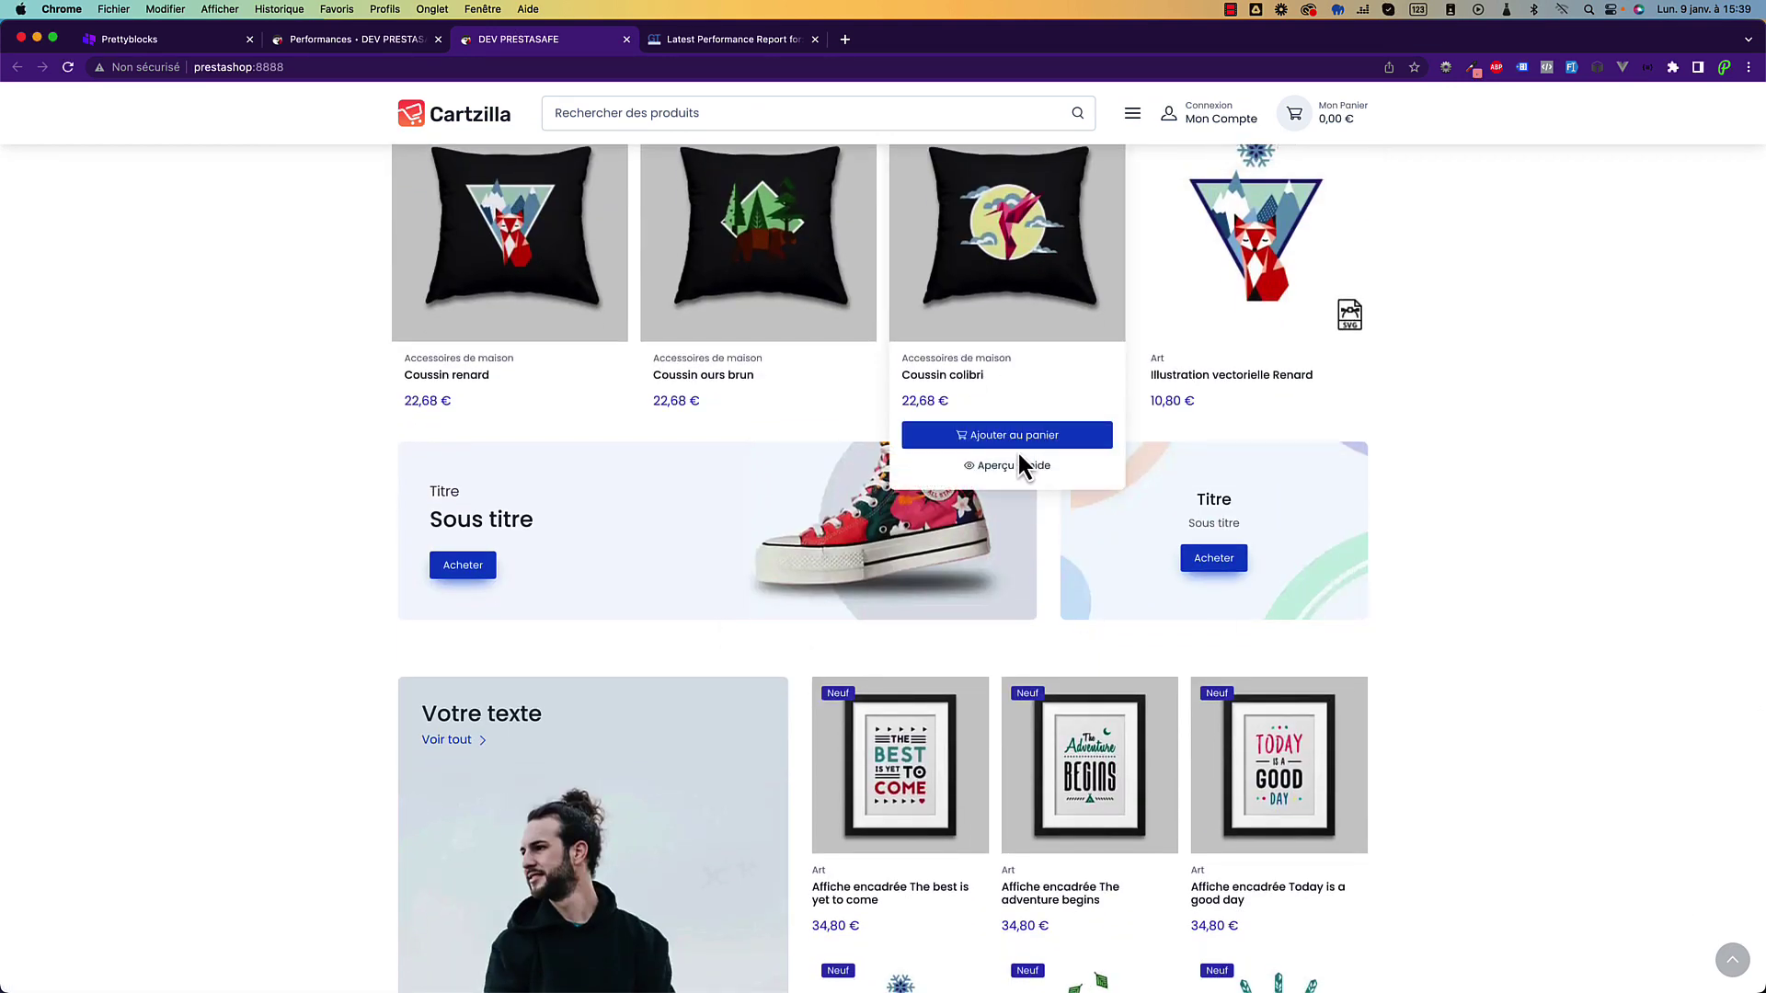
Return to the Prettyblocks editor and reload it.
{"action": "left_click", "coordinate": [333, 39]}
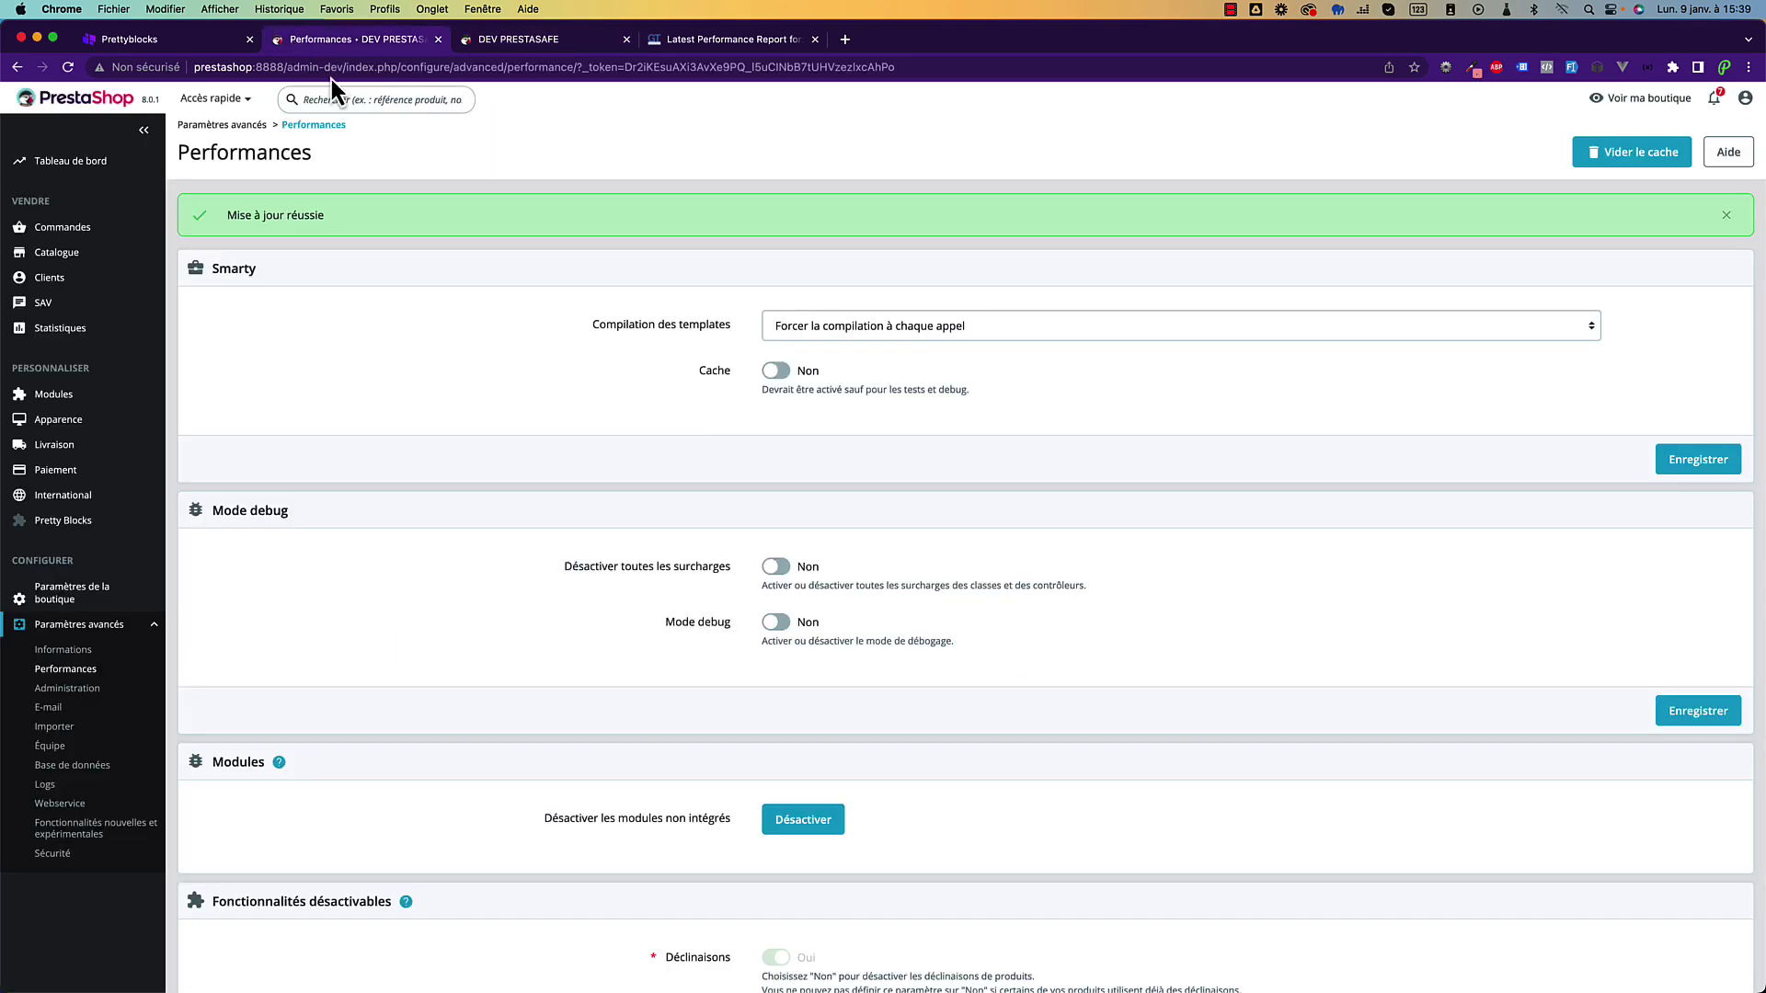
{"action": "left_click", "coordinate": [164, 39]}
{"action": "key", "text": "super+r"}
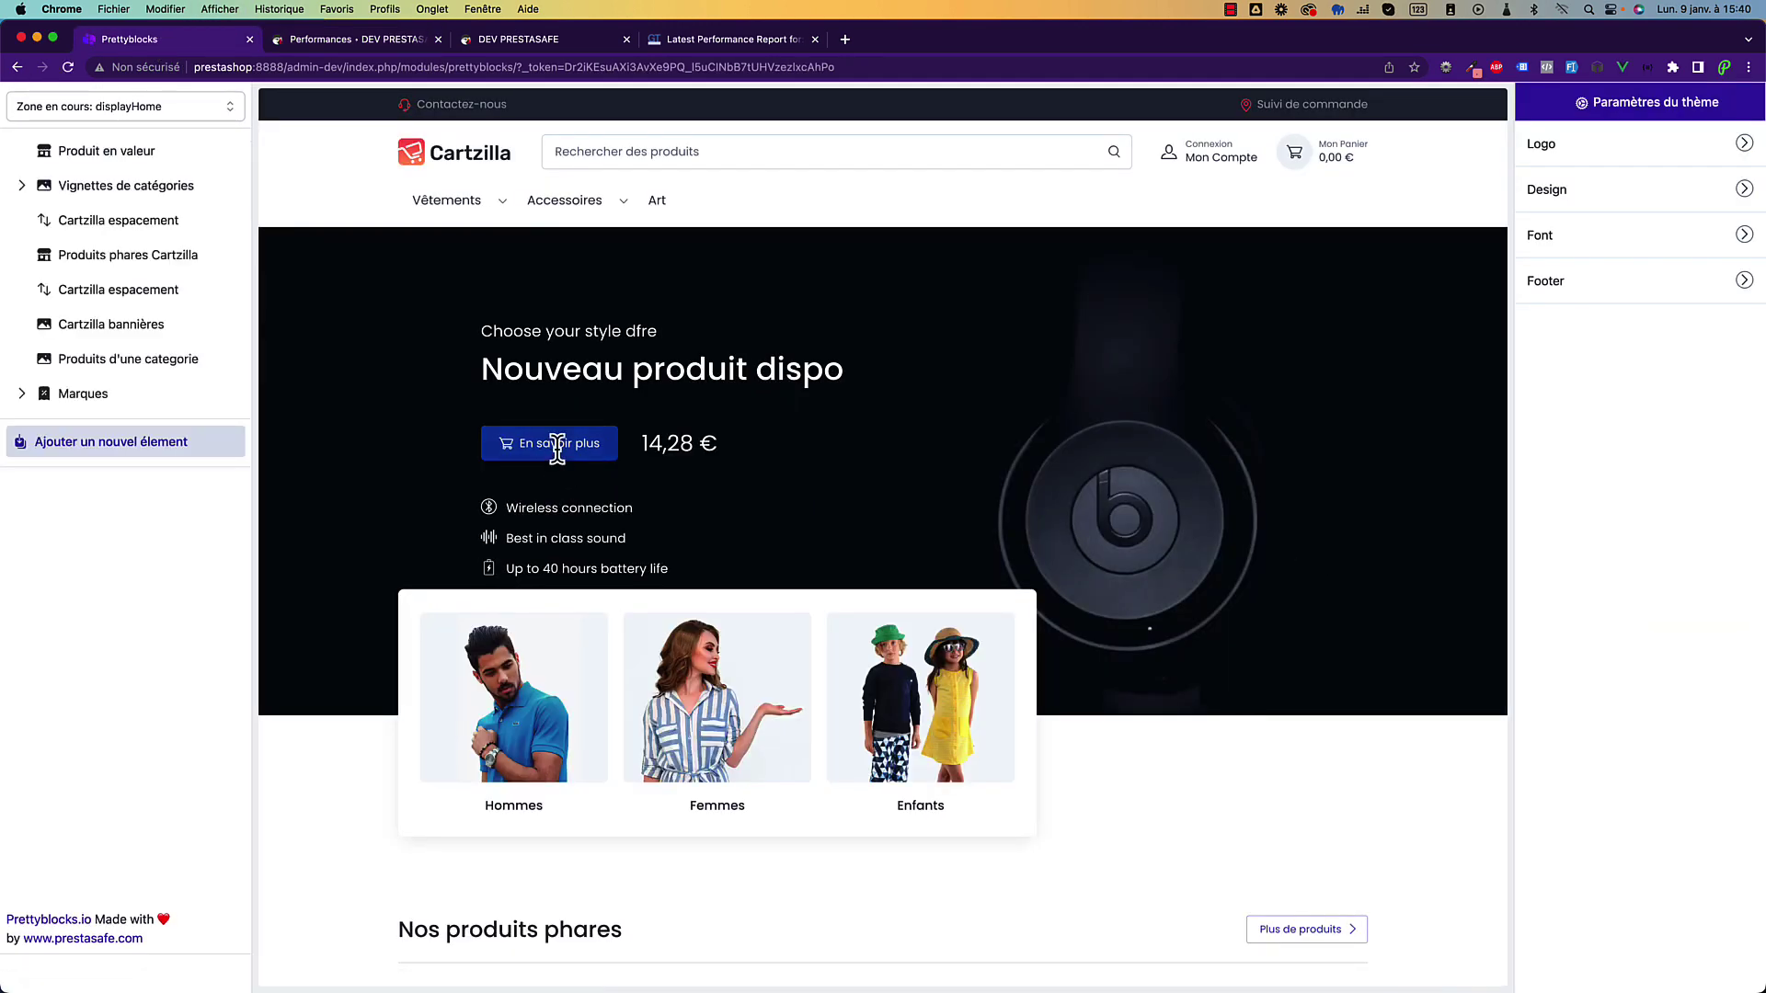
Set the theme's "Couleur accentuée" to the dark blue #020a9d and save.
{"action": "left_click", "coordinate": [1686, 191]}
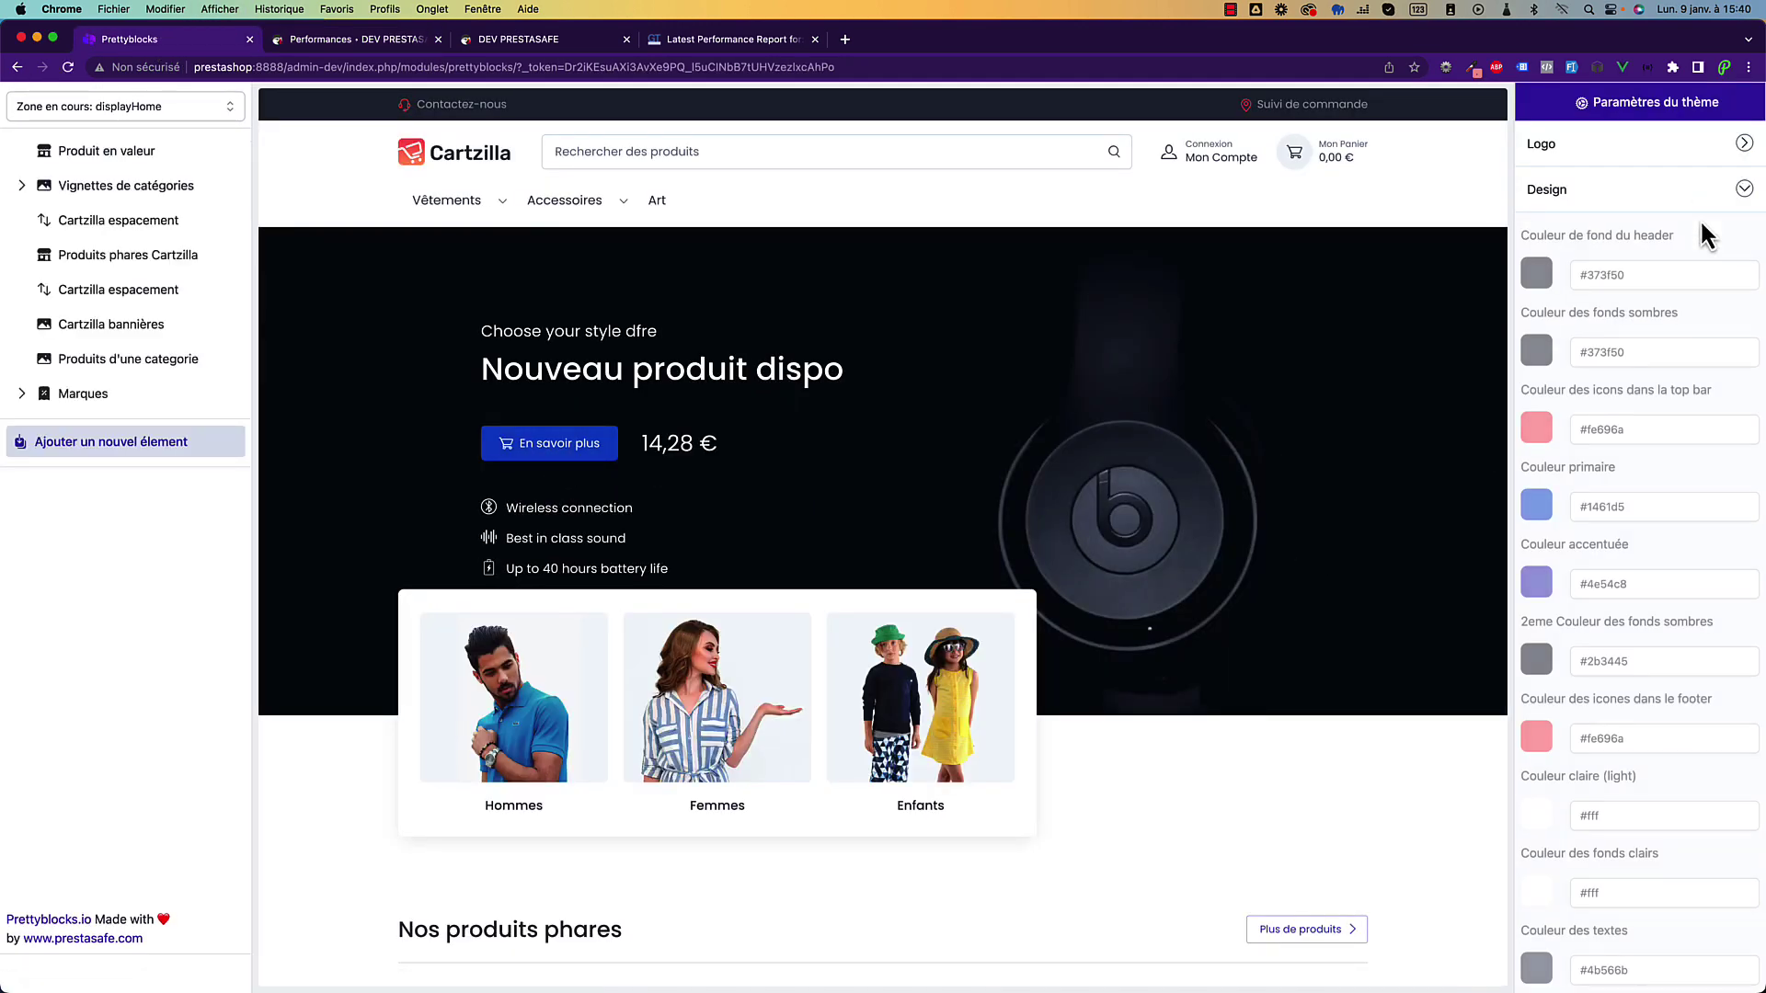
{"action": "scroll", "coordinate": [1702, 366], "scroll_direction": "down", "scroll_amount": 5}
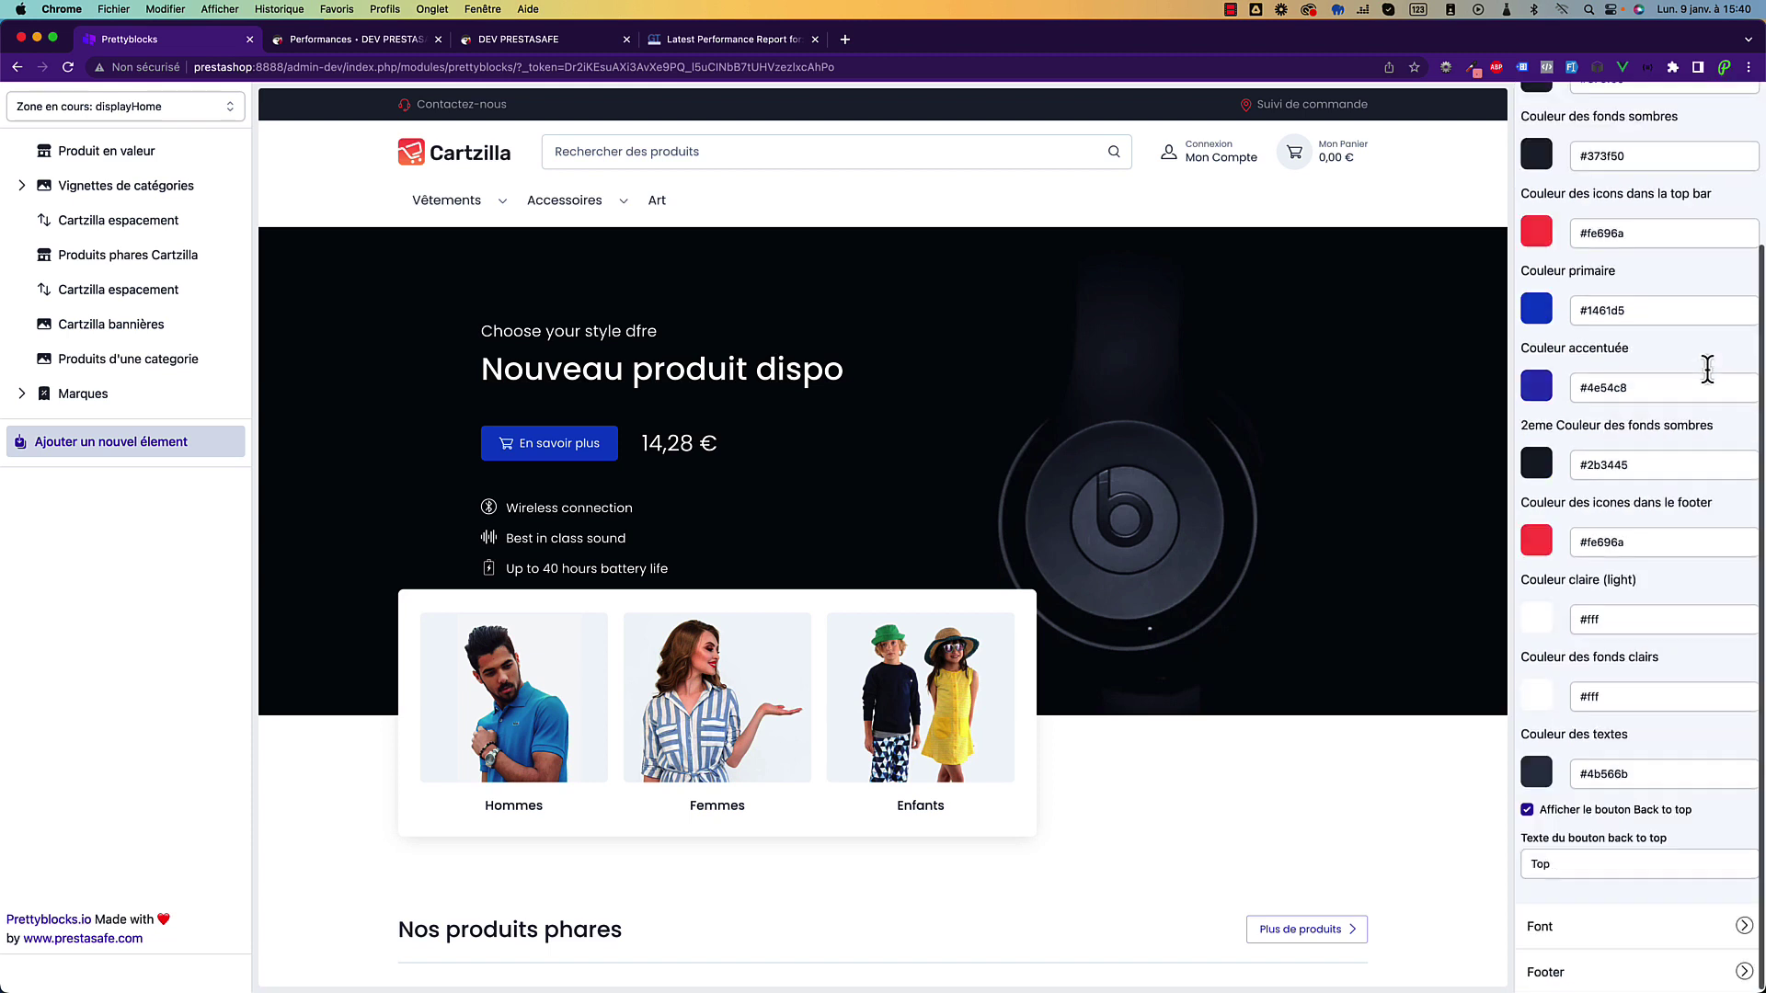
{"action": "left_click", "coordinate": [1538, 386]}
{"action": "left_click_drag", "start_coordinate": [1621, 467], "coordinate": [1653, 448]}
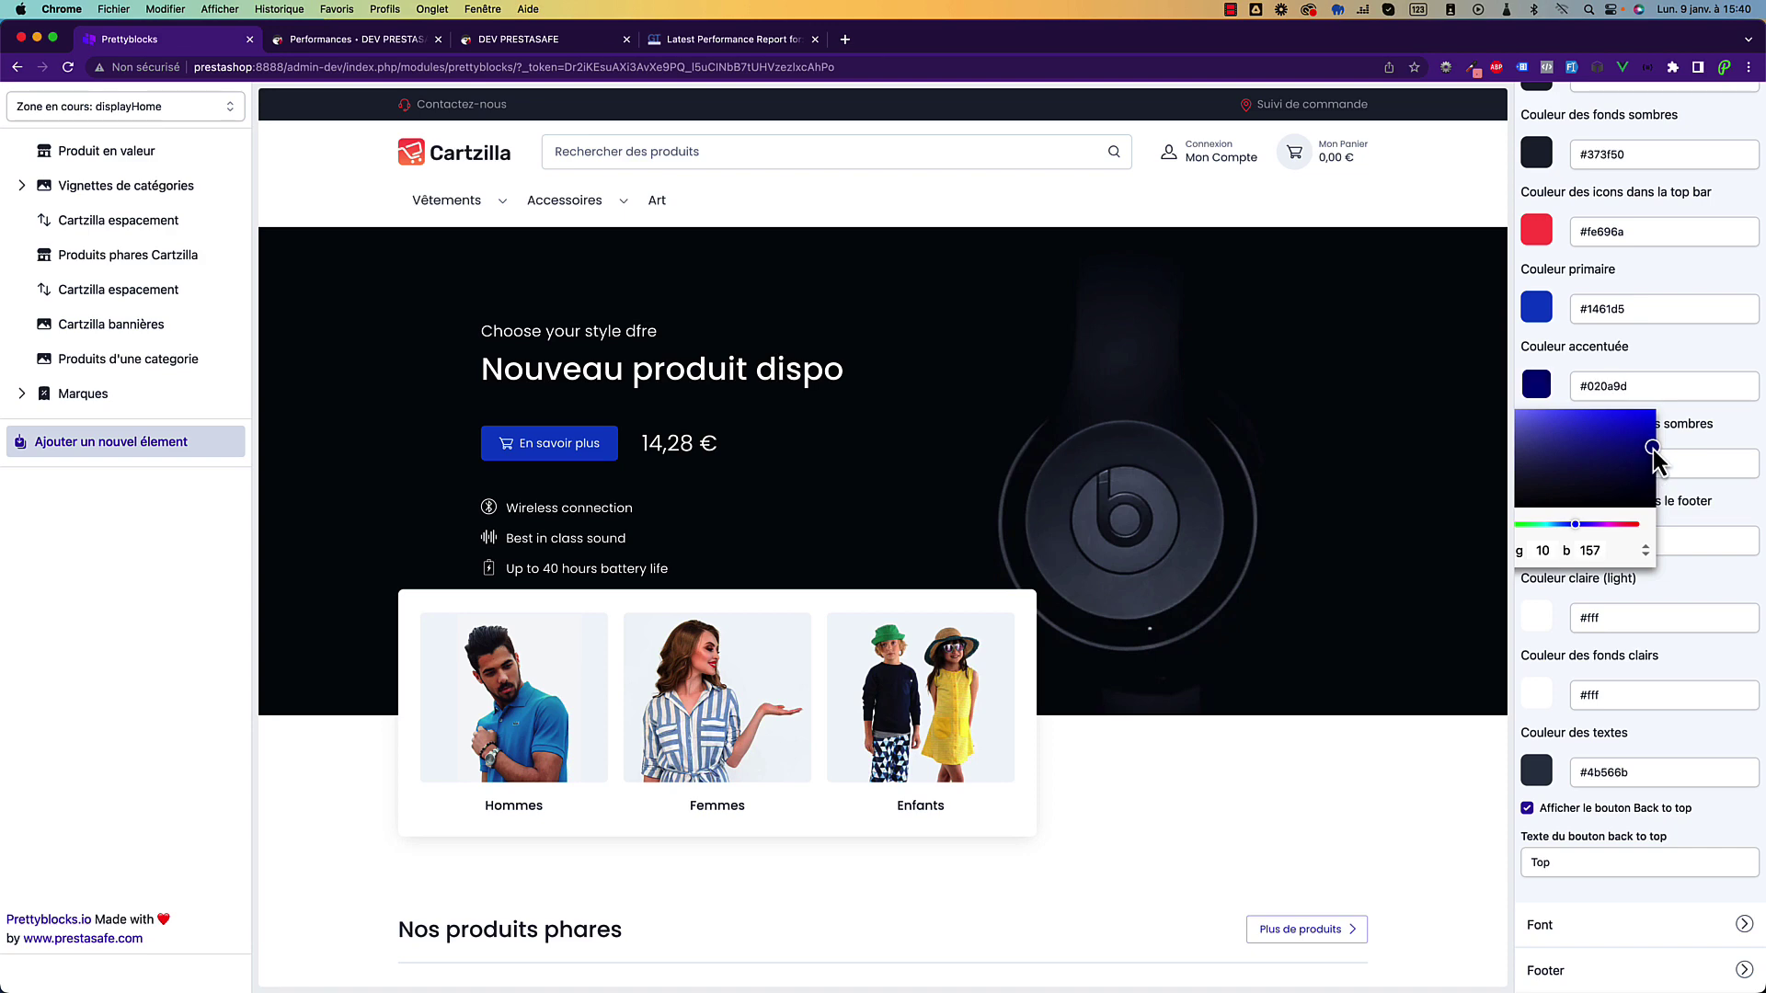
{"action": "scroll", "coordinate": [1678, 240], "scroll_direction": "up", "scroll_amount": 3}
{"action": "scroll", "coordinate": [1723, 103], "scroll_direction": "up", "scroll_amount": 2}
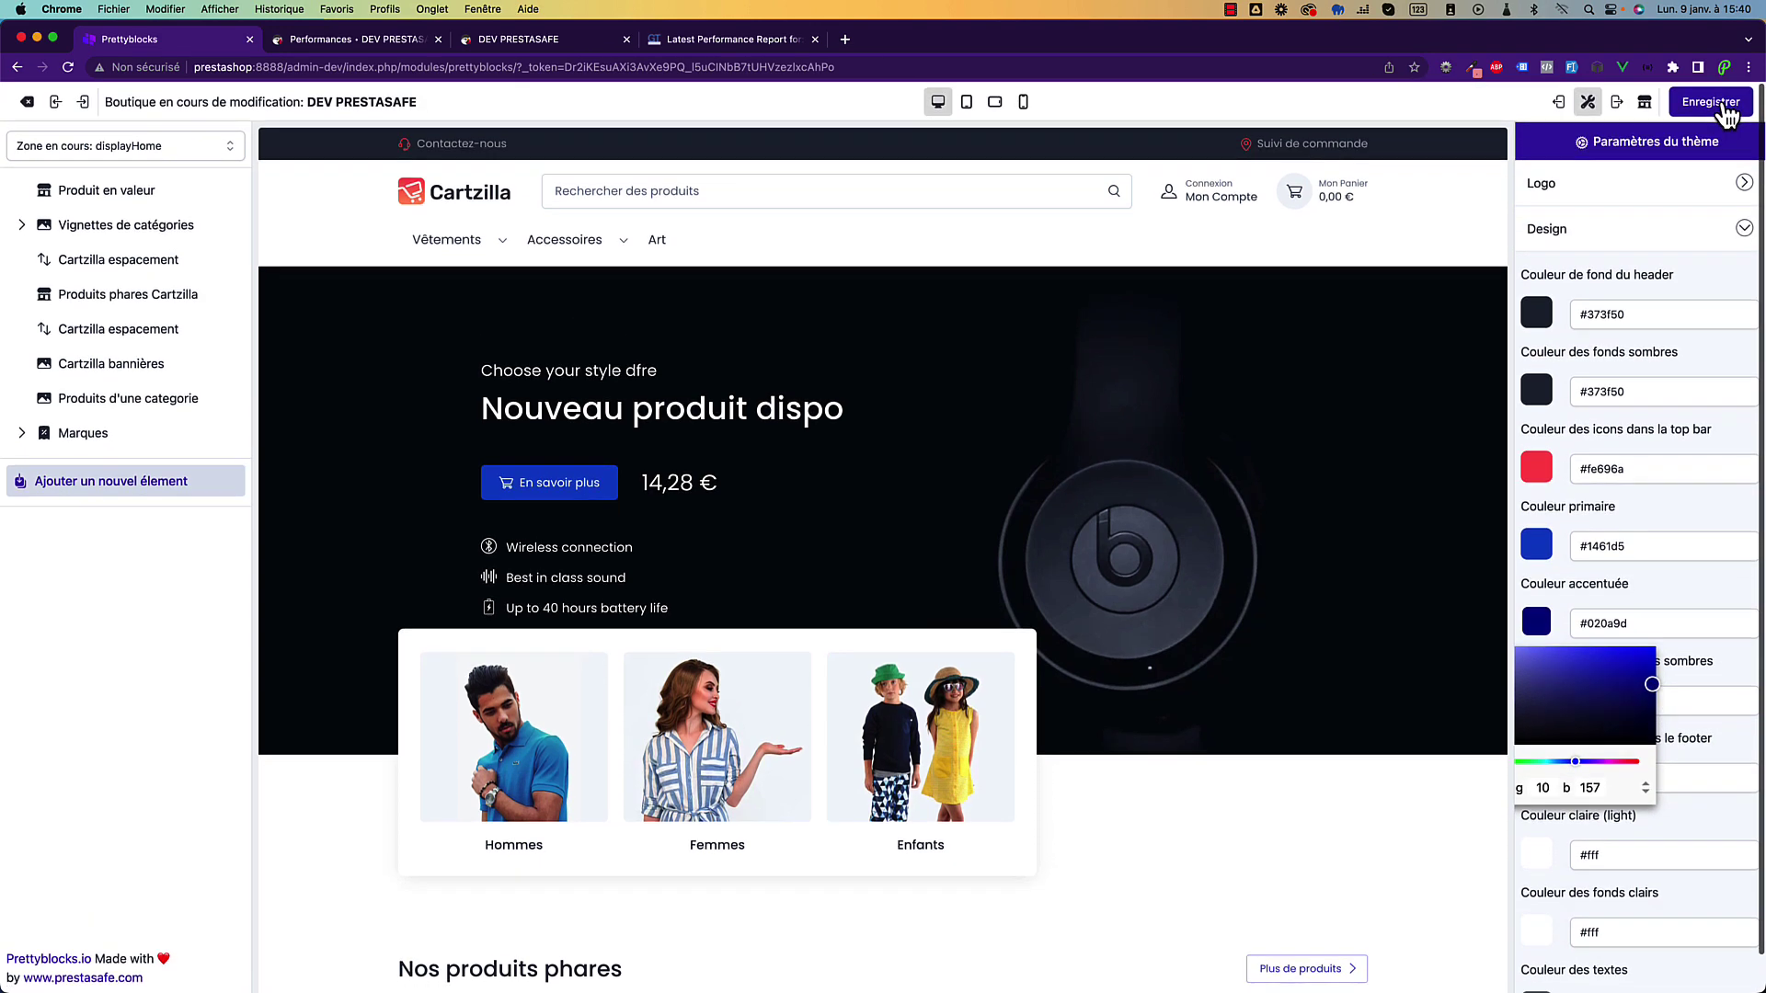
{"action": "left_click", "coordinate": [1705, 108]}
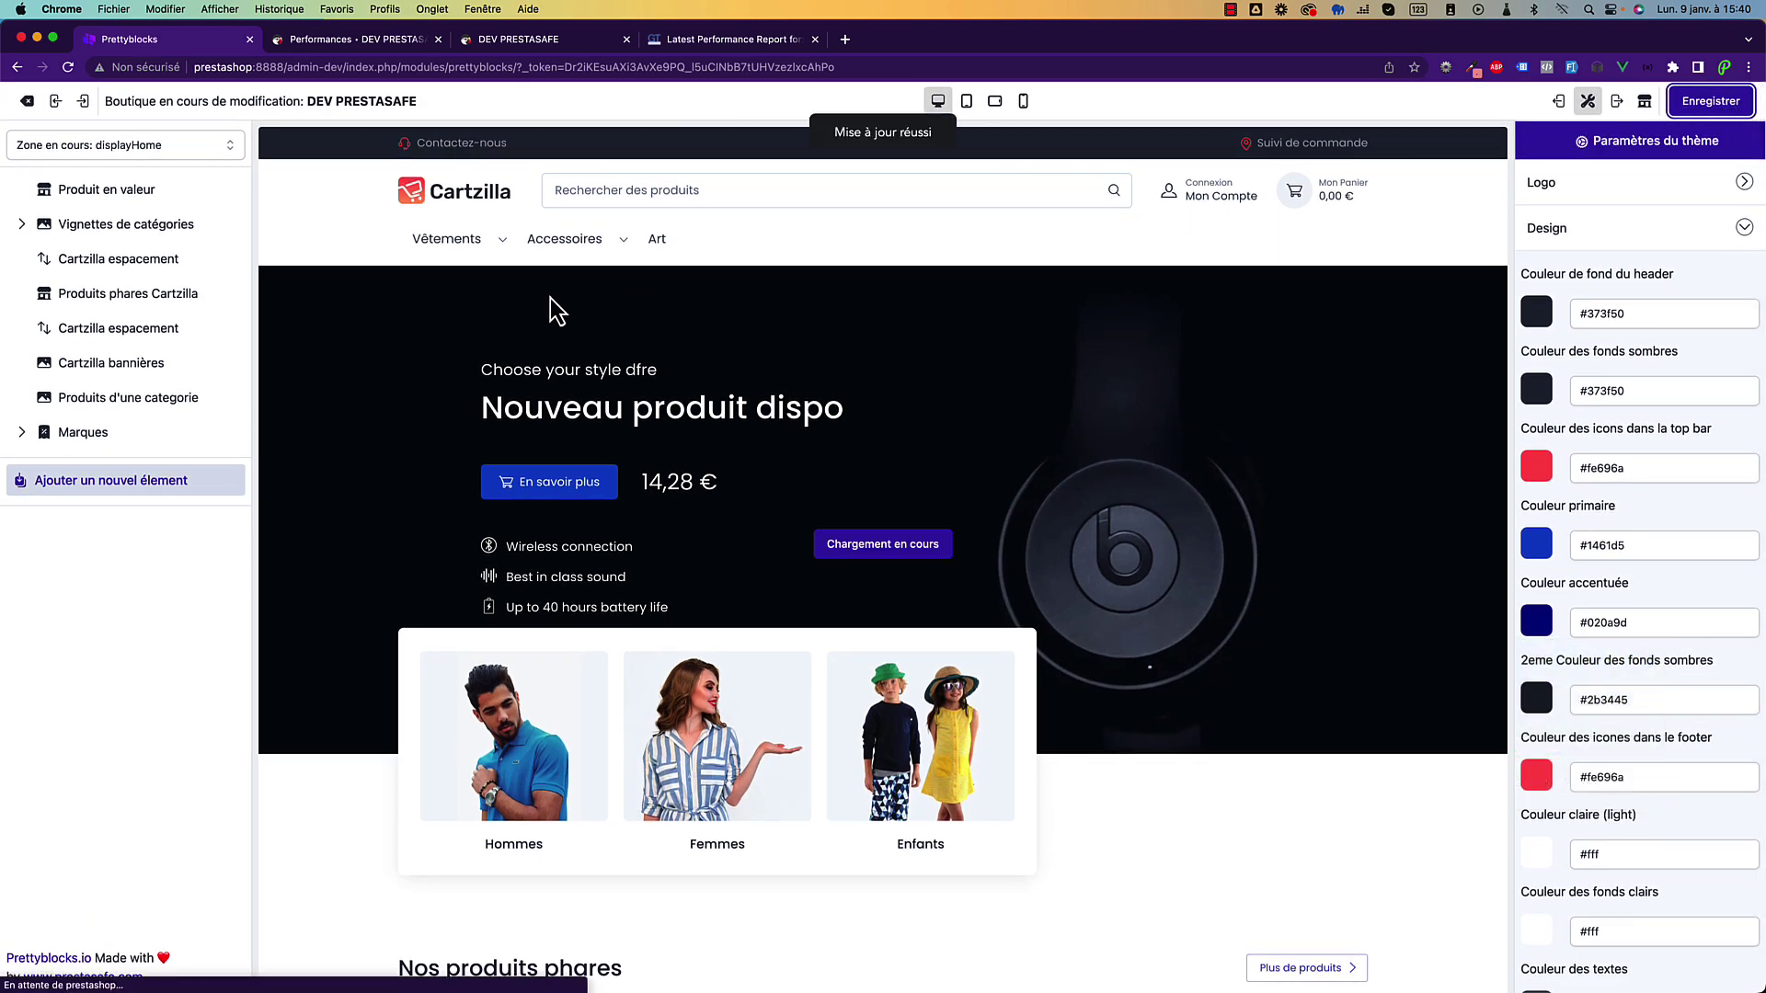
Examine the theme colours throughout the home page preview, from the product labels and buttons down to the footer.
{"action": "scroll", "coordinate": [942, 487], "scroll_direction": "down", "scroll_amount": 7}
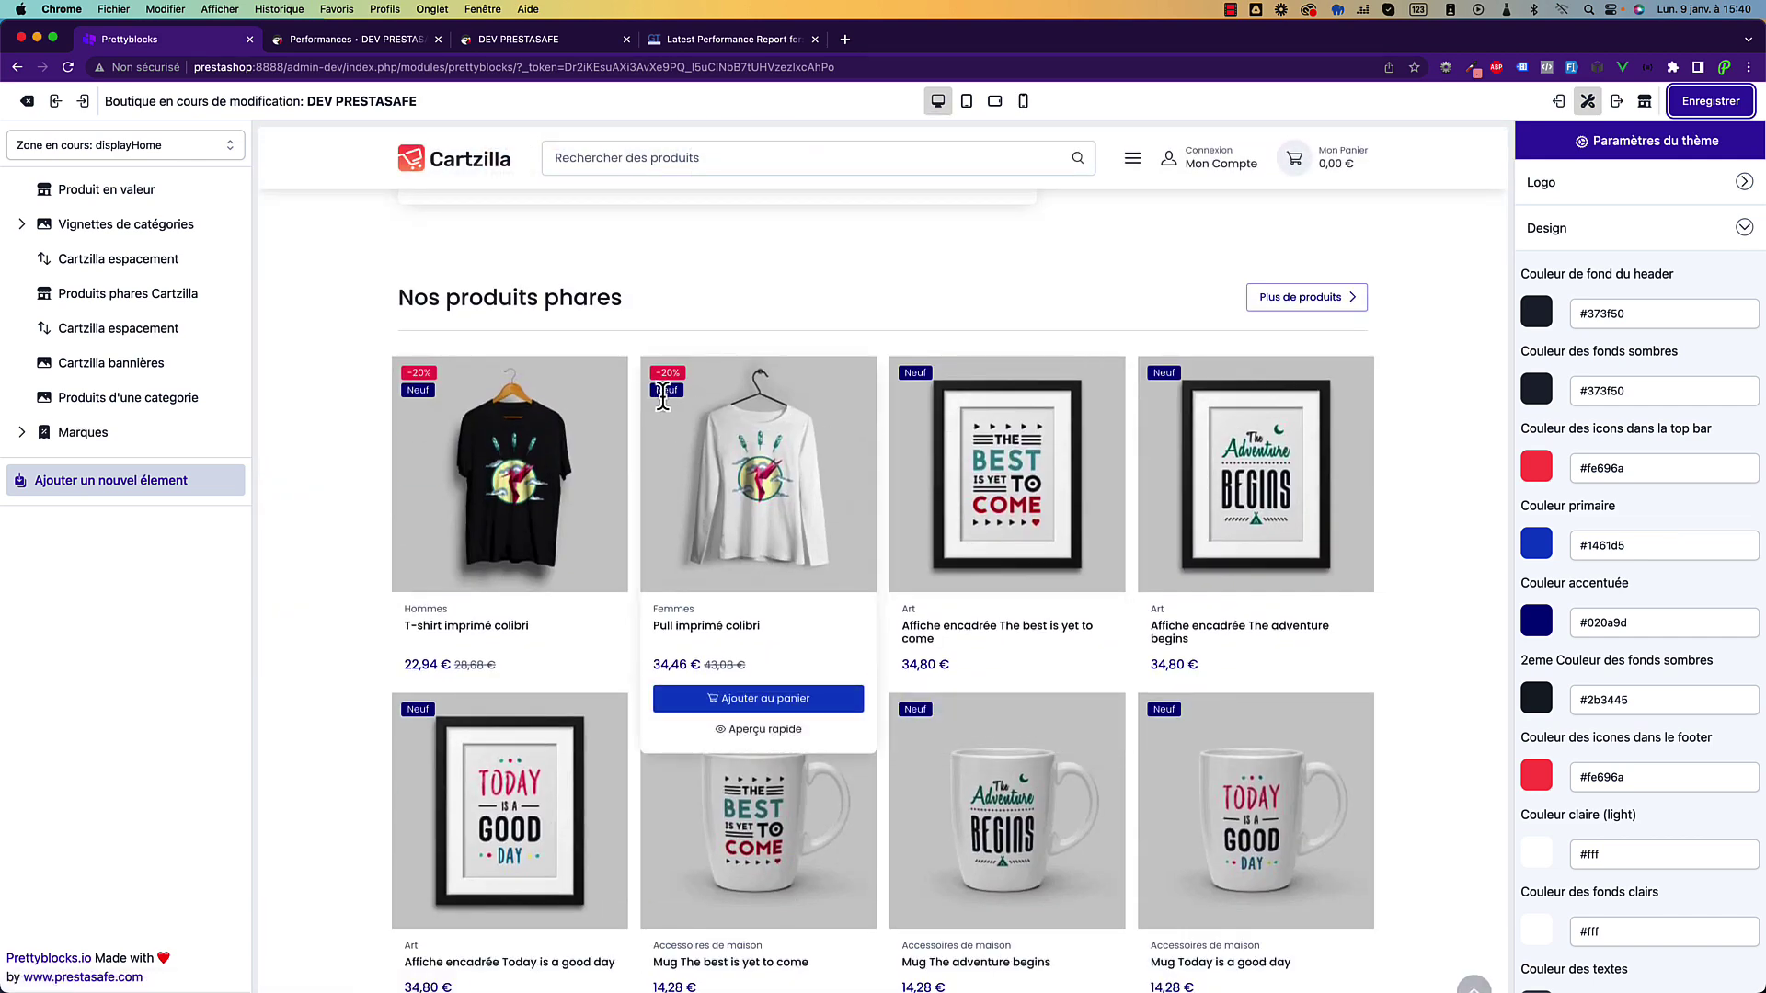
{"action": "scroll", "coordinate": [945, 510], "scroll_direction": "down", "scroll_amount": 6}
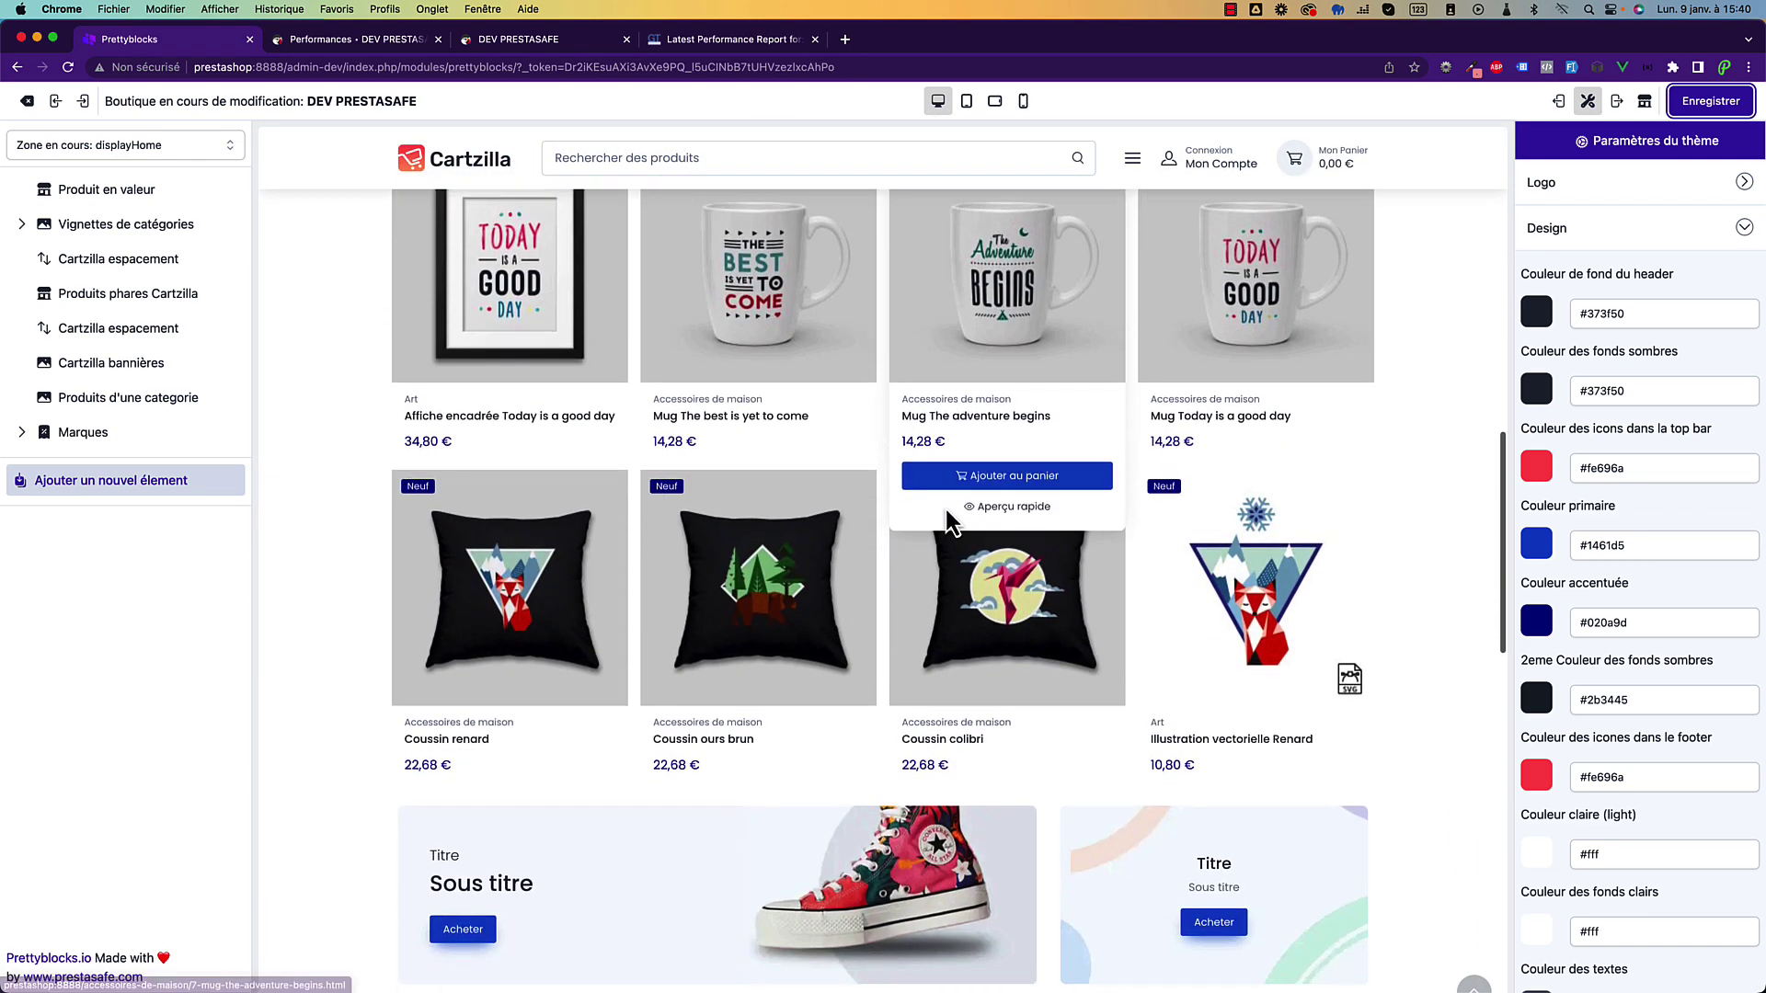
{"action": "scroll", "coordinate": [945, 510], "scroll_direction": "up", "scroll_amount": 15}
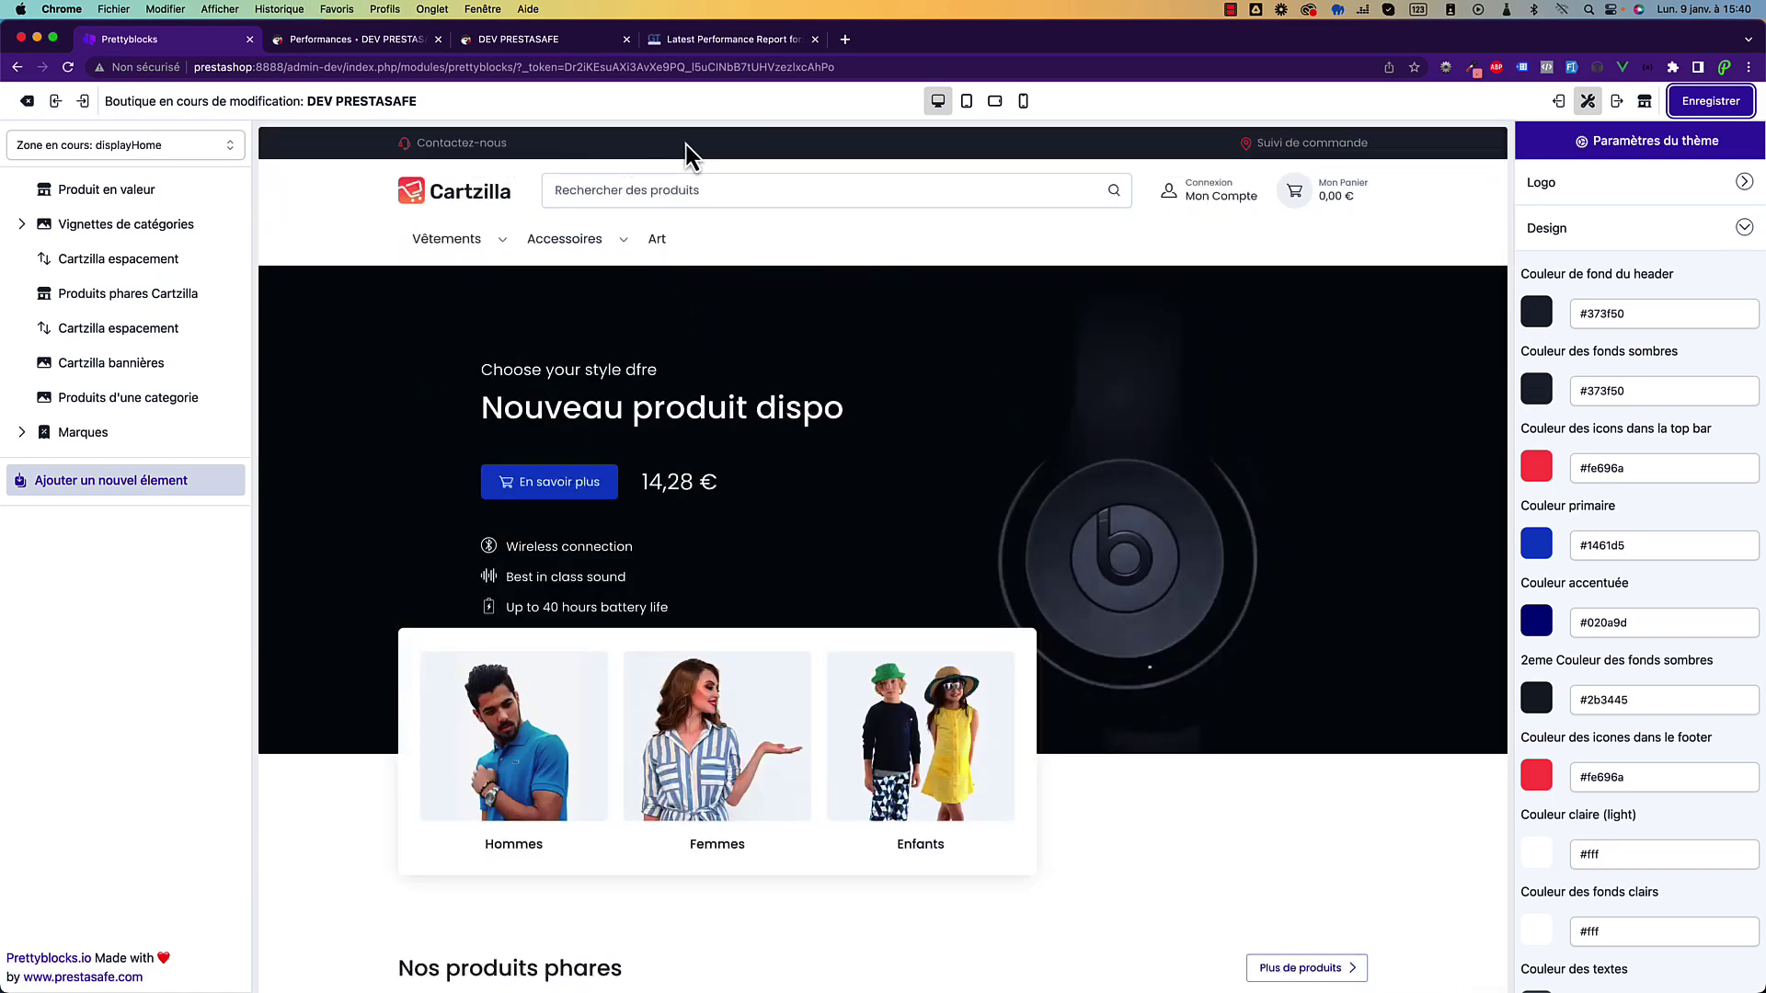
{"action": "scroll", "coordinate": [807, 268], "scroll_direction": "down", "scroll_amount": 20}
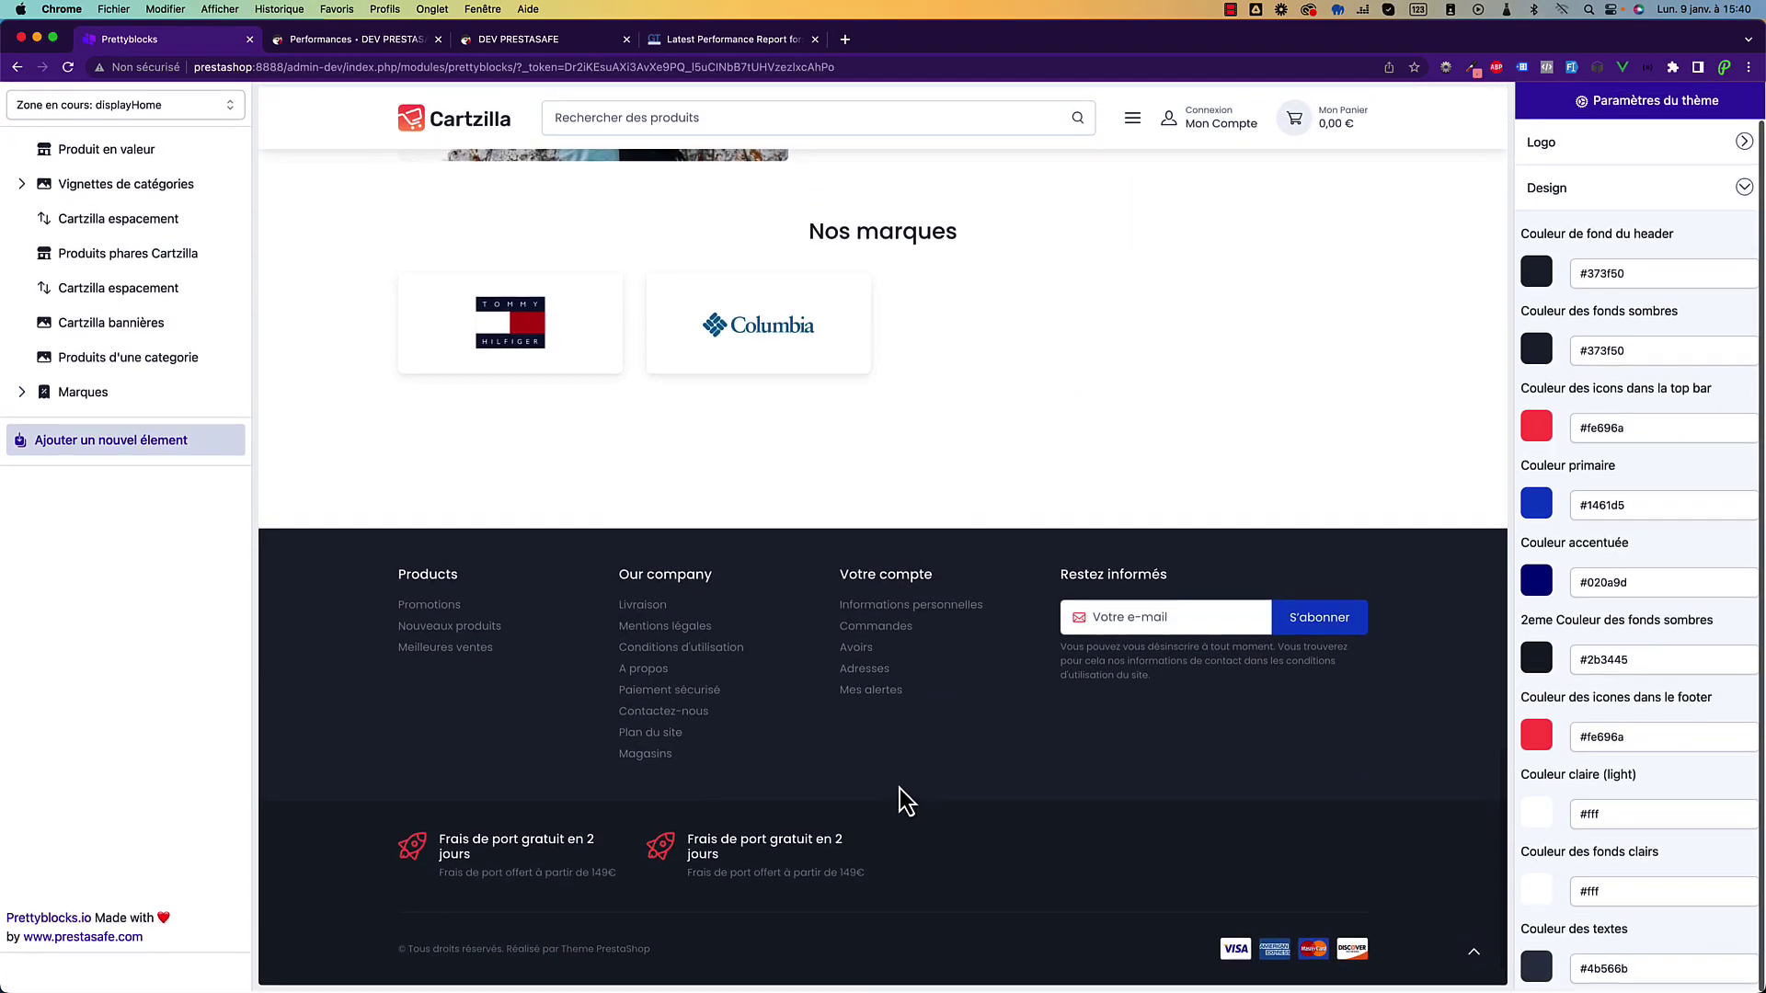
{"action": "scroll", "coordinate": [973, 741], "scroll_direction": "up", "scroll_amount": 20}
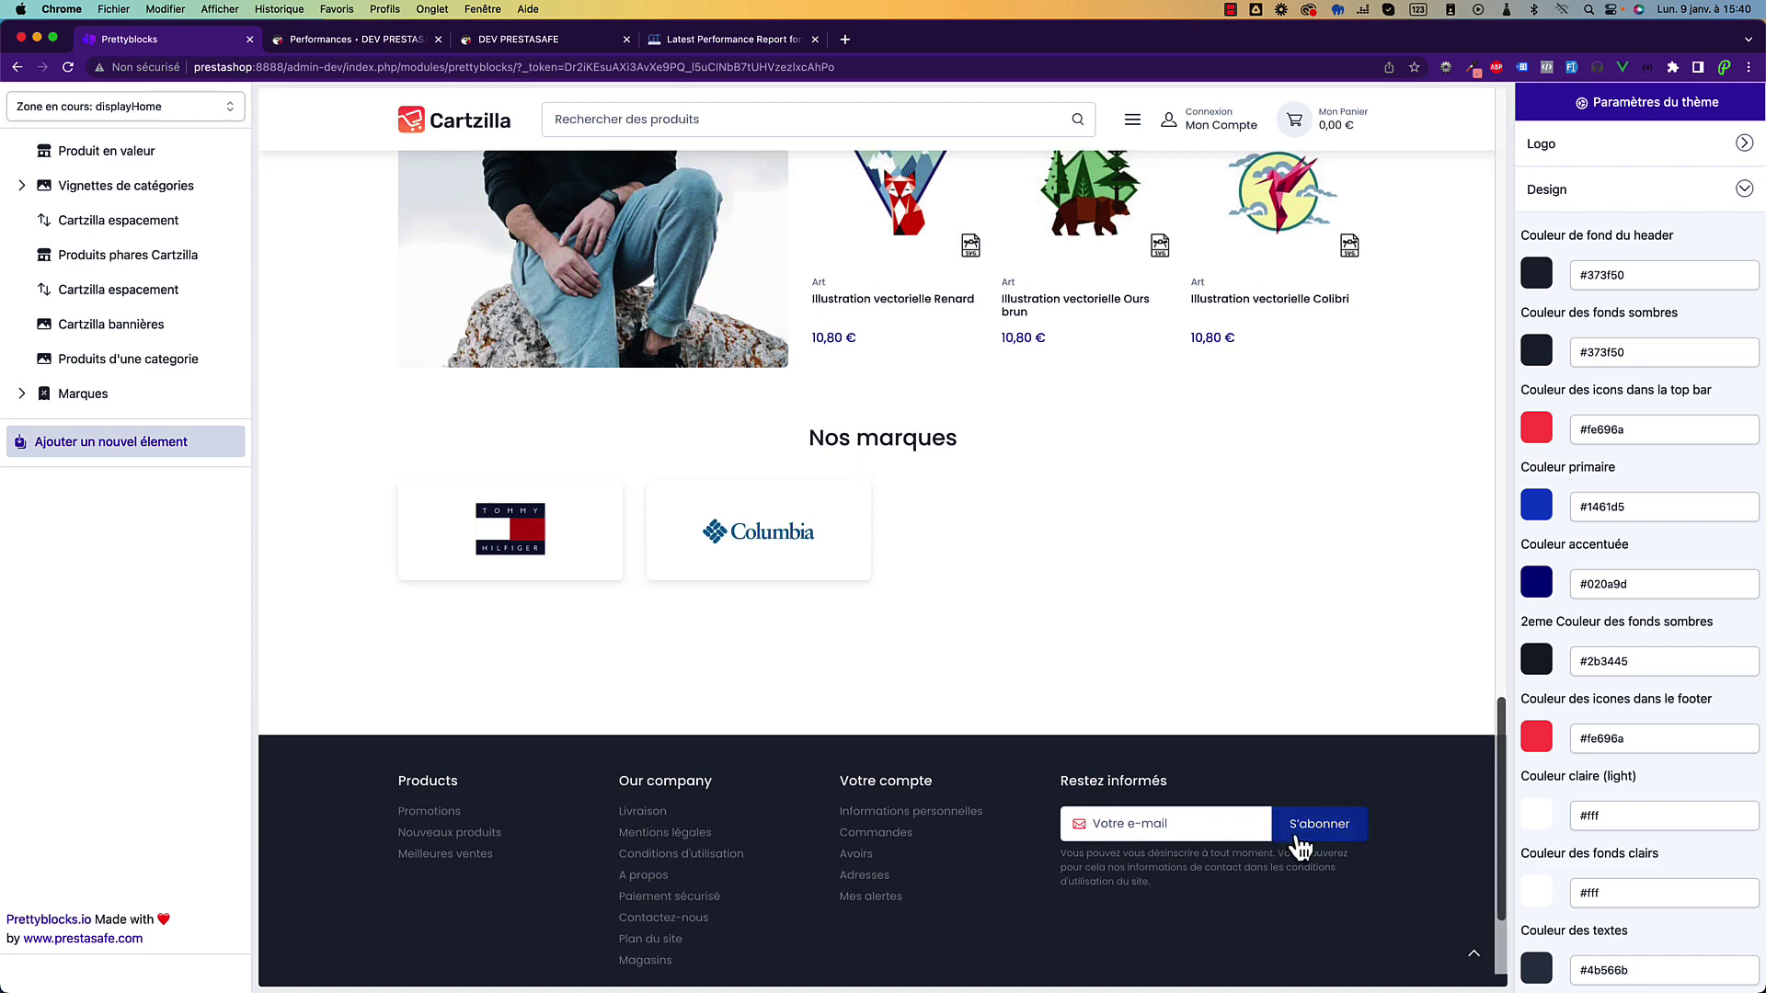
{"action": "scroll", "coordinate": [1206, 631], "scroll_direction": "down", "scroll_amount": 5}
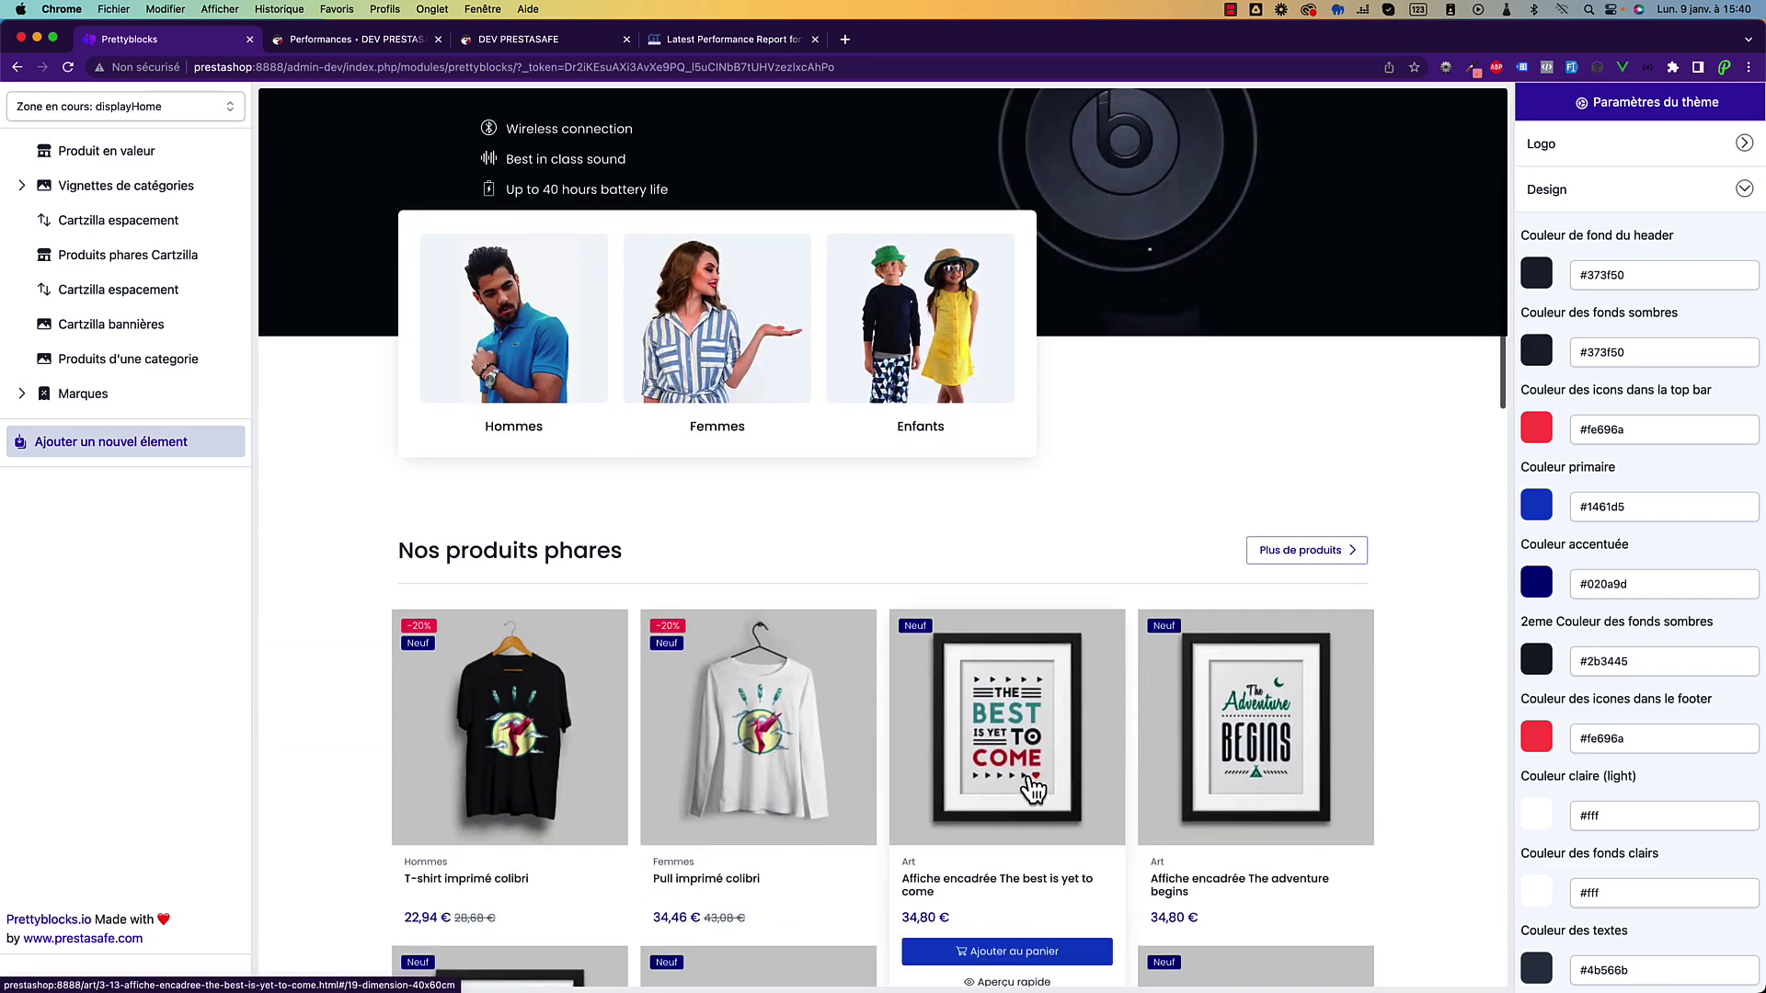
Open the product "Affiche encadrée The best is yet to come" in the preview and examine its page down to the footer.
{"action": "left_click", "coordinate": [1032, 788]}
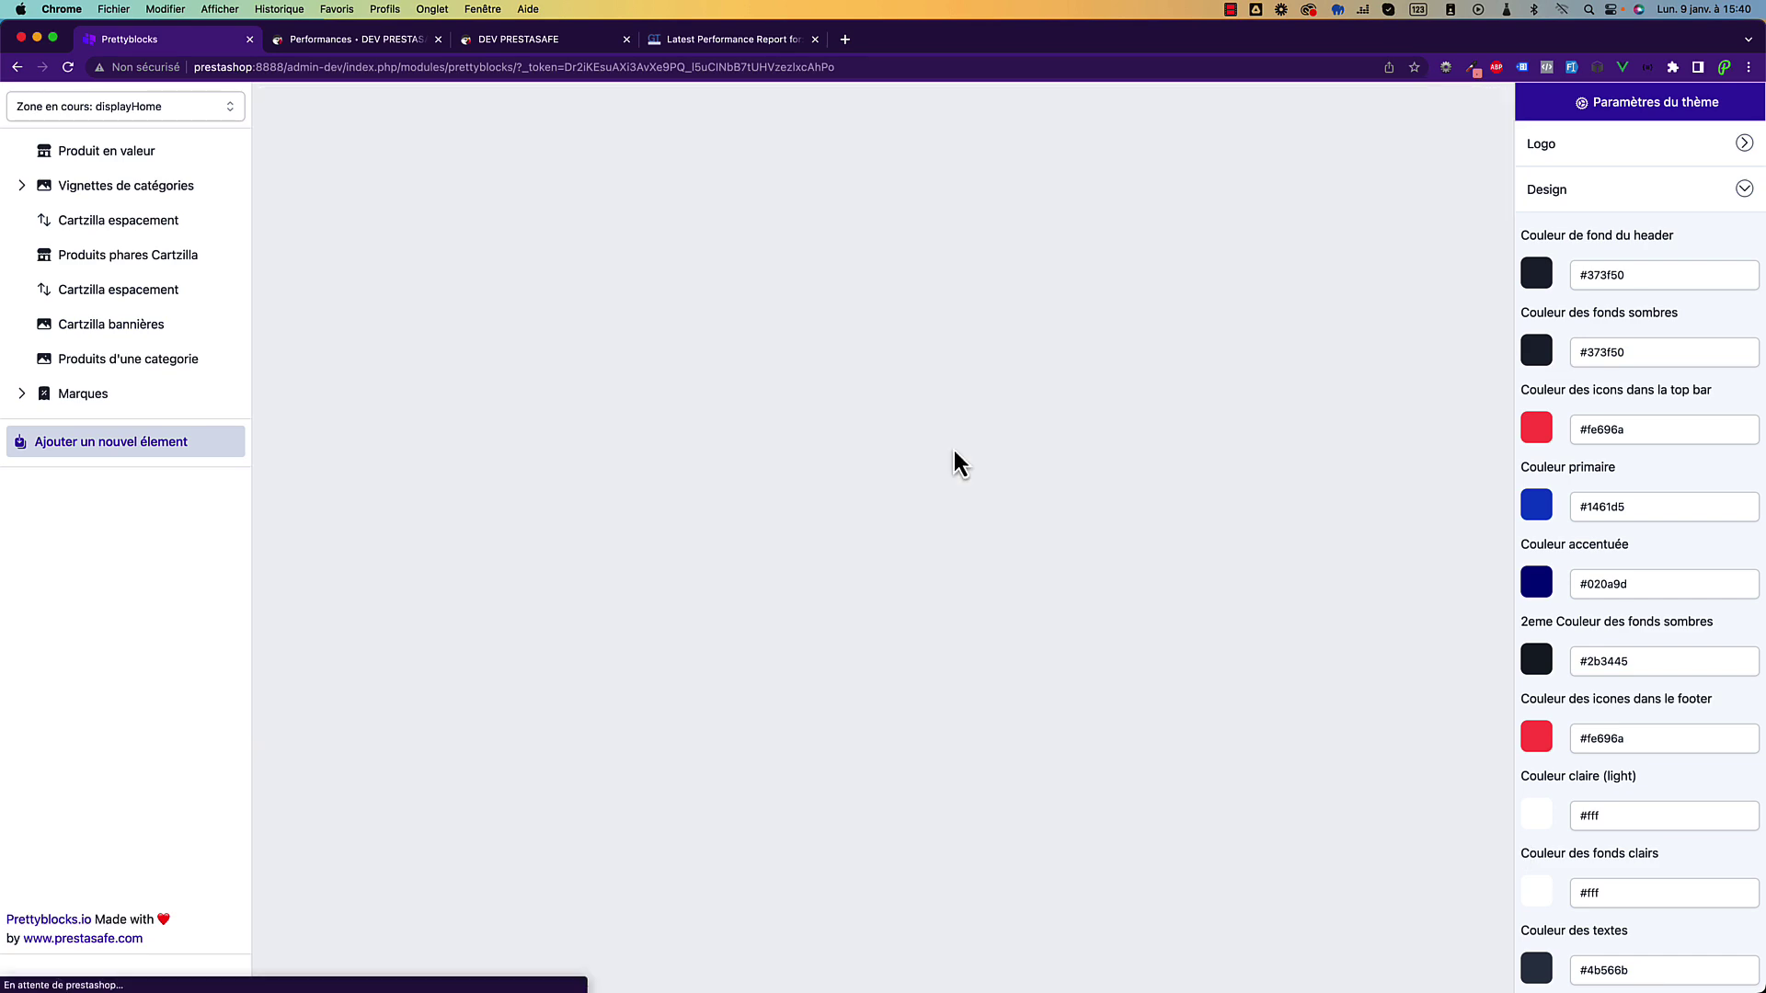
{"action": "scroll", "coordinate": [1219, 570], "scroll_direction": "down", "scroll_amount": 15}
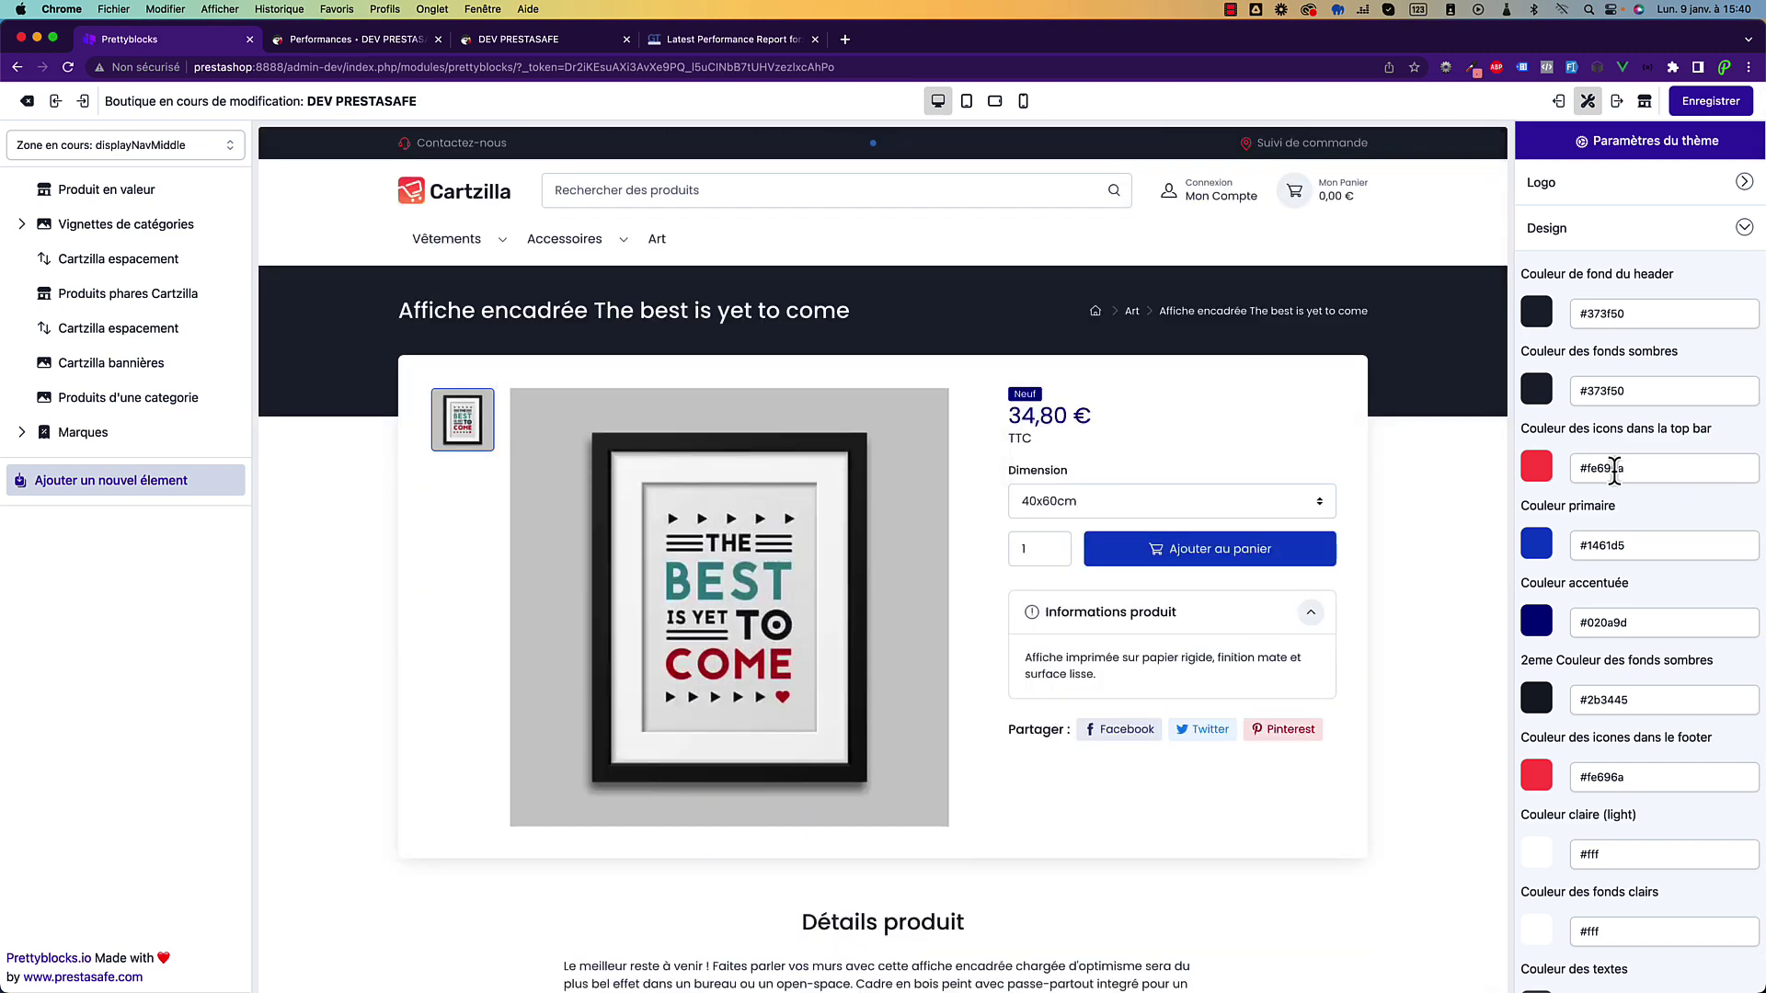
{"action": "scroll", "coordinate": [644, 340], "scroll_direction": "down", "scroll_amount": 15}
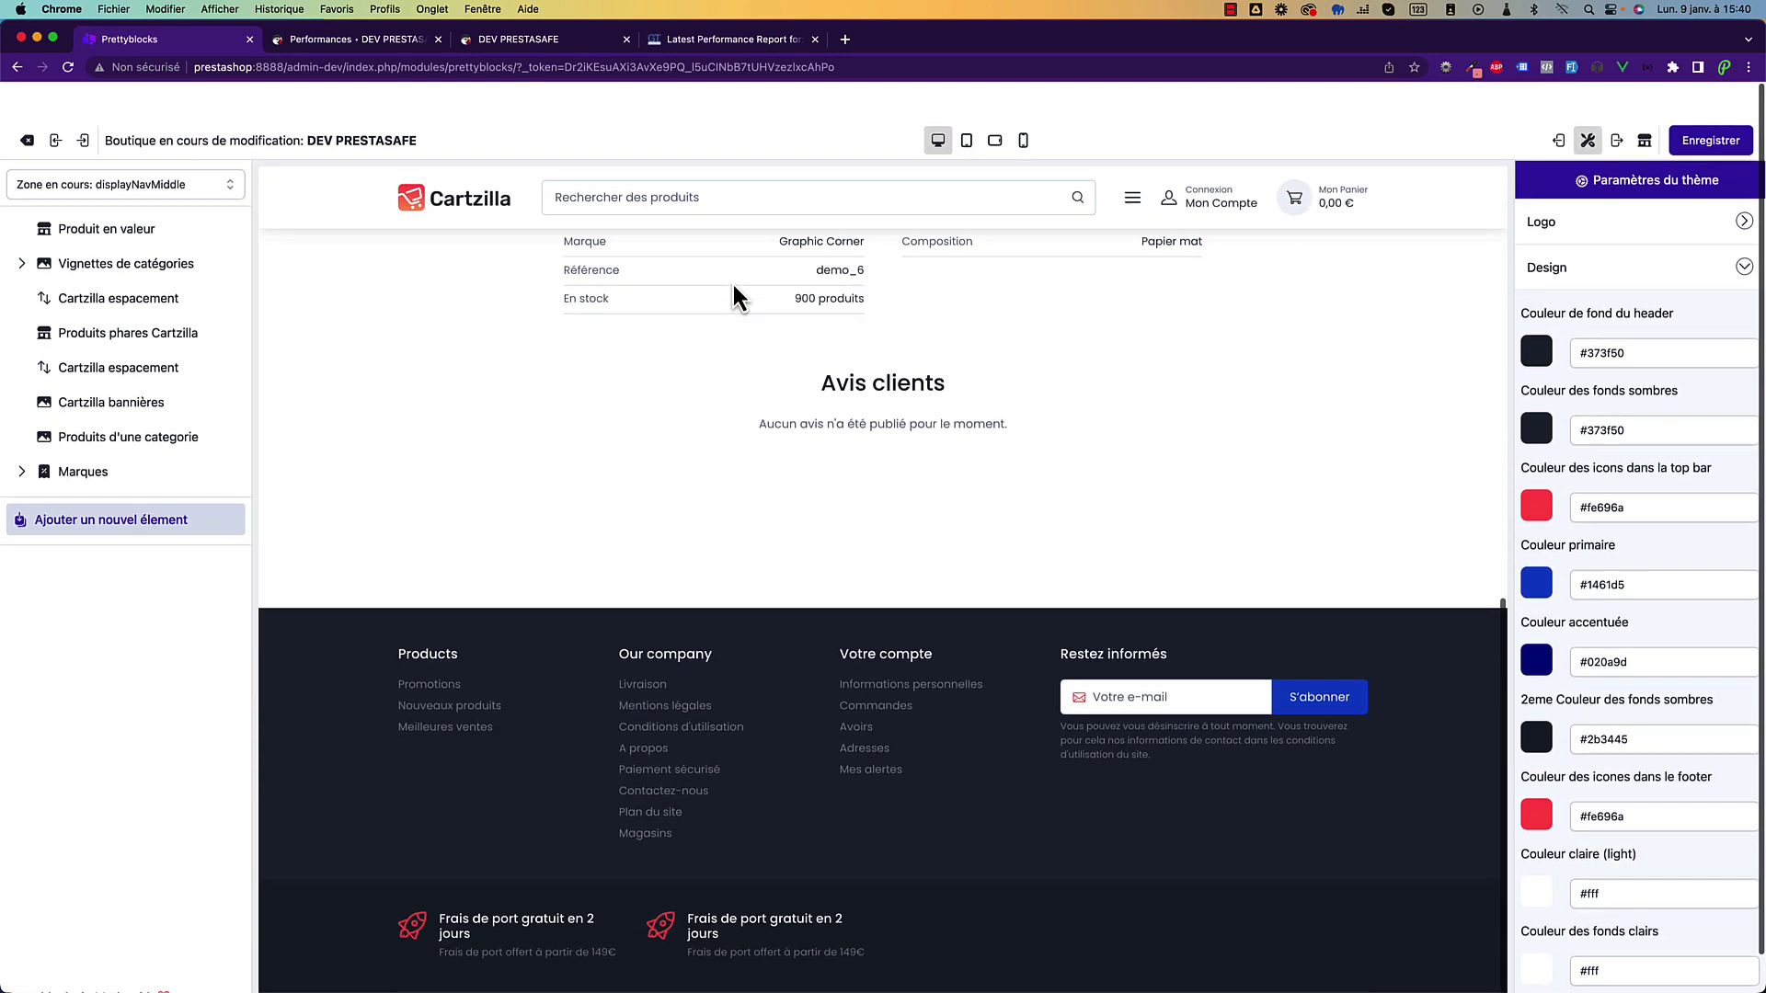
{"action": "scroll", "coordinate": [732, 281], "scroll_direction": "up", "scroll_amount": 15}
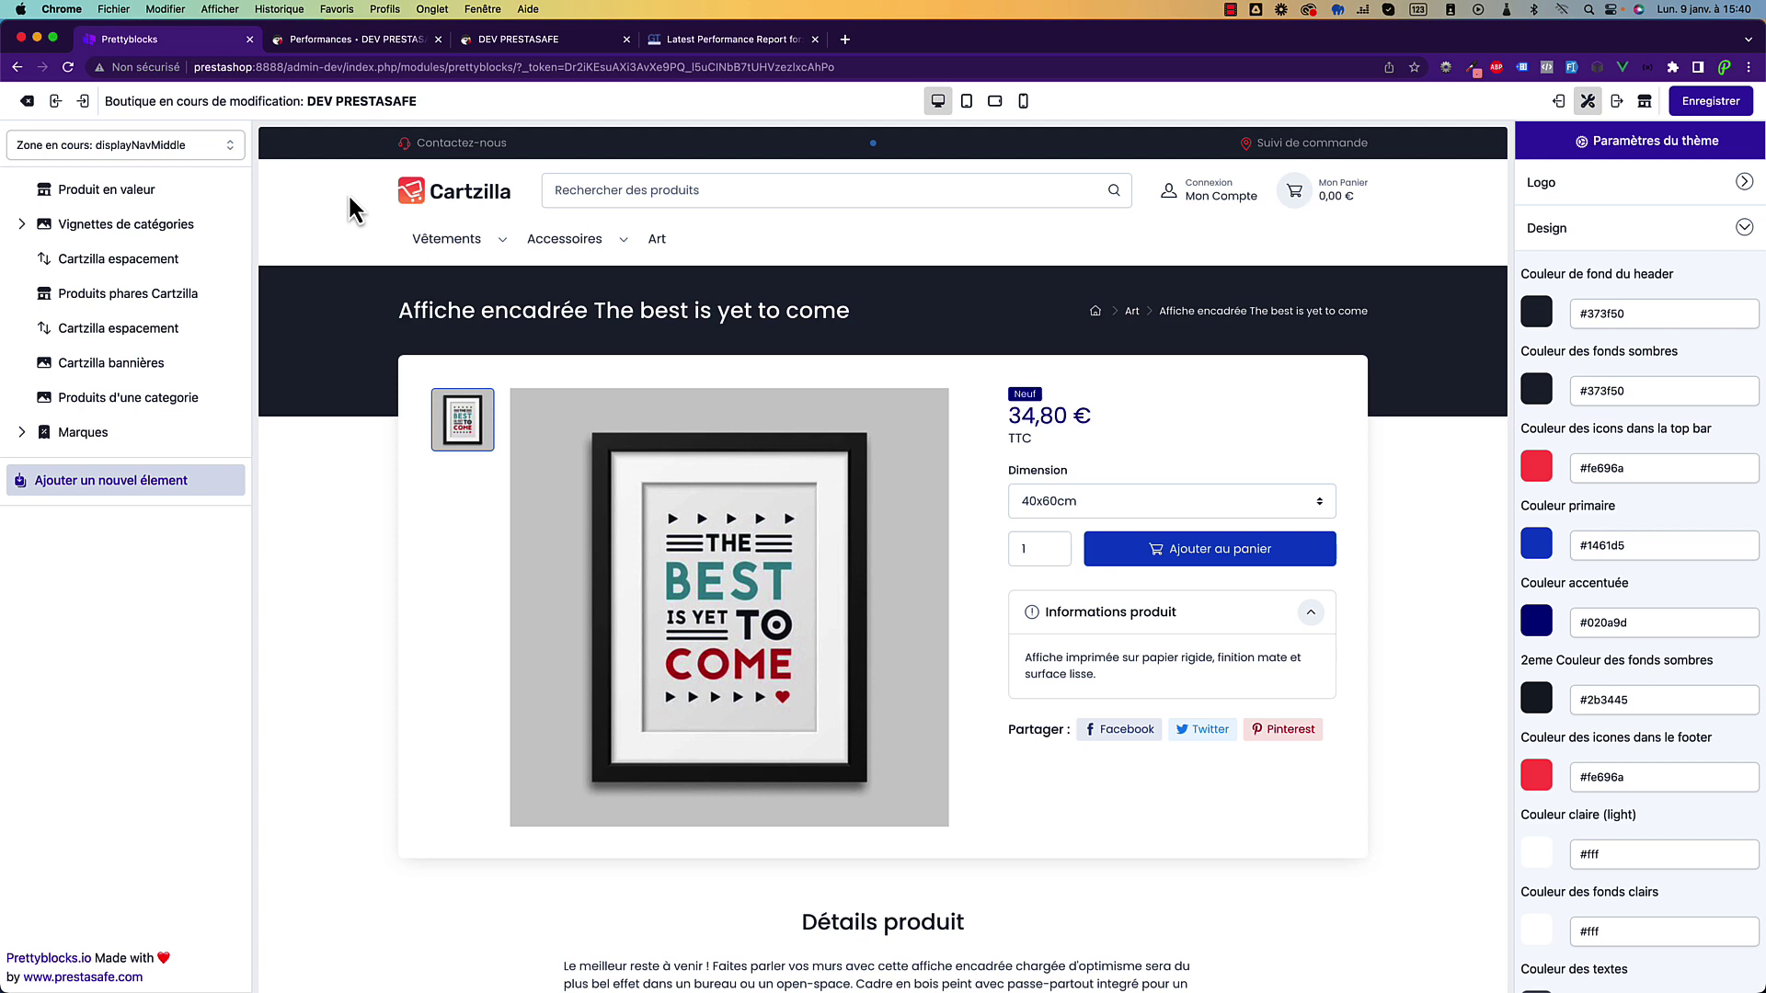
Insert a "Texte défilant" block into the displayNavMiddle zone.
{"action": "left_click", "coordinate": [174, 147]}
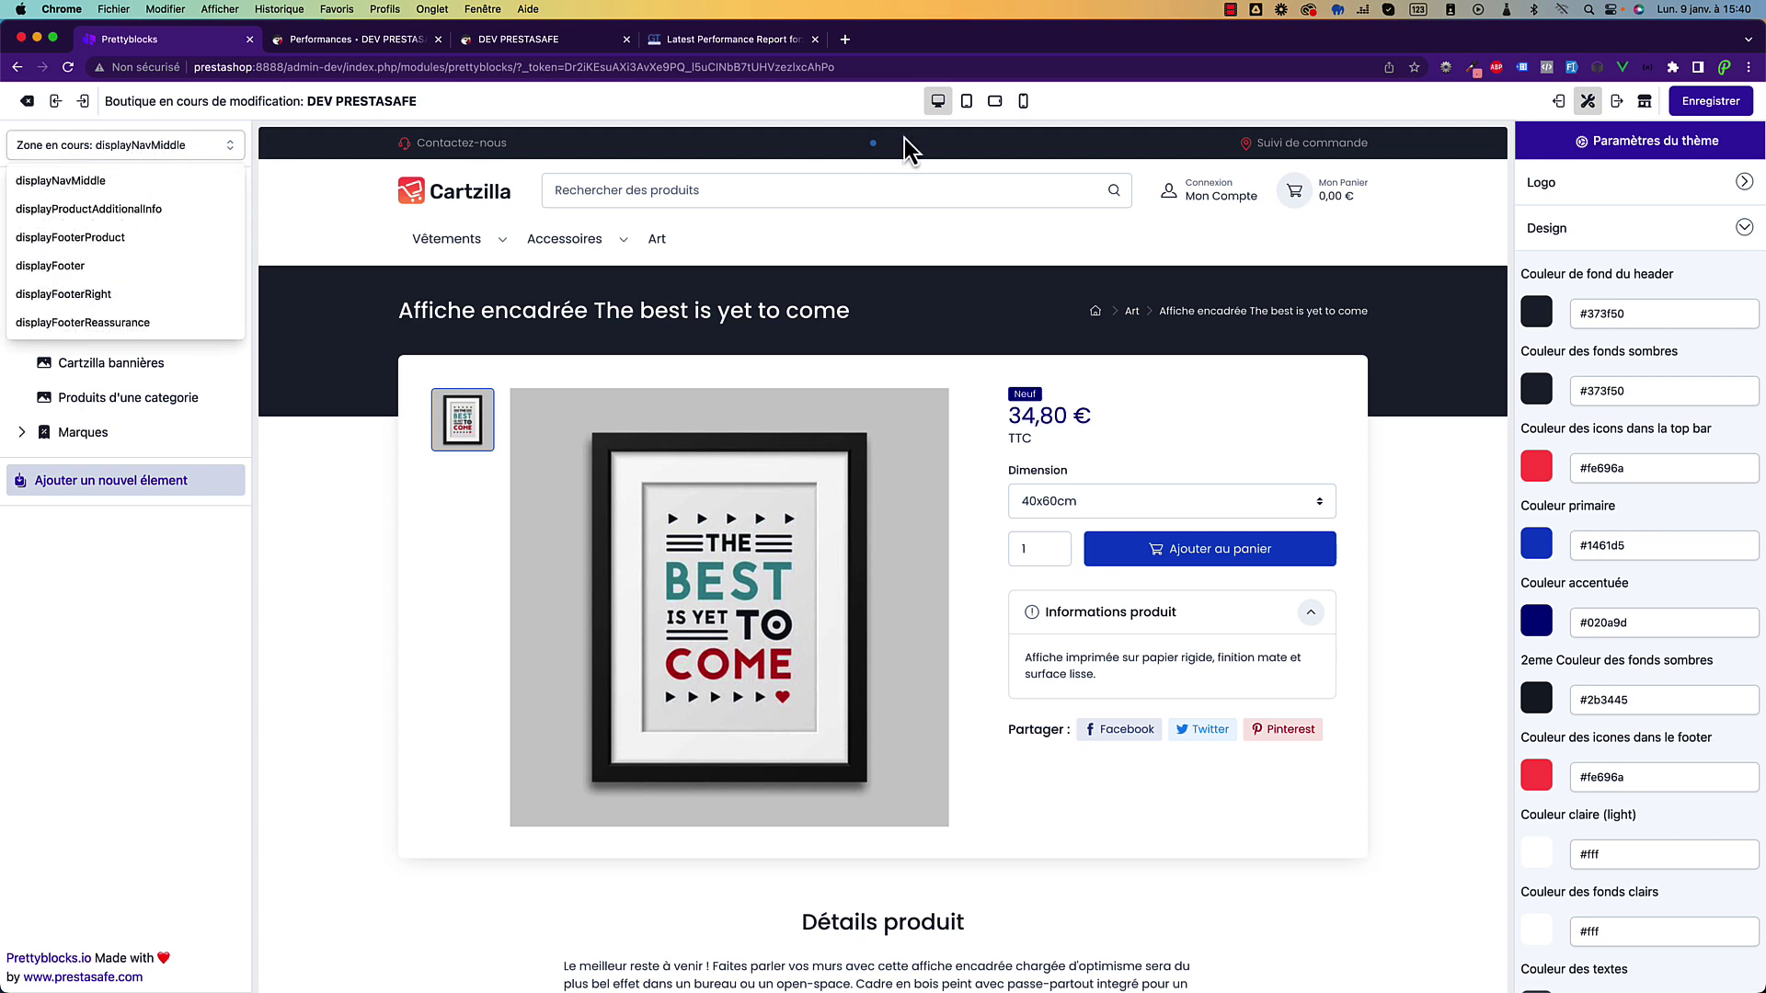
{"action": "left_click", "coordinate": [129, 519]}
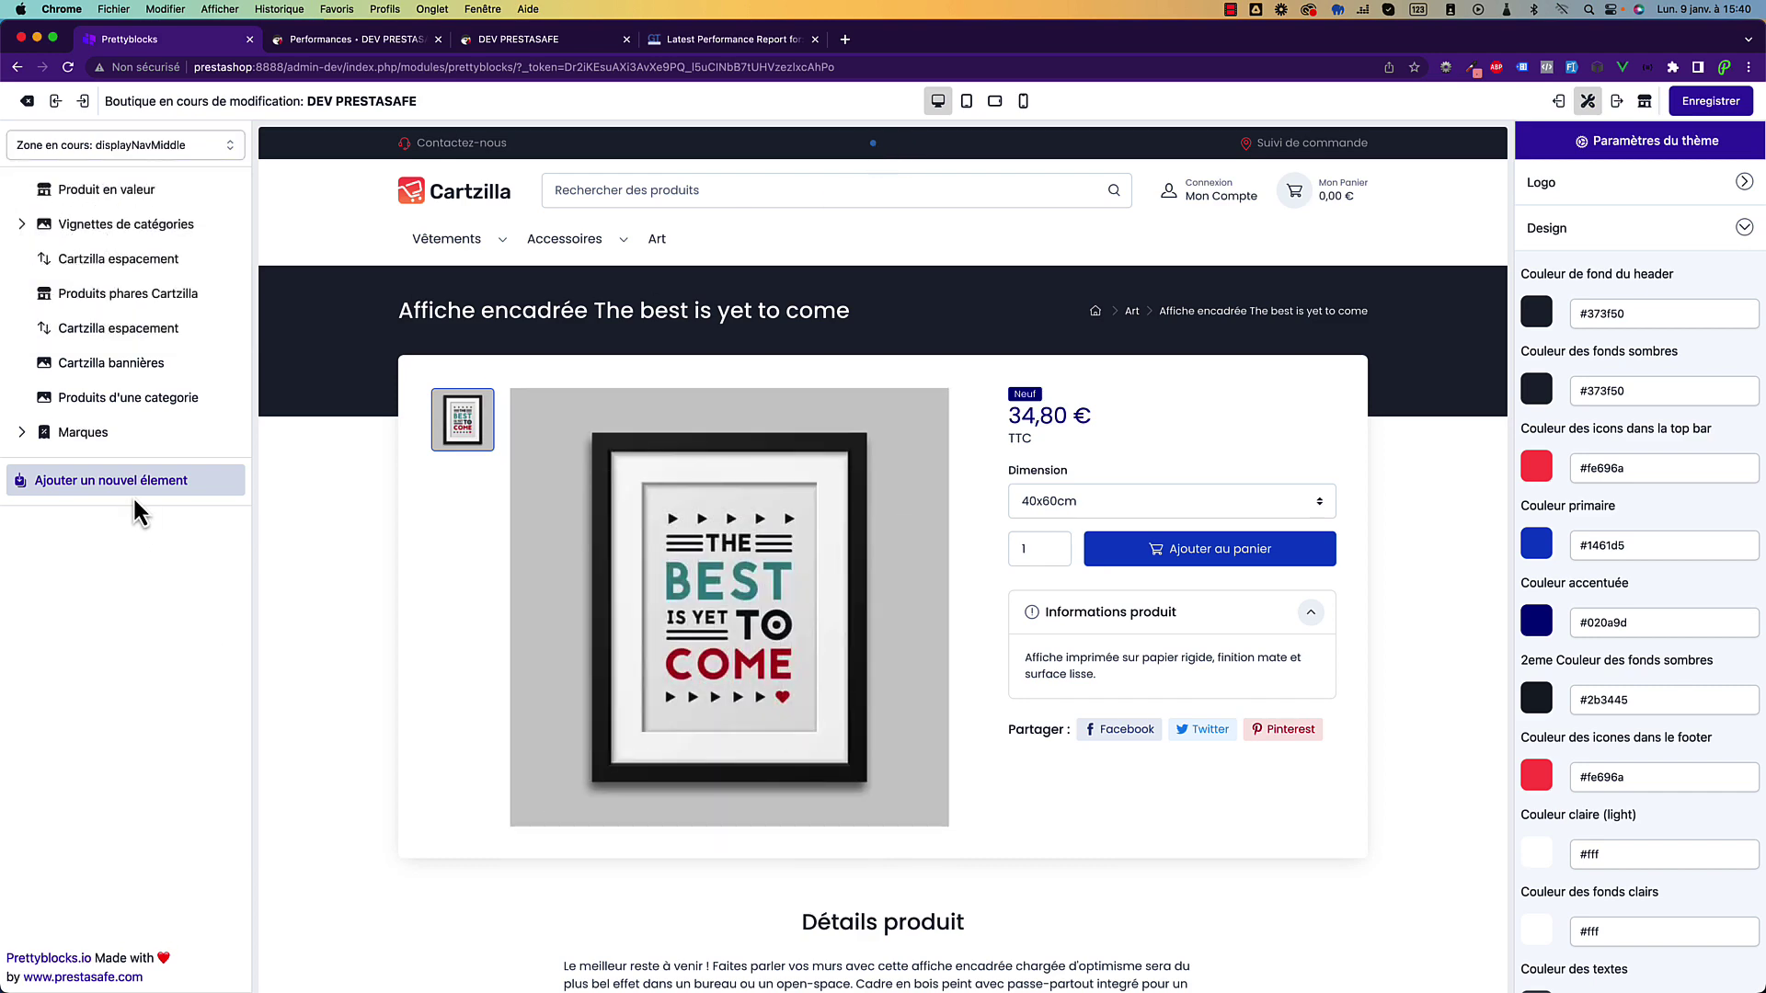
{"action": "left_click", "coordinate": [138, 492]}
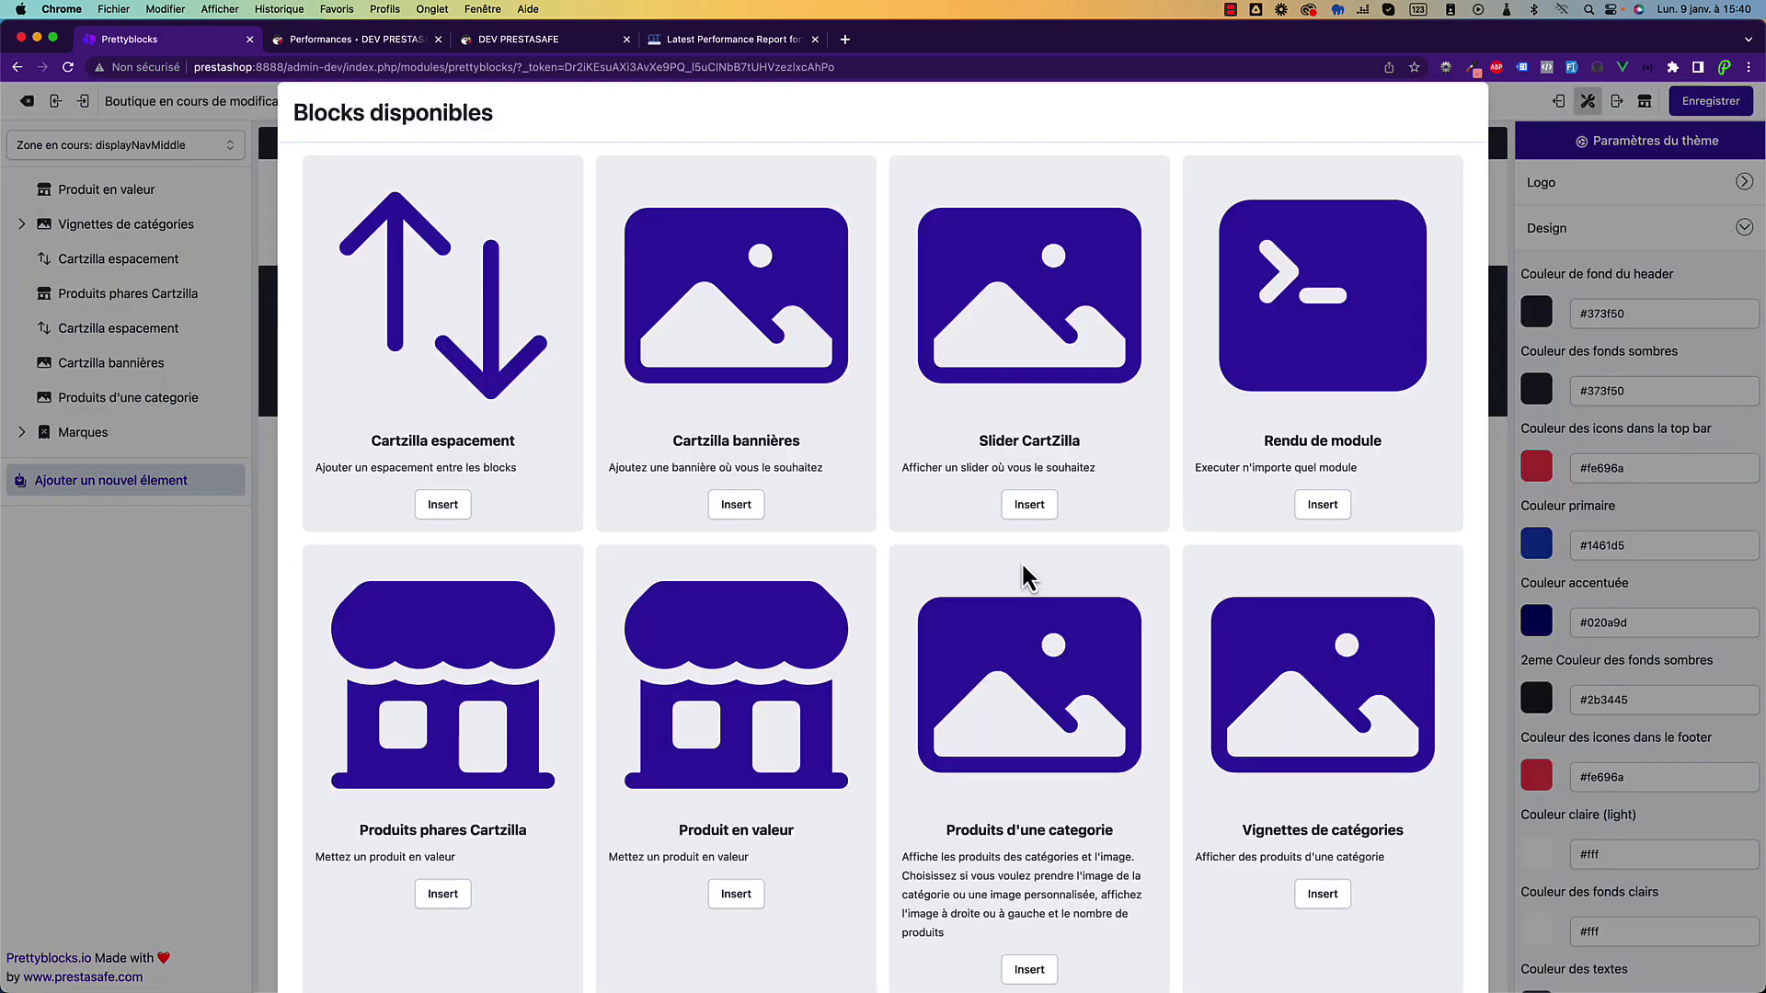
{"action": "scroll", "coordinate": [1023, 564], "scroll_direction": "down", "scroll_amount": 4}
{"action": "scroll", "coordinate": [1024, 566], "scroll_direction": "down", "scroll_amount": 5}
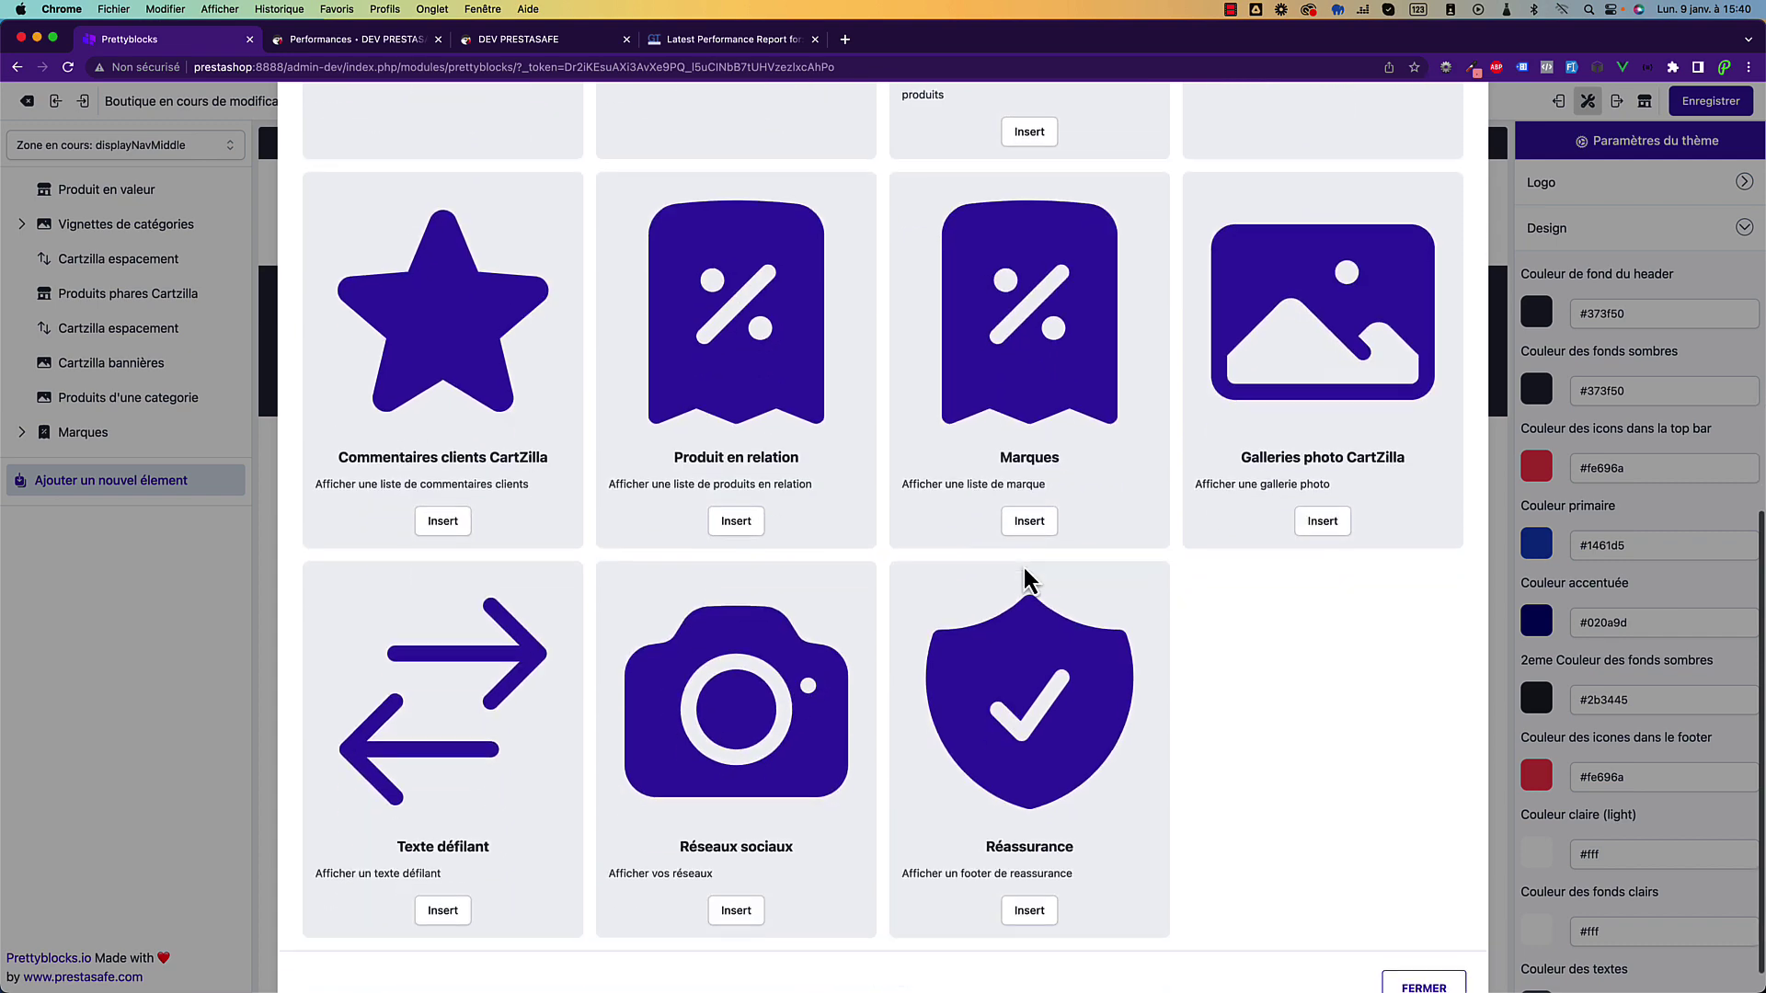
{"action": "scroll", "coordinate": [1025, 580], "scroll_direction": "down", "scroll_amount": 1}
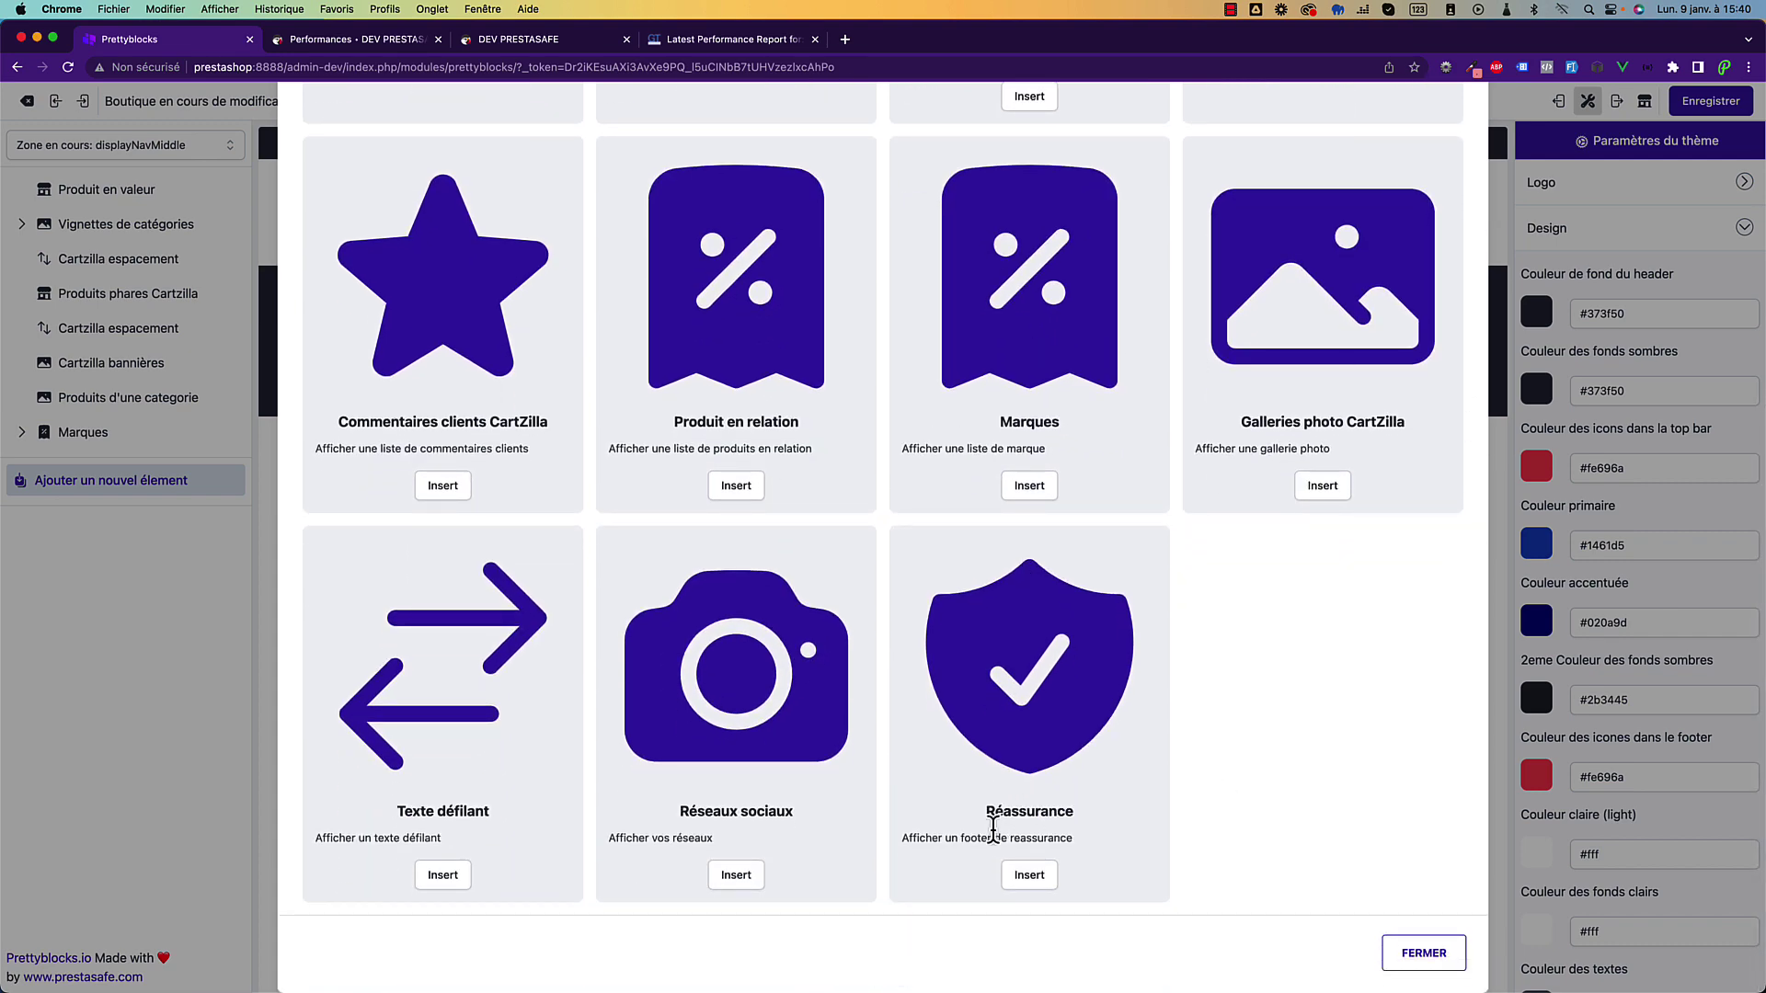
{"action": "left_click", "coordinate": [443, 875]}
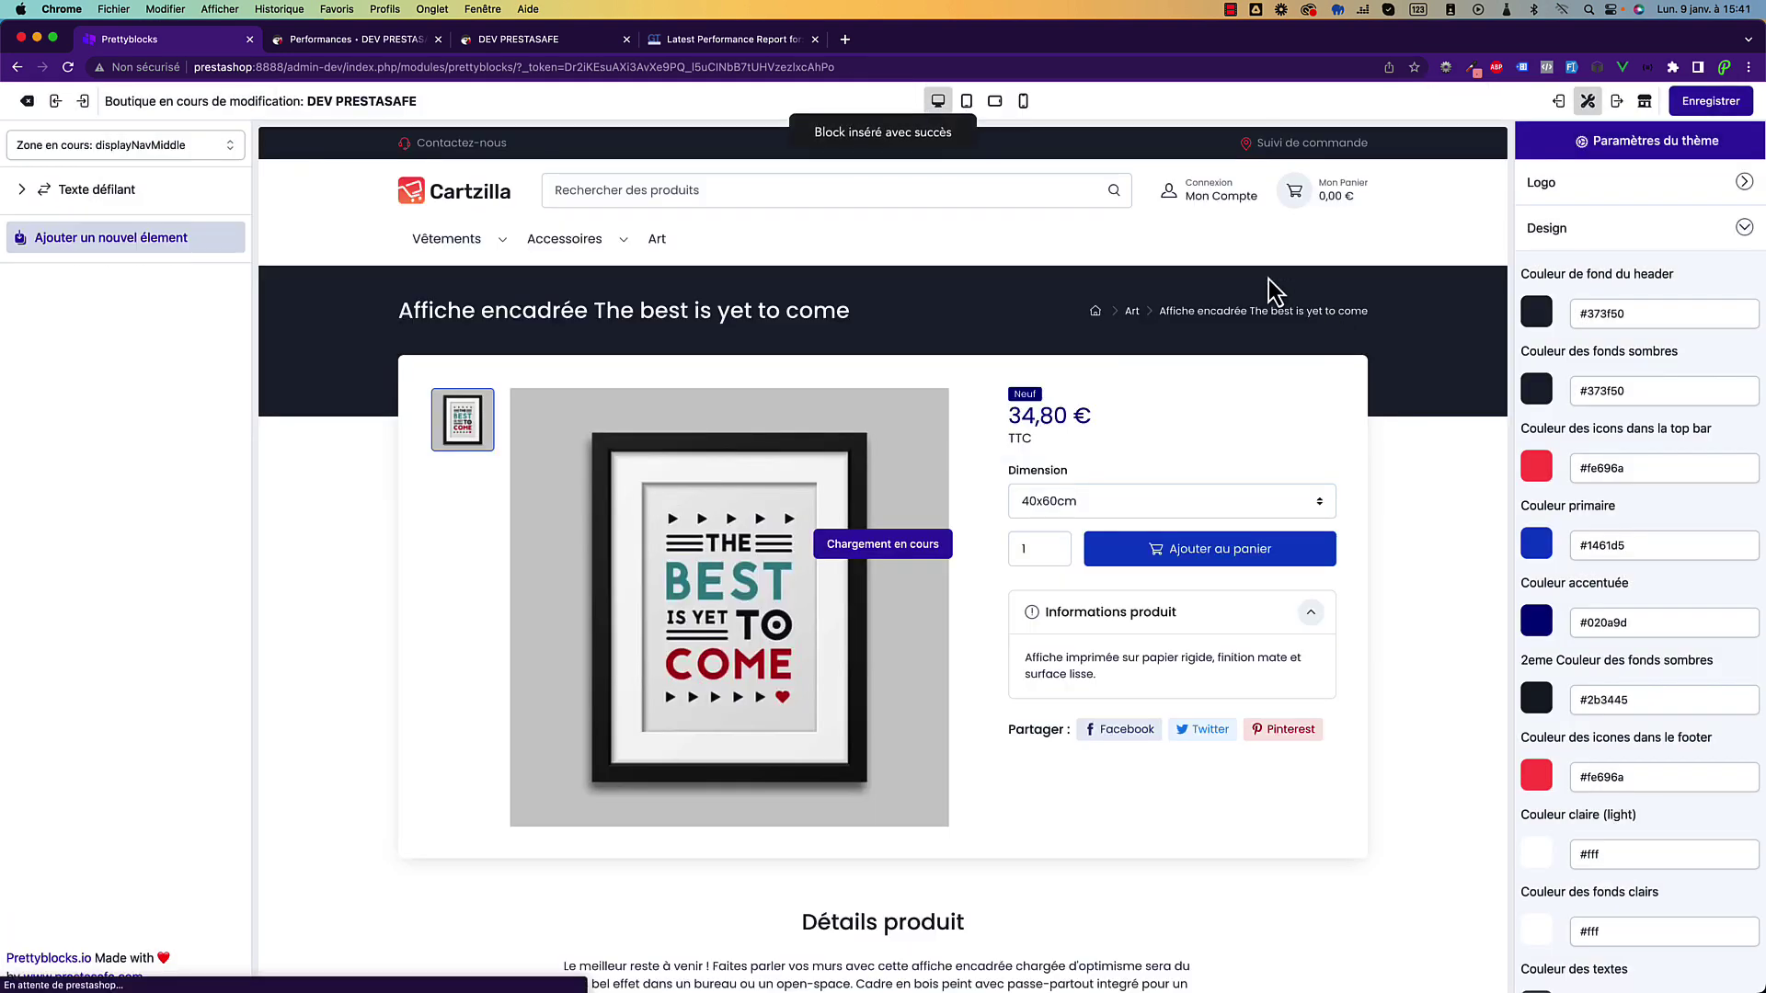
Change the first scrolling text to "Frais de port offert dès 149€", save, and open the second scrolling text's settings.
{"action": "left_click", "coordinate": [20, 193]}
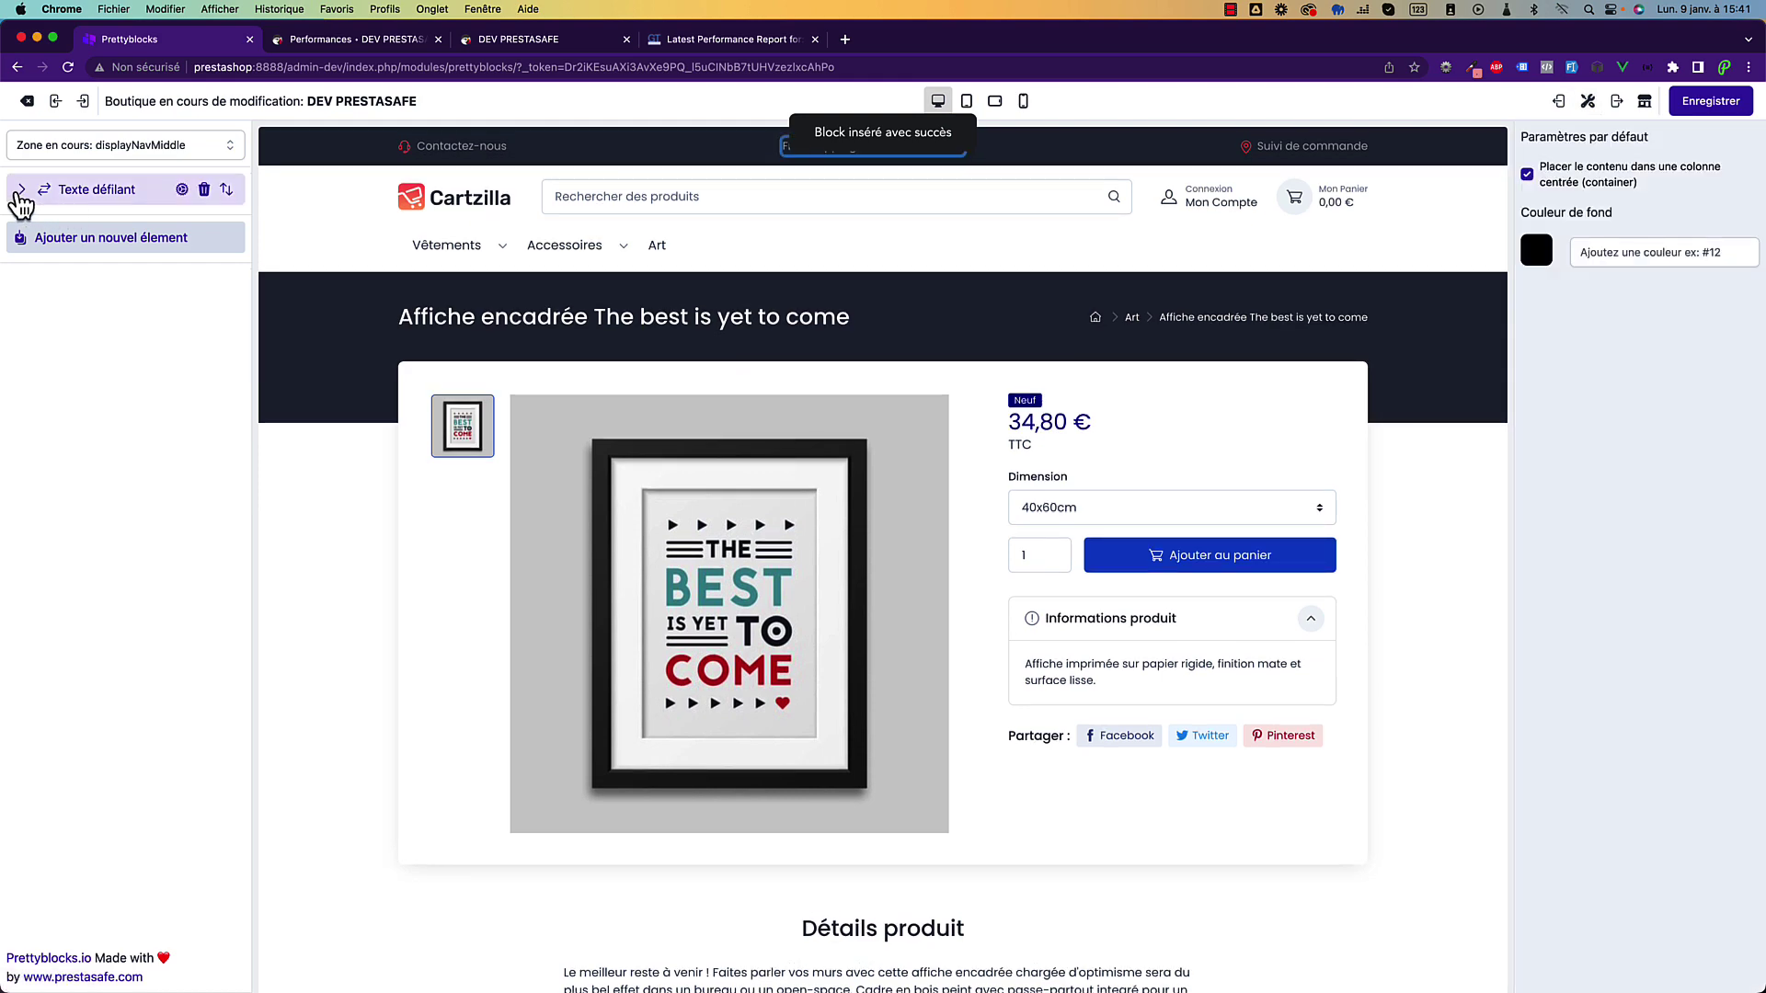
{"action": "left_click", "coordinate": [20, 193]}
{"action": "left_click", "coordinate": [92, 260]}
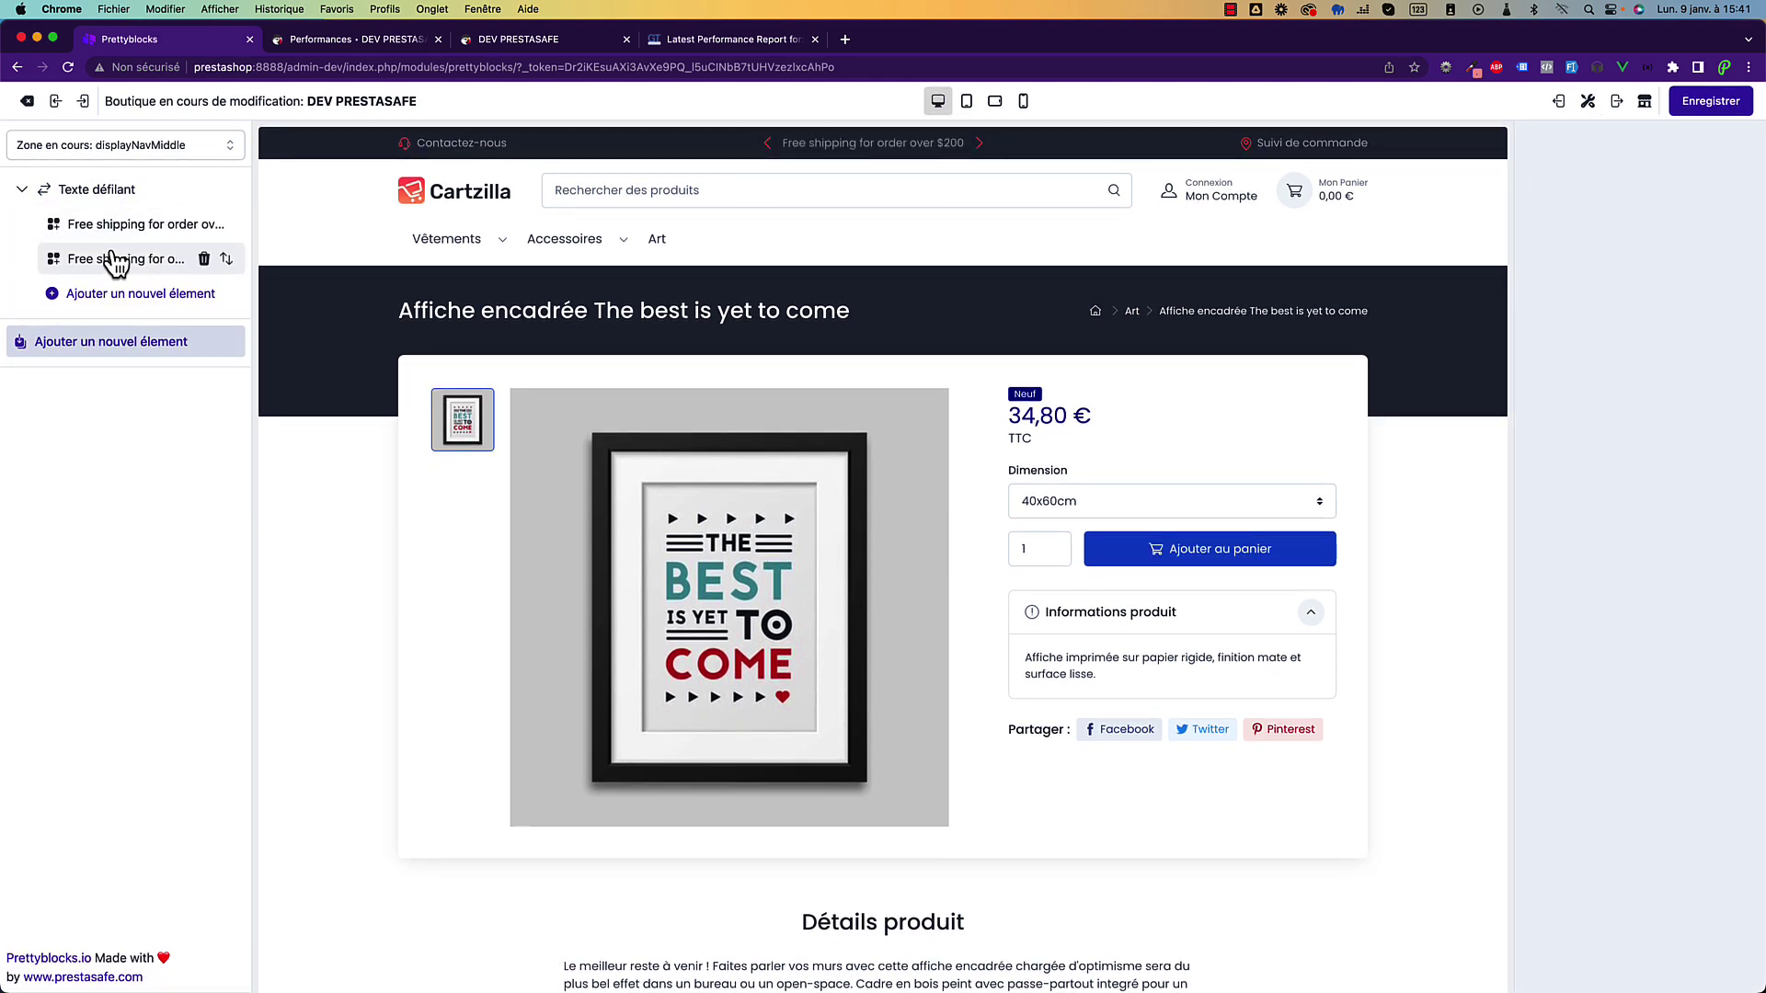
{"action": "left_click", "coordinate": [115, 260]}
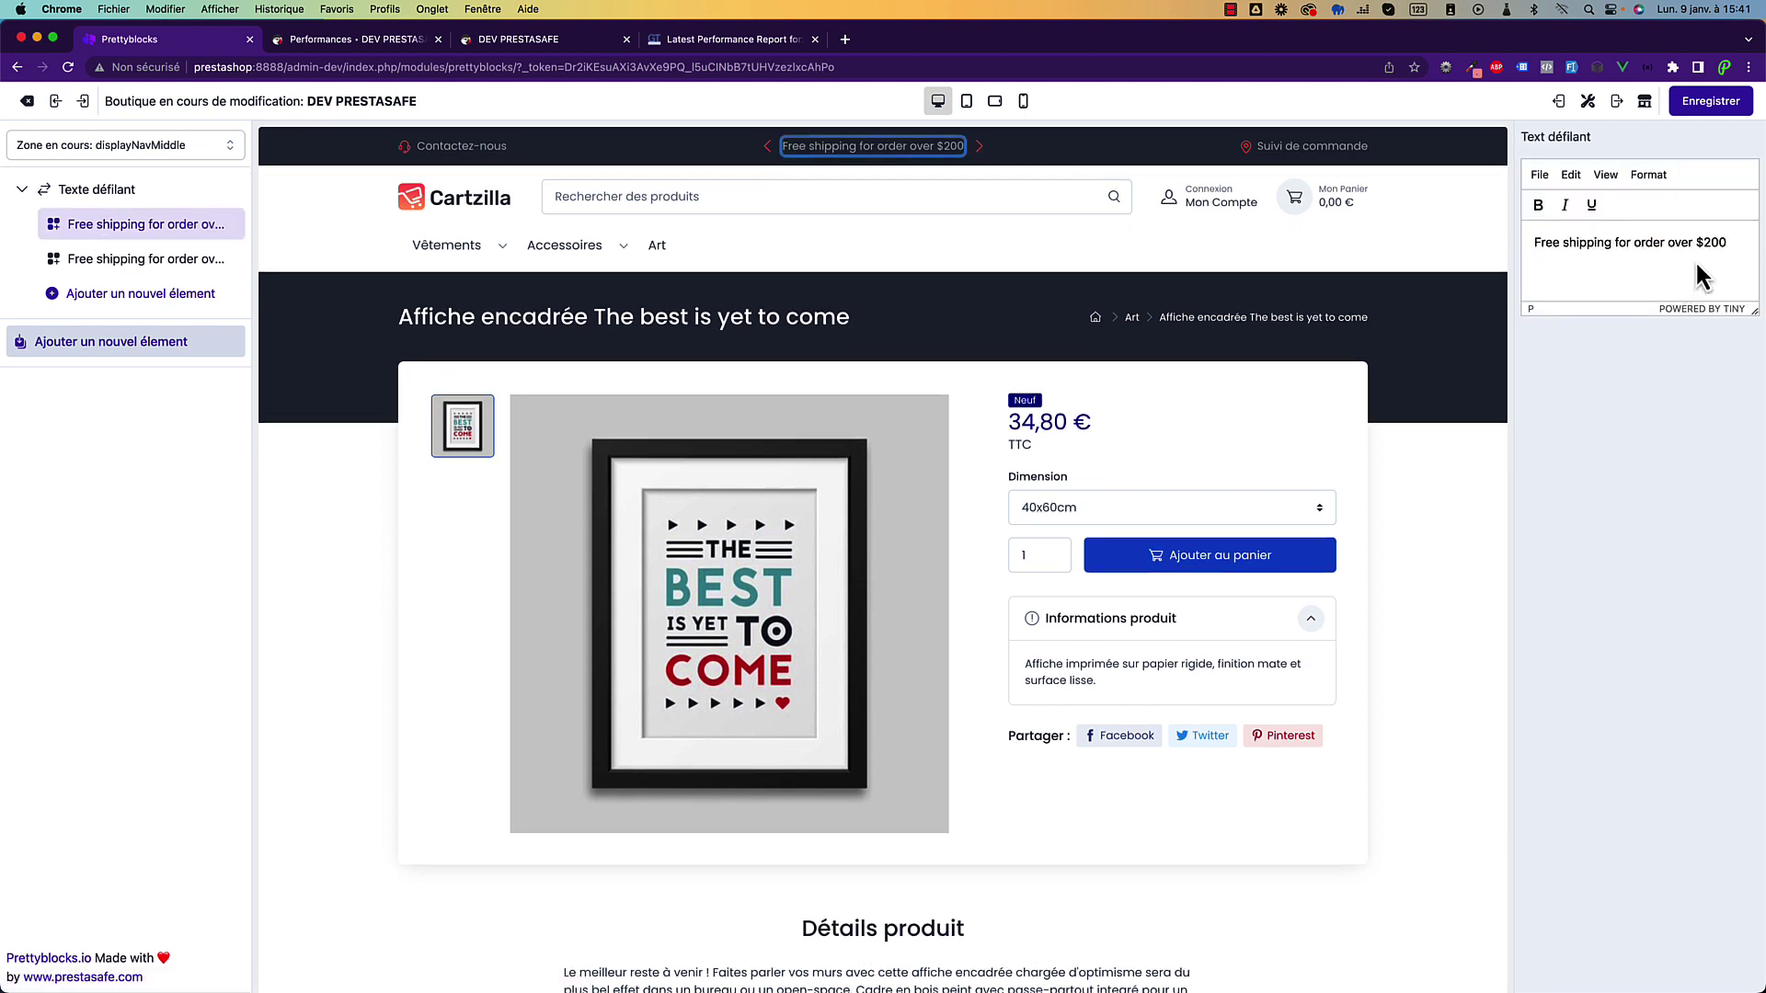
{"action": "triple_click", "coordinate": [1697, 264]}
{"action": "type", "text": "Frais de port offert dès 149€"}
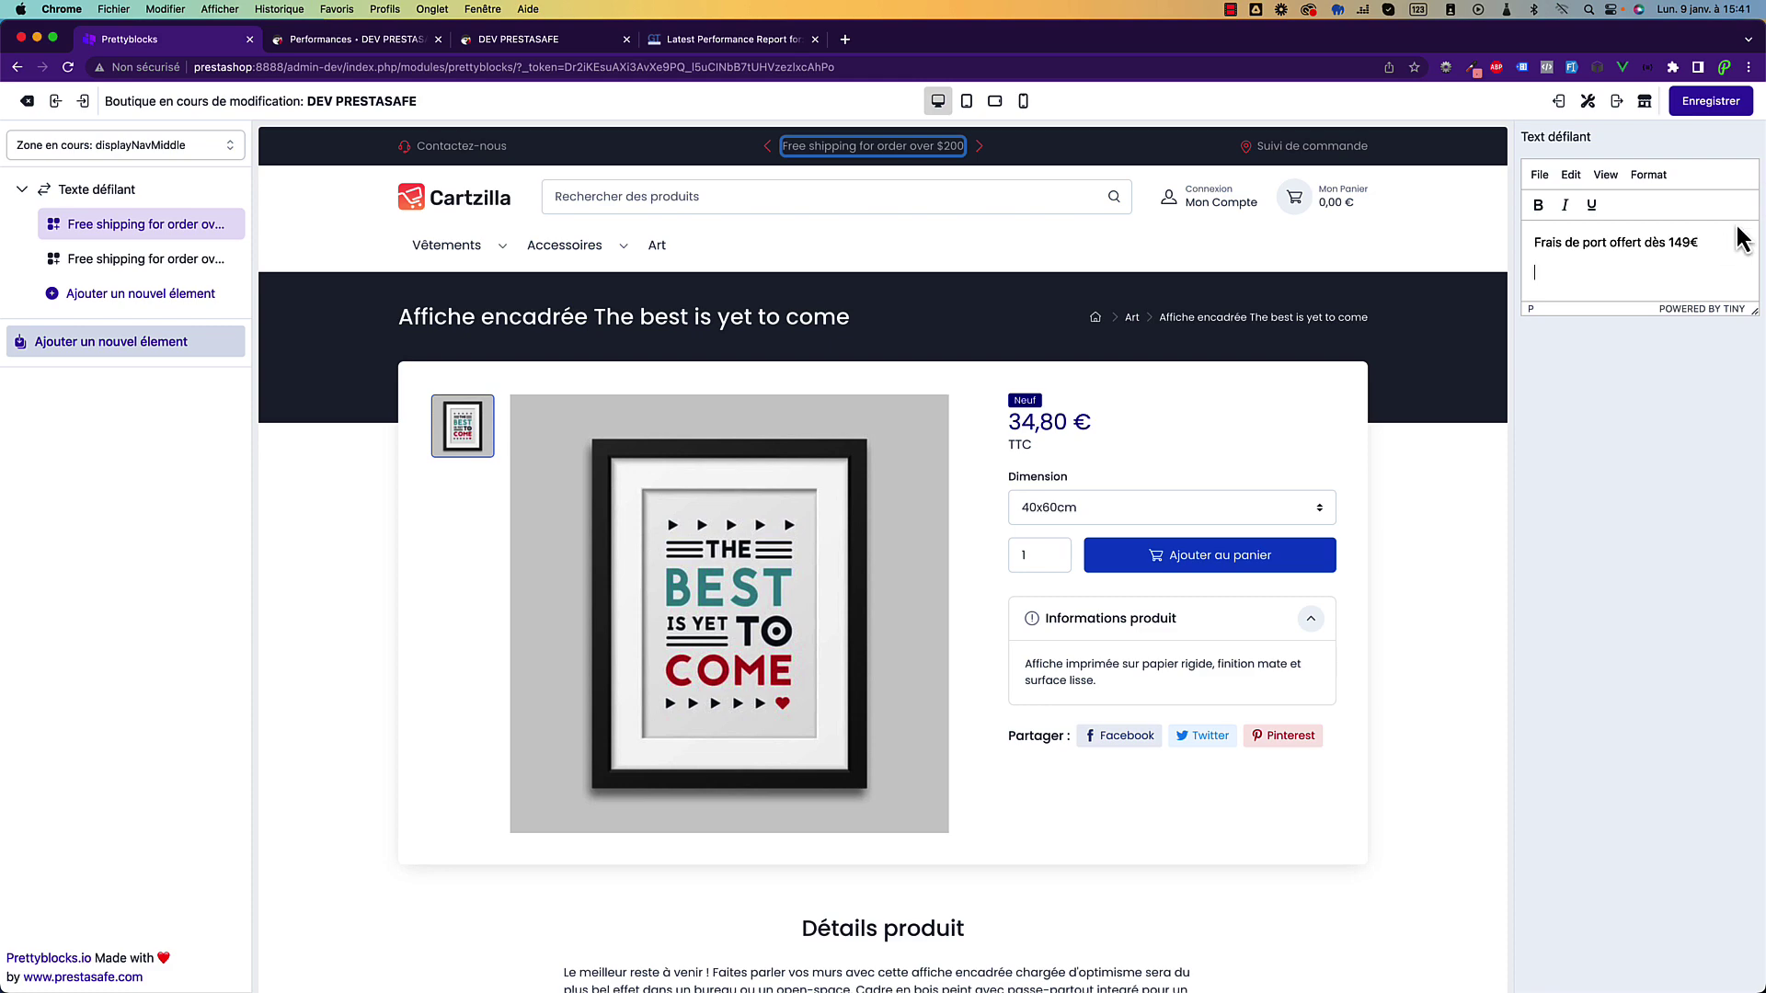
{"action": "left_click", "coordinate": [1729, 102]}
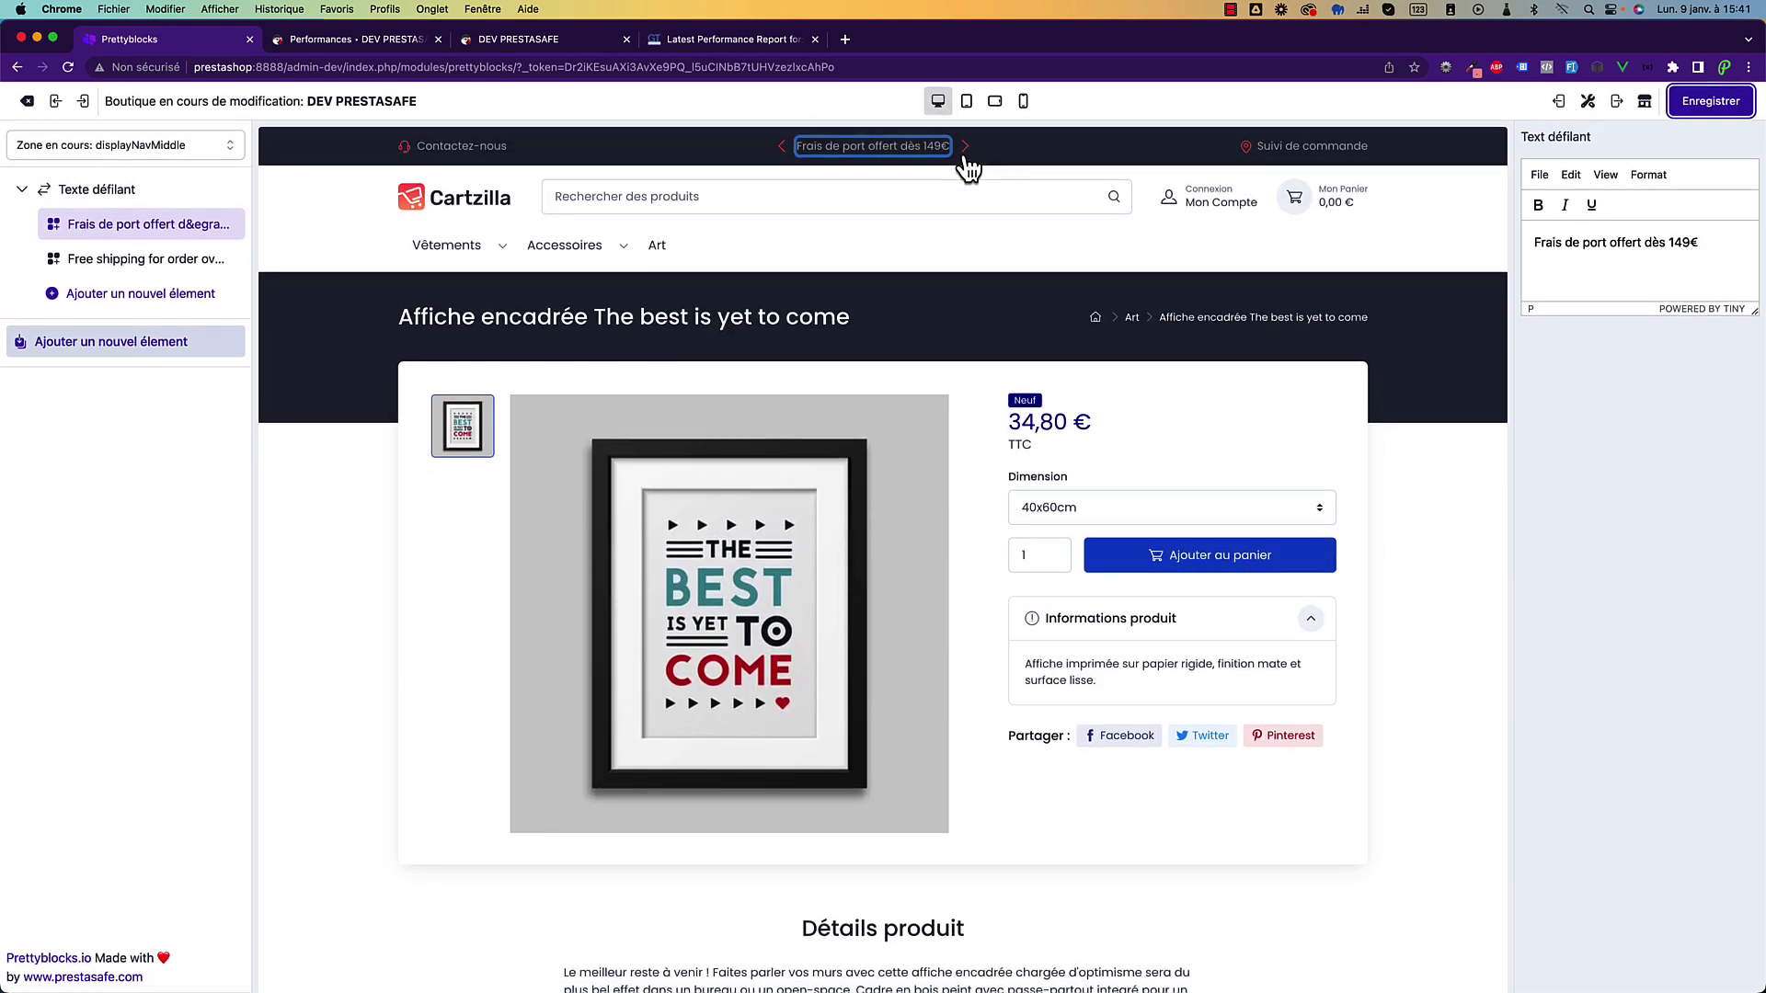
{"action": "left_click", "coordinate": [964, 157]}
{"action": "left_click", "coordinate": [173, 265]}
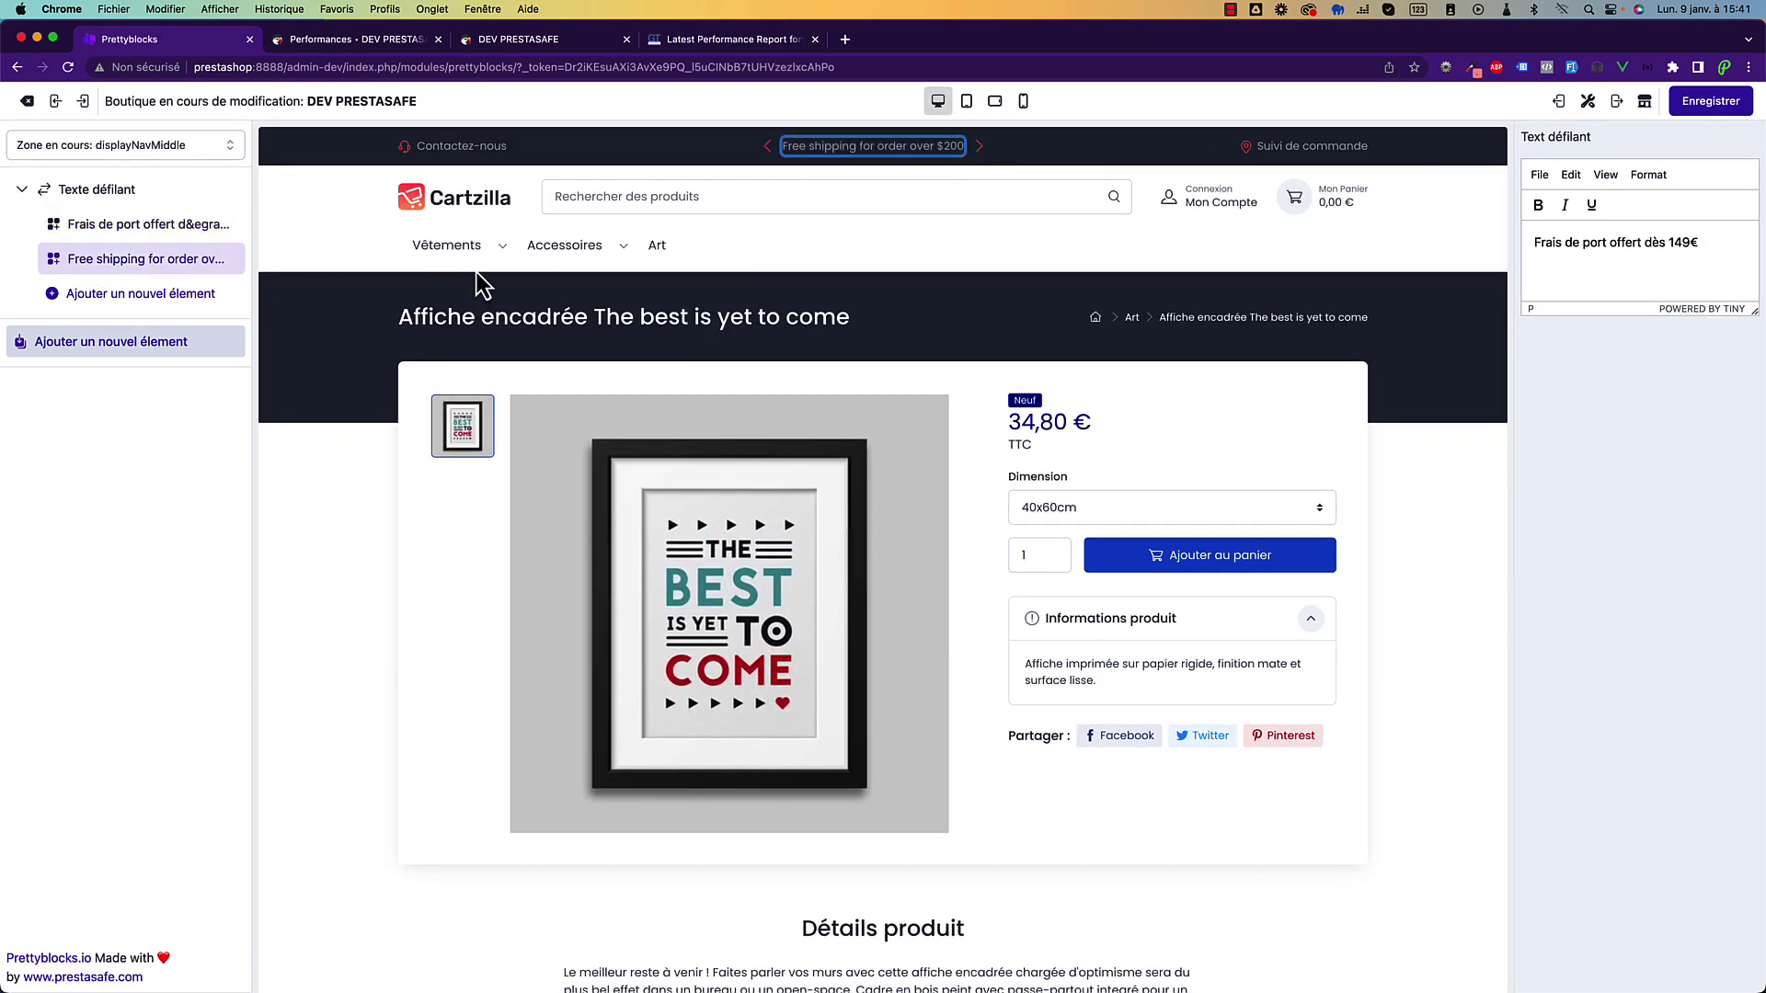
Return to the home page in the preview and switch the edited zone to displayHome.
{"action": "left_click", "coordinate": [129, 147]}
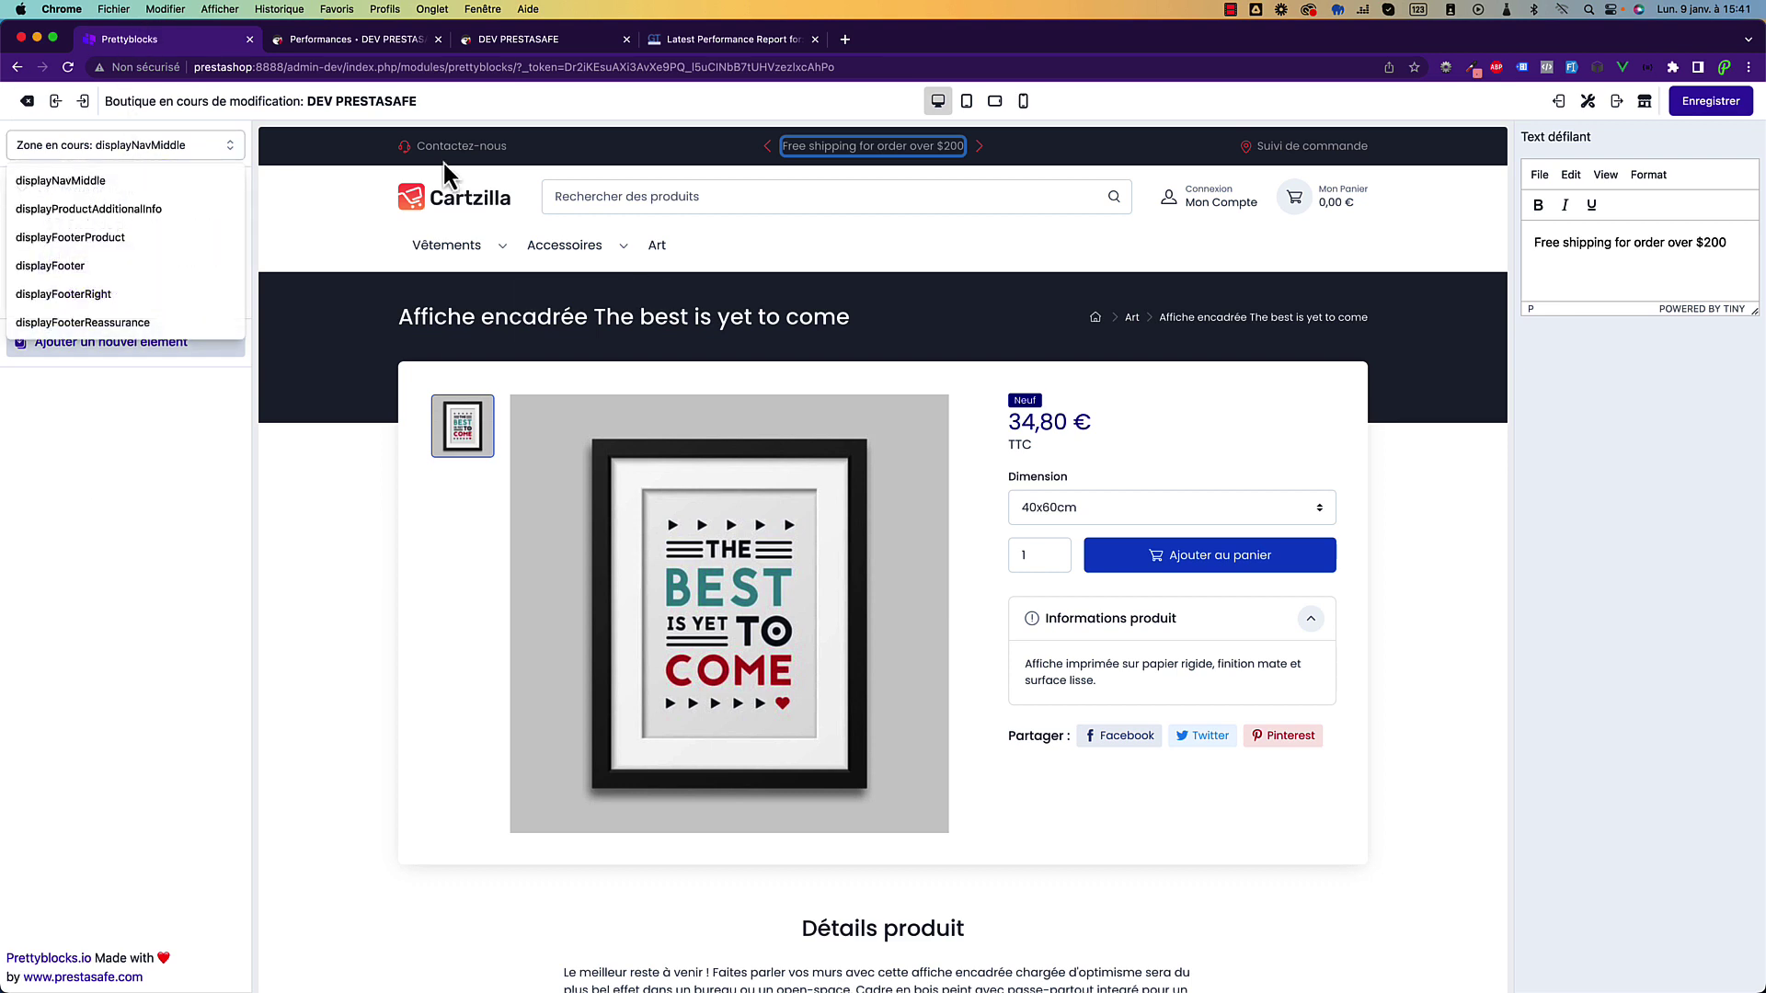
{"action": "left_click", "coordinate": [487, 214]}
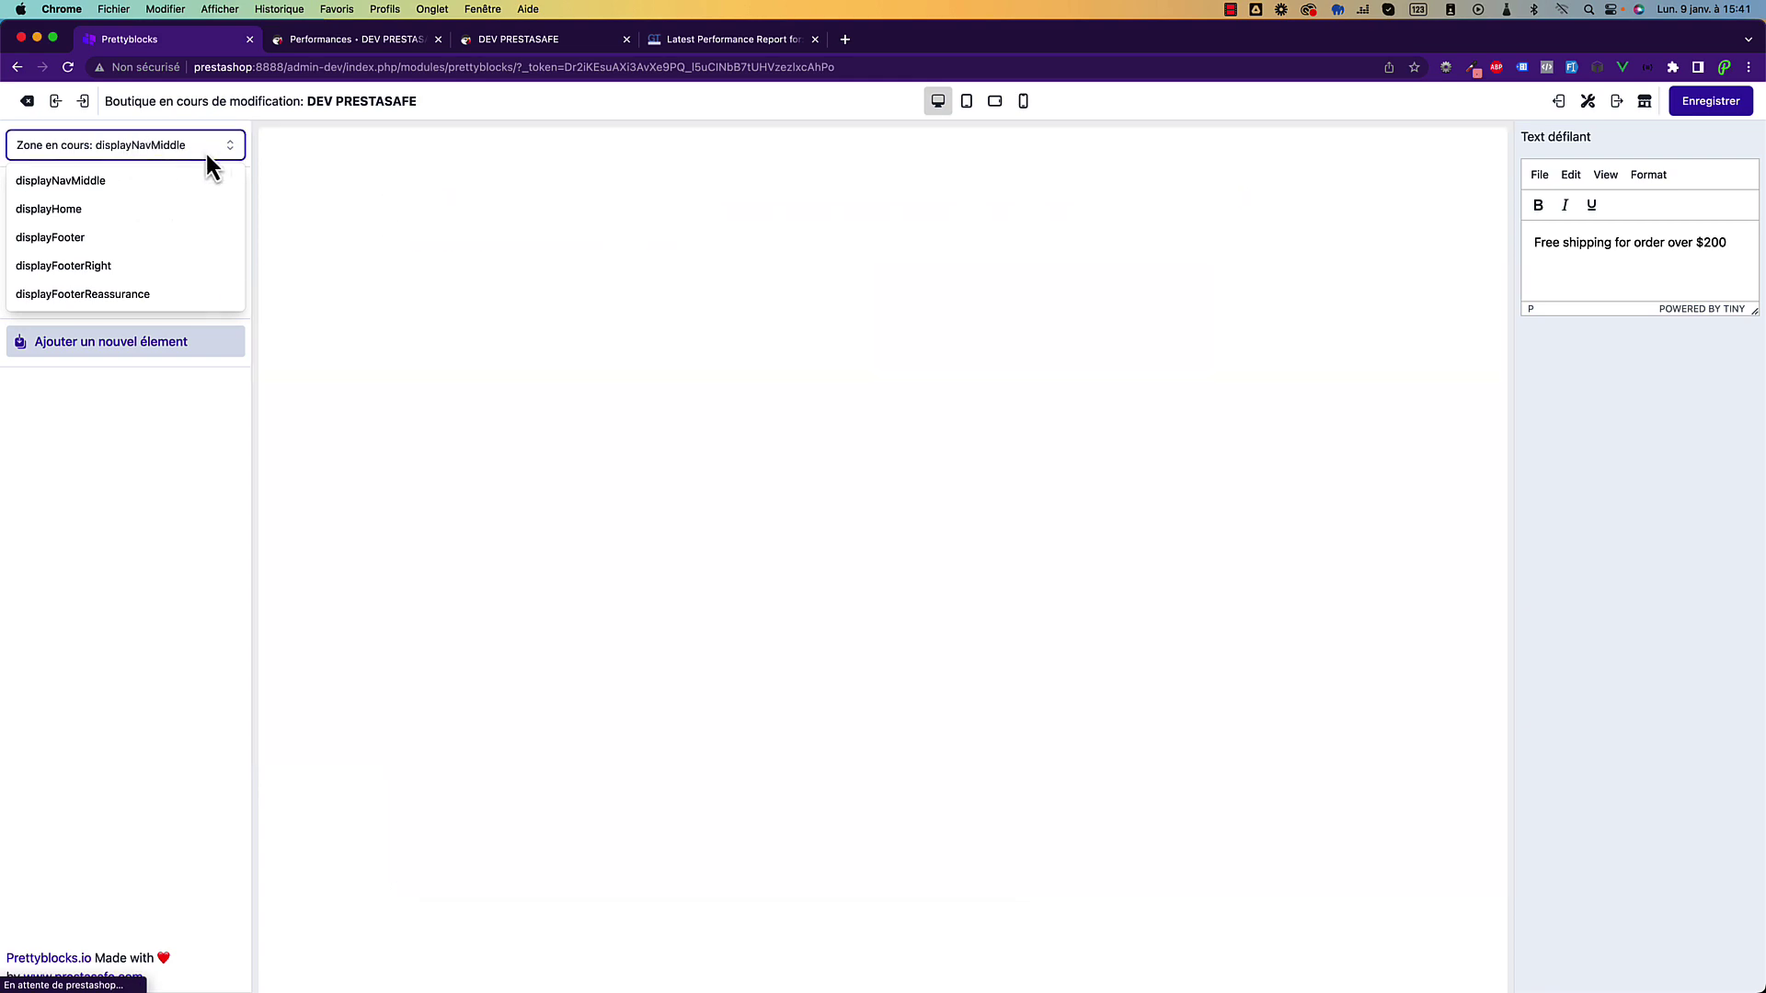
{"action": "left_click", "coordinate": [208, 151]}
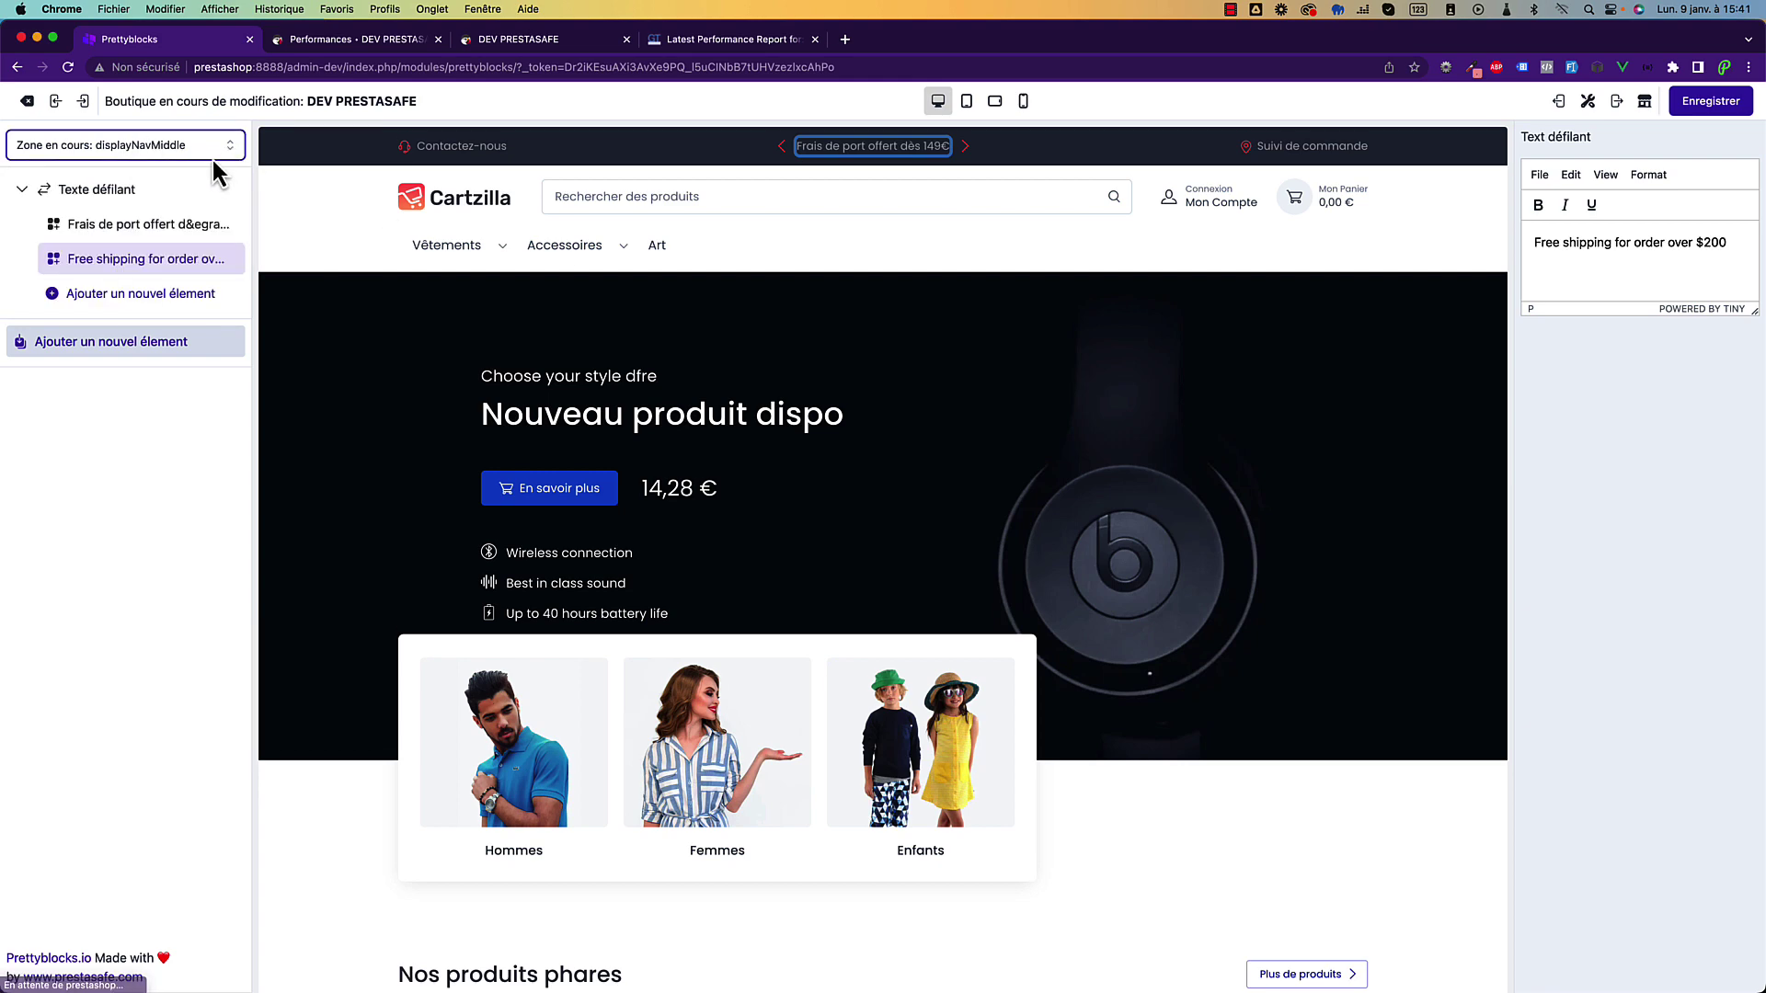
{"action": "left_click", "coordinate": [203, 147]}
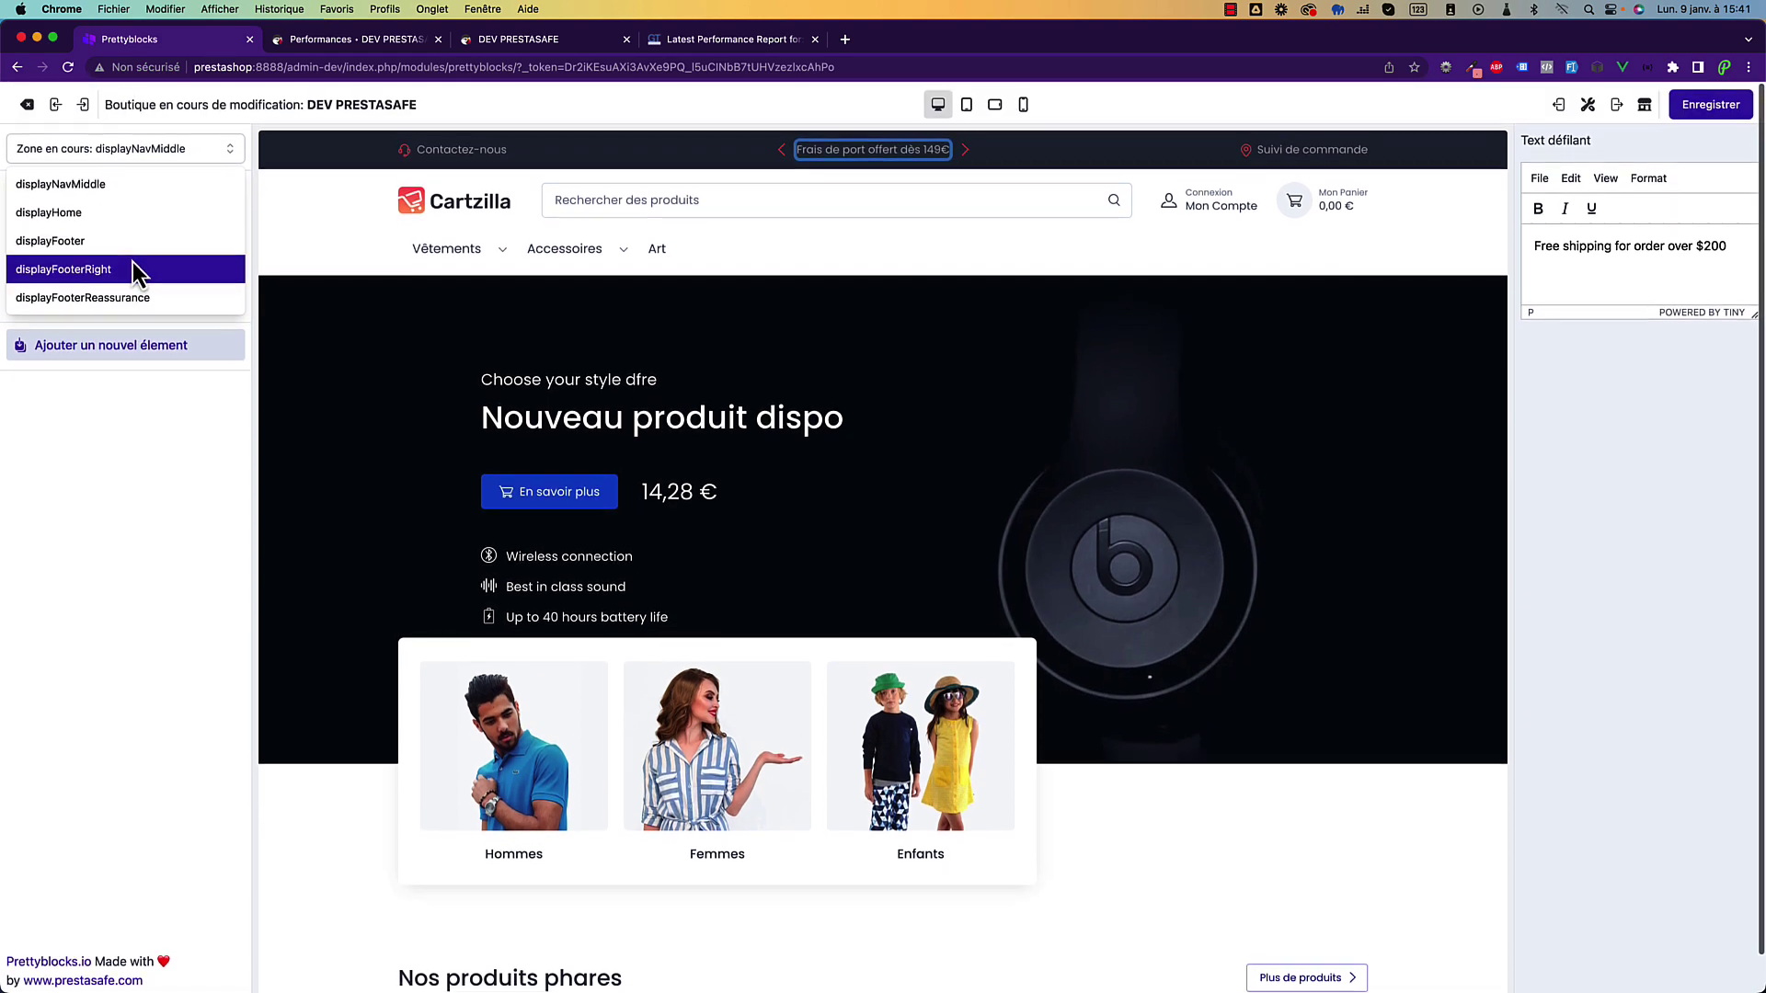
{"action": "left_click", "coordinate": [124, 215]}
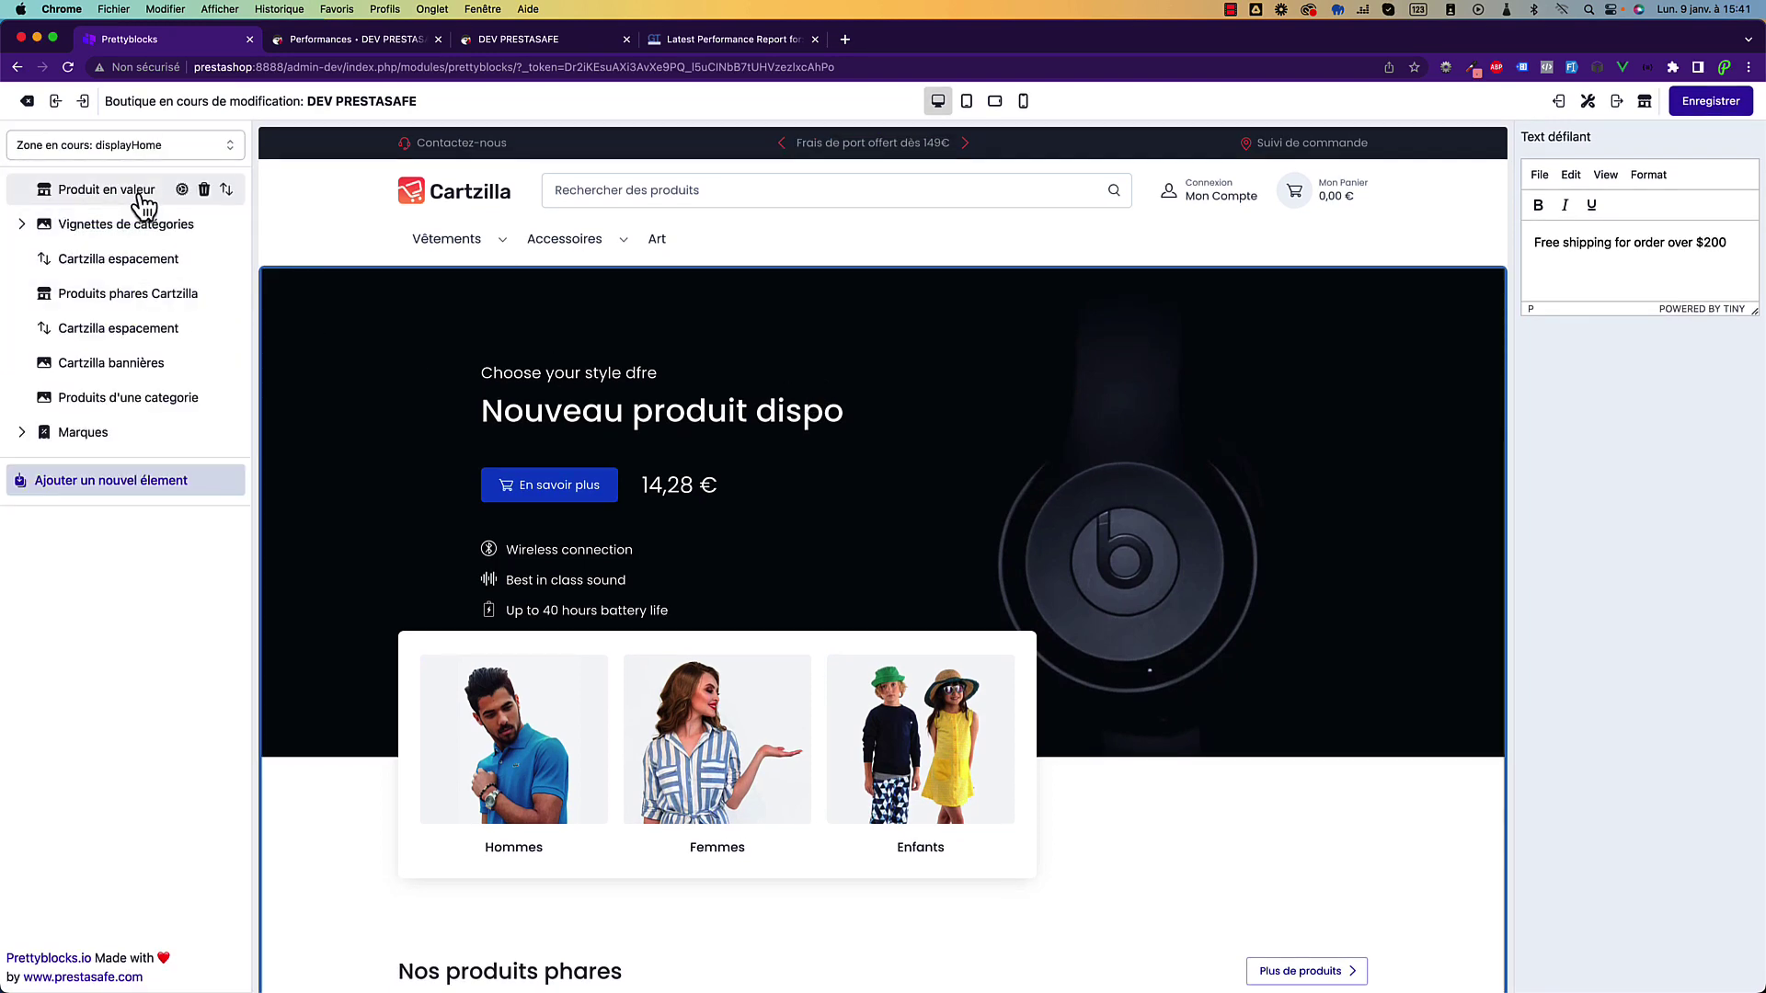
Review the settings of the "Produit en valeur" and "Vignettes de catégories" blocks and the home page preview down to the footer.
{"action": "left_click", "coordinate": [138, 195]}
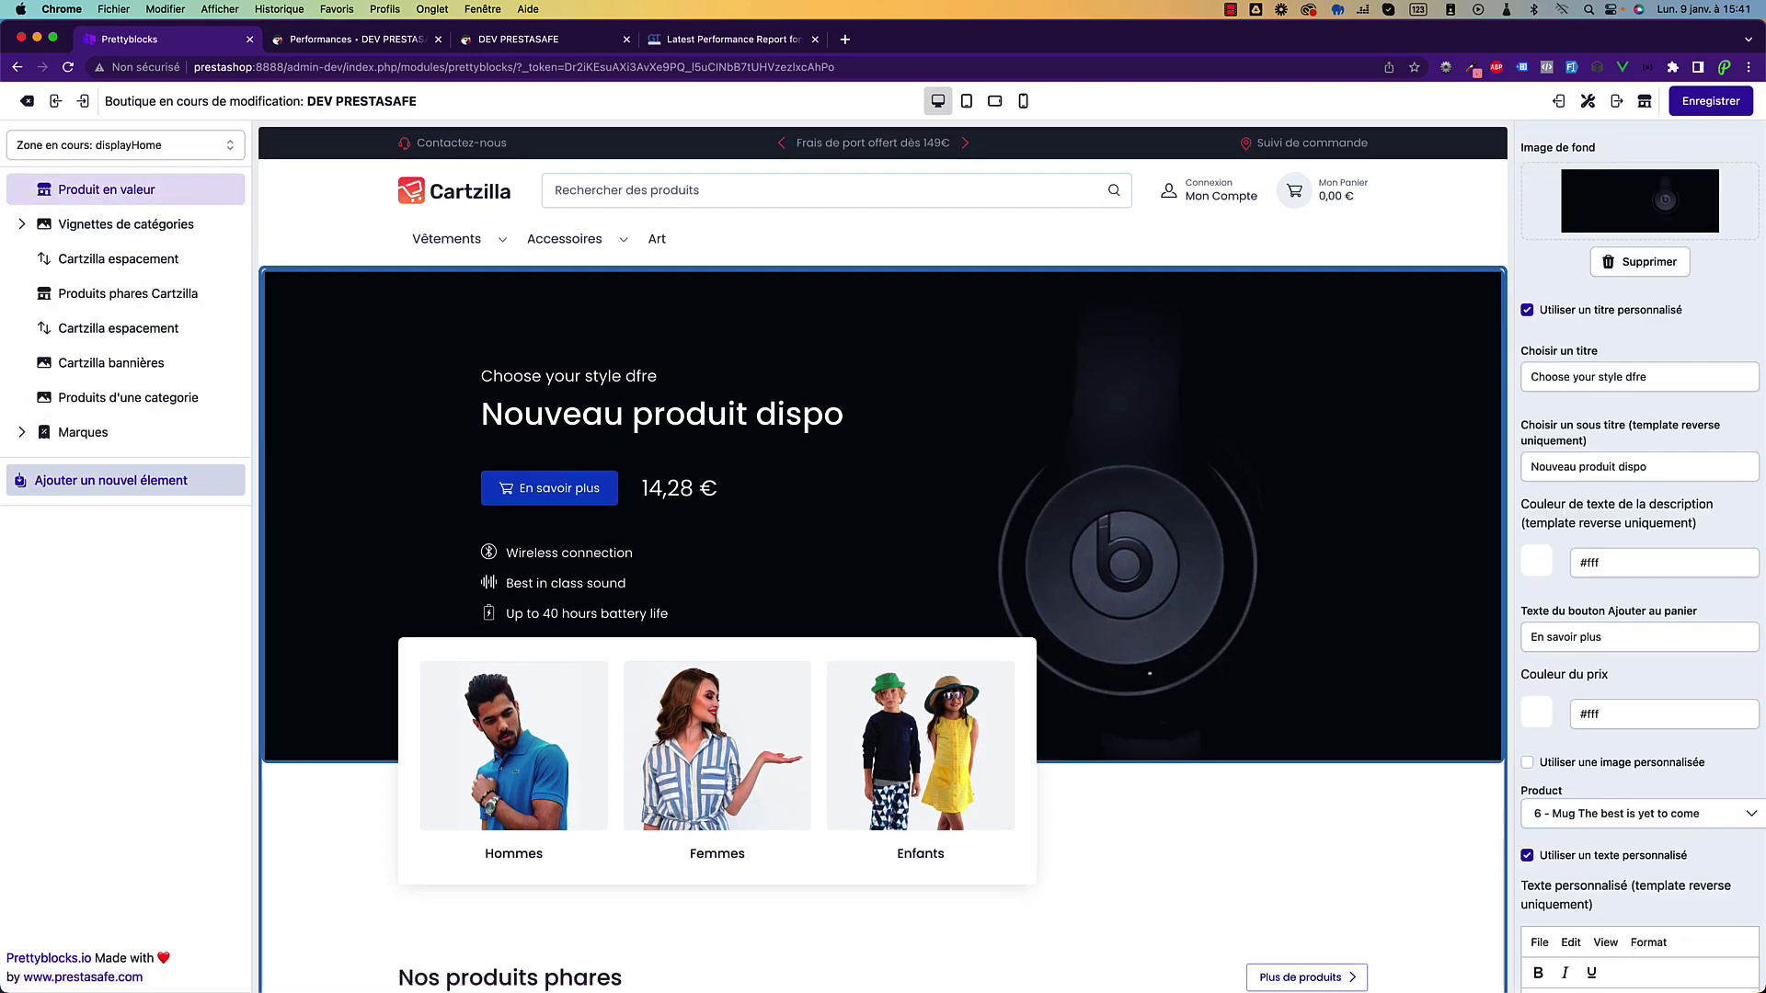
{"action": "left_click", "coordinate": [138, 224]}
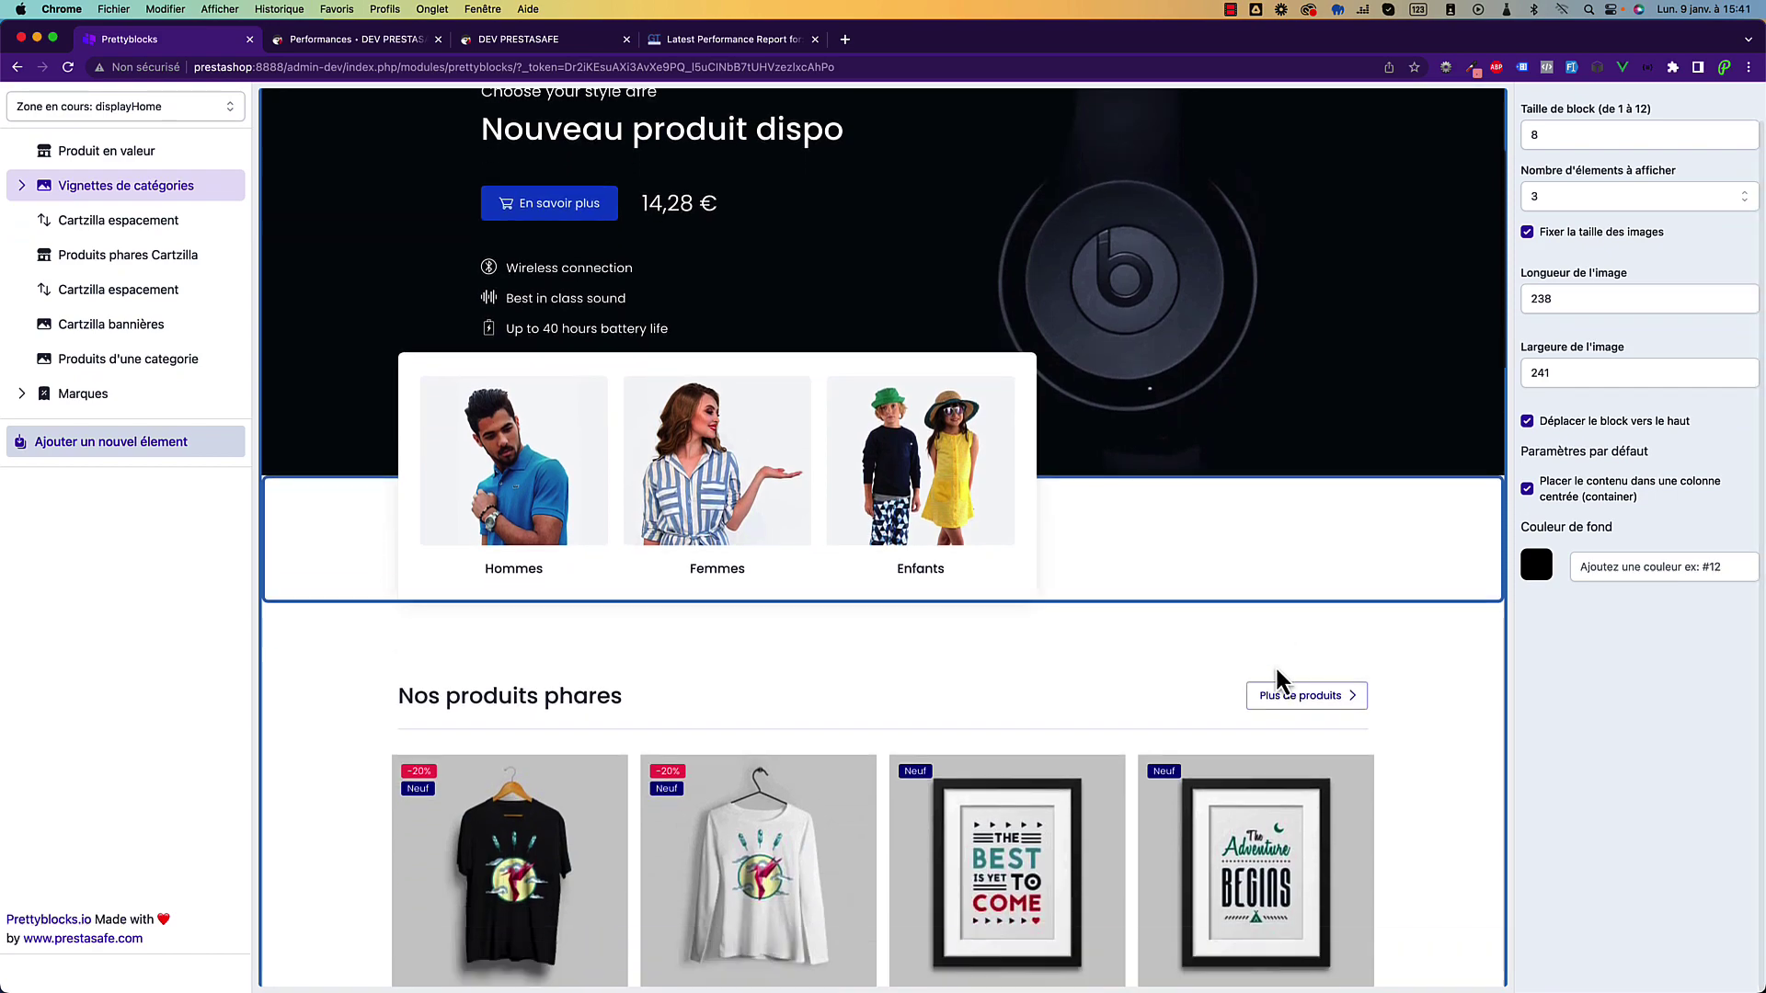
{"action": "scroll", "coordinate": [1277, 671], "scroll_direction": "down", "scroll_amount": 15}
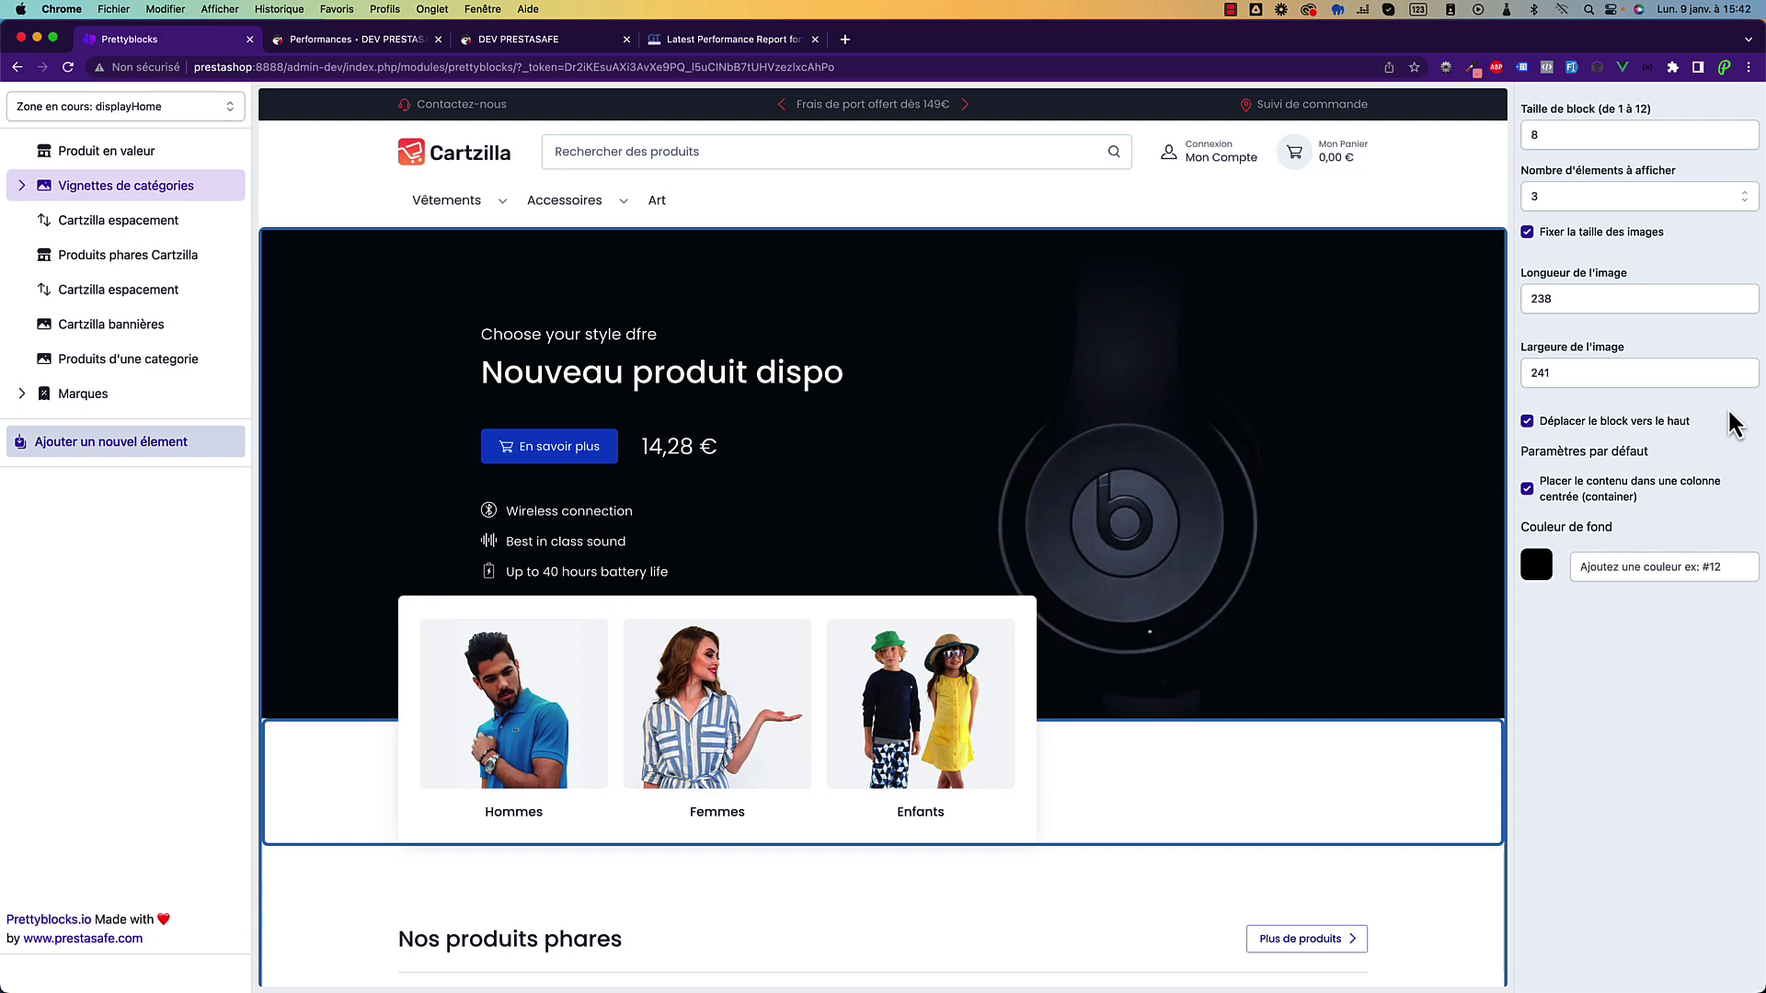
{"action": "scroll", "coordinate": [1194, 529], "scroll_direction": "down", "scroll_amount": 7}
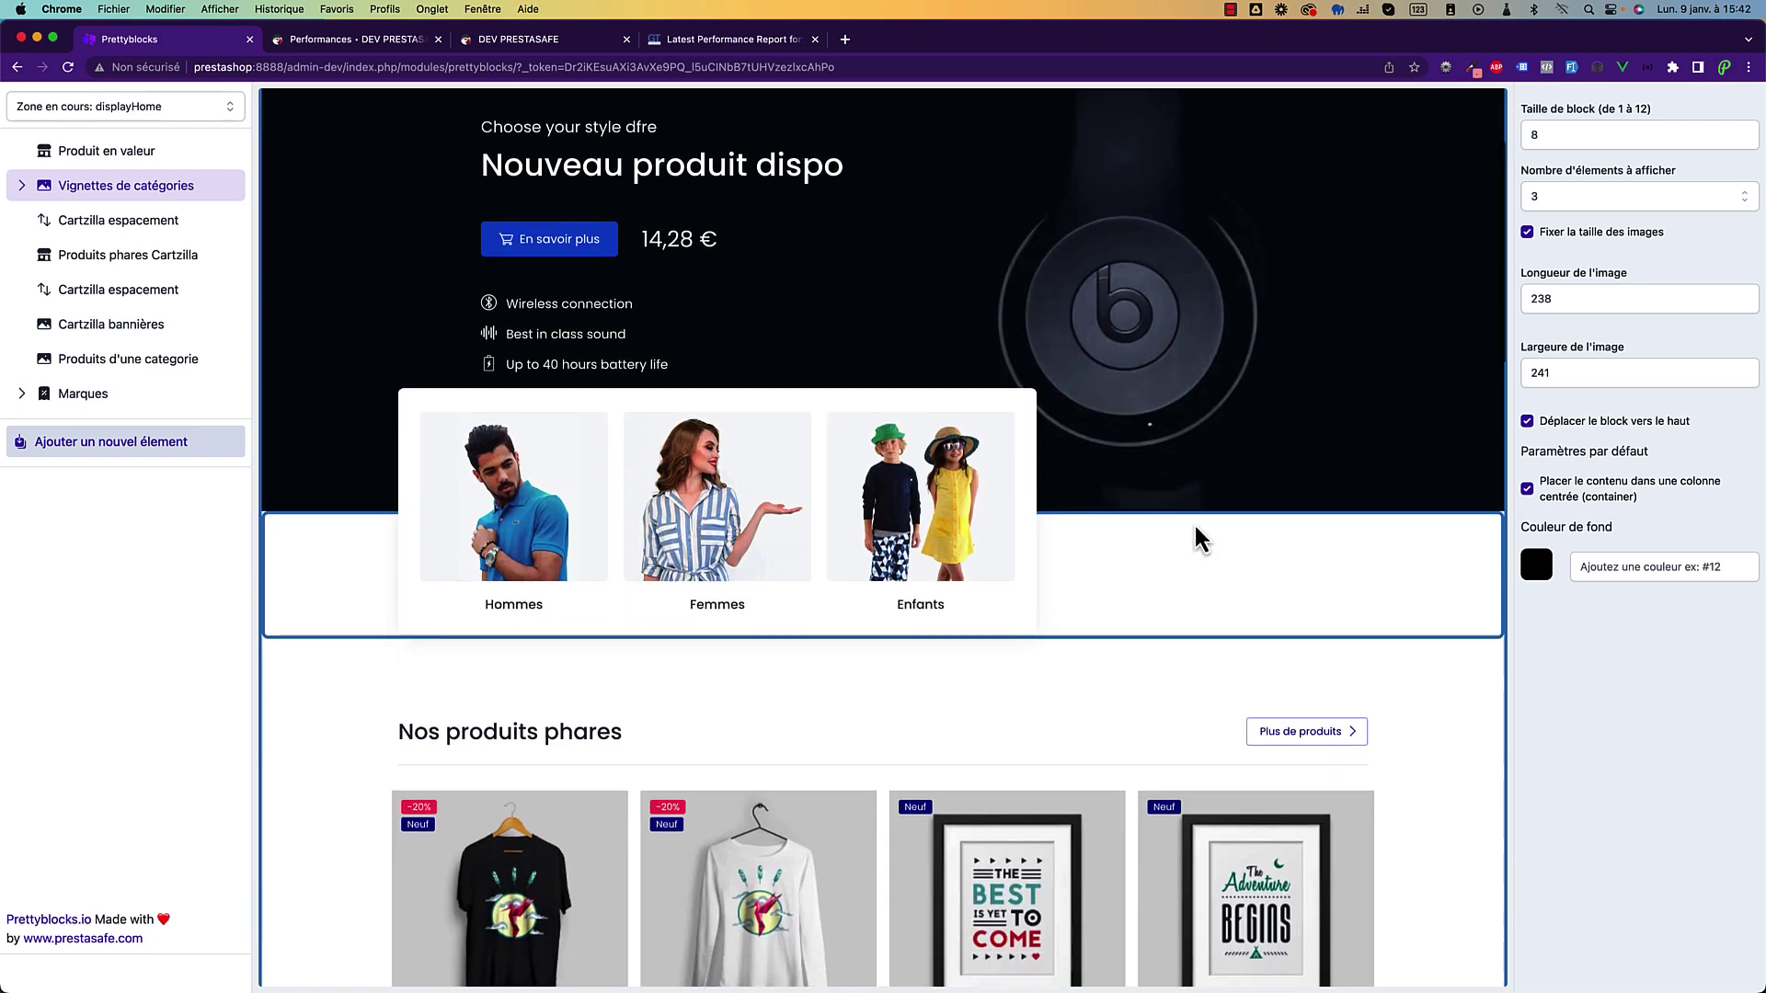
{"action": "scroll", "coordinate": [1198, 524], "scroll_direction": "down", "scroll_amount": 10}
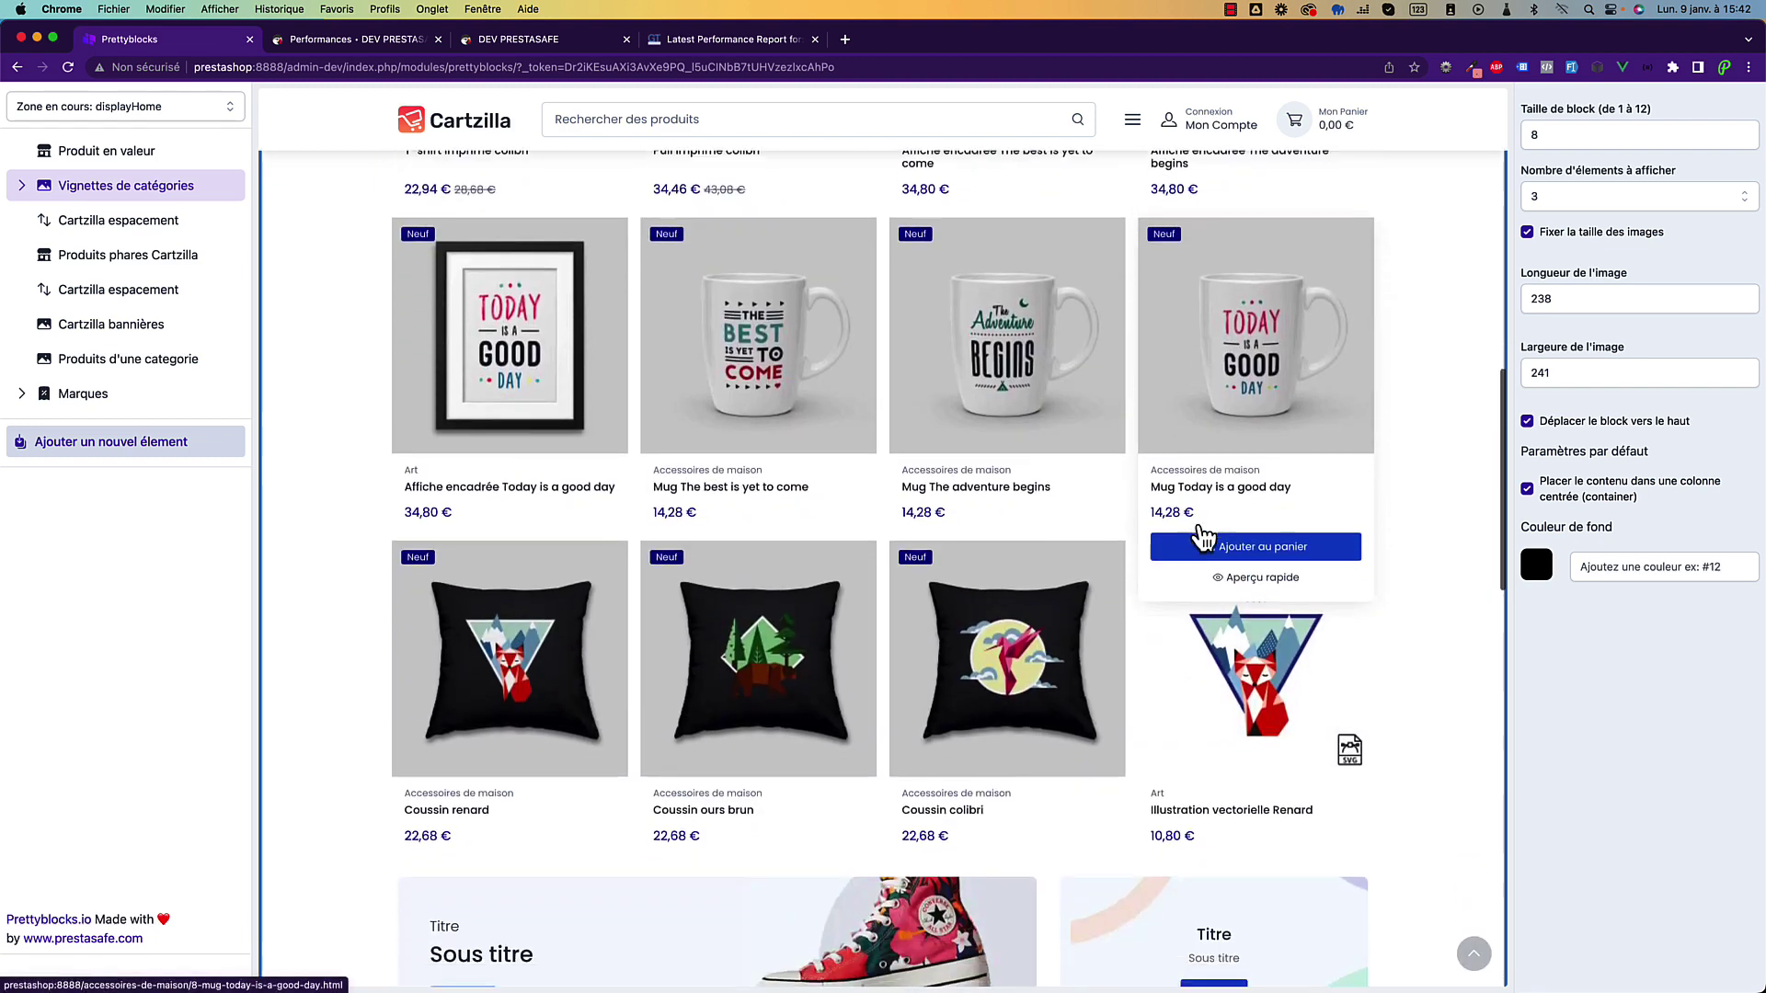
{"action": "scroll", "coordinate": [1199, 529], "scroll_direction": "down", "scroll_amount": 11}
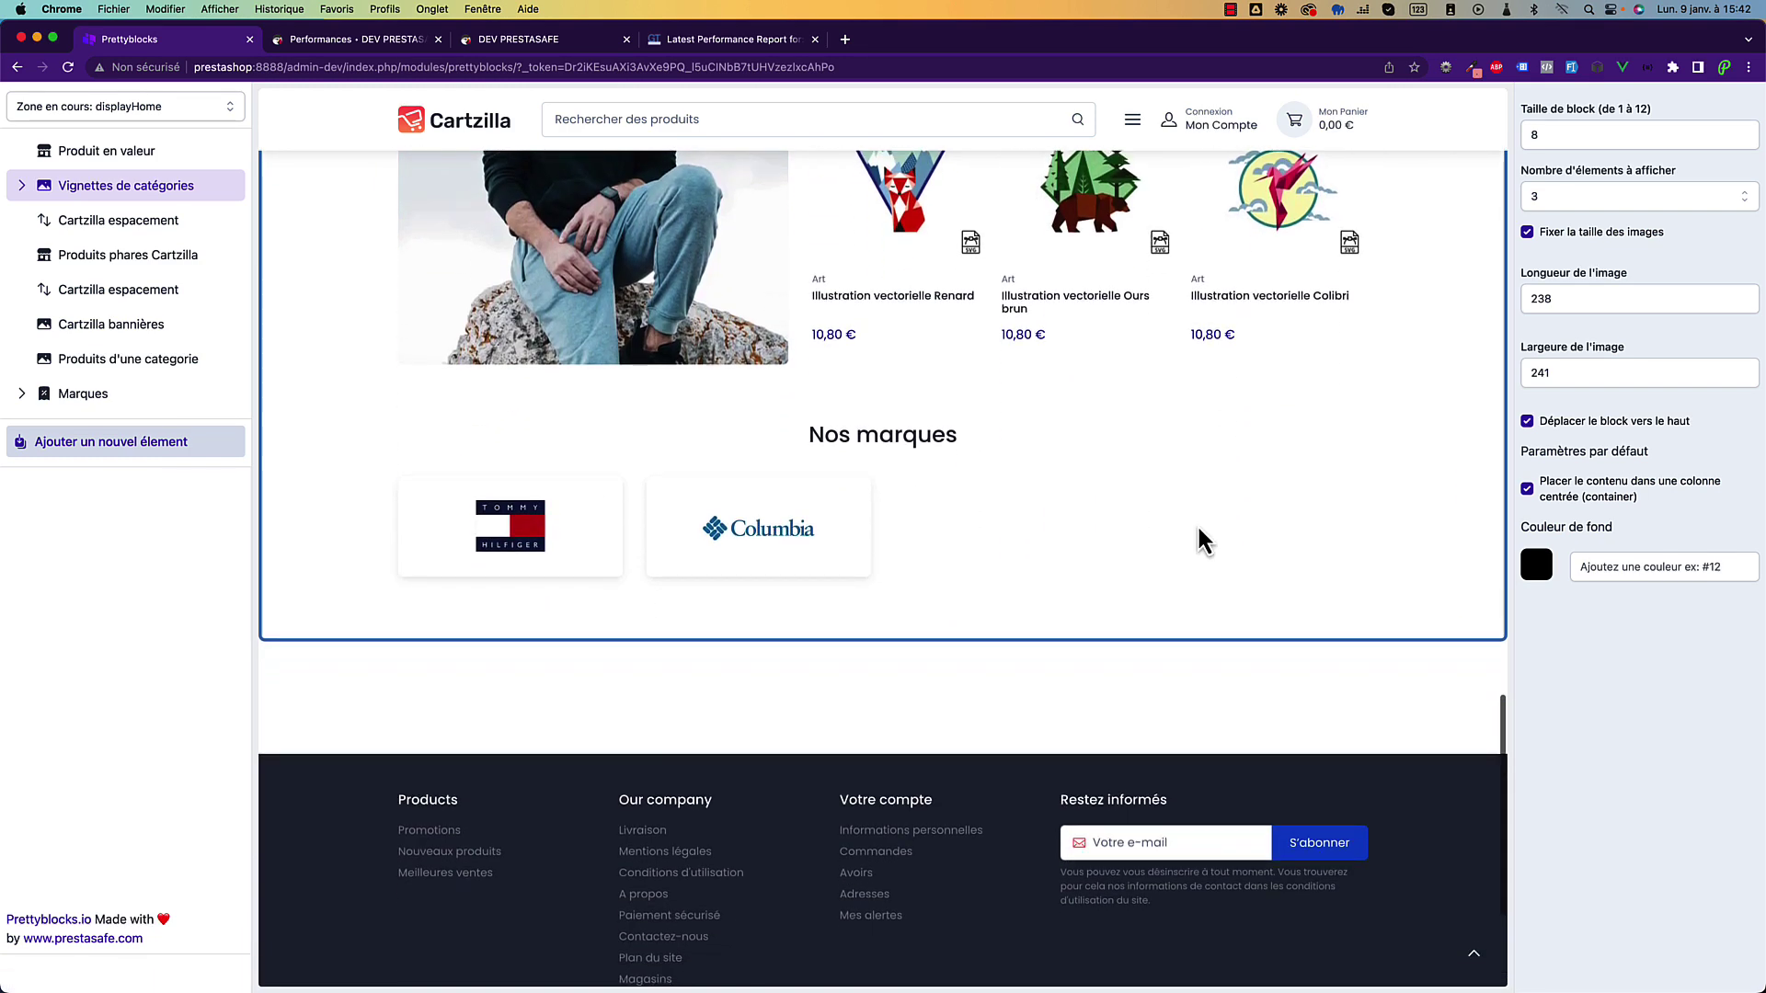
{"action": "scroll", "coordinate": [1198, 529], "scroll_direction": "down", "scroll_amount": 2}
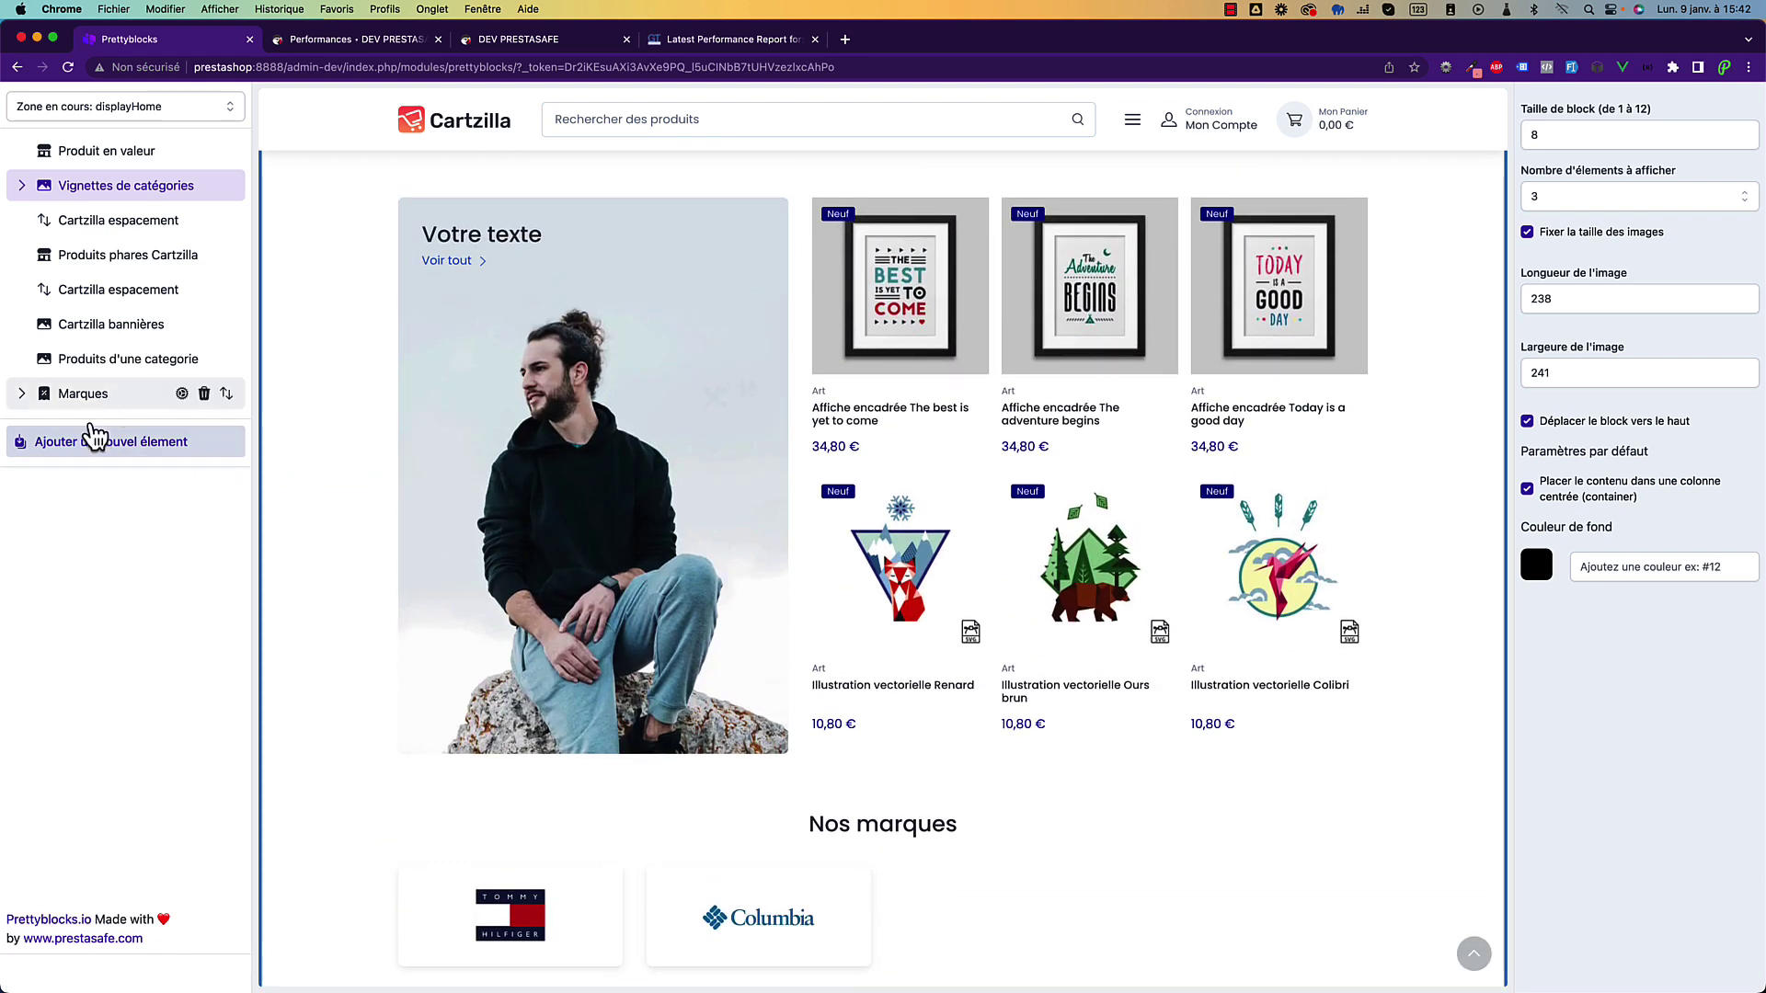
Insert a "Commentaires clients CartZilla" block at the end of the displayHome zone.
{"action": "left_click", "coordinate": [109, 442]}
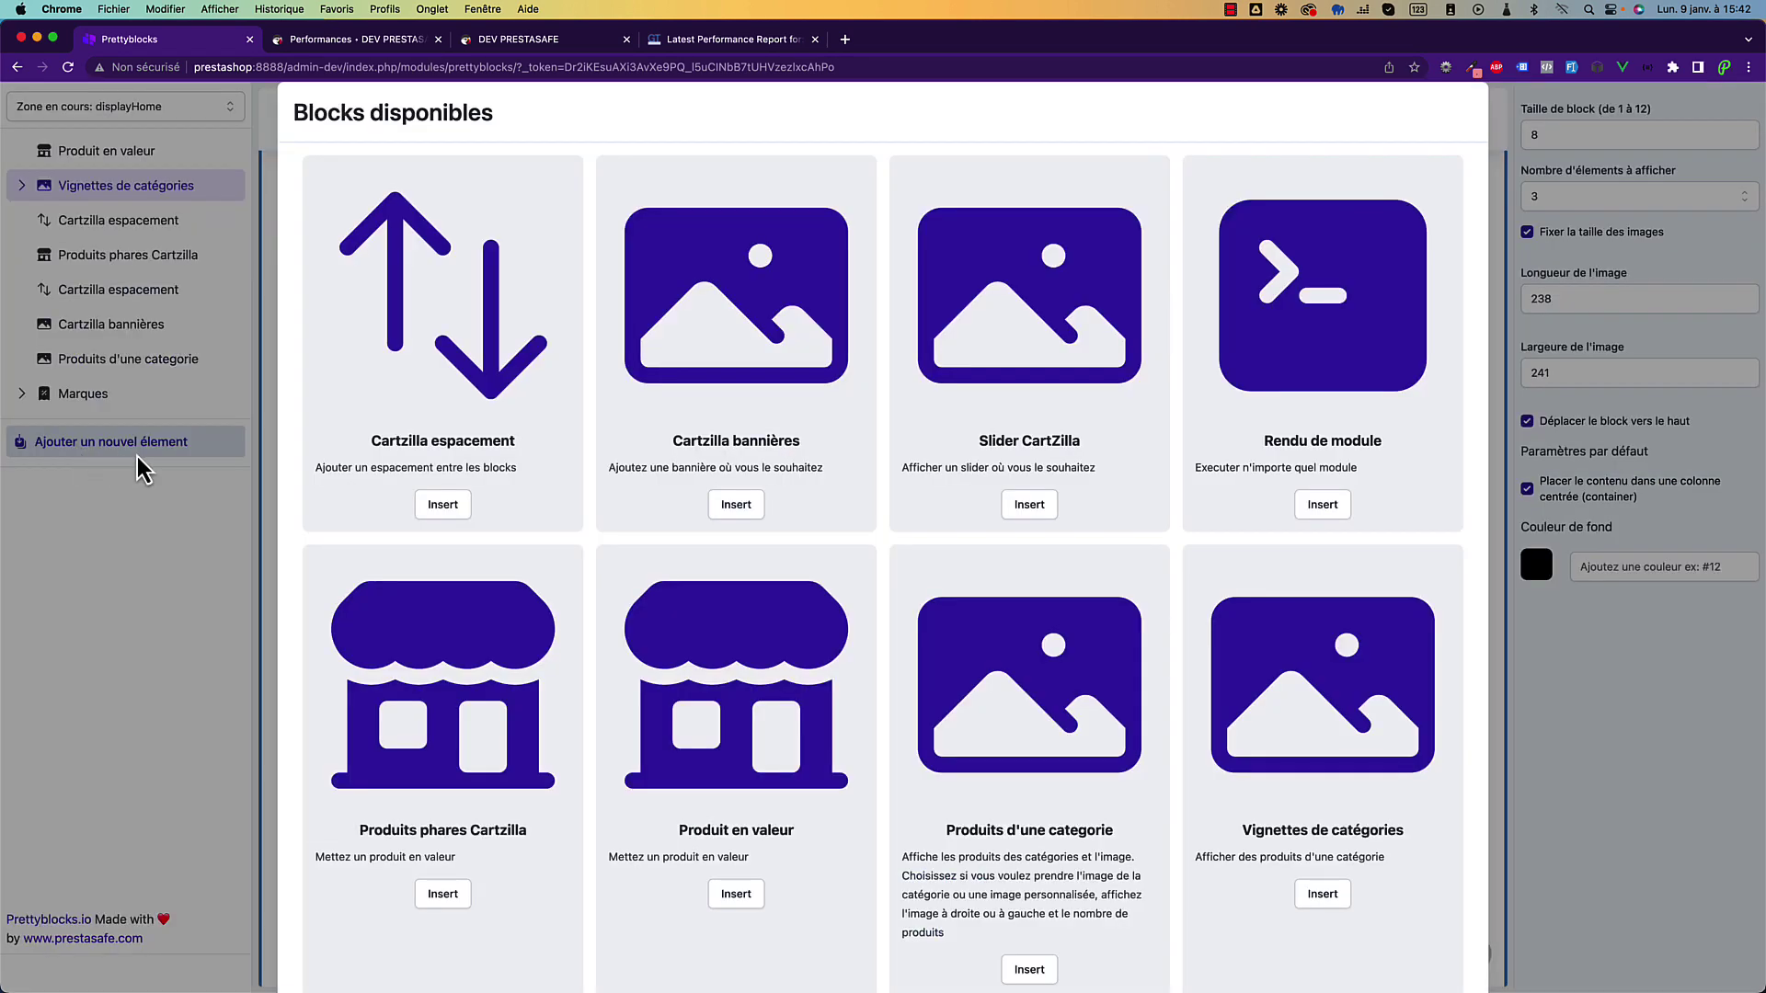
{"action": "left_click", "coordinate": [1471, 123]}
{"action": "scroll", "coordinate": [662, 702], "scroll_direction": "down", "scroll_amount": 6}
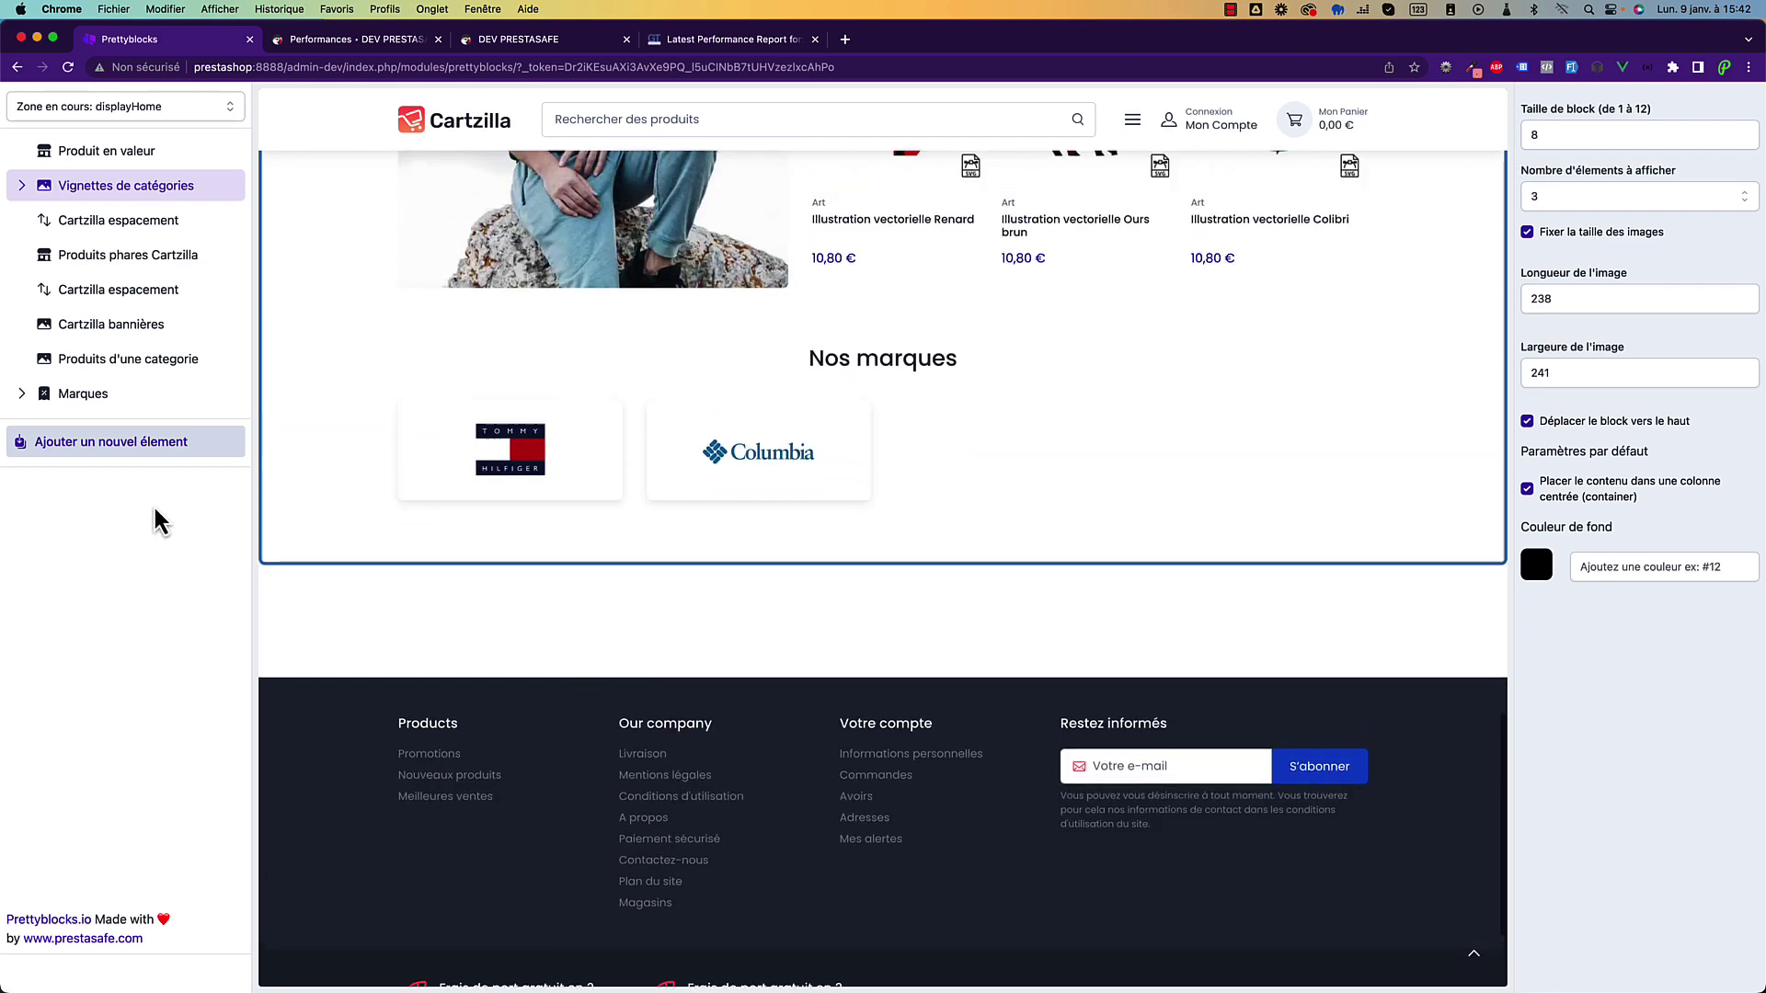
{"action": "left_click", "coordinate": [106, 449]}
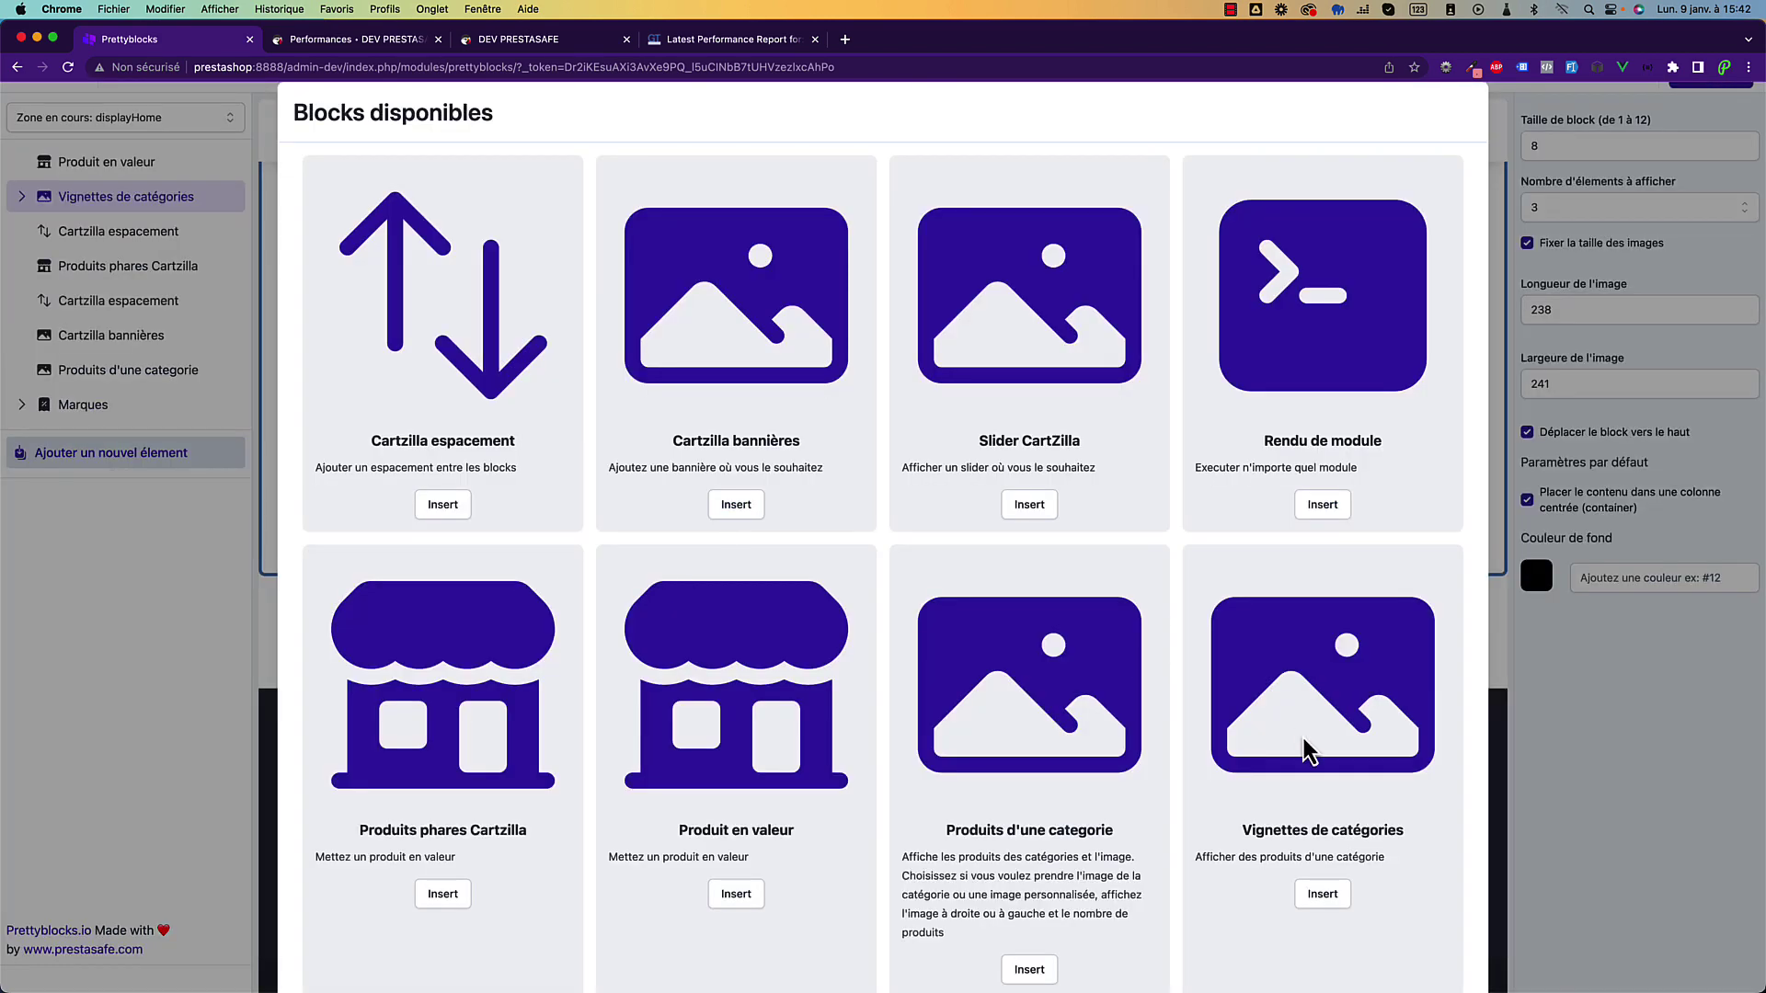
{"action": "scroll", "coordinate": [1303, 740], "scroll_direction": "down", "scroll_amount": 3}
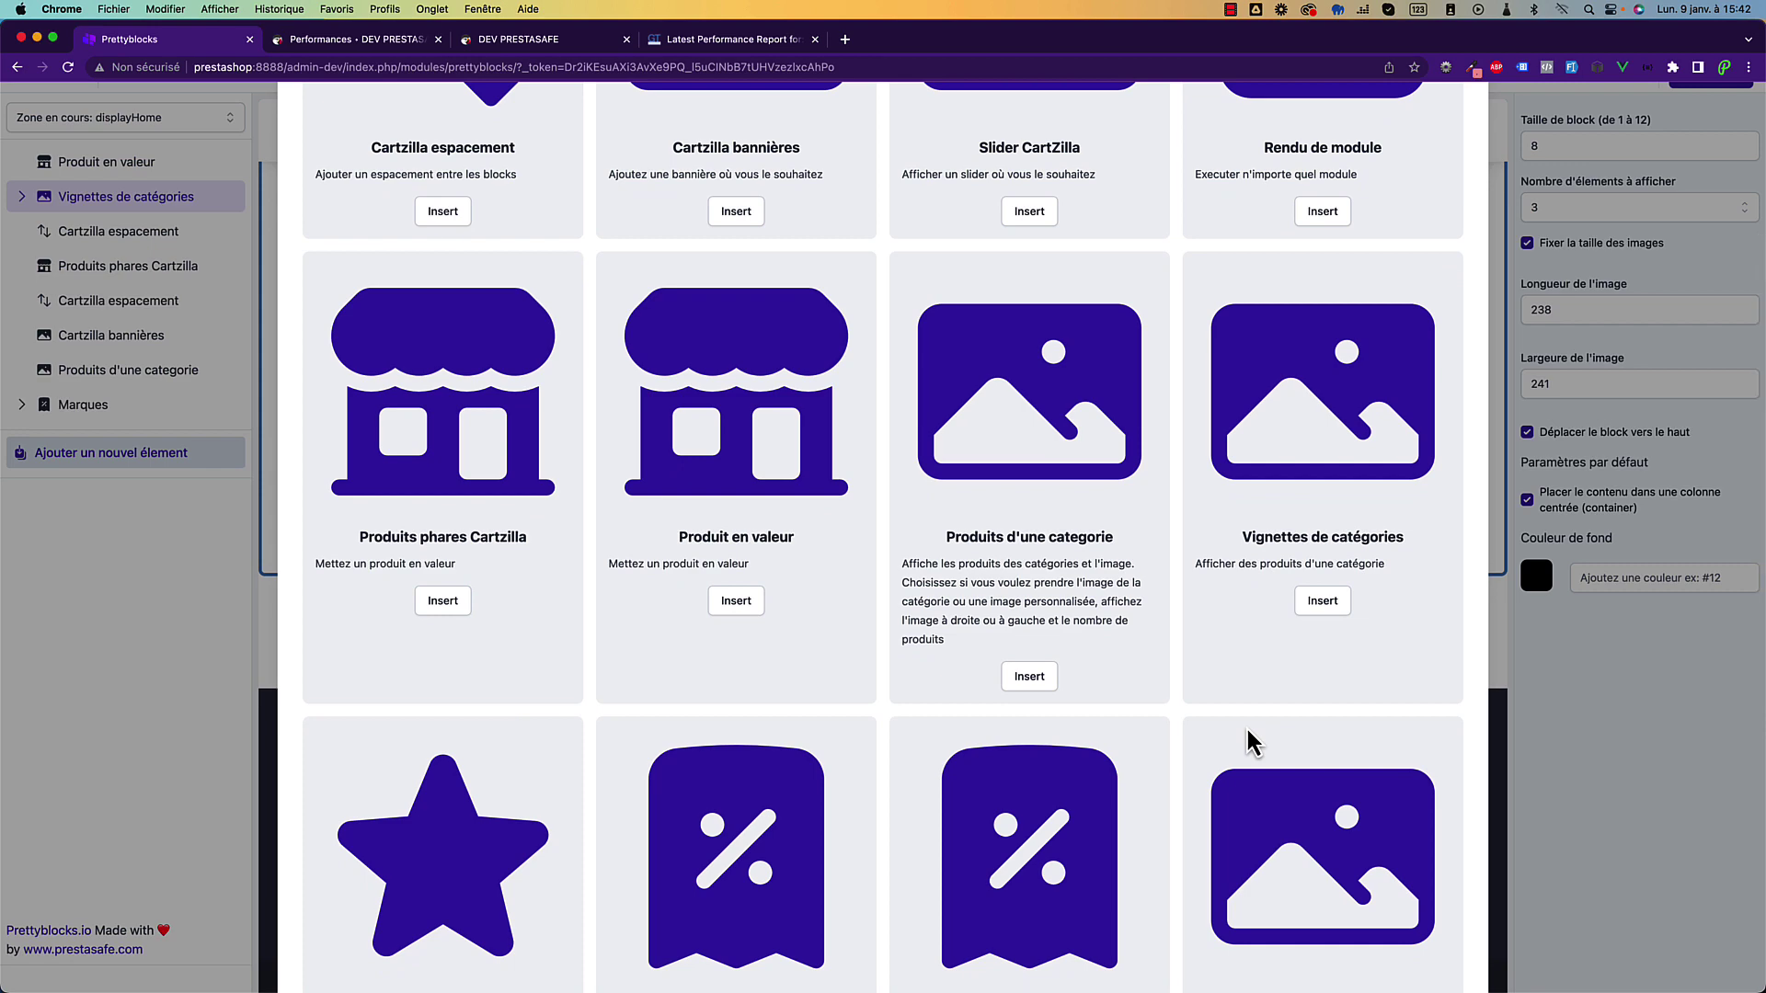
{"action": "scroll", "coordinate": [1357, 552], "scroll_direction": "down", "scroll_amount": 3}
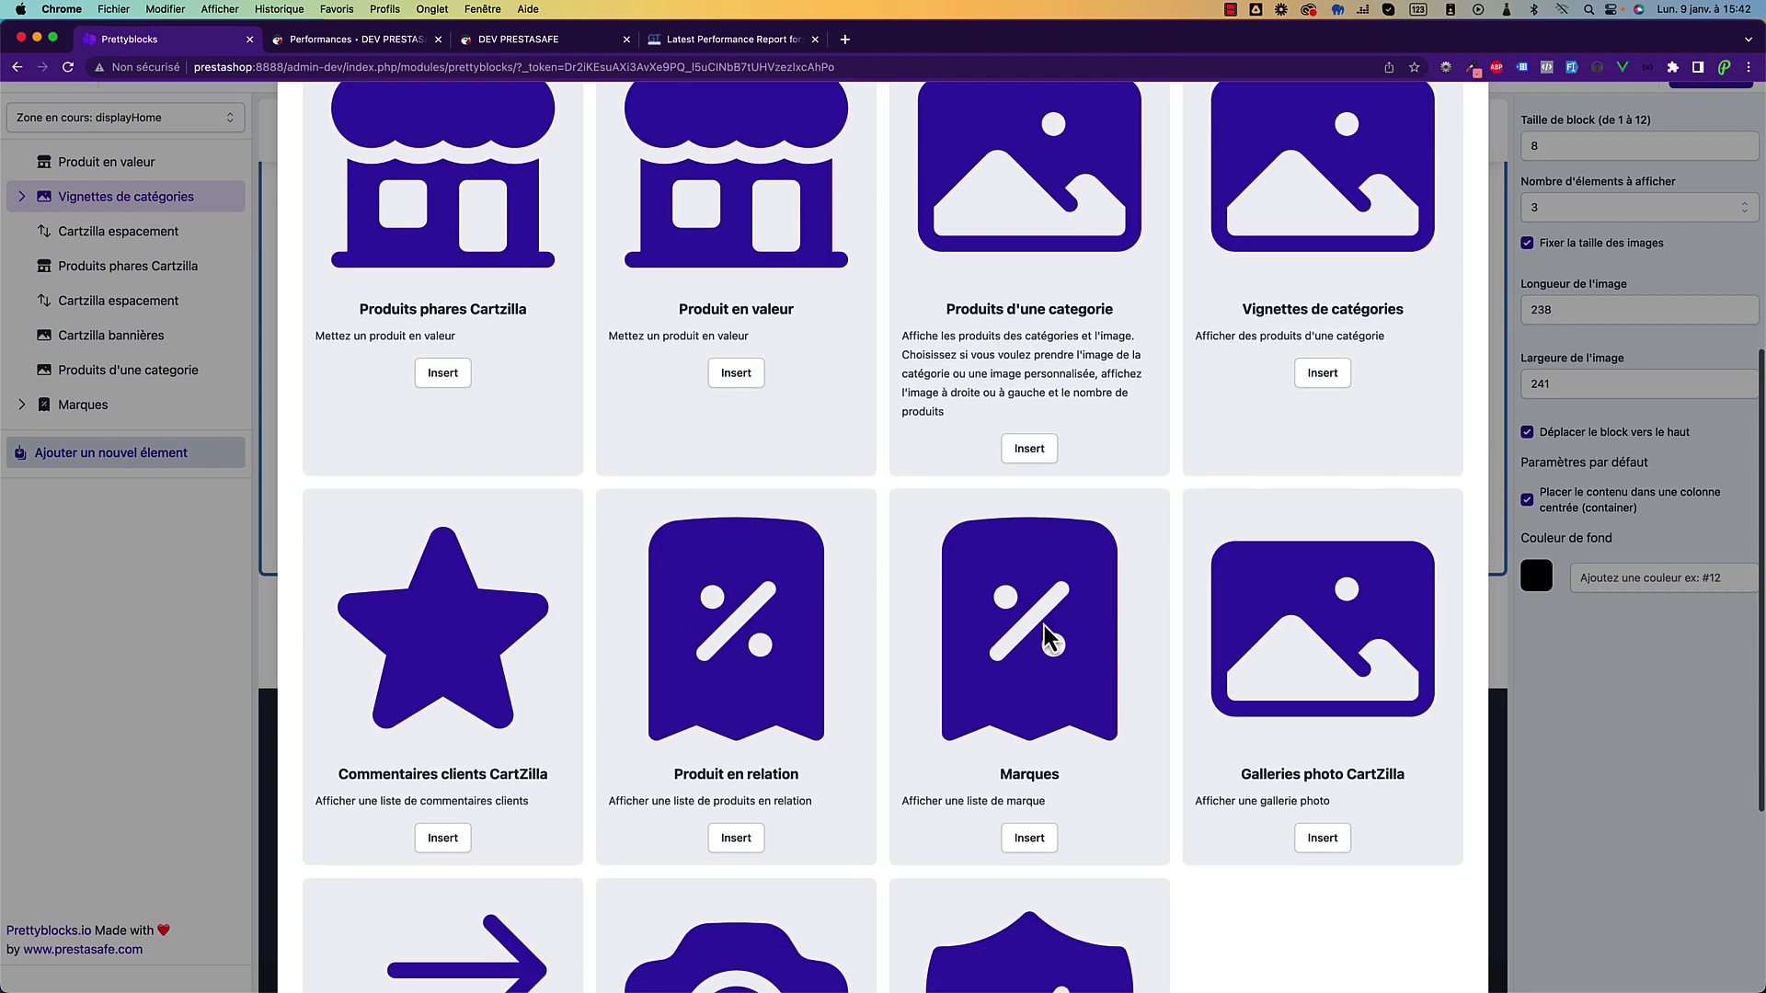
{"action": "scroll", "coordinate": [1048, 639], "scroll_direction": "down", "scroll_amount": 3}
{"action": "left_click", "coordinate": [445, 621]}
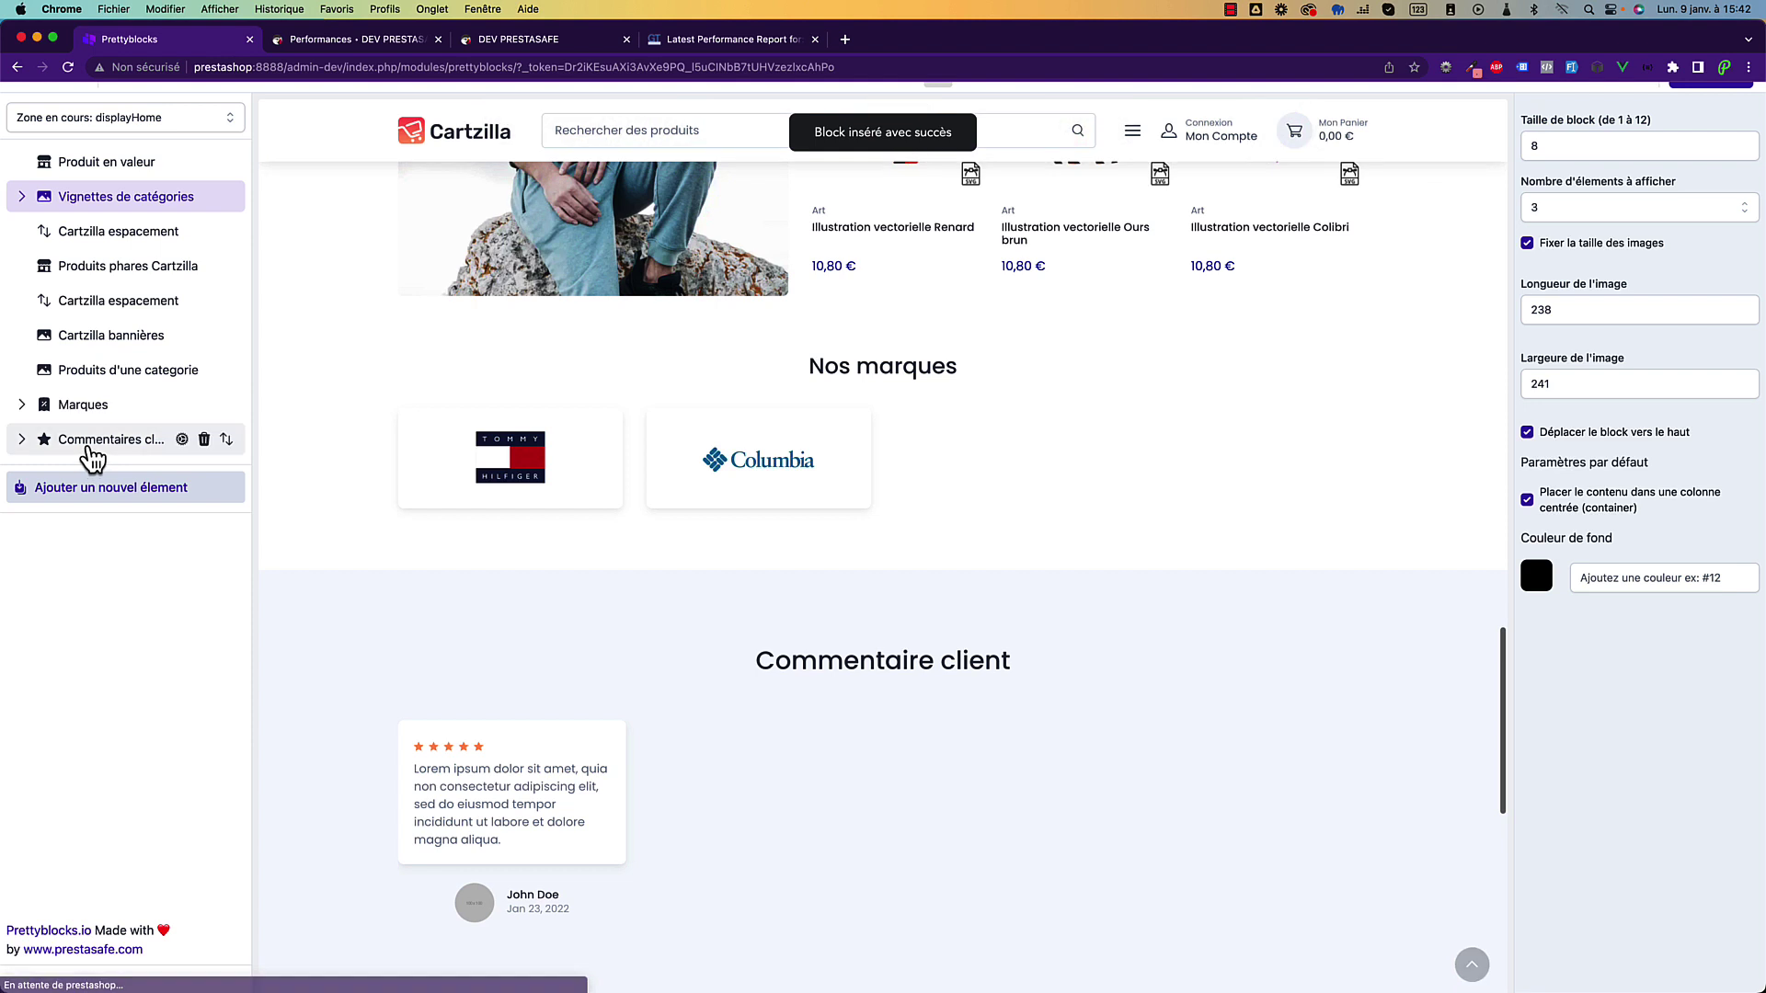
Expand the customer comments block and add a second comment element to it.
{"action": "left_click", "coordinate": [85, 441]}
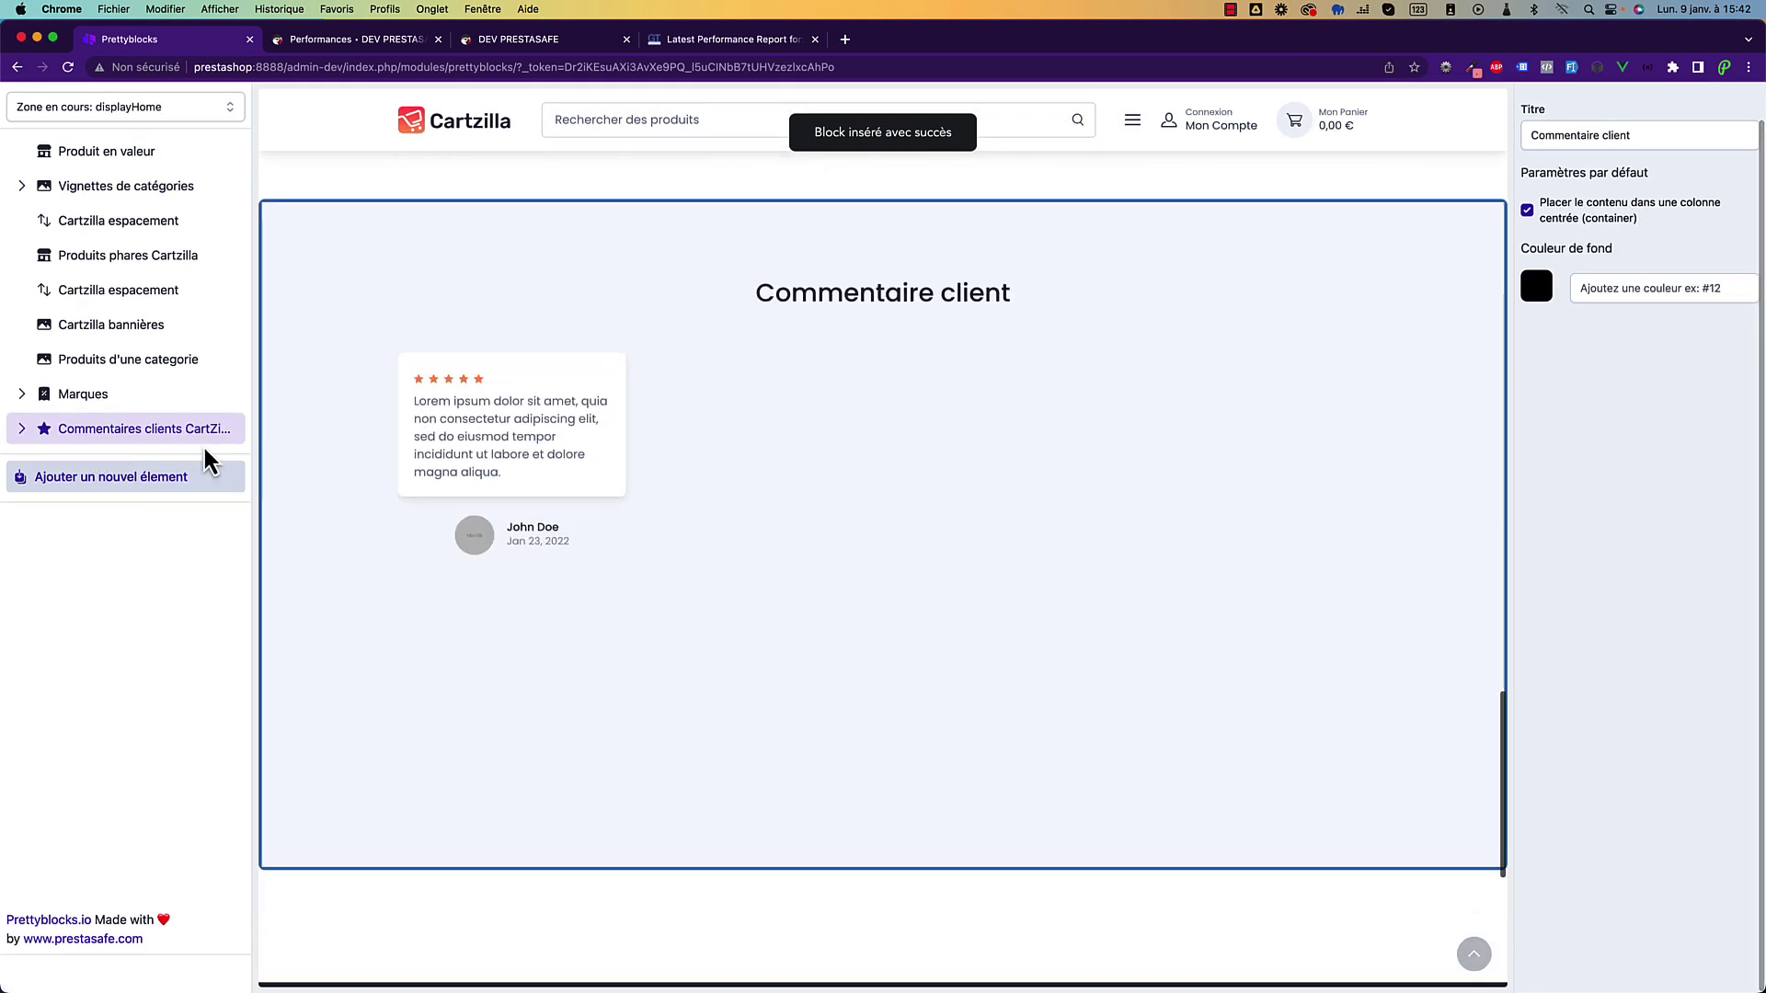
{"action": "left_click", "coordinate": [21, 430]}
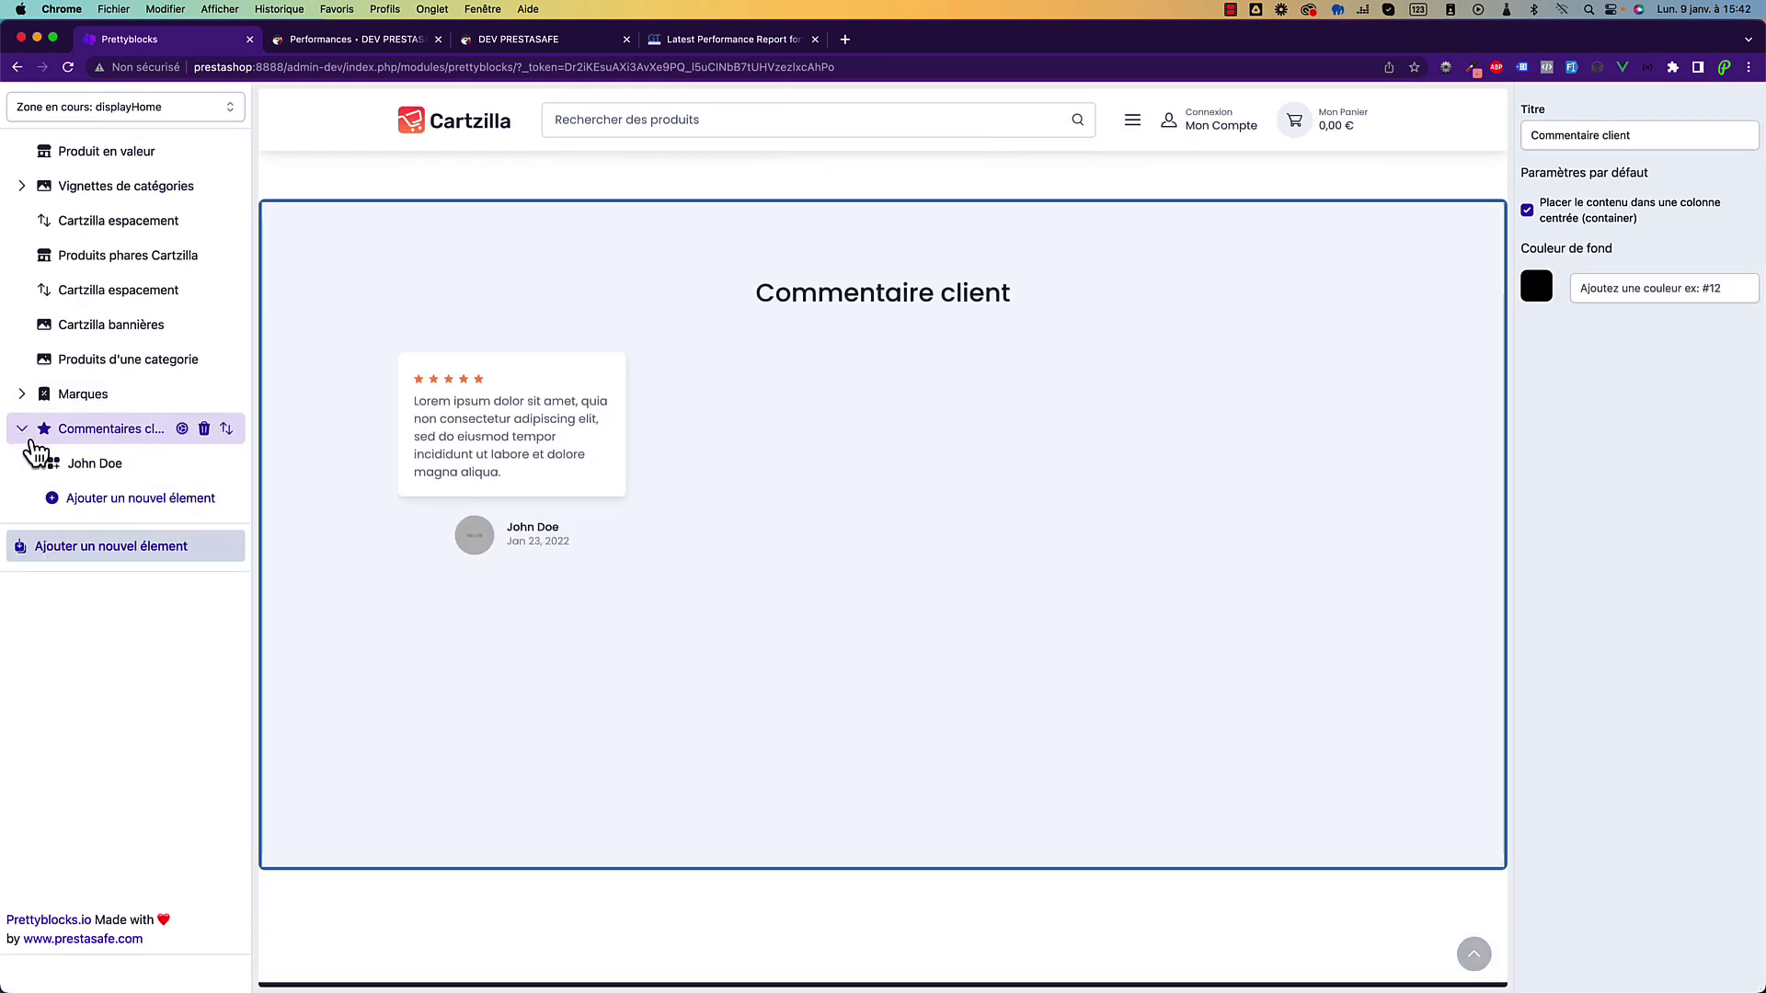
{"action": "left_click", "coordinate": [108, 501]}
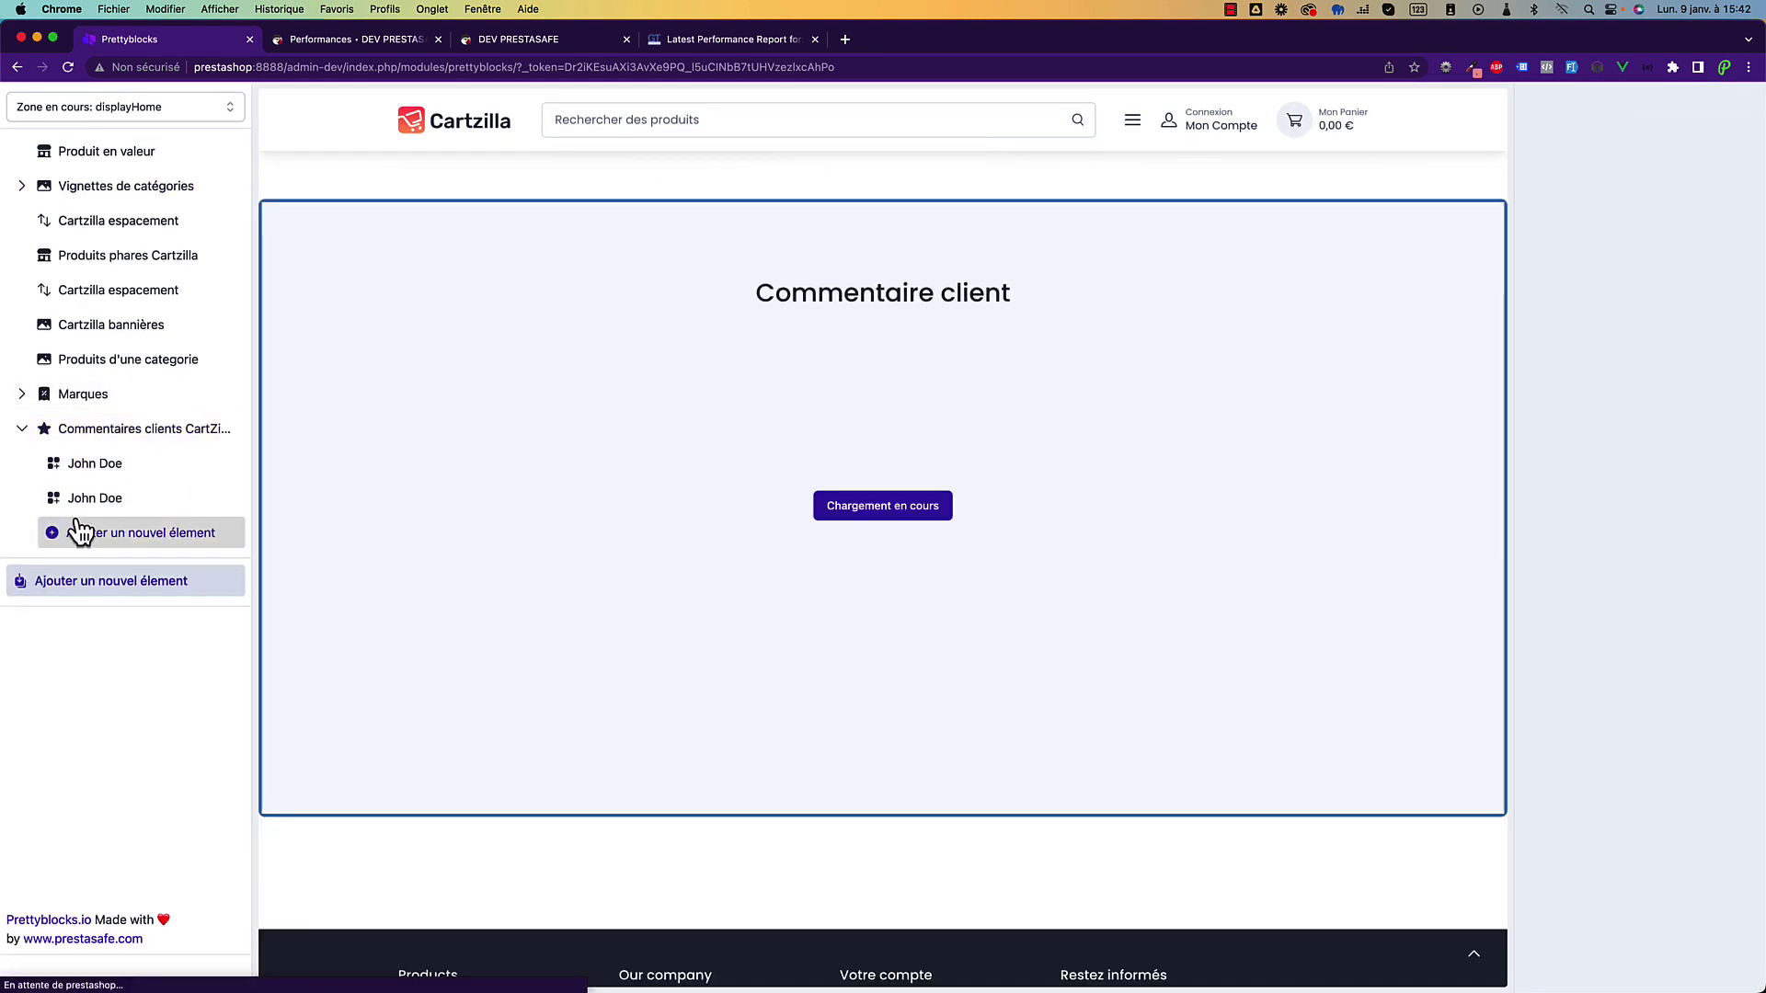
Open the first customer comment's settings and examine its name, date, rating, comment text and image fields.
{"action": "left_click", "coordinate": [197, 474]}
{"action": "left_click", "coordinate": [1597, 389]}
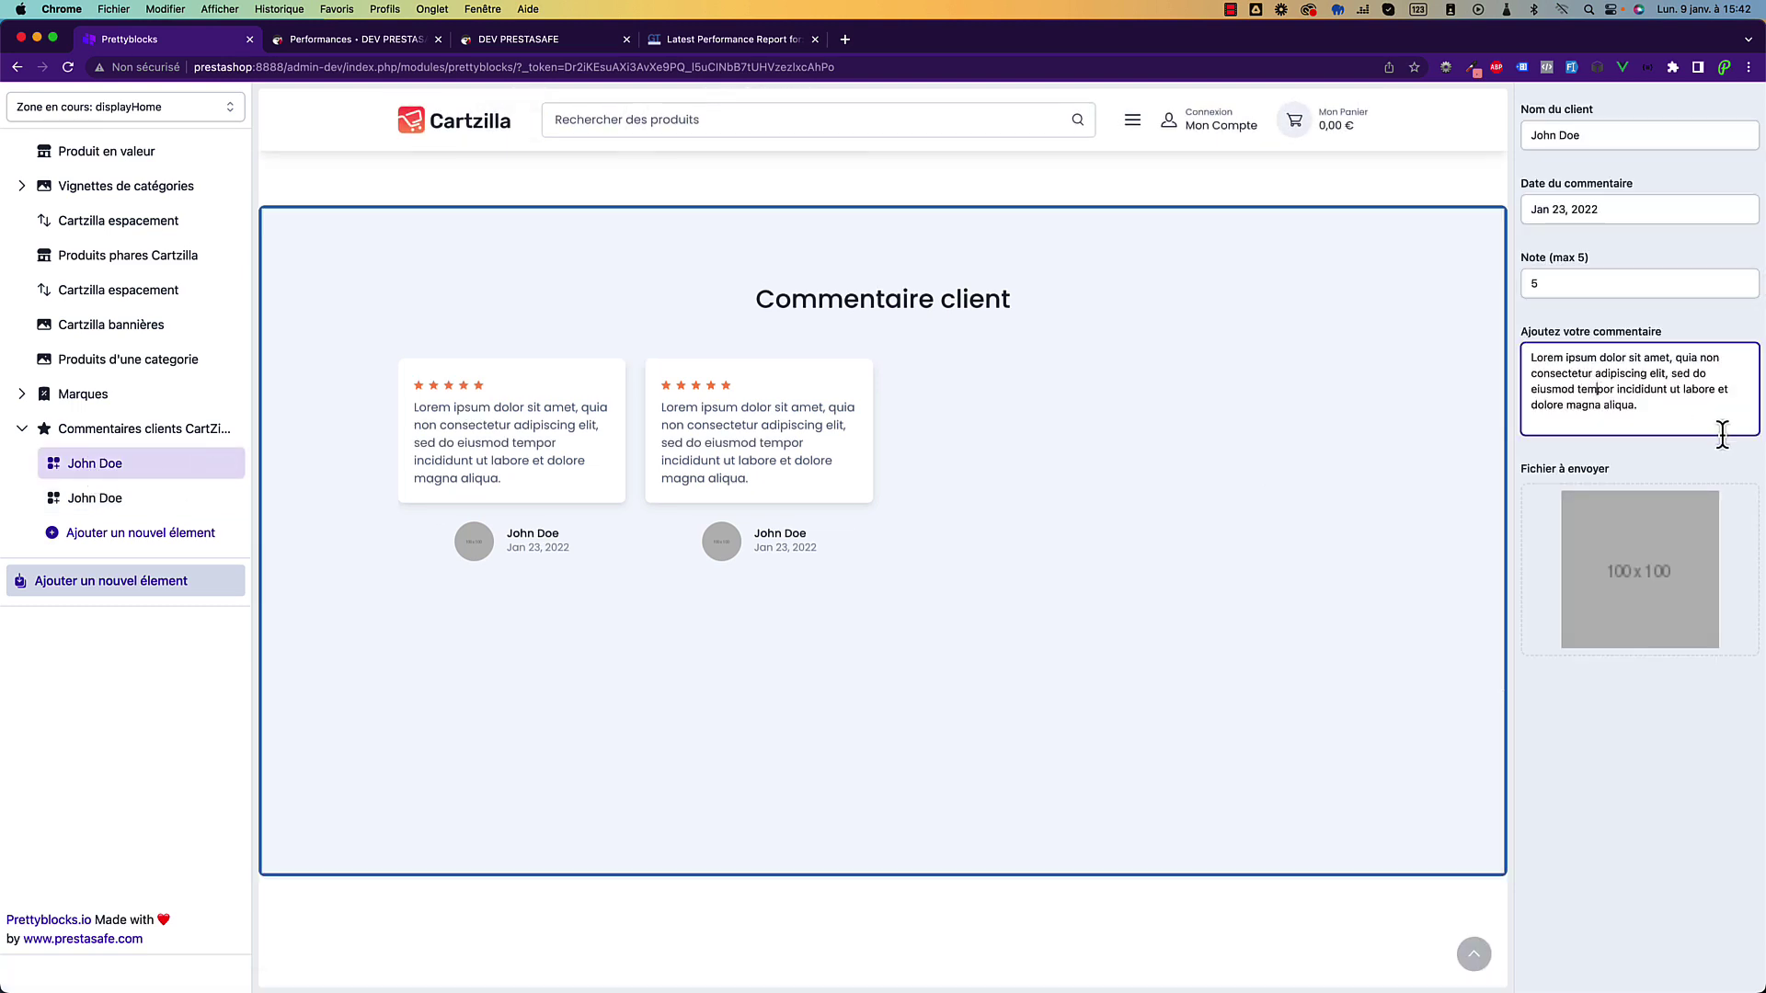
{"action": "left_click_drag", "start_coordinate": [1722, 435], "coordinate": [1491, 373]}
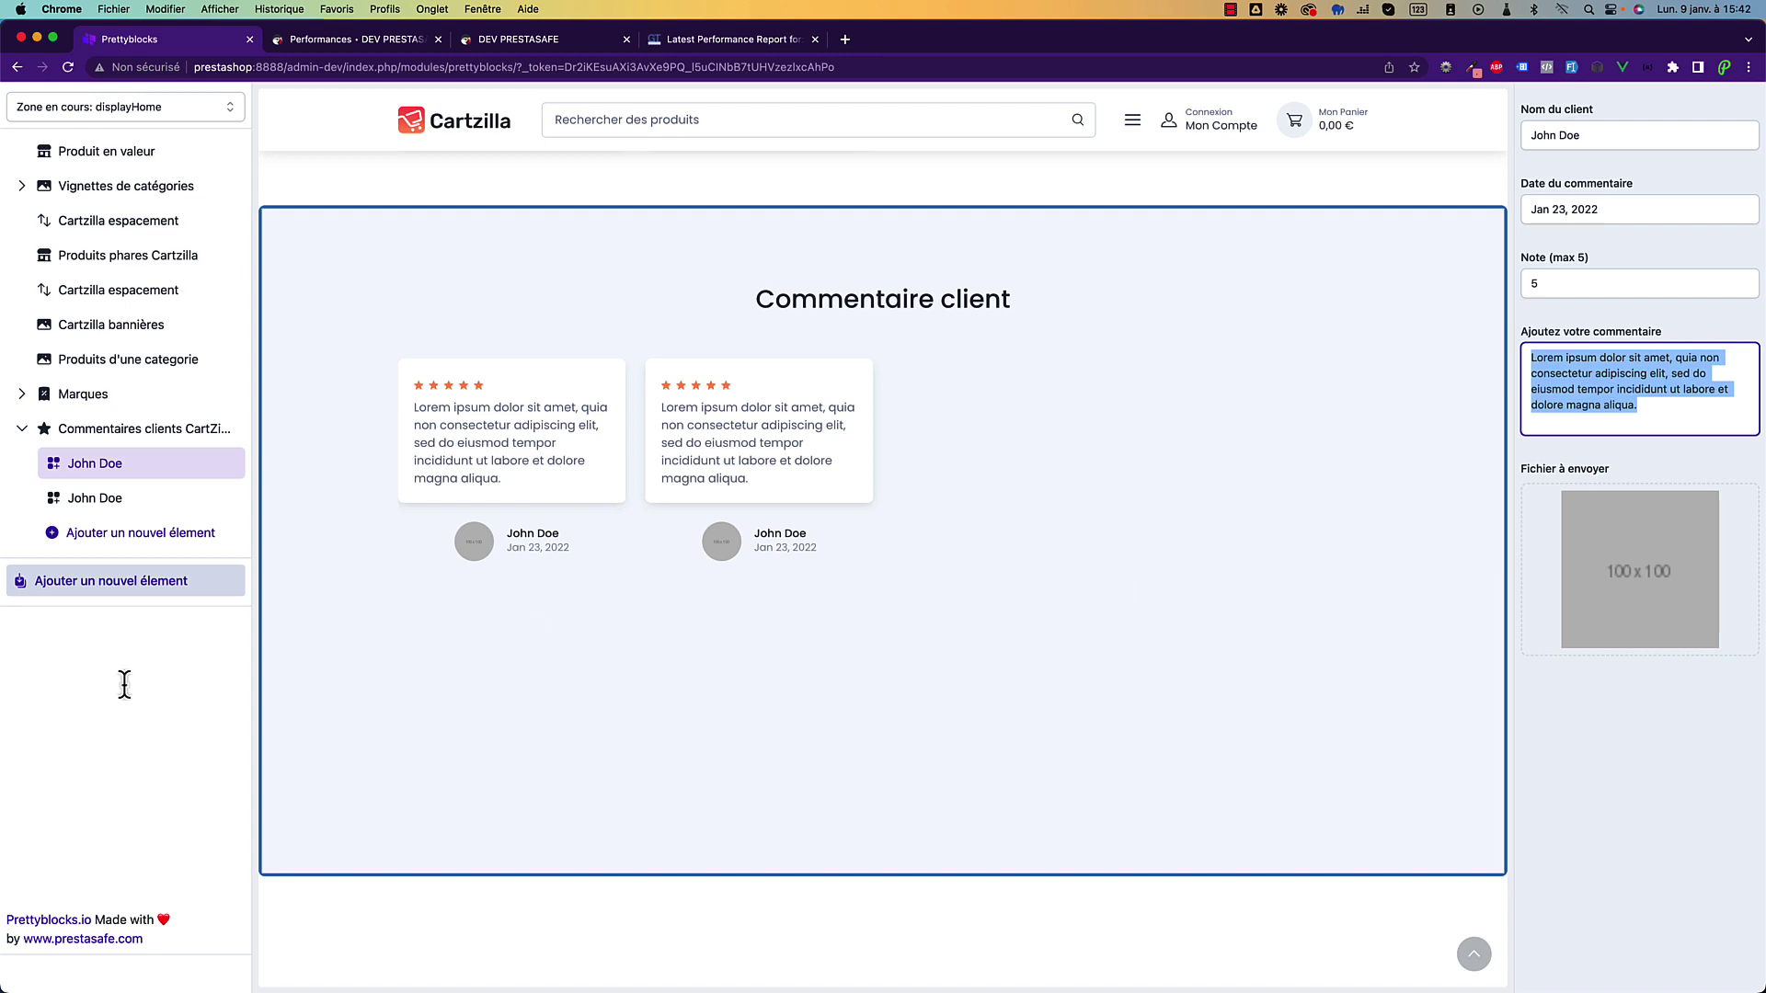
Insert a "Produit en relation" block at the end of the displayHome zone, open its settings and expand its elements.
{"action": "left_click", "coordinate": [148, 593]}
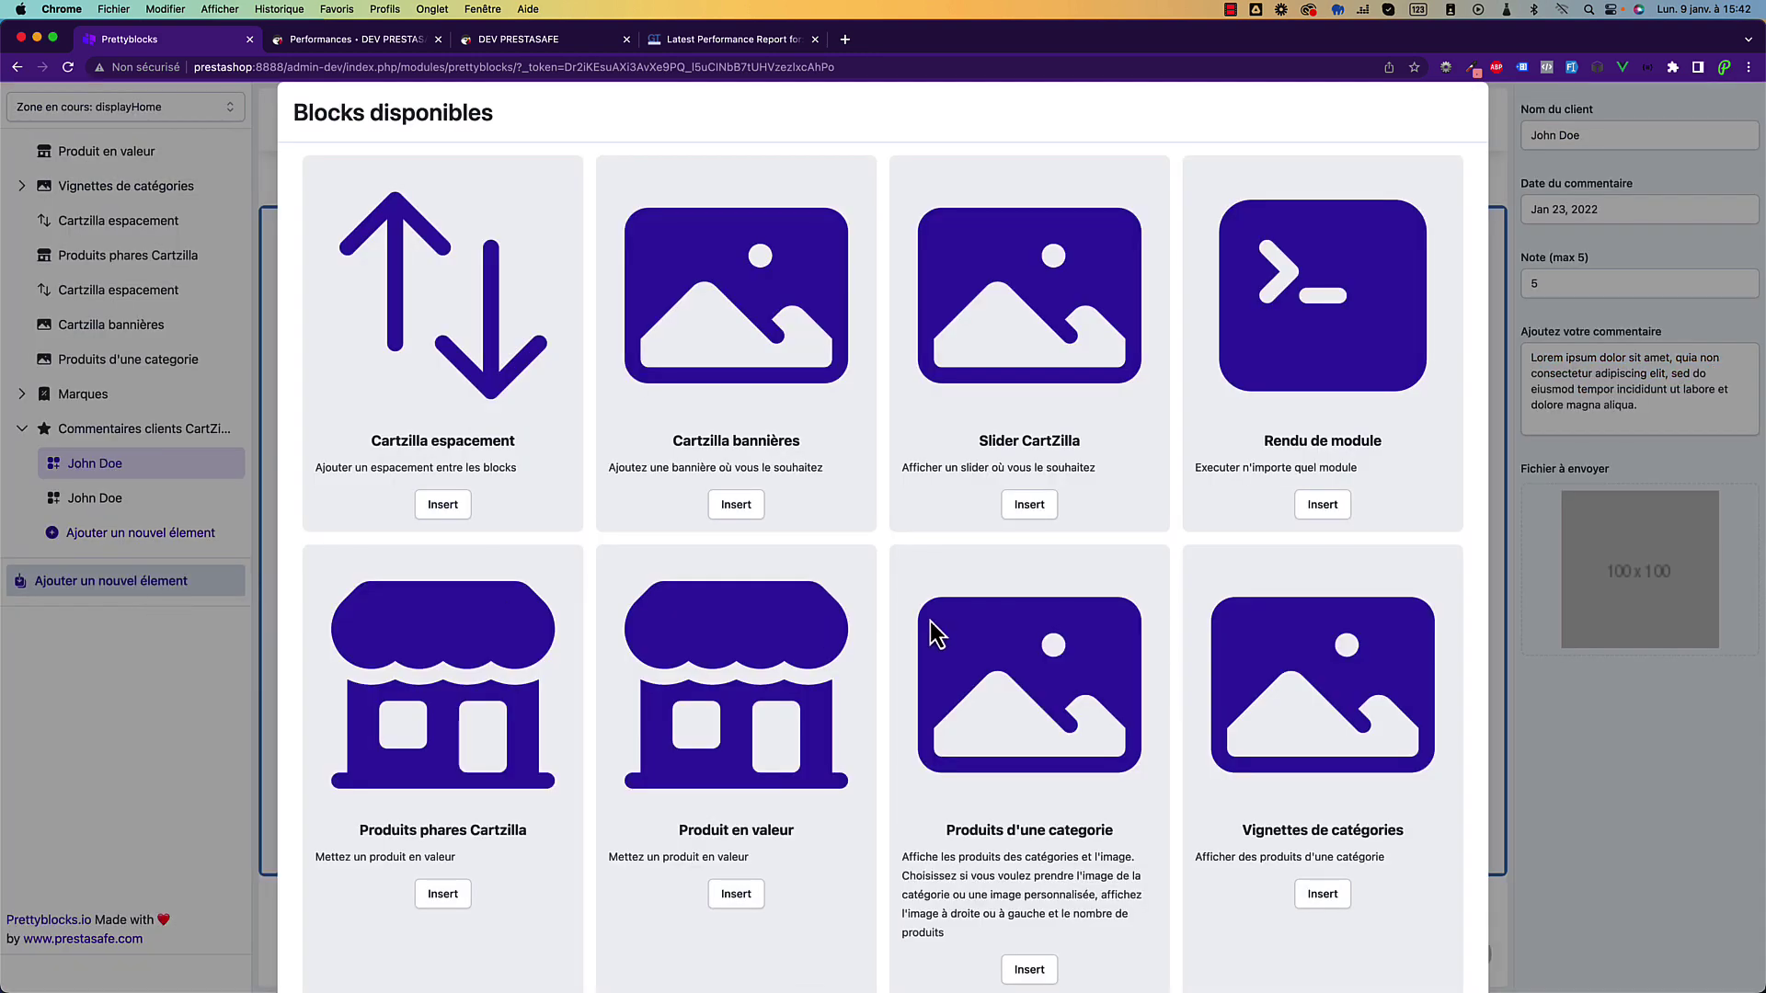
{"action": "scroll", "coordinate": [930, 622], "scroll_direction": "down", "scroll_amount": 7}
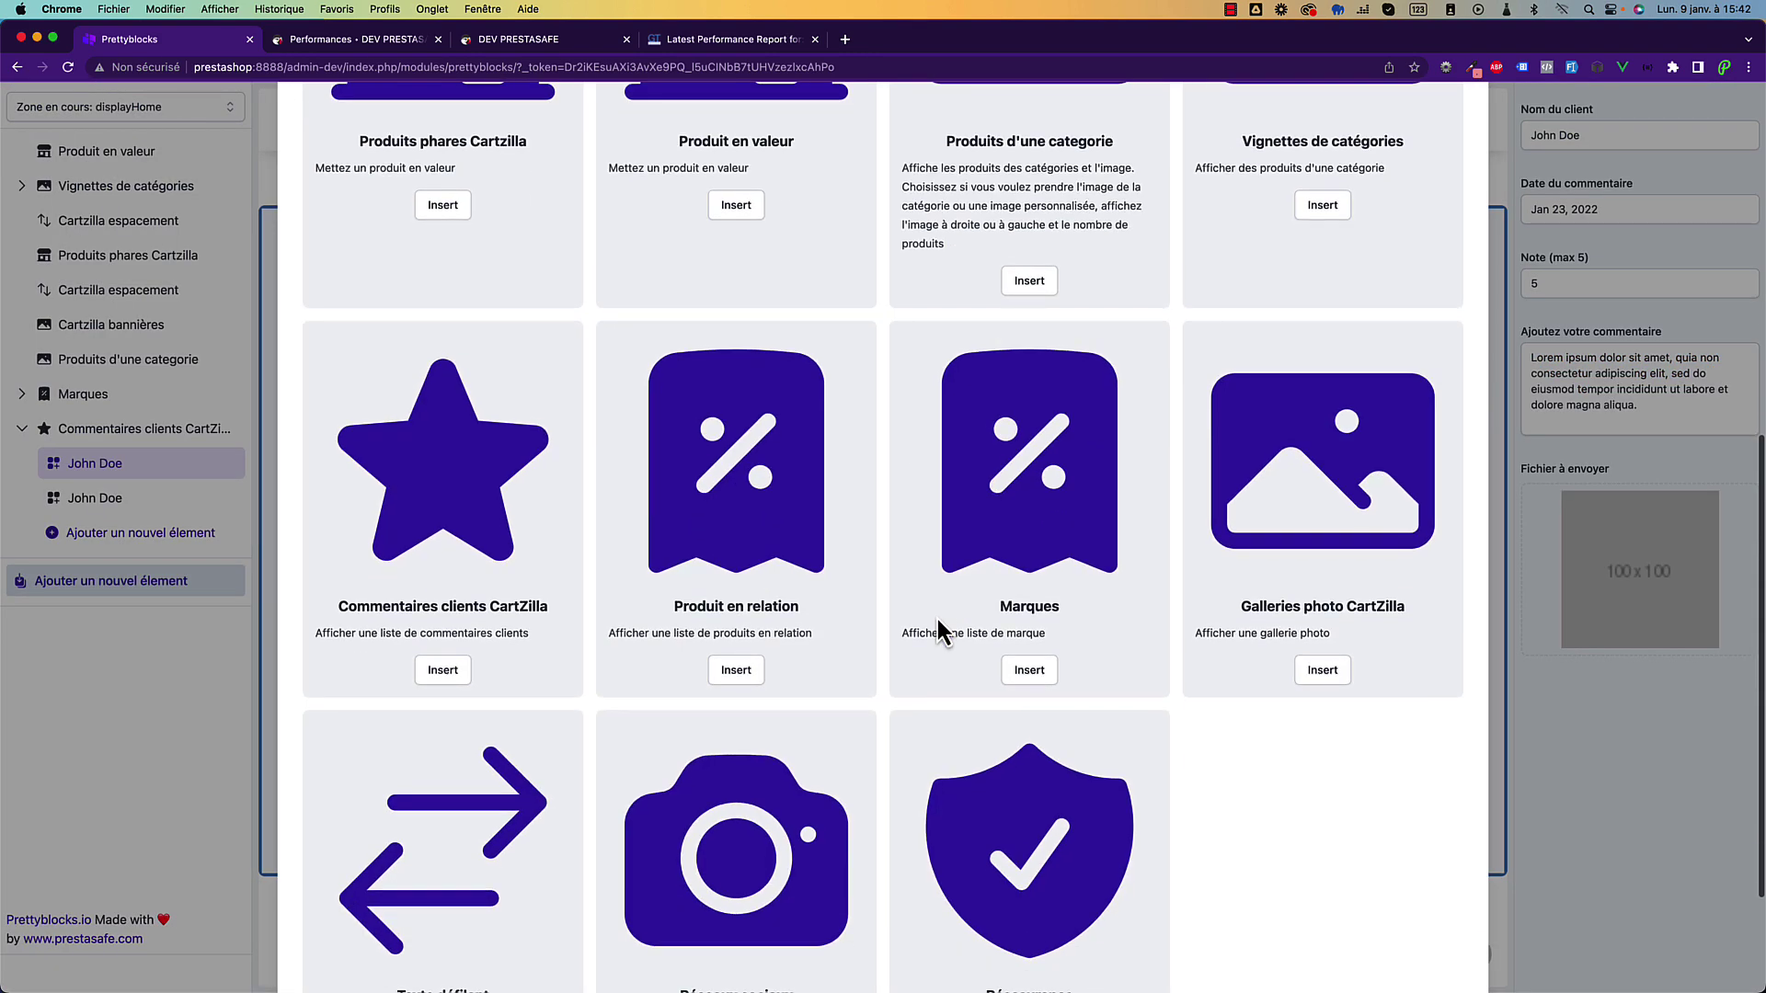
{"action": "left_click", "coordinate": [735, 669]}
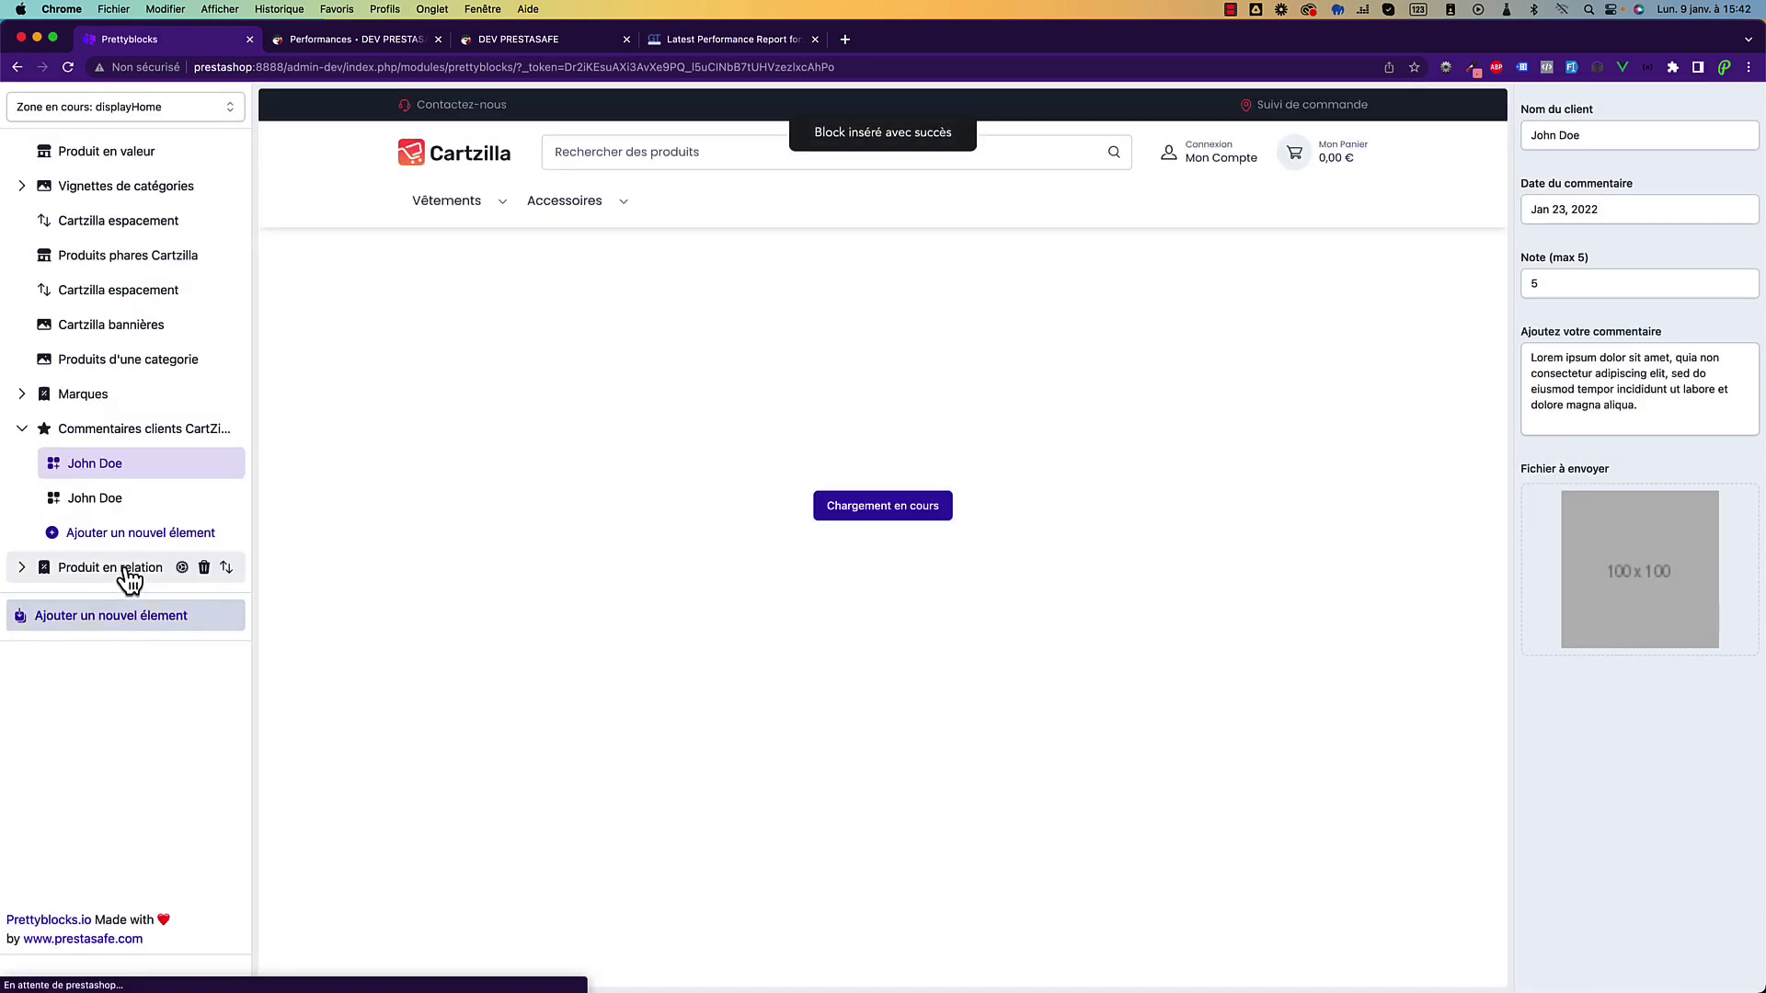
{"action": "left_click", "coordinate": [129, 576]}
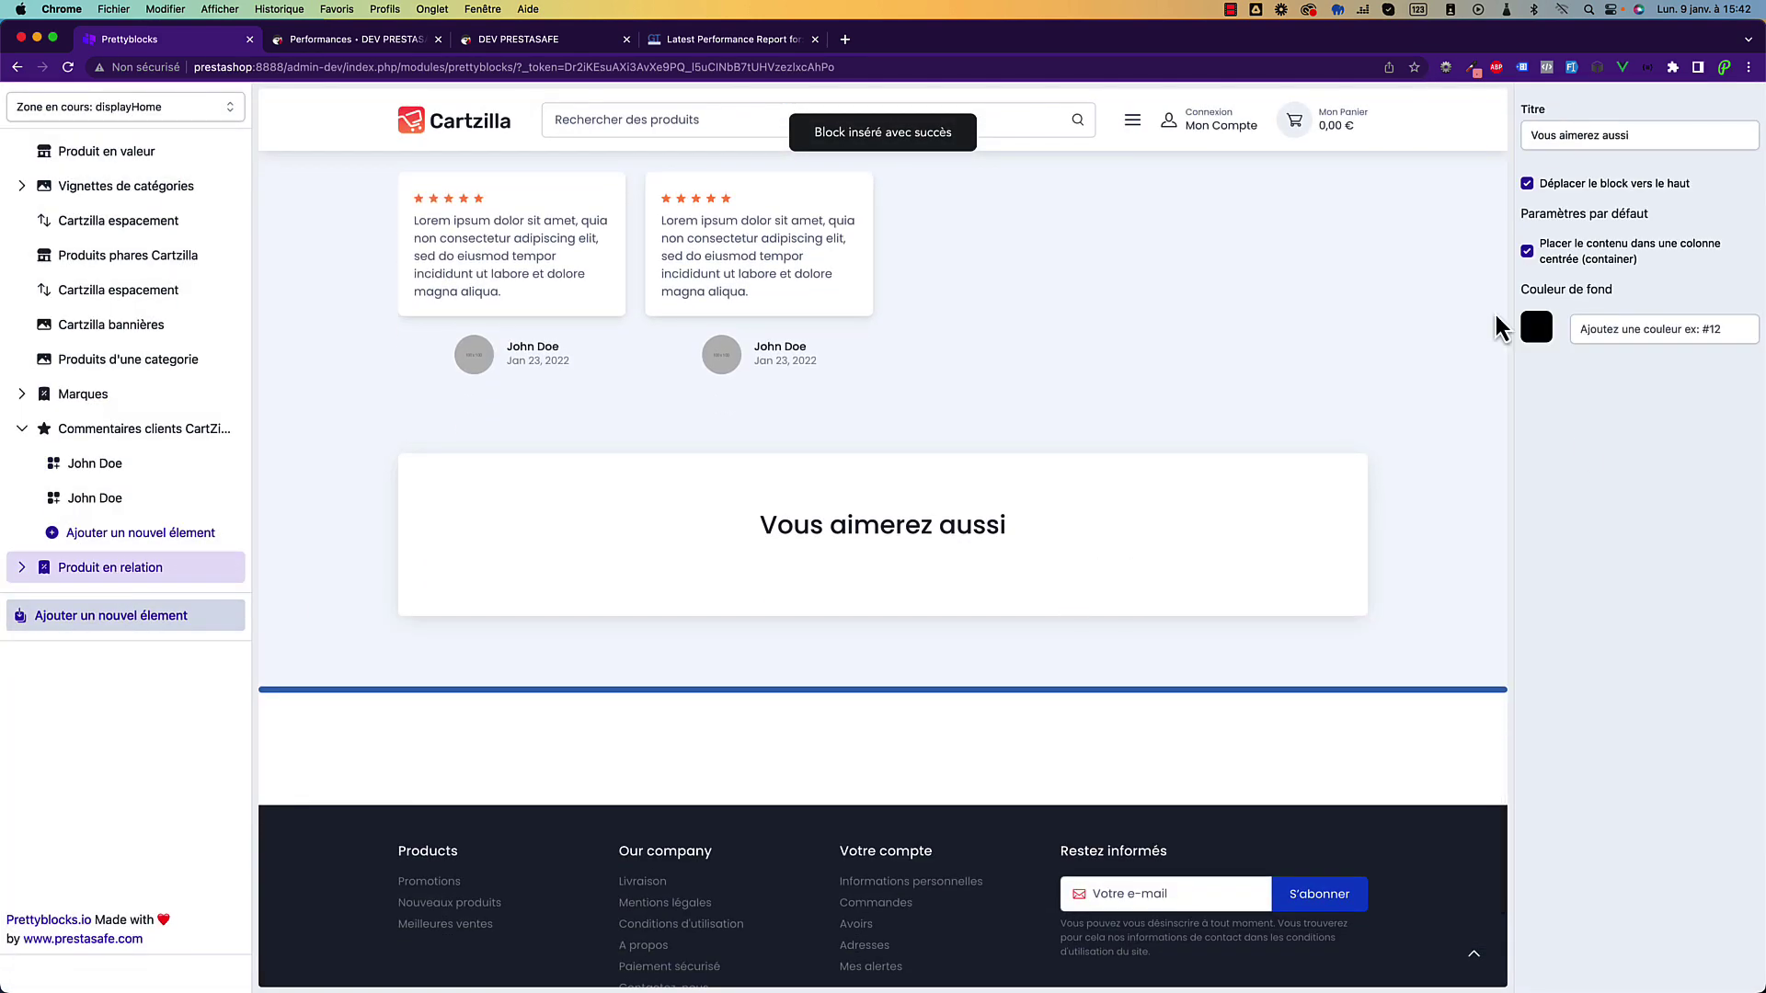
{"action": "left_click", "coordinate": [21, 567]}
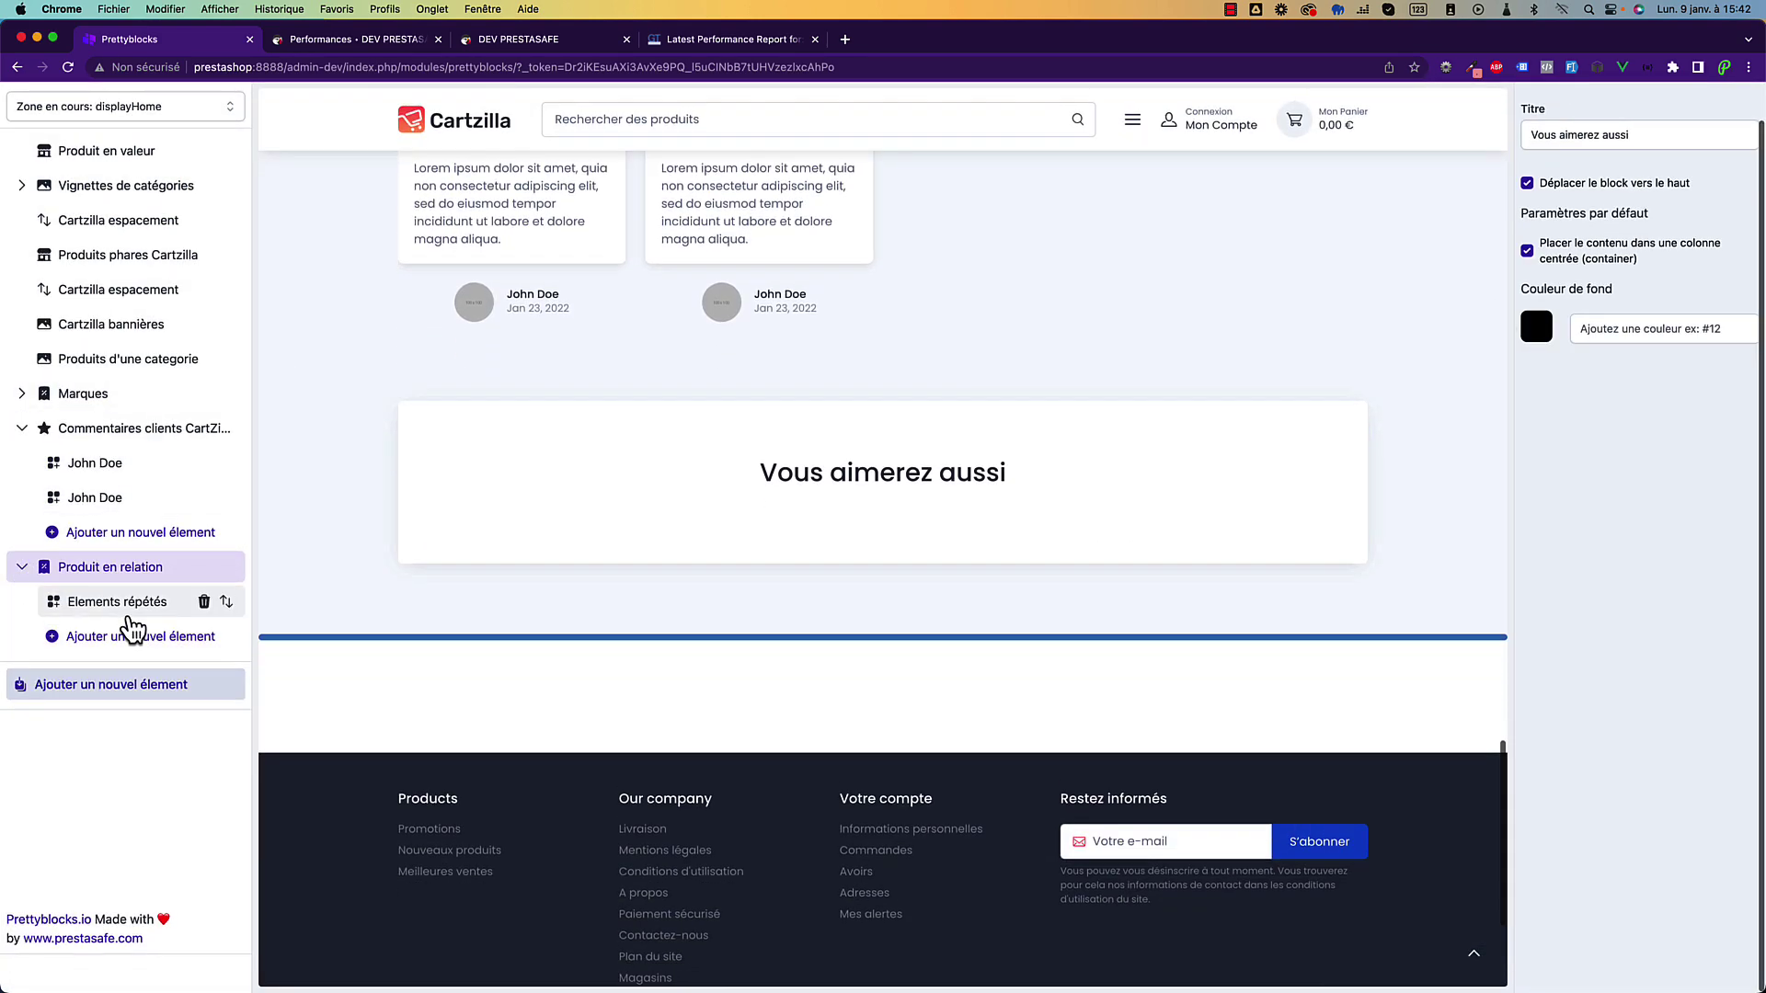
Assign the product "6 - Mug The best is yet to come" to the first element of the related products block.
{"action": "left_click", "coordinate": [120, 603]}
{"action": "left_click", "coordinate": [1634, 124]}
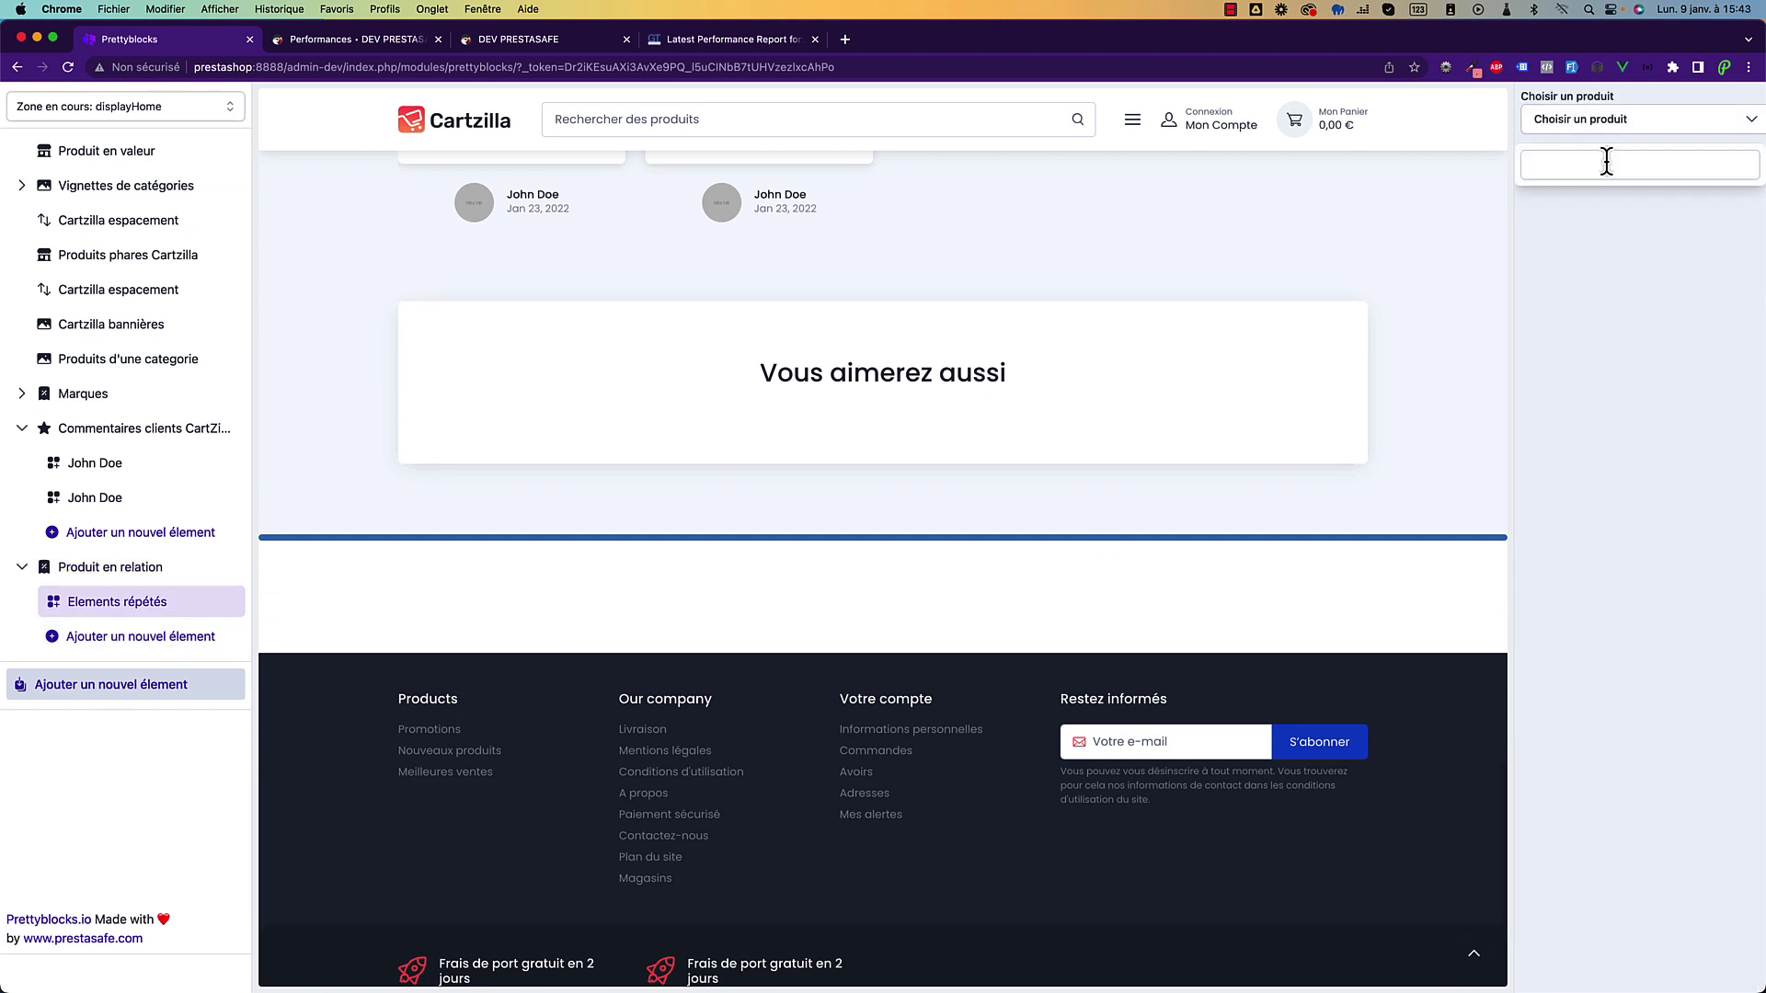
{"action": "type", "text": "mug"}
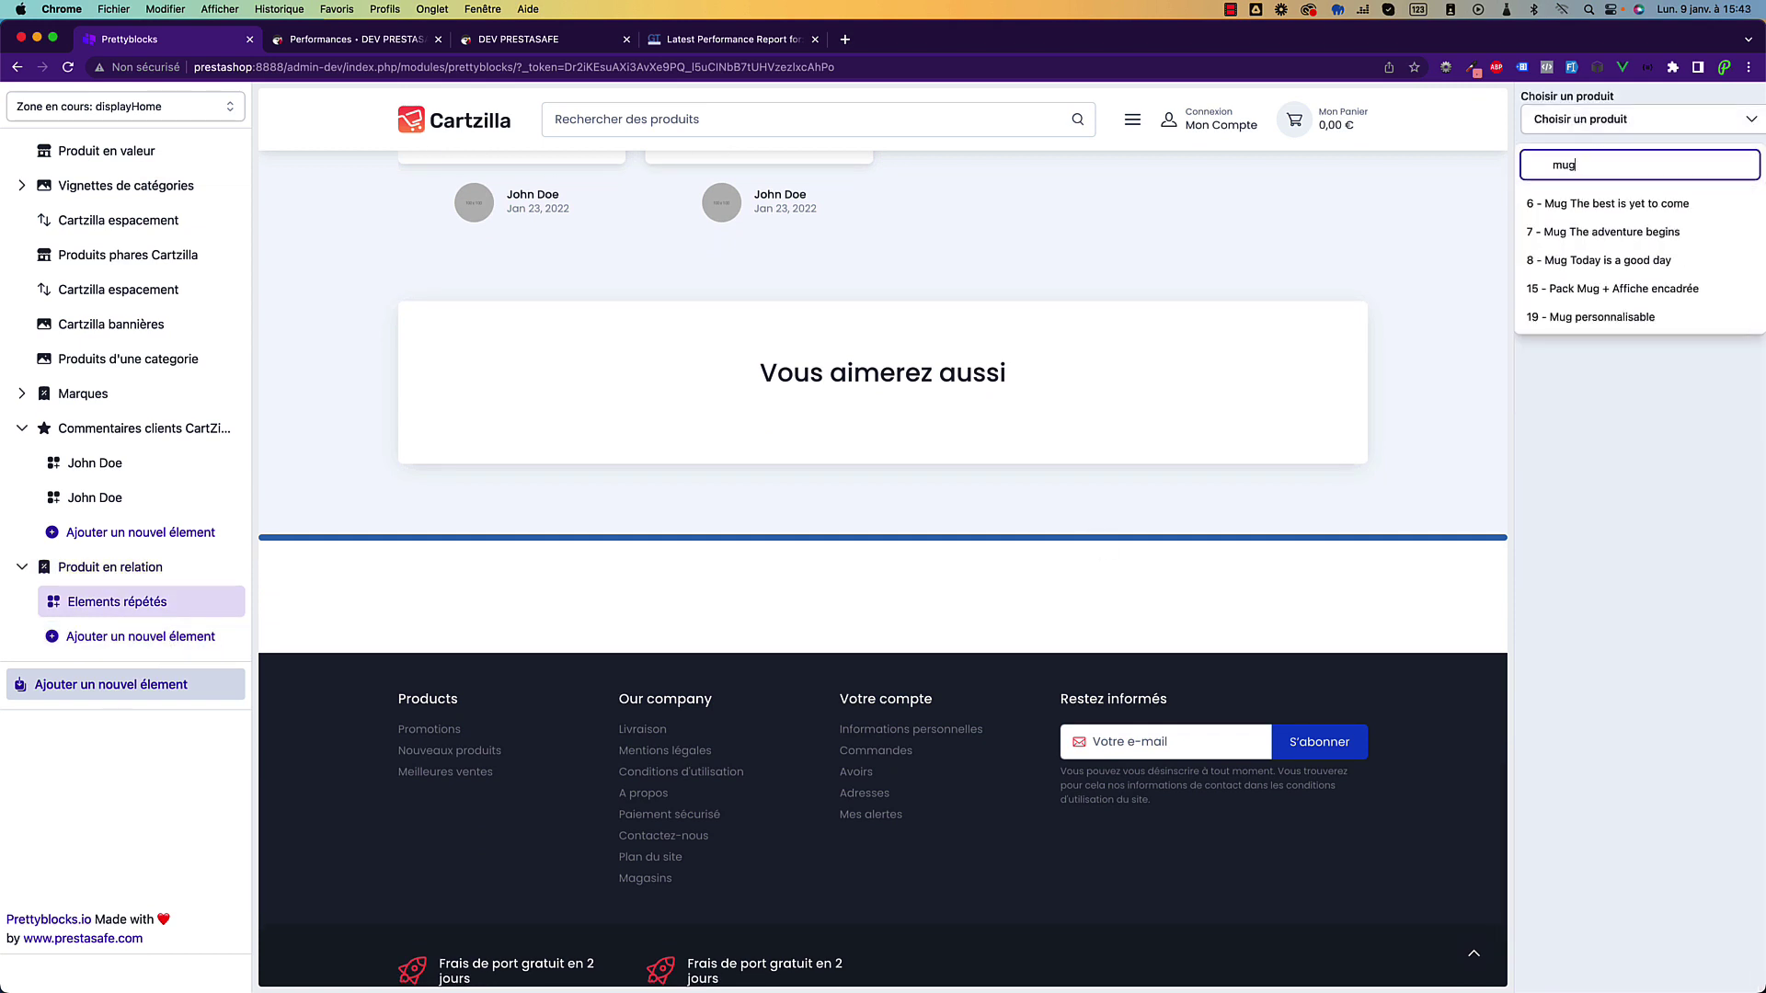
{"action": "left_click", "coordinate": [1624, 210]}
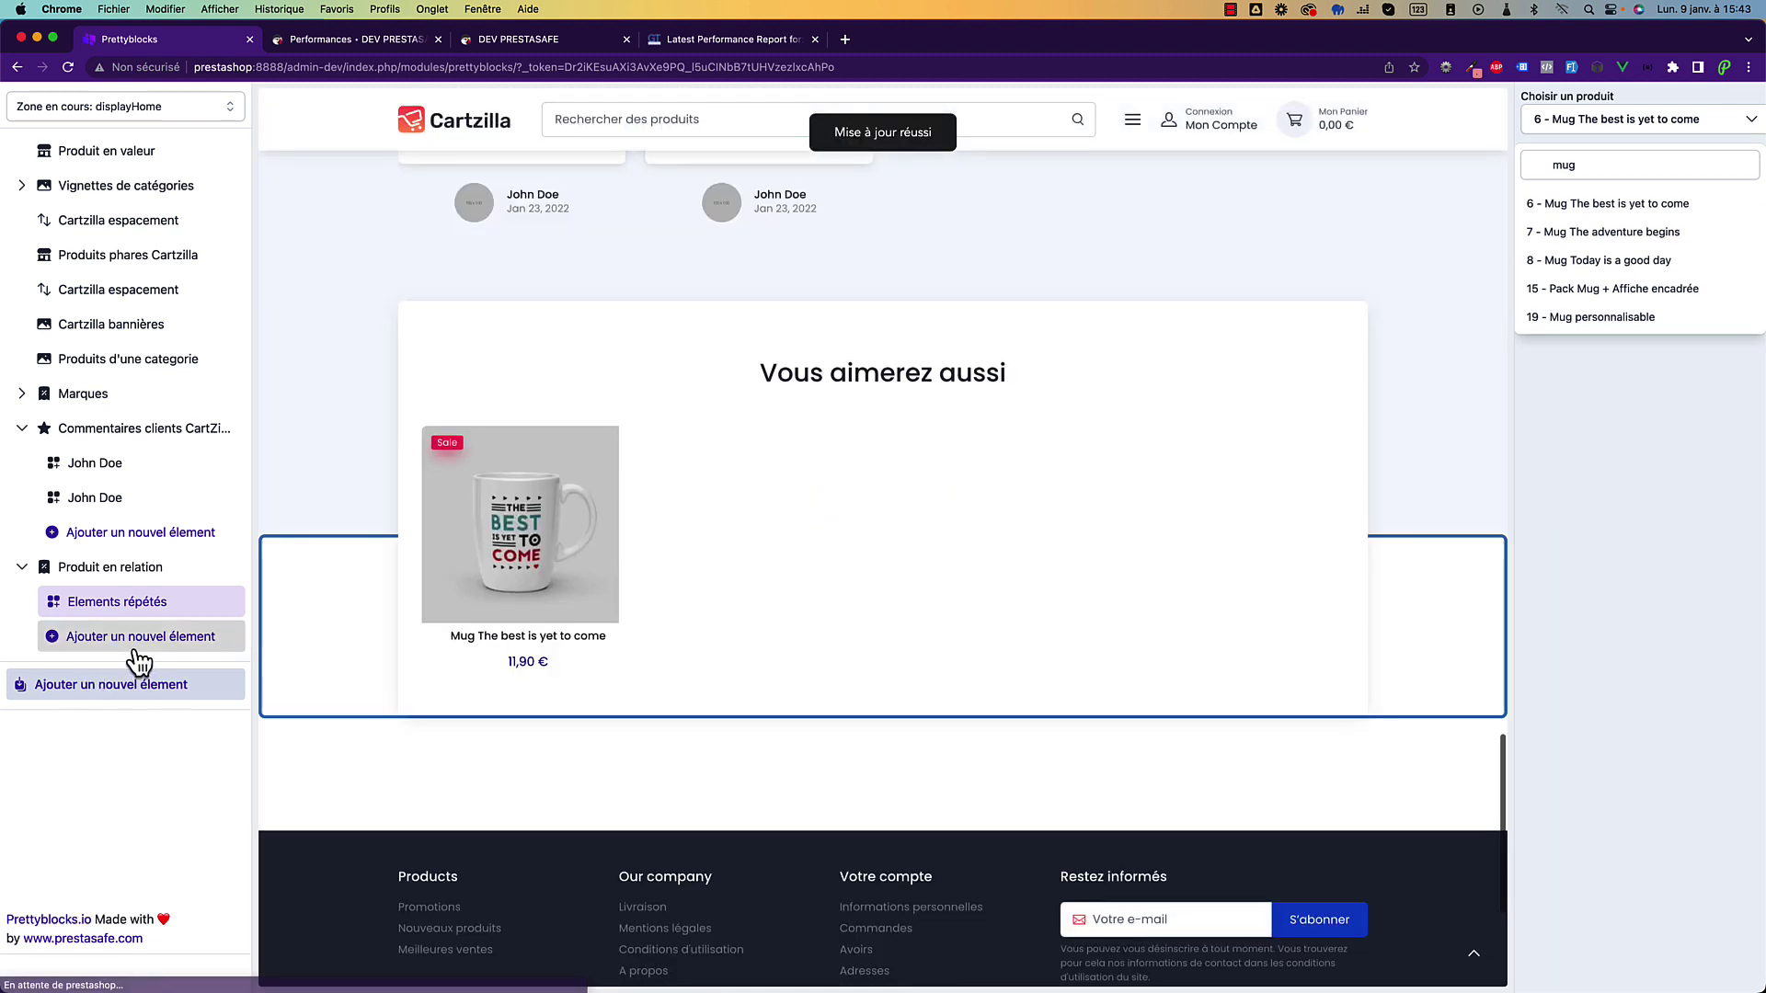
Add a second element to the related products block and assign it "3 - Affiche encadrée The best is yet to come".
{"action": "left_click", "coordinate": [138, 643]}
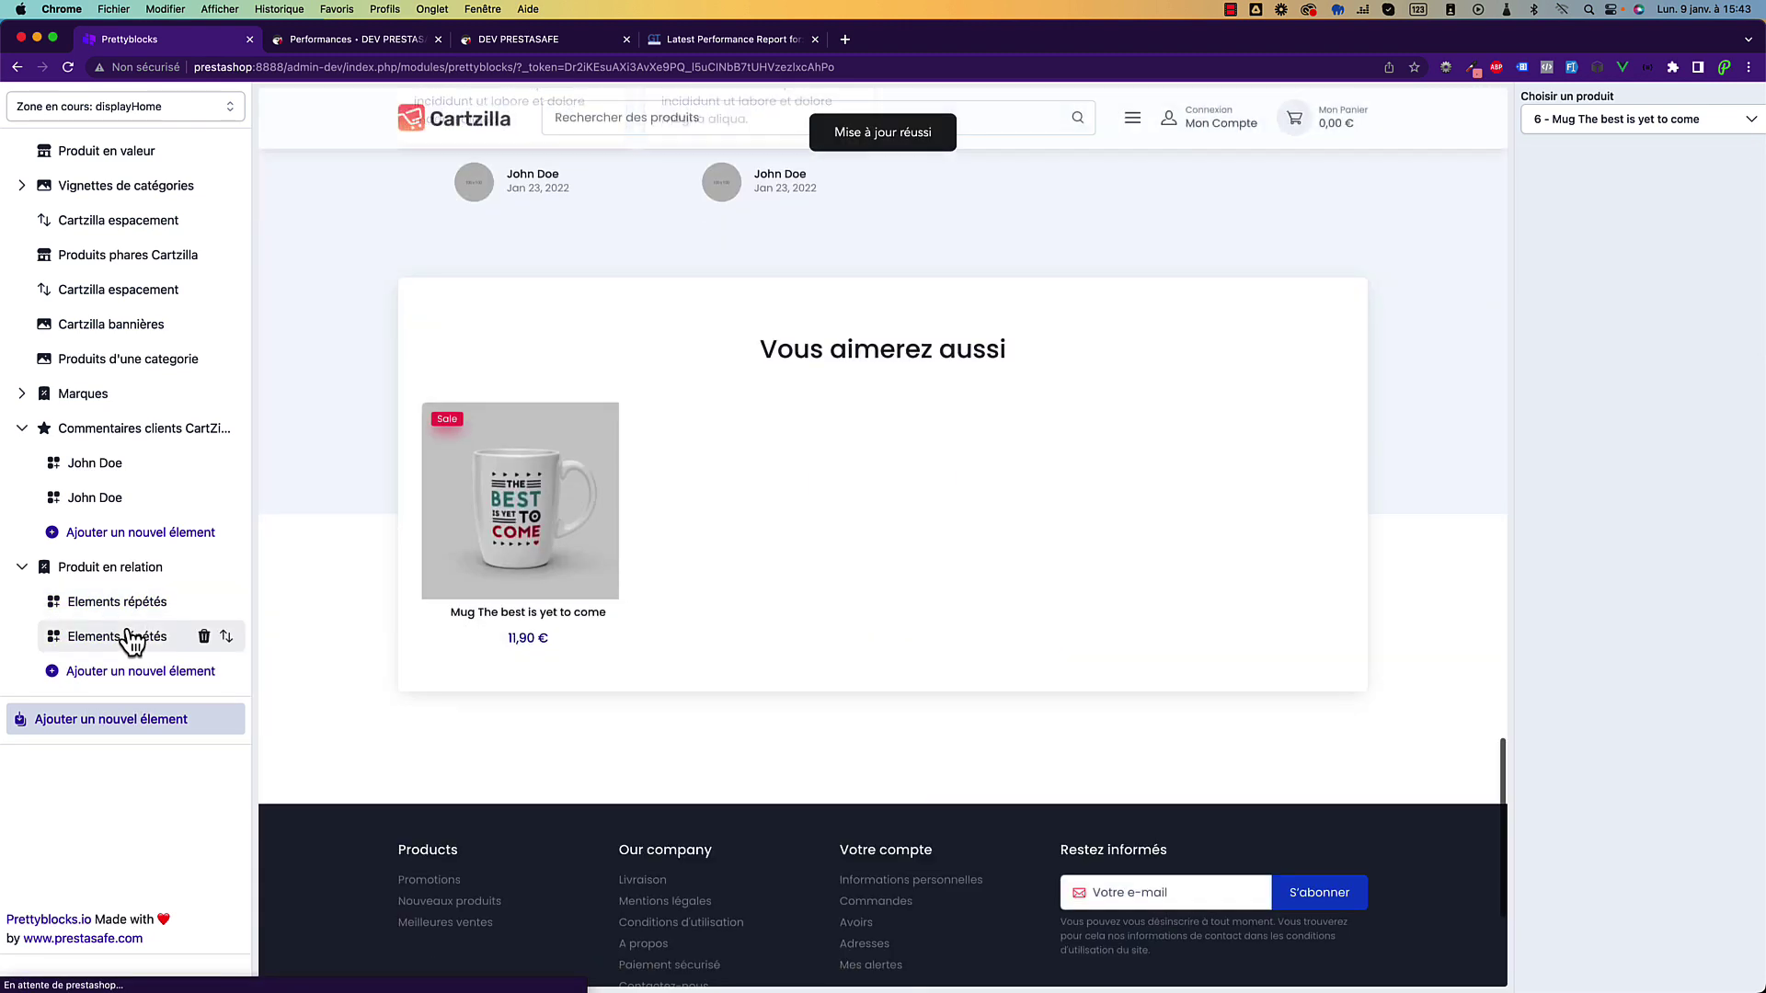
{"action": "left_click", "coordinate": [138, 636]}
{"action": "left_click", "coordinate": [1649, 123]}
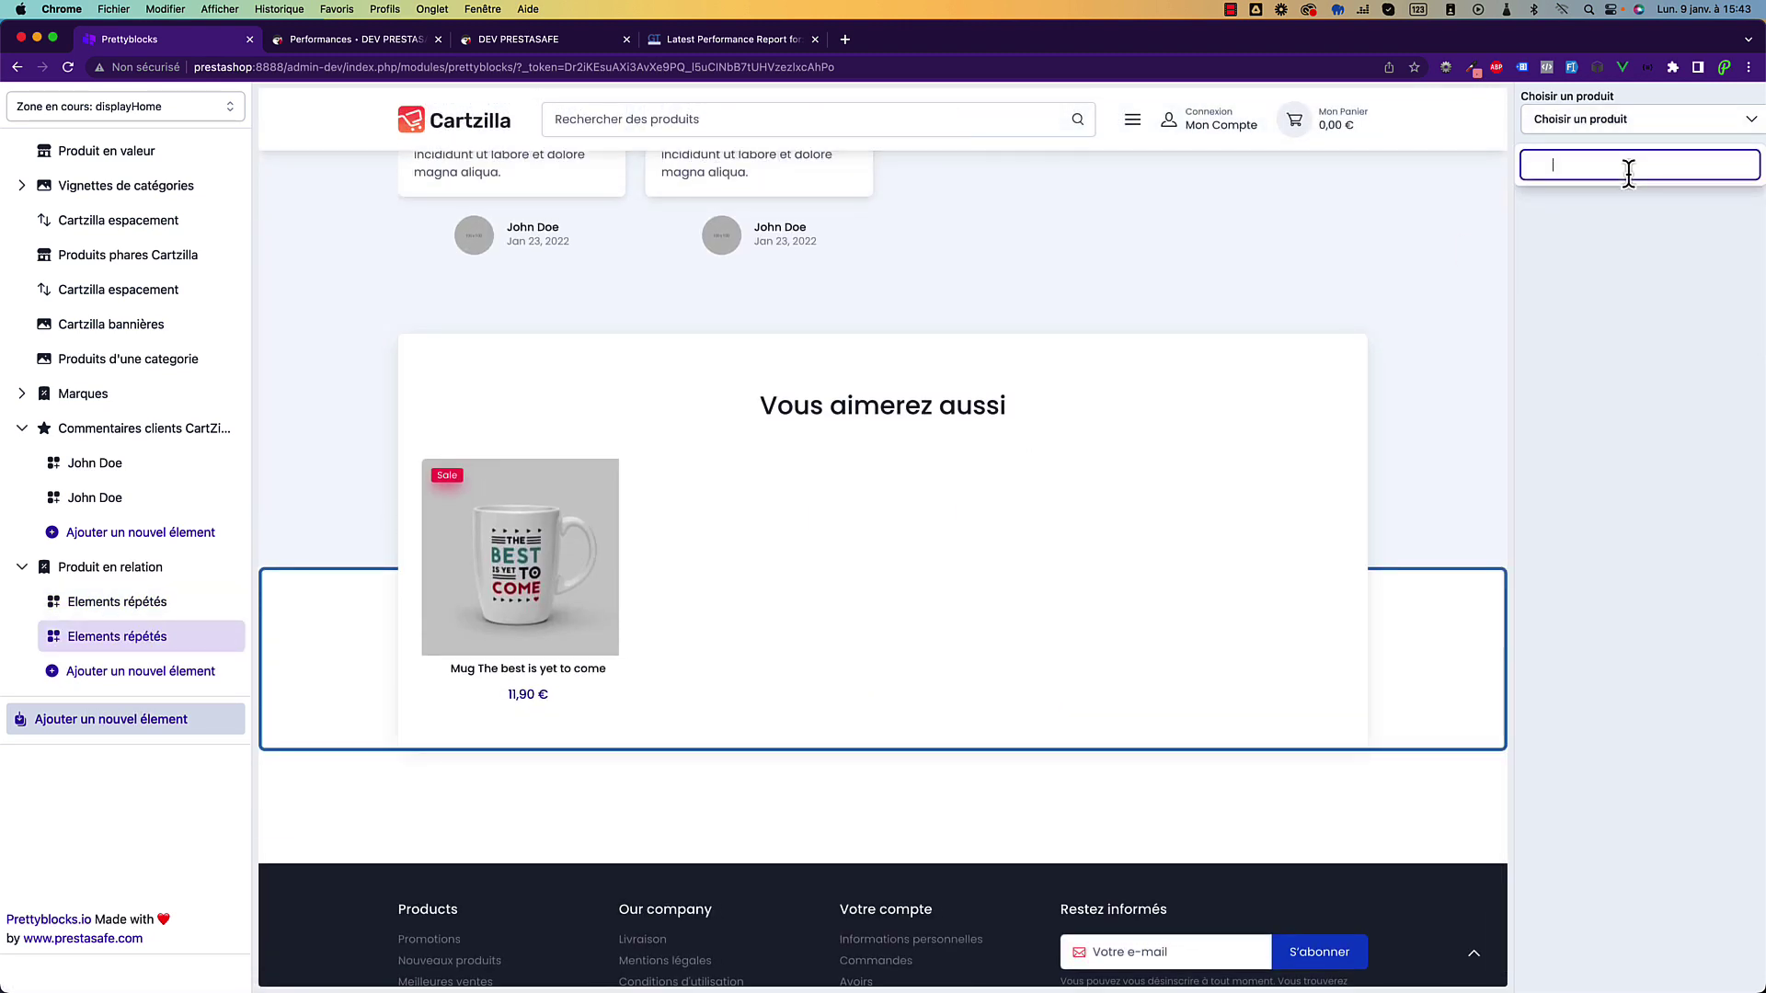
{"action": "left_click", "coordinate": [1567, 260]}
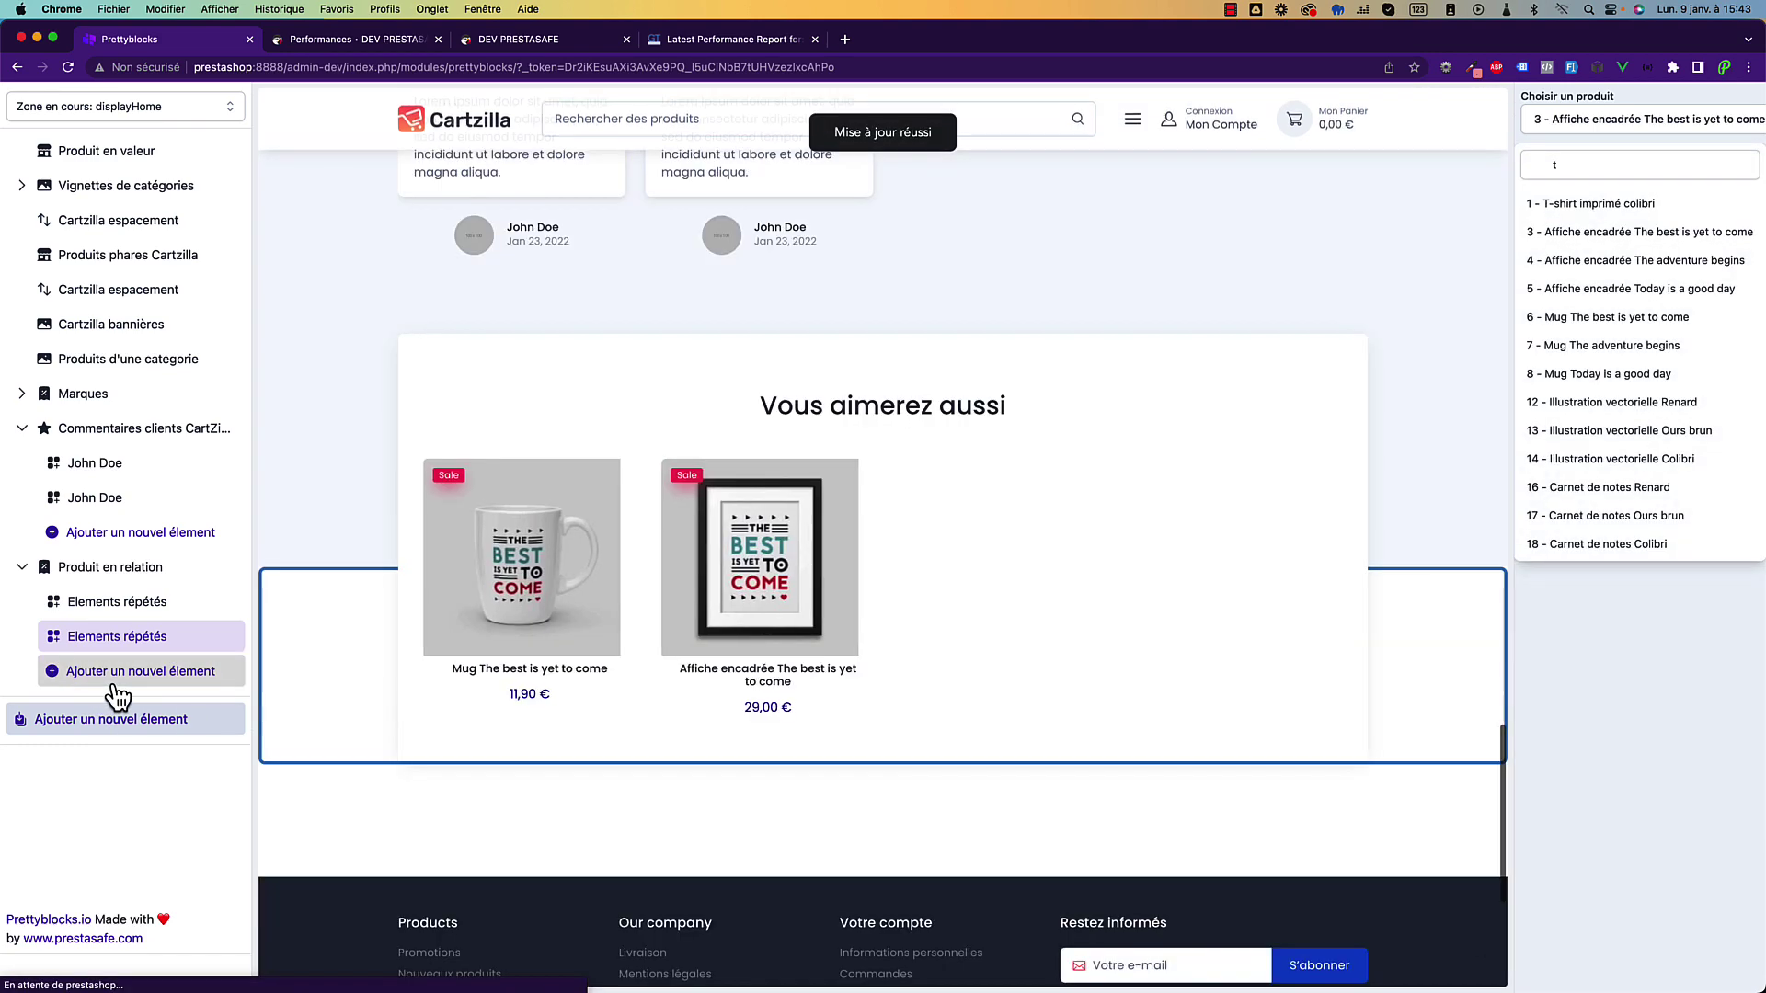
Add a third related product element, assign it "6 - Mug The best is yet to come" and save.
{"action": "left_click", "coordinate": [116, 685]}
{"action": "left_click", "coordinate": [116, 686]}
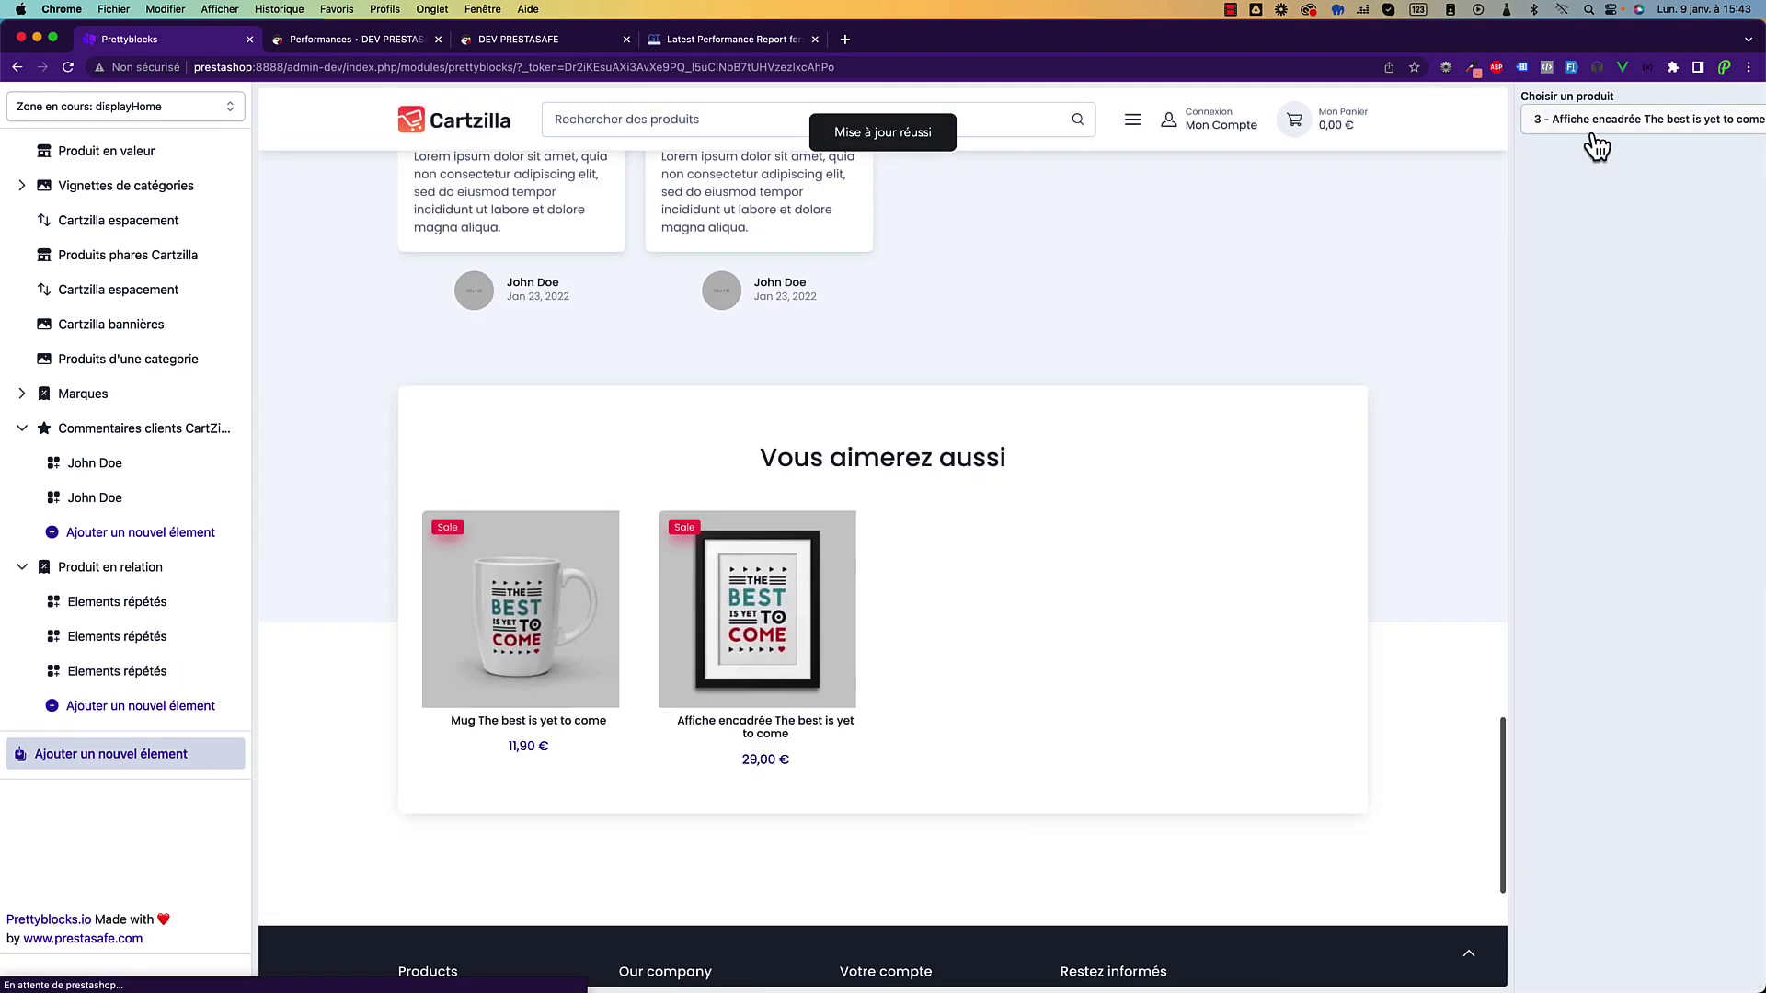
{"action": "left_click", "coordinate": [145, 672]}
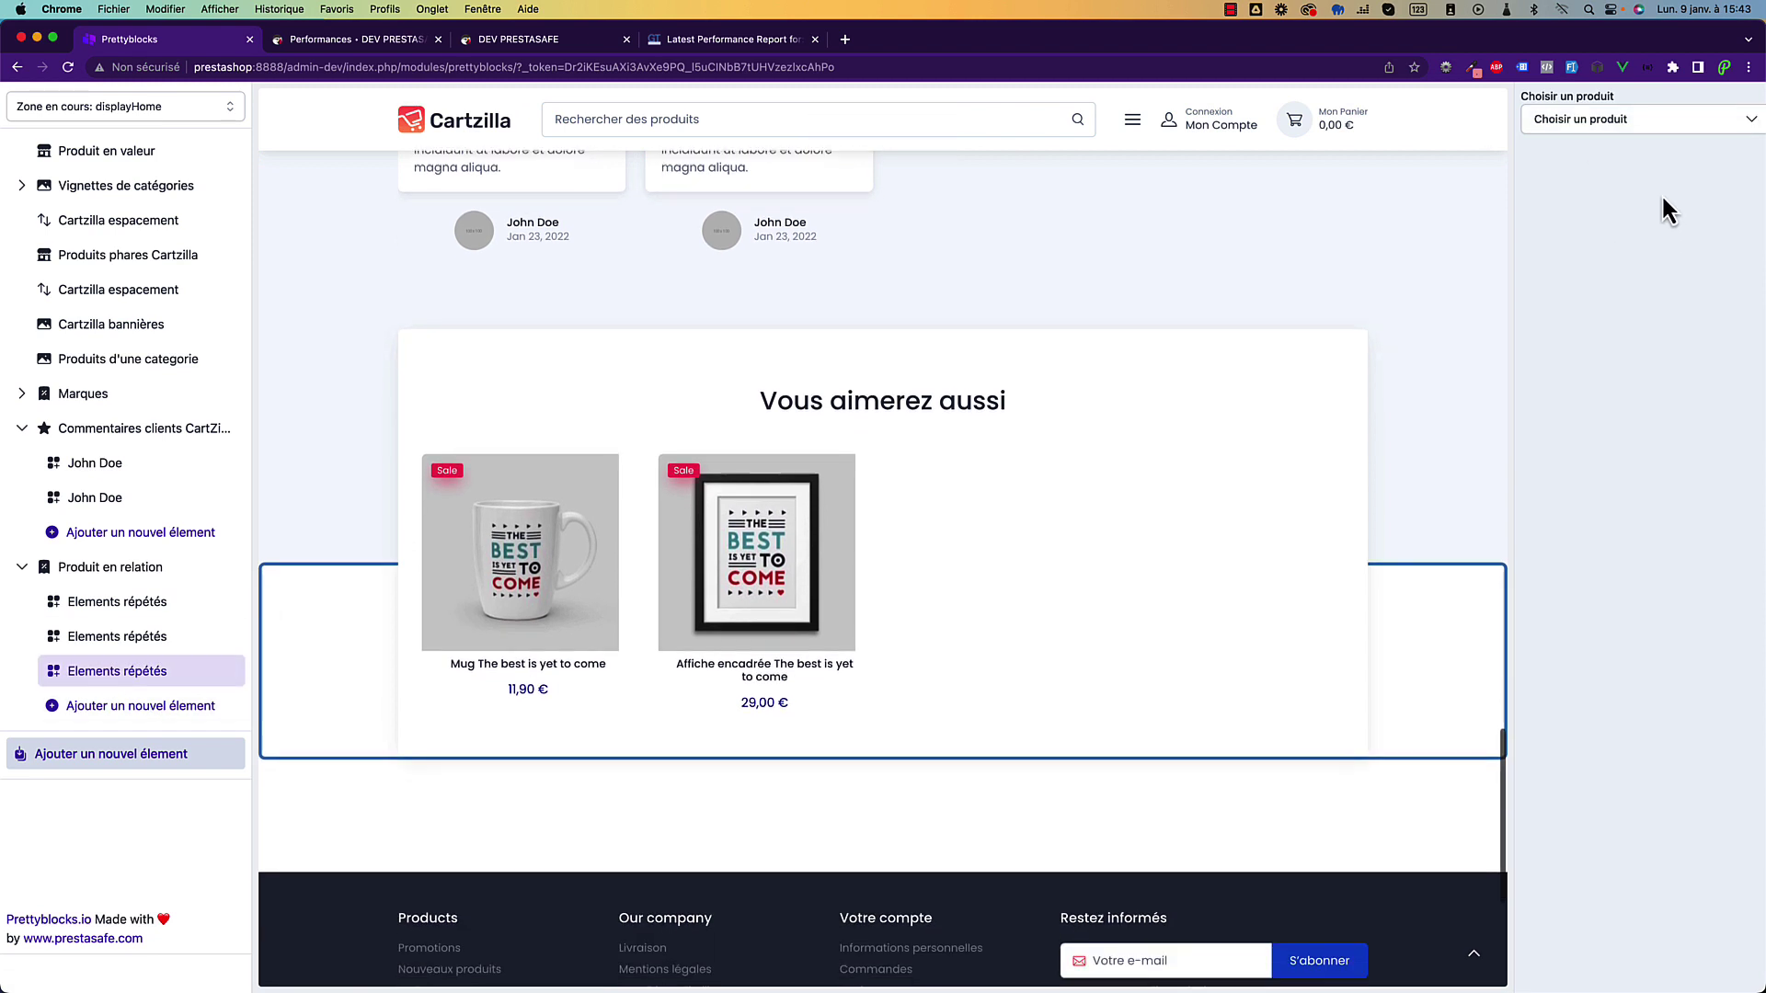
{"action": "left_click", "coordinate": [1617, 167]}
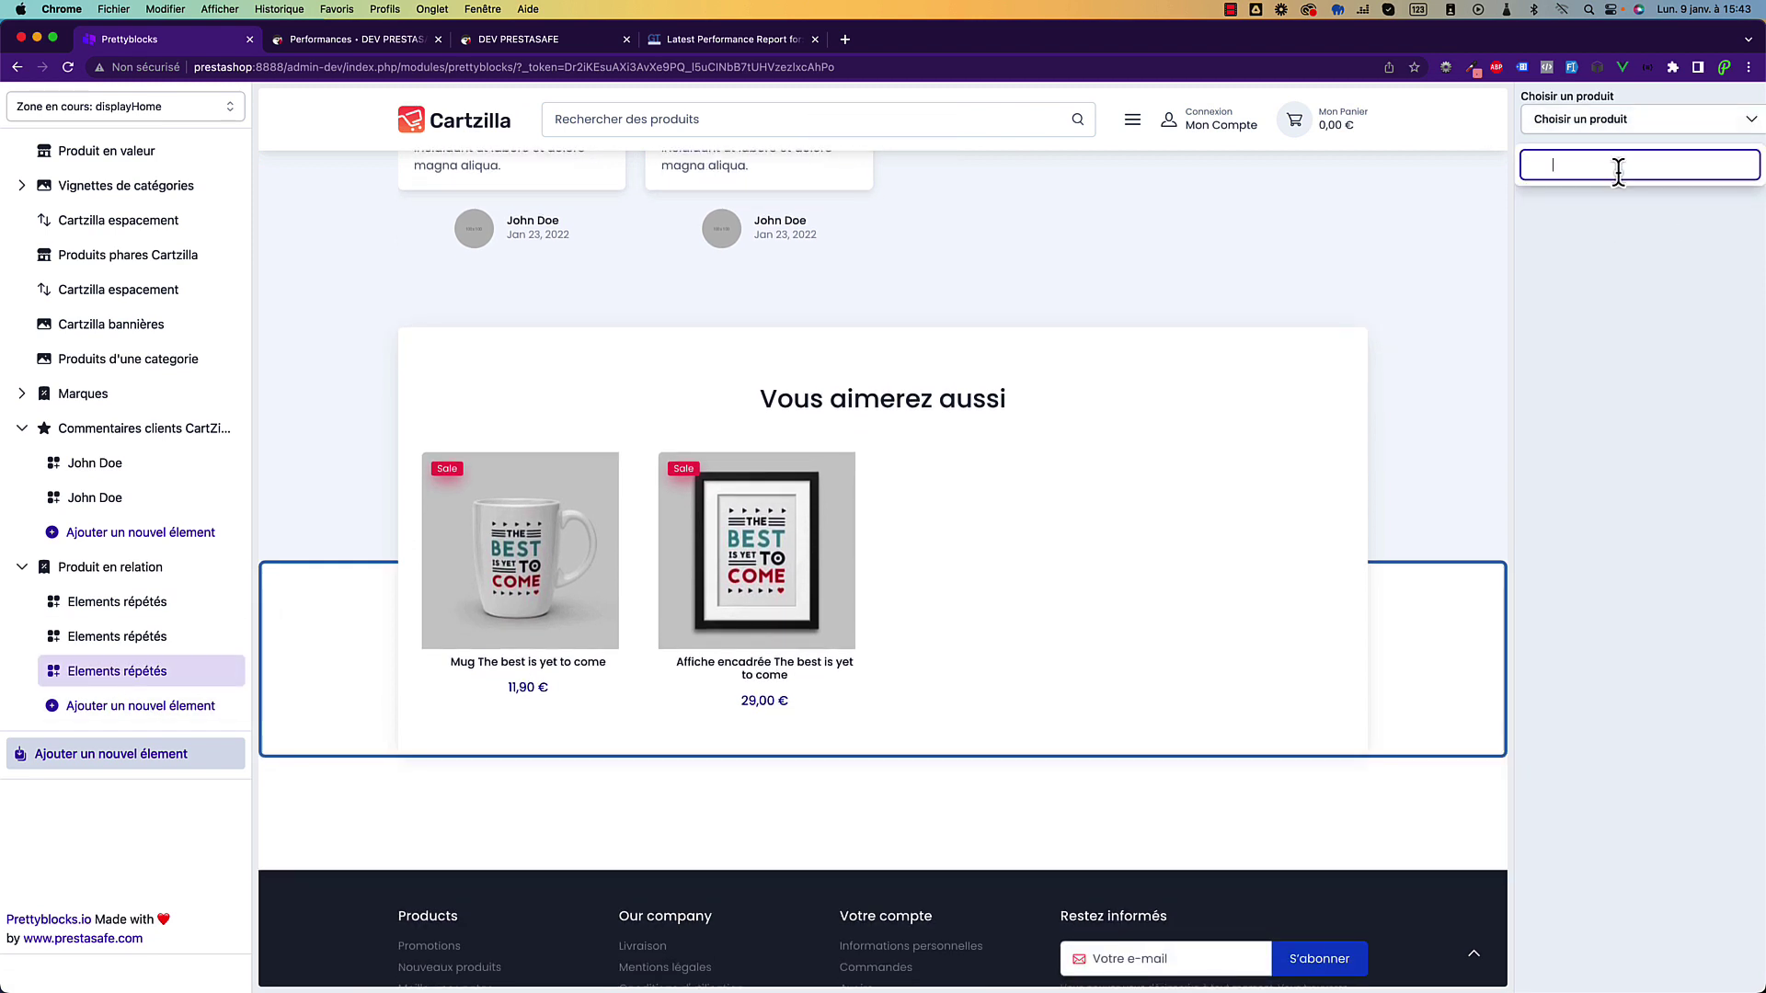
{"action": "left_click", "coordinate": [1545, 209]}
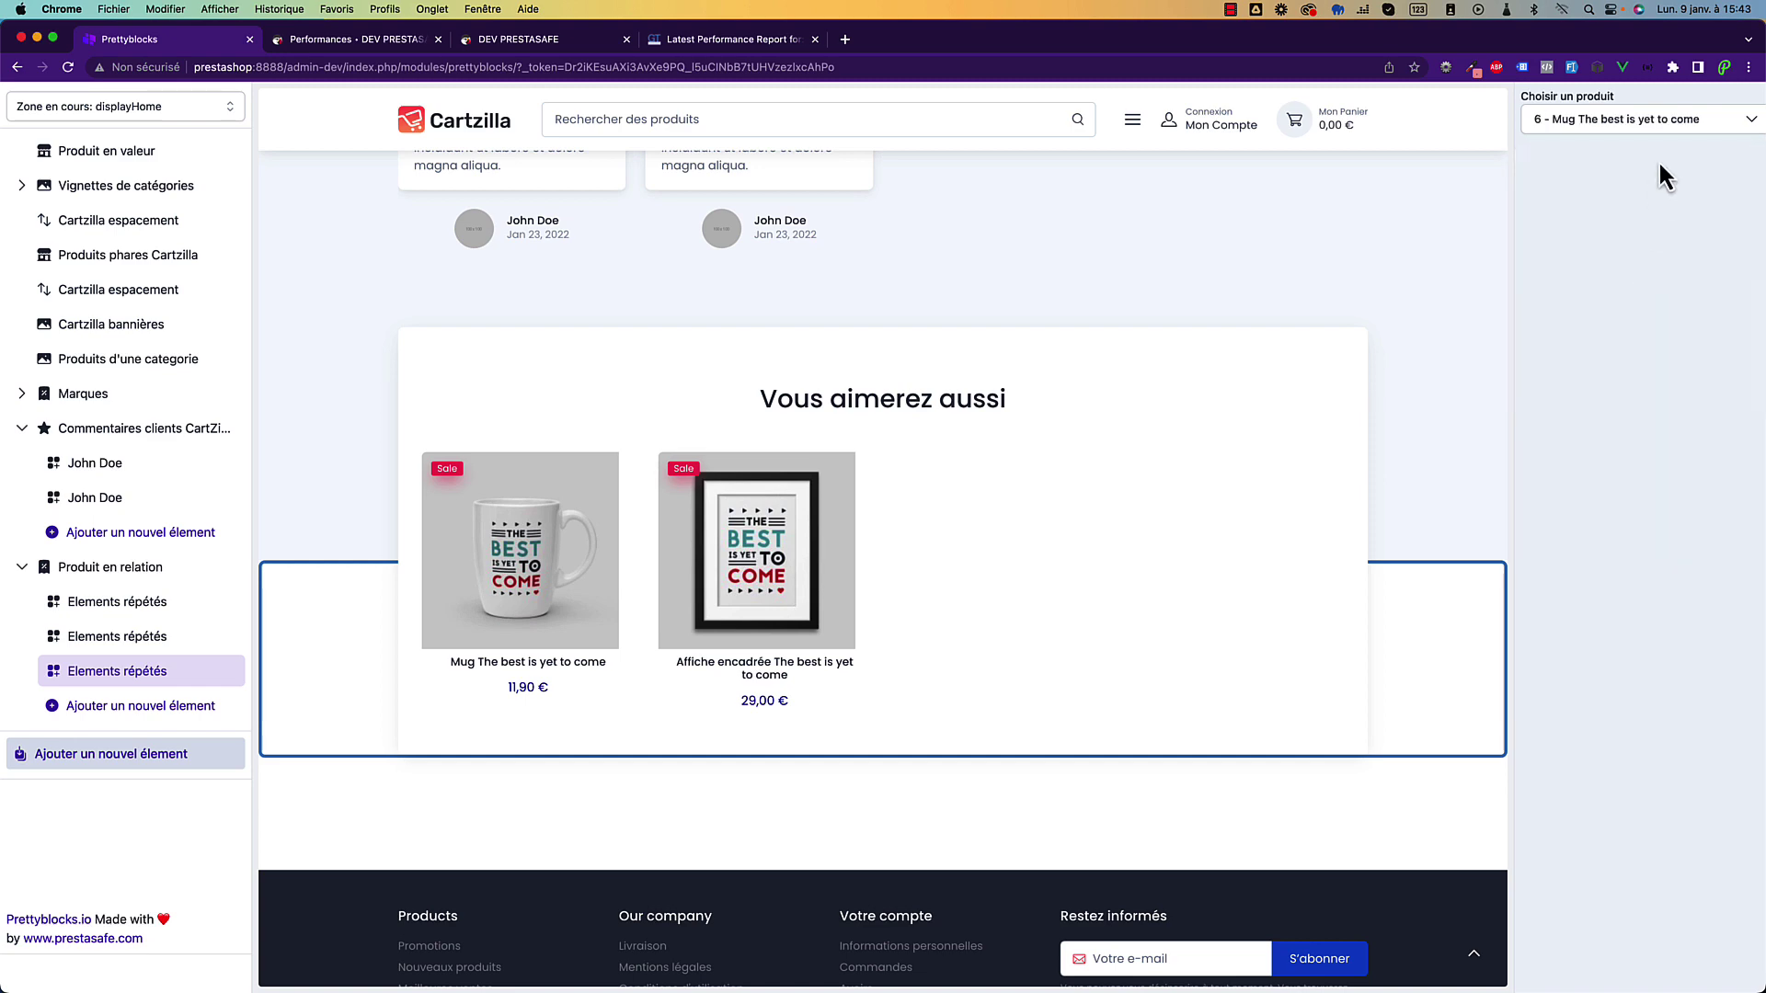
{"action": "left_click", "coordinate": [1692, 110]}
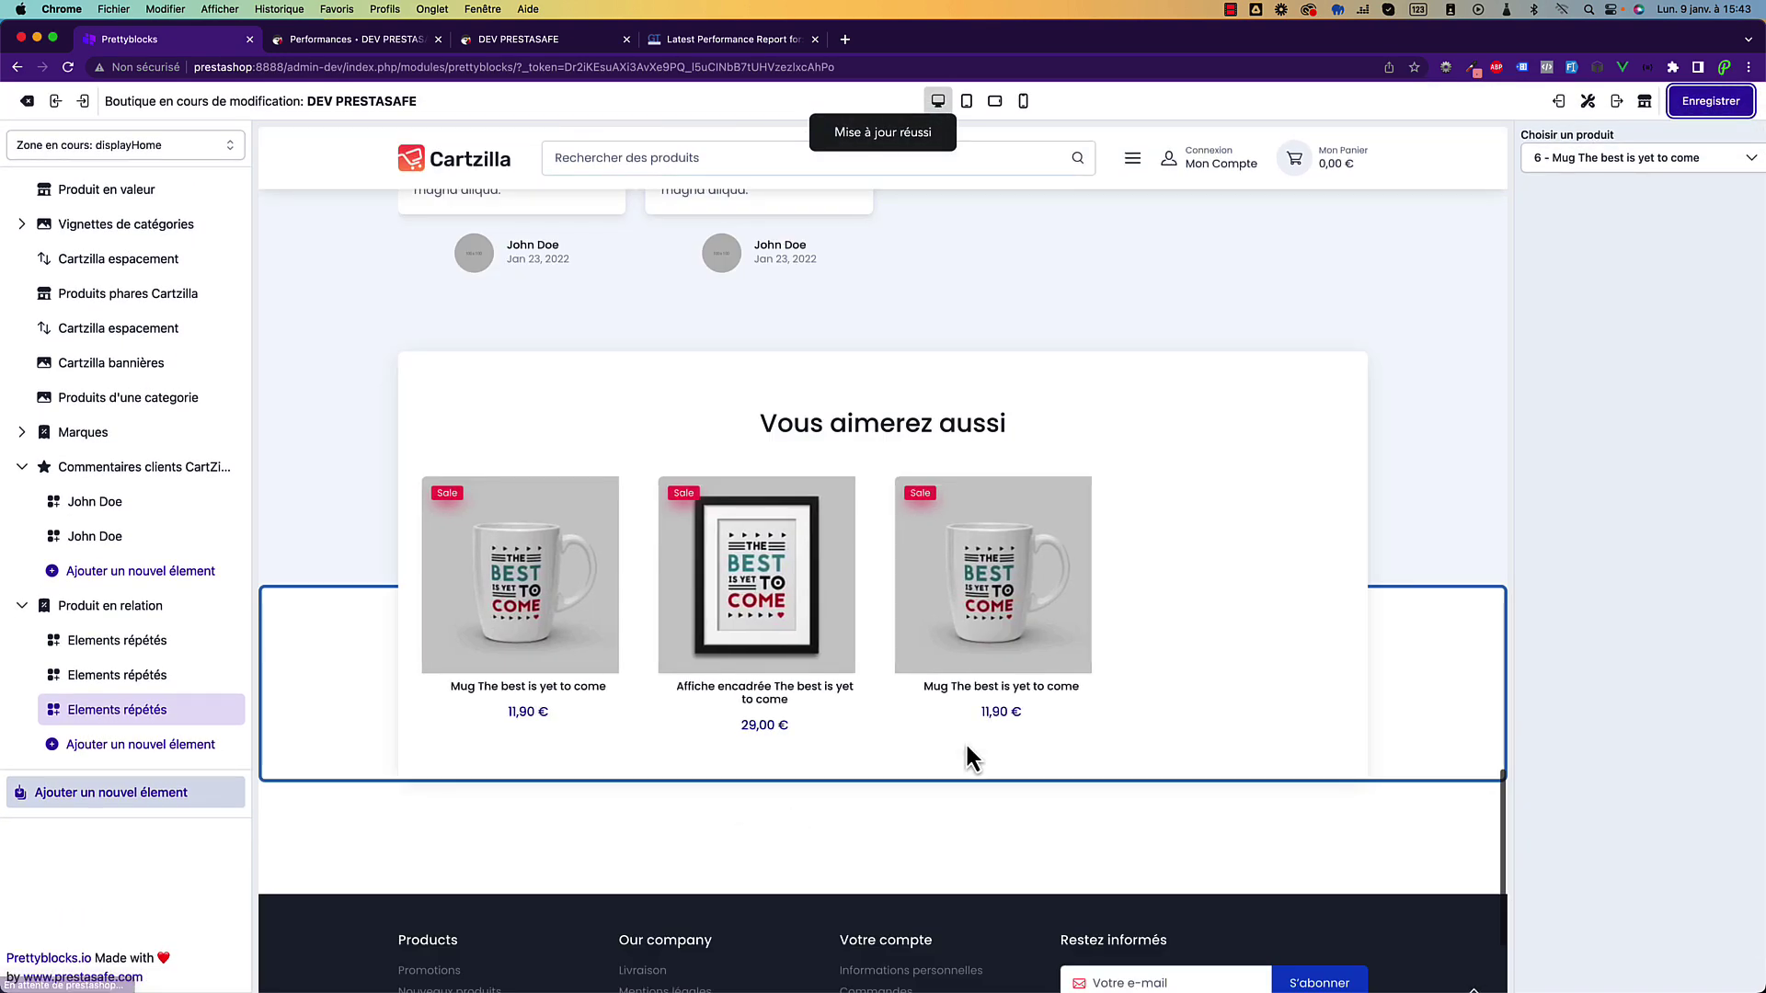
Add a fourth related product element, assign it "13 - Illustration vectorielle Ours brun" and save.
{"action": "left_click", "coordinate": [151, 744]}
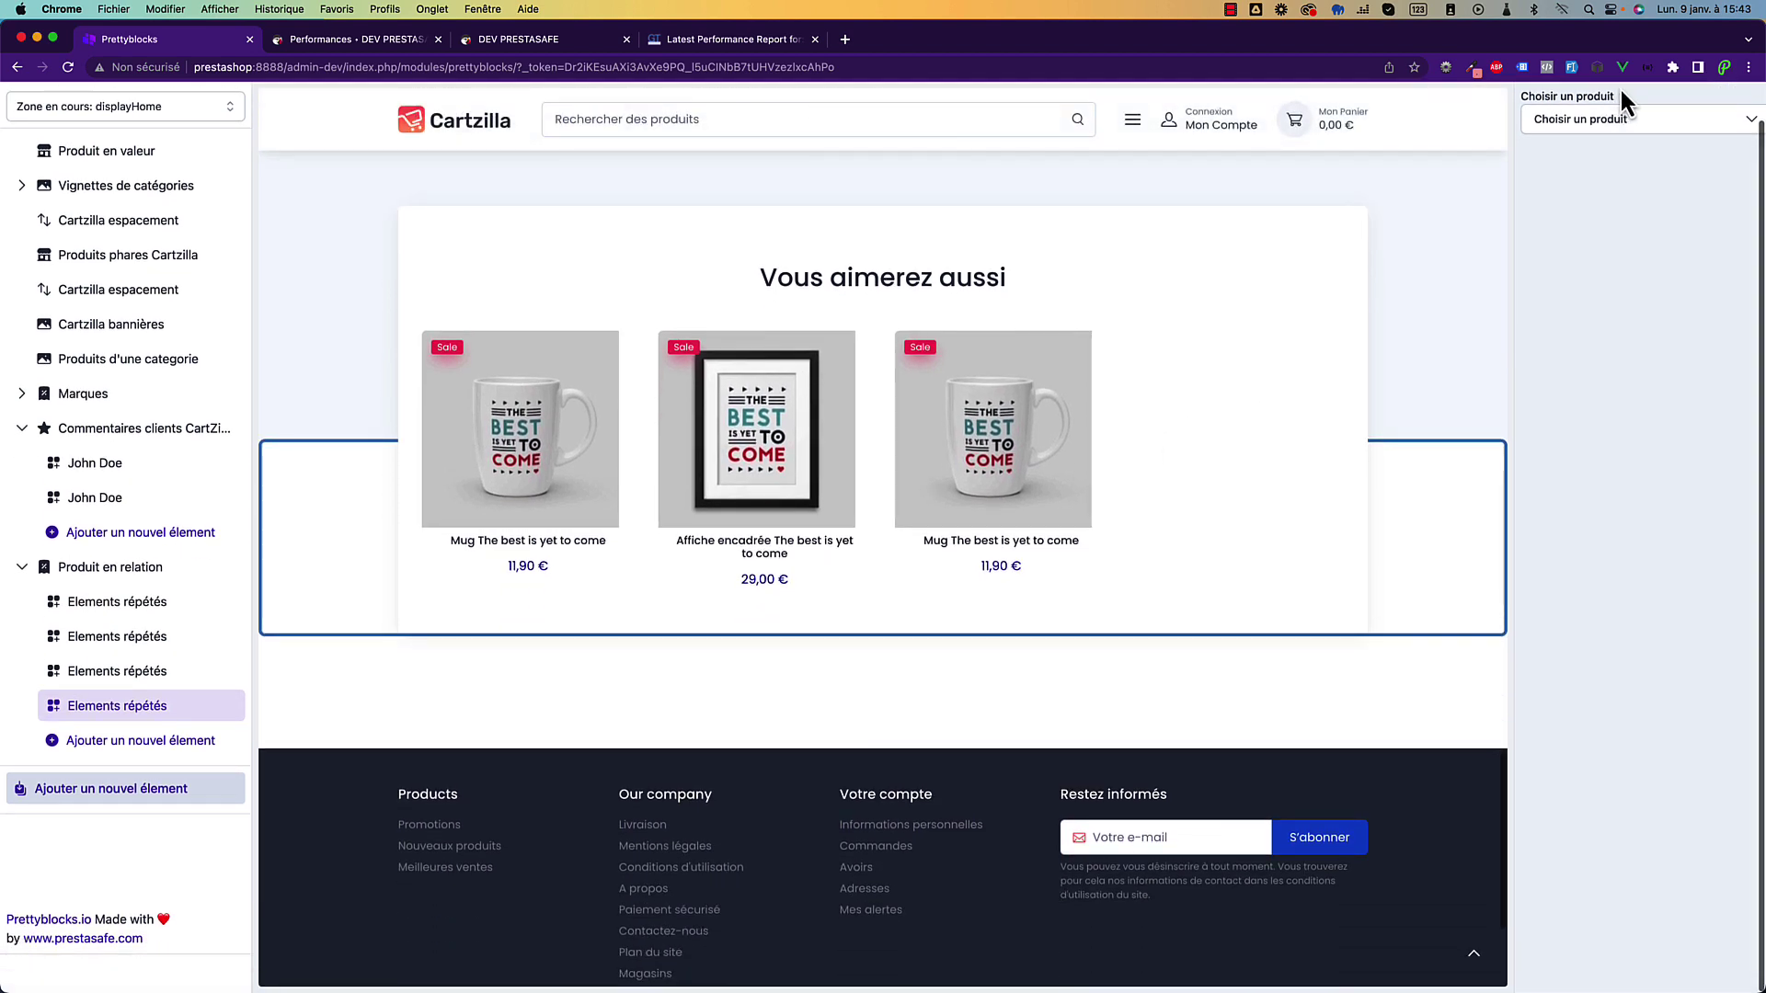
{"action": "left_click", "coordinate": [1619, 118]}
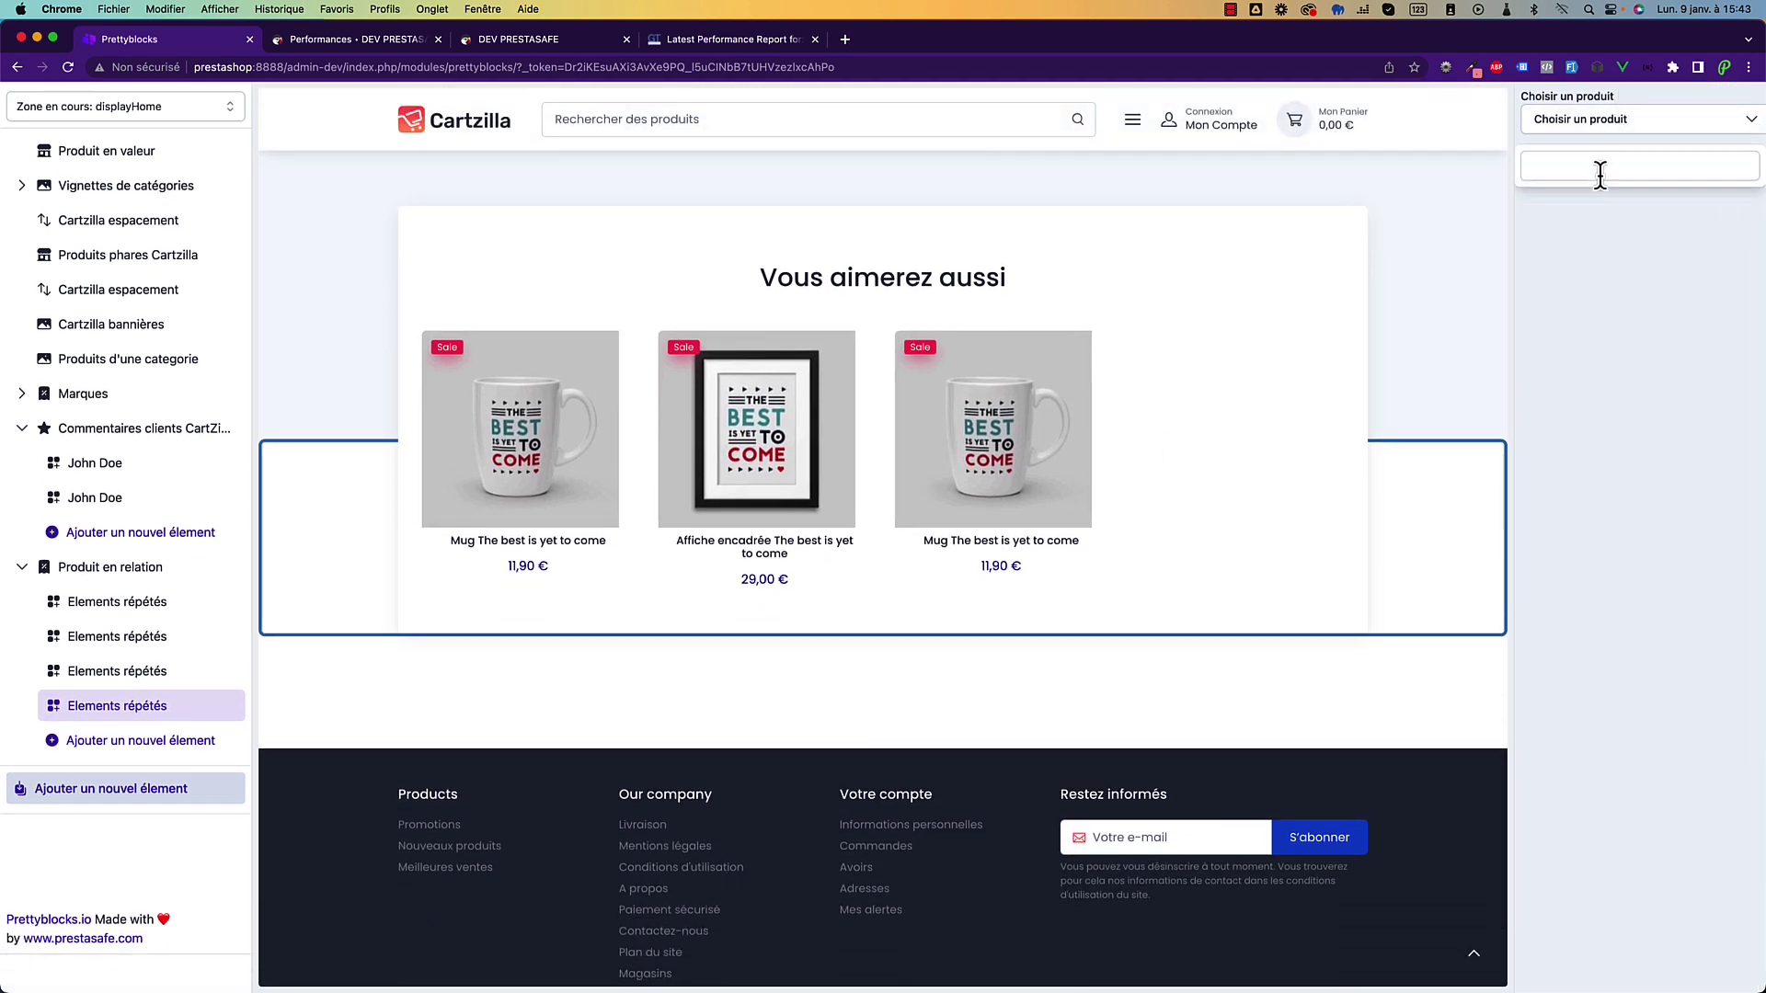
{"action": "type", "text": "t"}
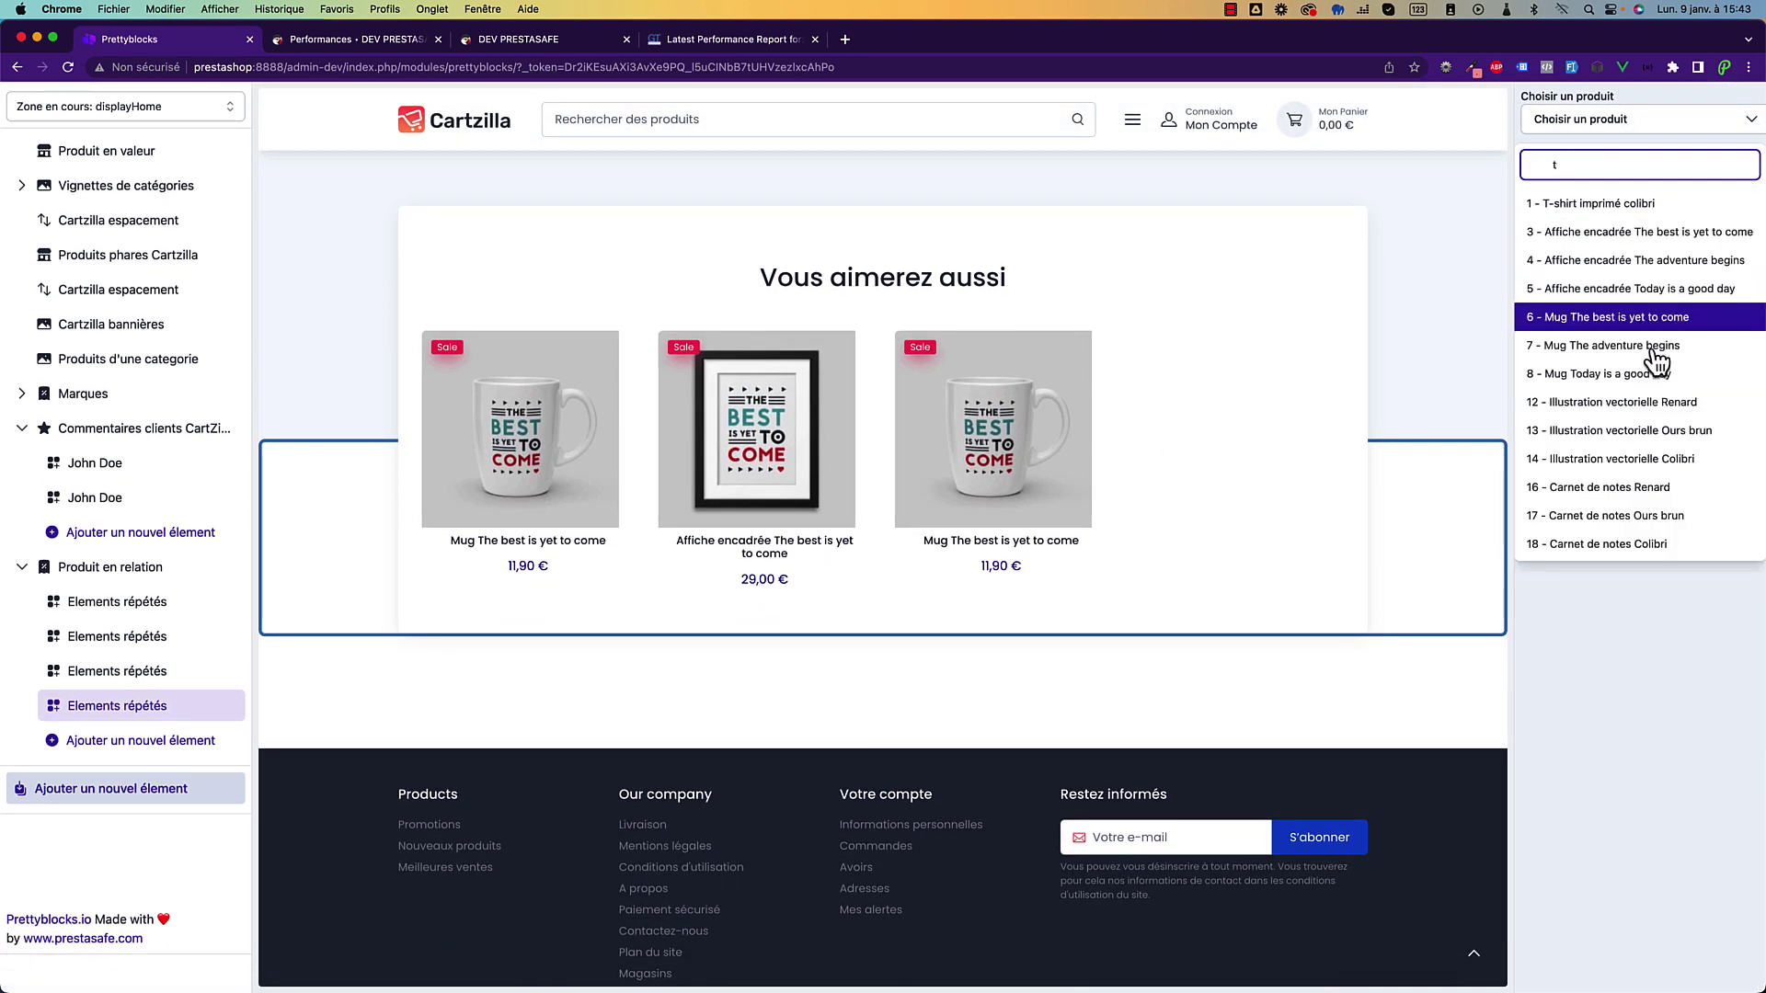
{"action": "left_click", "coordinate": [1687, 453]}
{"action": "left_click", "coordinate": [1698, 146]}
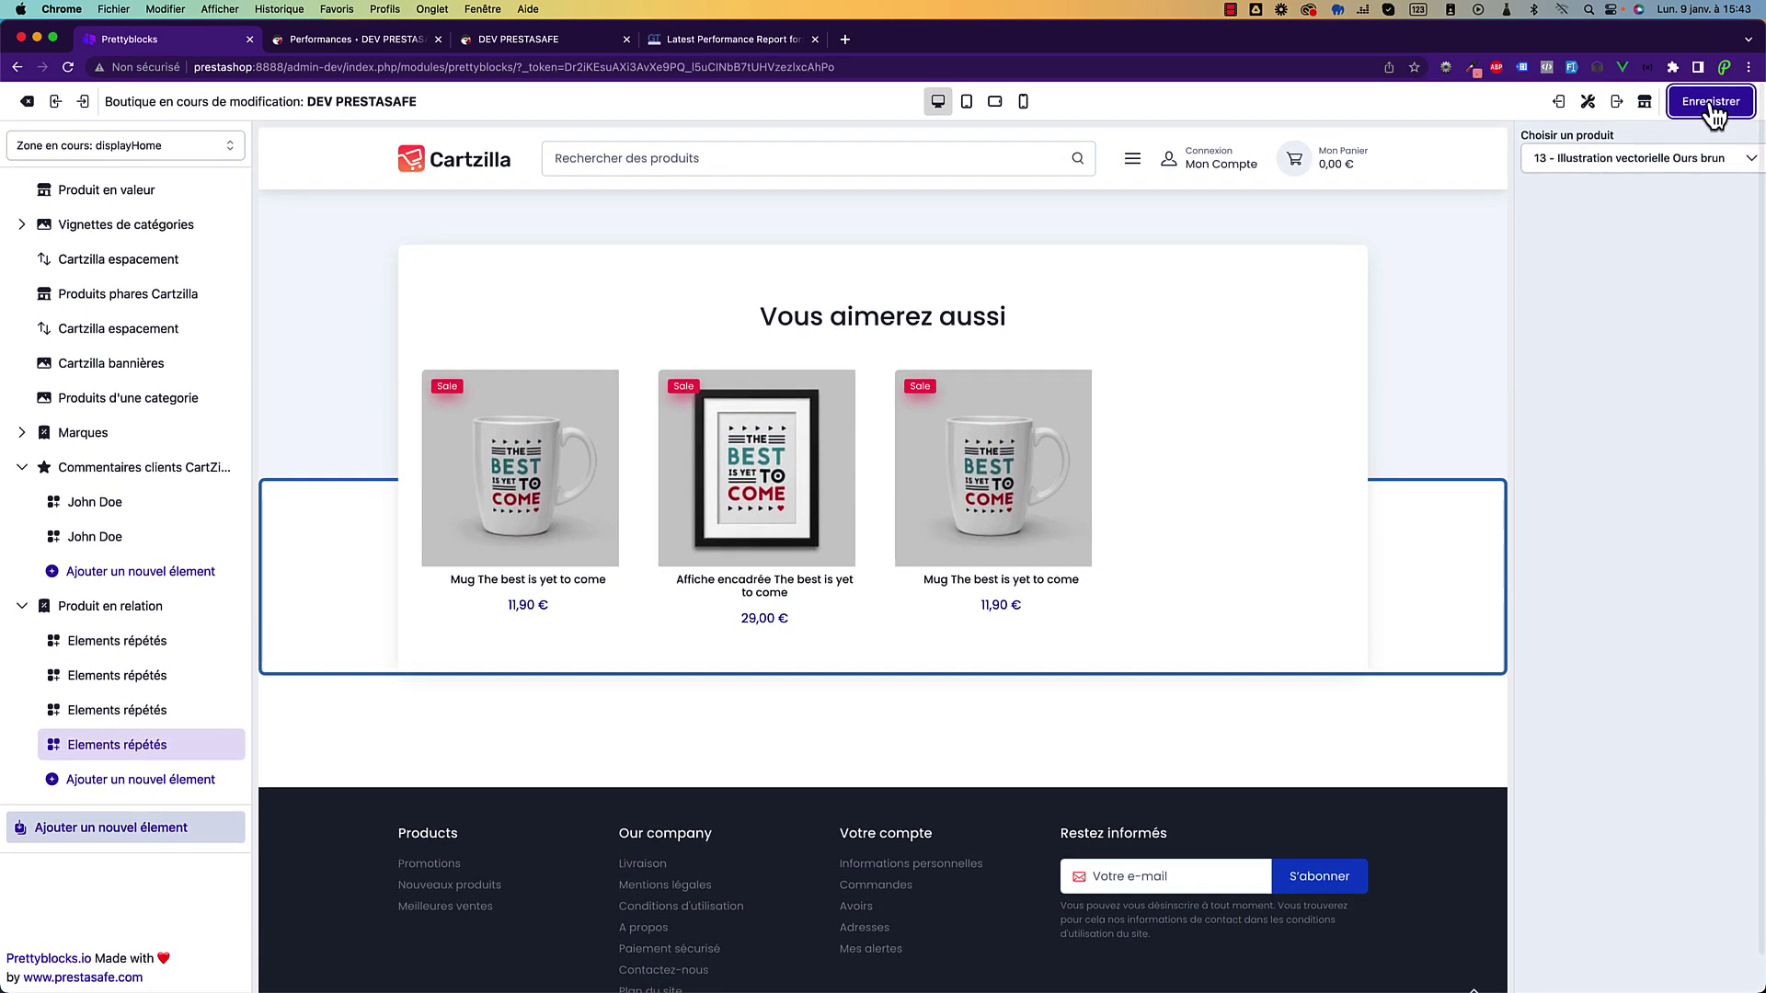
Add a fifth related product element with "3 - Affiche encadrée The best is yet to come", save, and check the carousel's second page.
{"action": "left_click", "coordinate": [147, 781]}
{"action": "left_click", "coordinate": [150, 780]}
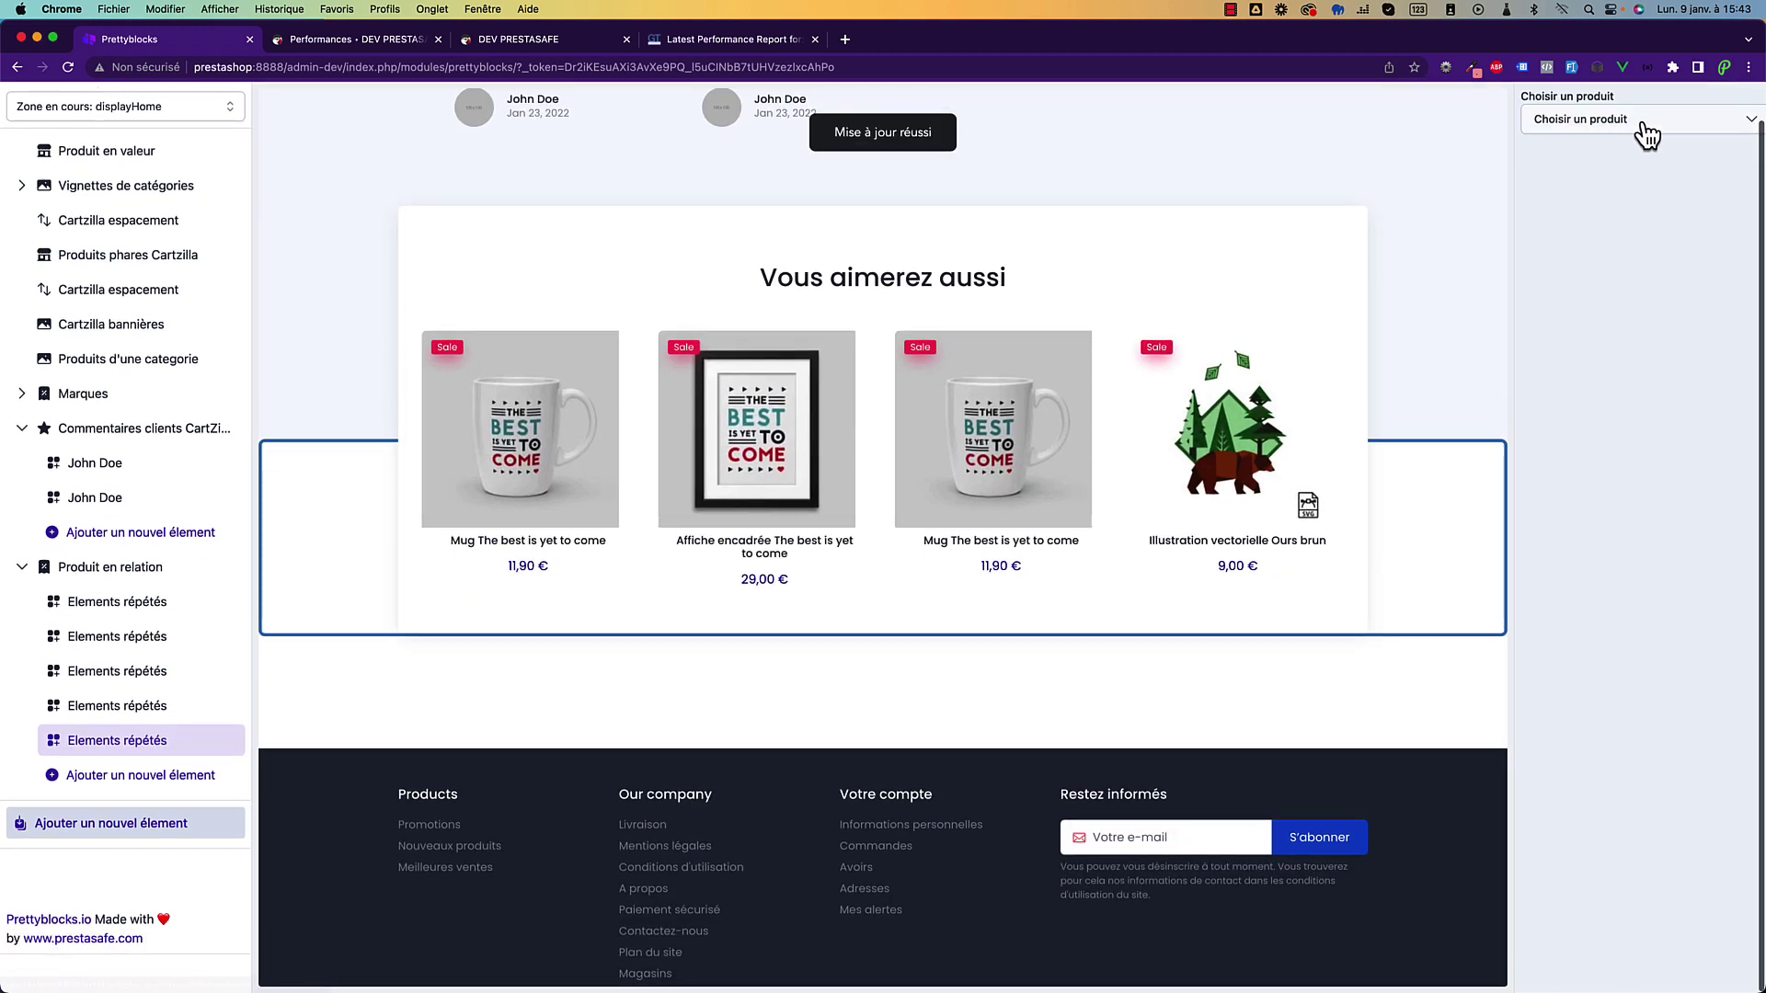
{"action": "left_click", "coordinate": [1645, 127]}
{"action": "left_click", "coordinate": [1648, 164]}
{"action": "type", "text": "f"}
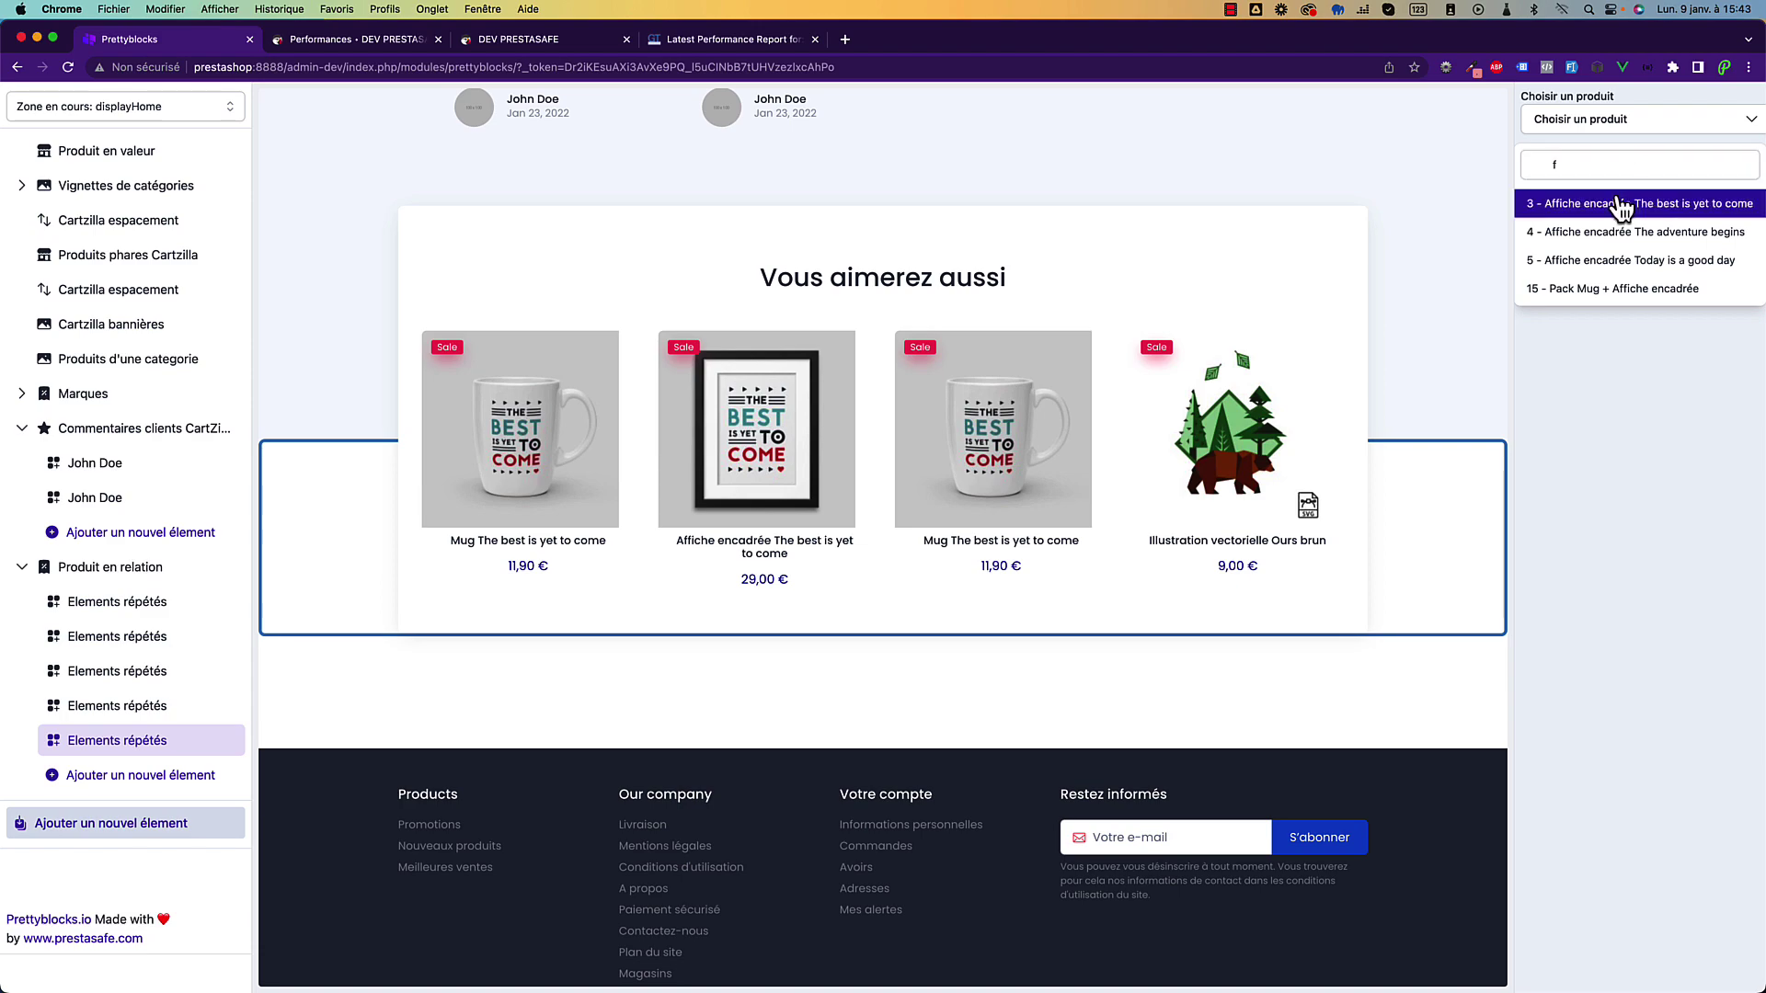
{"action": "left_click", "coordinate": [1623, 201]}
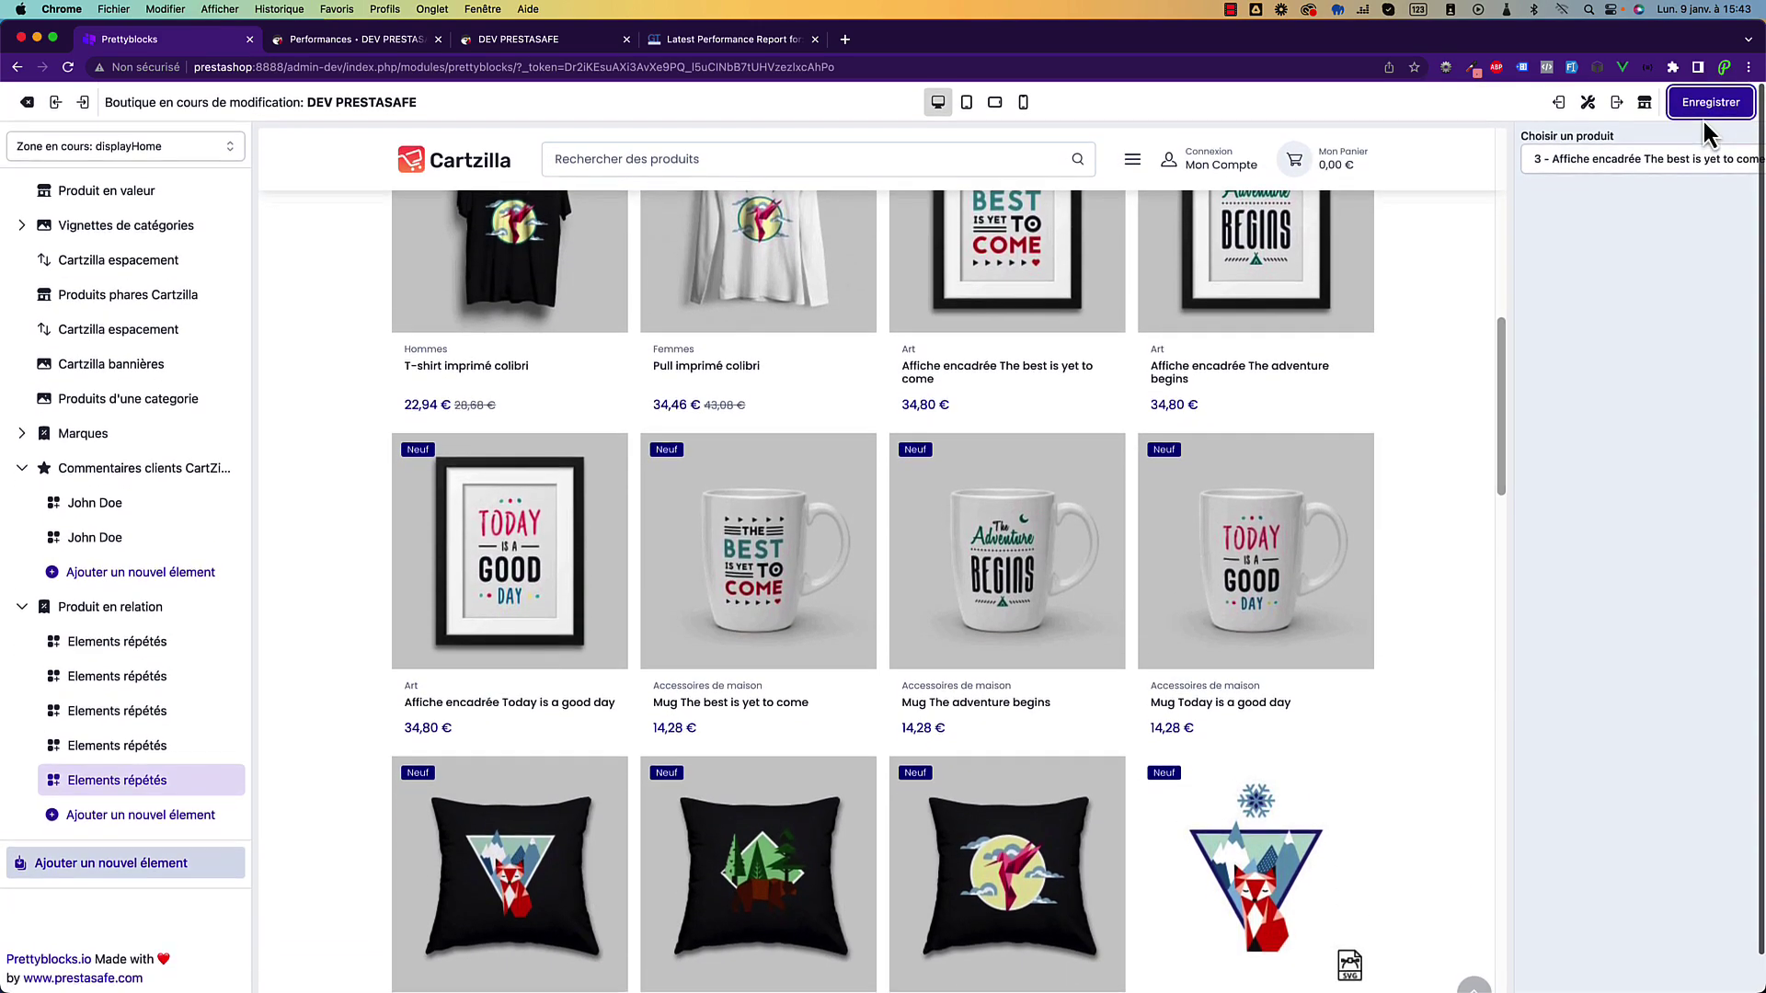
{"action": "left_click", "coordinate": [1709, 103]}
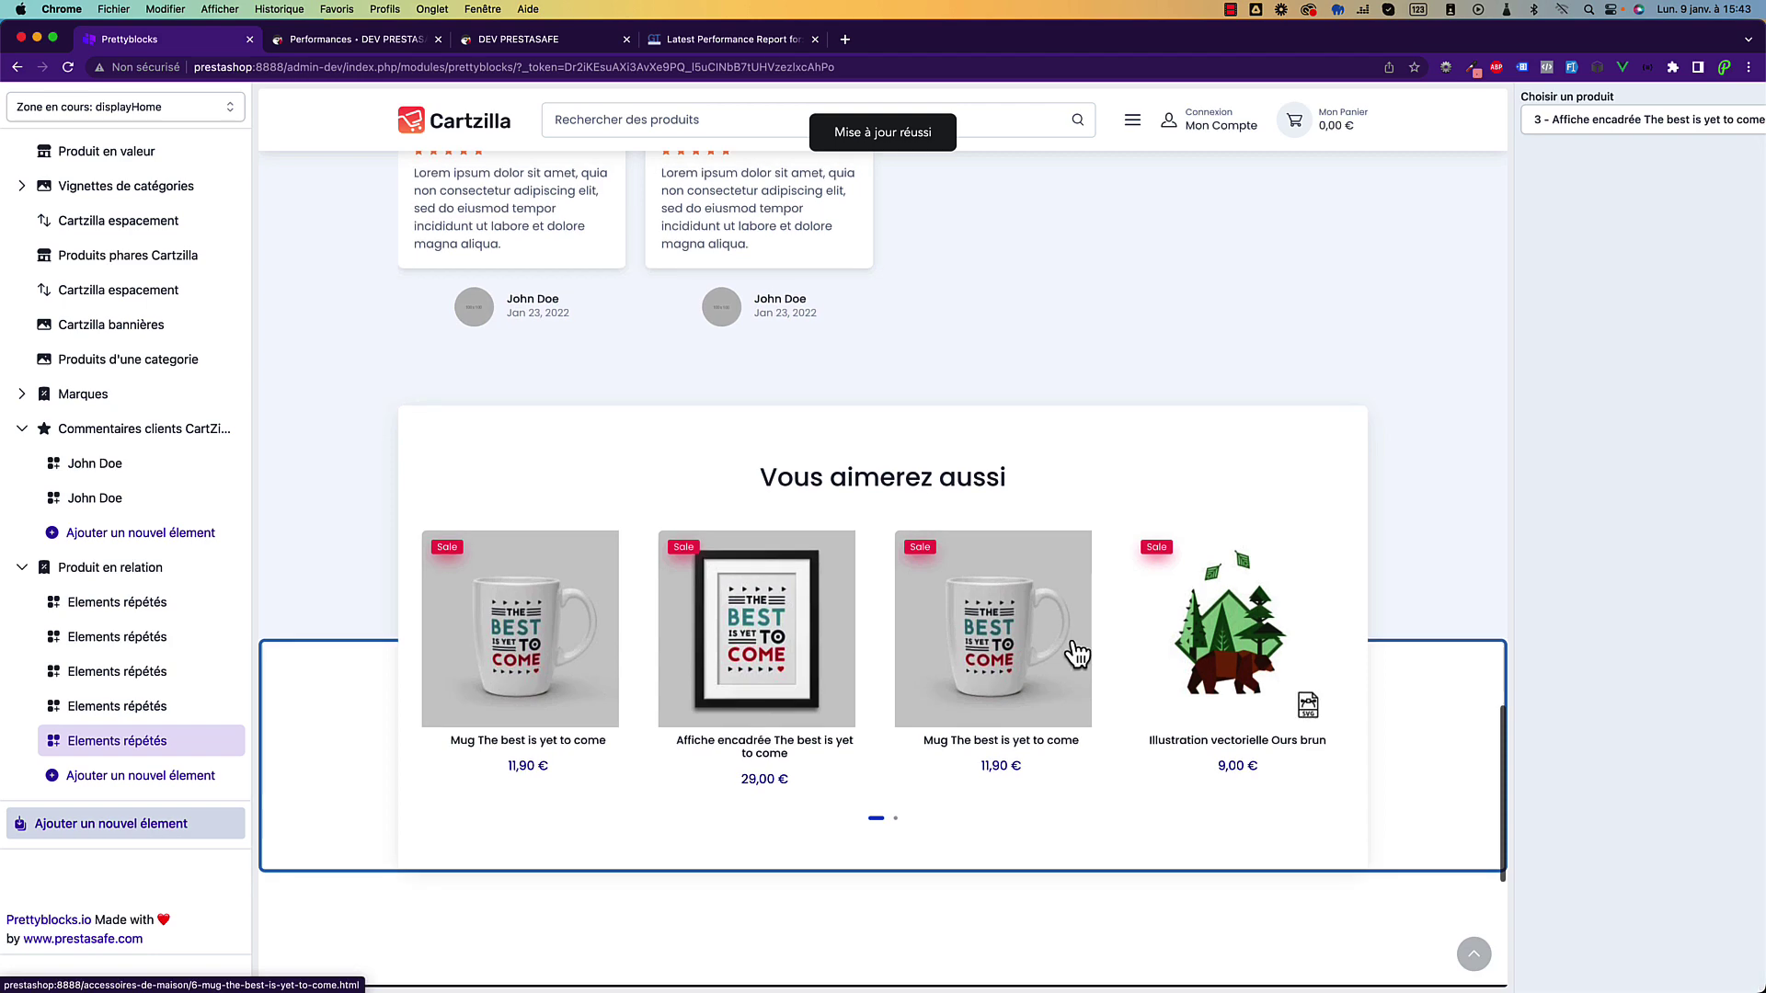
{"action": "left_click", "coordinate": [895, 818]}
{"action": "scroll", "coordinate": [875, 625], "scroll_direction": "up", "scroll_amount": 3}
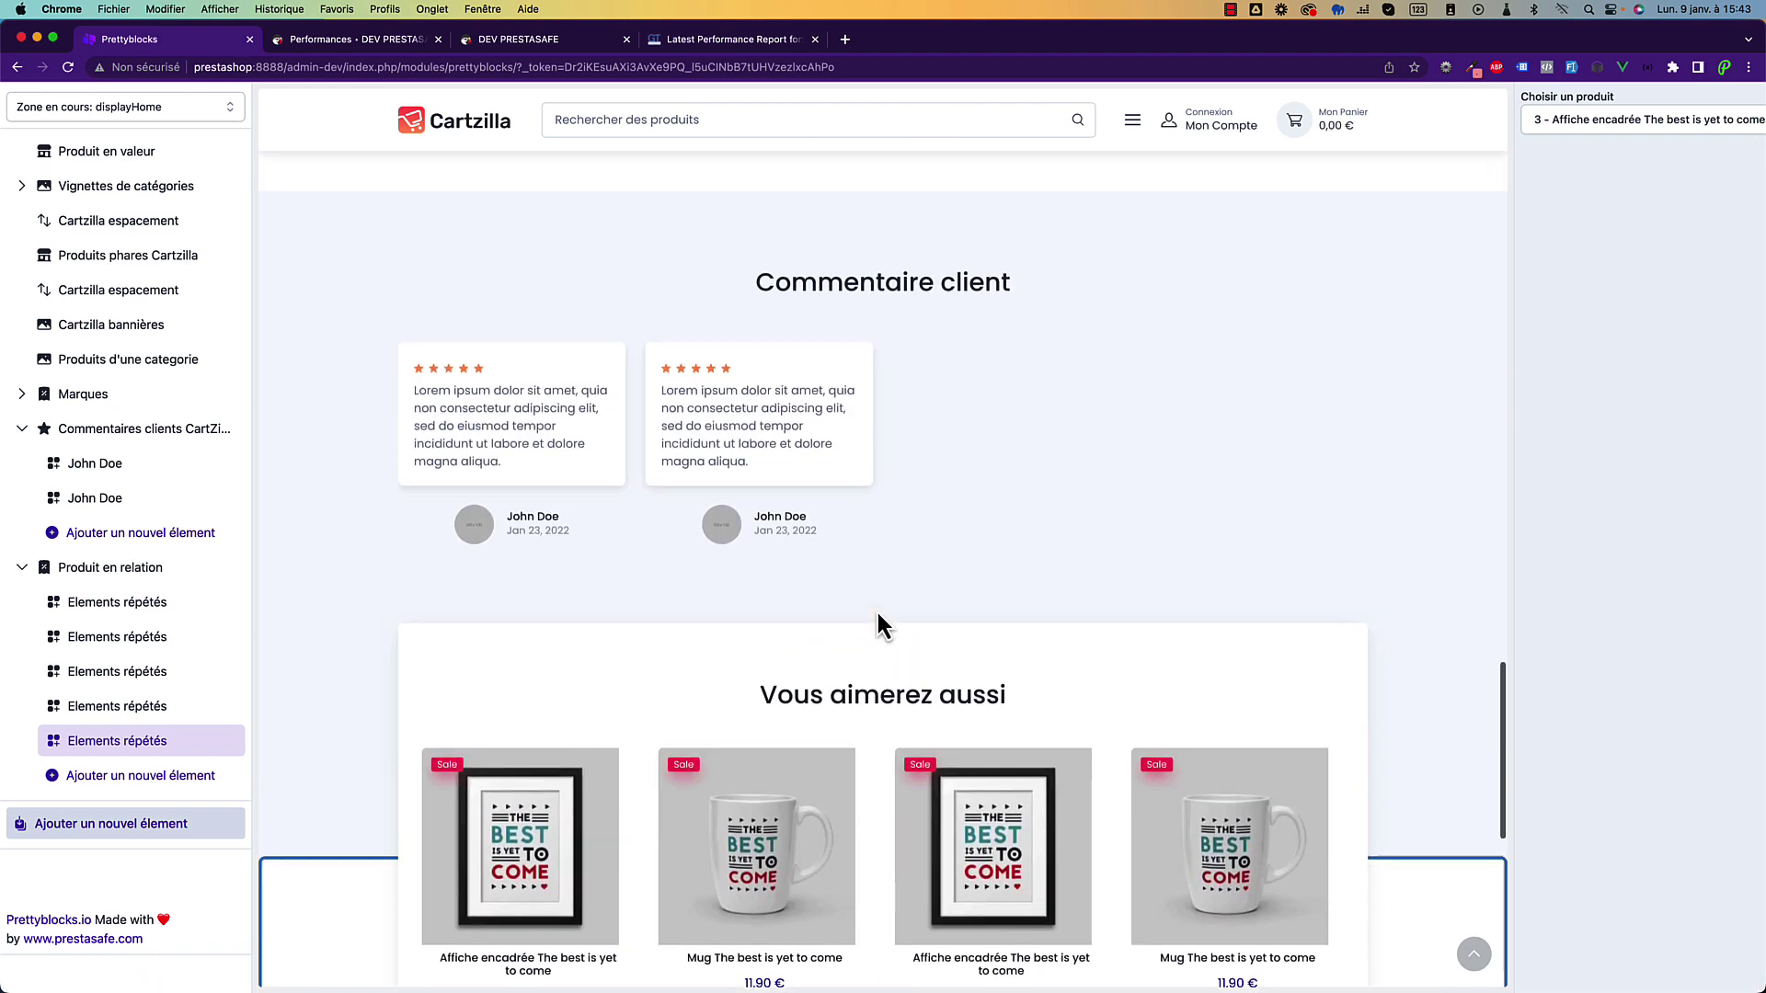
Turn the related products block's "Déplacer le block vers le haut" option off to compare the preview, and re-enable it.
{"action": "left_click", "coordinate": [97, 570]}
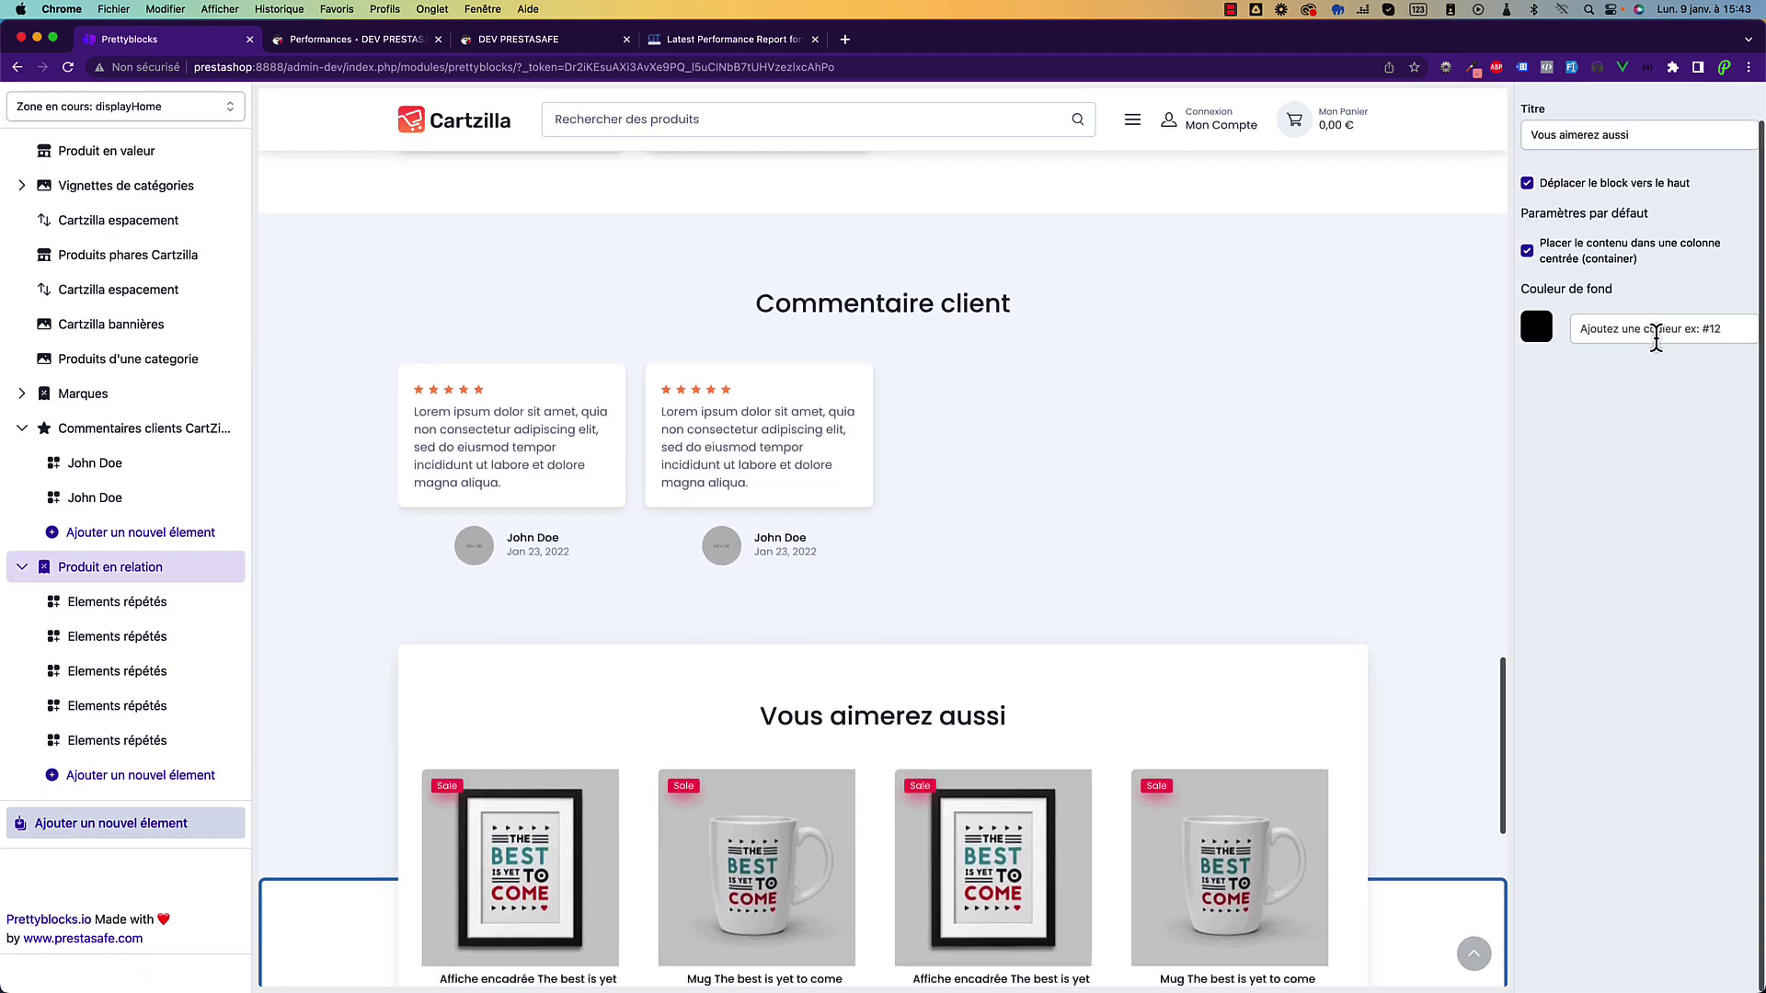
{"action": "scroll", "coordinate": [993, 460], "scroll_direction": "up", "scroll_amount": 4}
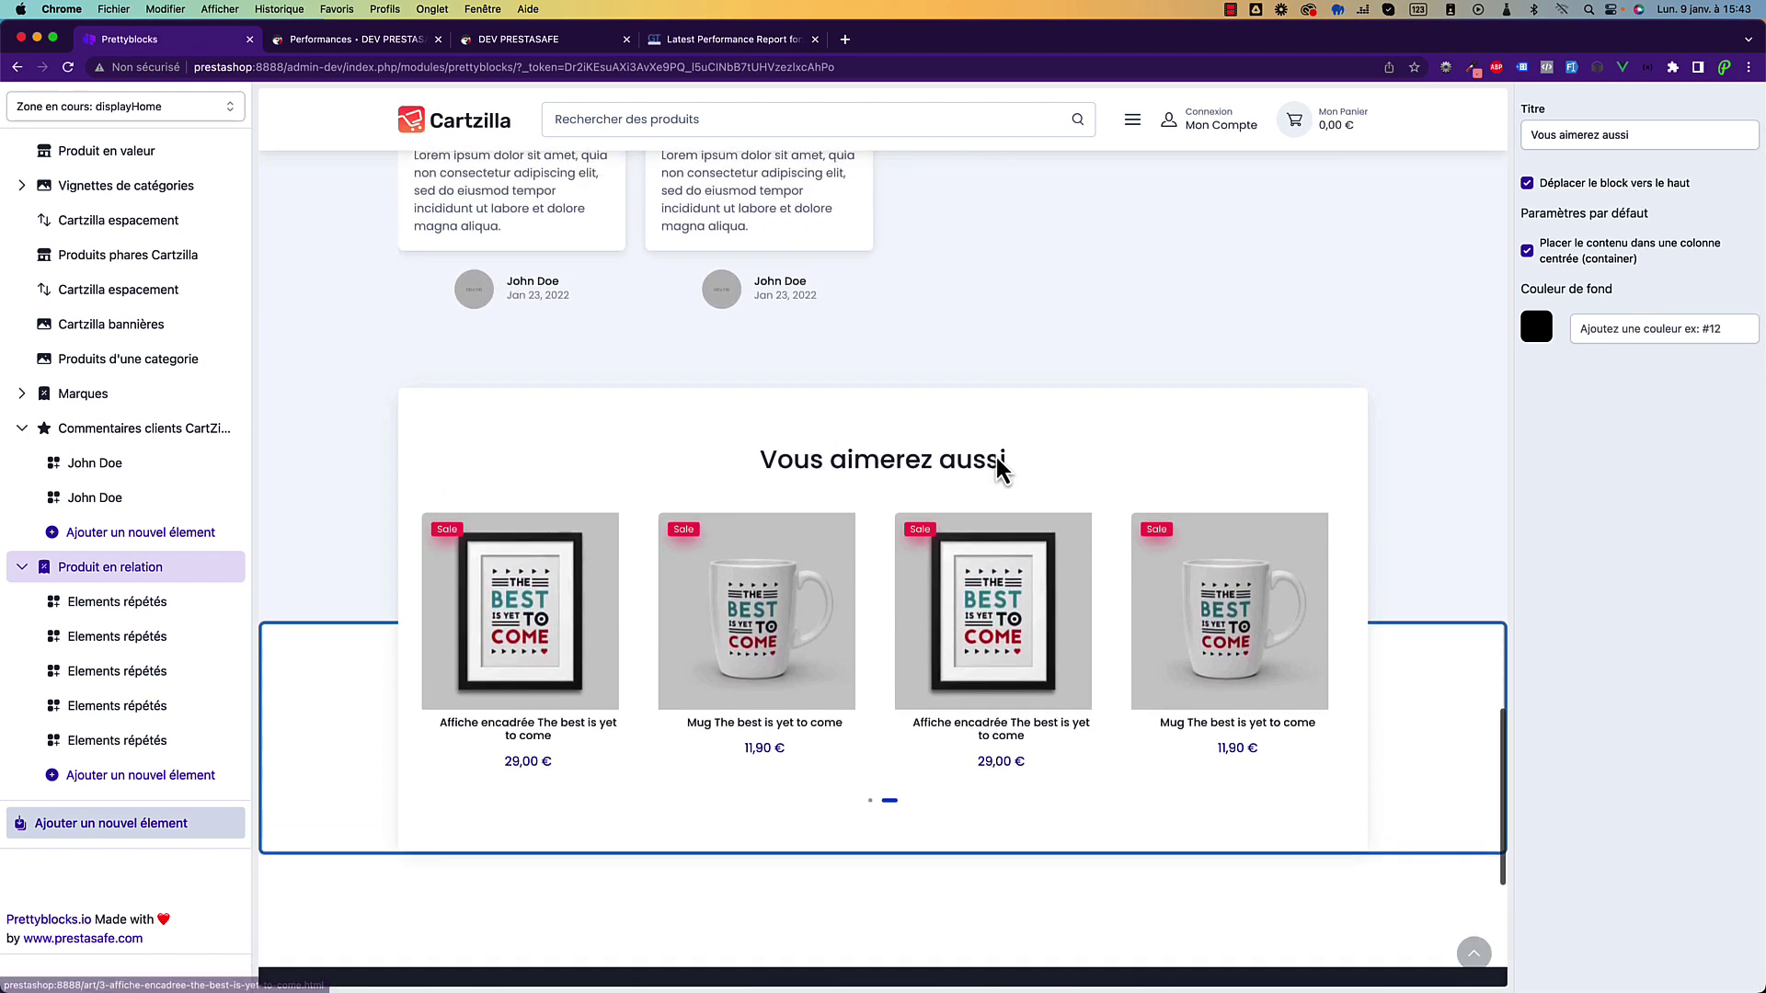
{"action": "left_click", "coordinate": [1642, 181]}
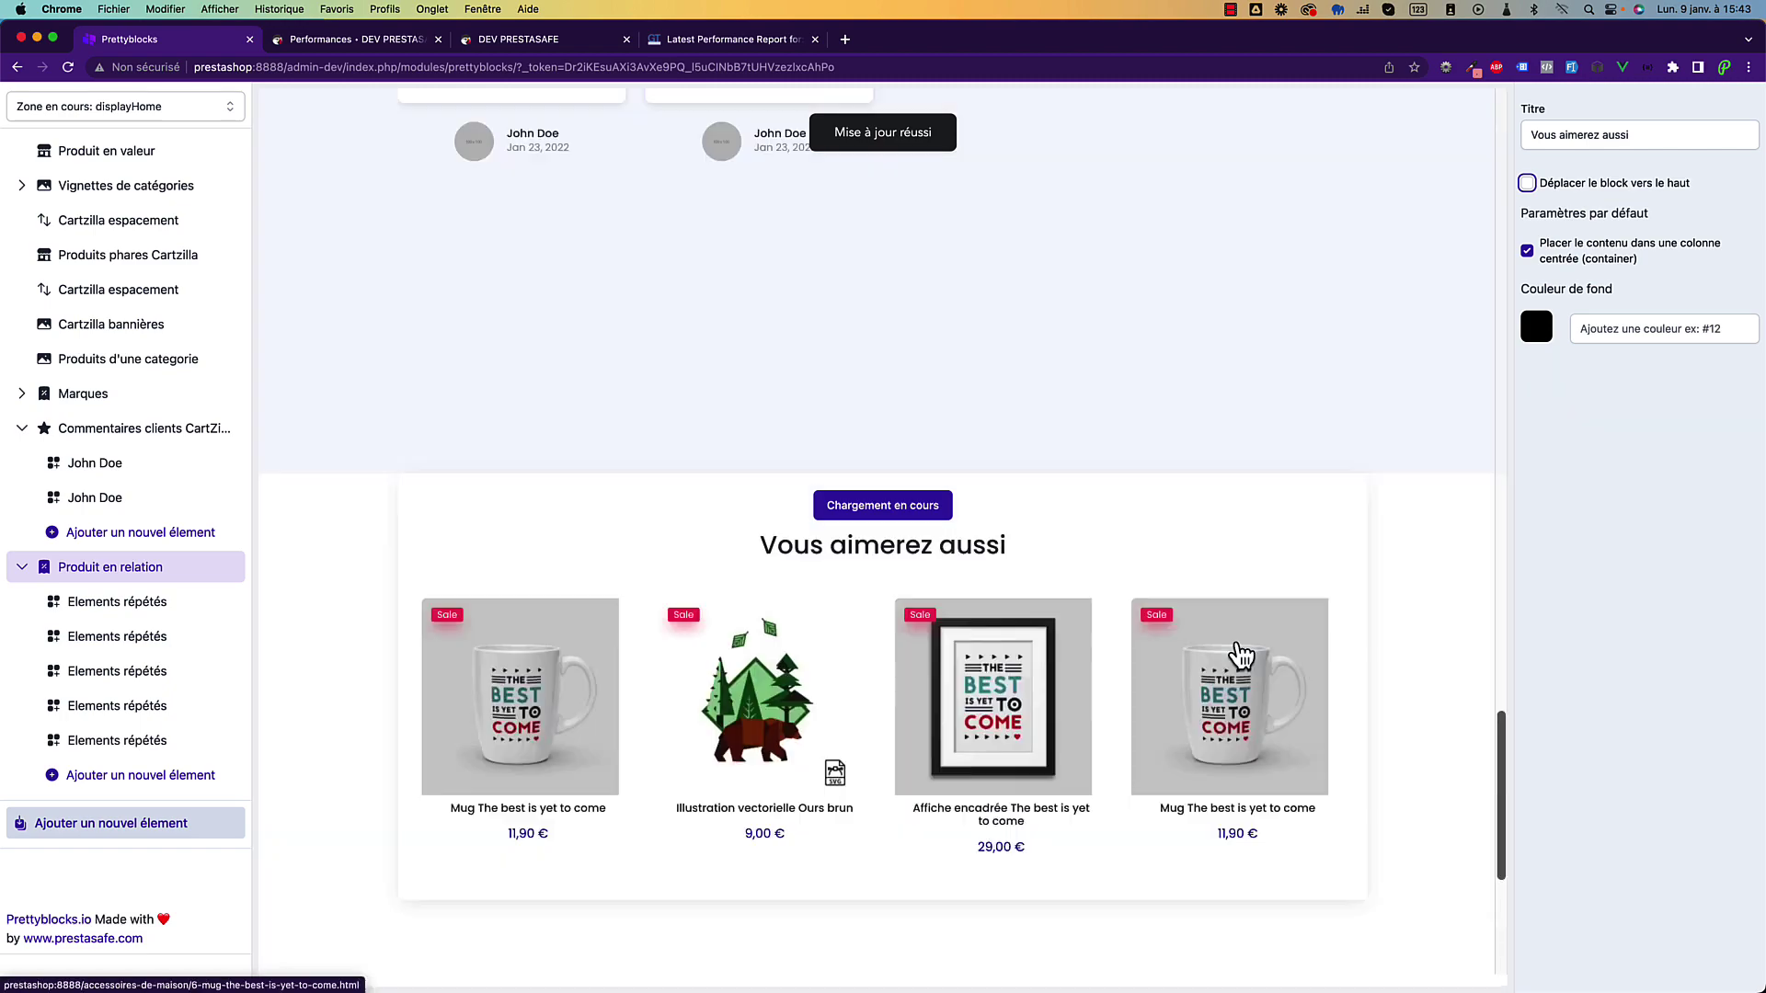
{"action": "left_click", "coordinate": [1571, 188]}
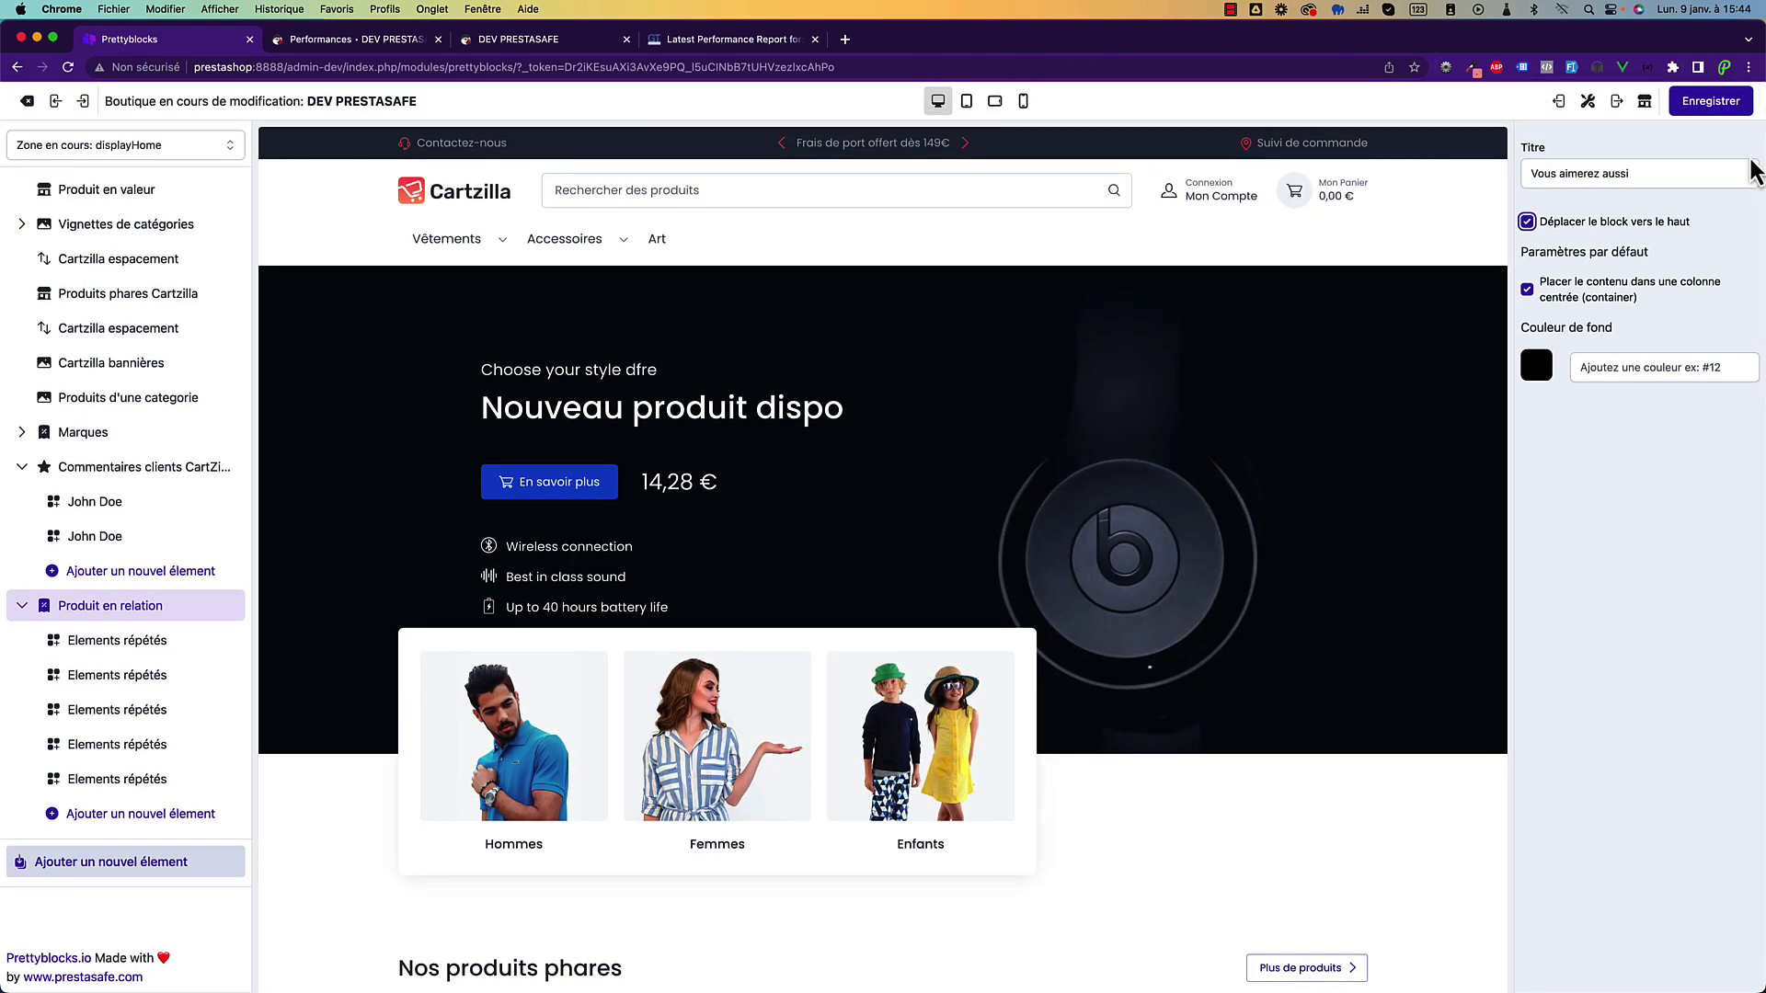
Open the live shop home page and sample the dark background colour at the edge of the headphone banner.
{"action": "left_click", "coordinate": [1645, 103]}
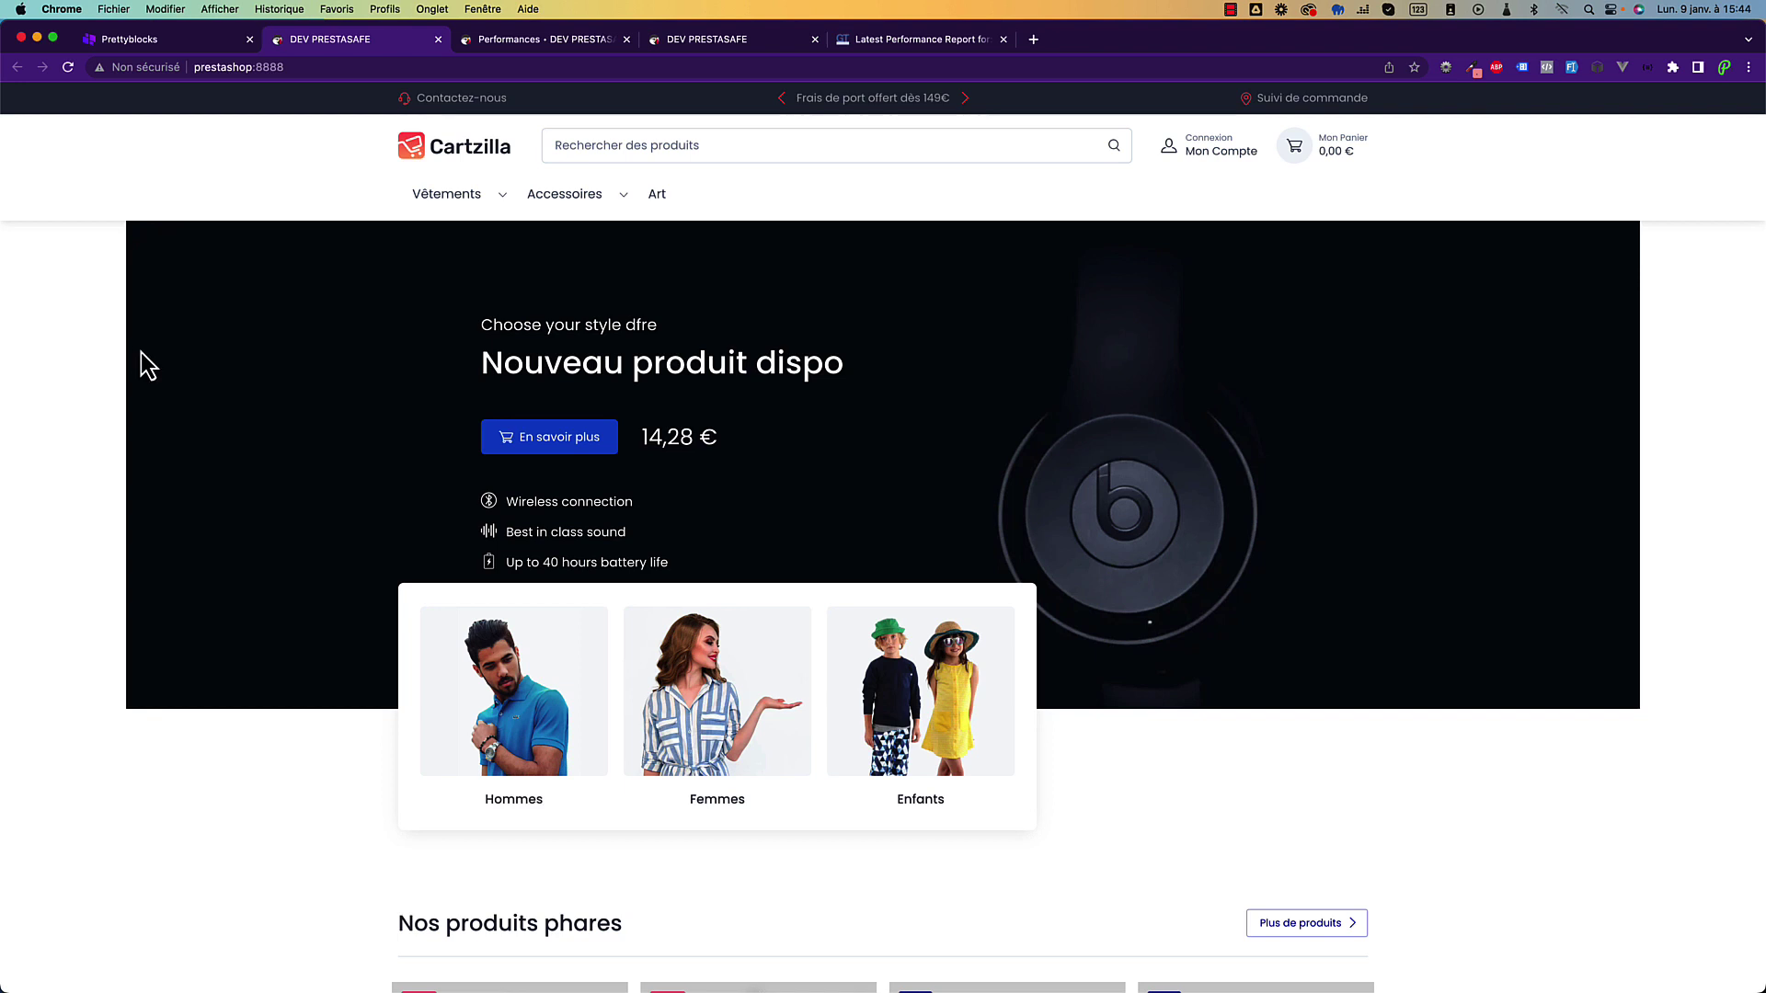
{"action": "left_click", "coordinate": [1446, 67]}
{"action": "left_click", "coordinate": [1472, 67]}
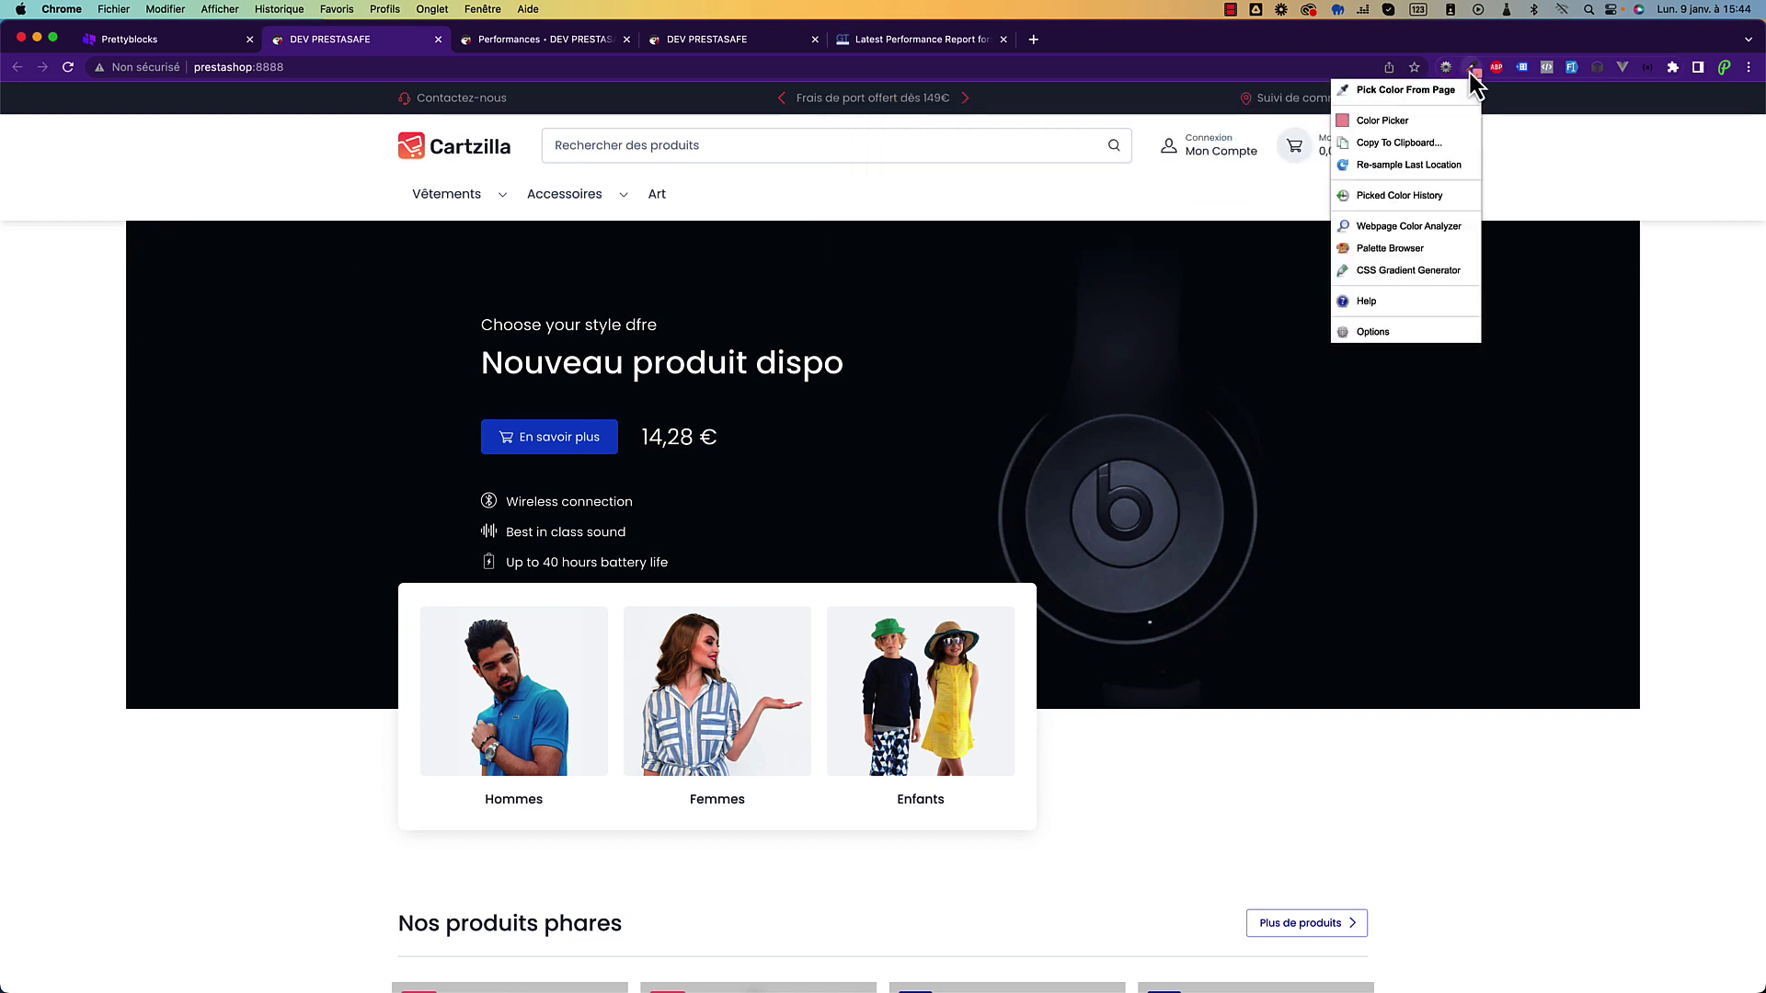
{"action": "left_click", "coordinate": [1446, 85]}
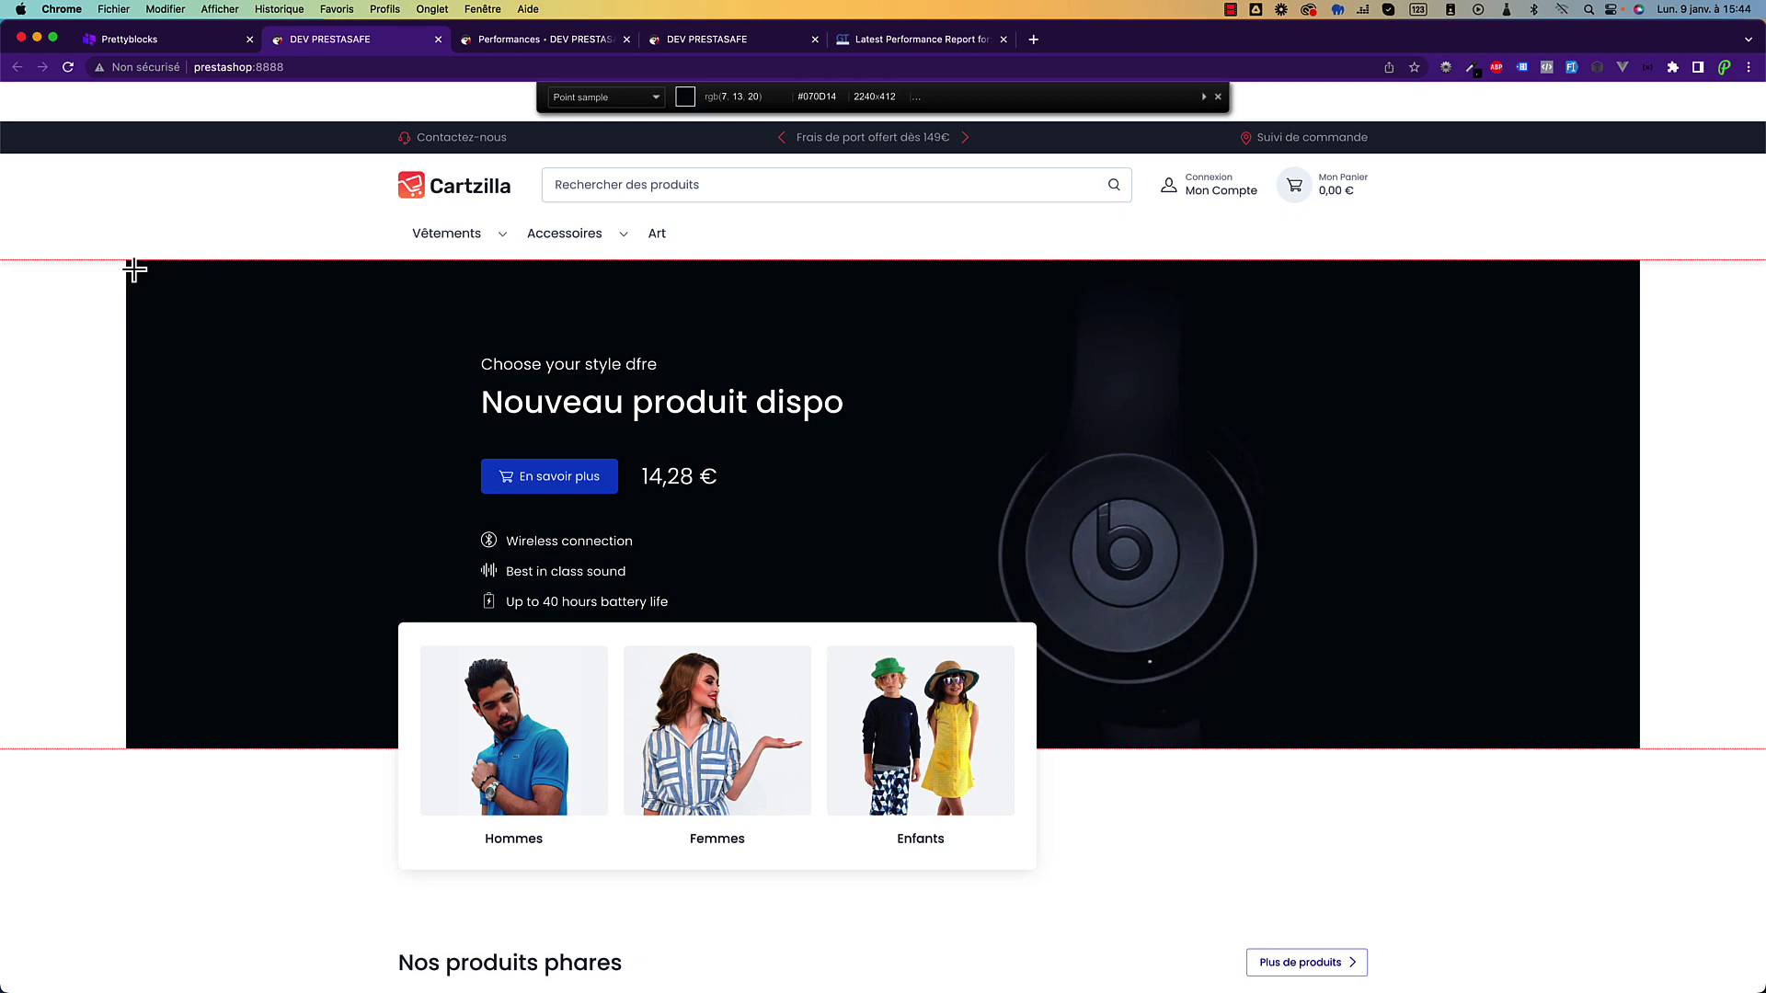
{"action": "left_click", "coordinate": [135, 269]}
Set the "Produit en valeur" block's background colour to #070D14 in Prettyblocks, save, and reload the live shop home page to check the banner.
{"action": "left_click", "coordinate": [520, 39]}
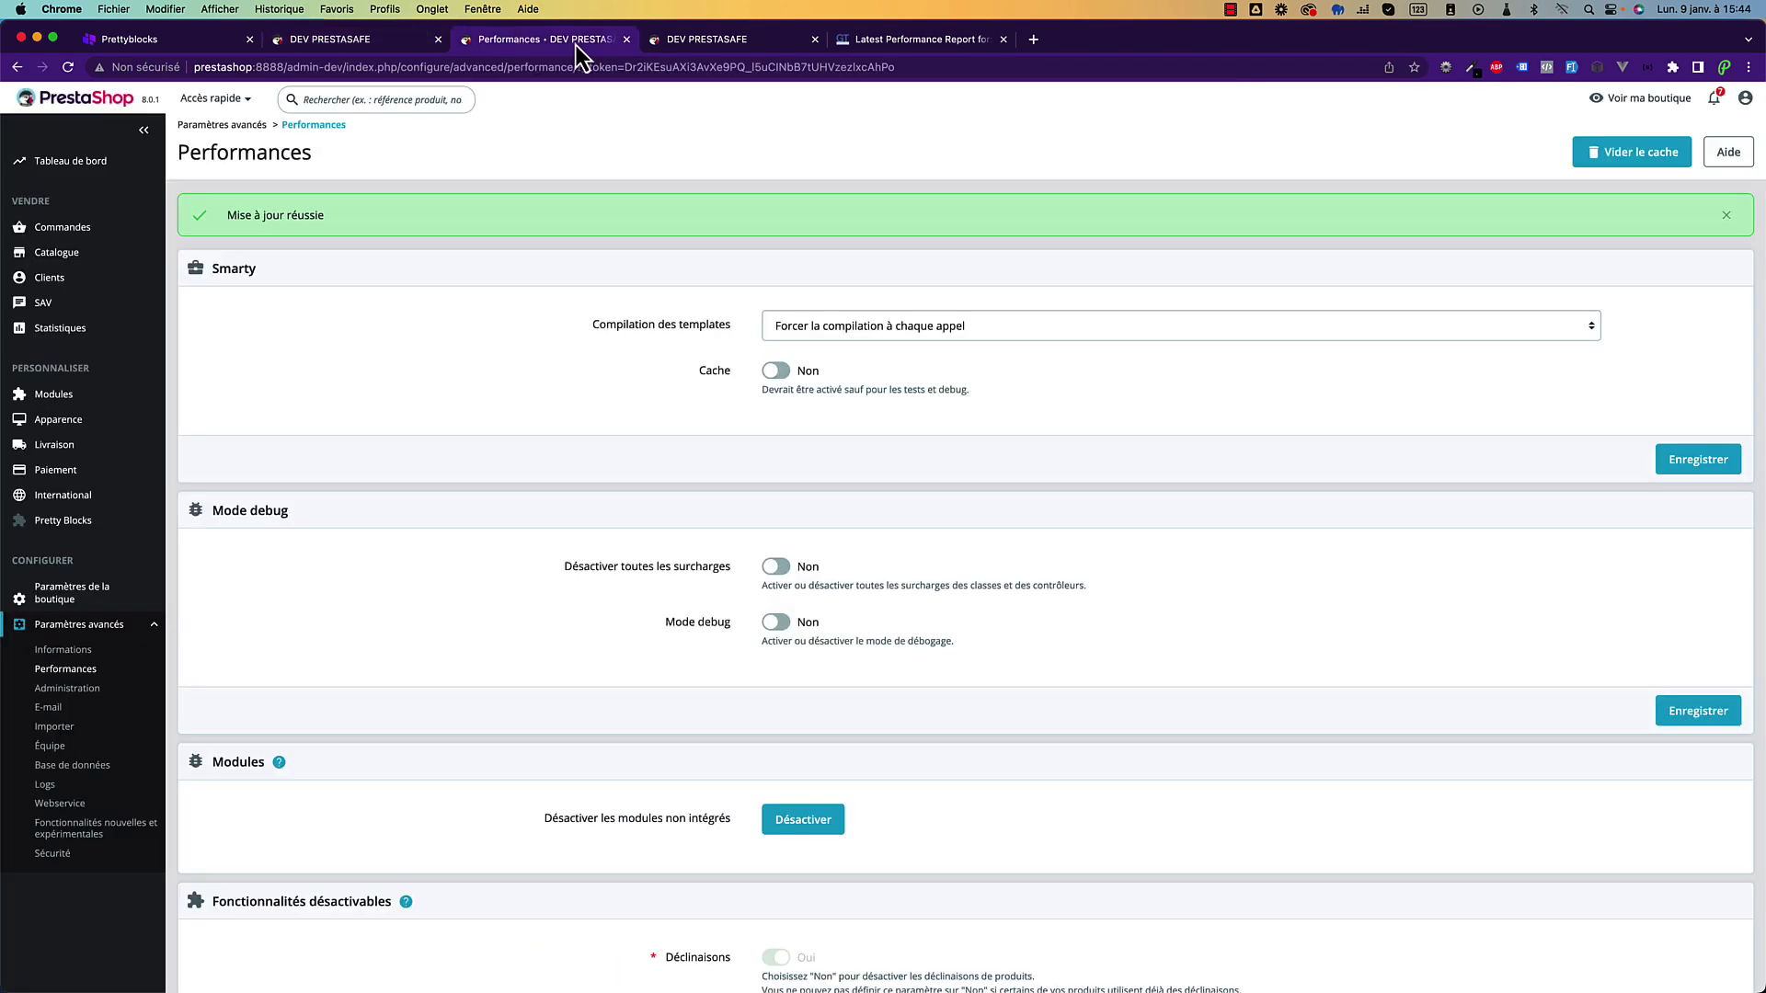
{"action": "left_click", "coordinate": [723, 40]}
{"action": "left_click", "coordinate": [221, 40]}
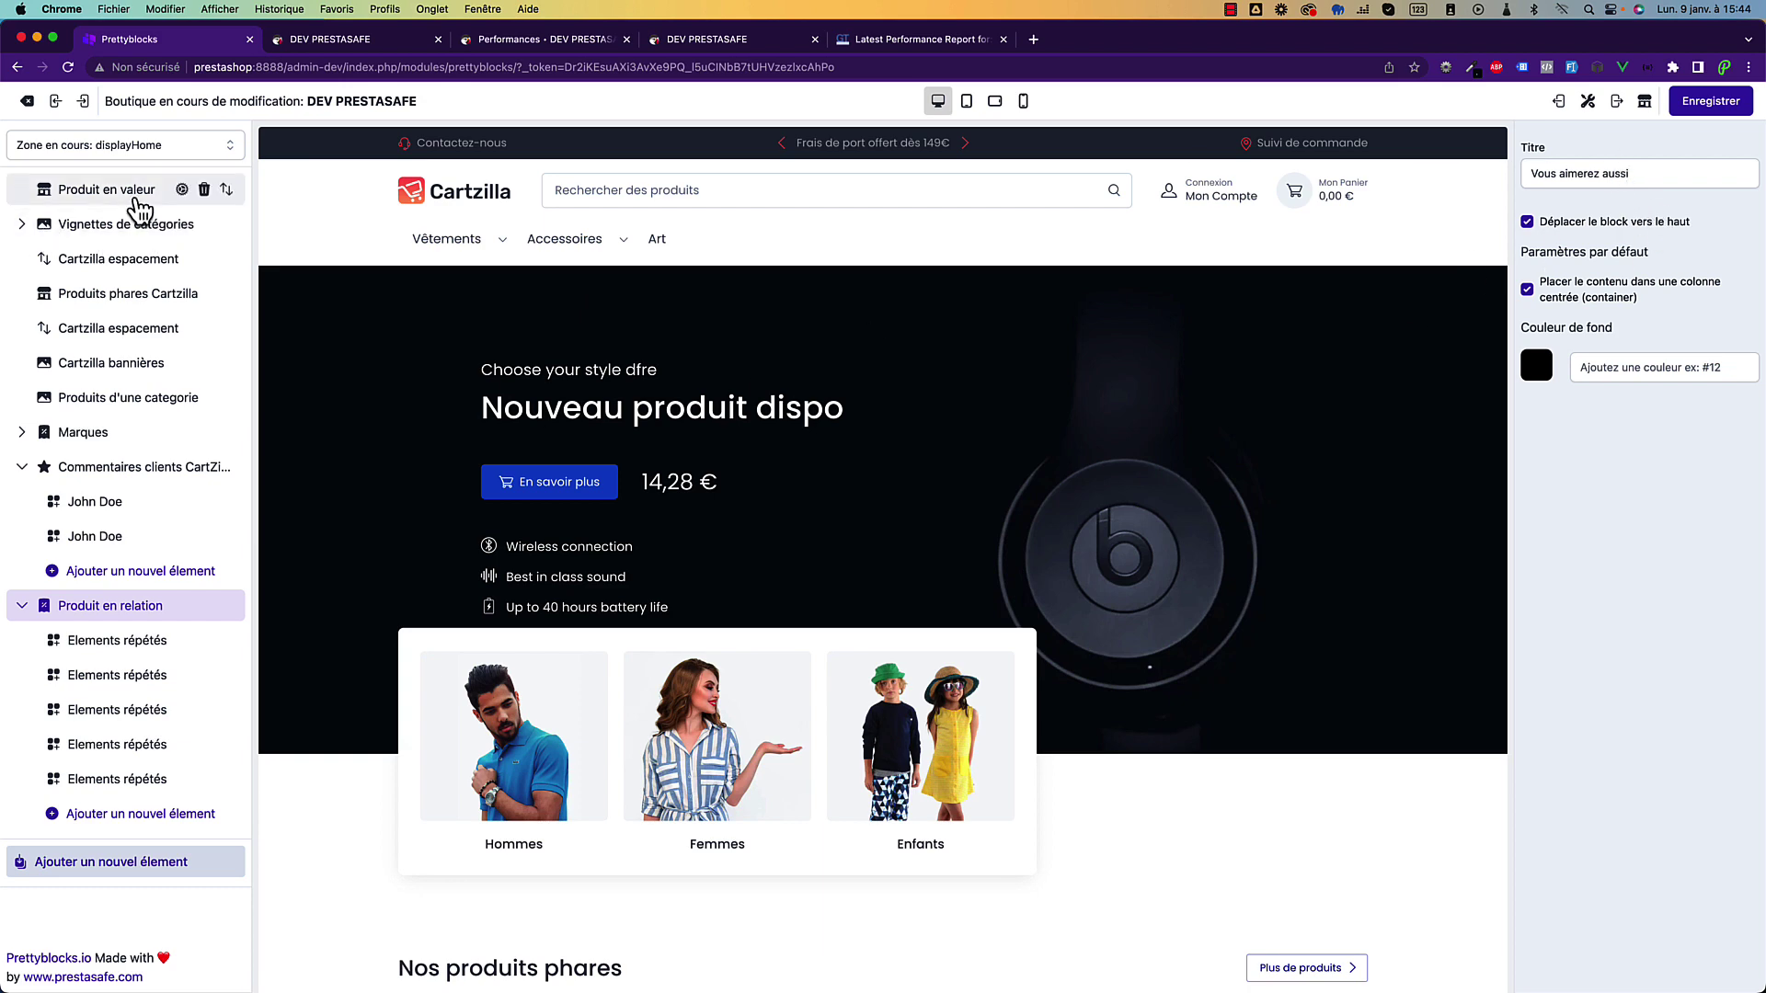
{"action": "left_click", "coordinate": [29, 193]}
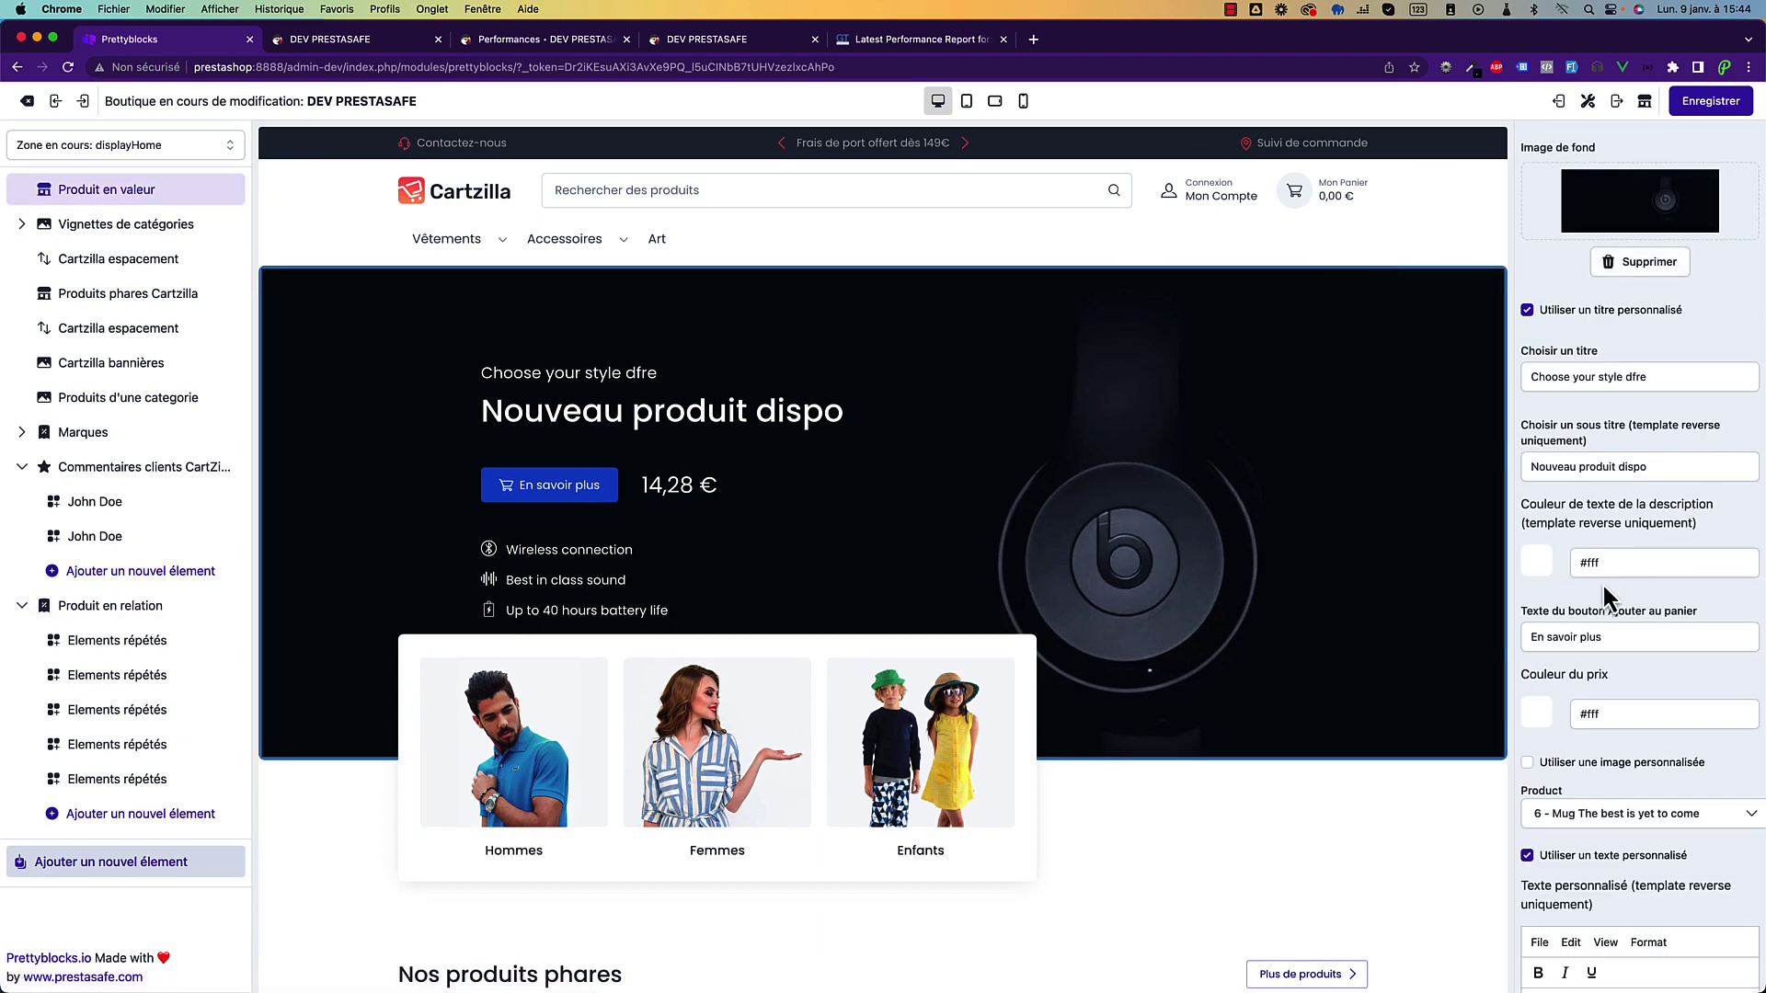
{"action": "scroll", "coordinate": [1628, 561], "scroll_direction": "down", "scroll_amount": 10}
{"action": "left_click", "coordinate": [1639, 584]}
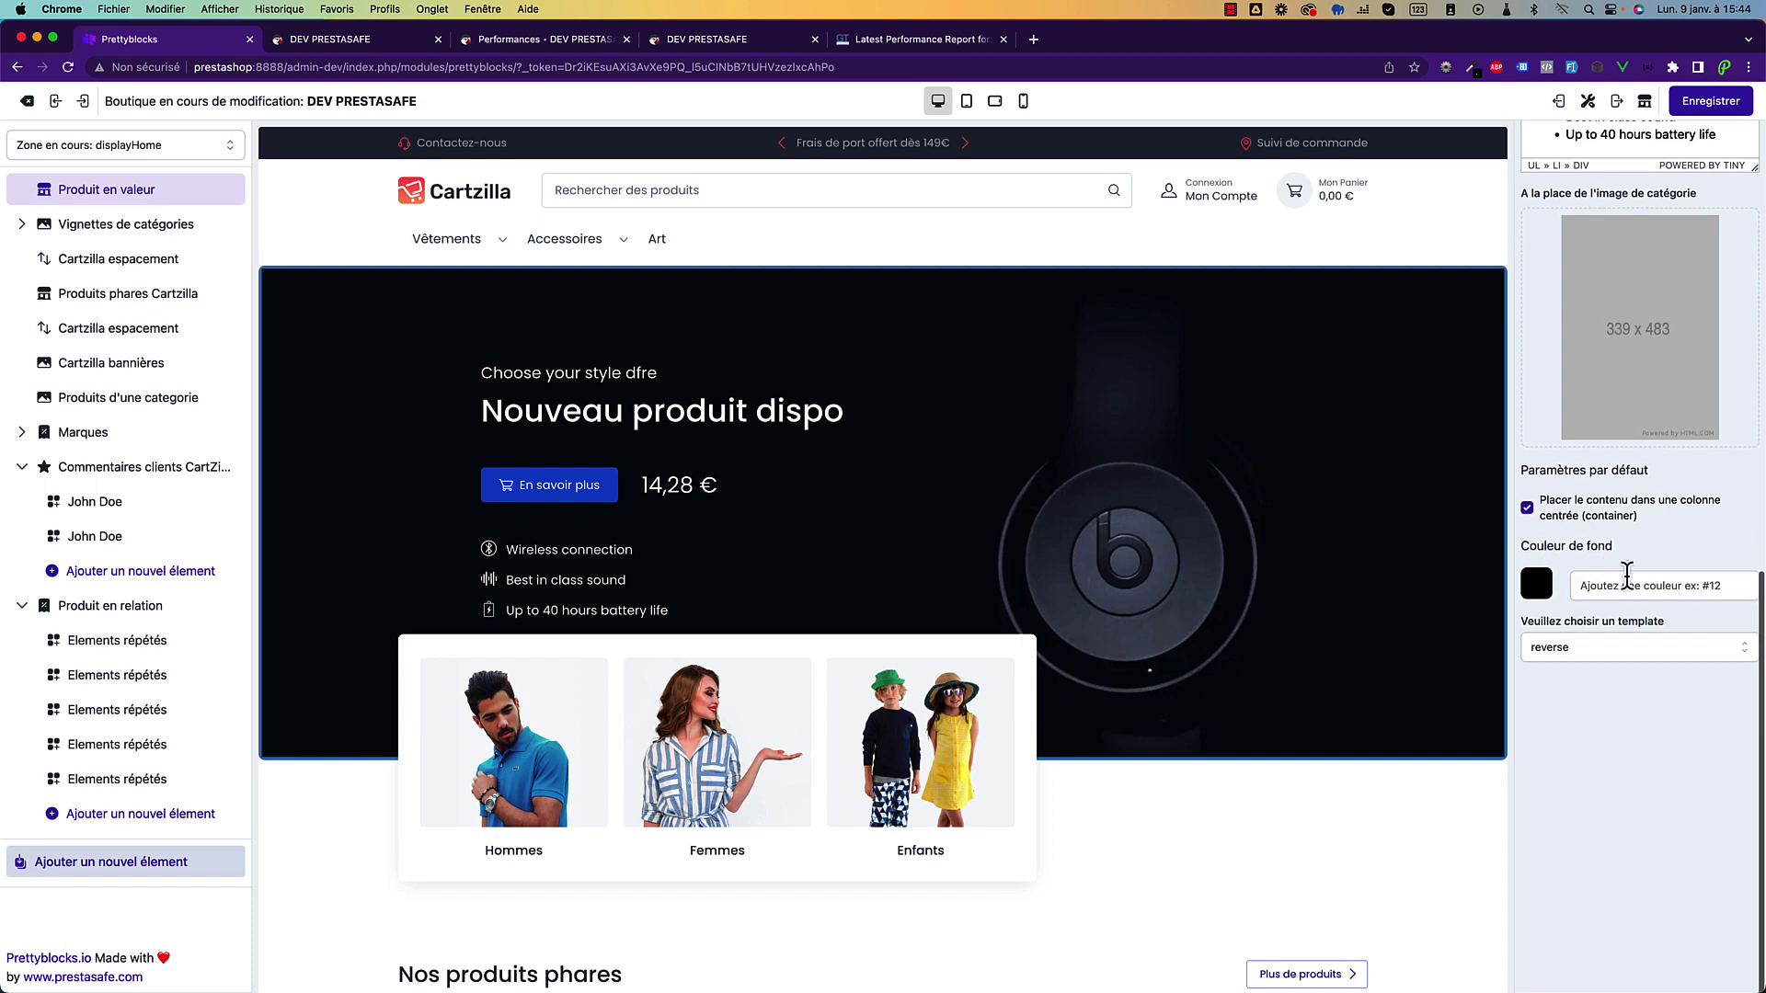
{"action": "key", "text": "super+v"}
{"action": "left_click", "coordinate": [1710, 101]}
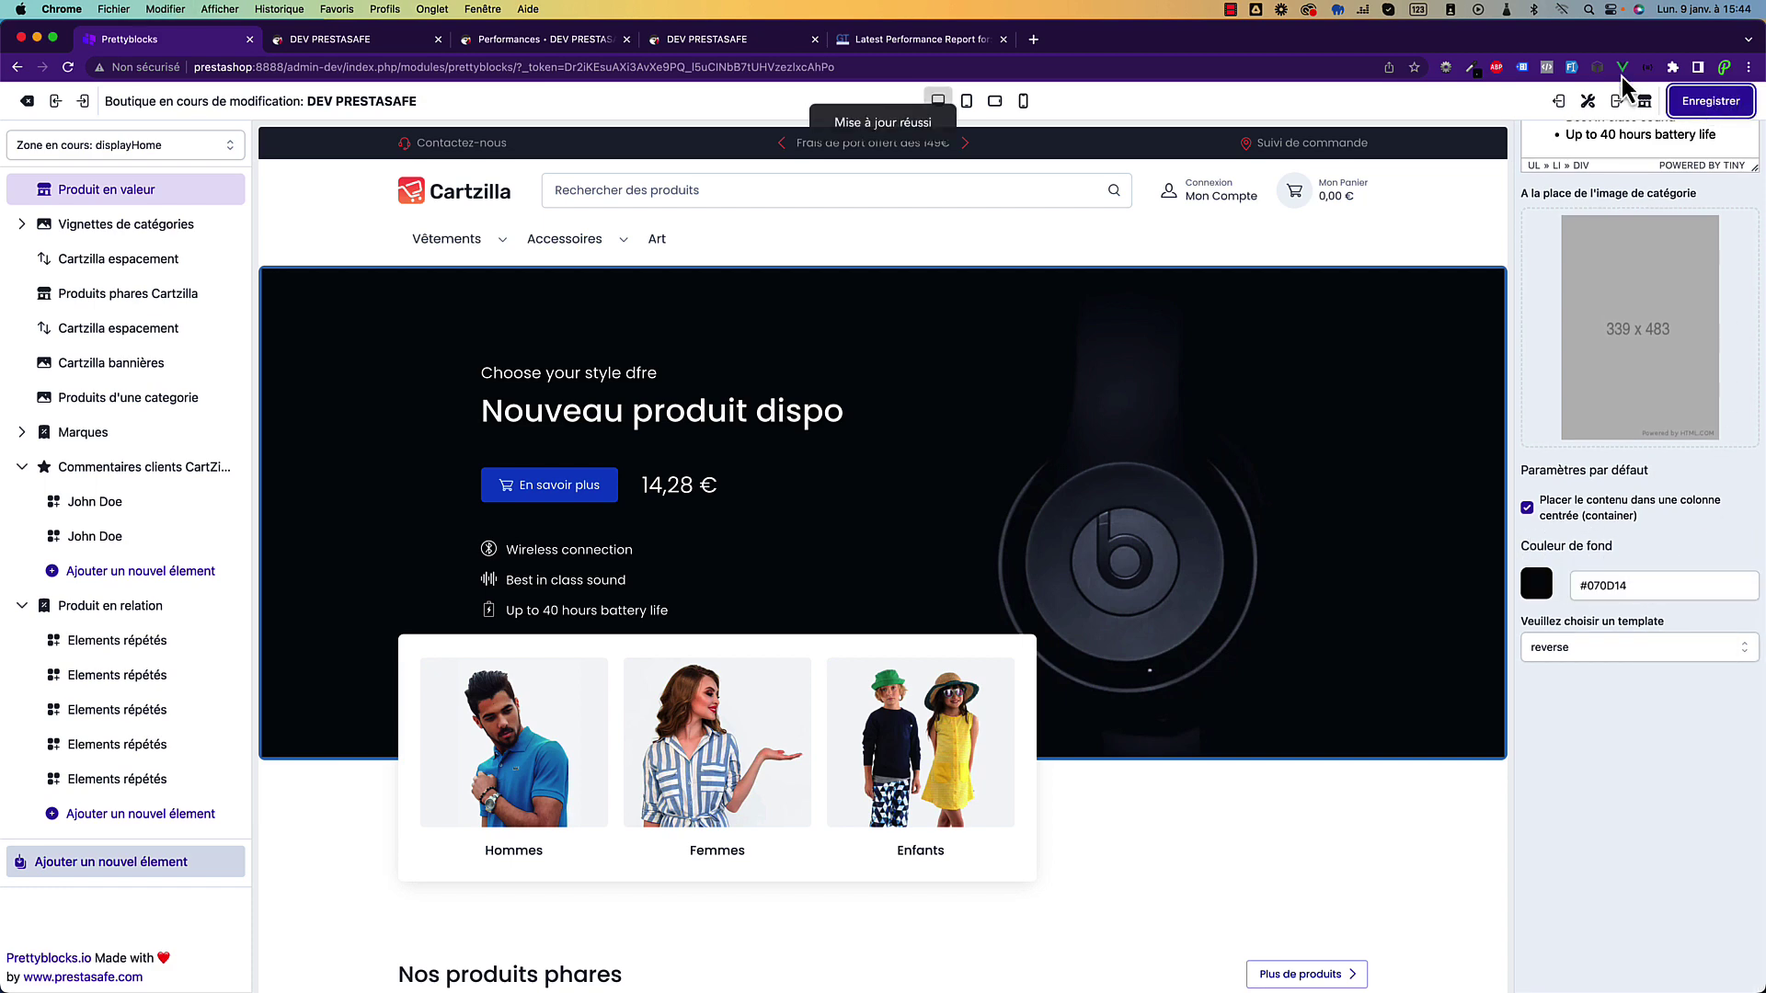
{"action": "left_click", "coordinate": [743, 42]}
{"action": "key", "text": "super+r"}
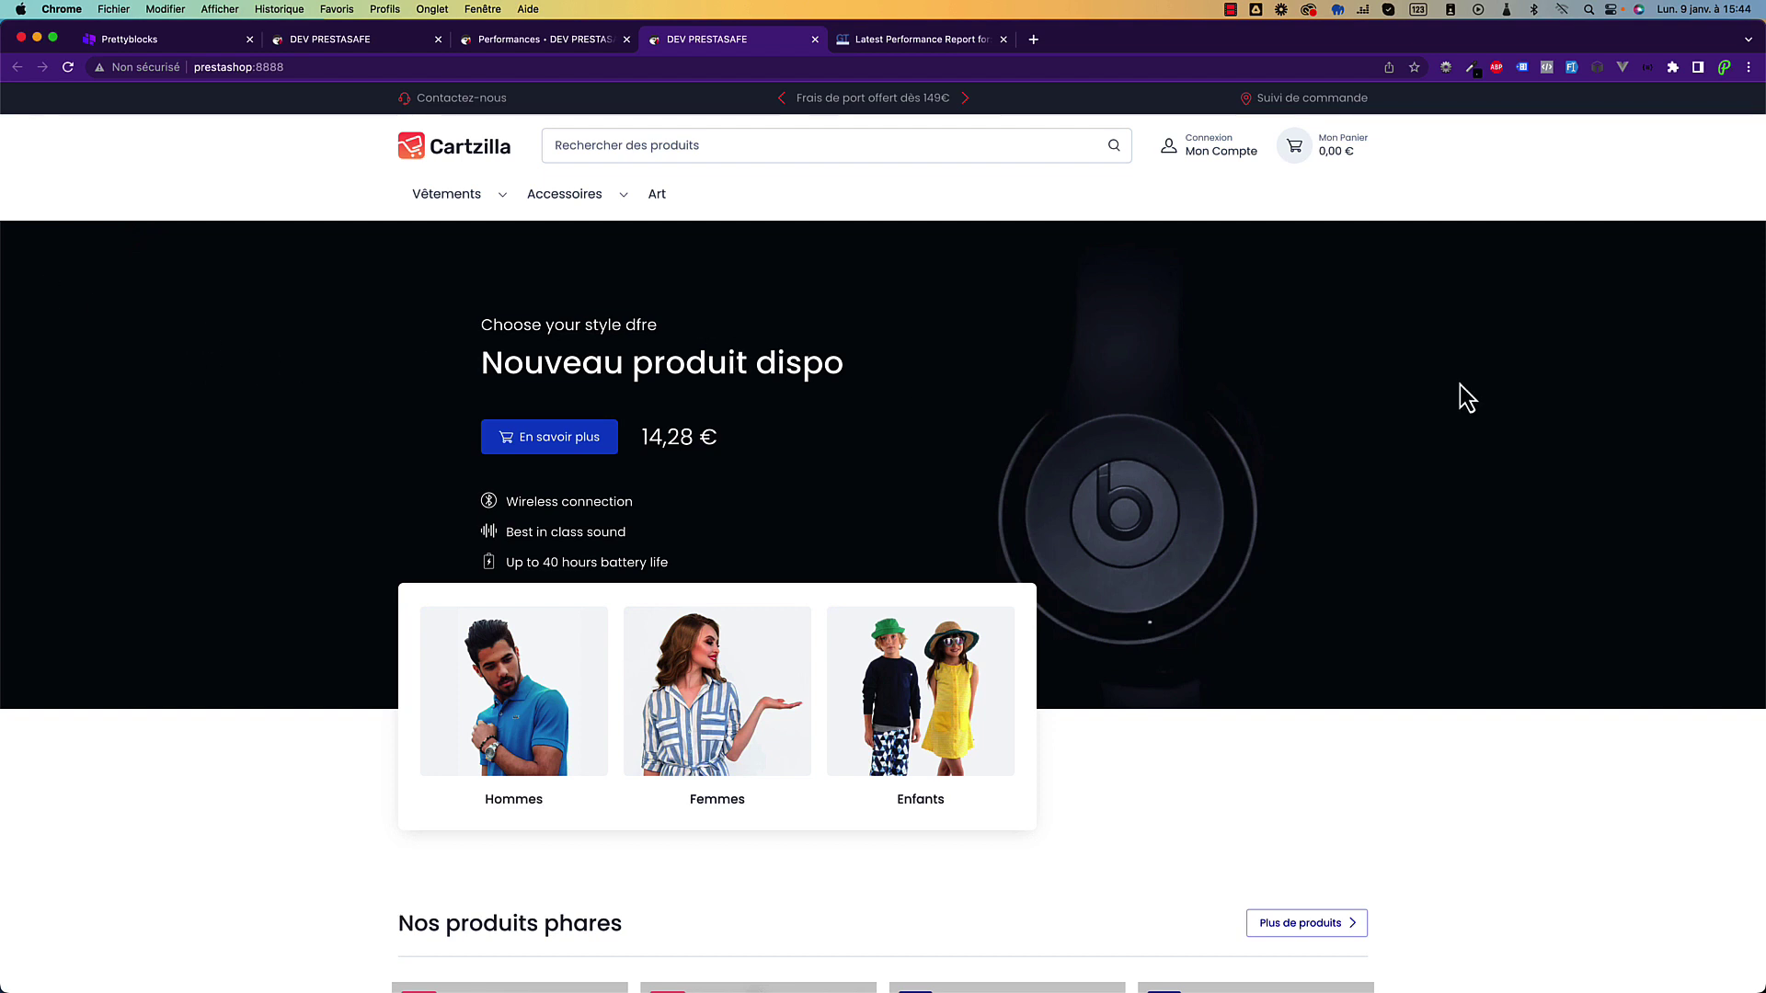
Return to the Prettyblocks editor and examine the home page's responsive layout in the phone and portrait tablet previews.
{"action": "left_click", "coordinate": [197, 46]}
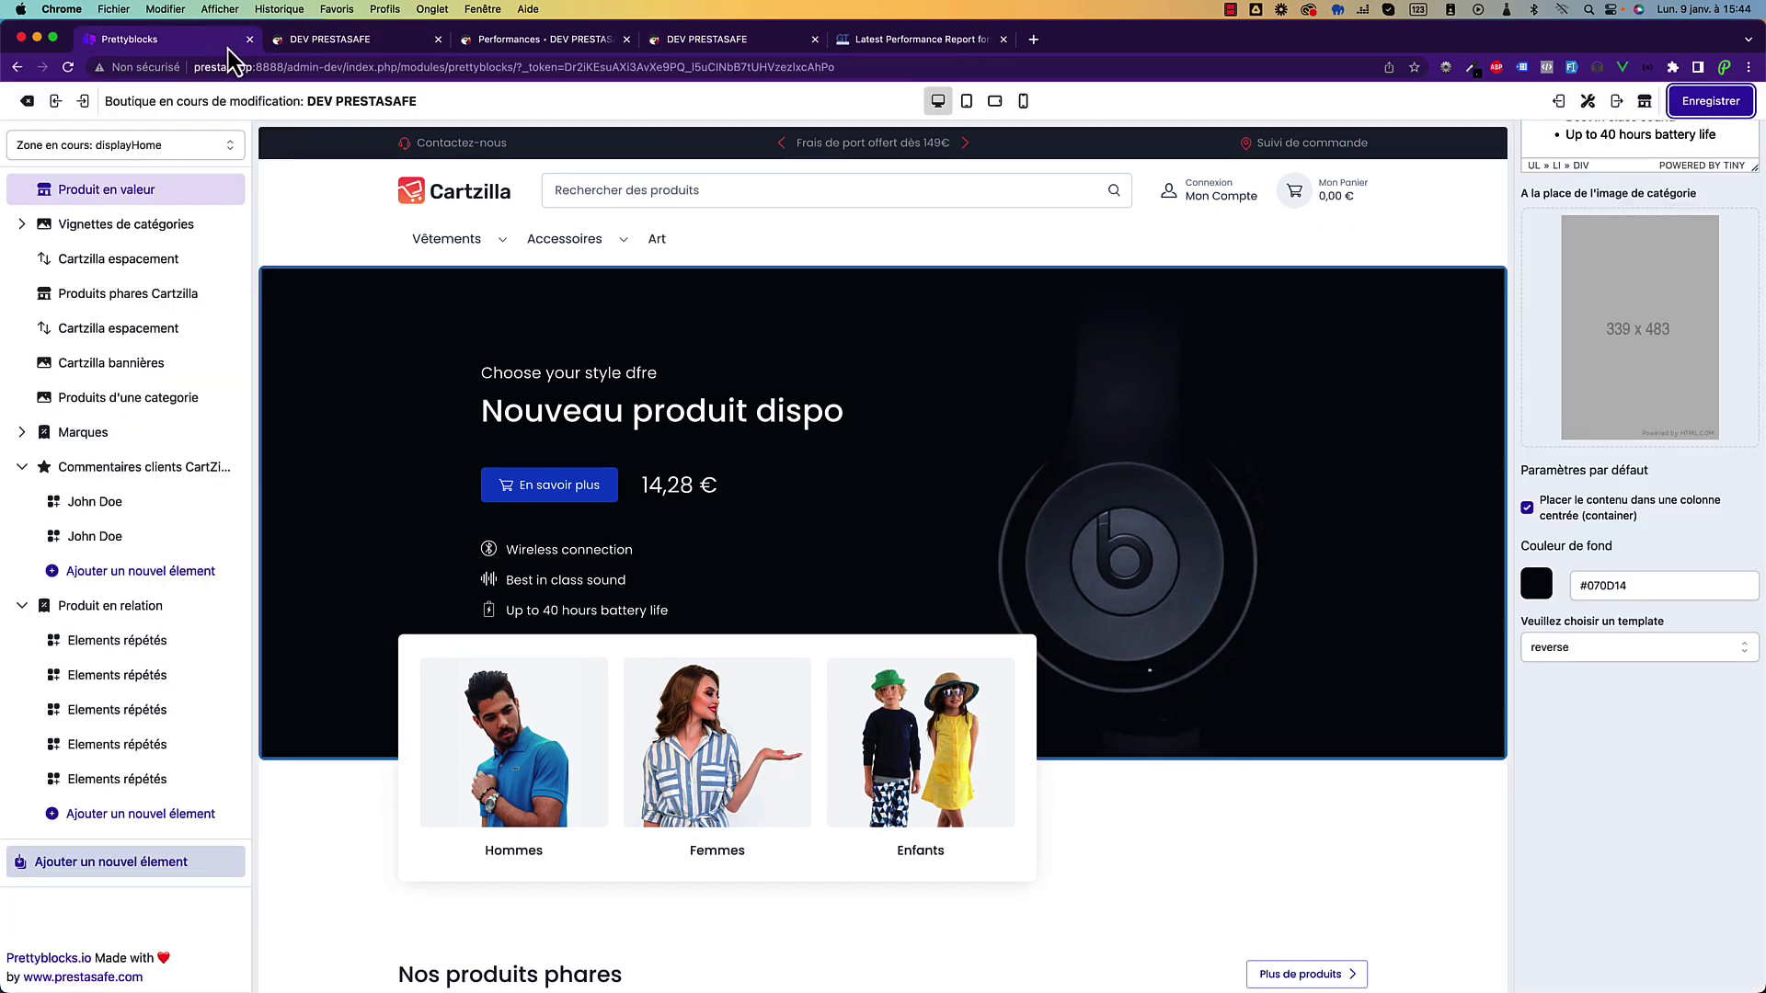
{"action": "left_click", "coordinate": [1022, 100]}
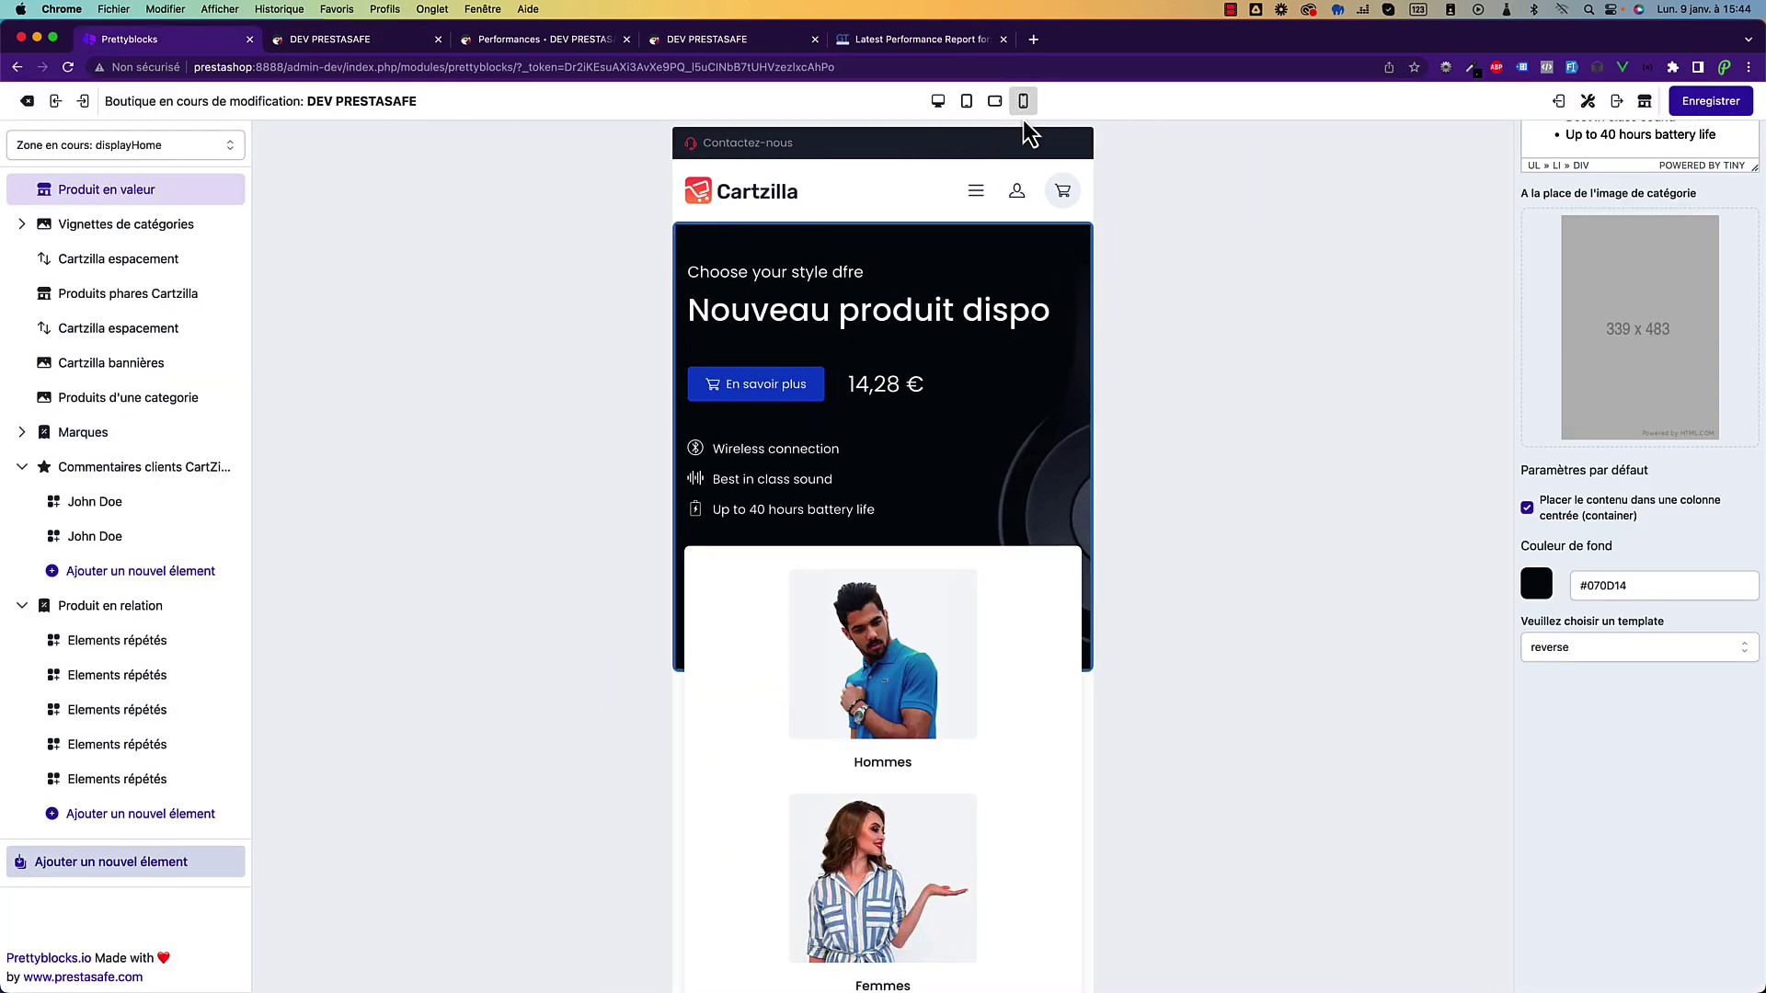
{"action": "left_click", "coordinate": [967, 101]}
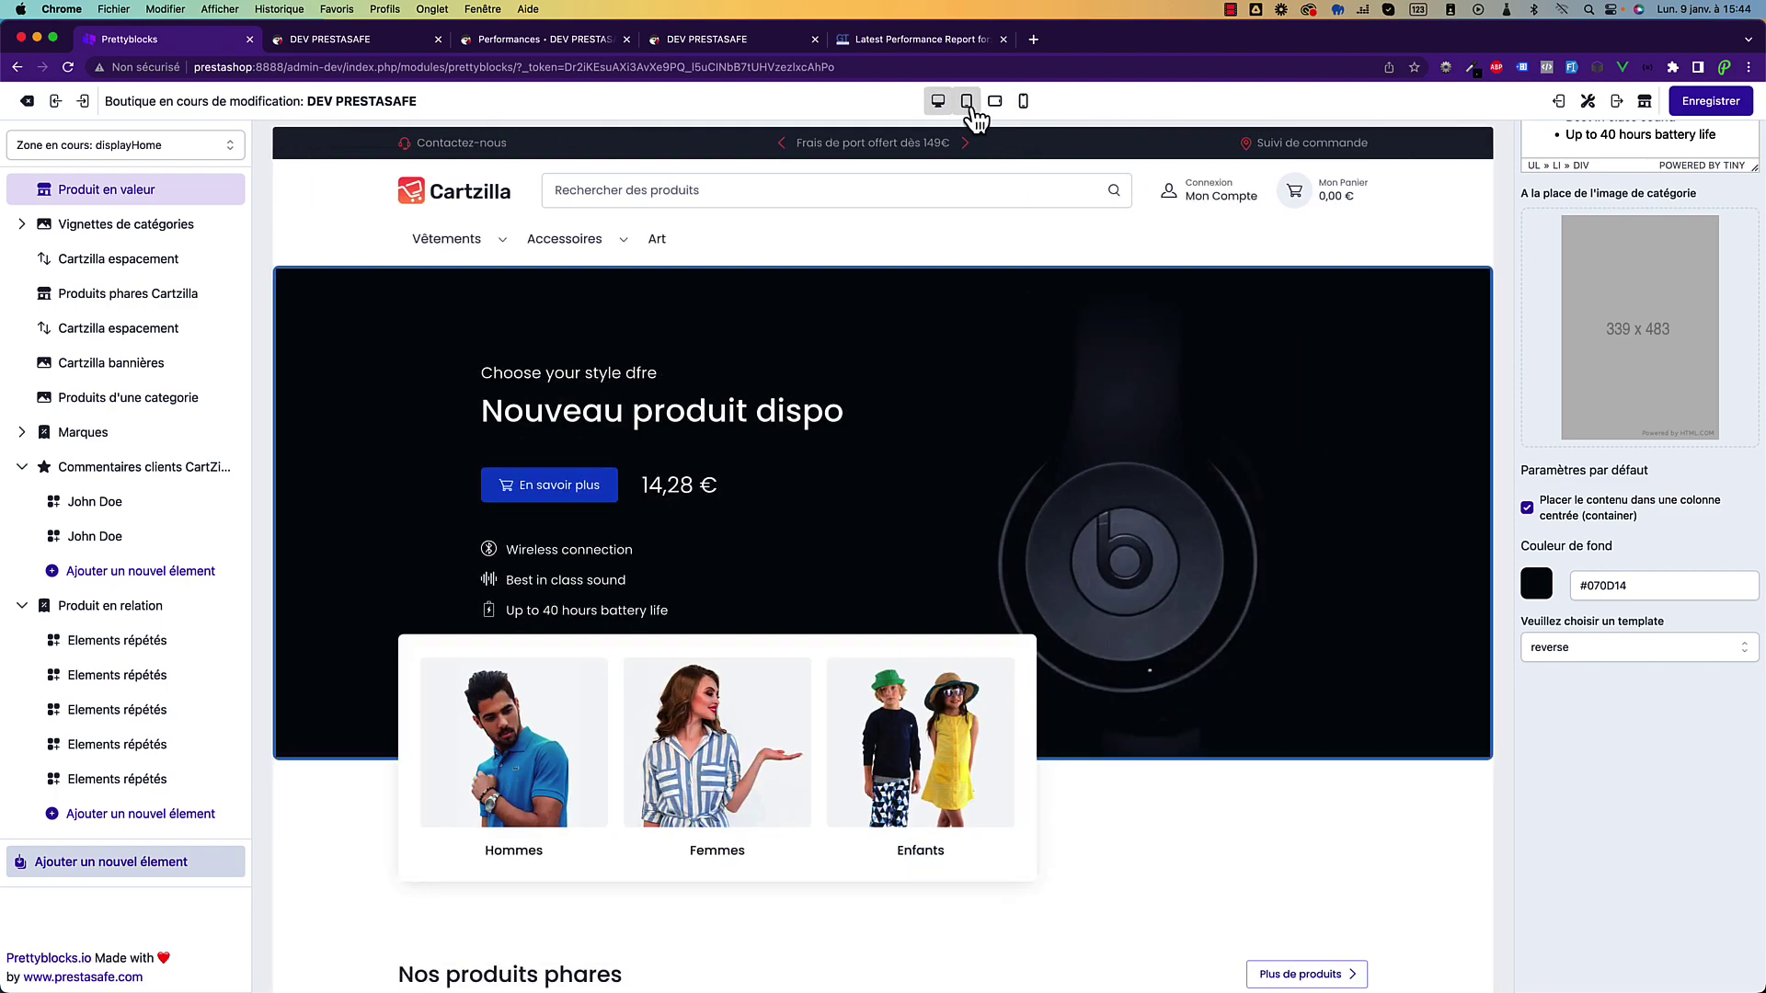
{"action": "scroll", "coordinate": [957, 357], "scroll_direction": "down", "scroll_amount": 15}
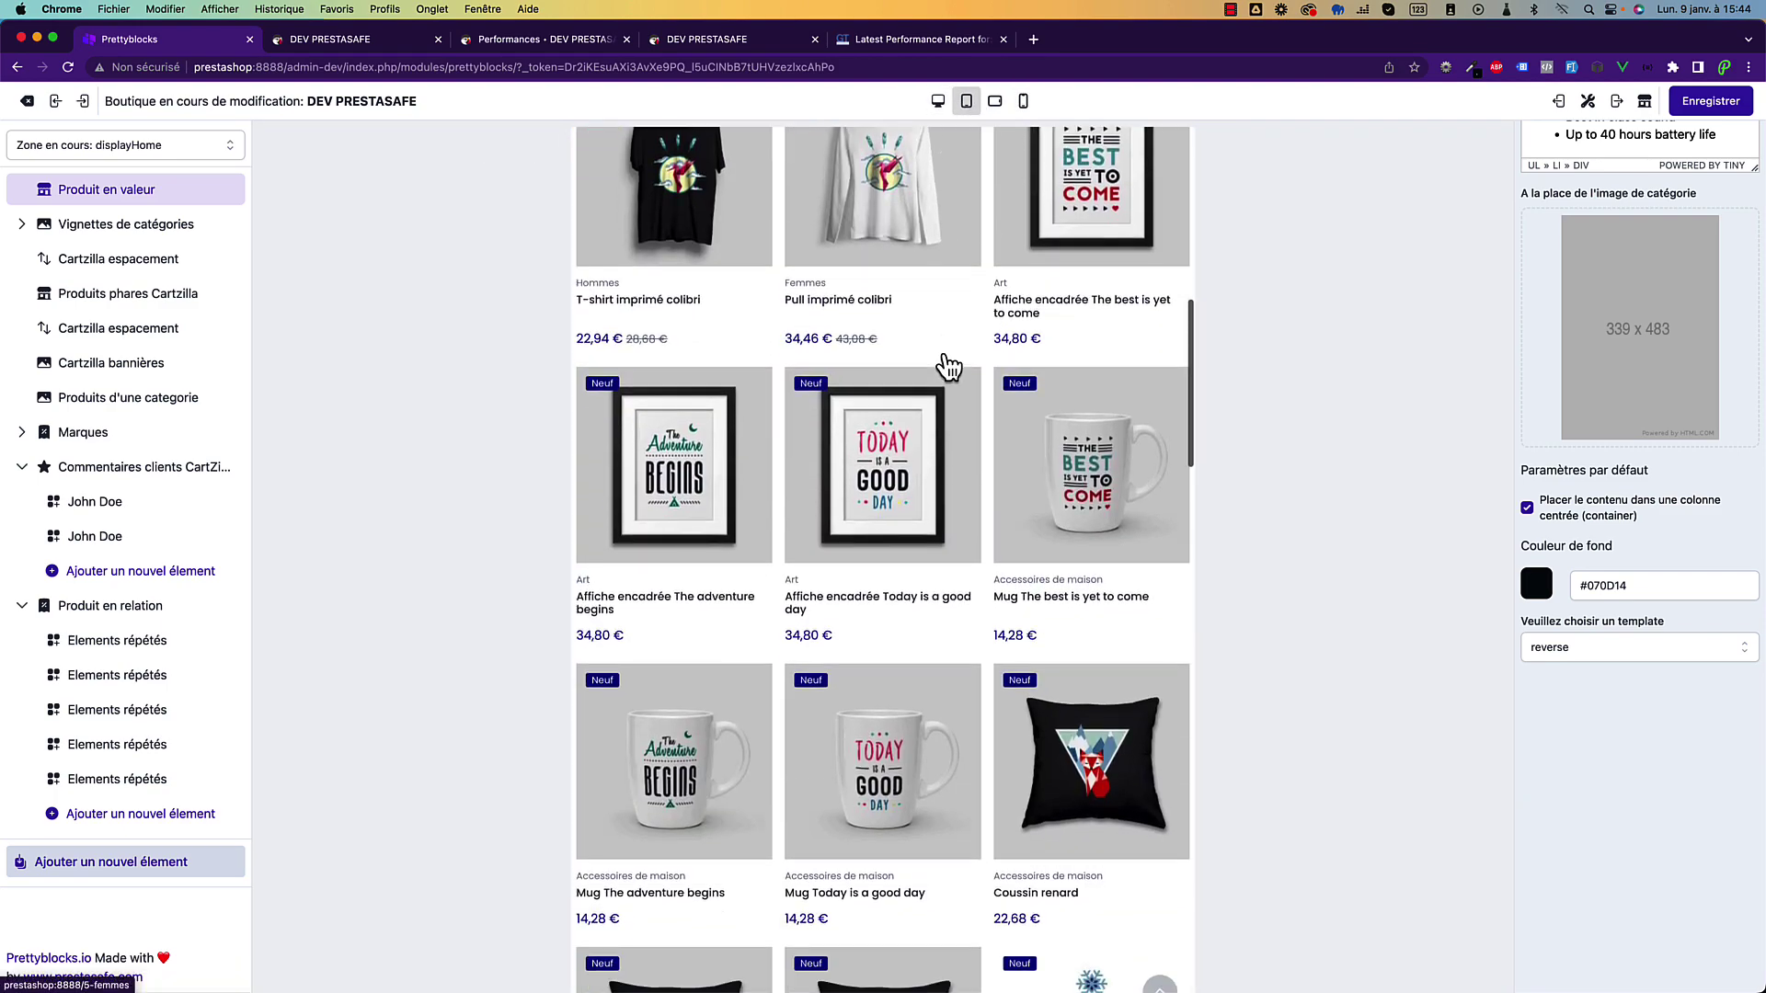
{"action": "scroll", "coordinate": [940, 372], "scroll_direction": "down", "scroll_amount": 10}
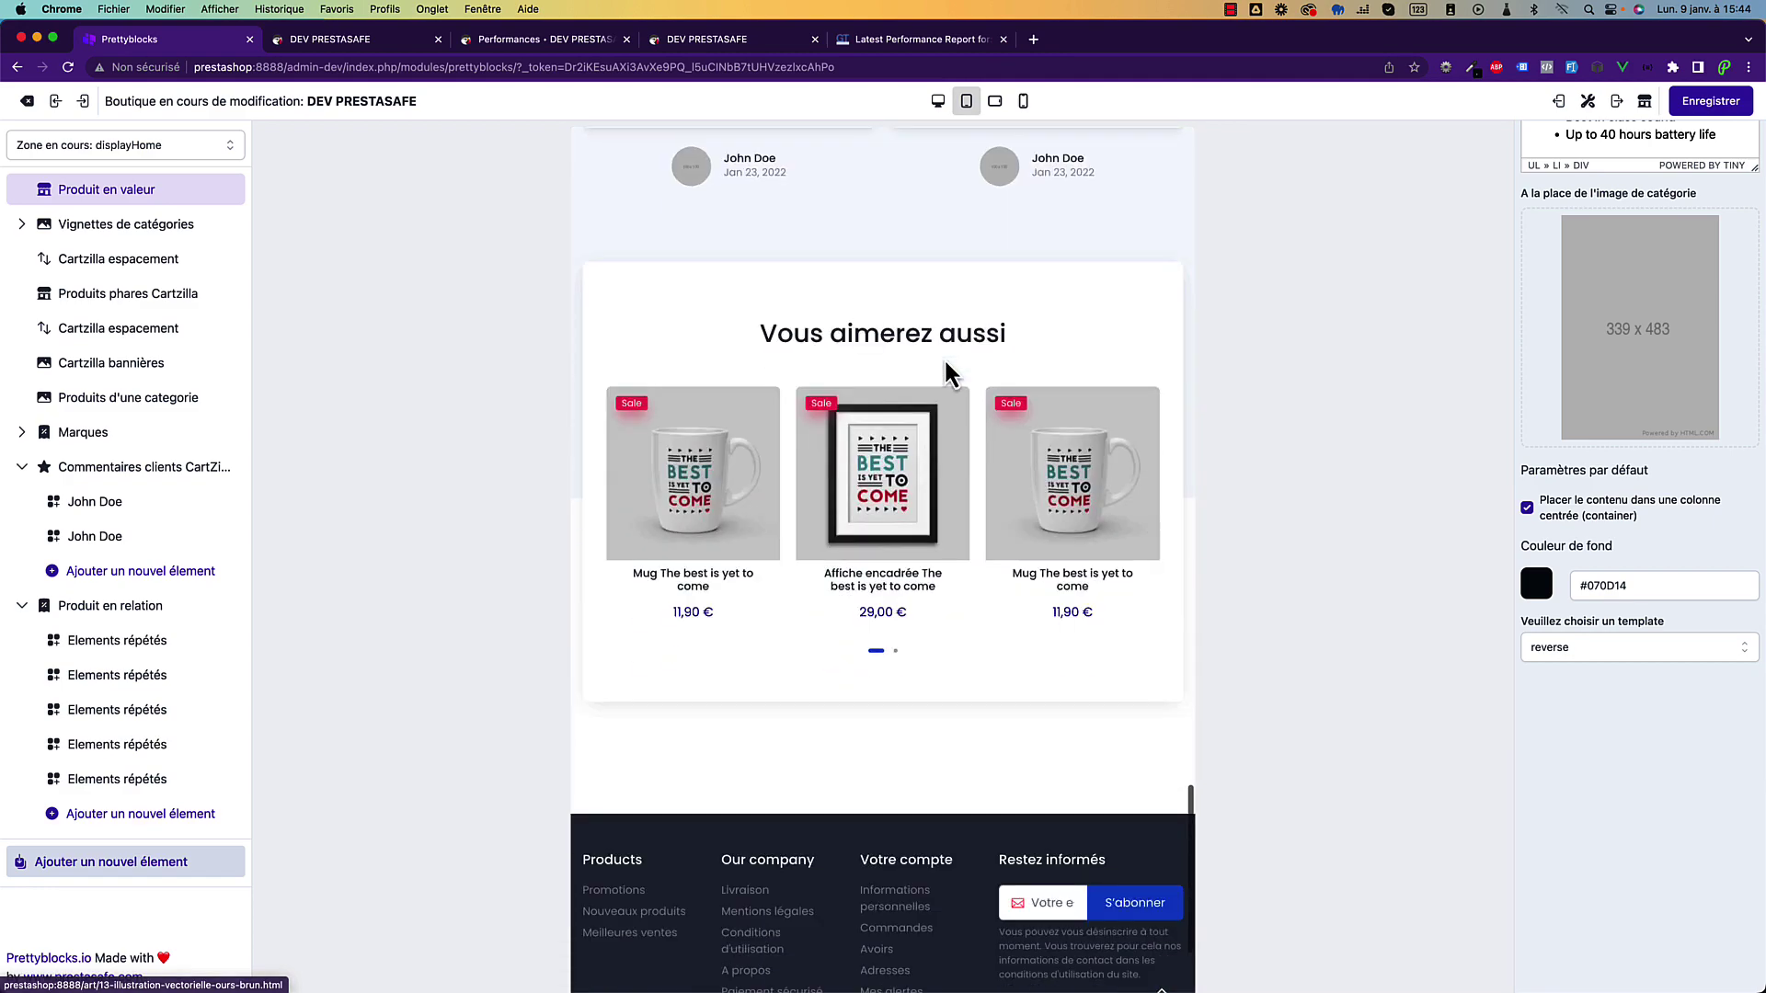
{"action": "scroll", "coordinate": [945, 356], "scroll_direction": "up", "scroll_amount": 20}
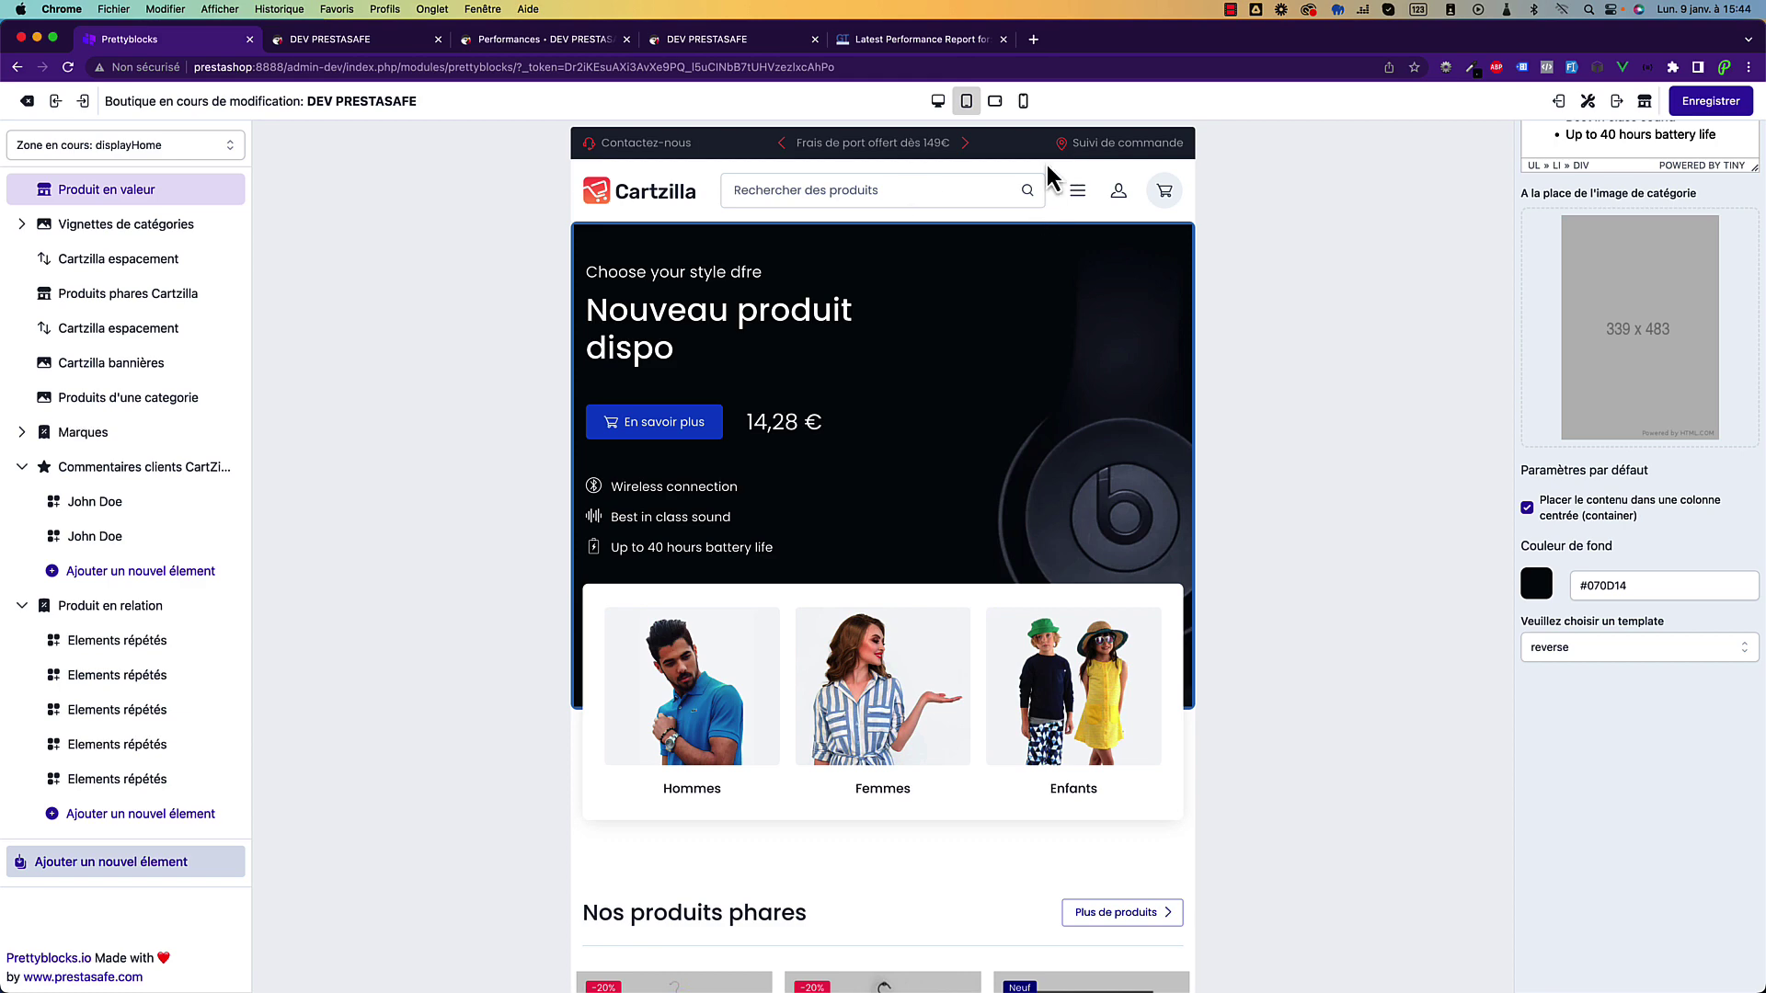
{"action": "left_click", "coordinate": [1023, 101]}
{"action": "left_click", "coordinate": [1023, 101]}
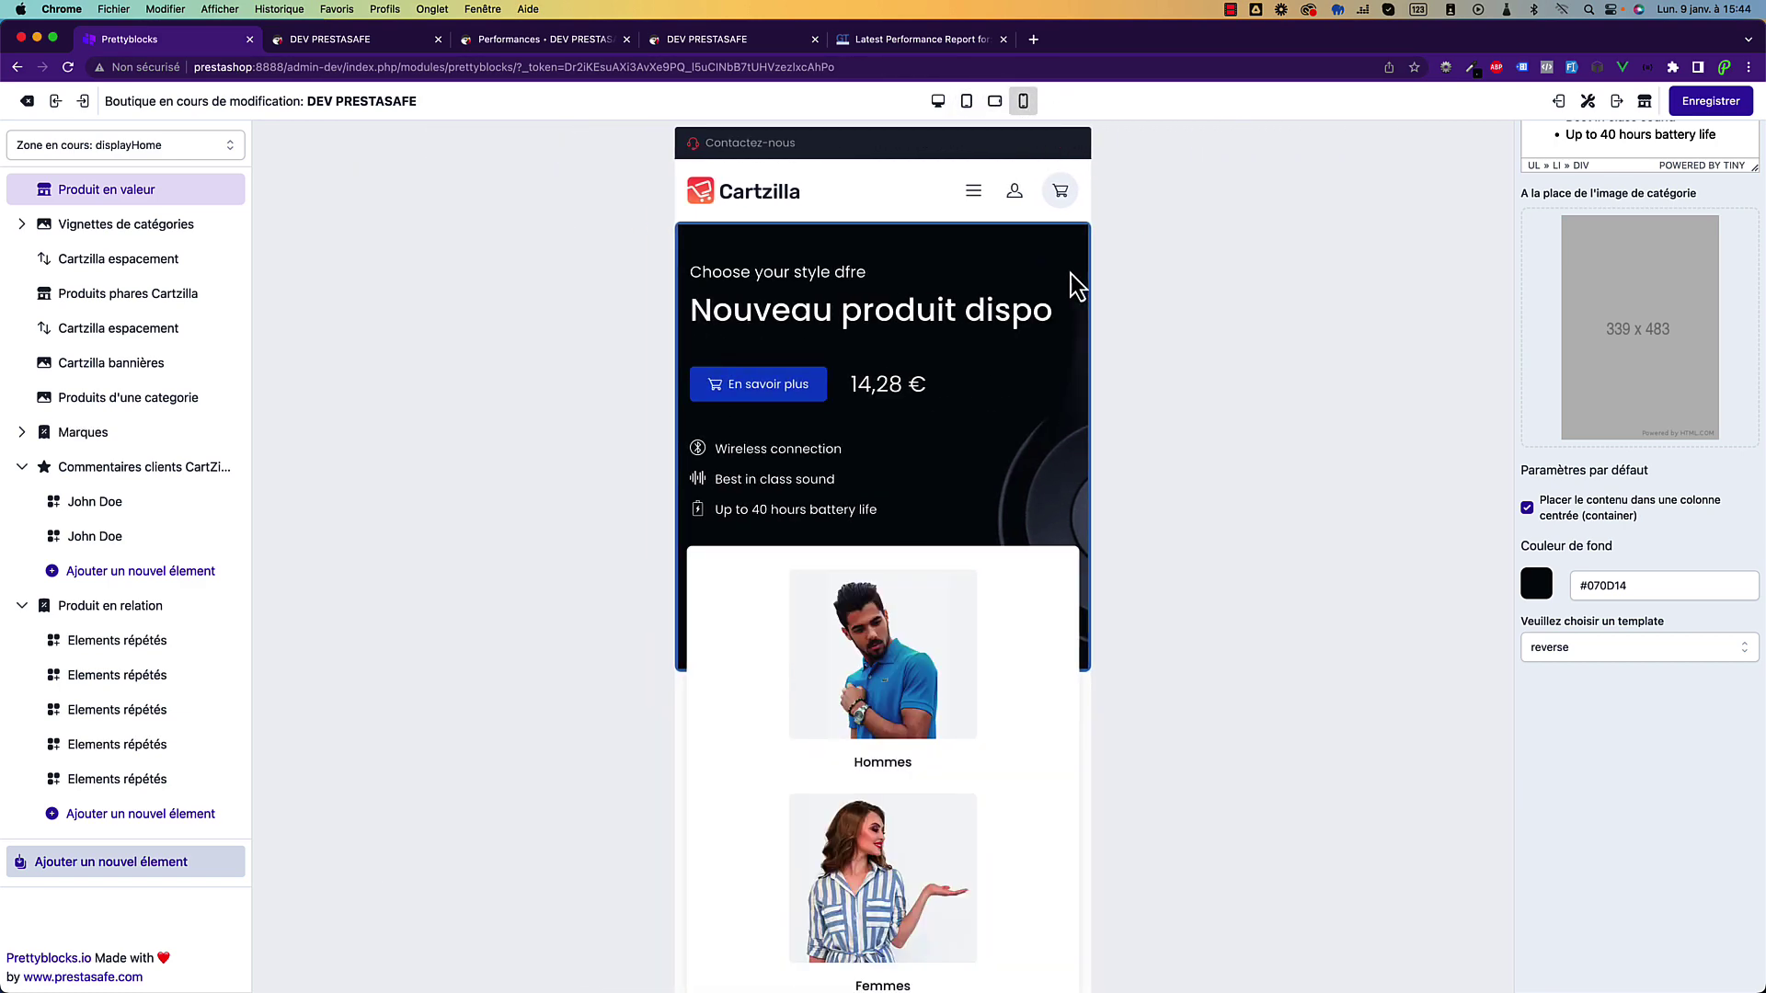